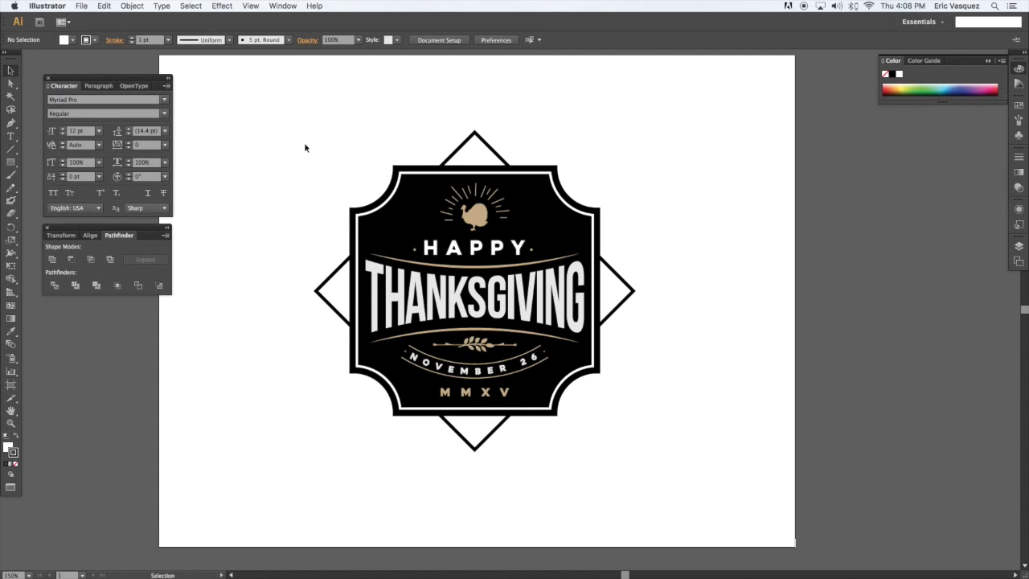
Step: Examine the edges of the THANKSGIVING lettering at up to 6400% magnification, then return to the whole badge
{"action": "key", "text": "super+equal"}
{"action": "key", "text": "super+equal"}
{"action": "key", "text": "super+equal"}
{"action": "key", "text": "super+equal"}
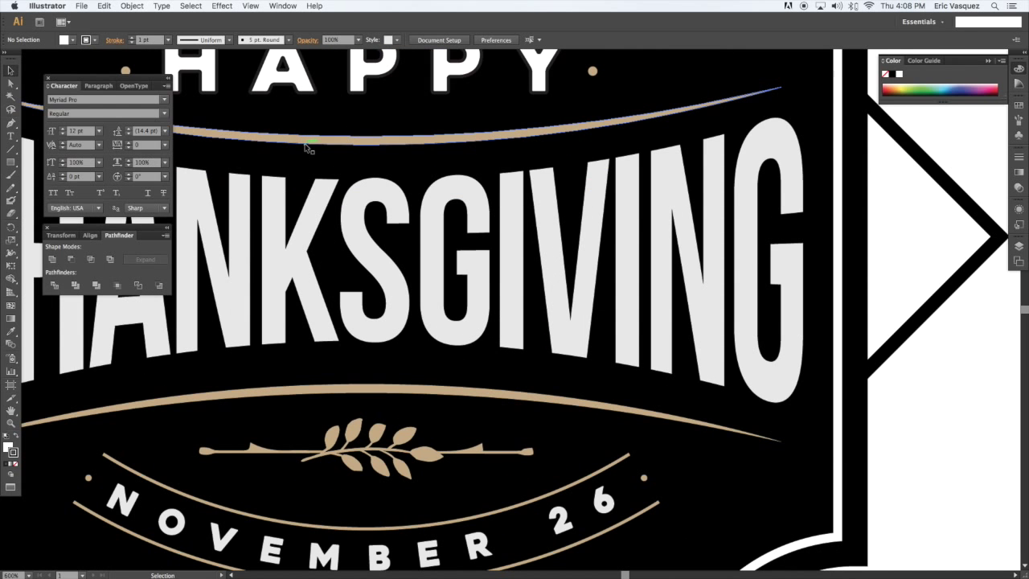
{"action": "key", "text": "super+equal"}
{"action": "key", "text": "super+equal"}
{"action": "key", "text": "super+equal"}
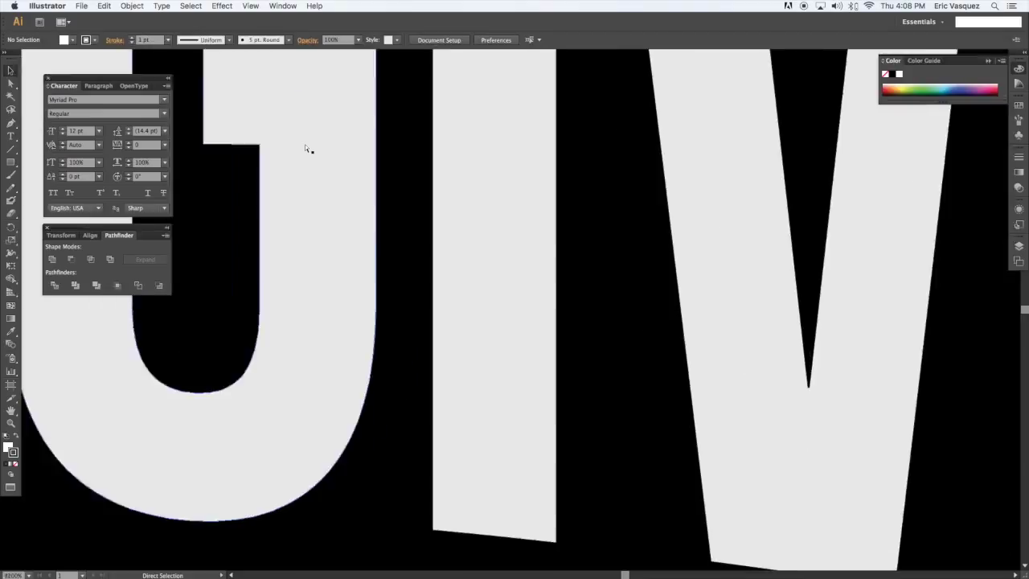
{"action": "key", "text": "super+equal"}
{"action": "key", "text": "super+equal"}
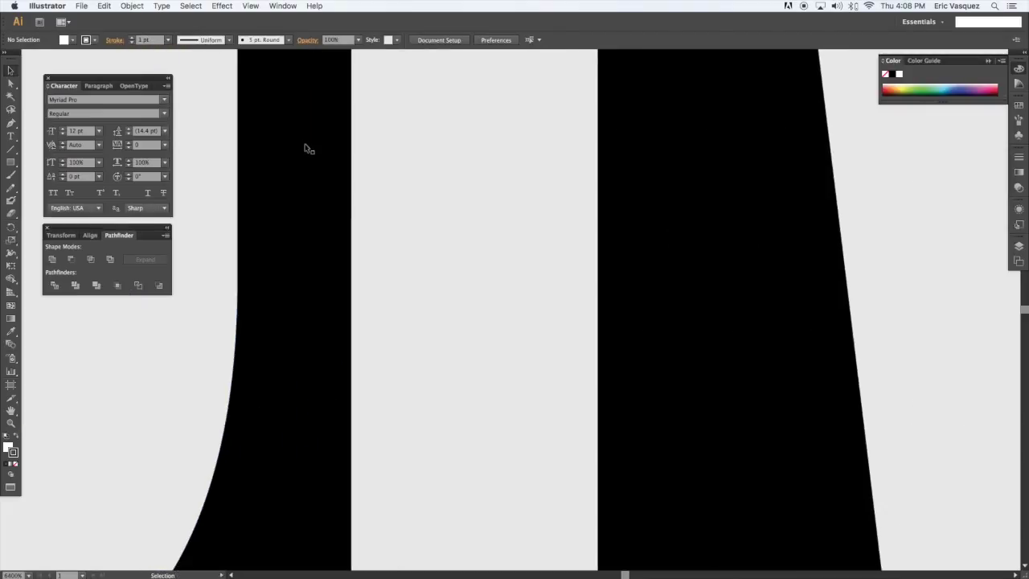
{"action": "left_click_drag", "start_coordinate": [395, 255], "coordinate": [638, 320]}
{"action": "left_click_drag", "start_coordinate": [510, 427], "coordinate": [537, 271]}
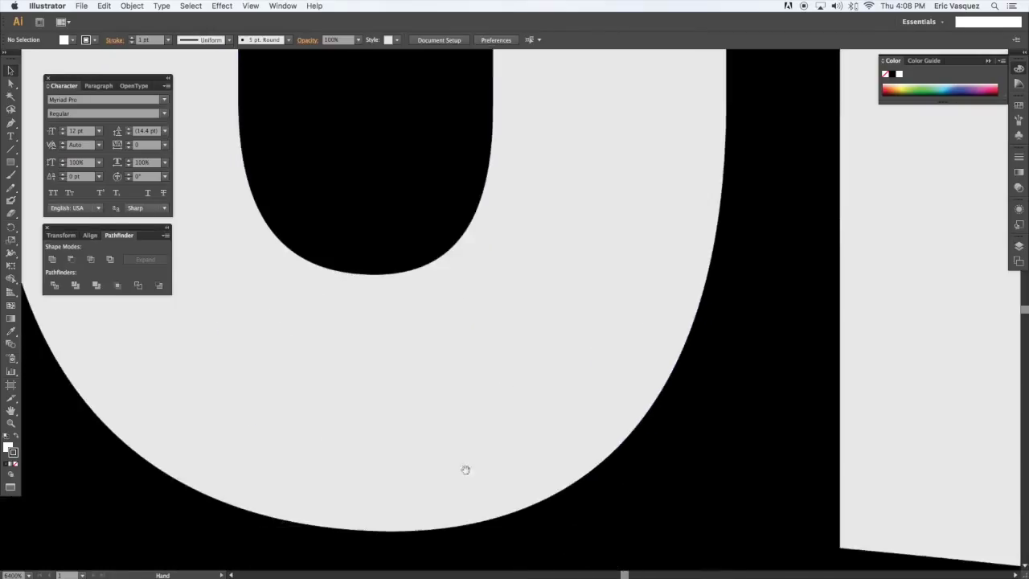
{"action": "left_click_drag", "start_coordinate": [463, 444], "coordinate": [565, 394]}
{"action": "left_click_drag", "start_coordinate": [323, 247], "coordinate": [605, 451]}
{"action": "left_click_drag", "start_coordinate": [431, 304], "coordinate": [343, 281]}
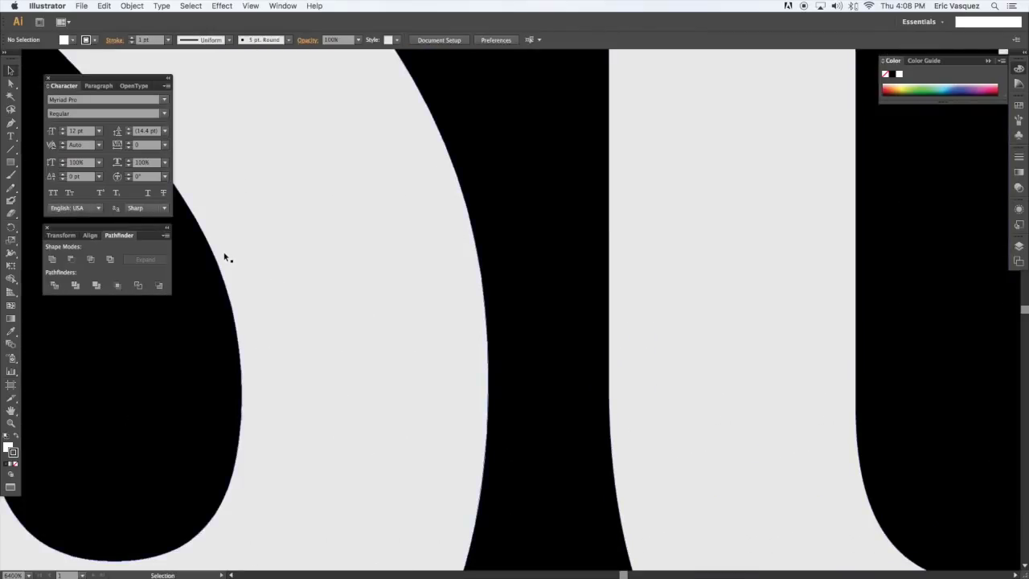
{"action": "left_click_drag", "start_coordinate": [482, 115], "coordinate": [533, 333]}
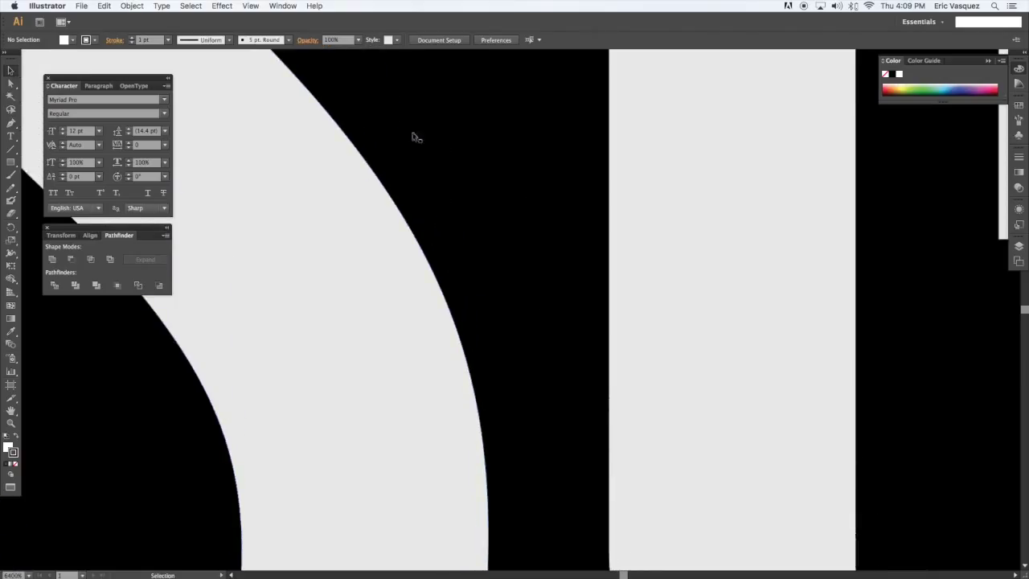
{"action": "left_click_drag", "start_coordinate": [414, 136], "coordinate": [529, 333]}
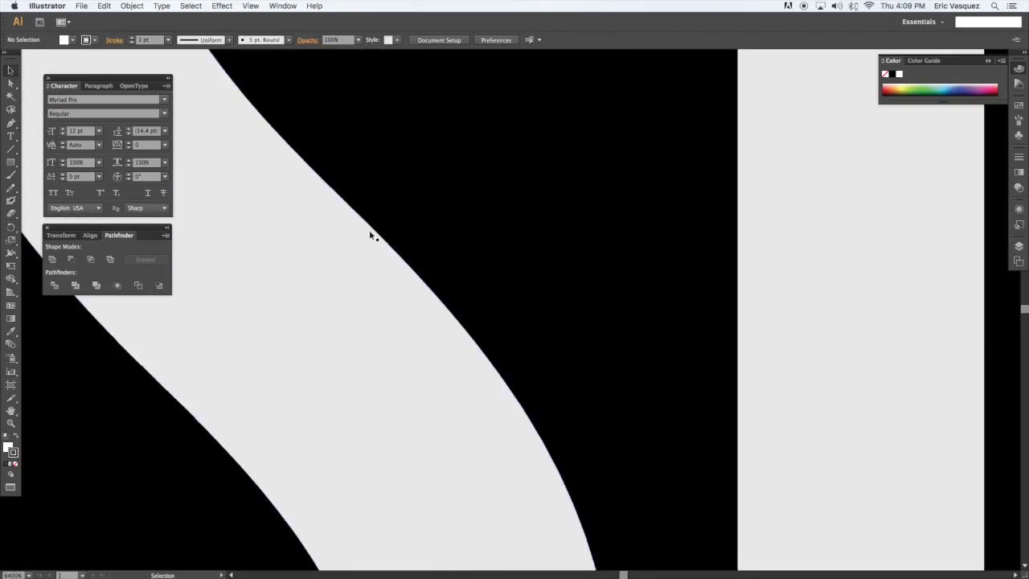
{"action": "key", "text": "super+0"}
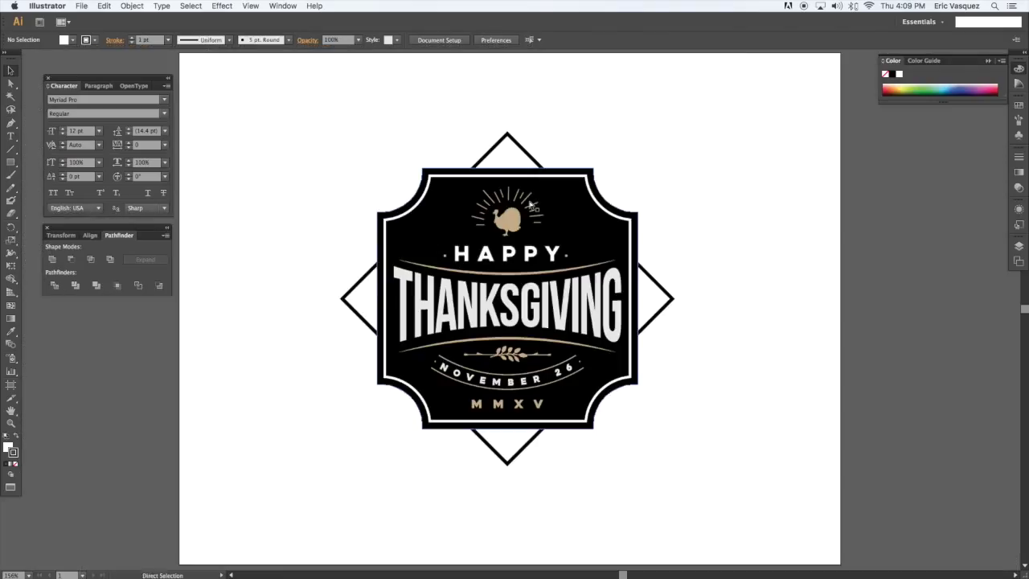
Step: Select all of the badge artwork to inspect its vector paths, then clear the selection
{"action": "mouse_move", "coordinate": [674, 157]}
{"action": "left_mouse_down"}
{"action": "mouse_move", "coordinate": [549, 314]}
{"action": "mouse_move", "coordinate": [375, 455]}
{"action": "left_mouse_up"}
{"action": "left_click_drag", "start_coordinate": [626, 188], "coordinate": [601, 247]}
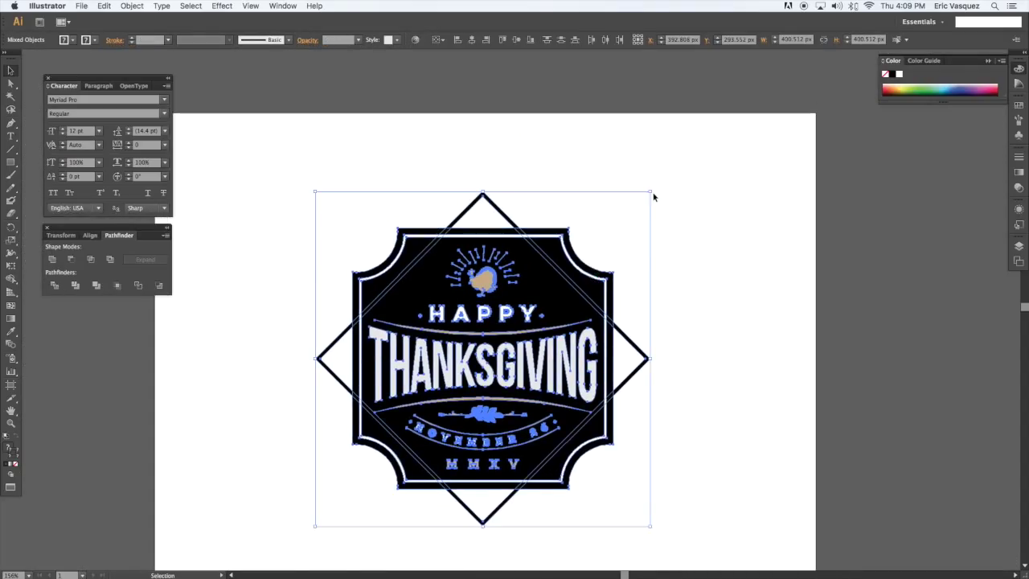
{"action": "left_click", "coordinate": [713, 230]}
{"action": "left_click_drag", "start_coordinate": [703, 393], "coordinate": [705, 296]}
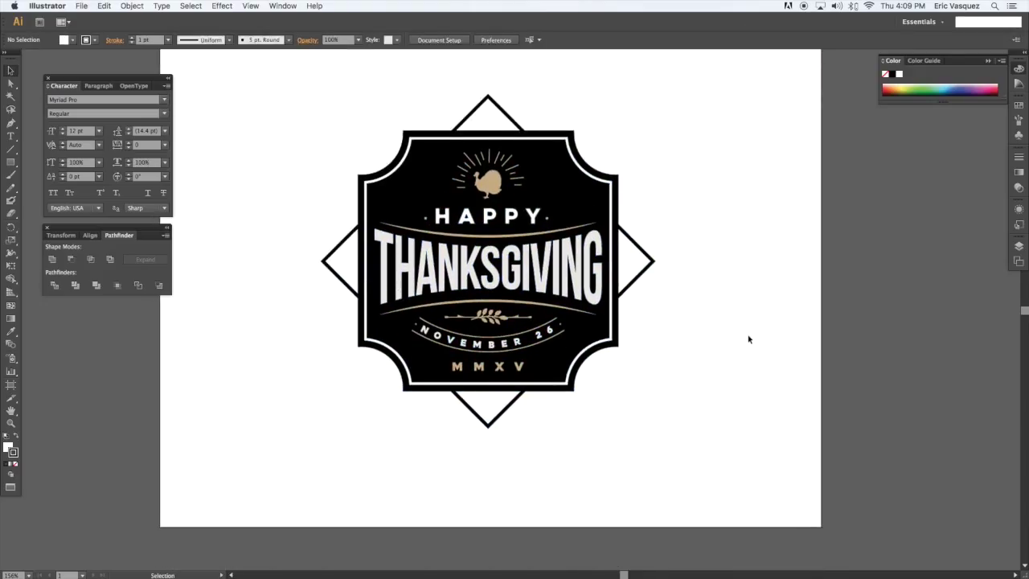
Step: Switch to Photoshop and paint more soft red brush strokes over the existing red area
{"action": "key", "text": "super+Tab"}
{"action": "key", "text": "Tab"}
{"action": "key", "text": "Tab"}
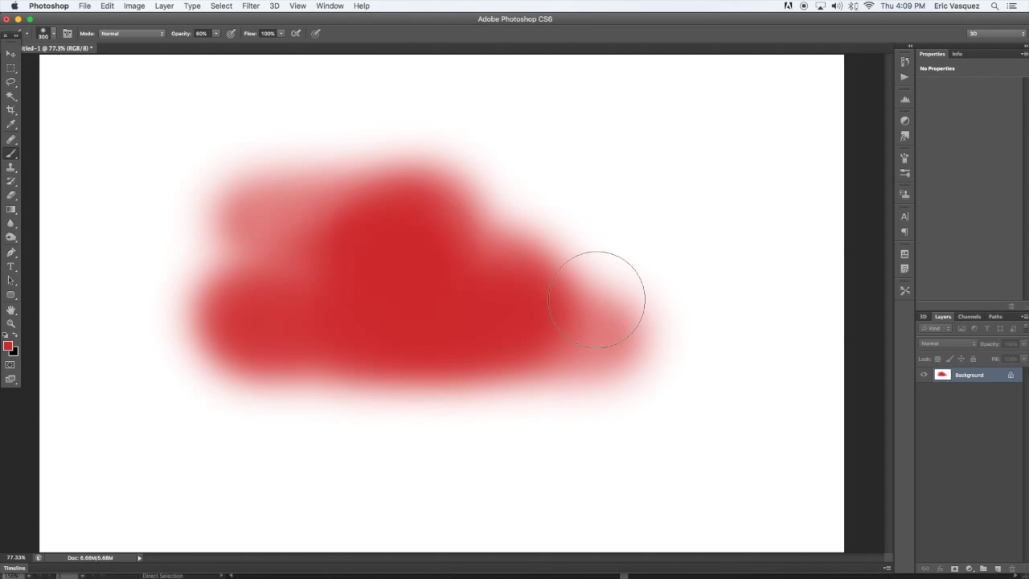
{"action": "mouse_move", "coordinate": [413, 310]}
{"action": "left_mouse_down"}
{"action": "mouse_move", "coordinate": [392, 379]}
{"action": "mouse_move", "coordinate": [488, 382]}
{"action": "mouse_move", "coordinate": [579, 239]}
{"action": "mouse_move", "coordinate": [554, 212]}
{"action": "mouse_move", "coordinate": [474, 230]}
{"action": "mouse_move", "coordinate": [535, 233]}
{"action": "mouse_move", "coordinate": [513, 217]}
{"action": "mouse_move", "coordinate": [537, 217]}
{"action": "mouse_move", "coordinate": [434, 247]}
{"action": "left_mouse_up"}
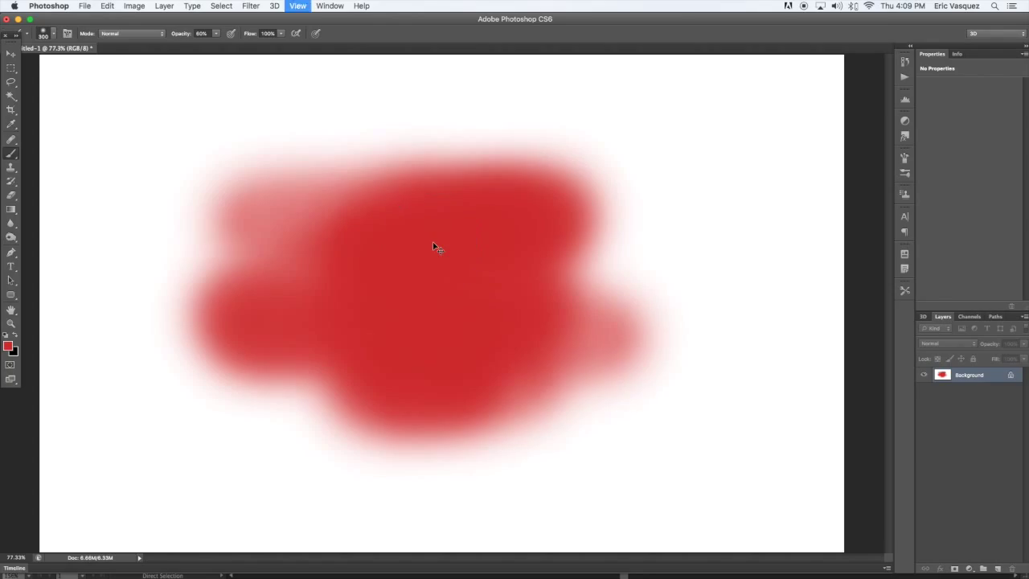
Step: Examine the painted red area's pixel grid at 3200% magnification, then return to the whole canvas at 50%
{"action": "key", "text": "super+plus"}
{"action": "key", "text": "super+plus"}
{"action": "key", "text": "super+plus"}
{"action": "key", "text": "super+plus"}
{"action": "key", "text": "super+plus"}
{"action": "key", "text": "super+plus"}
{"action": "key", "text": "super+plus"}
{"action": "key", "text": "super+plus"}
{"action": "key", "text": "super+plus"}
{"action": "key", "text": "super+plus"}
{"action": "key", "text": "super+plus"}
{"action": "key", "text": "super+plus"}
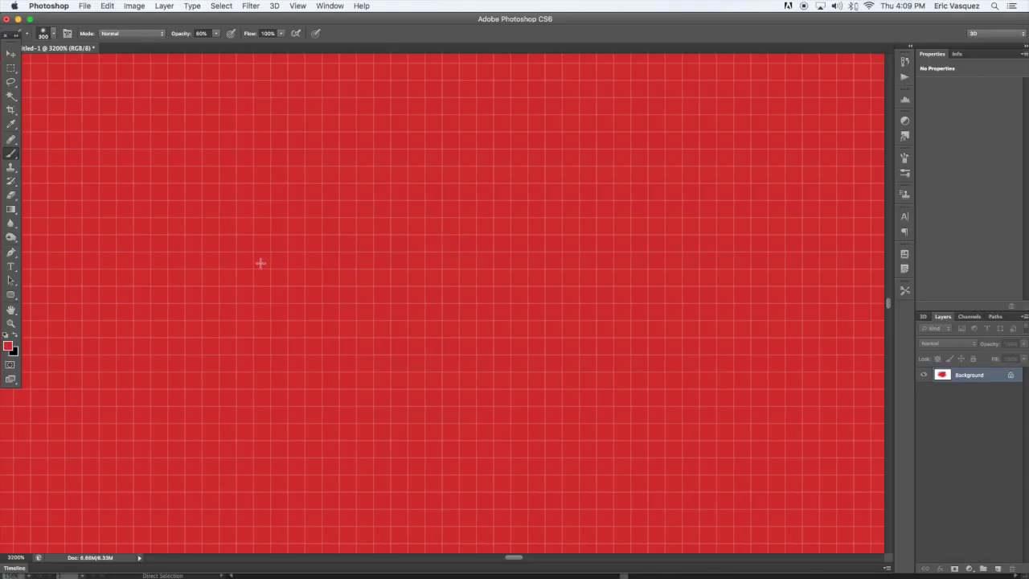
{"action": "scroll", "coordinate": [609, 323], "scroll_direction": "left", "scroll_amount": 1}
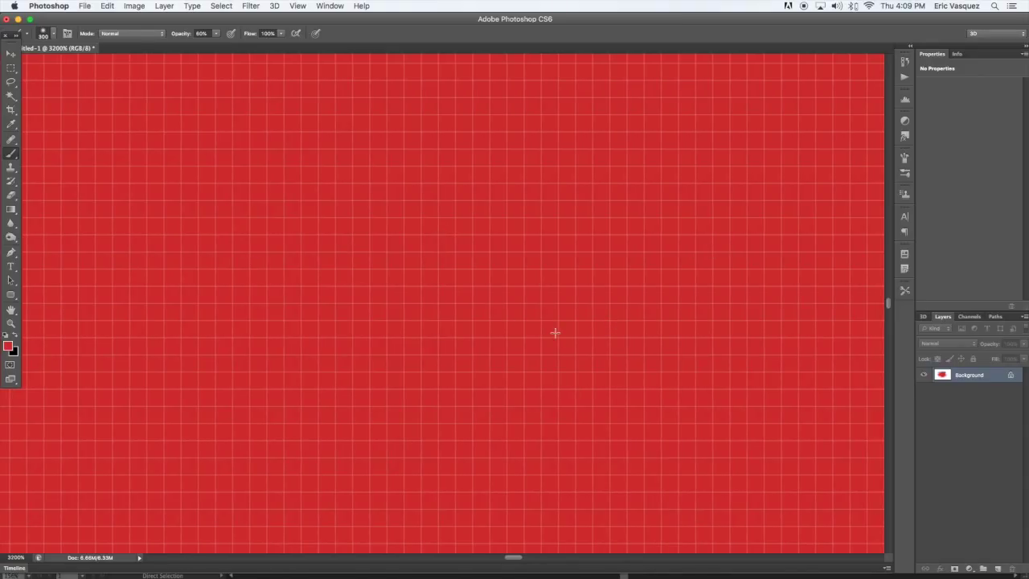
{"action": "key", "text": "super+0"}
{"action": "key", "text": "v"}
{"action": "key", "text": "super+minus"}
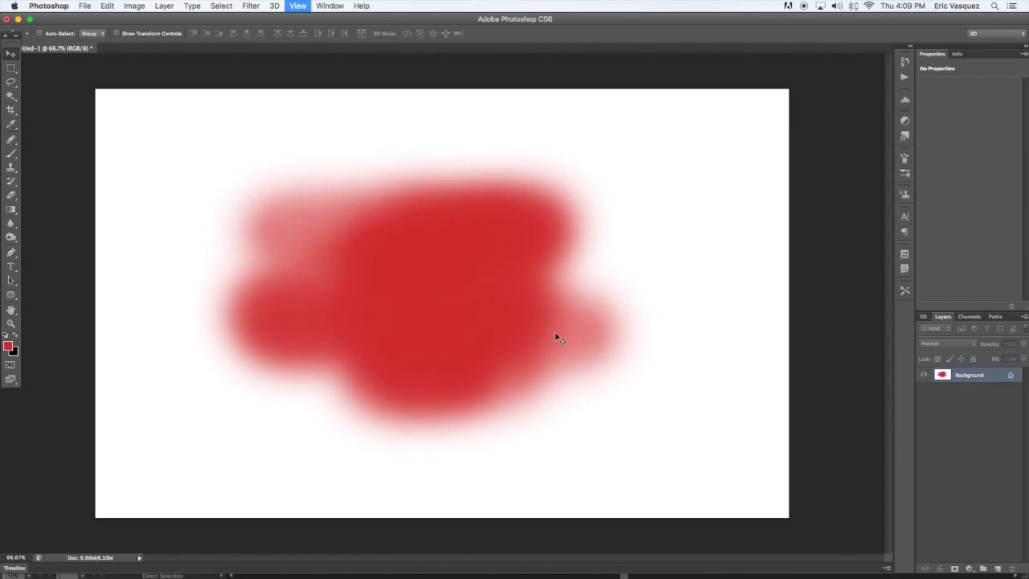
{"action": "key", "text": "super+minus"}
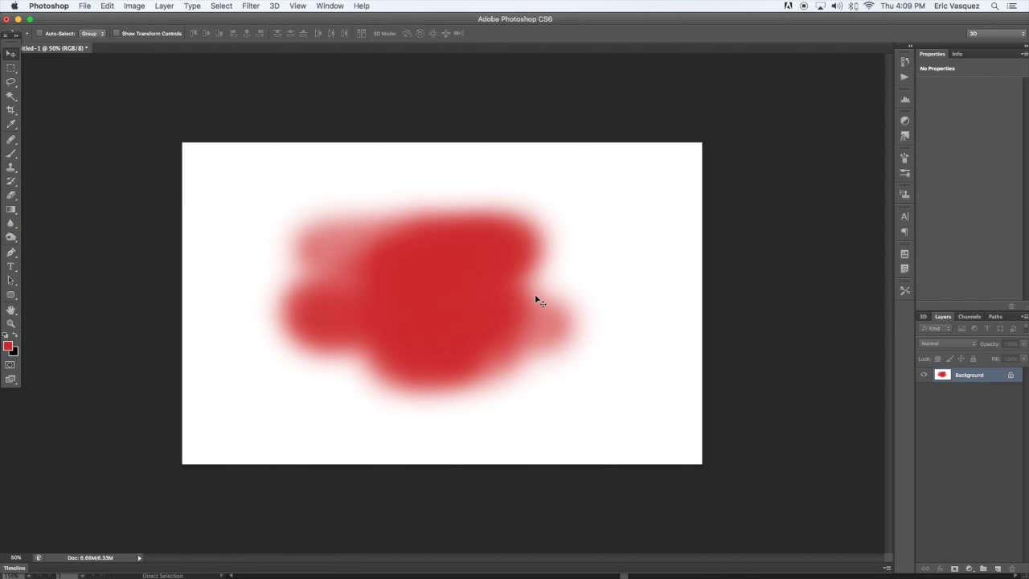
Step: Add white "TEXT" lettering in Bebas Neue on a new layer and move it over the red area's centre
{"action": "key", "text": "super+alt+shift+n"}
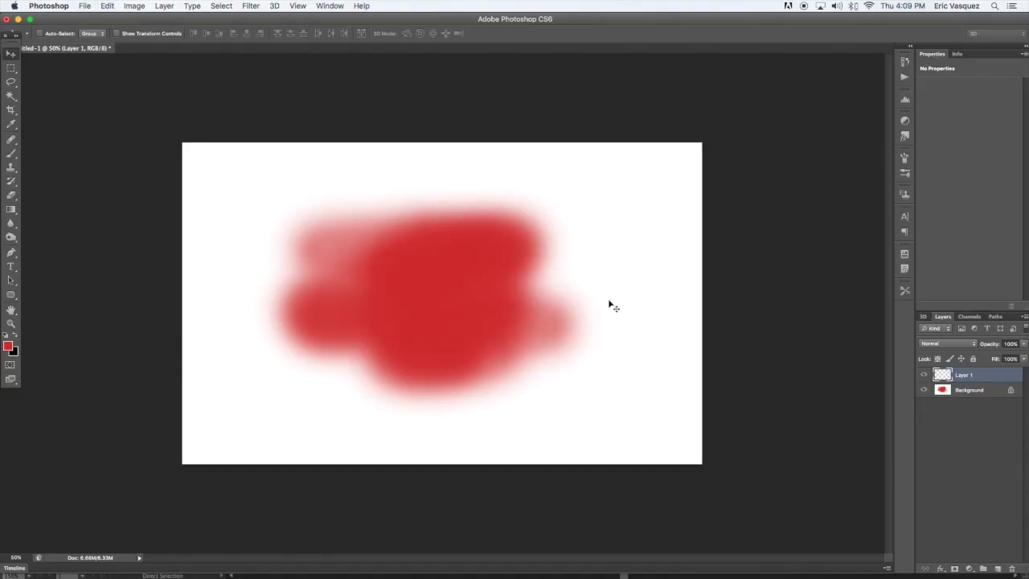
{"action": "key", "text": "t"}
{"action": "left_click", "coordinate": [488, 299]}
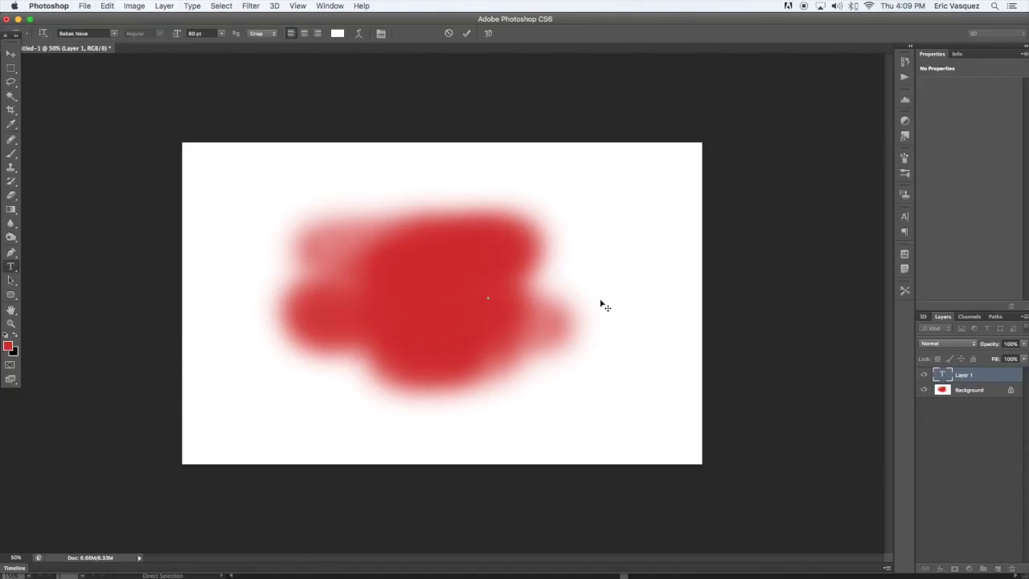
{"action": "type", "text": "TEXT"}
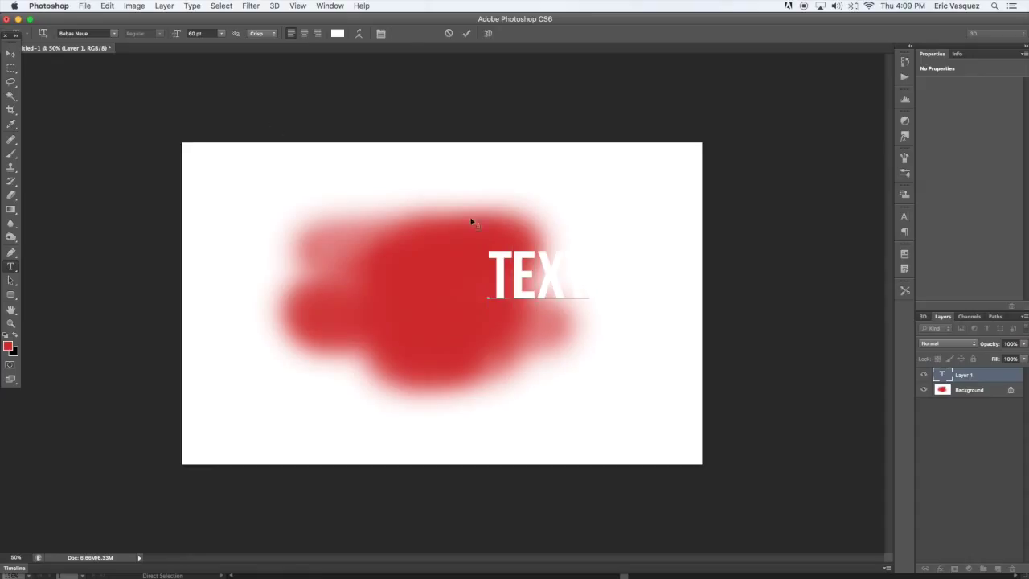
{"action": "left_click", "coordinate": [10, 54]}
{"action": "left_click_drag", "start_coordinate": [521, 292], "coordinate": [468, 296]}
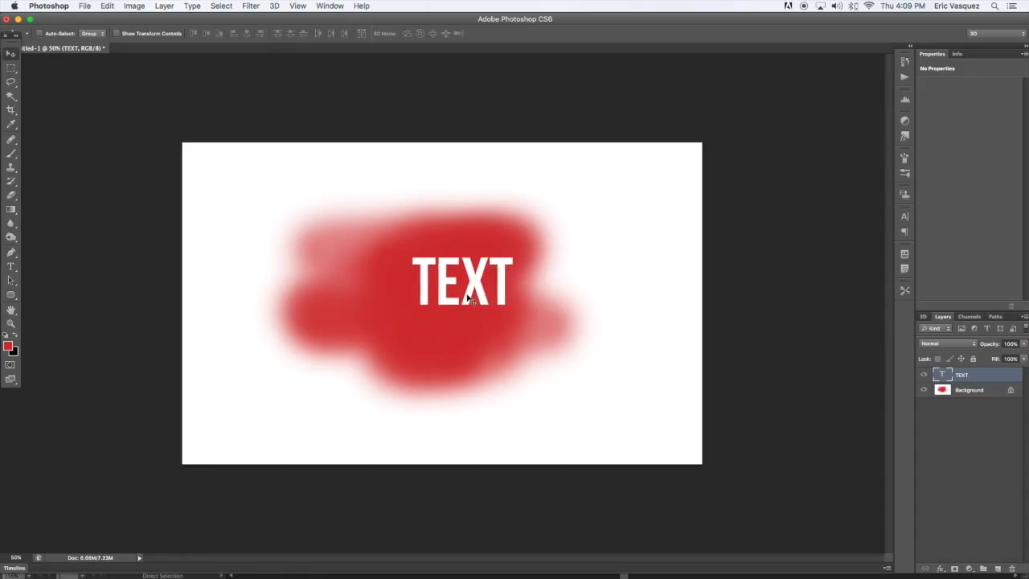
Step: Scale the TEXT lettering down with a free transform and apply it
{"action": "key", "text": "ctrl+t"}
{"action": "left_click_drag", "start_coordinate": [519, 253], "coordinate": [496, 272]}
{"action": "key", "text": "Return"}
Step: Examine the pixelated edges of the TEXT lettering up close, then return to the whole canvas
{"action": "key", "text": "super+equal"}
{"action": "key", "text": "super+equal"}
{"action": "key", "text": "super+equal"}
{"action": "key", "text": "super+equal"}
{"action": "key", "text": "super+equal"}
{"action": "key", "text": "super+equal"}
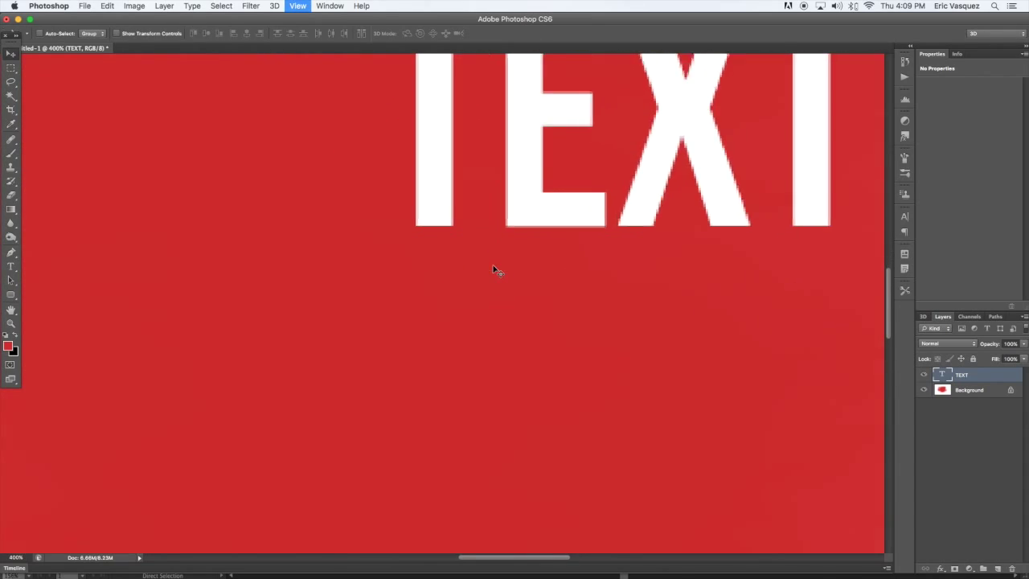
{"action": "left_click_drag", "start_coordinate": [533, 234], "coordinate": [481, 346]}
{"action": "key", "text": "super+0"}
Step: Switch to Illustrator and examine the edges of the THANKSGIVING lettering up close for comparison
{"action": "key", "text": "super+Tab"}
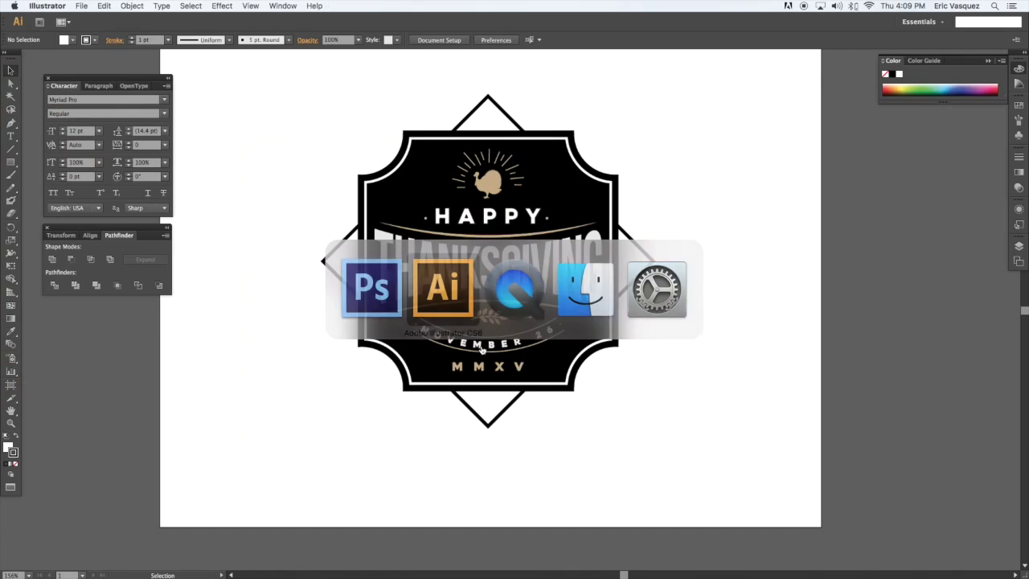
{"action": "key", "text": "super+equal"}
{"action": "key", "text": "super+equal"}
{"action": "key", "text": "super+equal"}
{"action": "key", "text": "super+equal"}
{"action": "key", "text": "super+equal"}
{"action": "key", "text": "super+equal"}
{"action": "key", "text": "super+equal"}
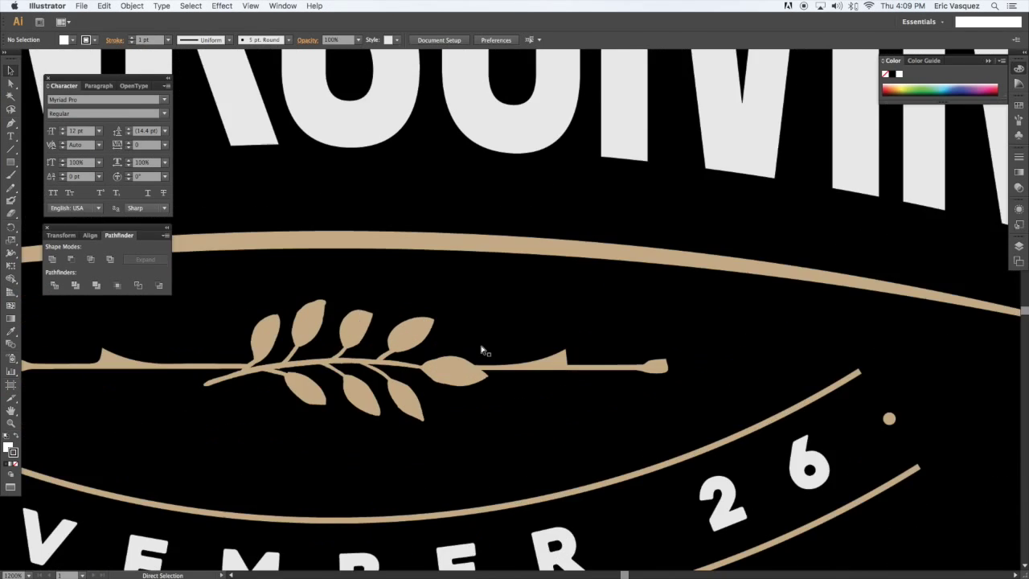
{"action": "scroll", "coordinate": [480, 346], "scroll_direction": "up", "scroll_amount": 5}
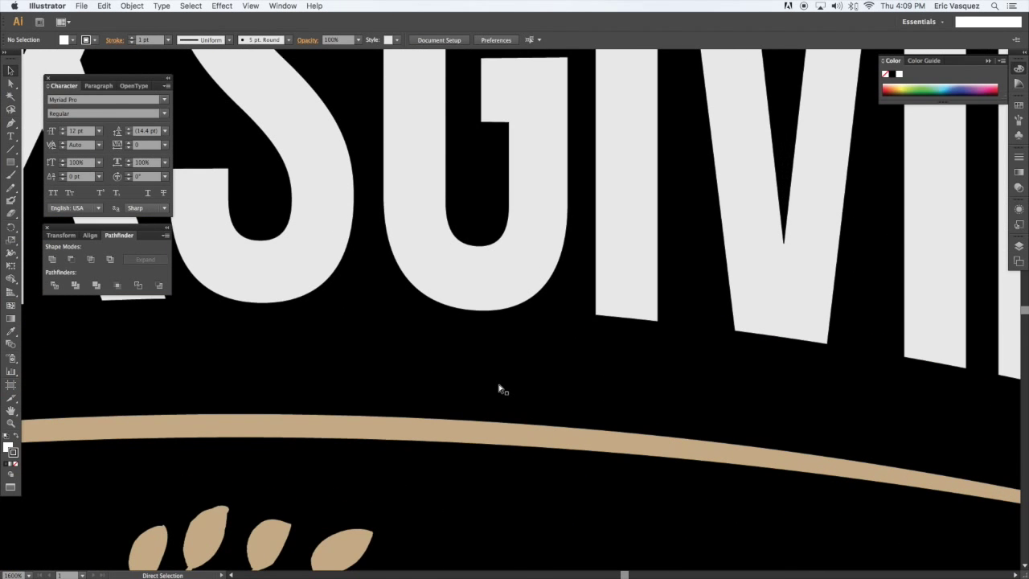
Step: Switch to Photoshop and enlarge the TEXT lettering to about 1254% with a free transform
{"action": "key", "text": "super+Tab"}
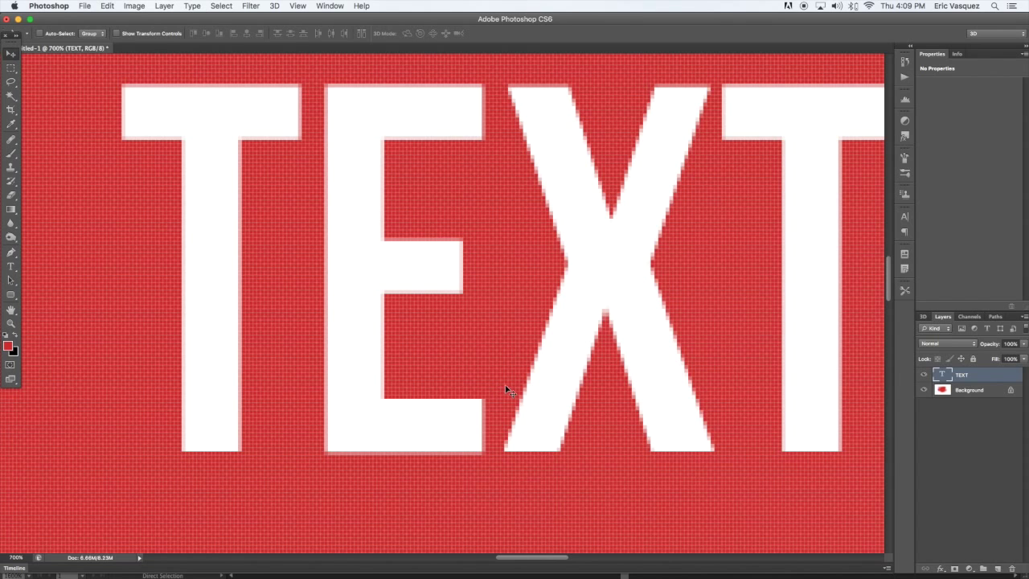
{"action": "key", "text": "super+0"}
{"action": "left_click_drag", "start_coordinate": [524, 292], "coordinate": [480, 291]}
{"action": "key", "text": "super+t"}
{"action": "left_click_drag", "start_coordinate": [480, 306], "coordinate": [1025, 569]}
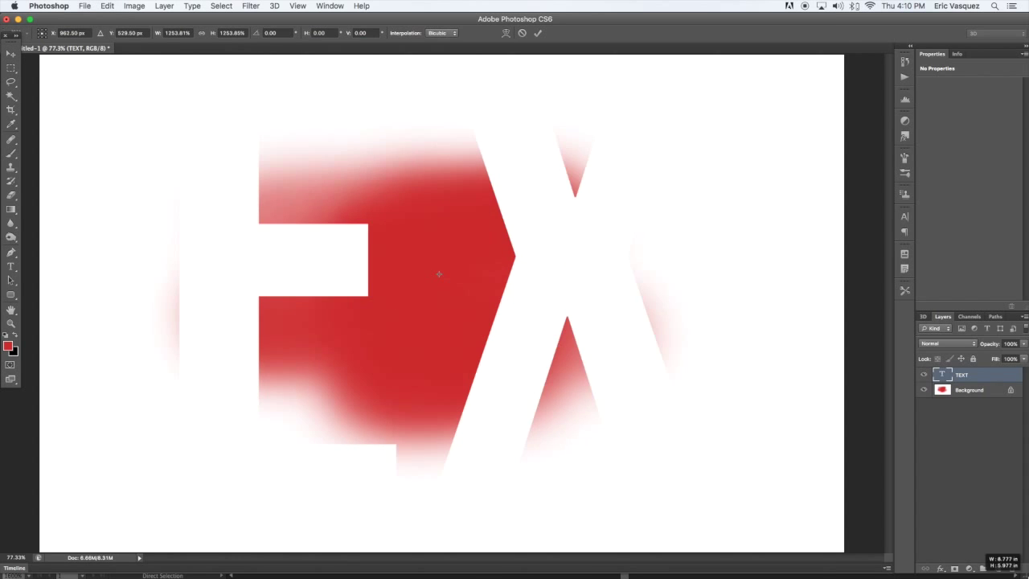
{"action": "key", "text": "super+0"}
{"action": "key", "text": "Return"}
Step: Examine the enlarged letter E's edges at 300% magnification, then return to the whole canvas
{"action": "key", "text": "super+plus"}
{"action": "key", "text": "super+plus"}
{"action": "key", "text": "super+plus"}
{"action": "key", "text": "super+plus"}
{"action": "key", "text": "super+plus"}
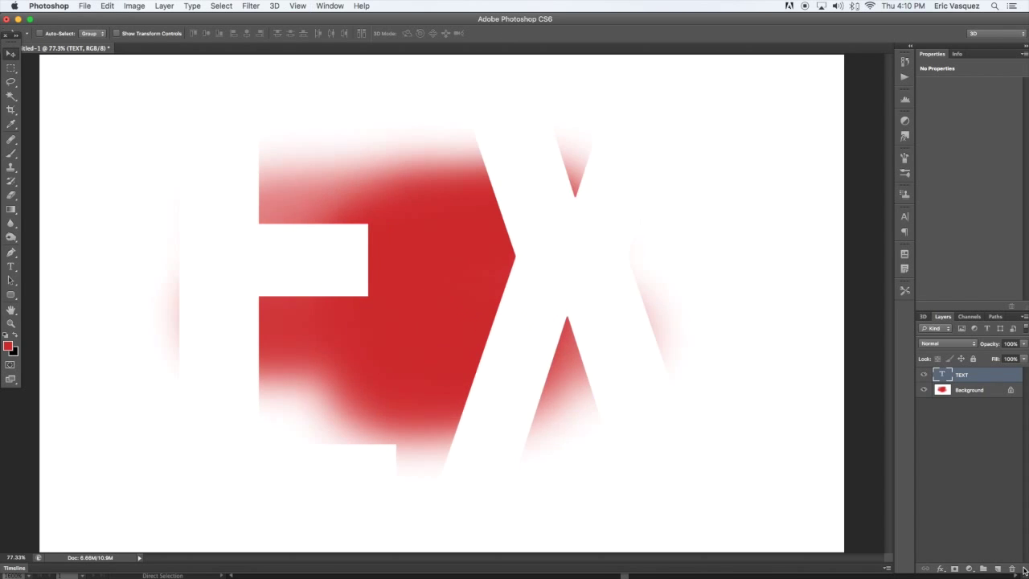
{"action": "scroll", "coordinate": [491, 361], "scroll_direction": "up", "scroll_amount": 10}
{"action": "scroll", "coordinate": [490, 361], "scroll_direction": "left", "scroll_amount": 10}
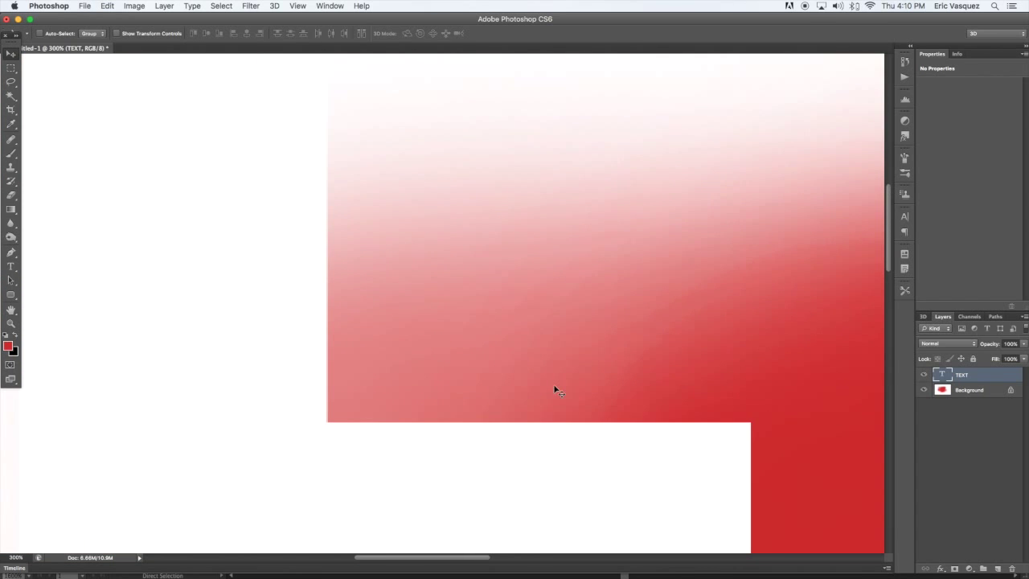
{"action": "key", "text": "super+0"}
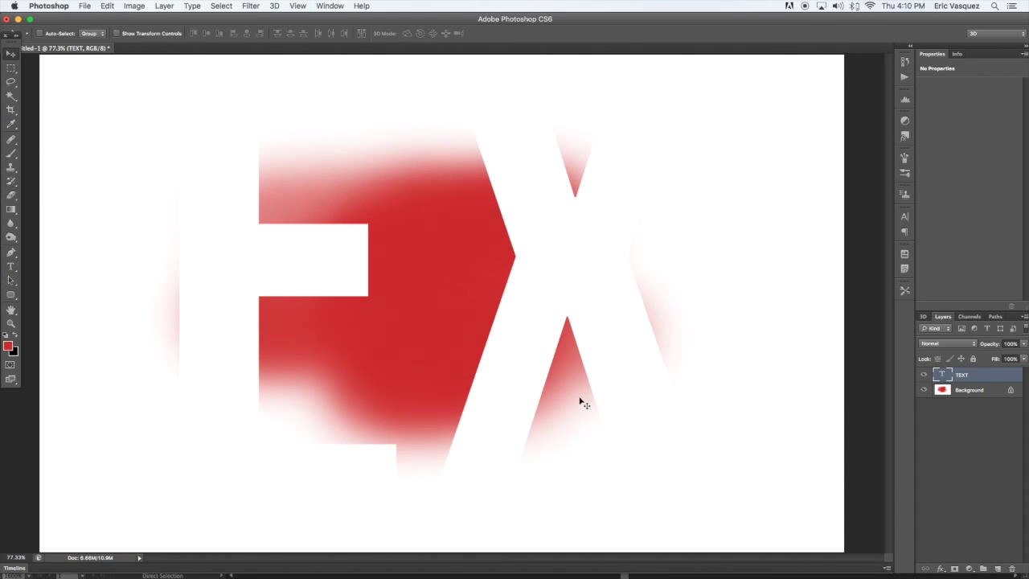
Step: Switch to Illustrator and show the whole Thanksgiving badge artboard
{"action": "key", "text": "super+Tab"}
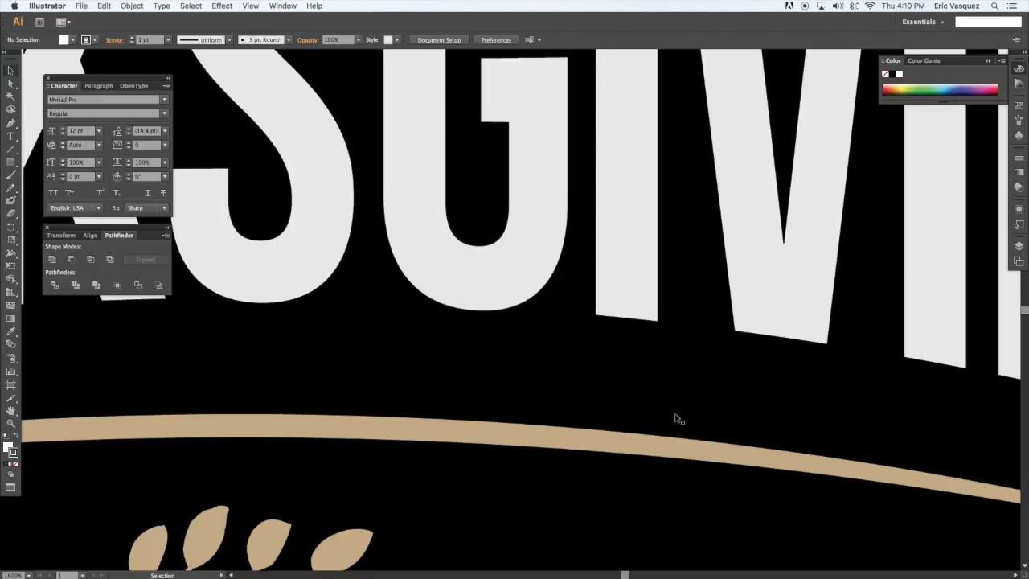
{"action": "key", "text": "super+0"}
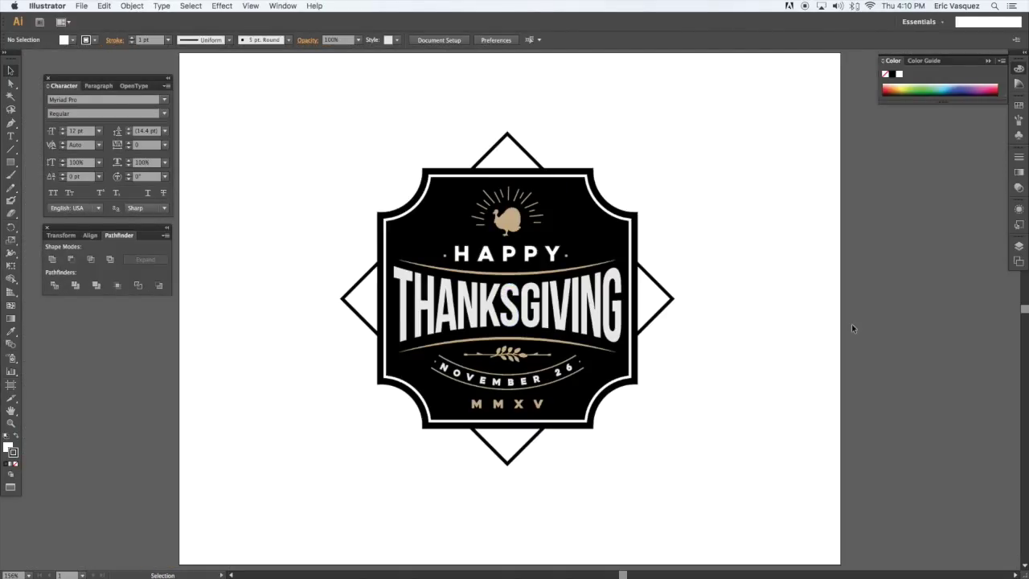
{"action": "scroll", "coordinate": [836, 323], "scroll_direction": "right", "scroll_amount": 1}
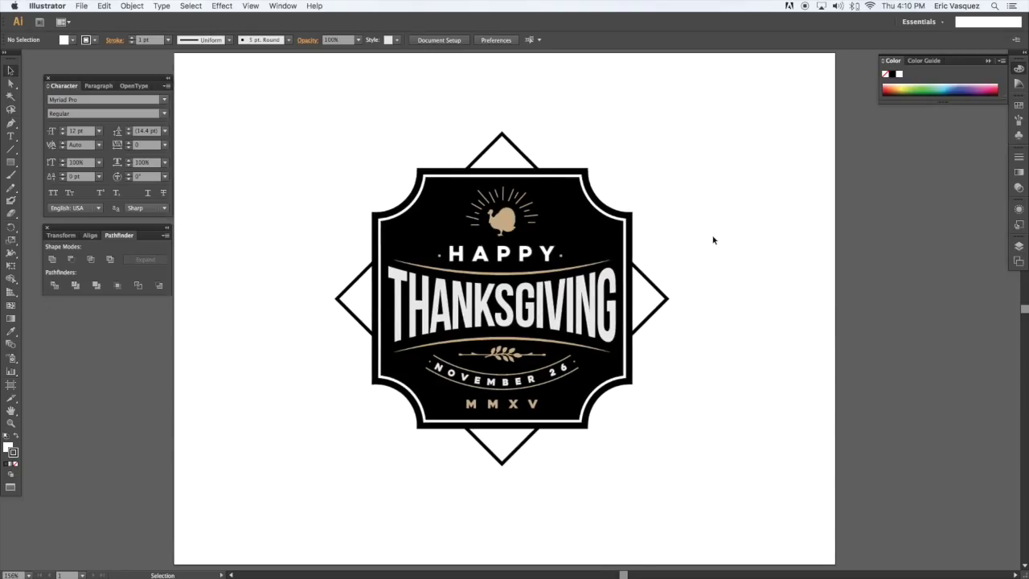
Step: Switch to Photoshop and close the painted untitled document without saving it
{"action": "left_click", "coordinate": [526, 555]}
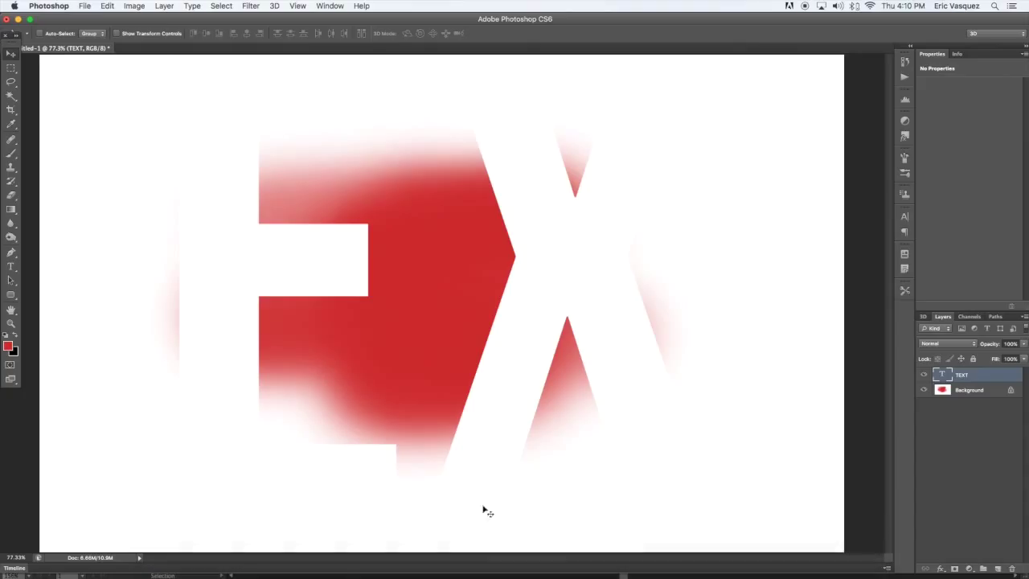
{"action": "key", "text": "super+w"}
{"action": "left_click", "coordinate": [487, 201]}
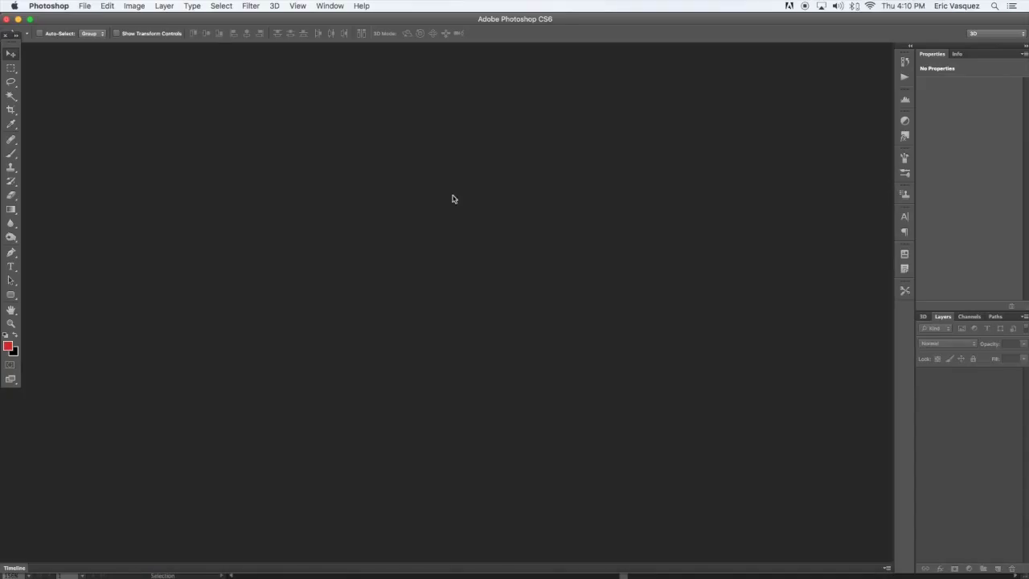
Step: Create a new 1940 × 1200 pixel RGB document at 300 pixels/inch with a white background
{"action": "left_click", "coordinate": [86, 6]}
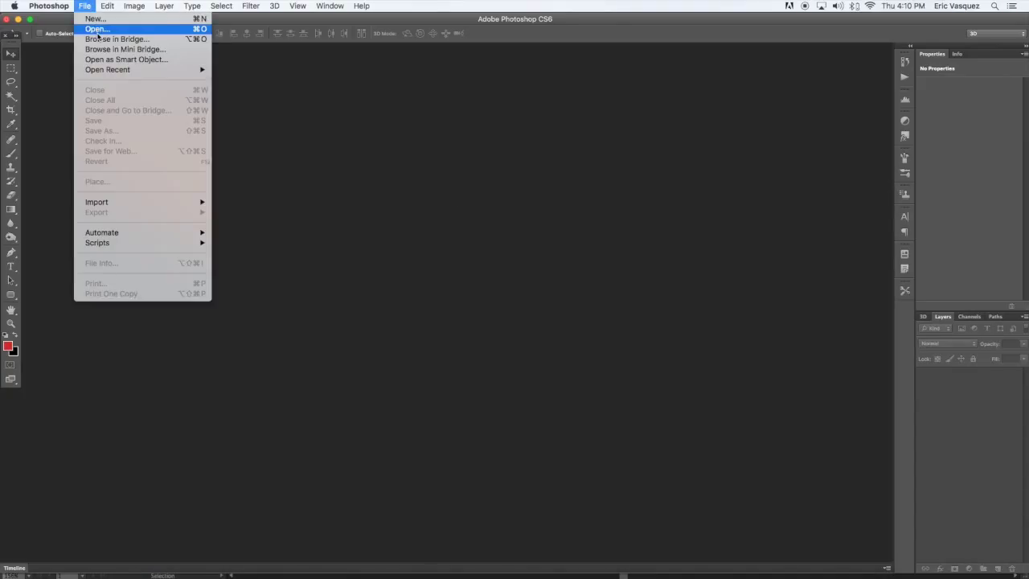
{"action": "left_click", "coordinate": [96, 19]}
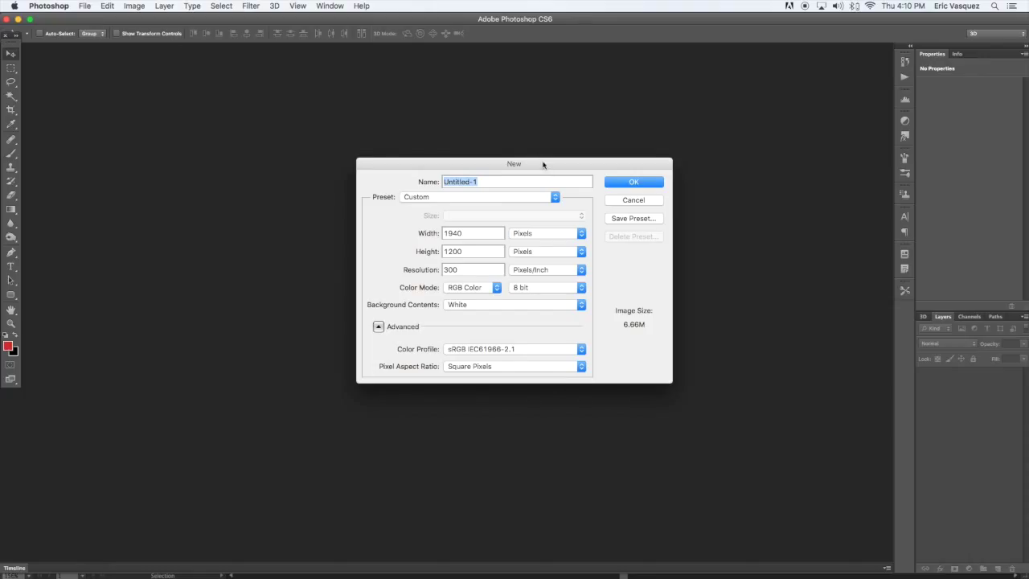
{"action": "left_click_drag", "start_coordinate": [544, 164], "coordinate": [517, 140]}
{"action": "double_click", "coordinate": [451, 207]}
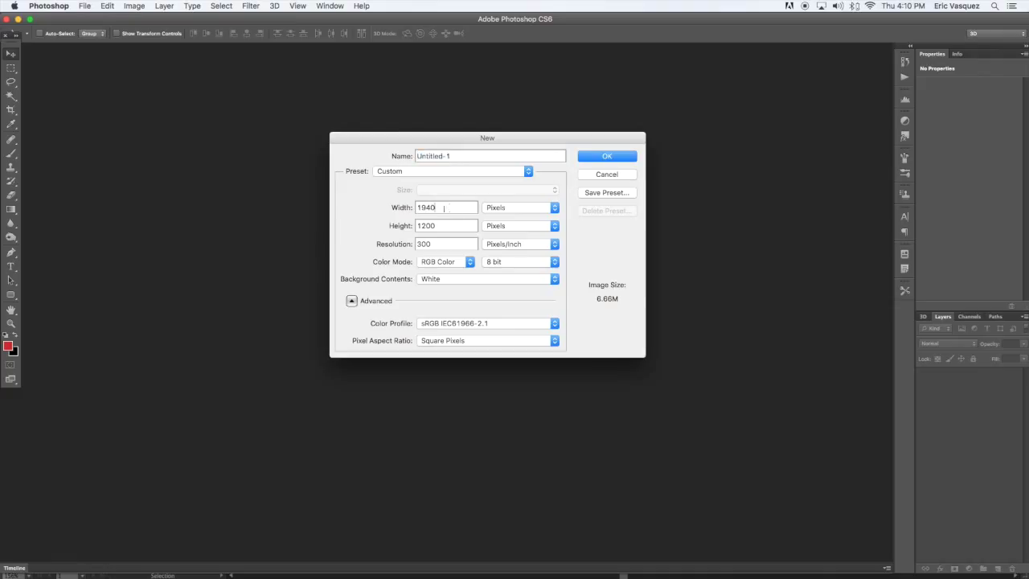
{"action": "left_click", "coordinate": [461, 208]}
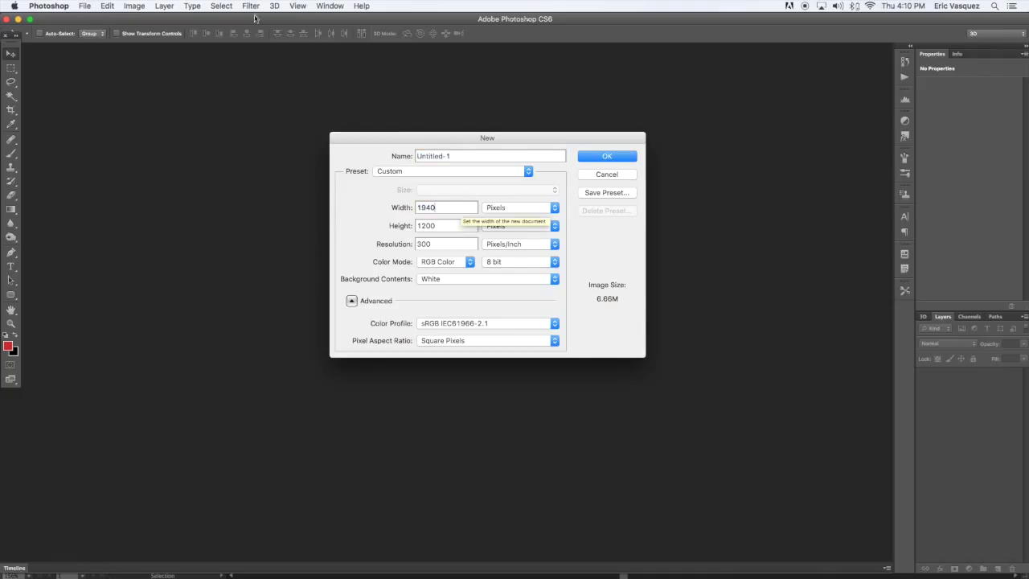
{"action": "left_click", "coordinate": [87, 6]}
{"action": "left_click", "coordinate": [90, 5]}
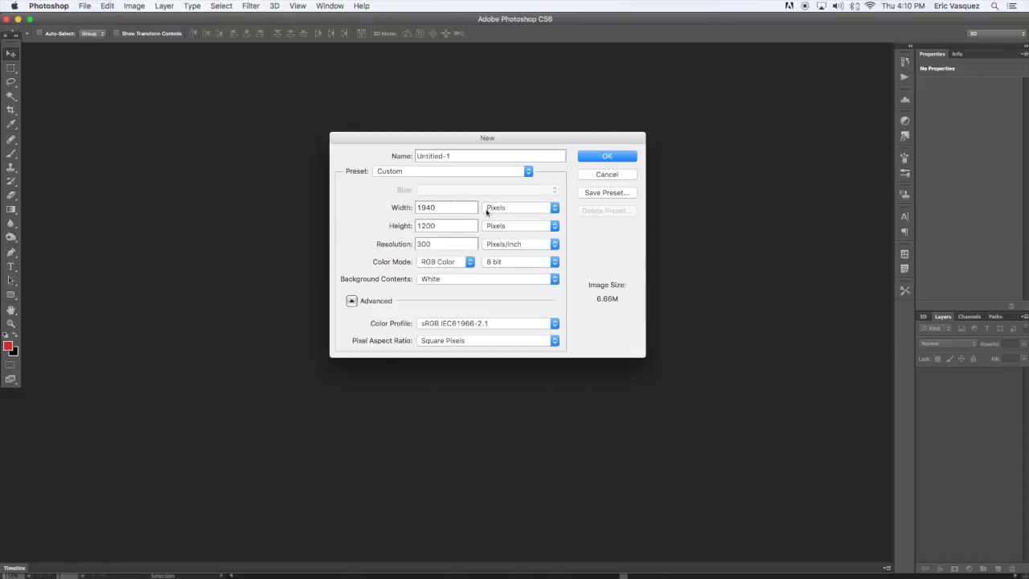
{"action": "double_click", "coordinate": [431, 247]}
{"action": "left_click", "coordinate": [464, 243]}
{"action": "left_click", "coordinate": [601, 156]}
Step: Copy the diamond frame from the badge in Illustrator and paste it into the new Photoshop document as a smart object
{"action": "mouse_move", "coordinate": [498, 575]}
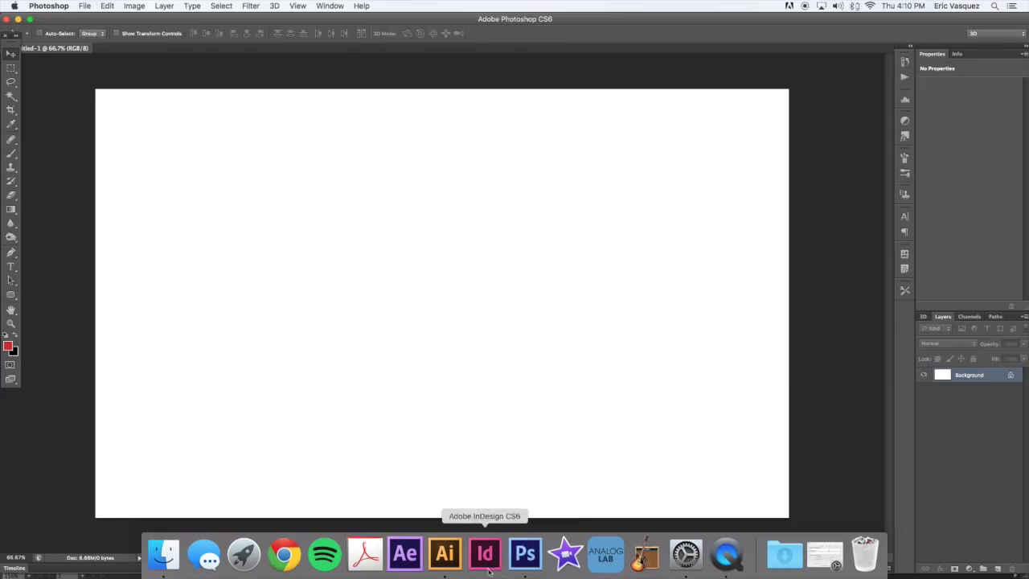
{"action": "left_click", "coordinate": [453, 561]}
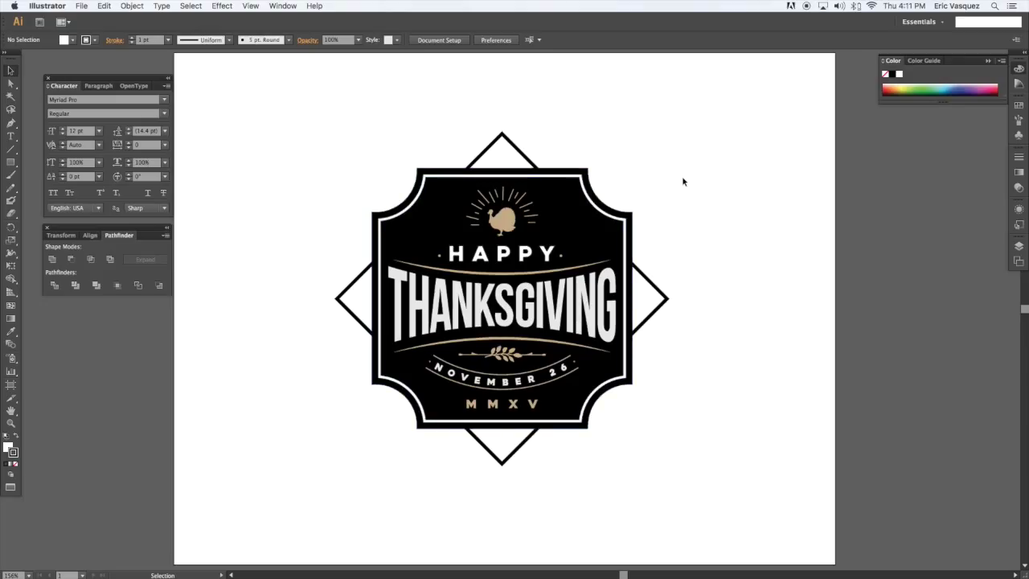
{"action": "left_click_drag", "start_coordinate": [556, 131], "coordinate": [473, 155]}
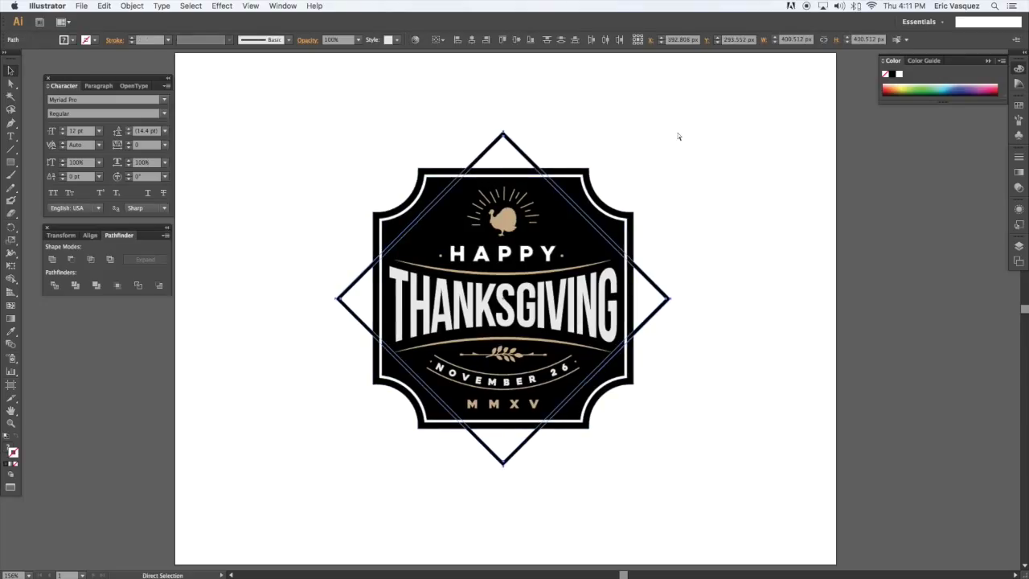
{"action": "key", "text": "super+Tab"}
{"action": "key", "text": "super+v"}
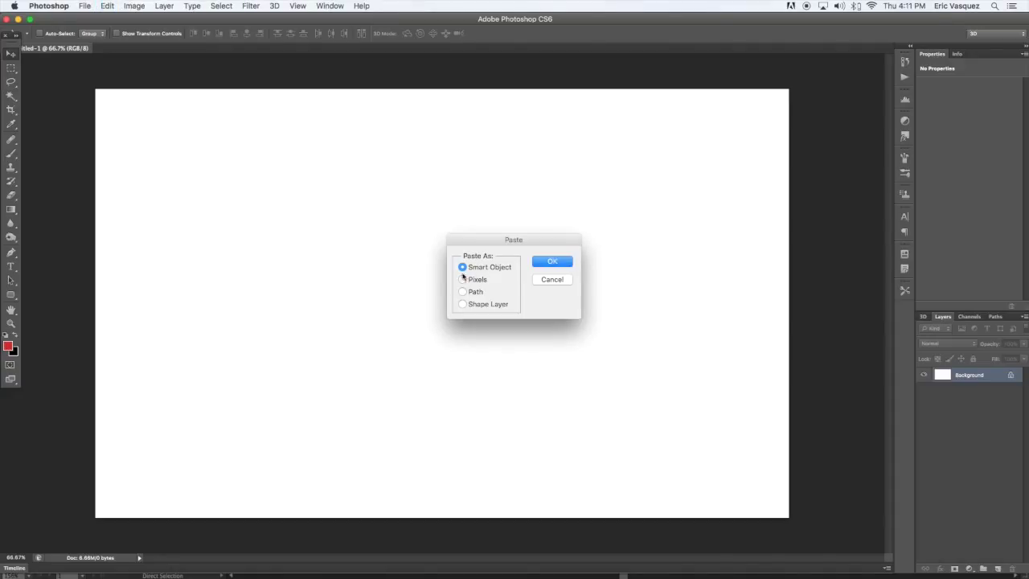
{"action": "left_click", "coordinate": [552, 262]}
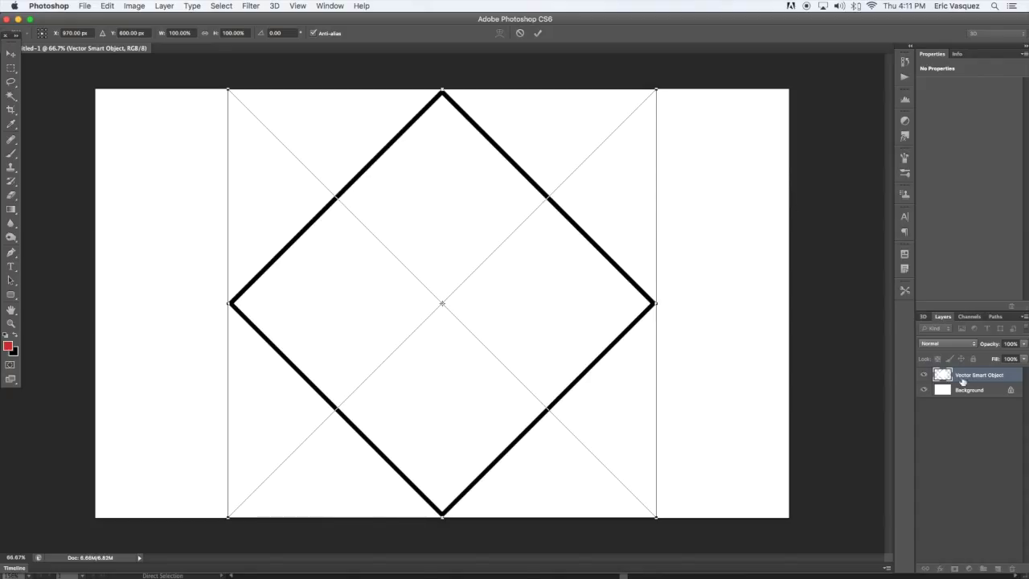
{"action": "key", "text": "Return"}
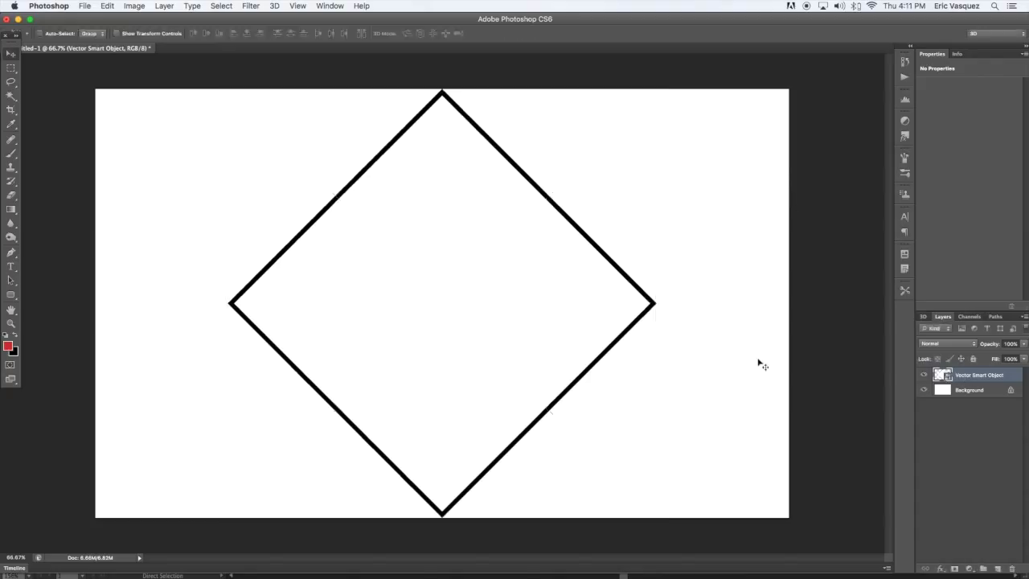
Step: Copy the turkey from Illustrator, paste it into Photoshop as a smart object and move it into the diamond's upper part
{"action": "key", "text": "super+Tab"}
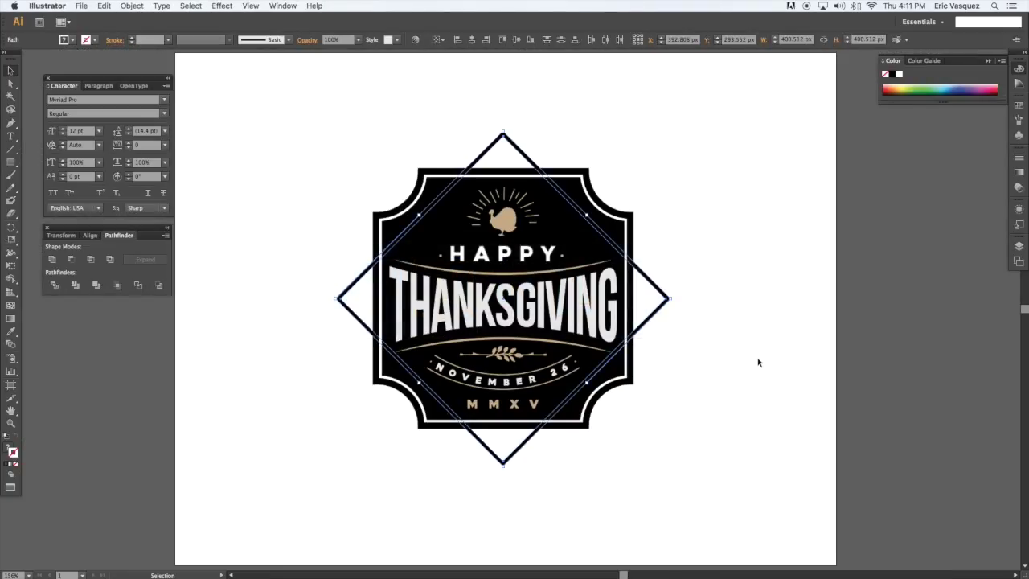
{"action": "left_click", "coordinate": [513, 213]}
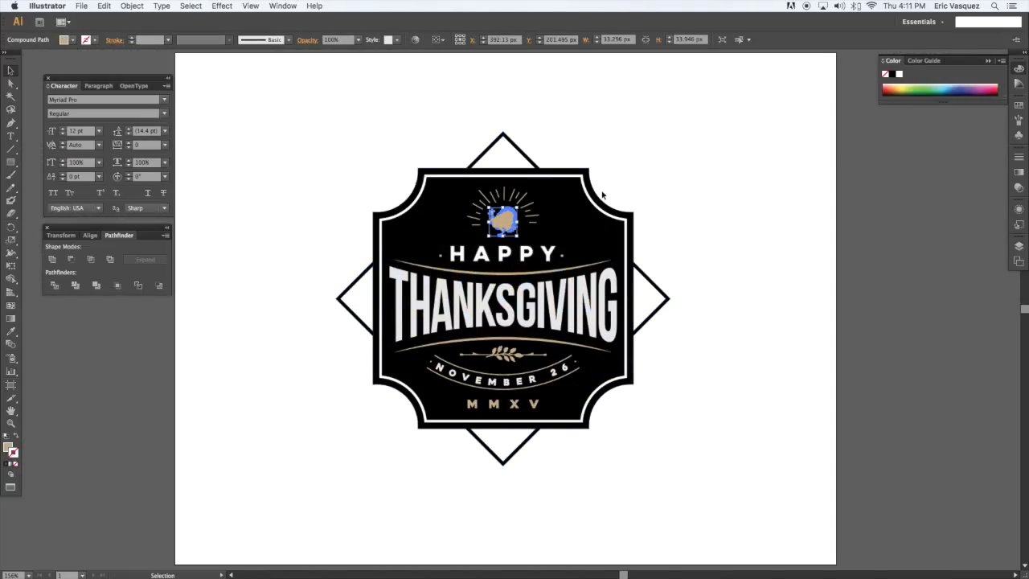
{"action": "key", "text": "super+c"}
{"action": "key", "text": "super+Tab"}
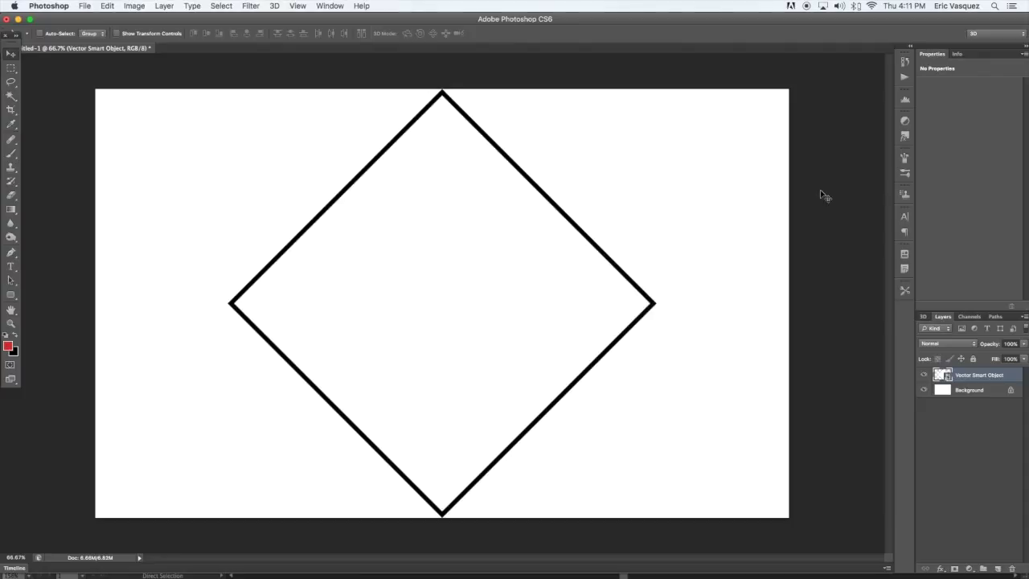
{"action": "key", "text": "super+v"}
{"action": "key", "text": "Return"}
{"action": "key", "text": "Return"}
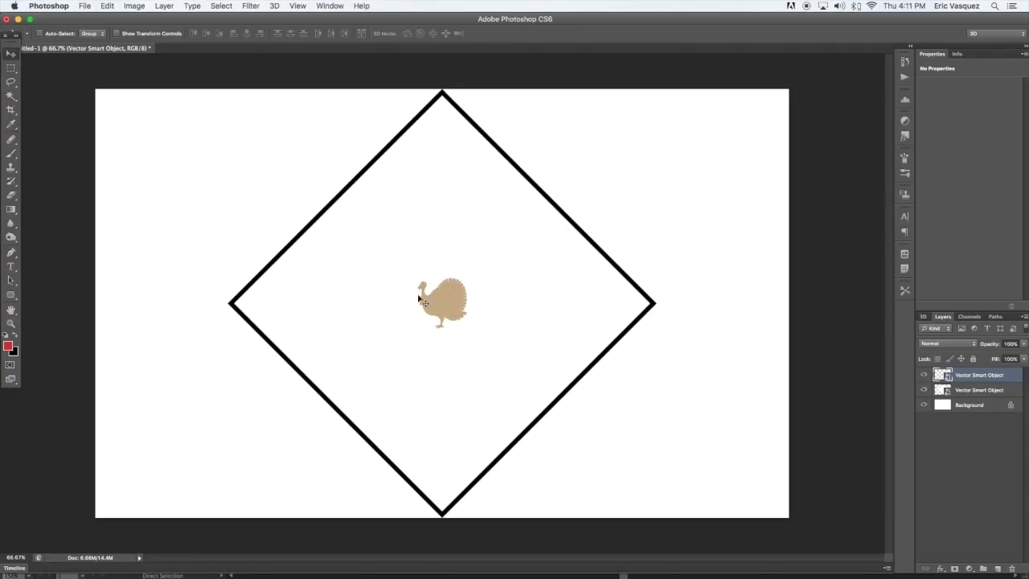
{"action": "left_click_drag", "start_coordinate": [455, 315], "coordinate": [455, 182]}
Step: Delete the pasted turkey and diamond smart object layers from the Photoshop document
{"action": "key", "text": "super+Tab"}
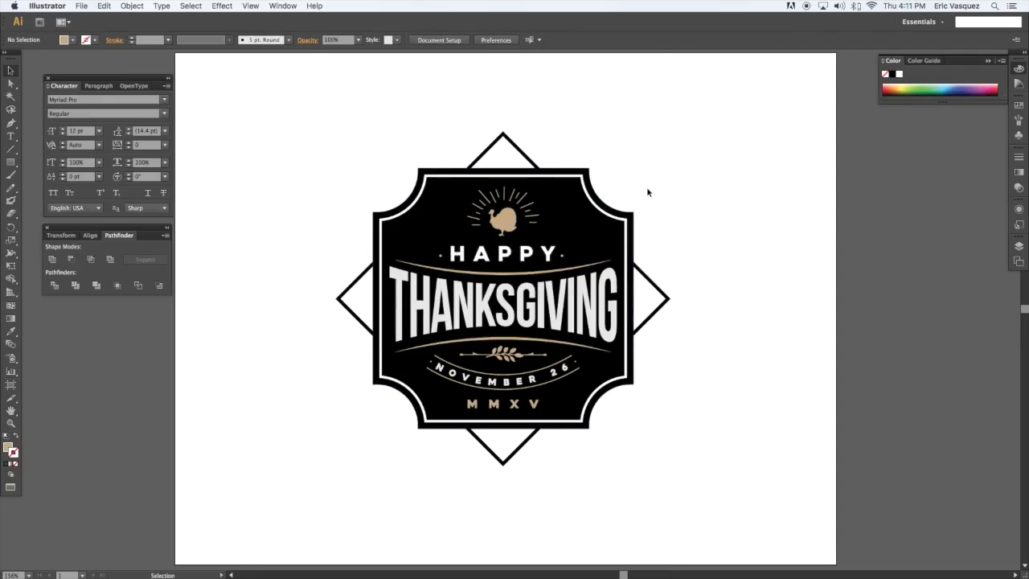
{"action": "key", "text": "super+Tab"}
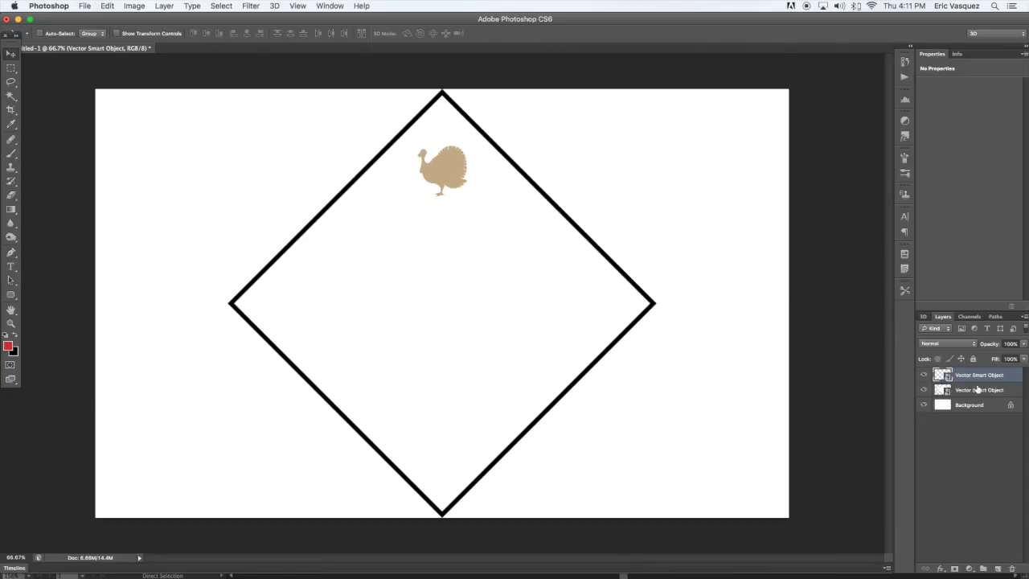
{"action": "left_click", "coordinate": [979, 391], "text": "shift"}
{"action": "key", "text": "Delete"}
Step: Switch to Illustrator and draw a square about 481 px wide around the whole badge, with no fill and no stroke
{"action": "key", "text": "super+Tab"}
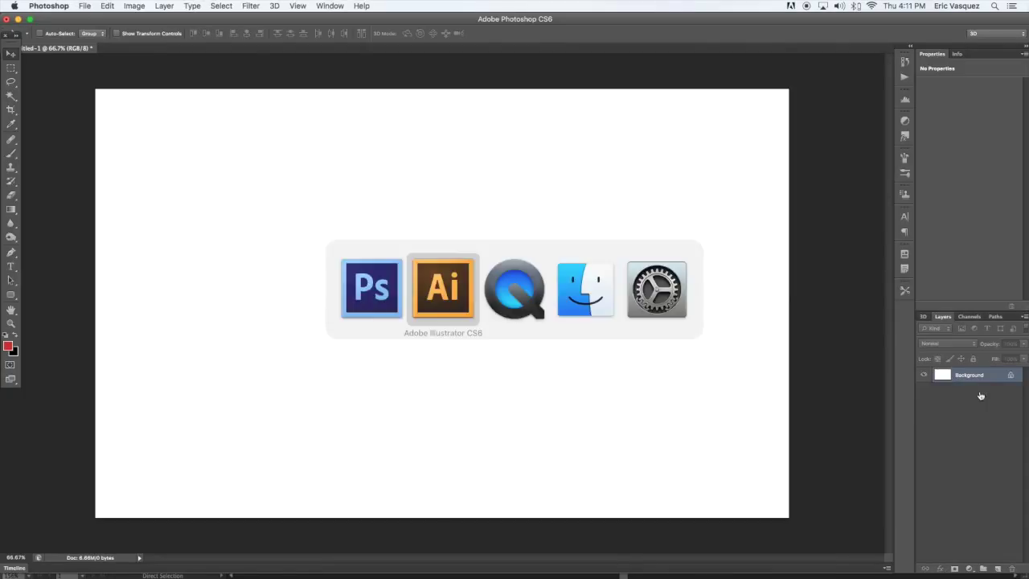
{"action": "key", "text": "m"}
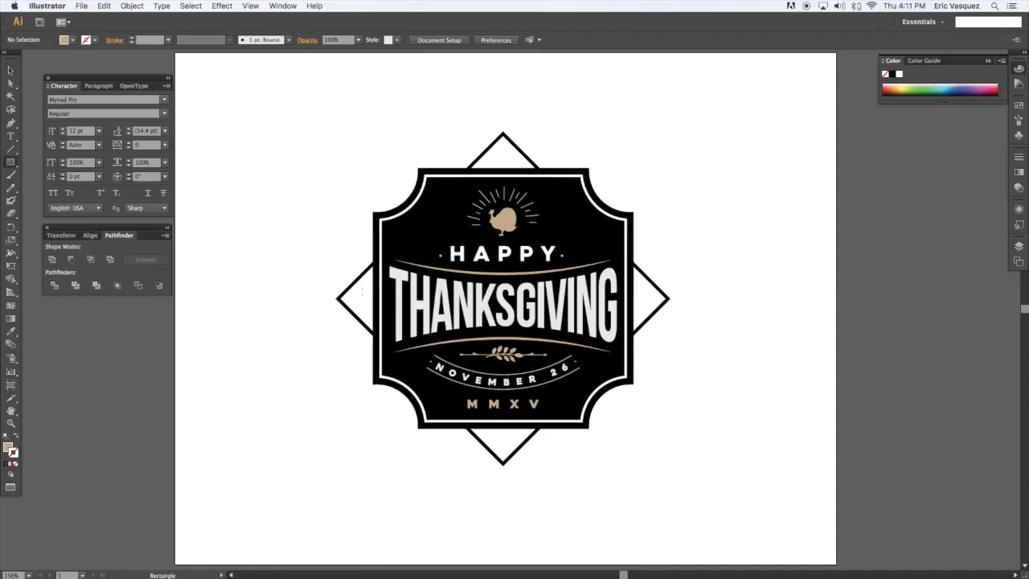
{"action": "left_click", "coordinate": [15, 464]}
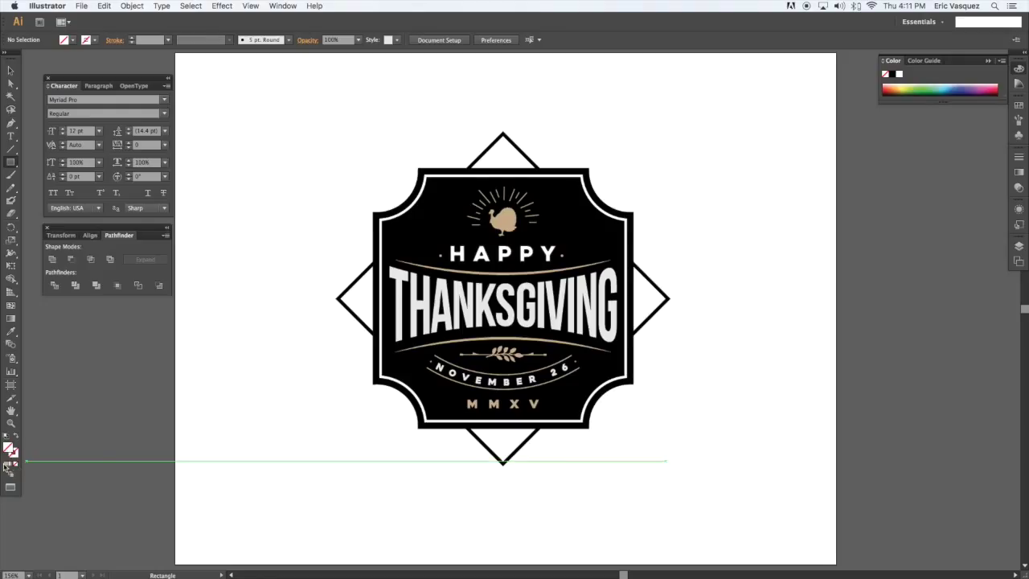
{"action": "left_click", "coordinate": [7, 464]}
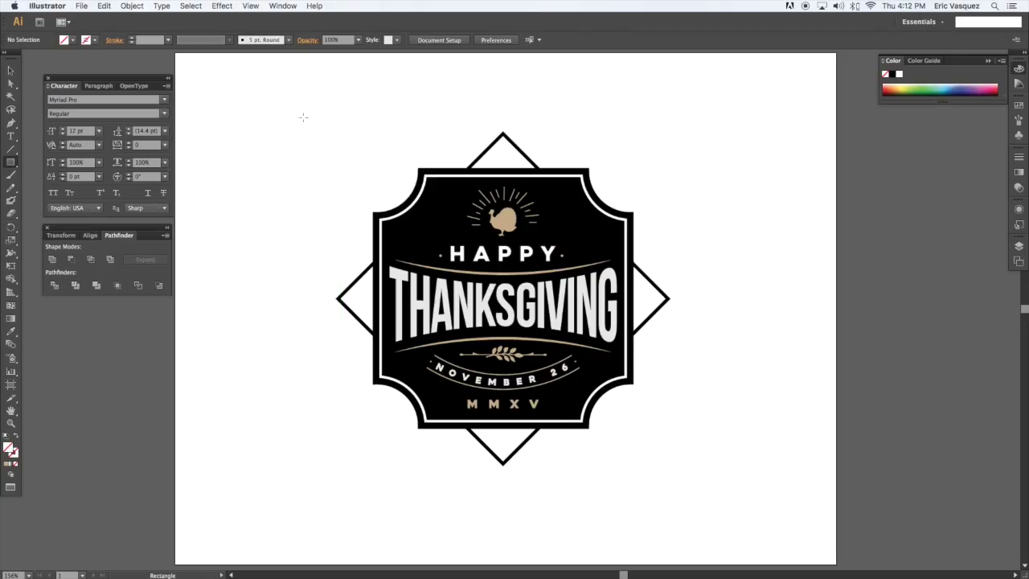
{"action": "left_click_drag", "start_coordinate": [305, 115], "coordinate": [706, 428]}
{"action": "key", "text": "v"}
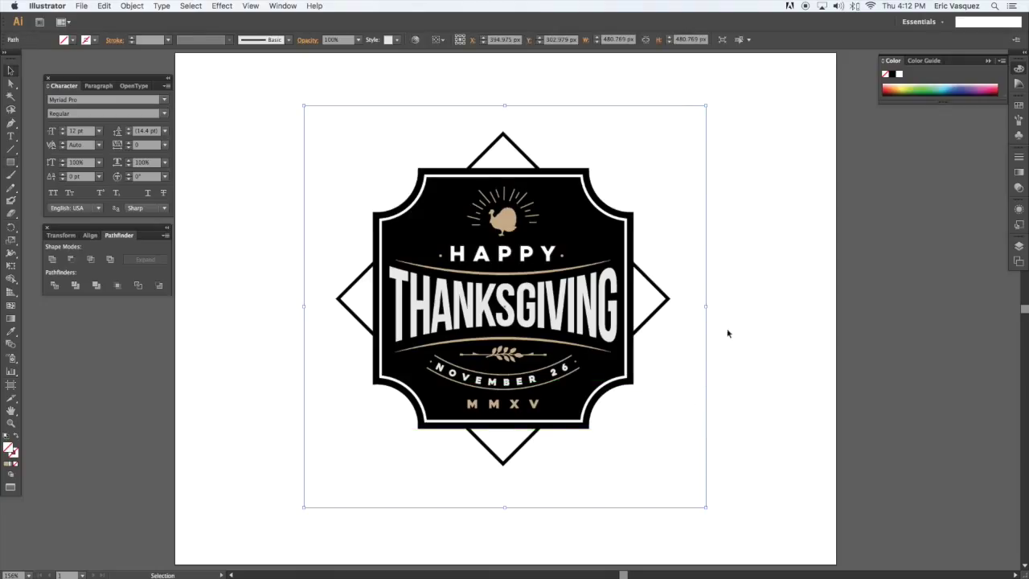
Step: Check where the invisible square around the badge lies by deselecting it and reselecting it across its edge
{"action": "left_click", "coordinate": [724, 128]}
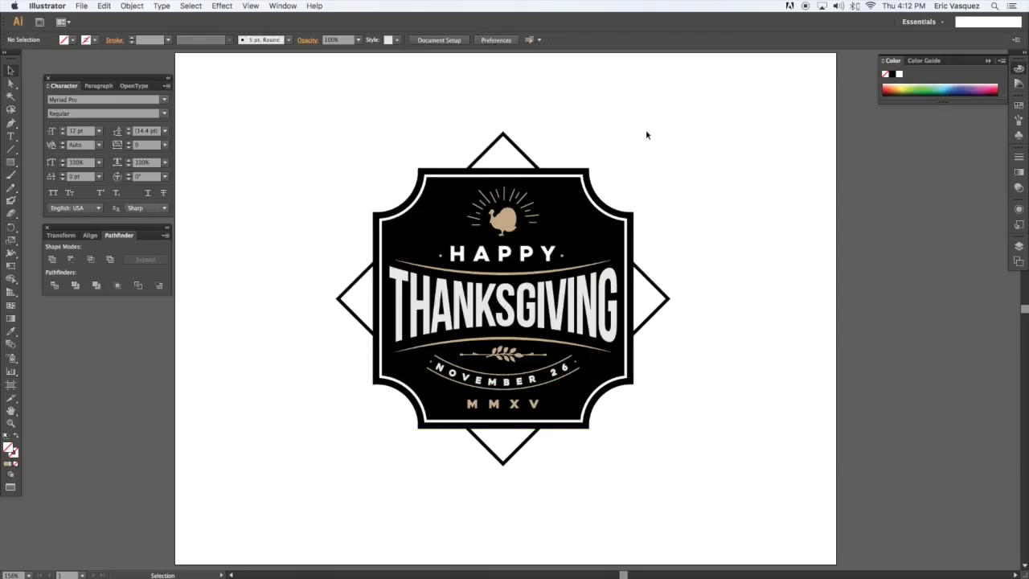
{"action": "left_click_drag", "start_coordinate": [760, 138], "coordinate": [675, 165]}
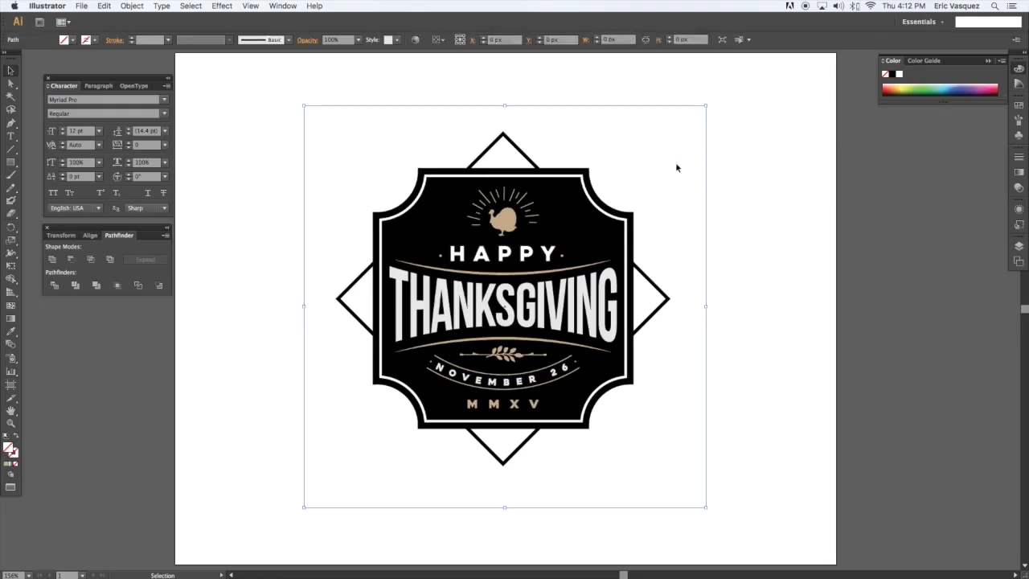
{"action": "left_click_drag", "start_coordinate": [754, 140], "coordinate": [671, 172]}
{"action": "left_click_drag", "start_coordinate": [757, 149], "coordinate": [688, 173]}
{"action": "left_click_drag", "start_coordinate": [749, 159], "coordinate": [700, 189]}
{"action": "scroll", "coordinate": [561, 127], "scroll_direction": "left", "scroll_amount": 1}
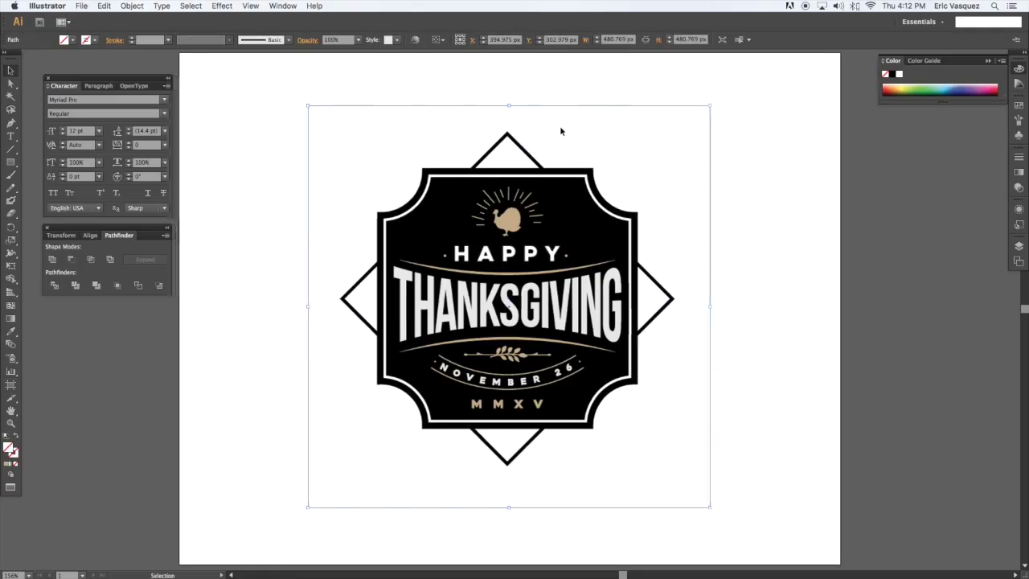
Step: Copy the black diamond together with the invisible square and paste them into Photoshop as a smart object
{"action": "left_click", "coordinate": [566, 116]}
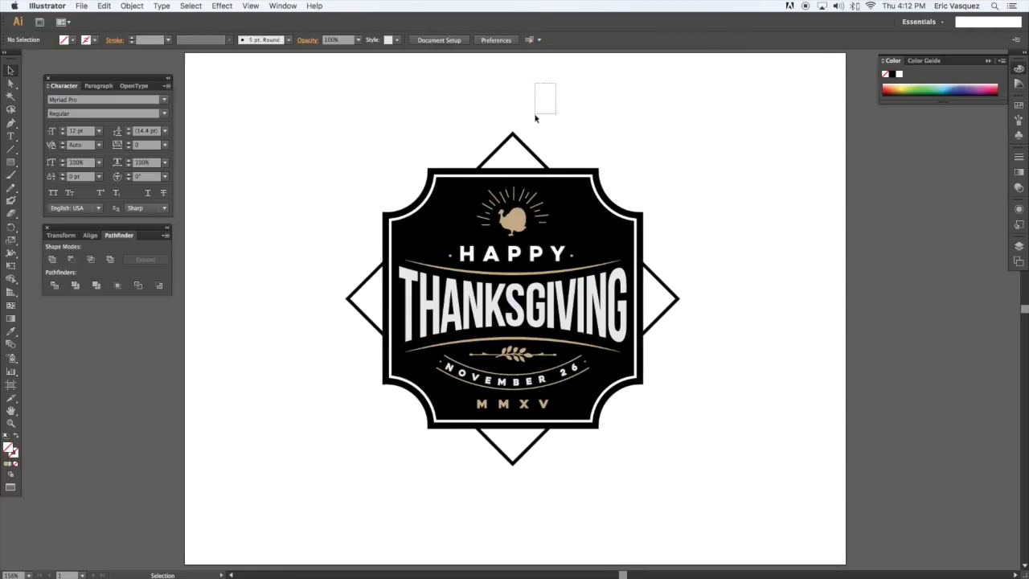
{"action": "left_click_drag", "start_coordinate": [536, 118], "coordinate": [533, 123]}
{"action": "left_click", "coordinate": [529, 148], "text": "shift"}
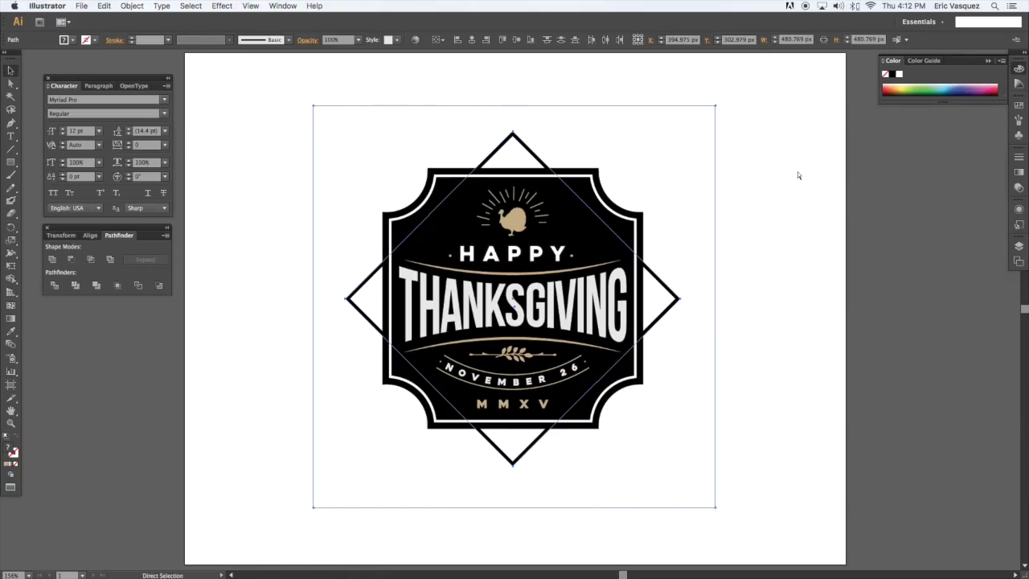
{"action": "key", "text": "super+Tab"}
{"action": "key", "text": "super+v"}
{"action": "key", "text": "Return"}
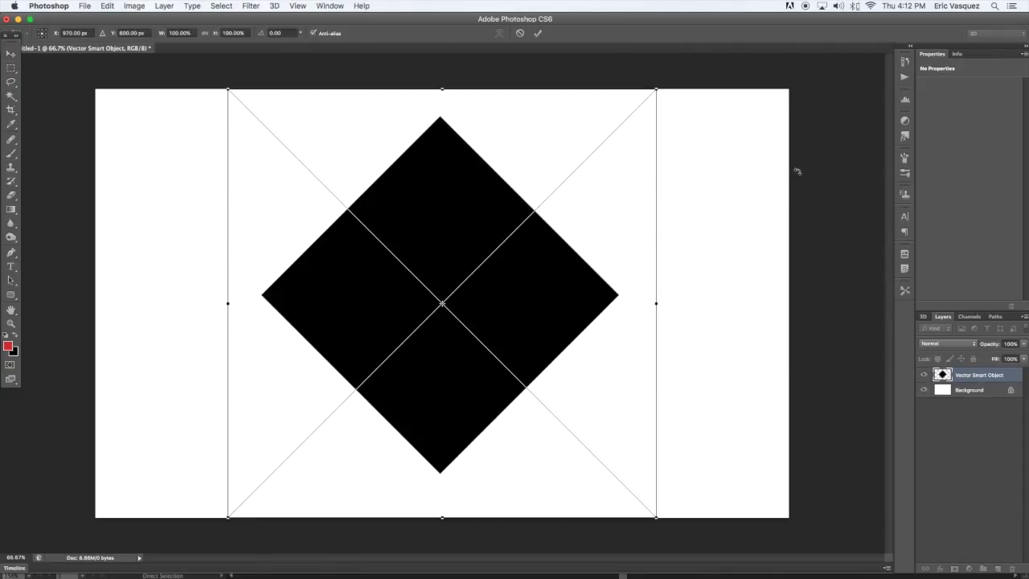
{"action": "key", "text": "Return"}
Step: Copy the white inner diamond together with the invisible square from Illustrator and paste them into Photoshop as a smart object
{"action": "key", "text": "super+Tab"}
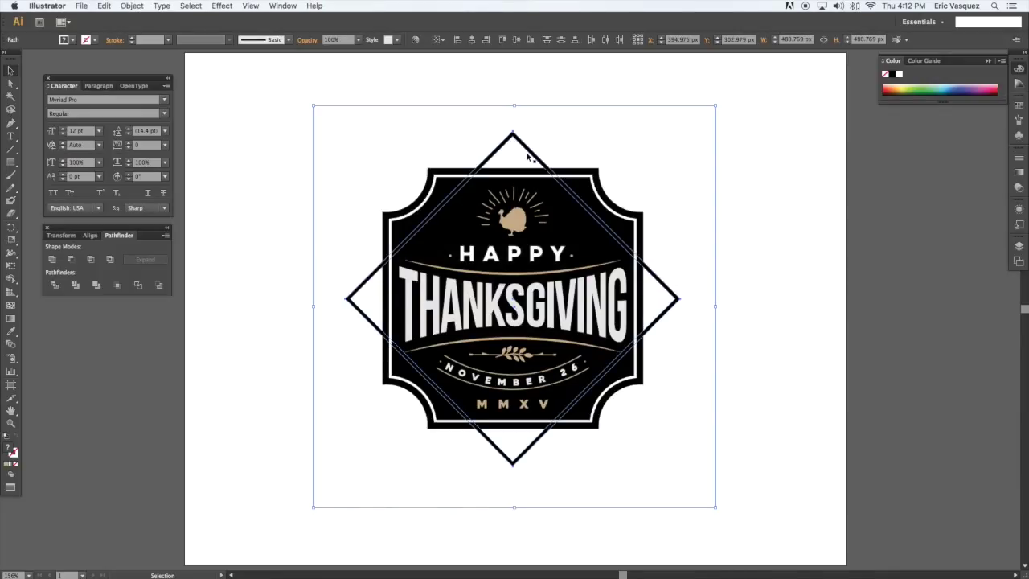
{"action": "left_click", "coordinate": [528, 157]}
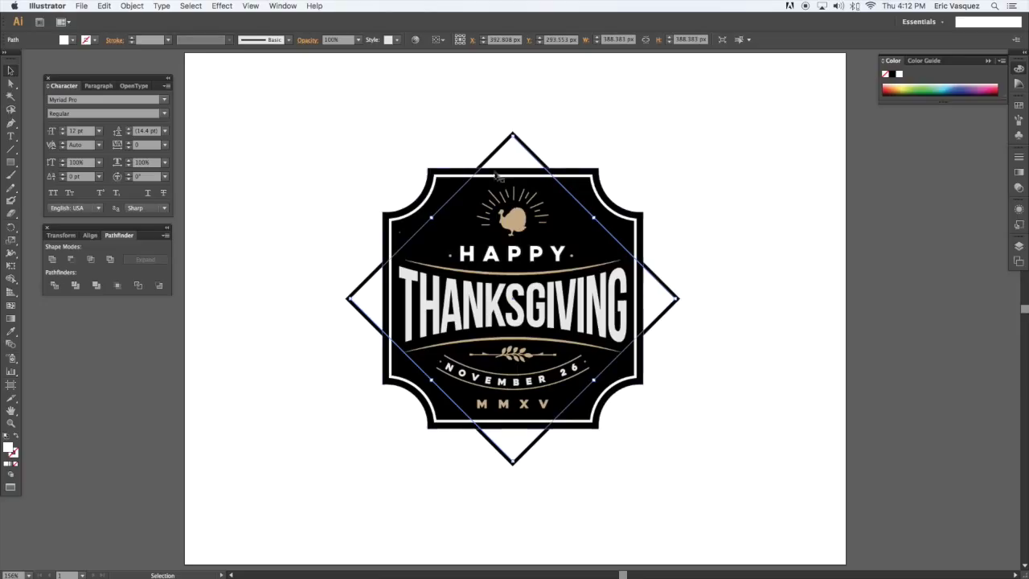
{"action": "left_click", "coordinate": [613, 136], "text": "shift"}
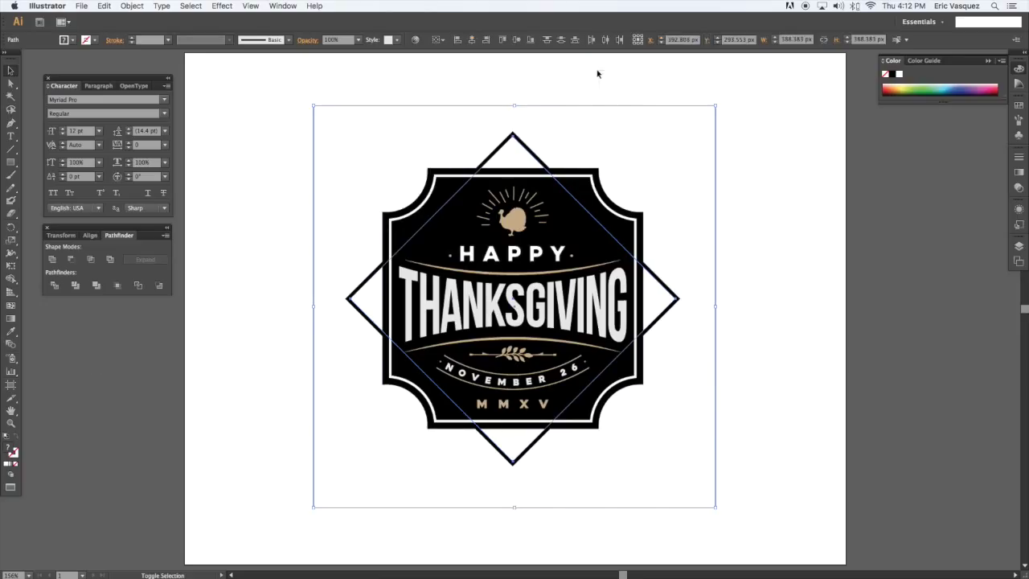
{"action": "key", "text": "super+Tab"}
{"action": "key", "text": "super+v"}
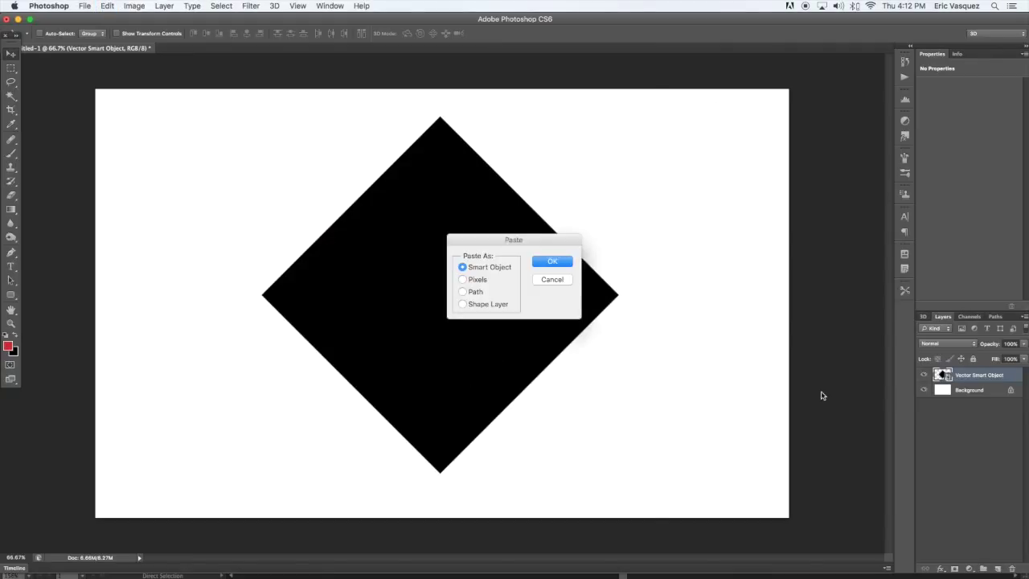
{"action": "key", "text": "Return"}
{"action": "key", "text": "Return"}
Step: Copy the black notched-corner badge shape together with the invisible square from Illustrator and paste them into Photoshop as a smart object
{"action": "key", "text": "super+Tab"}
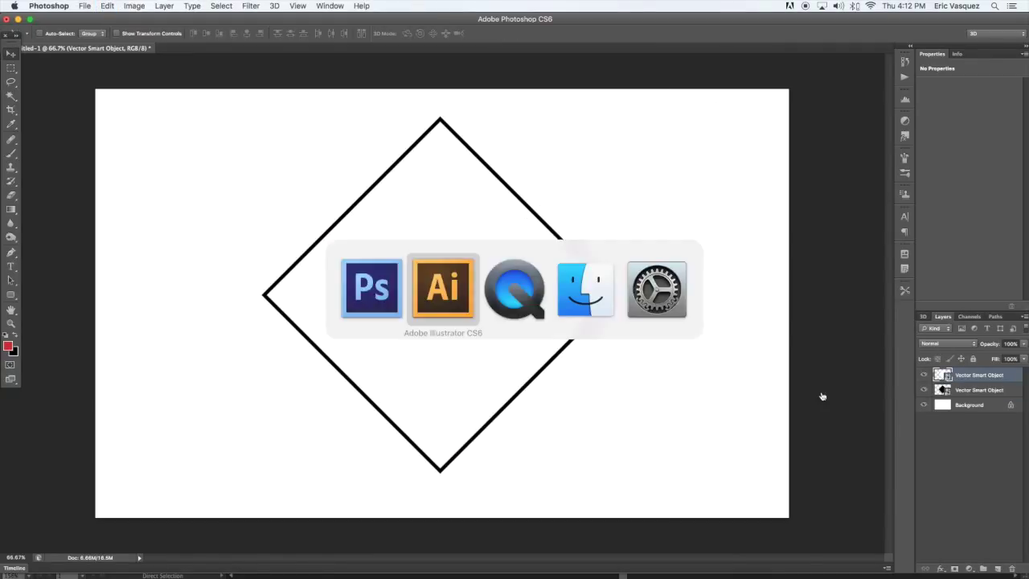
{"action": "left_click", "coordinate": [823, 224]}
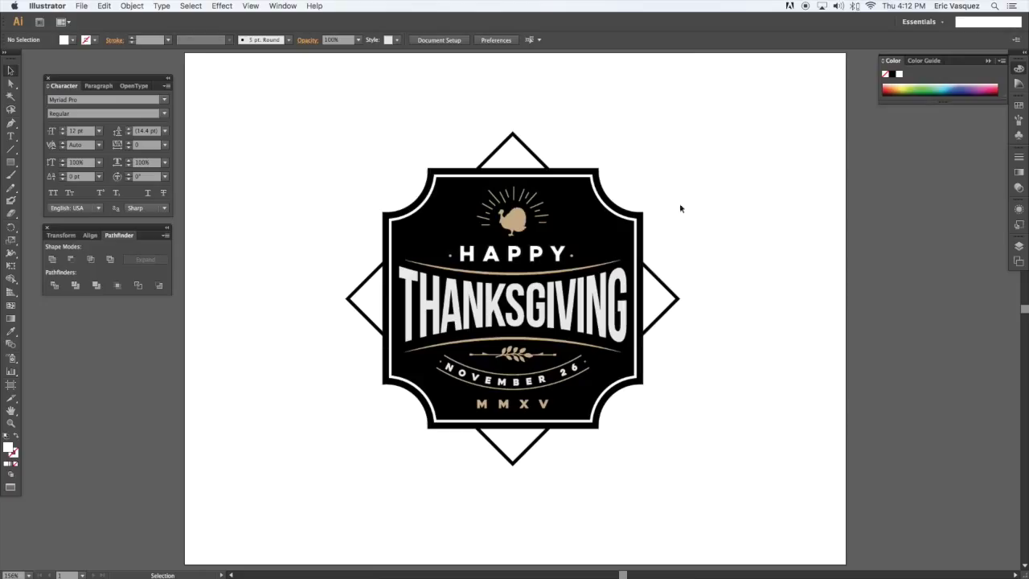
{"action": "left_click", "coordinate": [641, 216]}
{"action": "left_click_drag", "start_coordinate": [680, 209], "coordinate": [807, 228]}
{"action": "key", "text": "a"}
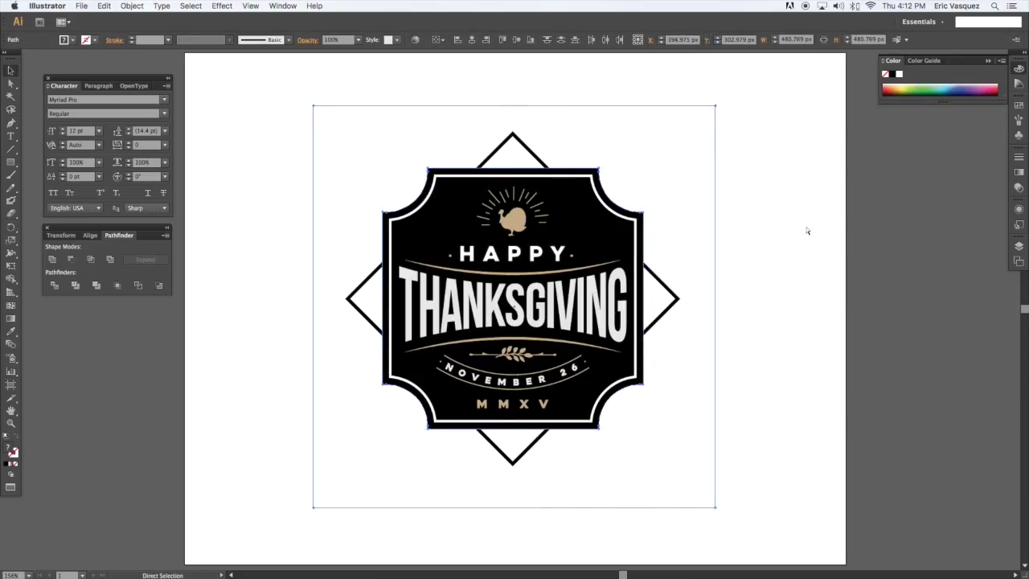
{"action": "key", "text": "super+c"}
{"action": "key", "text": "super+Tab"}
{"action": "key", "text": "super+v"}
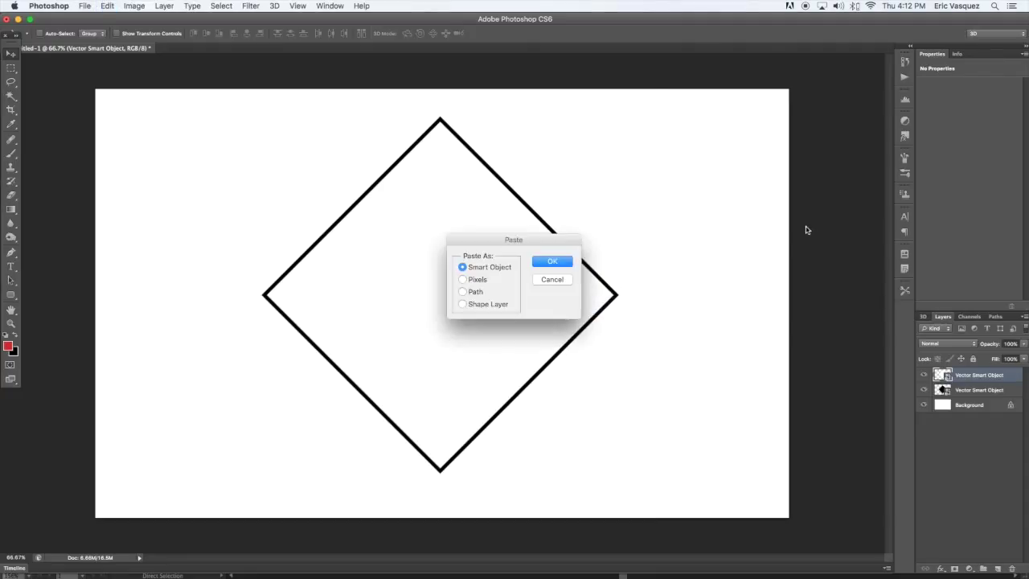
{"action": "key", "text": "Return"}
{"action": "key", "text": "Return"}
Step: Copy the badge's white inner outline together with the invisible square from Illustrator and paste them into Photoshop as a smart object
{"action": "key", "text": "super+Tab"}
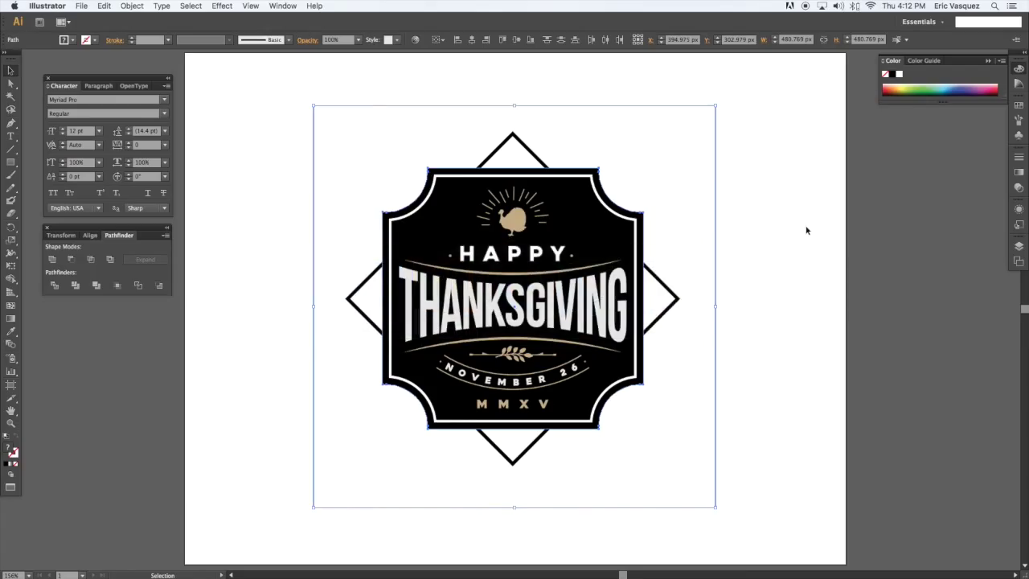
{"action": "left_click", "coordinate": [635, 218]}
{"action": "left_click", "coordinate": [681, 204], "text": "shift"}
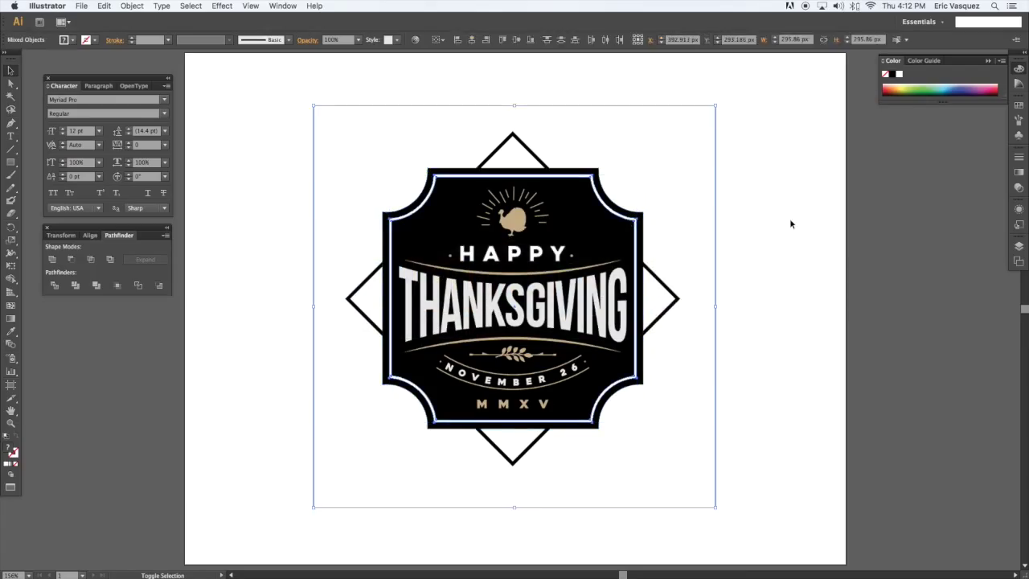
{"action": "key", "text": "super+c"}
{"action": "key", "text": "super+Tab"}
{"action": "key", "text": "super+v"}
{"action": "key", "text": "Return"}
{"action": "key", "text": "Return"}
Step: Switch to Illustrator and group the sunburst rays around the turkey, leaving the turkey itself out
{"action": "key", "text": "super+Tab"}
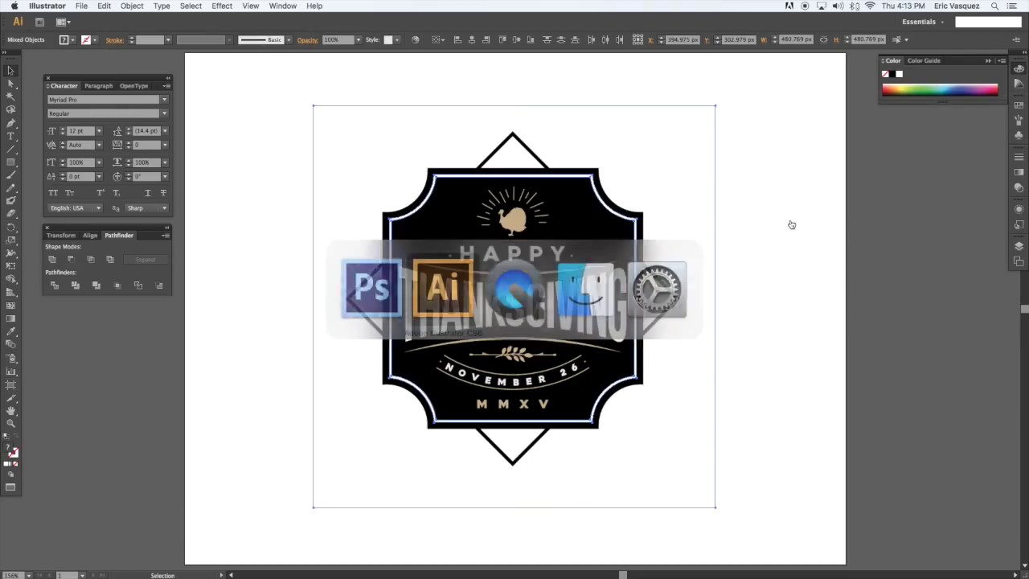
{"action": "left_click", "coordinate": [615, 237]}
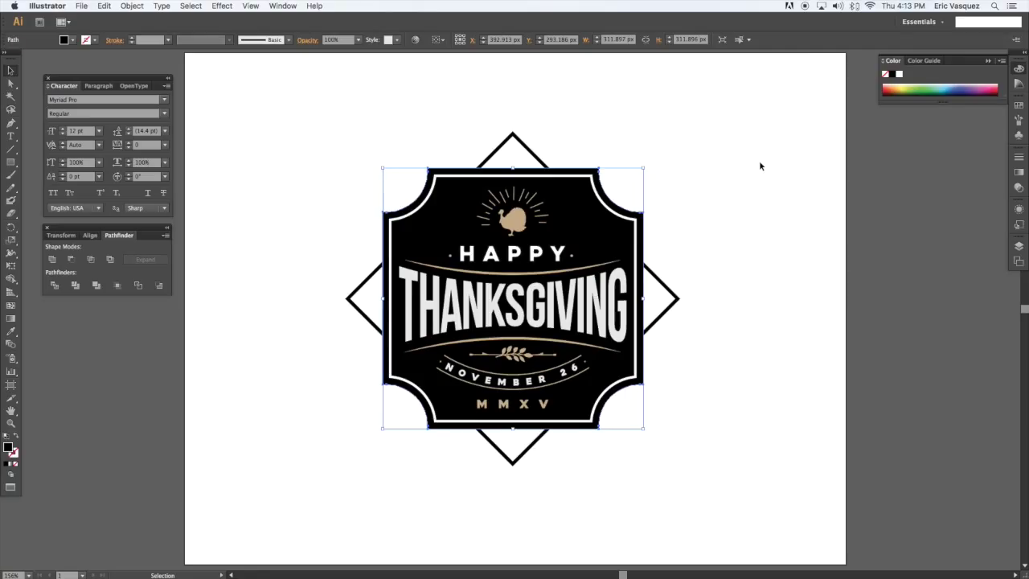
{"action": "left_click", "coordinate": [815, 172]}
{"action": "left_click_drag", "start_coordinate": [597, 150], "coordinate": [508, 186]}
{"action": "key", "text": "a"}
{"action": "key", "text": "shift+super+a"}
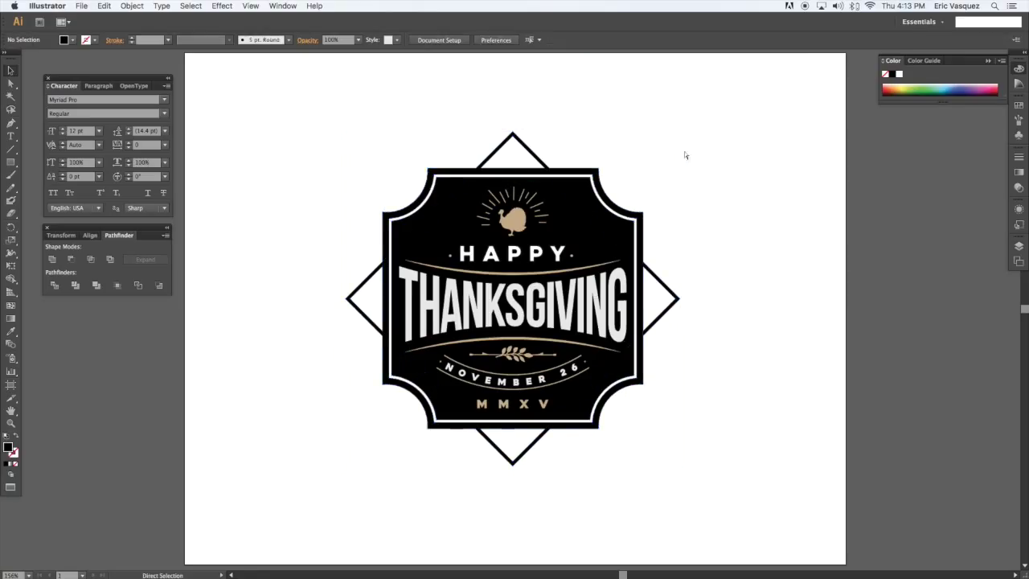
{"action": "left_click", "coordinate": [531, 199]}
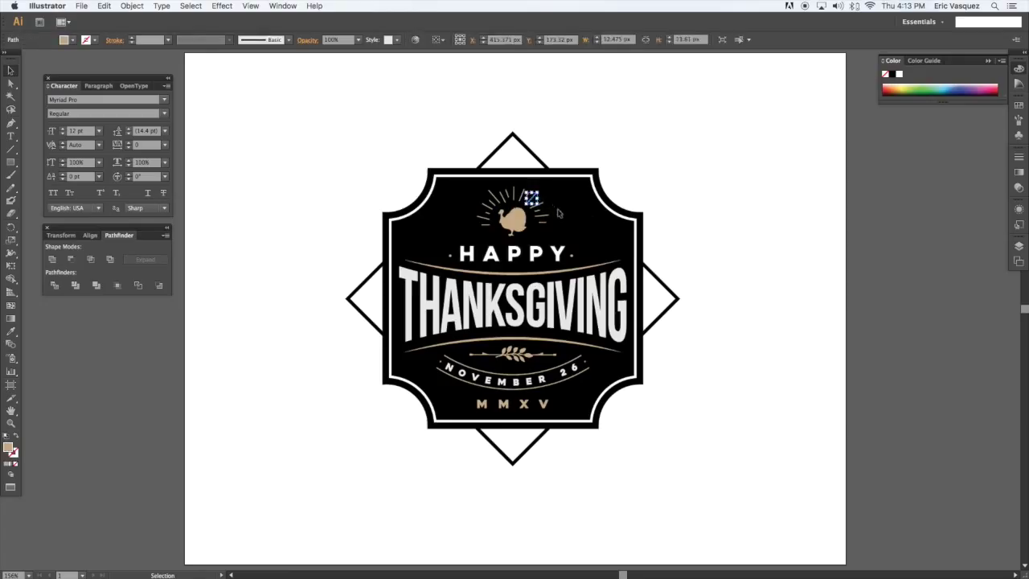
{"action": "left_click_drag", "start_coordinate": [566, 183], "coordinate": [460, 243]}
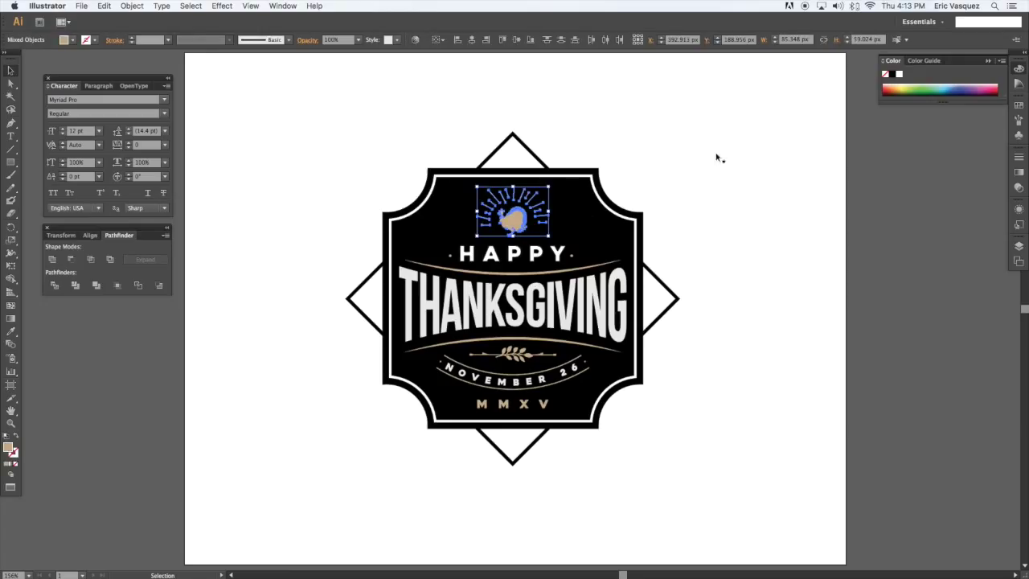
{"action": "left_click", "coordinate": [514, 219], "text": "shift"}
{"action": "scroll", "coordinate": [661, 152], "scroll_direction": "right", "scroll_amount": 1}
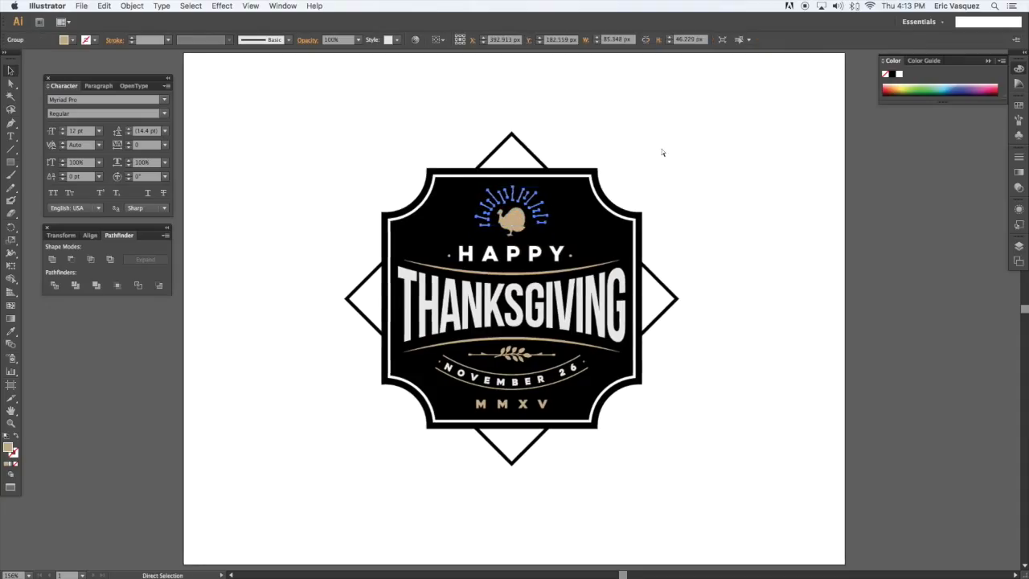
Step: Copy the grouped sunburst rays together with the invisible square and paste them into Photoshop as a smart object
{"action": "key", "text": "super+a"}
{"action": "key", "text": "super+c"}
{"action": "key", "text": "super+Tab"}
{"action": "key", "text": "super+v"}
{"action": "key", "text": "Return"}
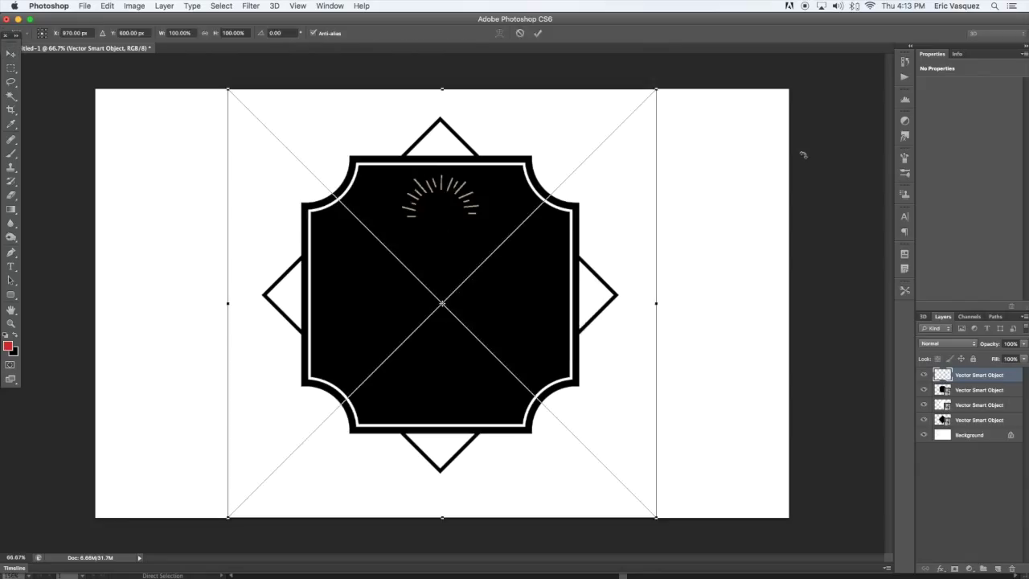
{"action": "key", "text": "Return"}
Step: Copy the turkey together with the invisible square from Illustrator and paste them into Photoshop as a smart object
{"action": "key", "text": "super+Tab"}
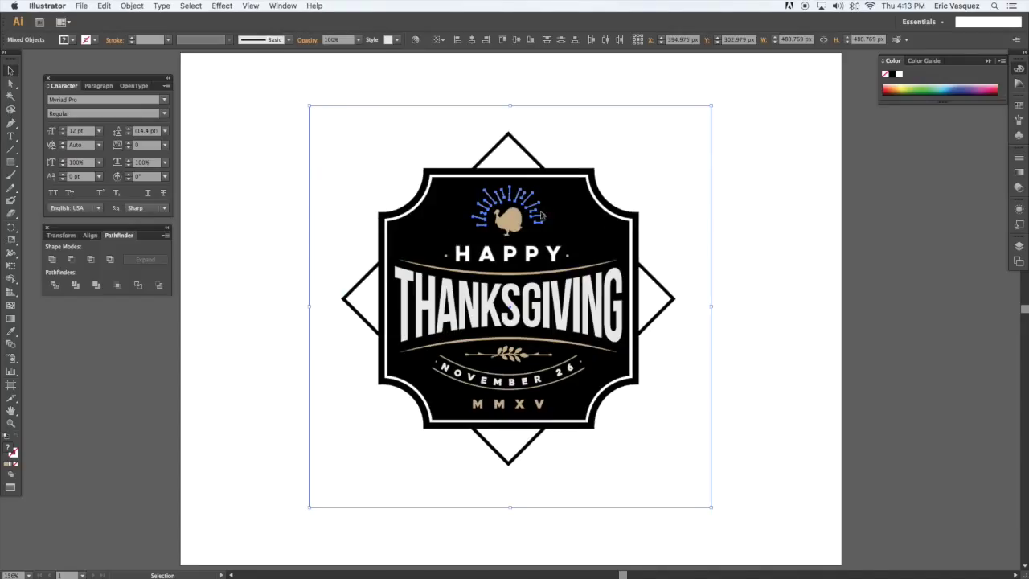
{"action": "left_click", "coordinate": [515, 218]}
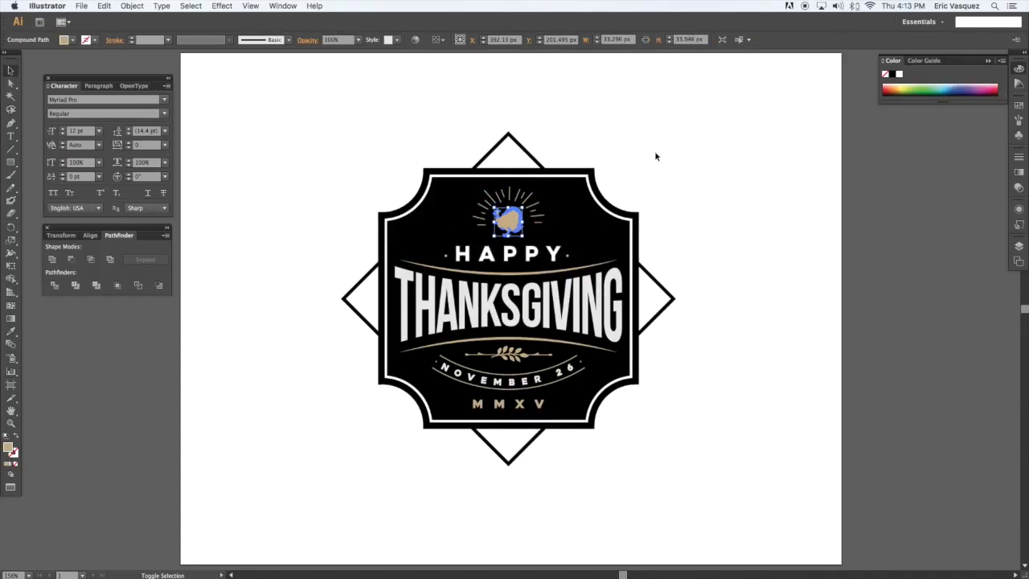
{"action": "key", "text": "super+a"}
{"action": "key", "text": "super+c"}
{"action": "key", "text": "super+Tab"}
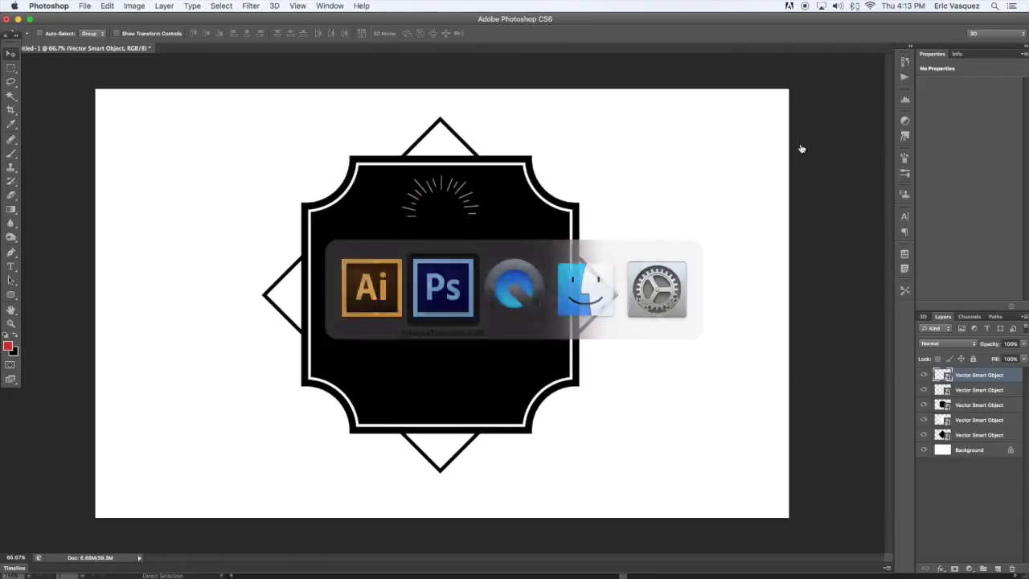
{"action": "key", "text": "super+v"}
{"action": "key", "text": "Return"}
{"action": "key", "text": "Return"}
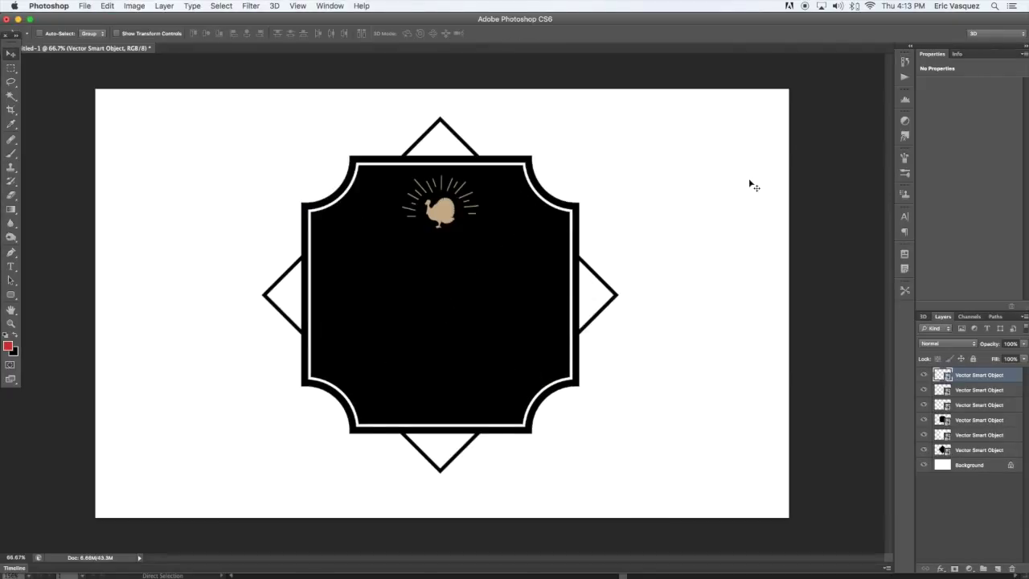
Step: Switch to Illustrator and group the two small dots on either side of the word HAPPY
{"action": "key", "text": "super+Tab"}
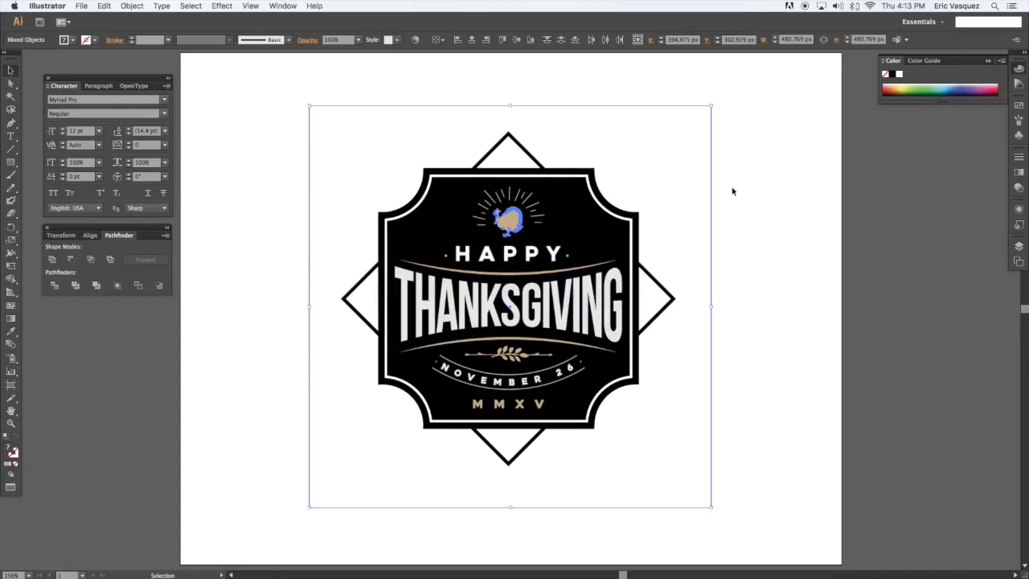
{"action": "left_click_drag", "start_coordinate": [682, 197], "coordinate": [772, 216]}
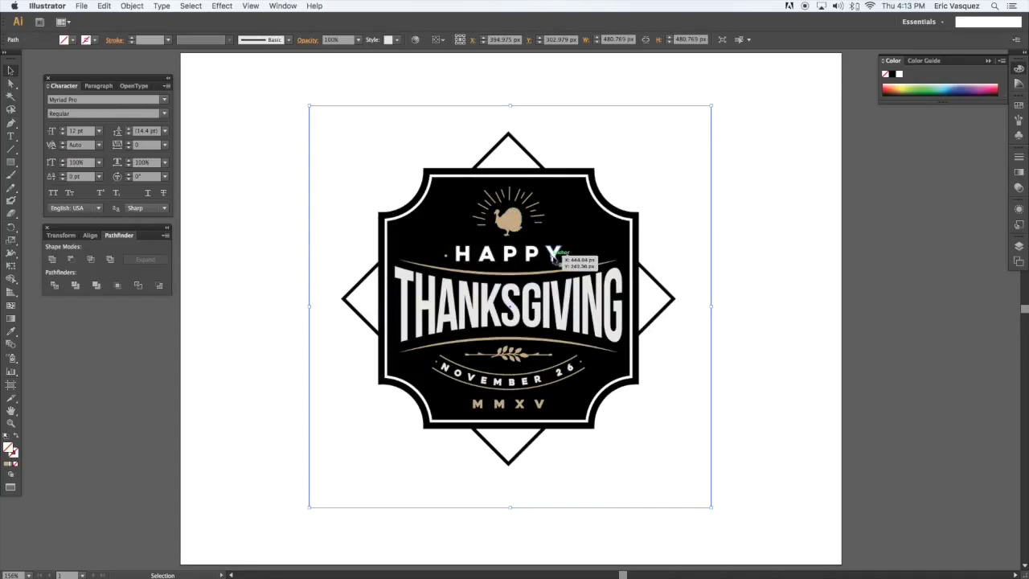
{"action": "left_click", "coordinate": [556, 258]}
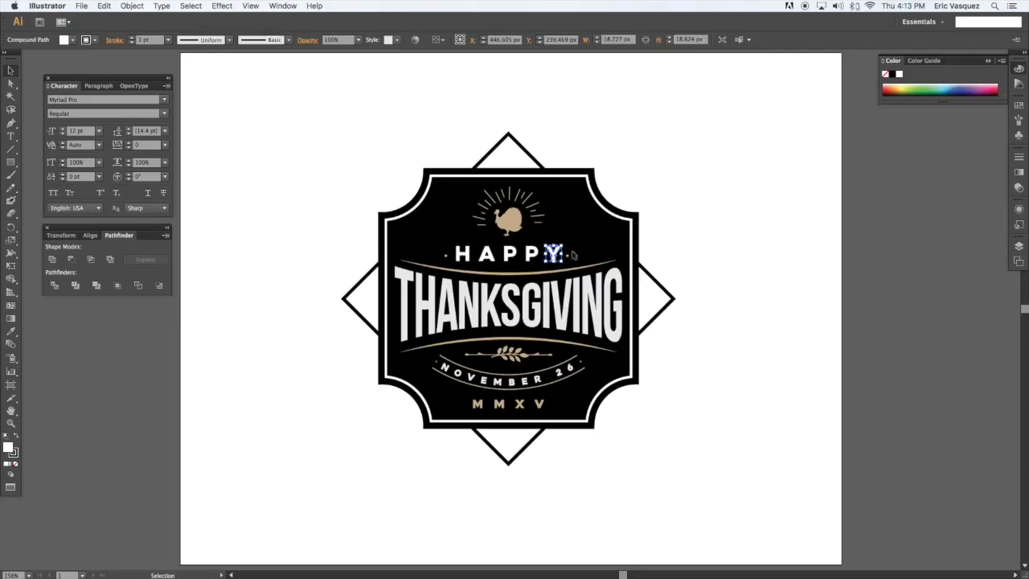
{"action": "left_click", "coordinate": [574, 250]}
{"action": "left_click", "coordinate": [568, 256]}
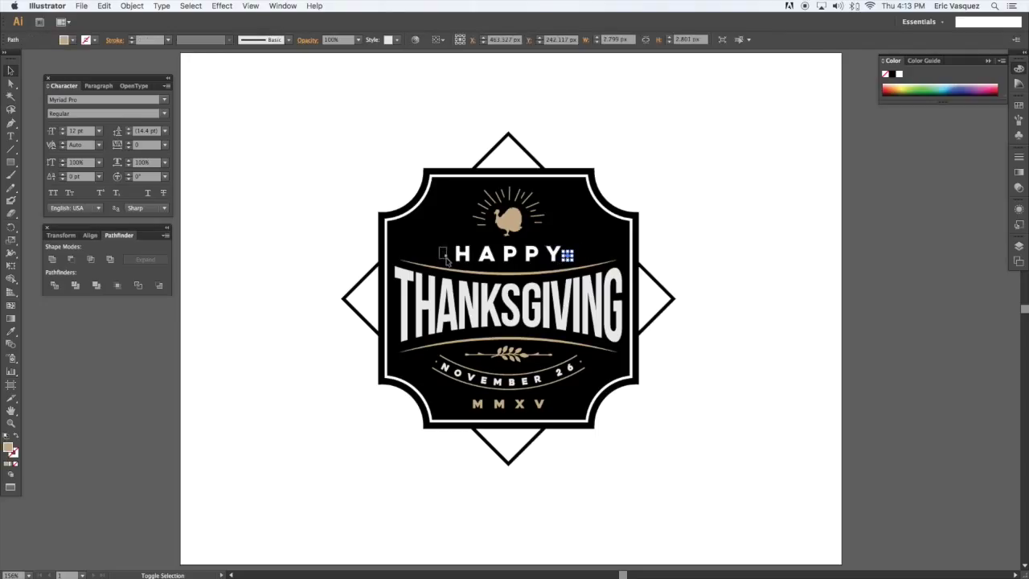
{"action": "left_click_drag", "start_coordinate": [446, 258], "coordinate": [450, 263]}
{"action": "key", "text": "super+g"}
Step: Copy the two grouped dots together with the invisible square and paste them into Photoshop as a smart object
{"action": "left_click_drag", "start_coordinate": [659, 144], "coordinate": [824, 160]}
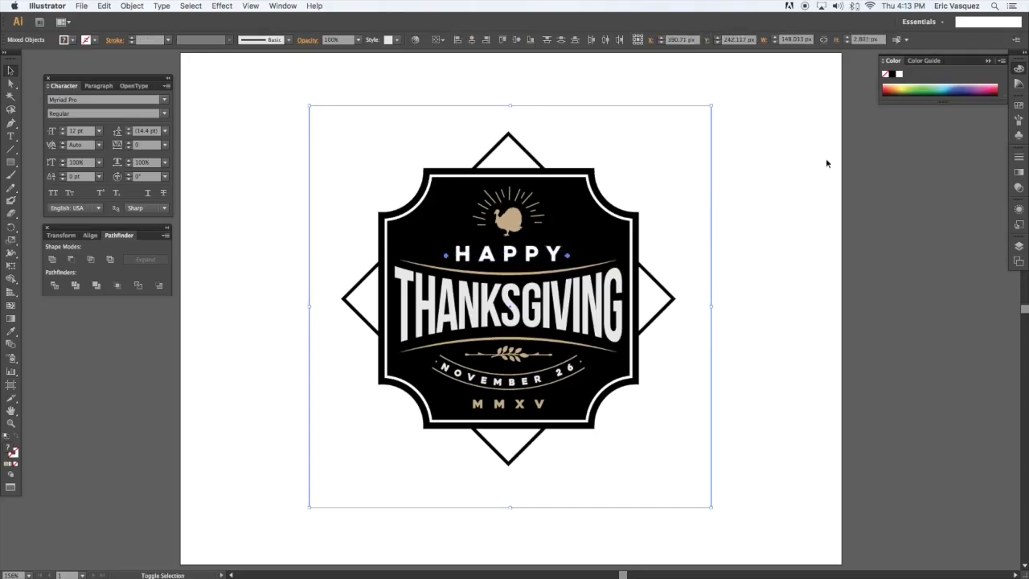
{"action": "key", "text": "super+Tab"}
{"action": "key", "text": "super+v"}
{"action": "key", "text": "Return"}
{"action": "key", "text": "Return"}
{"action": "key", "text": "super+Tab"}
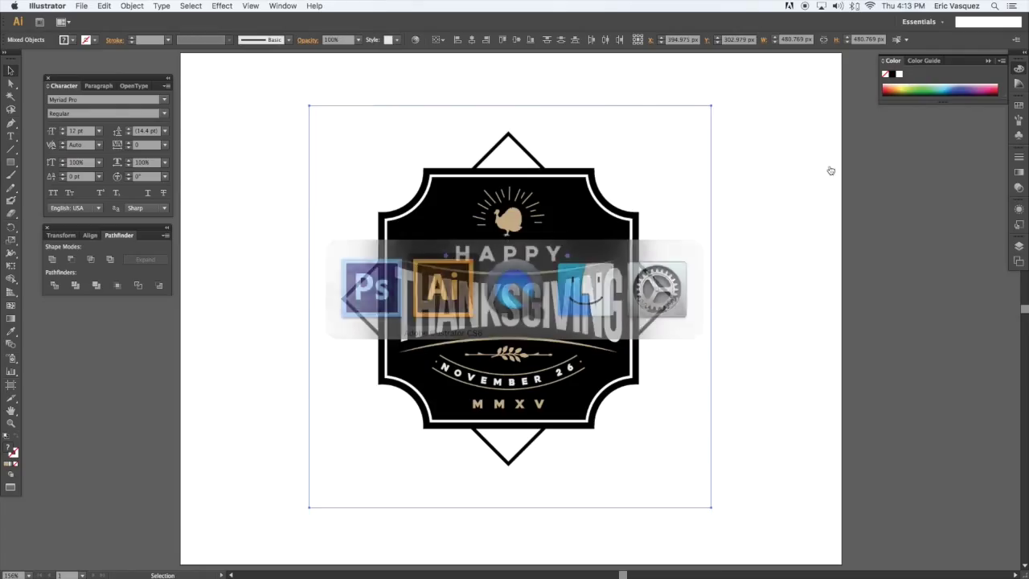
{"action": "key", "text": "super+shift+a"}
{"action": "left_click_drag", "start_coordinate": [564, 244], "coordinate": [455, 260]}
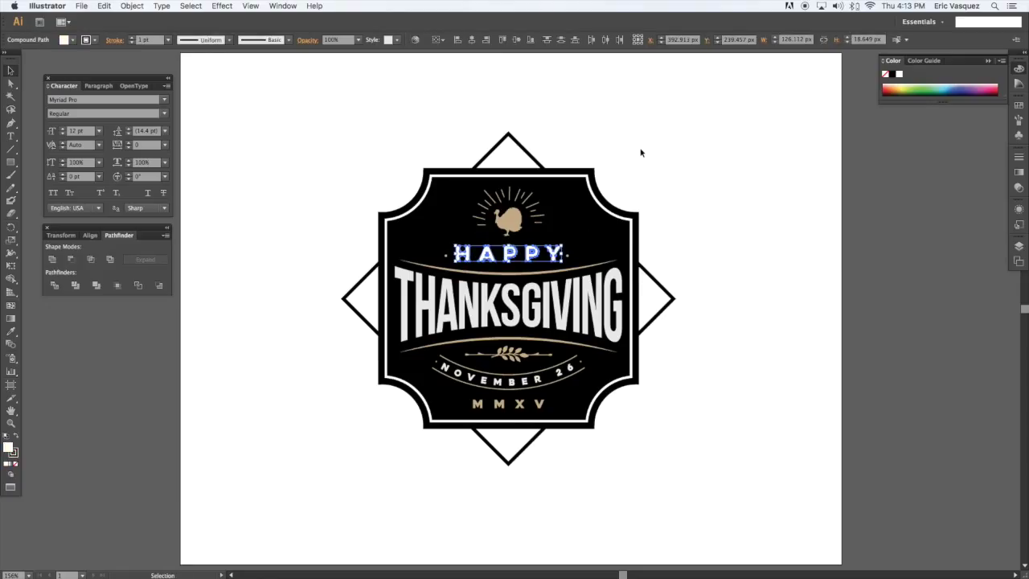
{"action": "key", "text": "super+shift+a"}
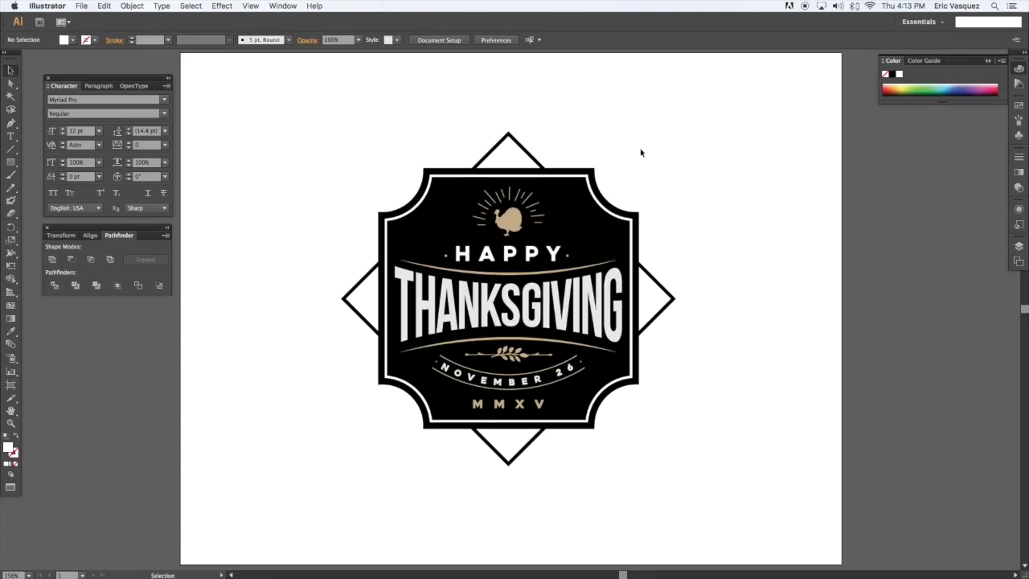
{"action": "left_click_drag", "start_coordinate": [674, 224], "coordinate": [604, 249]}
{"action": "left_click", "coordinate": [693, 217], "text": "shift"}
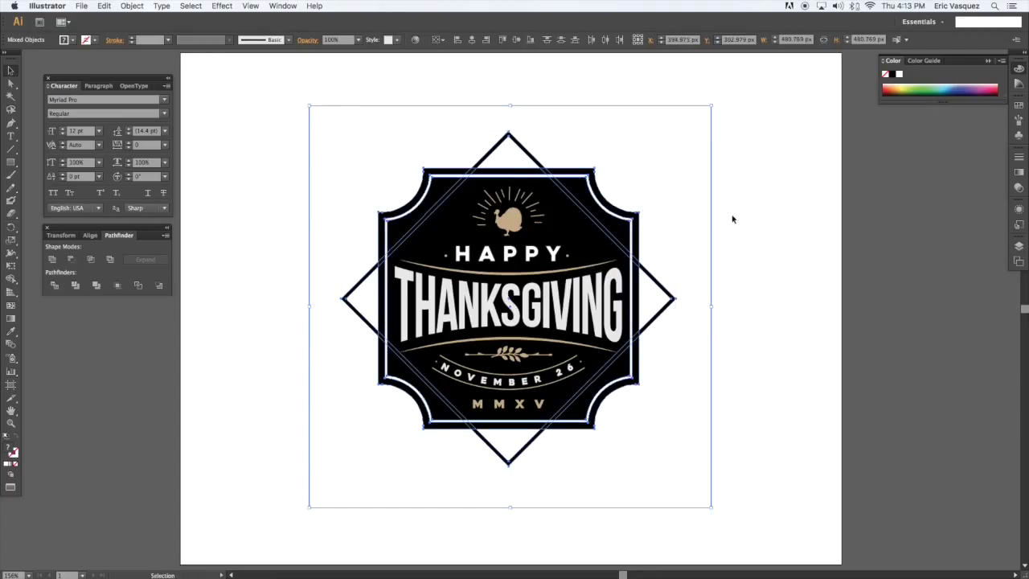
{"action": "key", "text": "super+shift+a"}
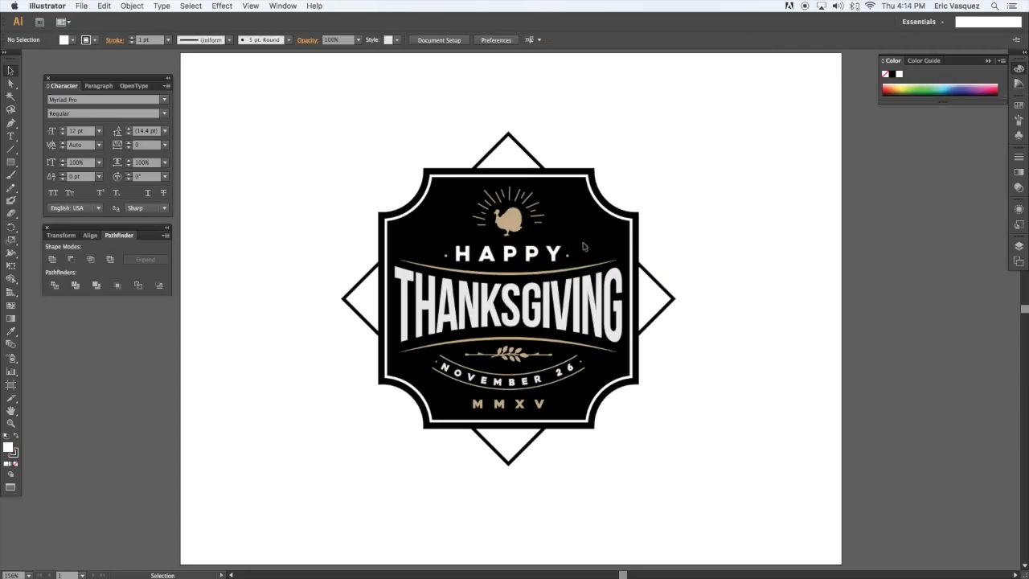
Step: Group the letters of the word HAPPY in Illustrator, leaving out the two dots beside them
{"action": "left_click", "coordinate": [559, 254], "text": "shift"}
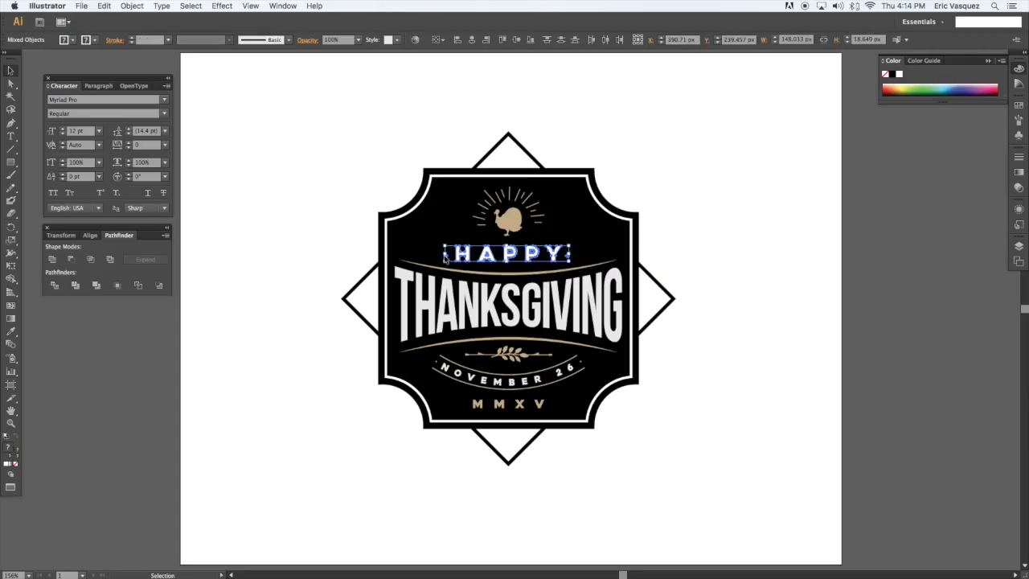
{"action": "left_click", "coordinate": [568, 255], "text": "shift"}
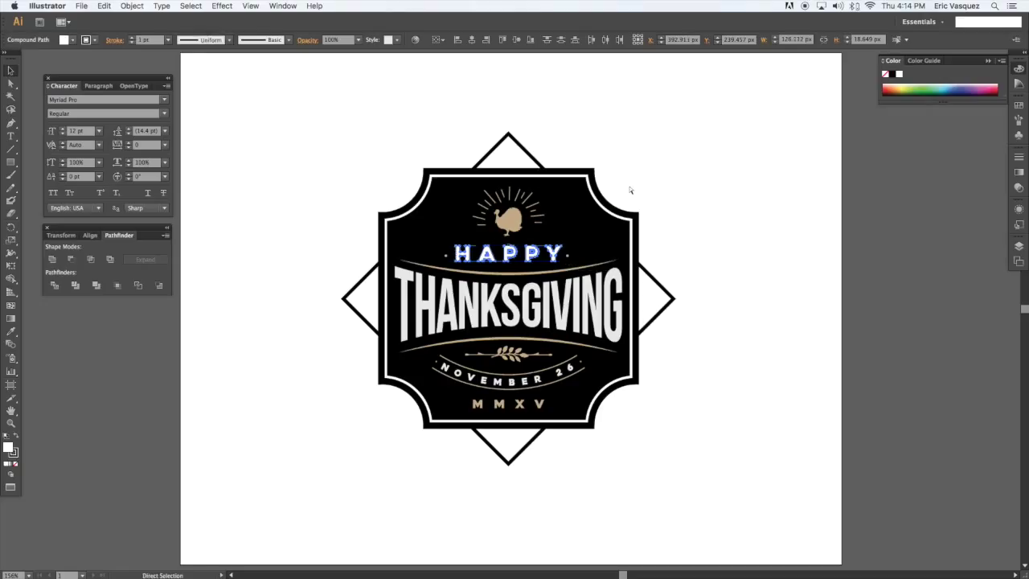
{"action": "key", "text": "v"}
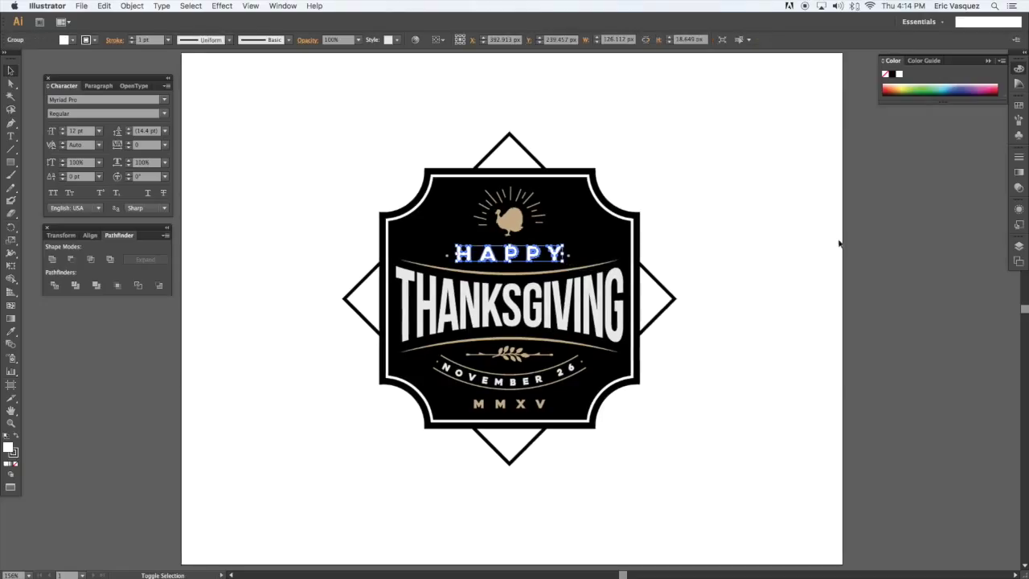
Step: Try to add the invisible square to the HAPPY selection without picking up the badge and diamond outlines
{"action": "left_click_drag", "start_coordinate": [652, 176], "coordinate": [768, 209]}
{"action": "key", "text": "super+a"}
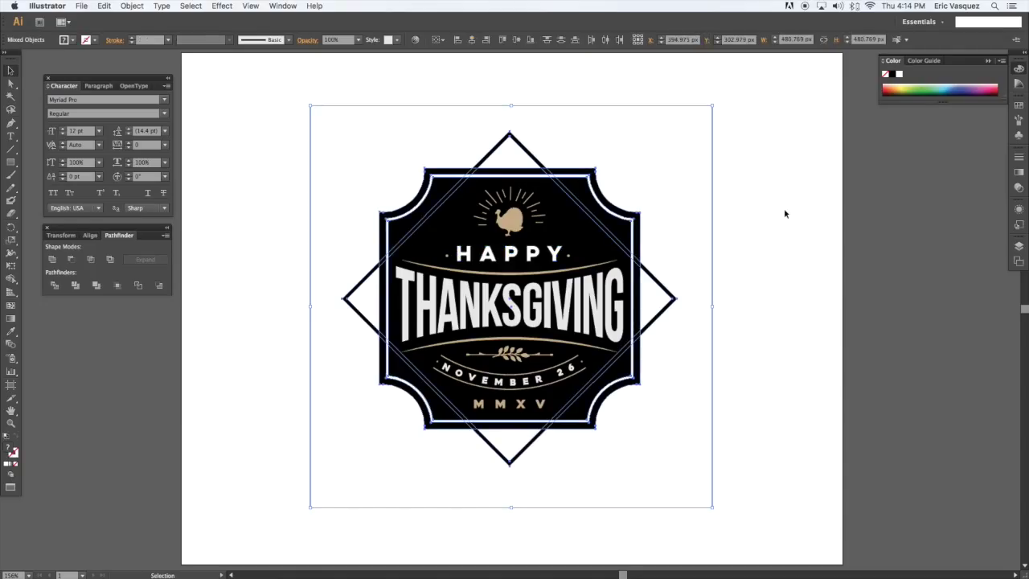
{"action": "key", "text": "super+shift+a"}
{"action": "scroll", "coordinate": [784, 192], "scroll_direction": "left", "scroll_amount": 5}
{"action": "left_click_drag", "start_coordinate": [803, 223], "coordinate": [624, 239]}
{"action": "left_click_drag", "start_coordinate": [705, 207], "coordinate": [704, 207]}
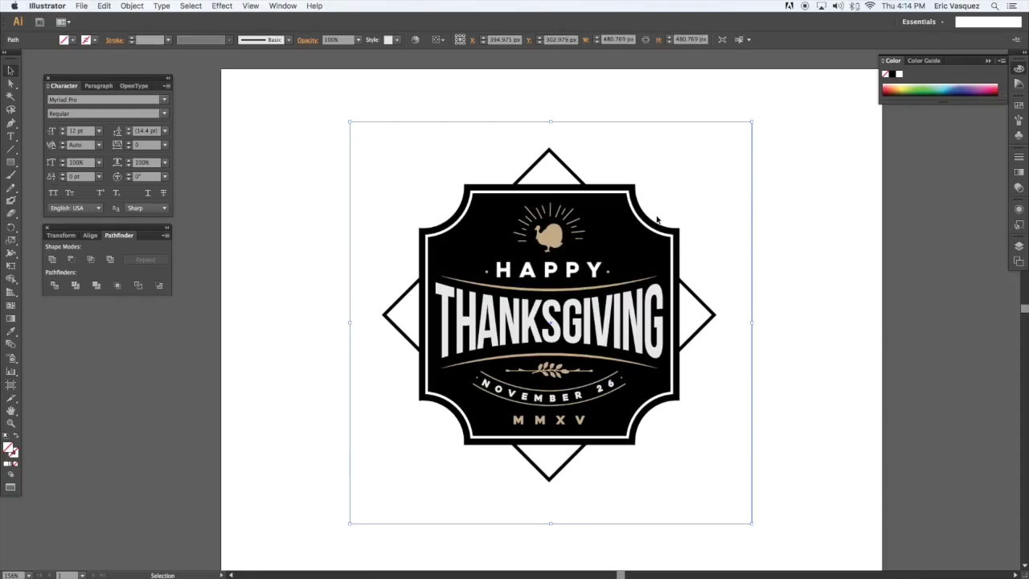
{"action": "key", "text": "Delete"}
{"action": "key", "text": "super+a"}
{"action": "key", "text": "super+shift+a"}
{"action": "left_click", "coordinate": [609, 271]}
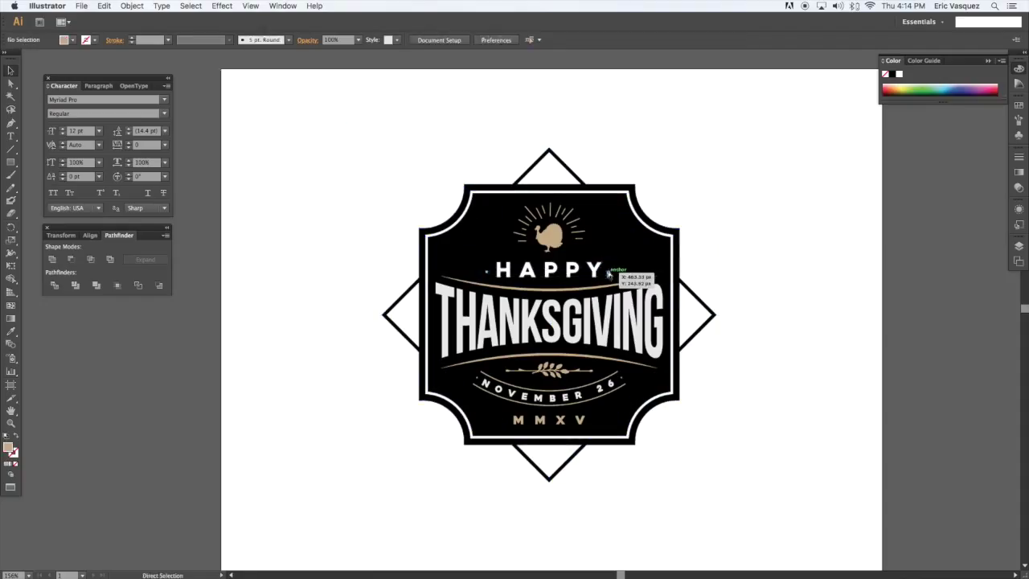
{"action": "key", "text": "super+shift+a"}
Step: Copy the word HAPPY together with the invisible square, paste it into Photoshop as a smart object, and return to Illustrator
{"action": "left_click_drag", "start_coordinate": [608, 264], "coordinate": [506, 276]}
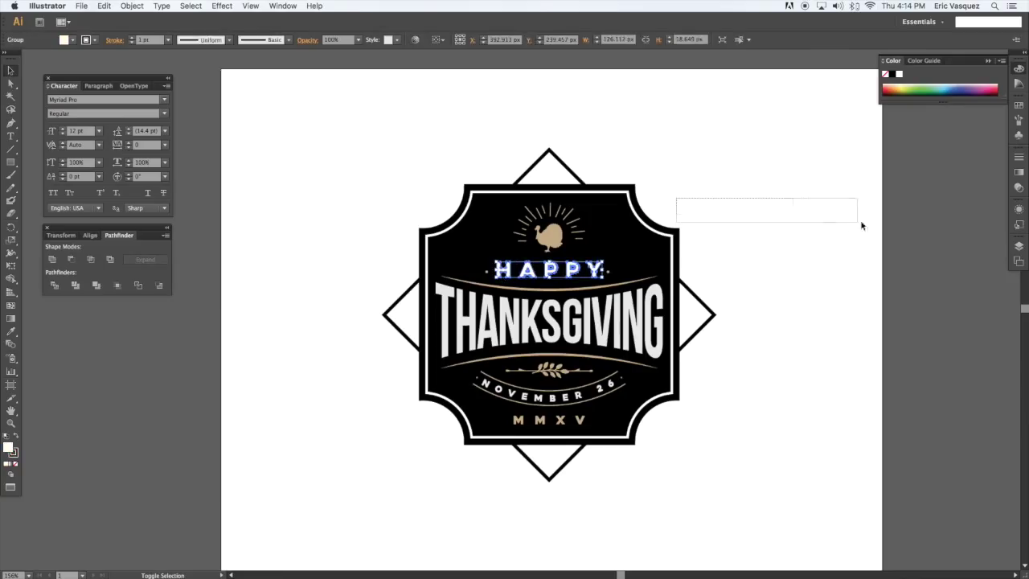
{"action": "key", "text": "super+a"}
{"action": "key", "text": "super+Tab"}
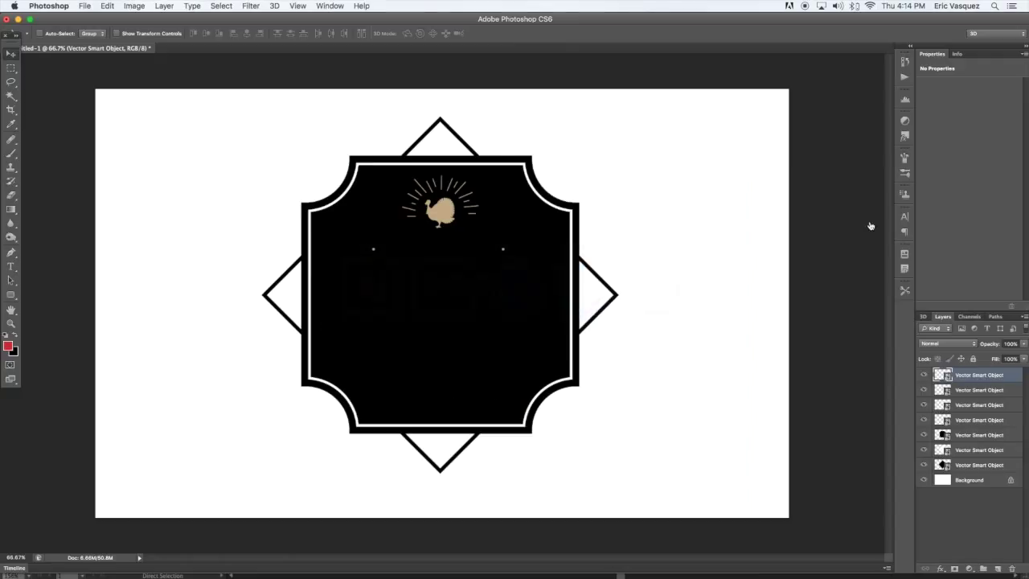
{"action": "key", "text": "super+v"}
{"action": "key", "text": "Return"}
{"action": "key", "text": "Return"}
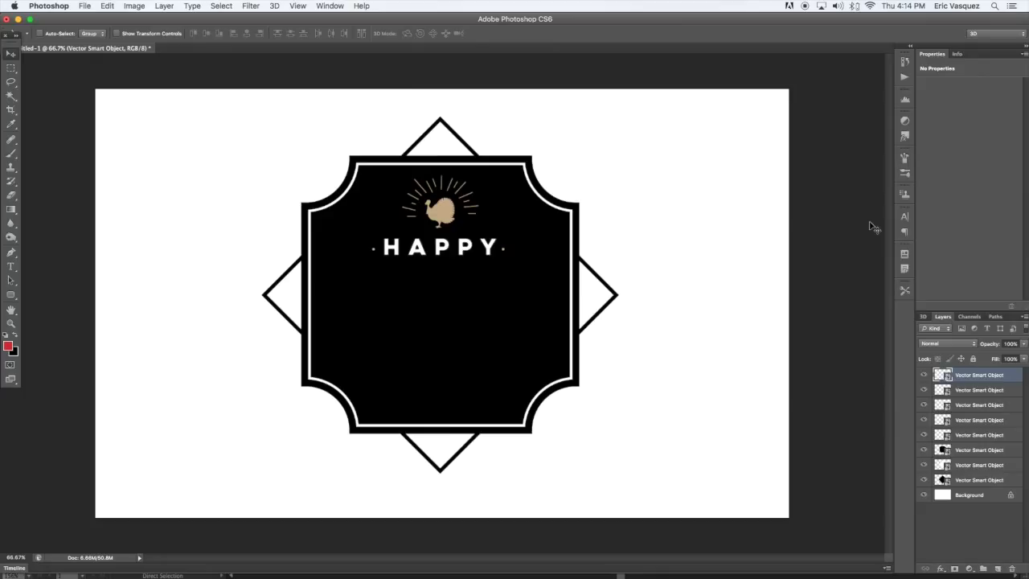
{"action": "key", "text": "super+Tab"}
Step: Copy the word THANKSGIVING together with the invisible square, paste it into Photoshop as a smart object, and return to Illustrator
{"action": "key", "text": "super+shift+a"}
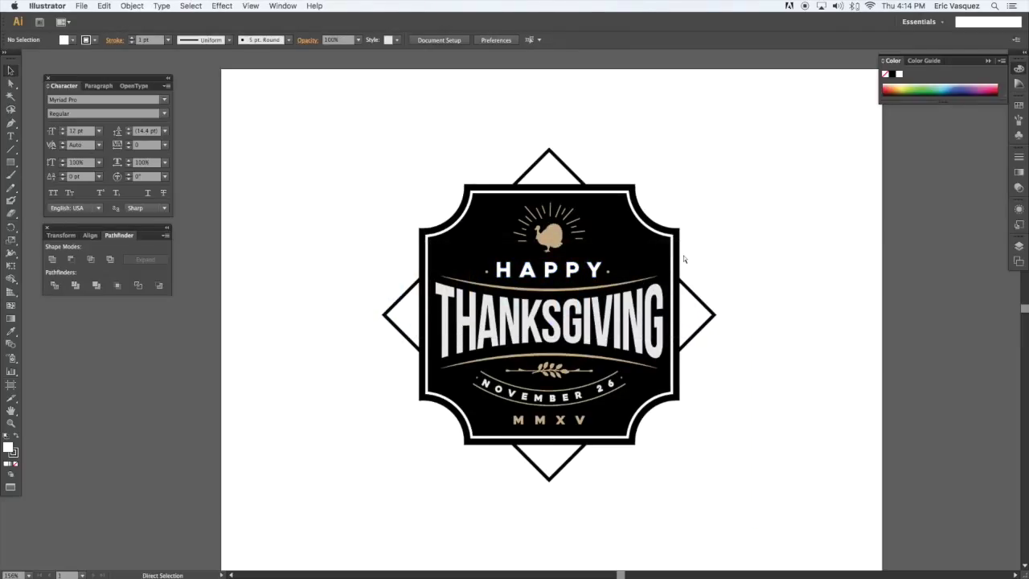
{"action": "key", "text": "super+a"}
{"action": "left_click", "coordinate": [693, 254]}
{"action": "key", "text": "super+shift+a"}
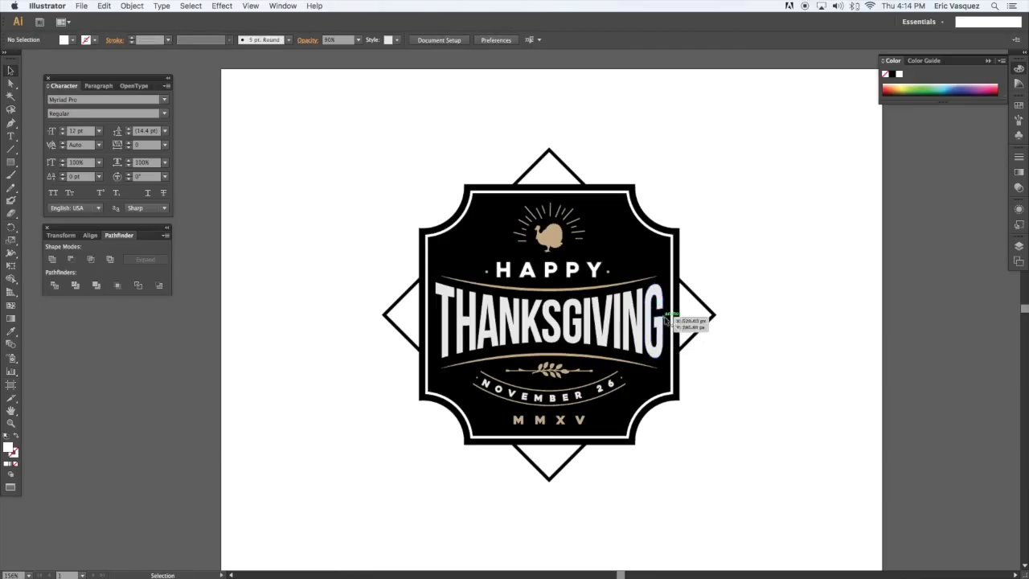
{"action": "left_click", "coordinate": [545, 300]}
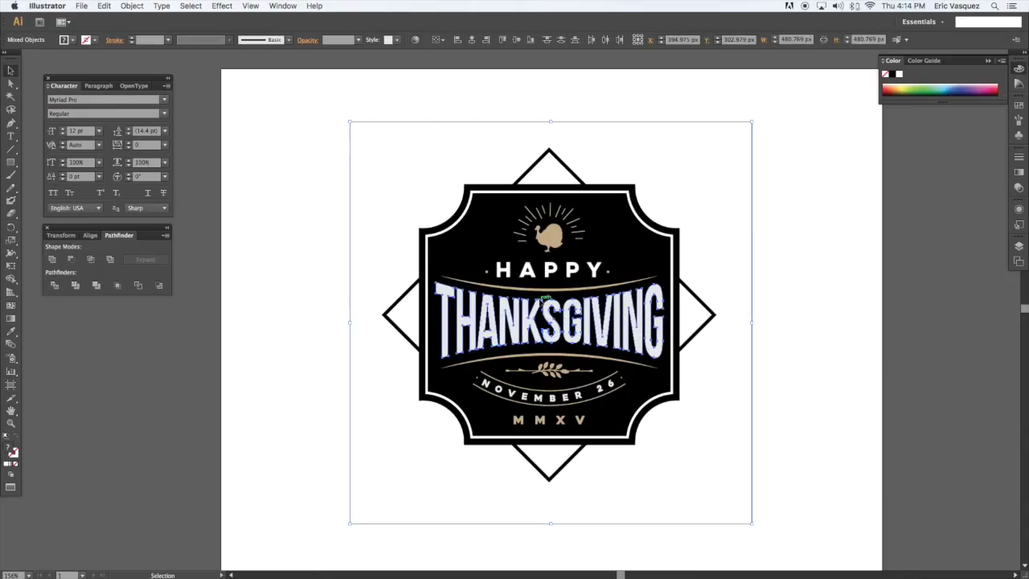
{"action": "left_click", "coordinate": [742, 263], "text": "shift"}
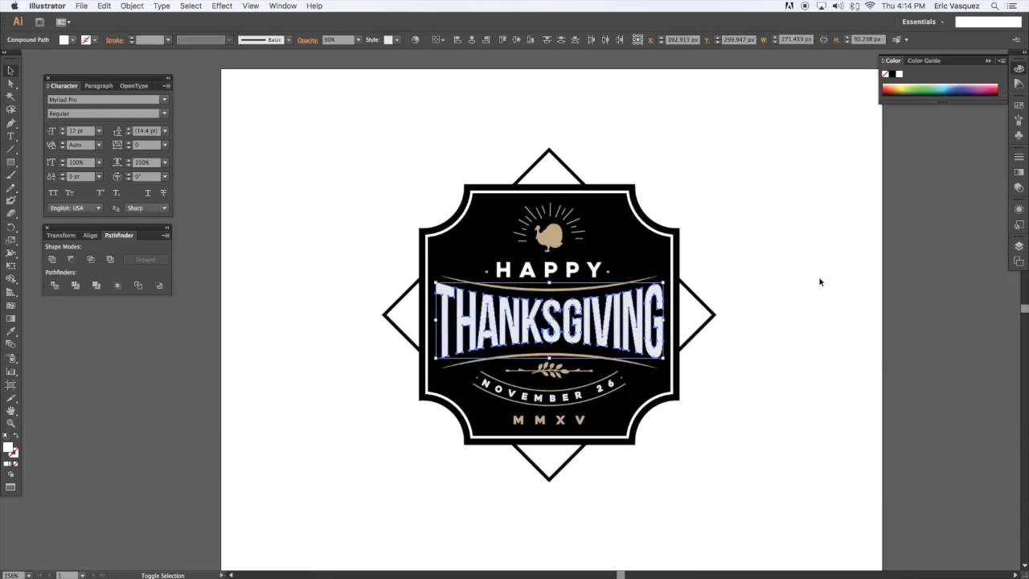
{"action": "key", "text": "super+Tab"}
{"action": "key", "text": "super+v"}
{"action": "key", "text": "Return"}
{"action": "key", "text": "Return"}
{"action": "key", "text": "super+Tab"}
Step: Copy the curved lines above and below THANKSGIVING with the invisible square, paste them into Photoshop as a smart object, and return to Illustrator
{"action": "scroll", "coordinate": [847, 275], "scroll_direction": "right", "scroll_amount": 1}
{"action": "left_click_drag", "start_coordinate": [699, 245], "coordinate": [789, 263]}
{"action": "left_click", "coordinate": [584, 285], "text": "shift"}
{"action": "left_click", "coordinate": [584, 361], "text": "shift"}
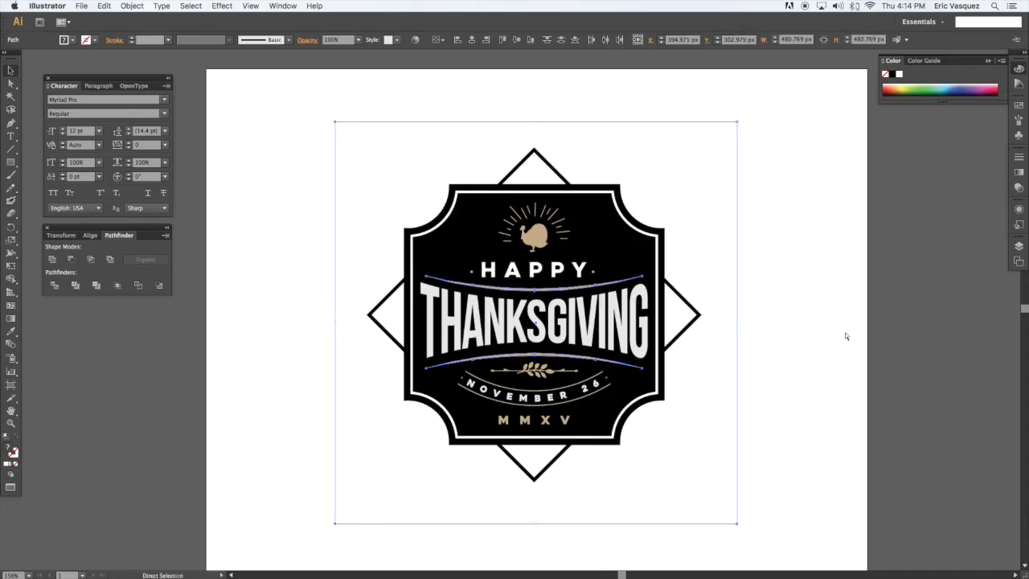
{"action": "key", "text": "super+c"}
{"action": "key", "text": "super+Tab"}
{"action": "key", "text": "super+v"}
{"action": "key", "text": "Return"}
{"action": "key", "text": "Return"}
{"action": "key", "text": "super+Tab"}
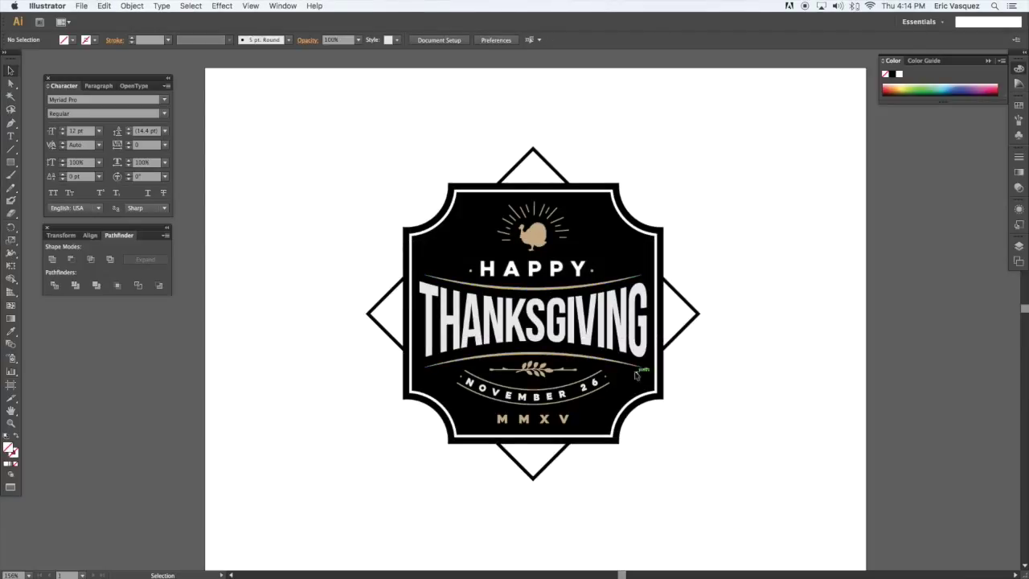
{"action": "left_click", "coordinate": [636, 368]}
{"action": "left_click", "coordinate": [609, 282], "text": "shift"}
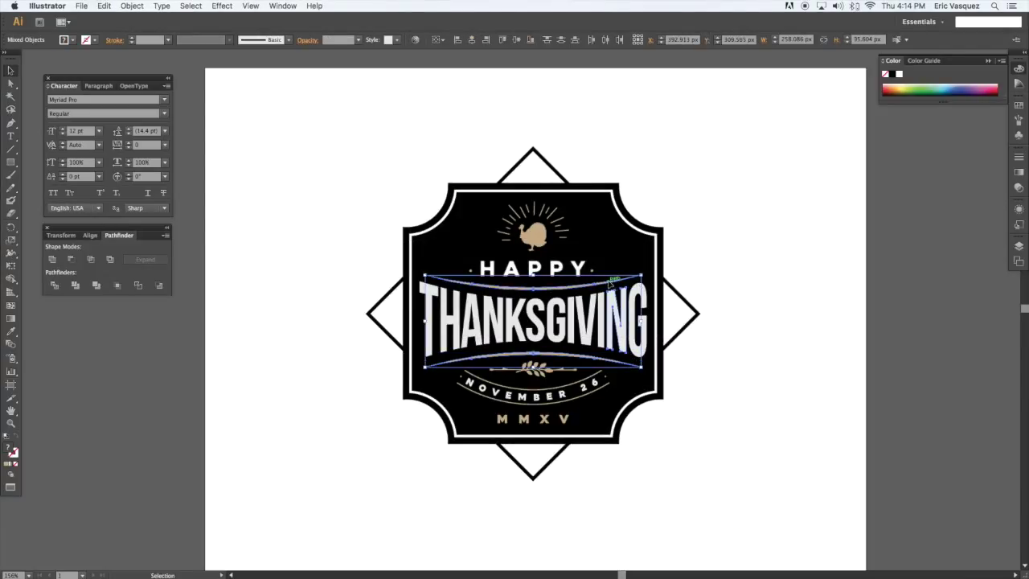
{"action": "key", "text": "super+shift+a"}
{"action": "left_click", "coordinate": [537, 368]}
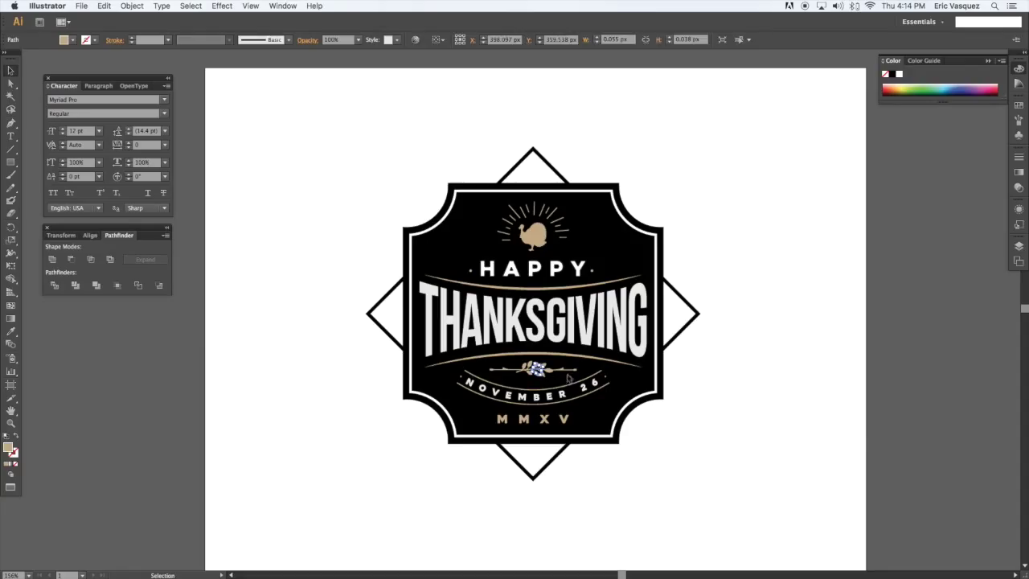
{"action": "key", "text": "super+shift+a"}
Step: Copy the whole leaf branch ornament with the invisible square, paste it into Photoshop as a smart object, and return to Illustrator
{"action": "left_click_drag", "start_coordinate": [575, 377], "coordinate": [494, 362]}
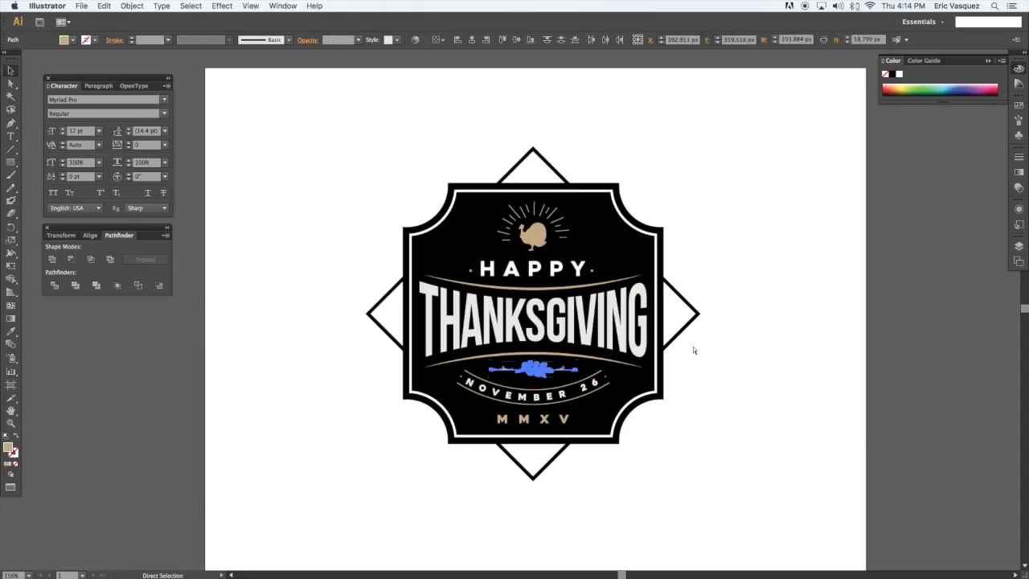
{"action": "key", "text": "super+a"}
{"action": "key", "text": "super+c"}
{"action": "key", "text": "super+Tab"}
{"action": "key", "text": "super+v"}
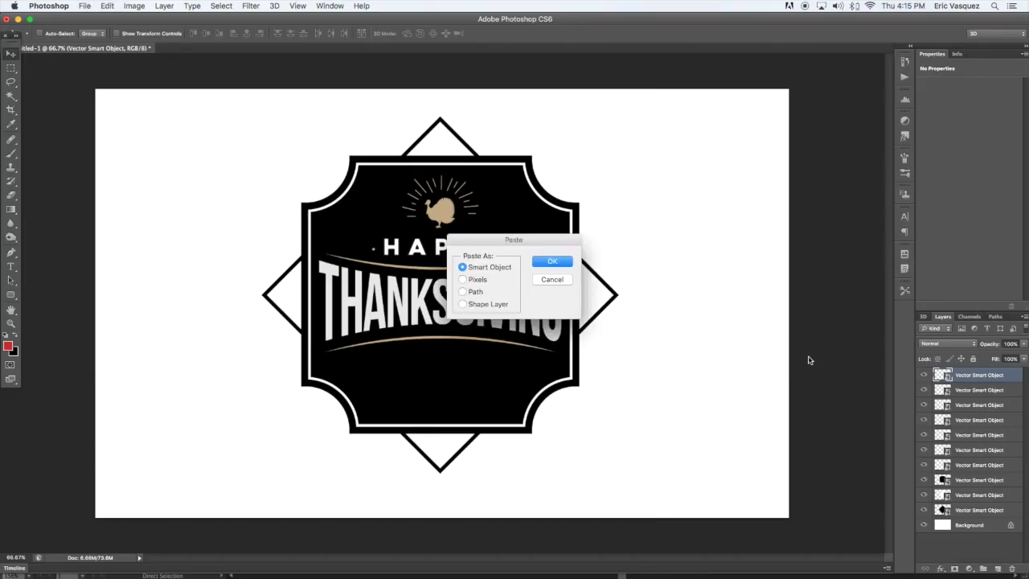
{"action": "key", "text": "Return"}
{"action": "key", "text": "Return"}
{"action": "key", "text": "super+Tab"}
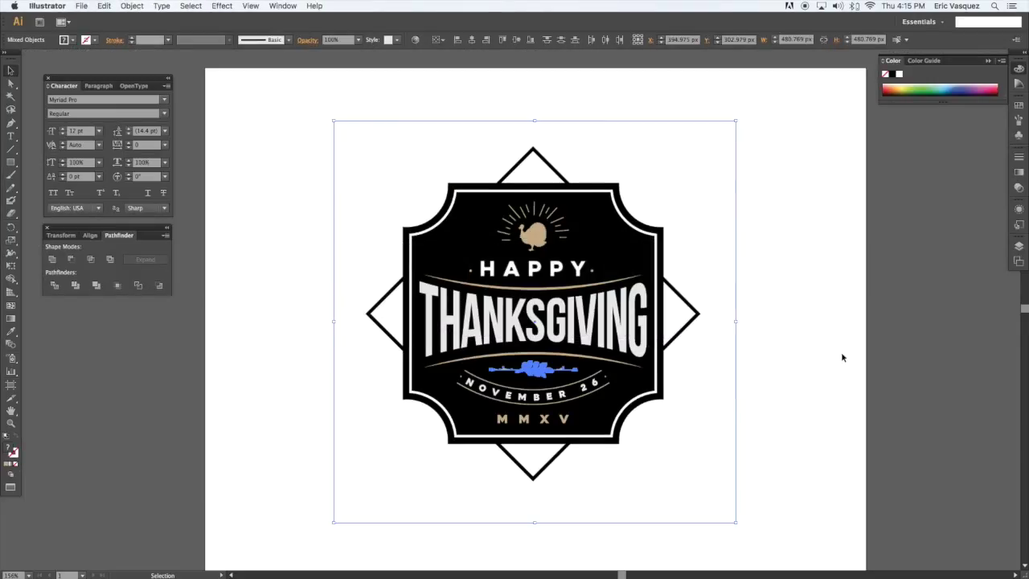
{"action": "left_click", "coordinate": [711, 377]}
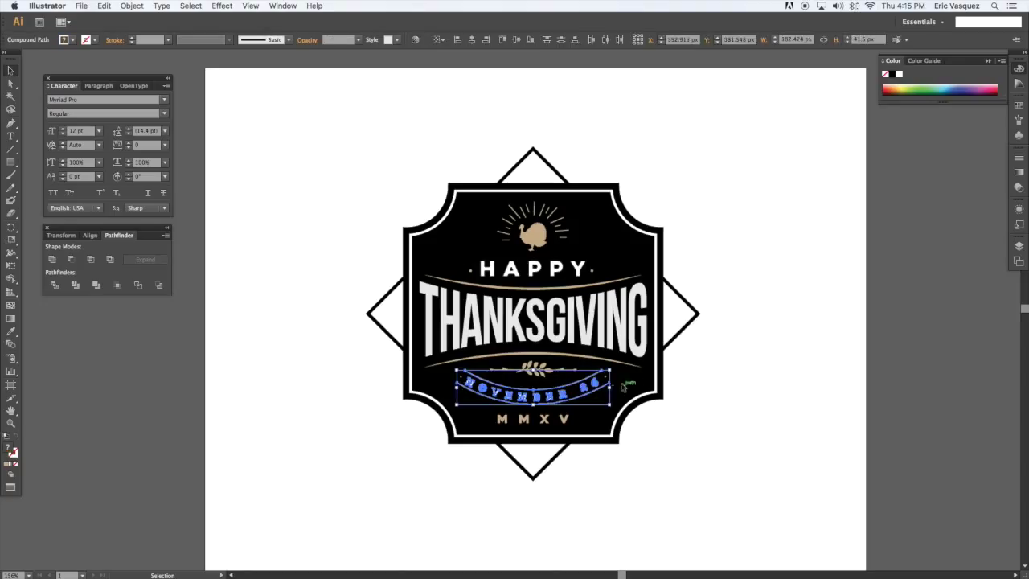
{"action": "left_click", "coordinate": [588, 387]}
{"action": "key", "text": "super+shift+a"}
{"action": "left_click_drag", "start_coordinate": [605, 402], "coordinate": [555, 414]}
{"action": "left_click_drag", "start_coordinate": [521, 417], "coordinate": [508, 389]}
{"action": "scroll", "coordinate": [595, 396], "scroll_direction": "left", "scroll_amount": 1}
{"action": "key", "text": "super+shift+a"}
{"action": "scroll", "coordinate": [628, 390], "scroll_direction": "right", "scroll_amount": 5}
{"action": "scroll", "coordinate": [620, 388], "scroll_direction": "left", "scroll_amount": 4}
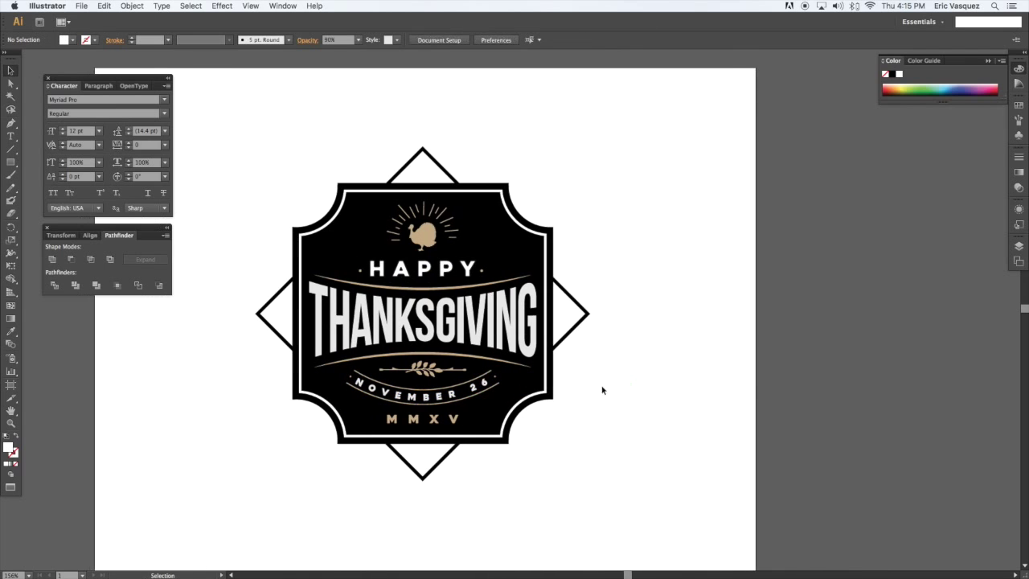
Step: Select every letter and digit of NOVEMBER 26, leaving out the curved lines and dots around the date
{"action": "key", "text": "super+plus"}
{"action": "key", "text": "super+plus"}
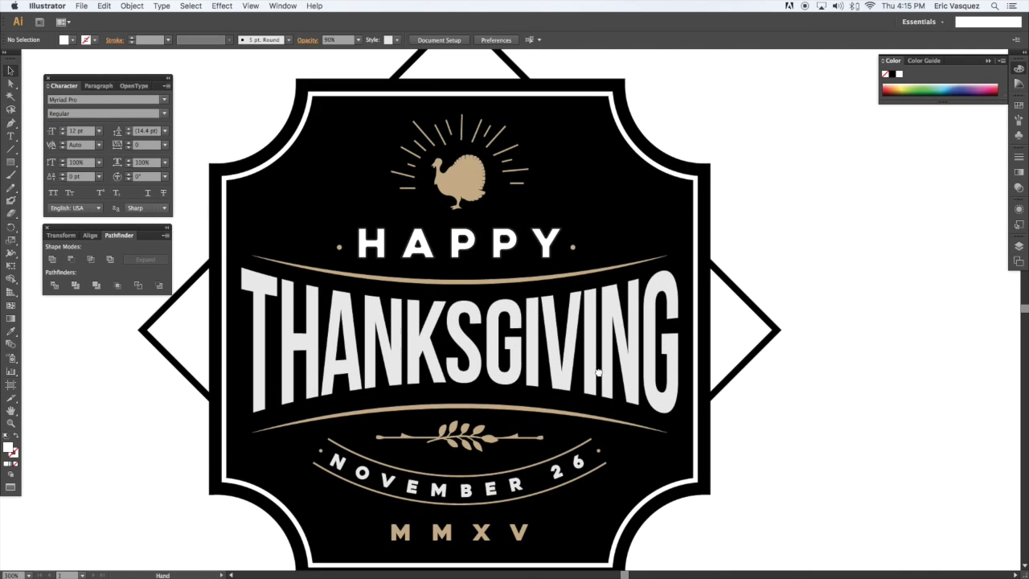
{"action": "left_click_drag", "start_coordinate": [582, 408], "coordinate": [639, 307]}
{"action": "left_click", "coordinate": [641, 345]}
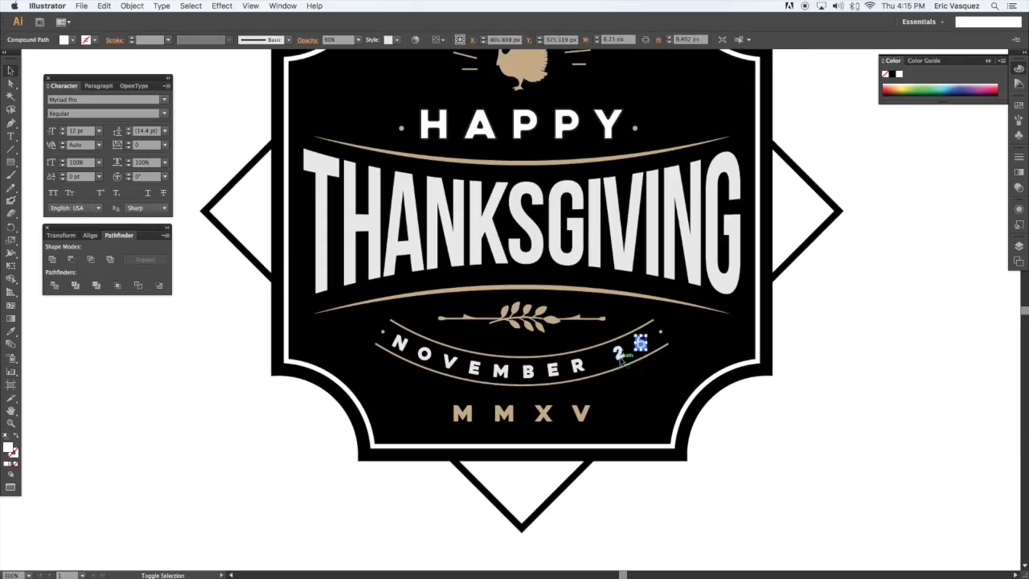
{"action": "left_click", "coordinate": [621, 354], "text": "shift"}
{"action": "left_click", "coordinate": [580, 368], "text": "shift"}
{"action": "left_click", "coordinate": [555, 372], "text": "shift"}
{"action": "left_click", "coordinate": [528, 371], "text": "shift"}
{"action": "left_click", "coordinate": [500, 369], "text": "shift"}
{"action": "left_click", "coordinate": [474, 369], "text": "shift"}
{"action": "left_click", "coordinate": [451, 364], "text": "shift"}
{"action": "left_click", "coordinate": [424, 353], "text": "shift"}
{"action": "left_click", "coordinate": [399, 343], "text": "shift"}
Step: Copy the NOVEMBER 26 lettering with the invisible square, paste it into Photoshop as a smart object, and return to Illustrator
{"action": "left_click_drag", "start_coordinate": [827, 342], "coordinate": [1022, 378]}
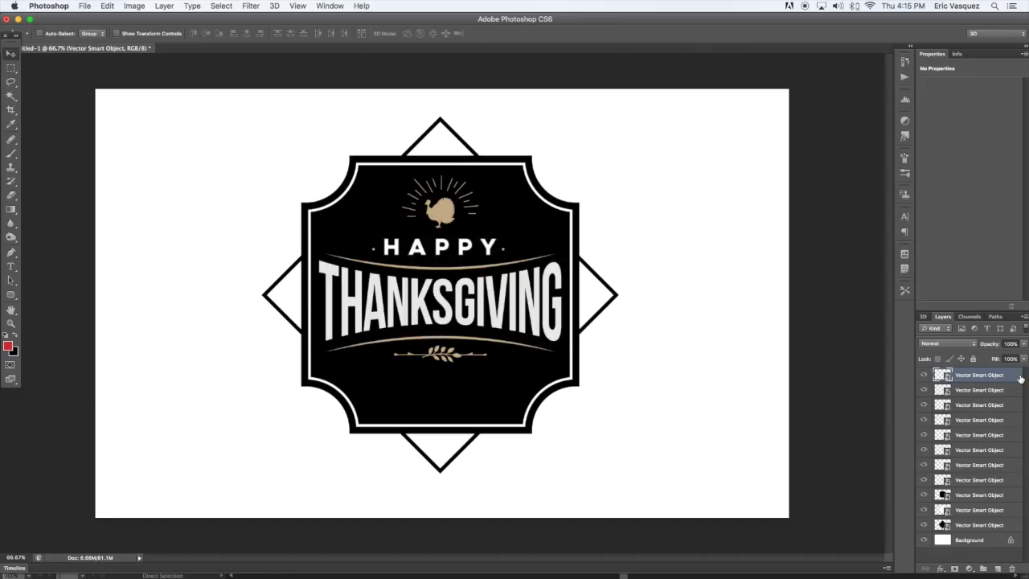
{"action": "key", "text": "super+v"}
{"action": "key", "text": "Return"}
{"action": "key", "text": "Return"}
{"action": "key", "text": "super+Tab"}
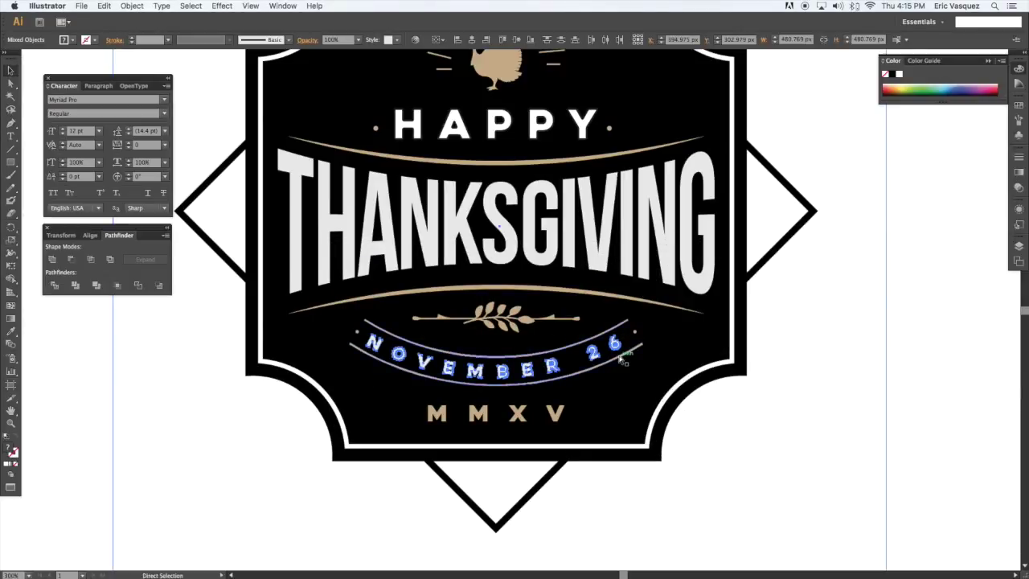
Step: Copy the two curved lines around NOVEMBER 26 with the invisible square, paste them into Photoshop as a smart object, and return to Illustrator
{"action": "left_click", "coordinate": [848, 367]}
{"action": "left_click", "coordinate": [620, 363]}
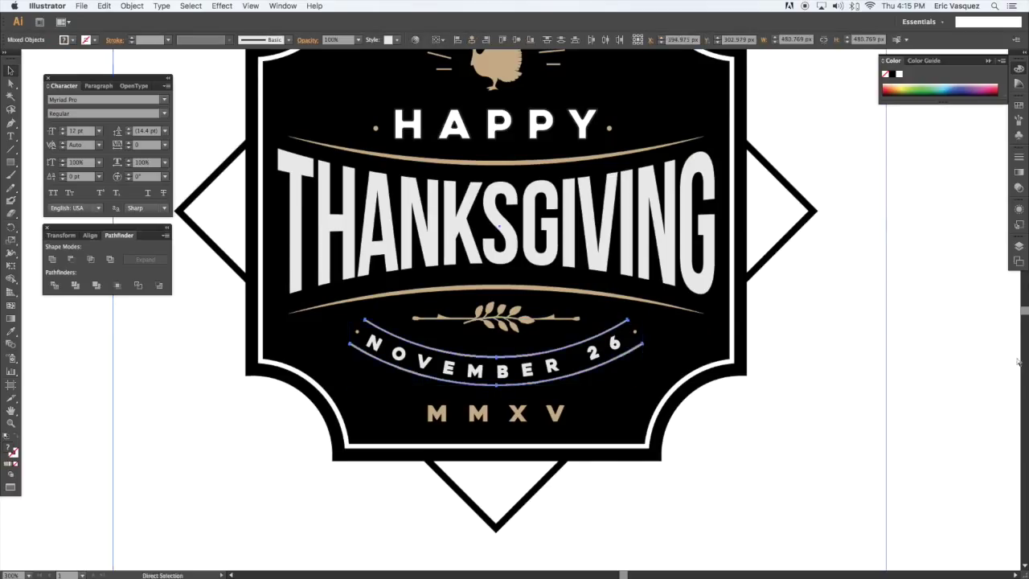
{"action": "key", "text": "super+Tab"}
{"action": "key", "text": "super+v"}
{"action": "key", "text": "Return"}
{"action": "key", "text": "Return"}
{"action": "key", "text": "super+Tab"}
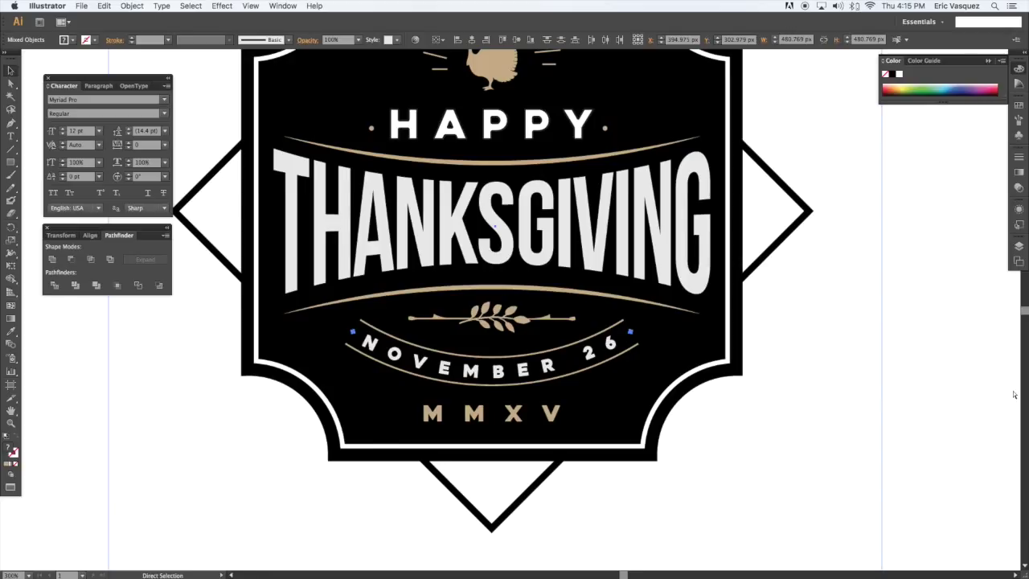
Step: Paste the two dots beside NOVEMBER 26 with the invisible square into Photoshop as a smart object and return to Illustrator
{"action": "key", "text": "super+Tab"}
{"action": "key", "text": "super+v"}
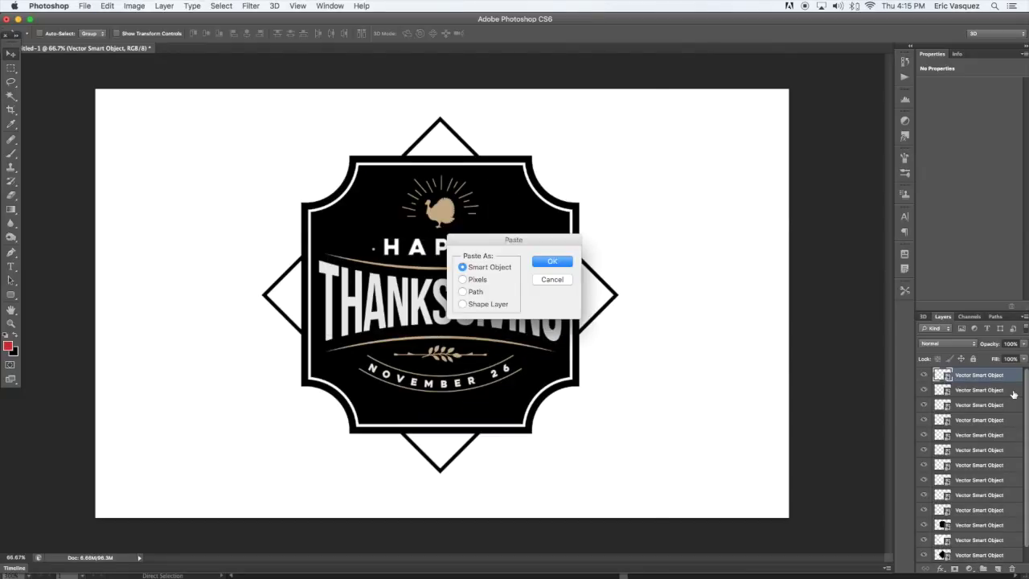
{"action": "key", "text": "Return"}
{"action": "key", "text": "super+Tab"}
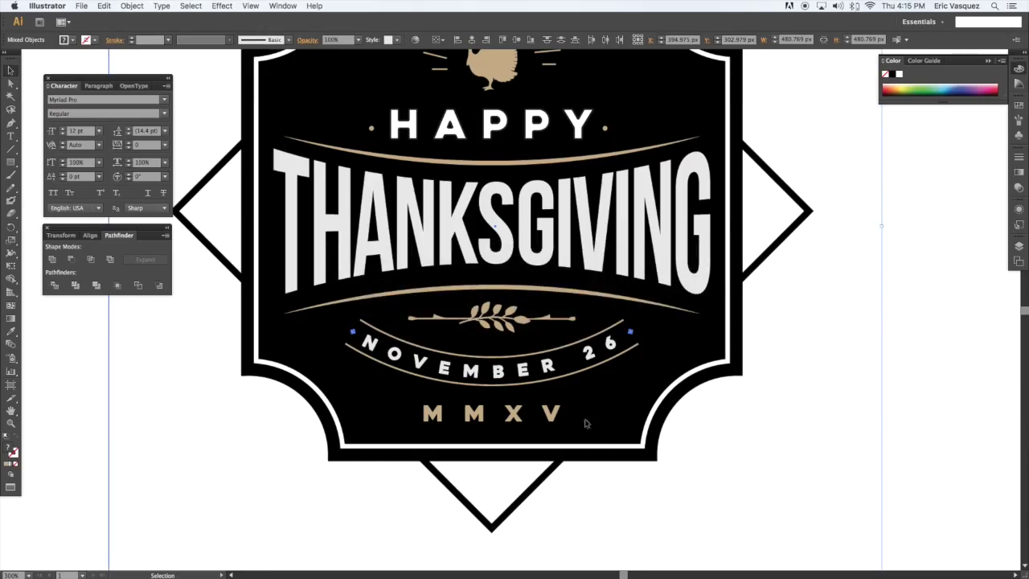
Step: Copy the MMXV numerals together with the invisible square and paste them into Photoshop as a smart object
{"action": "left_click", "coordinate": [556, 415]}
{"action": "left_click", "coordinate": [585, 415]}
{"action": "key", "text": "a"}
{"action": "left_click", "coordinate": [561, 417]}
{"action": "key", "text": "v"}
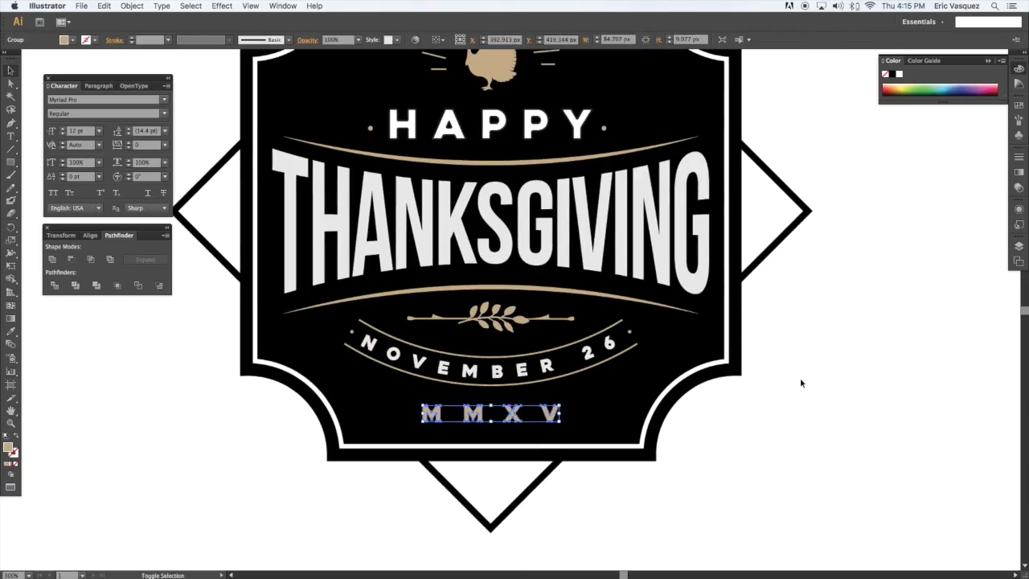
{"action": "key", "text": "super+a"}
{"action": "key", "text": "super+c"}
{"action": "key", "text": "super+Tab"}
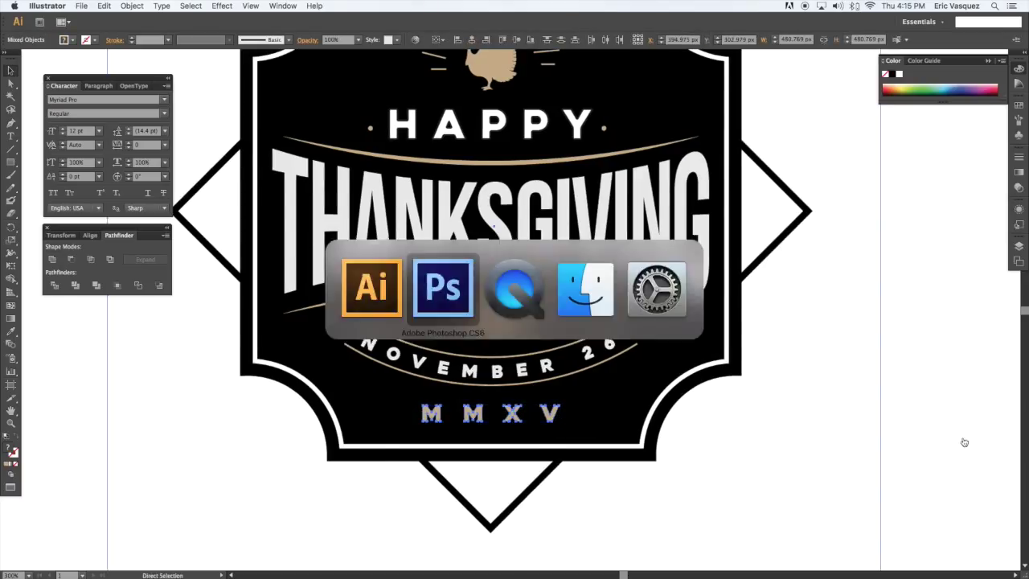
{"action": "key", "text": "super+v"}
{"action": "key", "text": "Return"}
{"action": "key", "text": "Return"}
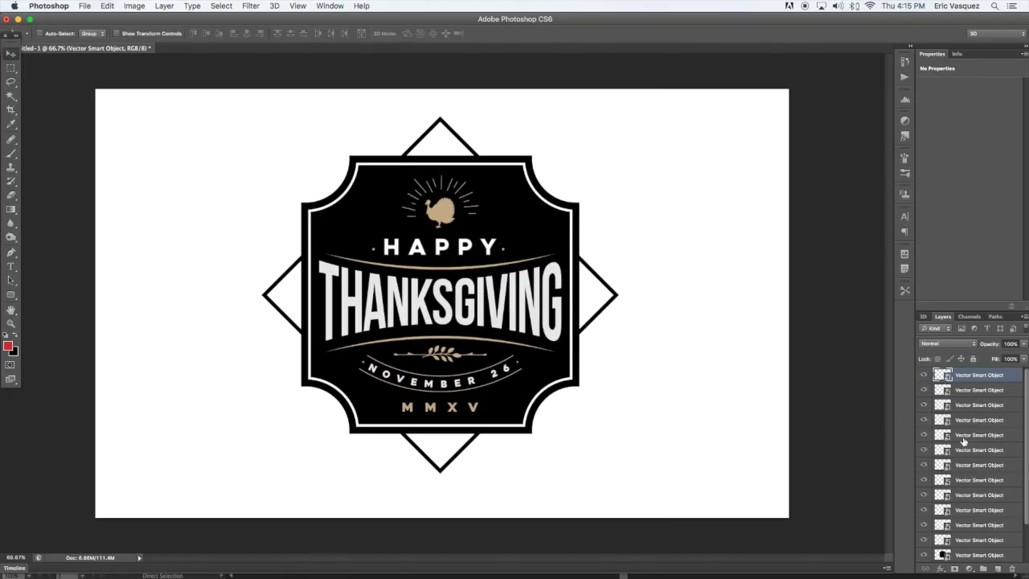
Step: Compare the original badge in Illustrator with the rebuilt badge in Photoshop
{"action": "key", "text": "super+Tab"}
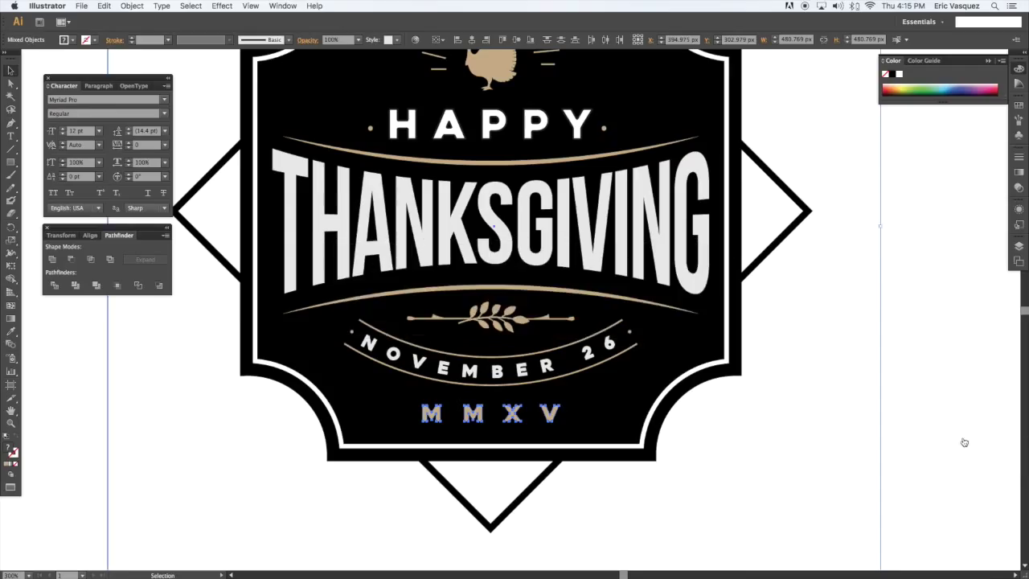
{"action": "key", "text": "super+0"}
{"action": "key", "text": "super+shift+a"}
{"action": "scroll", "coordinate": [823, 328], "scroll_direction": "up", "scroll_amount": 1}
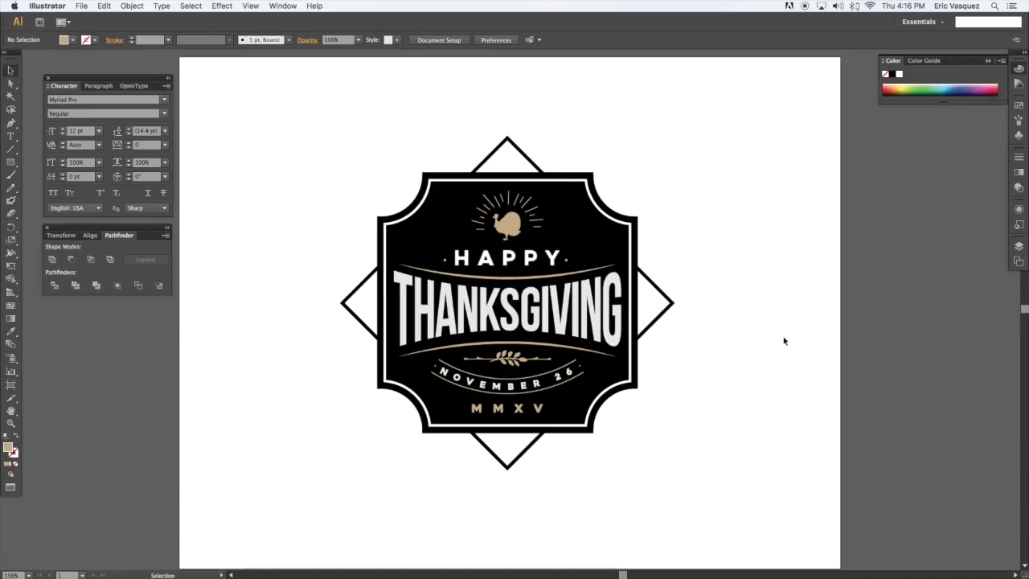
{"action": "key", "text": "super+Tab"}
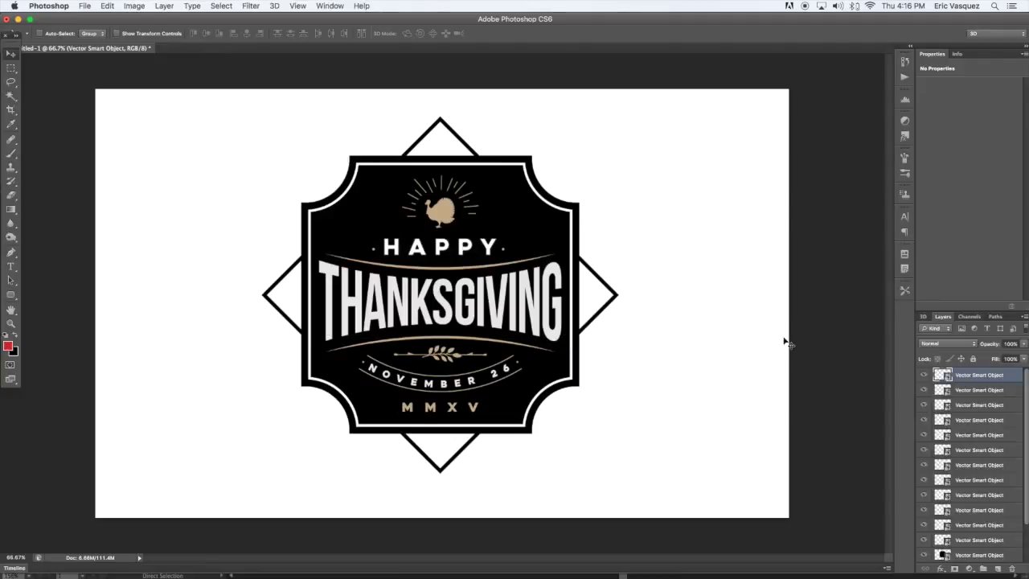
Step: Rename the topmost smart object layer MMXV
{"action": "left_click", "coordinate": [973, 125]}
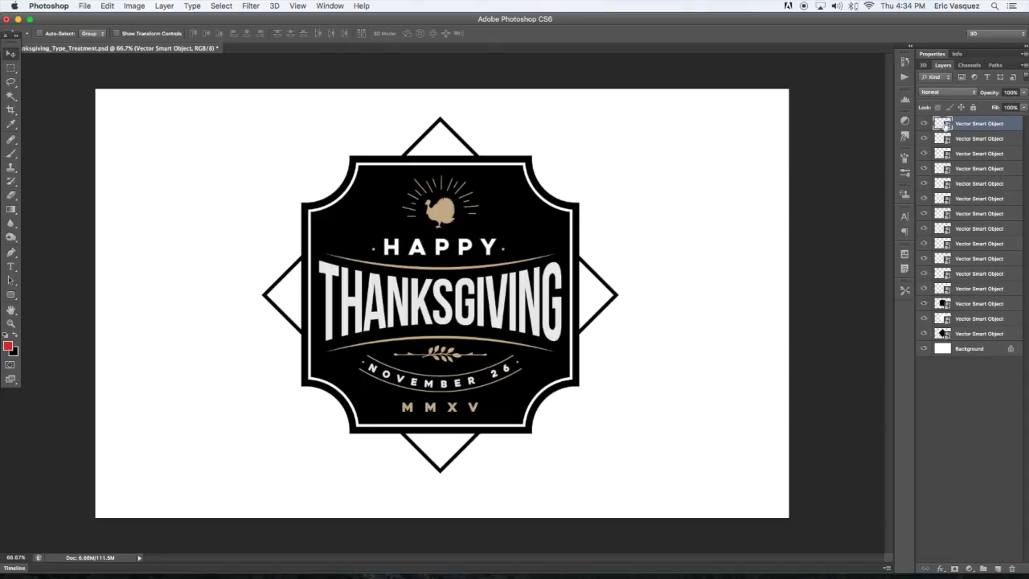
{"action": "double_click", "coordinate": [974, 124]}
{"action": "type", "text": "MMXV"}
{"action": "key", "text": "Return"}
Step: Rename the smart object layer directly below MMXV as NOVEMBER BULLETS
{"action": "left_click", "coordinate": [983, 139]}
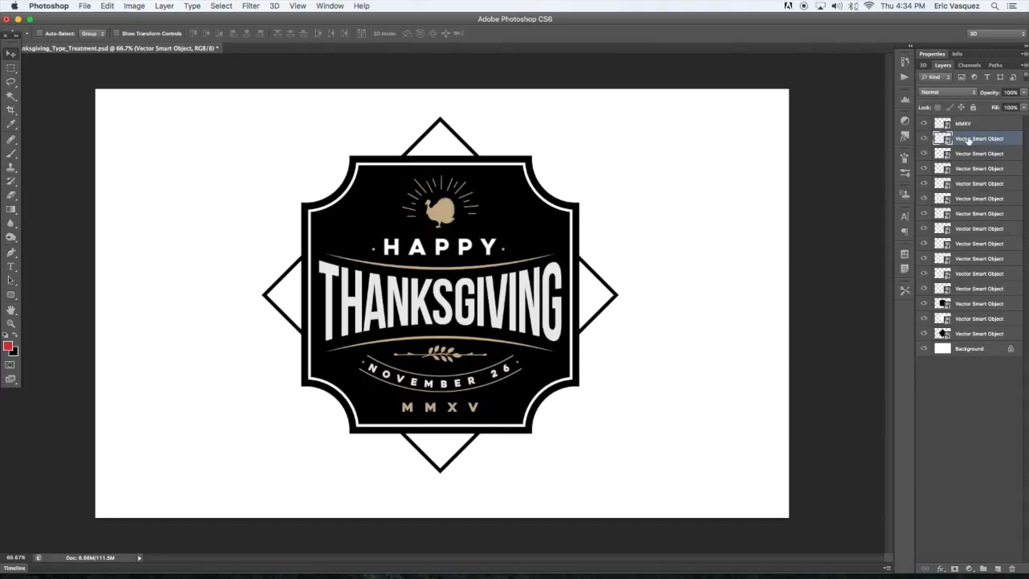
{"action": "double_click", "coordinate": [963, 138]}
{"action": "type", "text": "NOVEMBER BULLETS"}
{"action": "key", "text": "Return"}
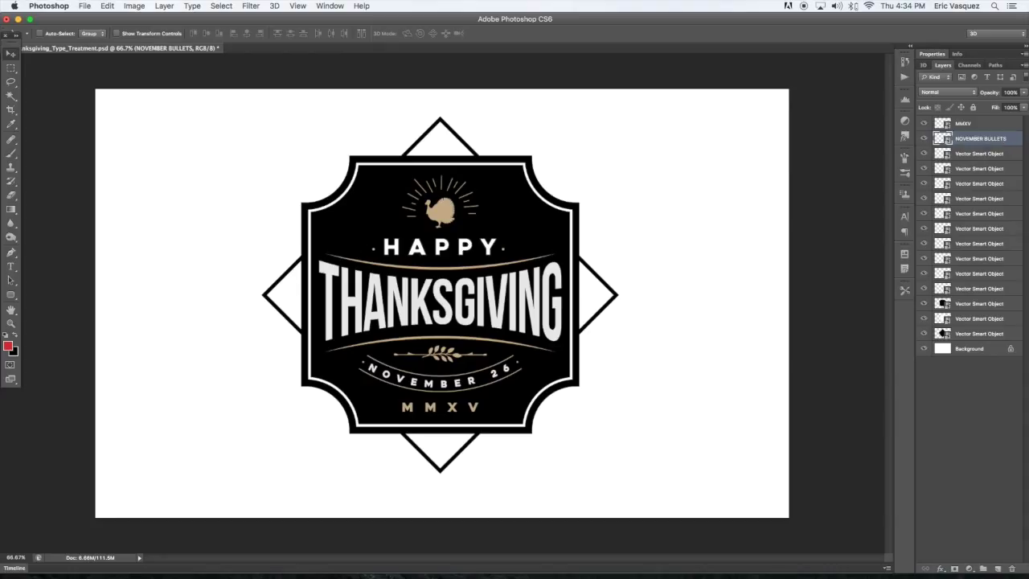
Step: Rename the smart object layer directly below NOVEMBER BULLETS as DATE BRACES
{"action": "left_click", "coordinate": [975, 155]}
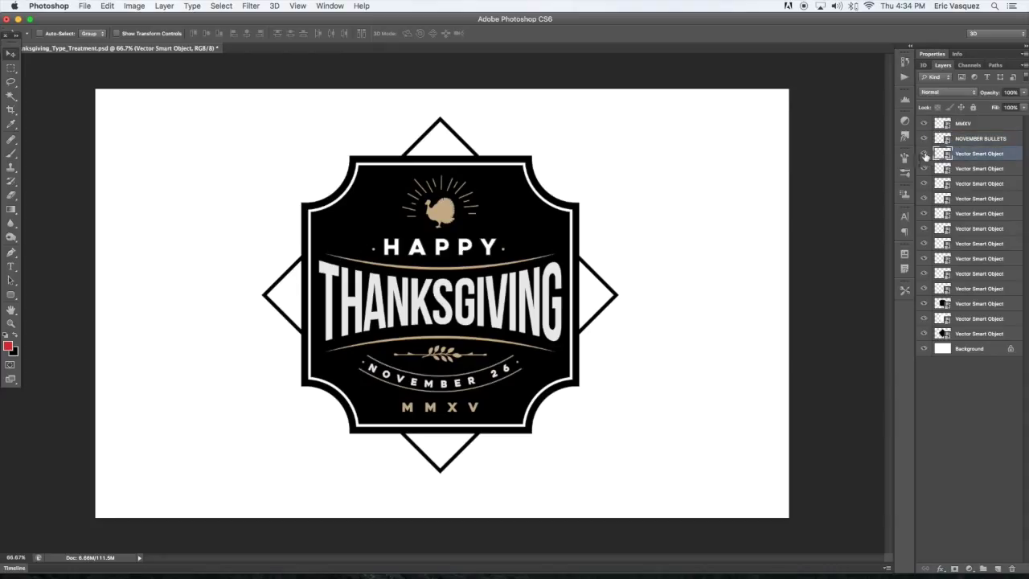
{"action": "double_click", "coordinate": [963, 154]}
{"action": "type", "text": "DATE BRACES"}
{"action": "key", "text": "Return"}
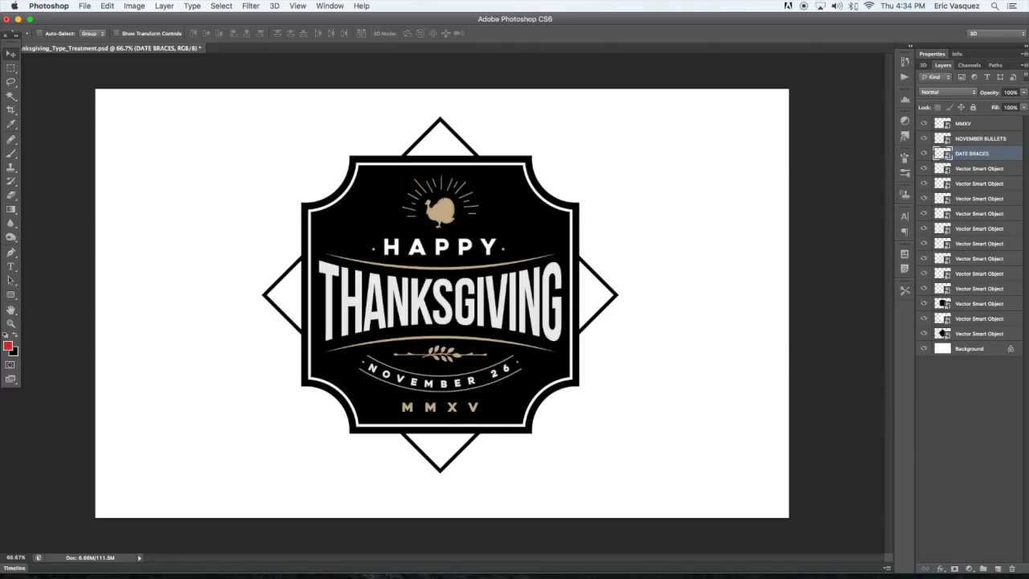
Step: Rename the smart object layer directly below DATE BRACES as NOVEMBER 26
{"action": "left_click", "coordinate": [986, 166]}
{"action": "double_click", "coordinate": [960, 169]}
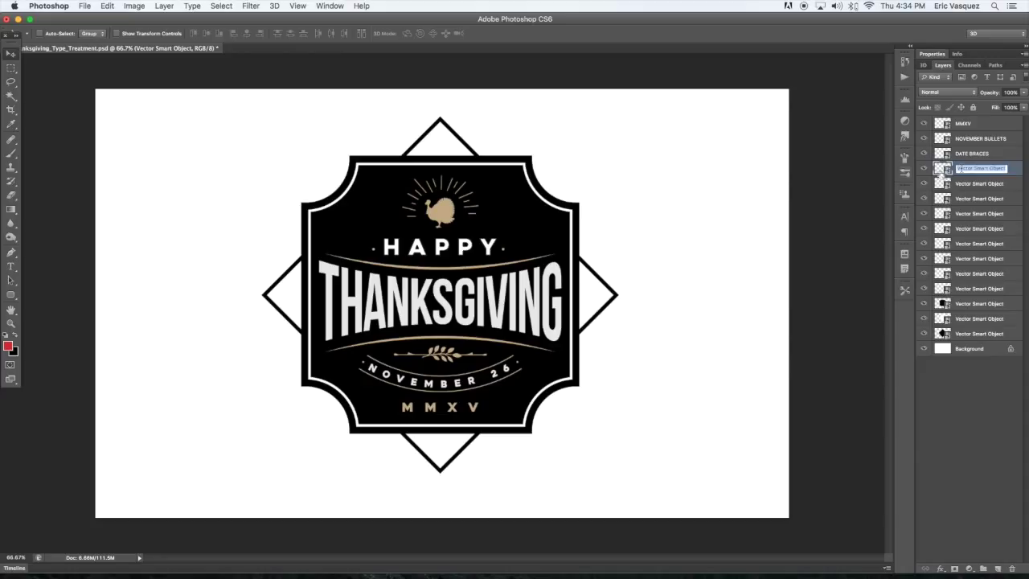
{"action": "type", "text": "NOVEMBER 26"}
{"action": "key", "text": "Return"}
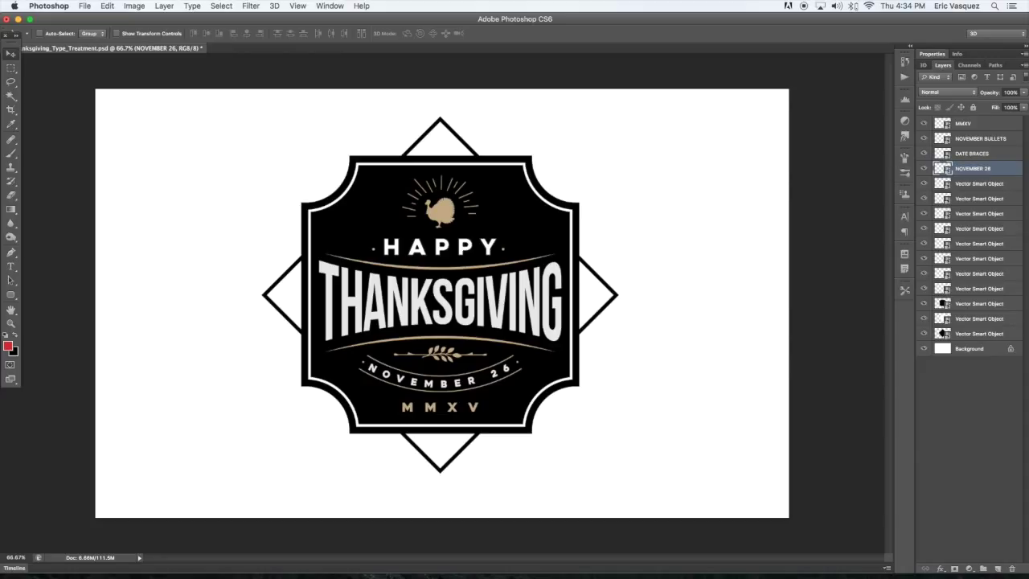
Step: Rename the smart object layer directly below NOVEMBER 26 as BRANCH
{"action": "left_click", "coordinate": [973, 183]}
{"action": "double_click", "coordinate": [969, 184]}
{"action": "type", "text": "BRANCH"}
{"action": "key", "text": "Return"}
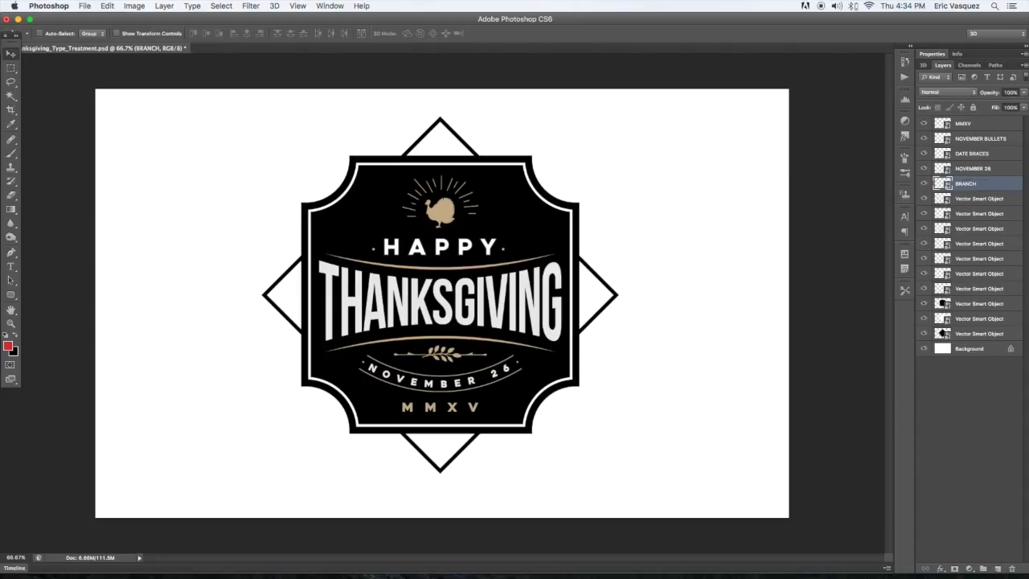
Step: Check the content of the smart object layer directly below BRANCH by toggling its visibility, and rename it THANKSGIVING BRACES
{"action": "left_click", "coordinate": [968, 199]}
{"action": "left_click", "coordinate": [924, 198]}
{"action": "left_click", "coordinate": [923, 199]}
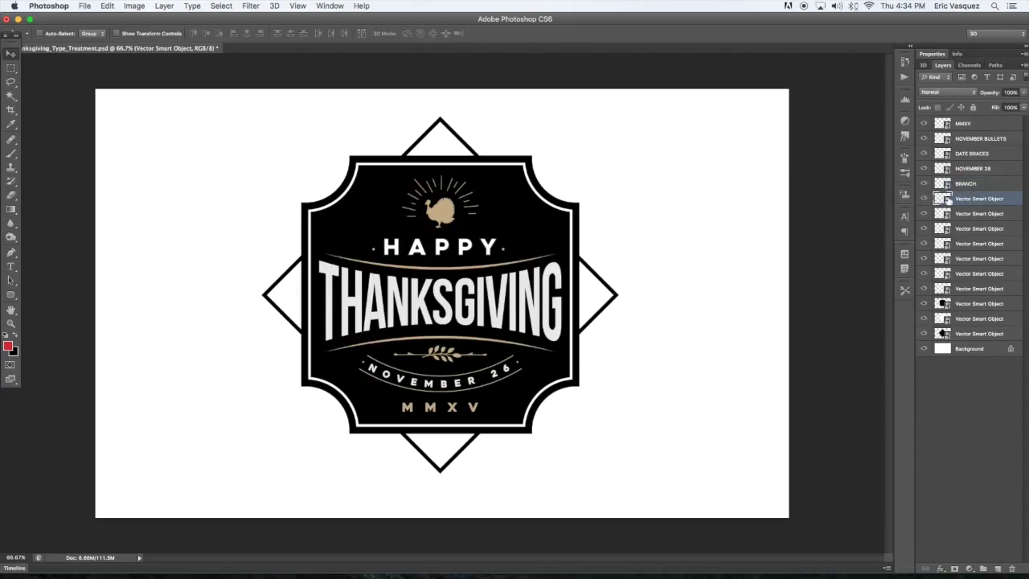
{"action": "double_click", "coordinate": [962, 199]}
{"action": "type", "text": "THANKSGIVING BRACES"}
{"action": "key", "text": "Return"}
Step: Check the content of the layer directly below THANKSGIVING BRACES by toggling its visibility, and rename it THANKSGIVING
{"action": "left_click", "coordinate": [984, 214]}
{"action": "left_click", "coordinate": [924, 214]}
{"action": "left_click", "coordinate": [924, 214]}
{"action": "double_click", "coordinate": [978, 214]}
{"action": "type", "text": "THAN"}
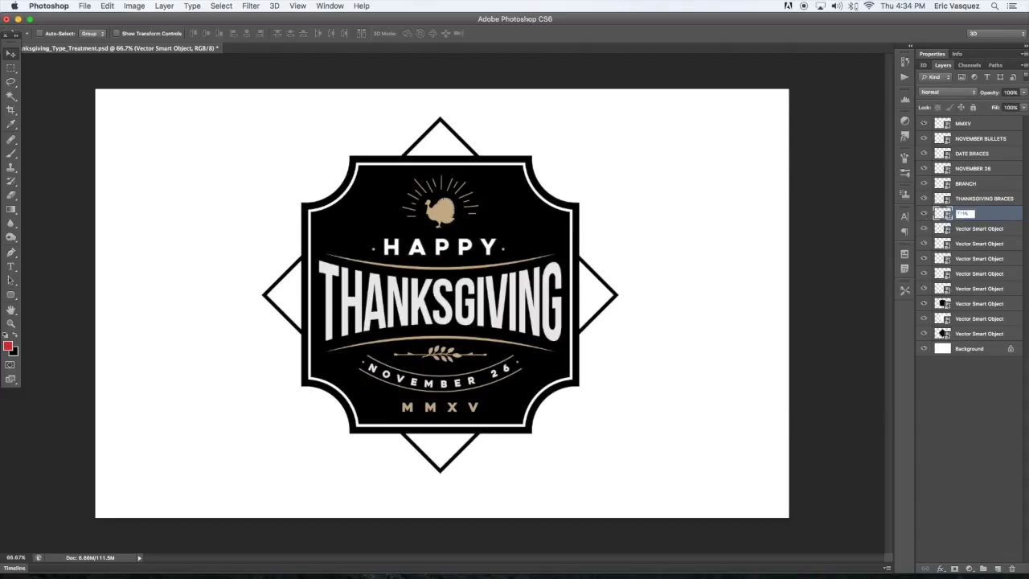
{"action": "type", "text": "KSGIVING"}
{"action": "key", "text": "Return"}
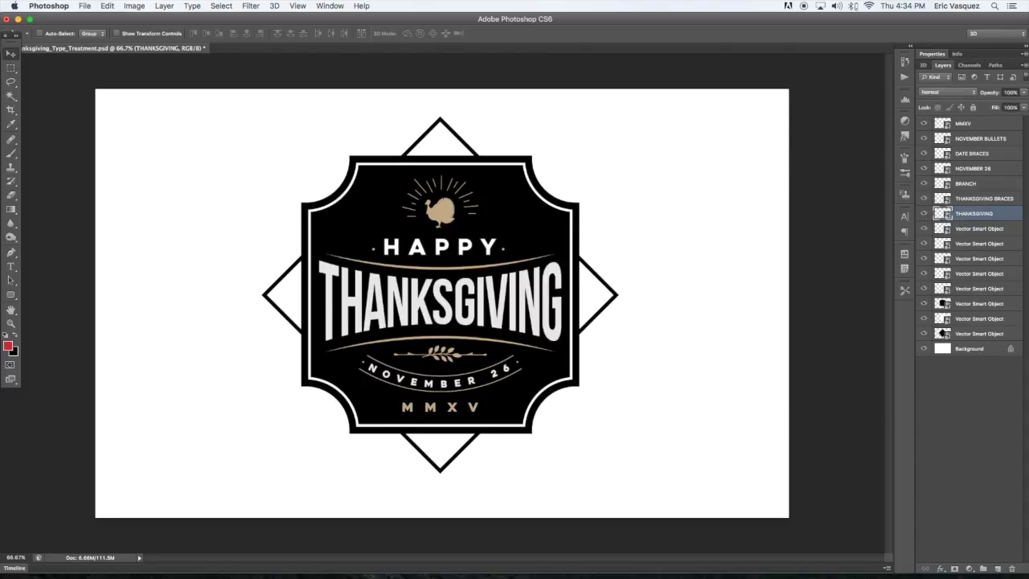
Step: Rename the smart object layer directly below THANKSGIVING as HAPPY
{"action": "left_click", "coordinate": [963, 229]}
{"action": "double_click", "coordinate": [965, 231]}
{"action": "type", "text": "HAPPY"}
{"action": "key", "text": "Return"}
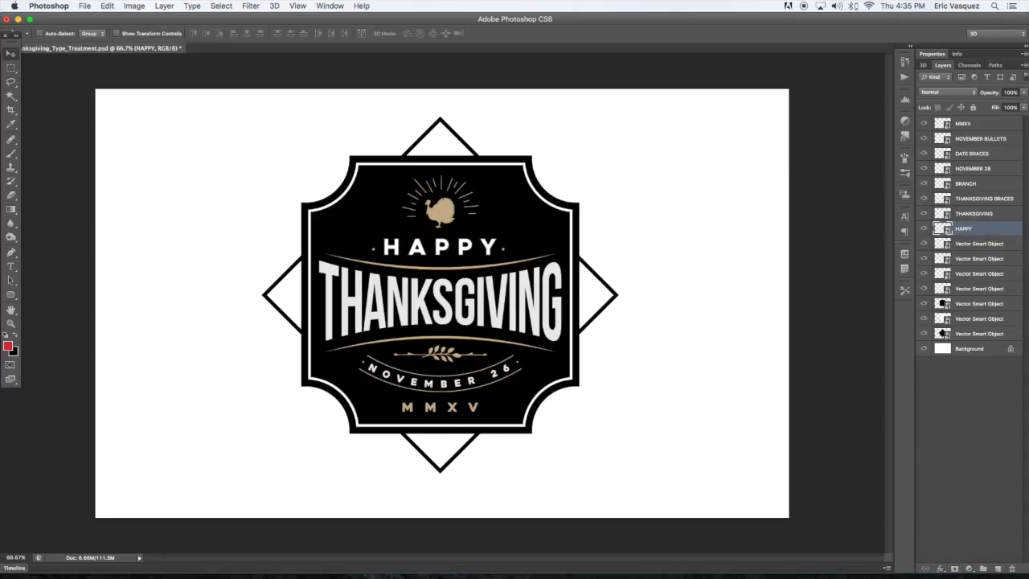
Step: Rename the smart object layer directly below HAPPY as HAPPY BULLETS
{"action": "left_click", "coordinate": [975, 245]}
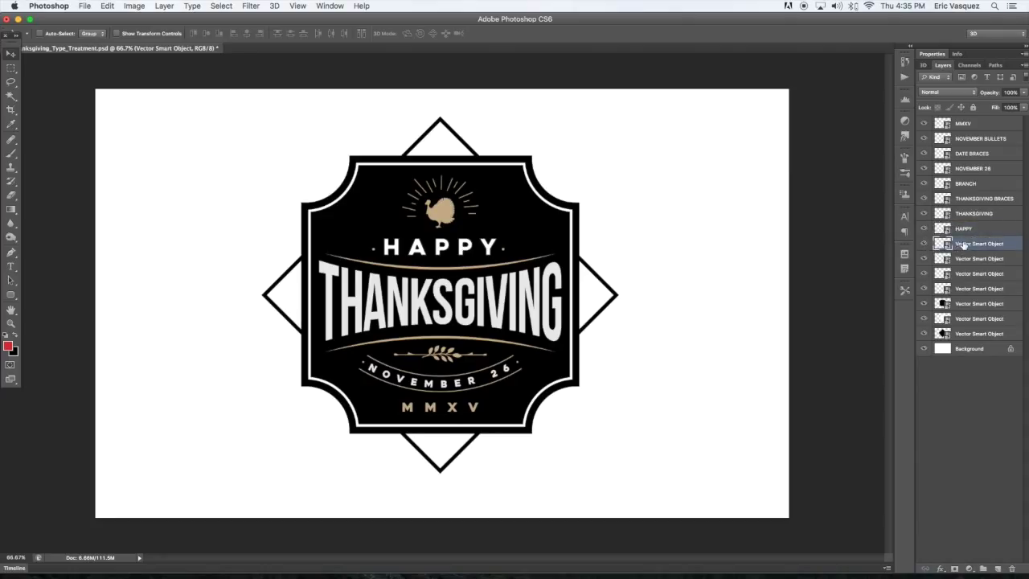
{"action": "double_click", "coordinate": [961, 244]}
{"action": "type", "text": "HAPPY BULLETS"}
{"action": "key", "text": "Return"}
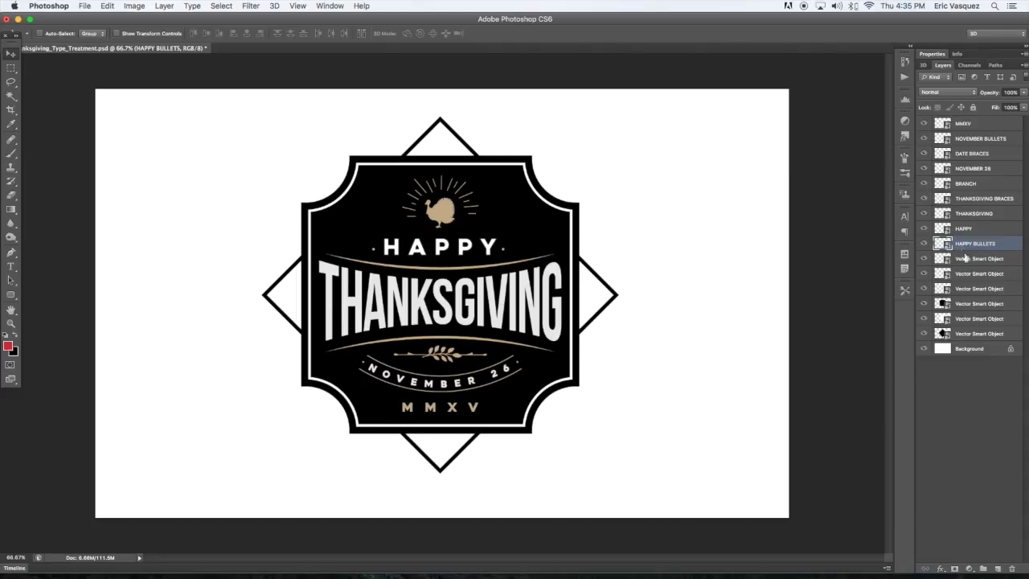
Step: Rename the smart object layer directly below HAPPY BULLETS as TURKEY
{"action": "left_click", "coordinate": [965, 258]}
{"action": "double_click", "coordinate": [967, 260]}
{"action": "type", "text": "TURKEY"}
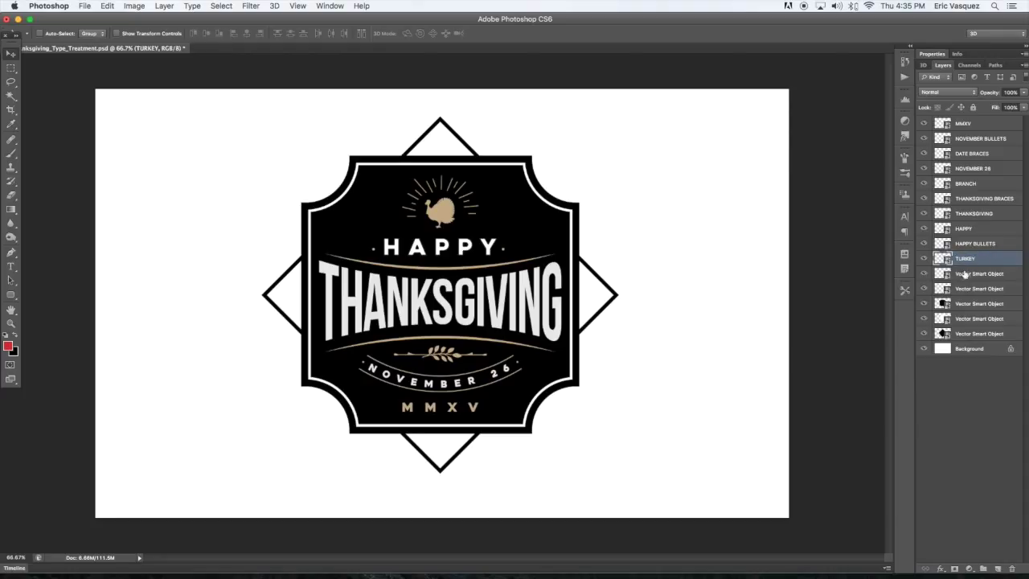
Step: Rename the smart object layer directly below TURKEY as SUNBURST
{"action": "left_click", "coordinate": [947, 275]}
{"action": "double_click", "coordinate": [969, 273]}
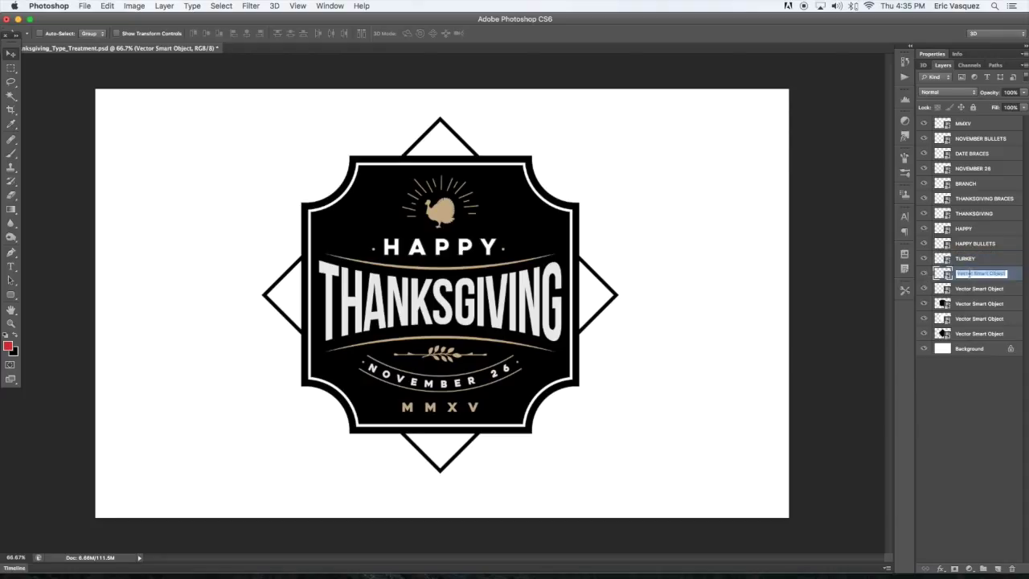
{"action": "type", "text": "SUNBURST"}
{"action": "key", "text": "Return"}
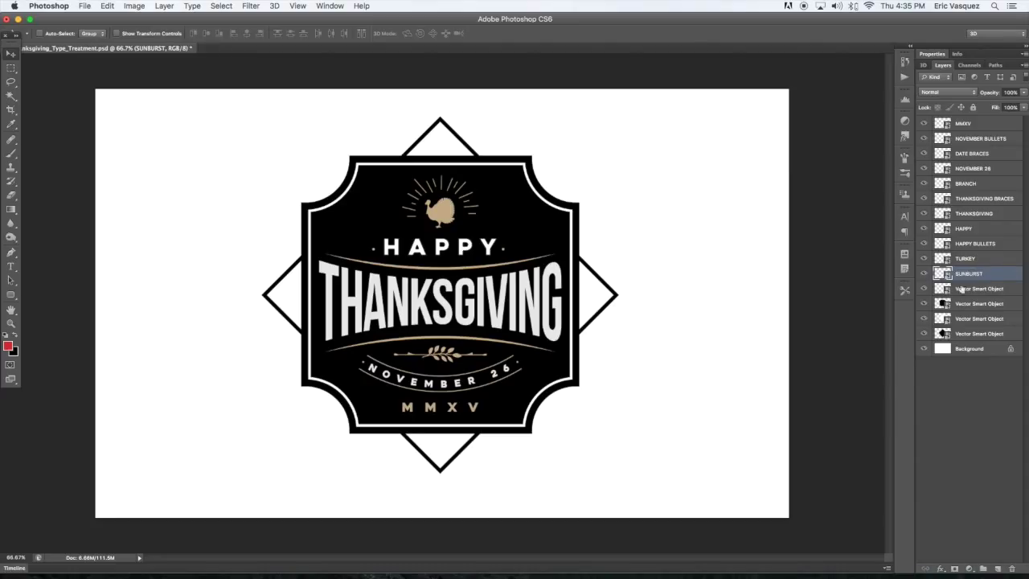
Step: Rename the smart object layer directly below SUNBURST as WHITE OUTLINE
{"action": "left_click", "coordinate": [961, 290]}
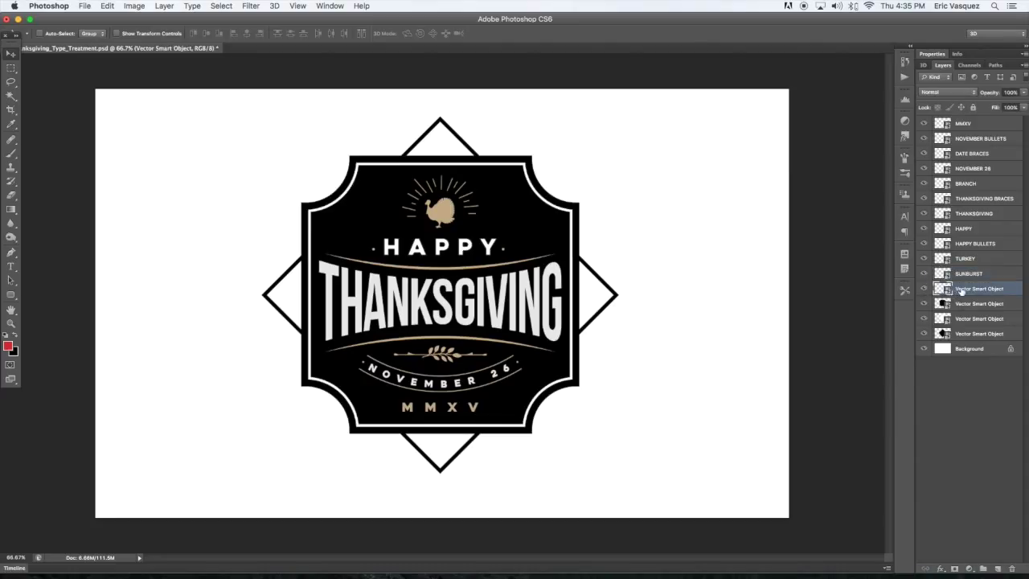
{"action": "double_click", "coordinate": [961, 289]}
{"action": "type", "text": "WH"}
{"action": "key", "text": "Return"}
Step: Rename the smart object layer directly below WHITE OUTLINE as MAIN SHAPE
{"action": "left_click", "coordinate": [949, 303]}
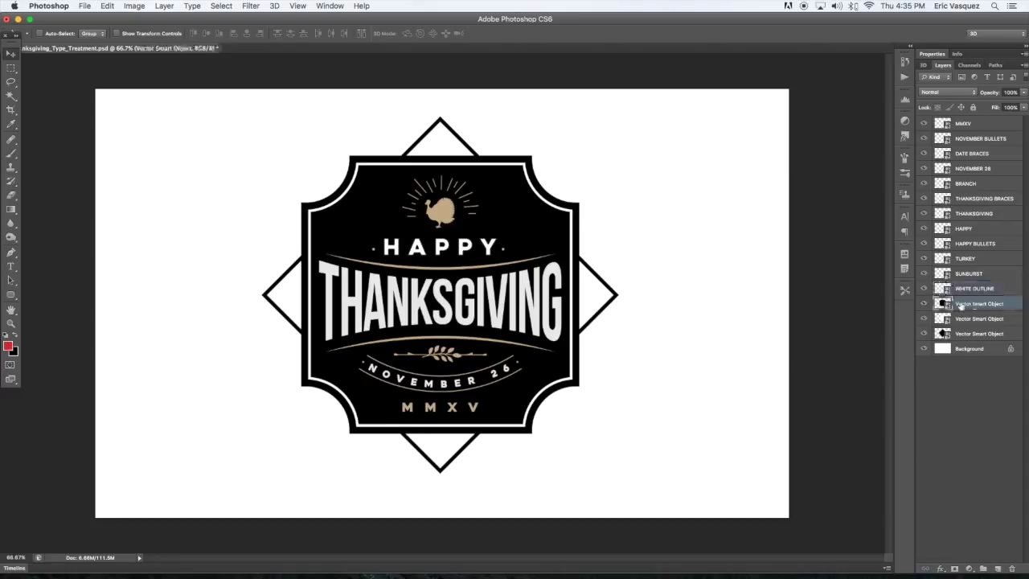
{"action": "double_click", "coordinate": [965, 303]}
{"action": "type", "text": "B"}
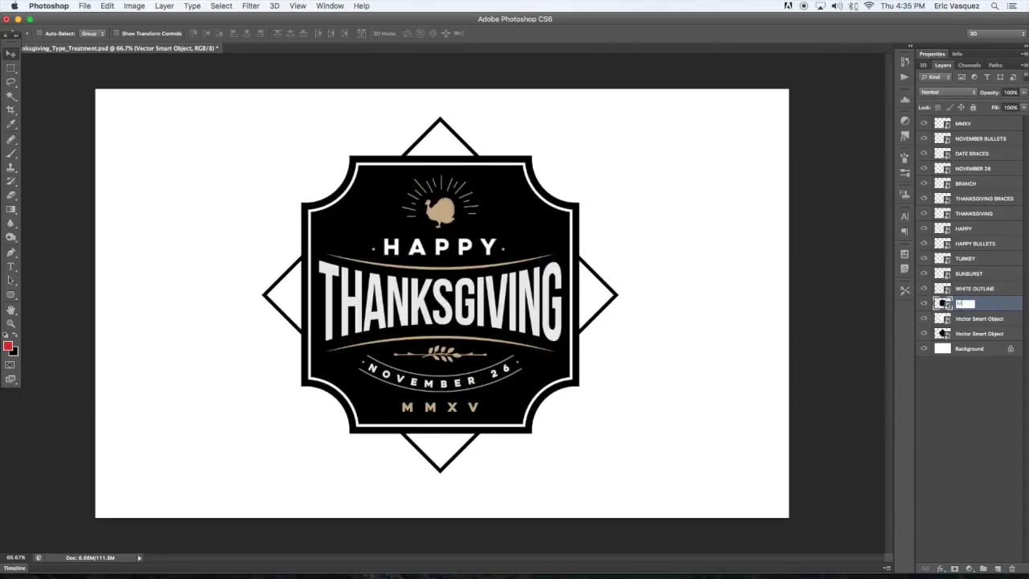
{"action": "type", "text": "AIN SHAPE"}
{"action": "key", "text": "Return"}
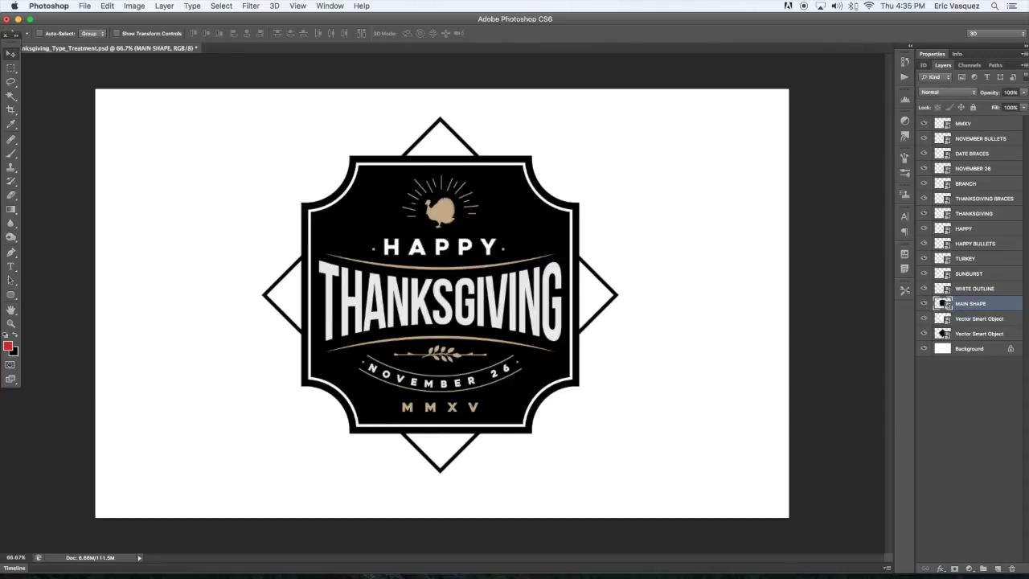
Step: Rename the smart object layer directly below MAIN SHAPE as WHITE BOX
{"action": "double_click", "coordinate": [965, 318]}
{"action": "type", "text": "D"}
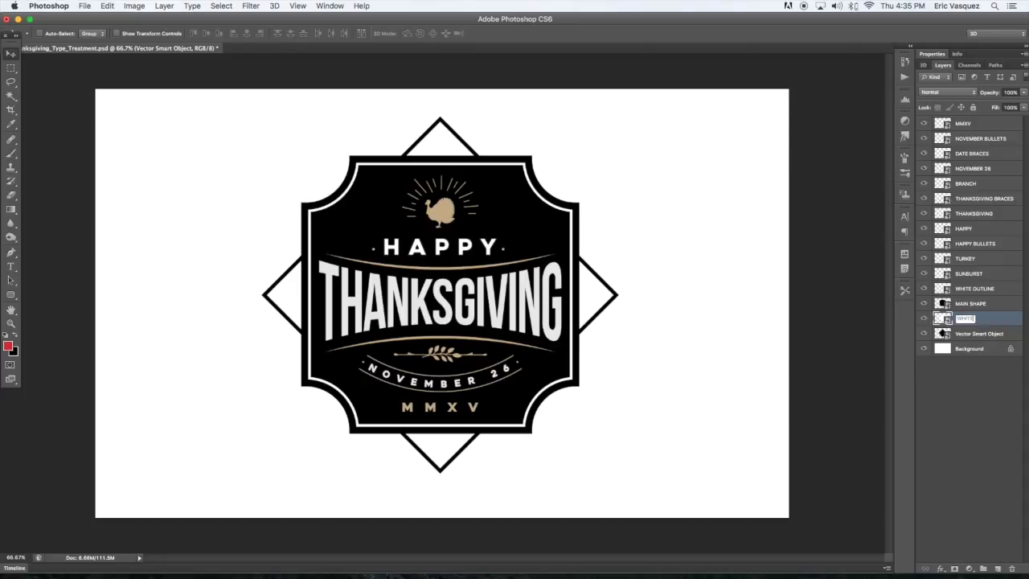
{"action": "type", "text": "HITE BOX"}
{"action": "key", "text": "Return"}
Step: Rename the smart object layer just above the Background as BLACK BOX BACK and save the document
{"action": "double_click", "coordinate": [969, 333]}
{"action": "type", "text": "BLACK BOX BAC"}
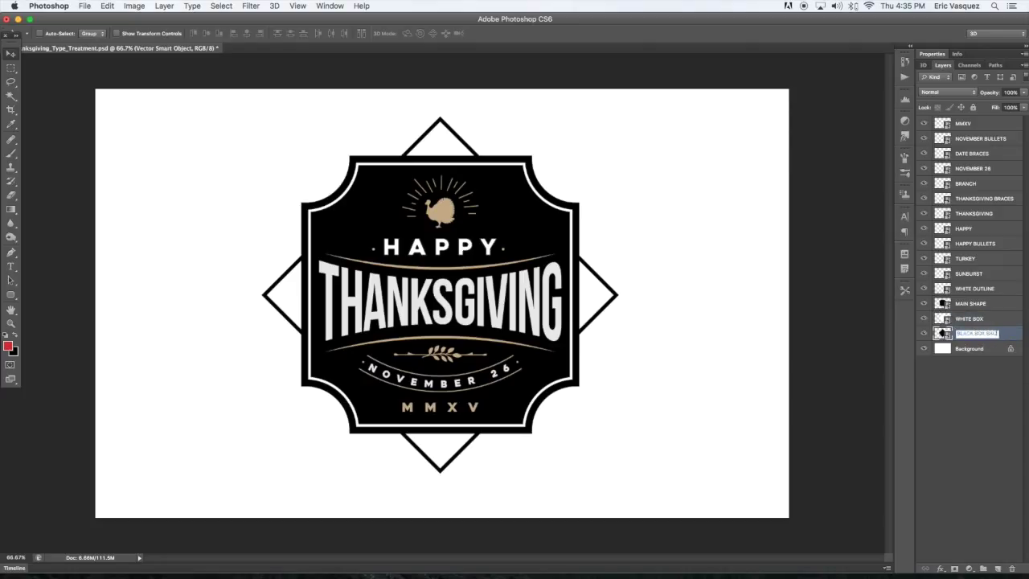
{"action": "type", "text": "K"}
{"action": "key", "text": "Return"}
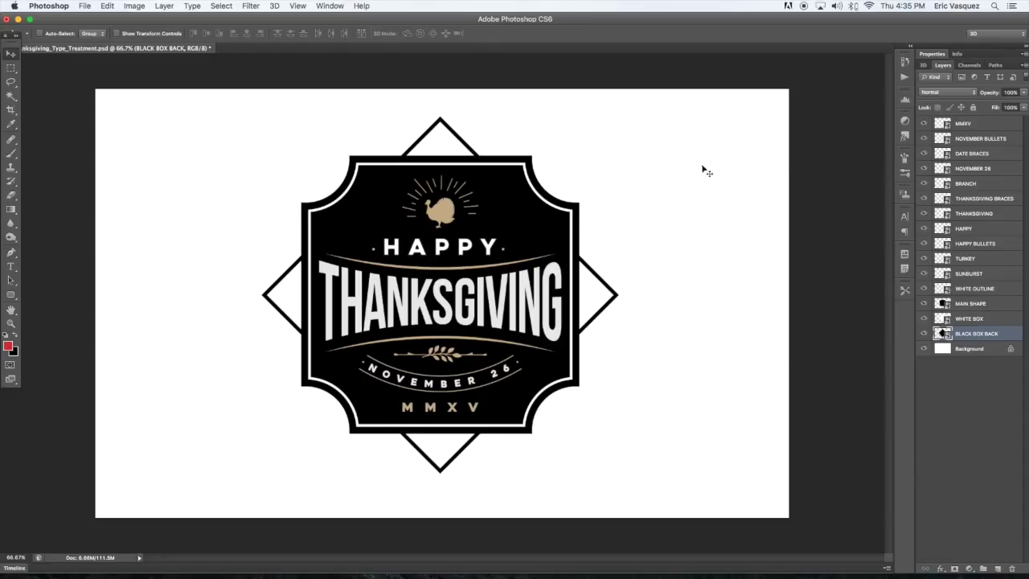
{"action": "key", "text": "super+s"}
{"action": "left_click", "coordinate": [981, 123]}
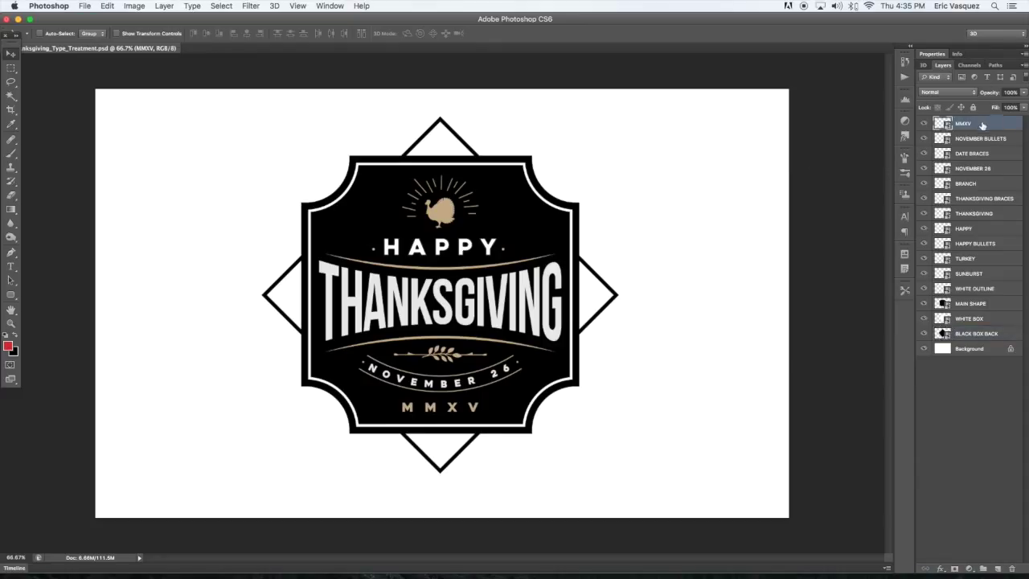
{"action": "left_click", "coordinate": [968, 349], "text": "shift"}
{"action": "left_click", "coordinate": [980, 353]}
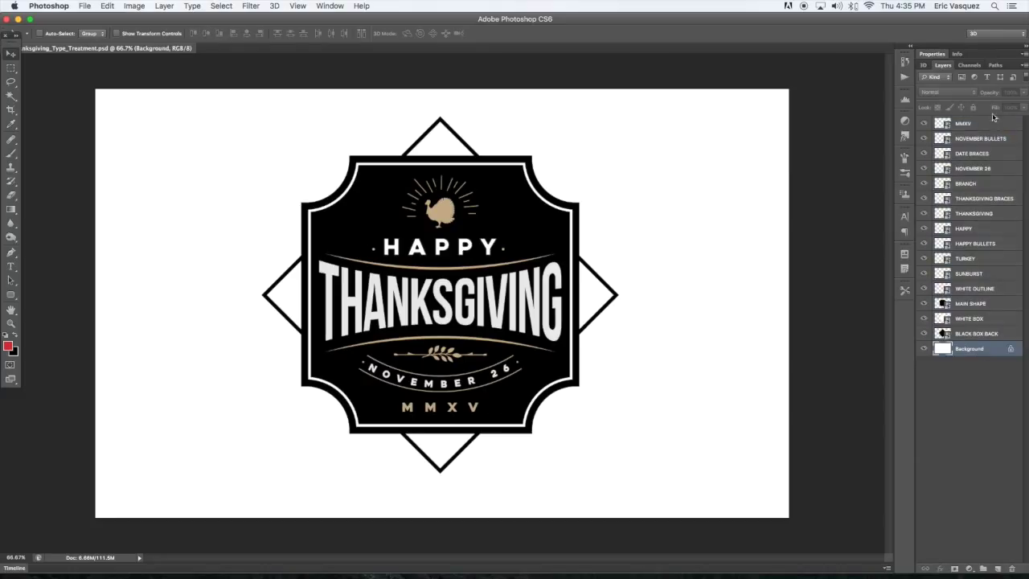
Step: Create a new 3D extrusion from the MMXV layer and collapse its texture entries in the layer list
{"action": "left_click", "coordinate": [978, 124]}
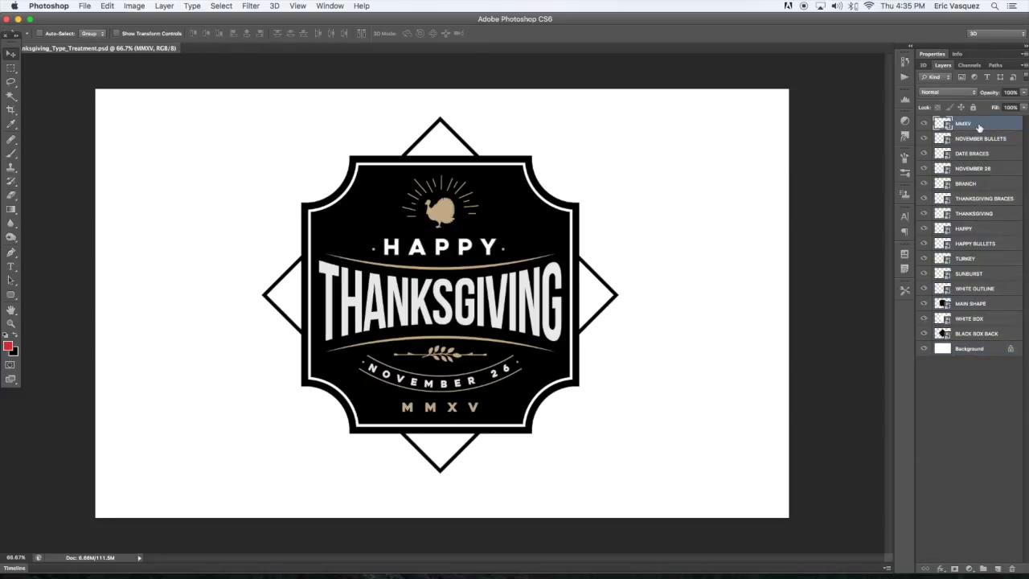
{"action": "right_click", "coordinate": [978, 127]}
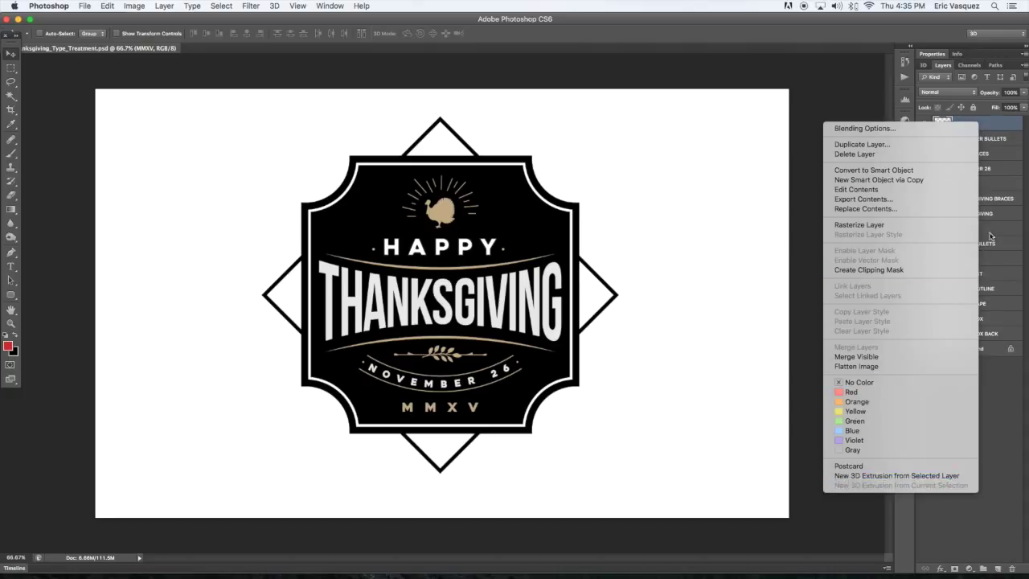
{"action": "left_click", "coordinate": [1009, 124]}
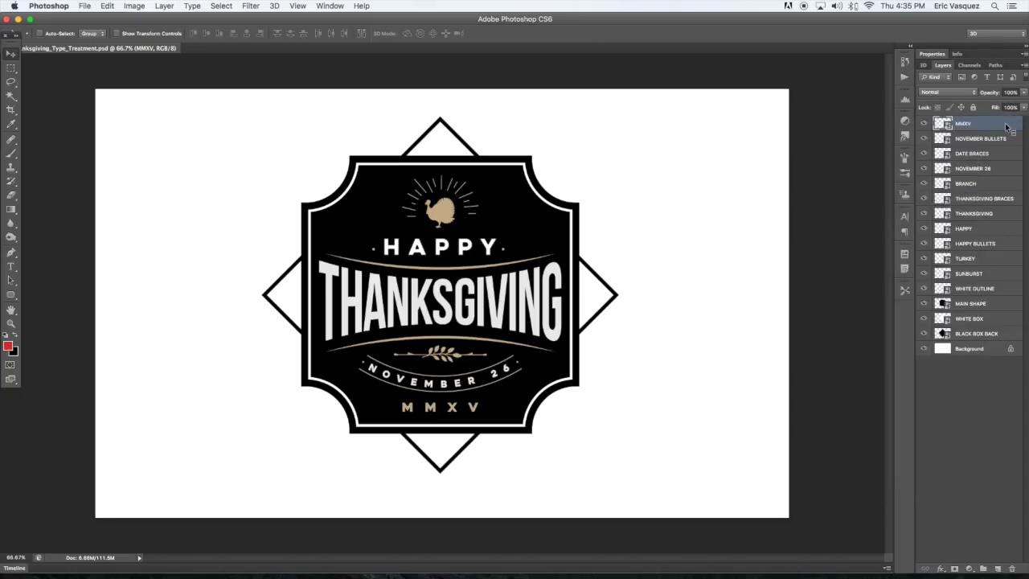
{"action": "right_click", "coordinate": [999, 126]}
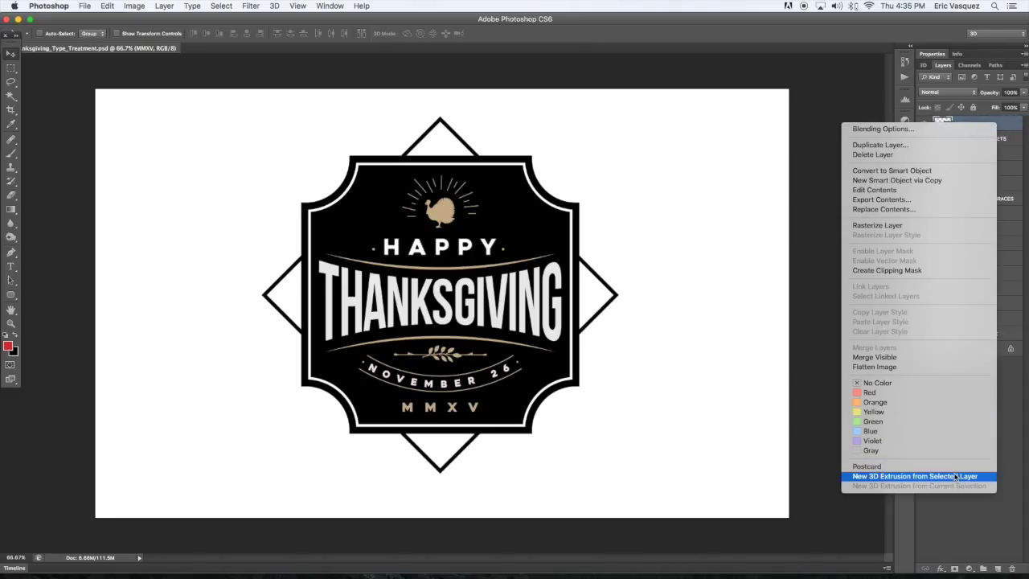
{"action": "left_click", "coordinate": [875, 477]}
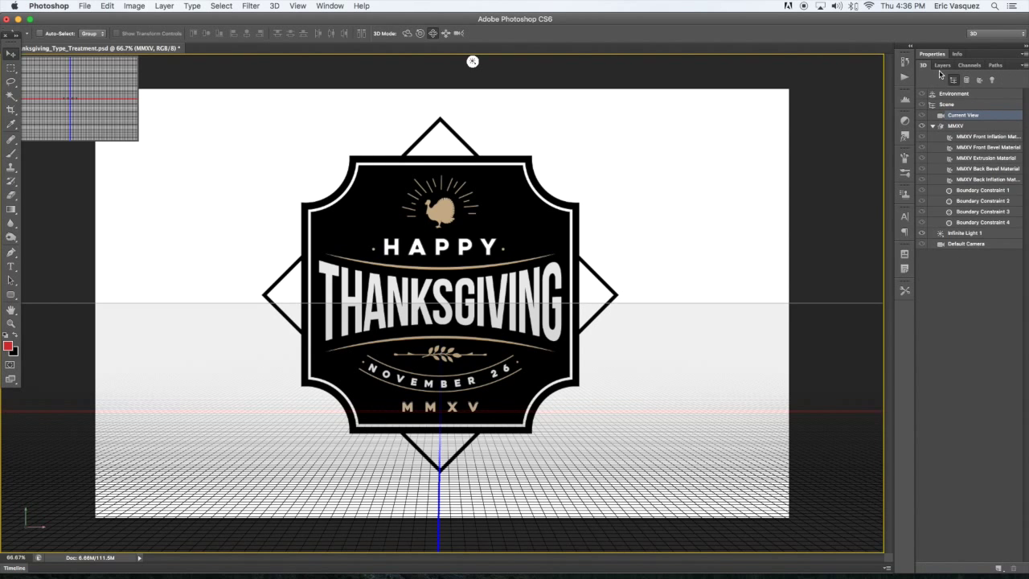
{"action": "left_click", "coordinate": [943, 64]}
{"action": "scroll", "coordinate": [1009, 123], "scroll_direction": "down", "scroll_amount": 2}
Step: Create a new 3D extrusion from the NOVEMBER BULLETS layer and collapse its texture entries in the layer list
{"action": "left_click", "coordinate": [965, 141]}
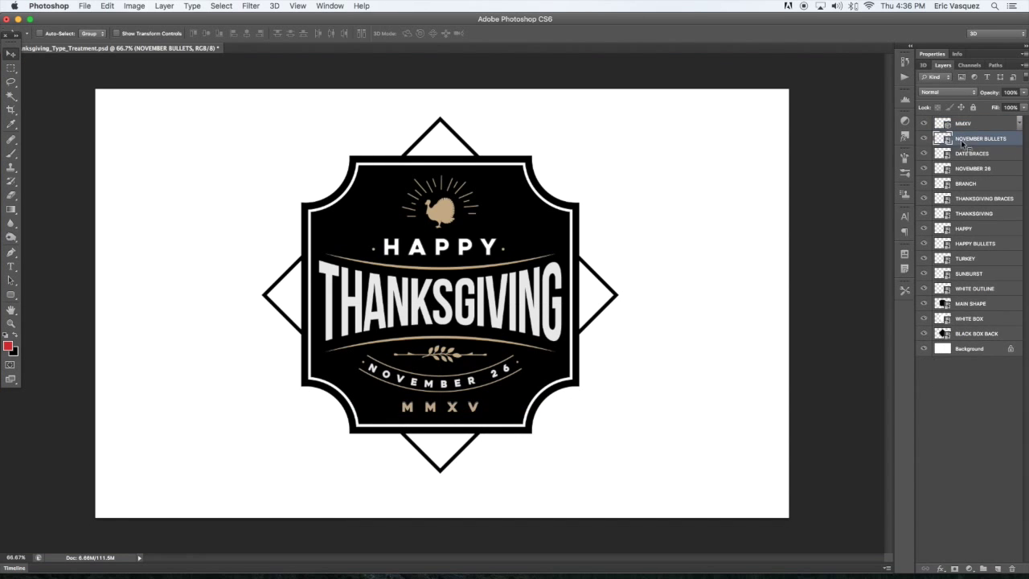
{"action": "right_click", "coordinate": [961, 145]}
{"action": "left_click", "coordinate": [886, 489]}
{"action": "left_click", "coordinate": [942, 65]}
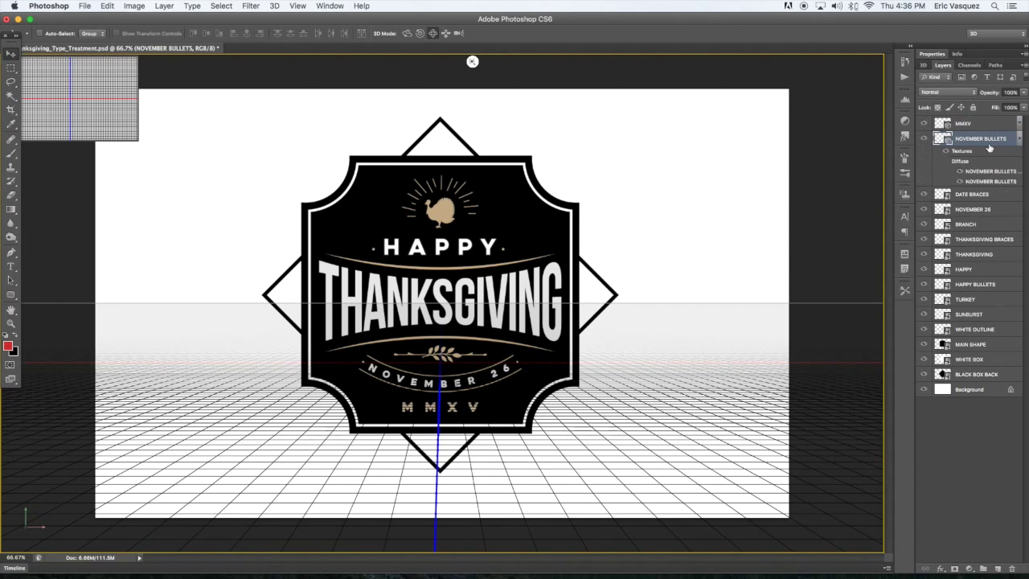
{"action": "left_click", "coordinate": [1014, 139]}
Step: Create a new 3D extrusion from the DATE BRACES layer and collapse its texture entries in the layer list
{"action": "left_click", "coordinate": [988, 154]}
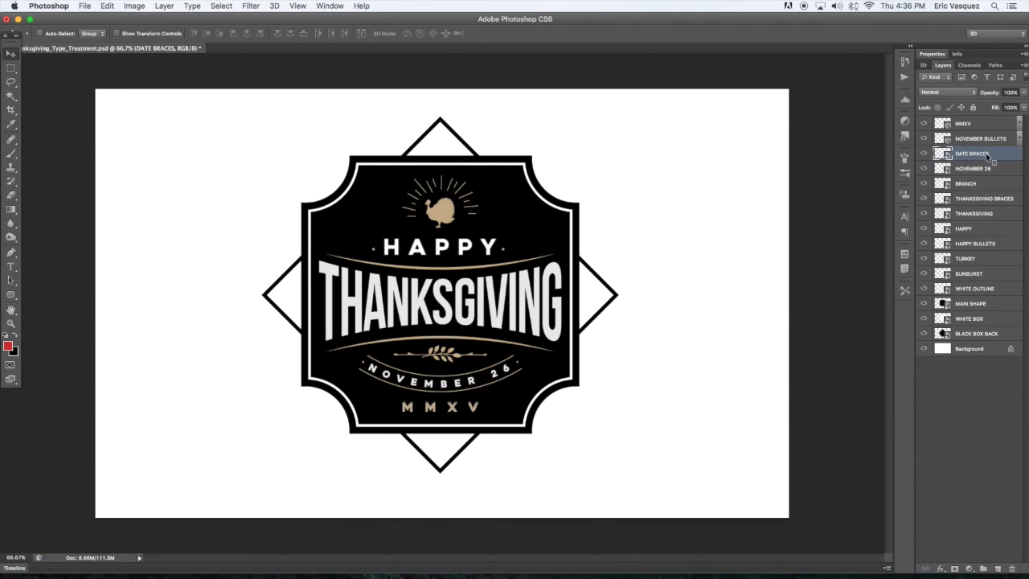
{"action": "right_click", "coordinate": [988, 154]}
{"action": "left_click", "coordinate": [904, 505]}
{"action": "left_click", "coordinate": [942, 65]}
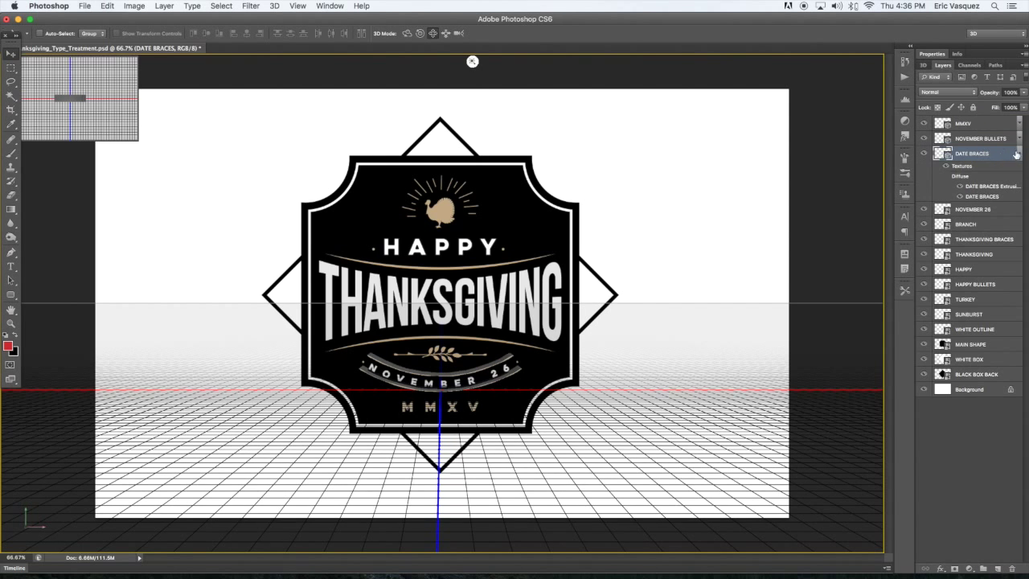
{"action": "left_click", "coordinate": [1020, 154]}
Step: Create a new 3D extrusion from the NOVEMBER 26 layer and collapse its texture entries in the layer list
{"action": "left_click", "coordinate": [982, 169]}
{"action": "right_click", "coordinate": [995, 171]}
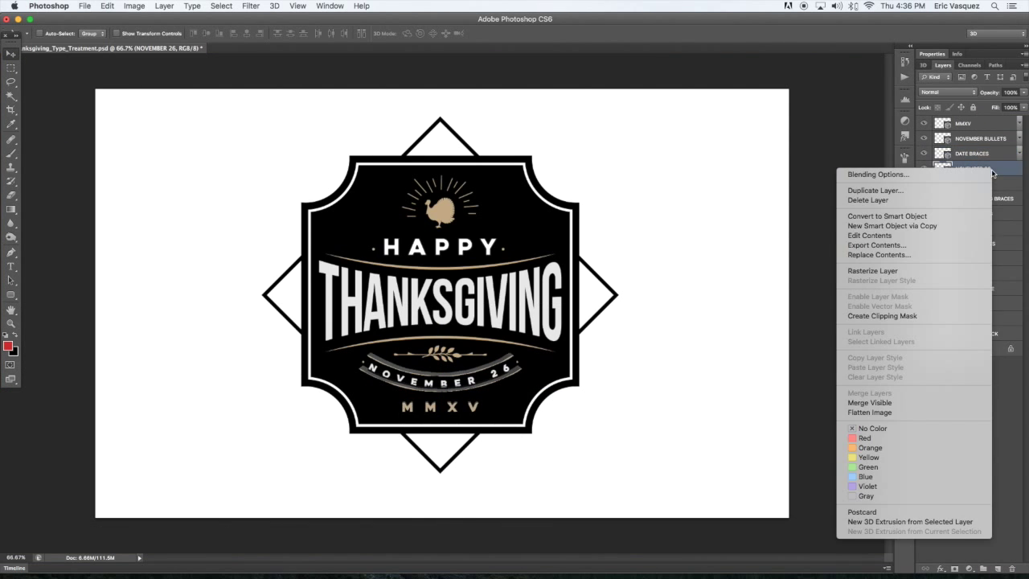
{"action": "left_click", "coordinate": [910, 521]}
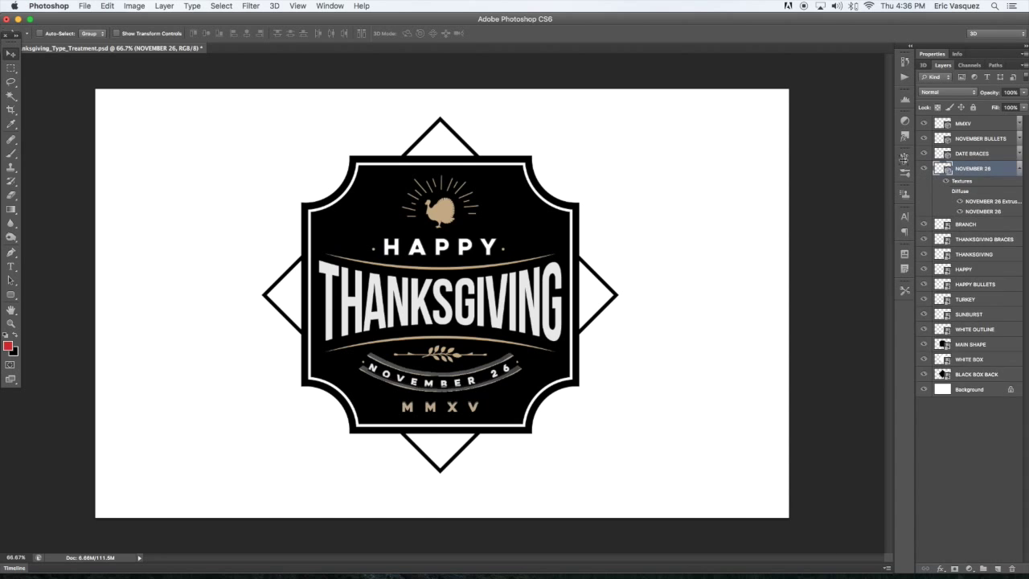
{"action": "left_click", "coordinate": [944, 65]}
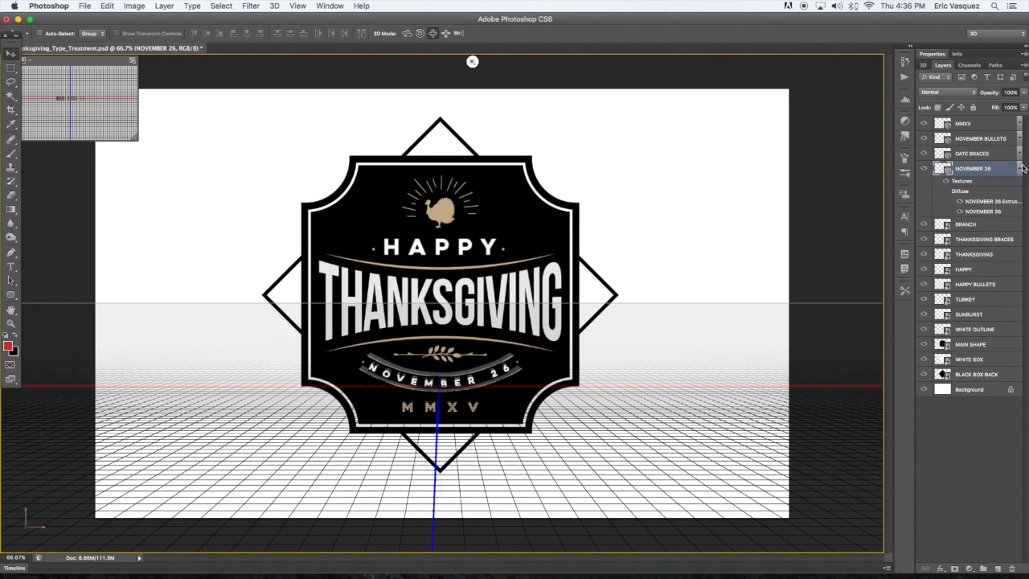
{"action": "left_click", "coordinate": [1020, 169]}
Step: Create a new 3D extrusion from the BRANCH layer and collapse its texture entries in the layer list
{"action": "left_click", "coordinate": [983, 184]}
{"action": "right_click", "coordinate": [985, 188]}
{"action": "left_click", "coordinate": [899, 536]}
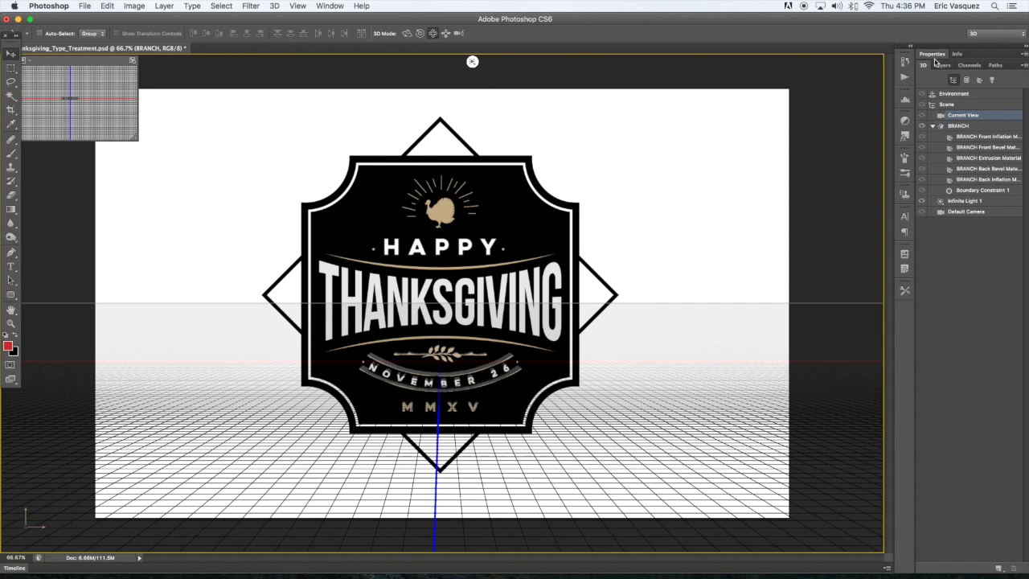
{"action": "left_click", "coordinate": [939, 65]}
{"action": "left_click", "coordinate": [1020, 185]}
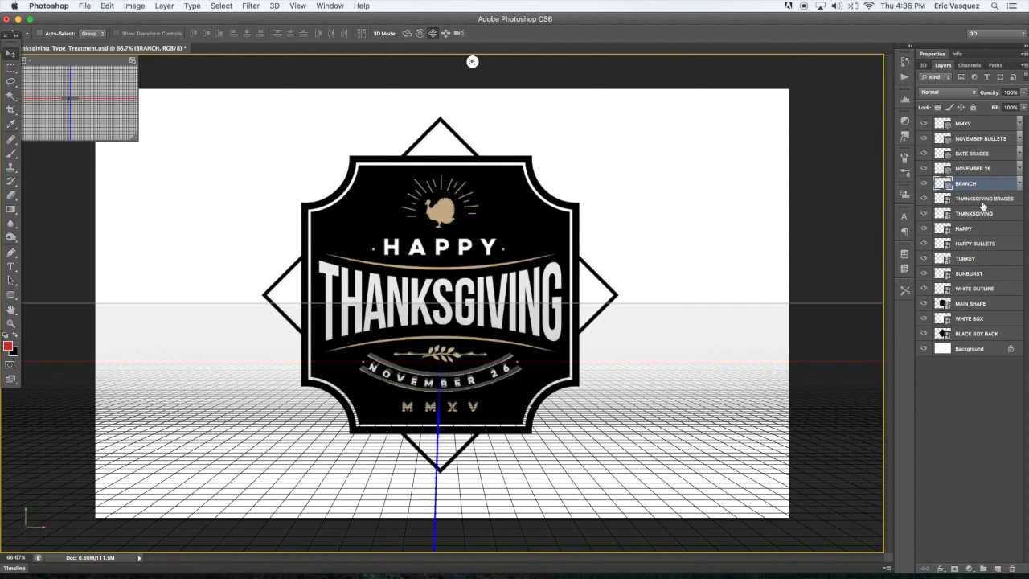
Step: Create a new 3D extrusion from the THANKSGIVING BRACES layer and collapse its texture entries in the layer list
{"action": "left_click", "coordinate": [988, 199]}
{"action": "right_click", "coordinate": [994, 199]}
{"action": "left_click", "coordinate": [903, 552]}
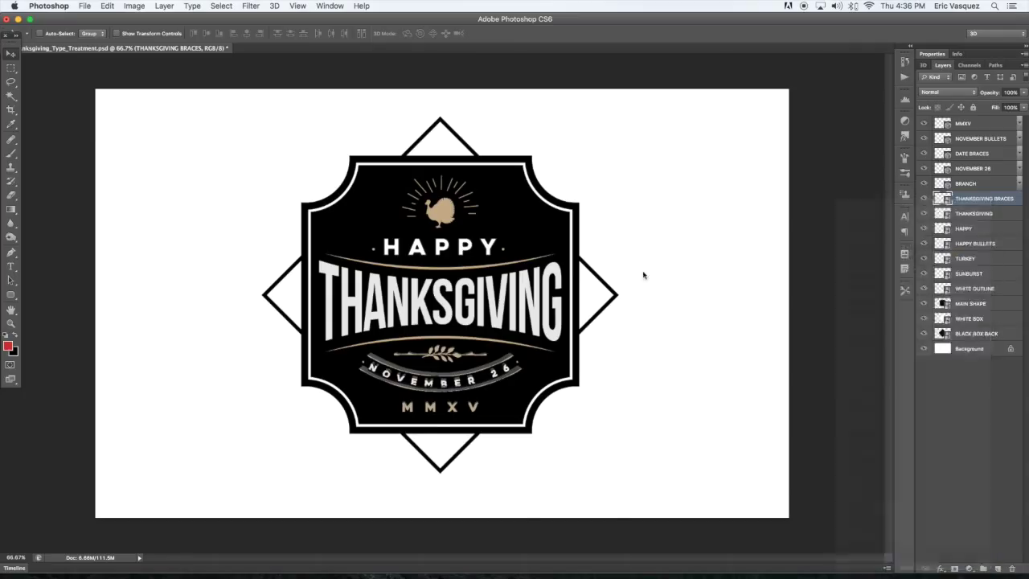
{"action": "left_click", "coordinate": [941, 65]}
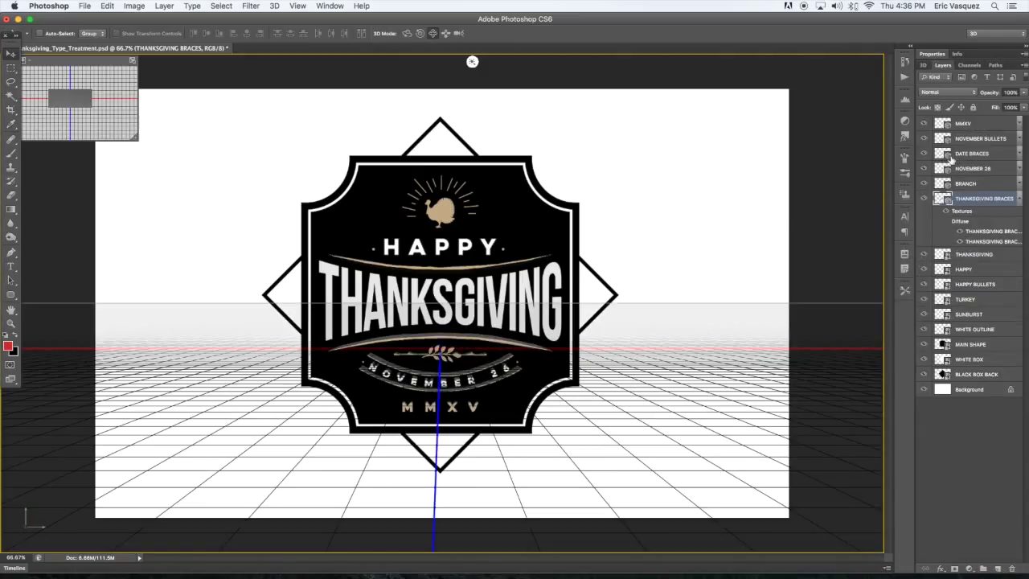
{"action": "left_click", "coordinate": [1020, 199]}
Step: Create a new 3D extrusion from the THANKSGIVING layer and collapse its texture entries in the layer list
{"action": "left_click", "coordinate": [987, 214]}
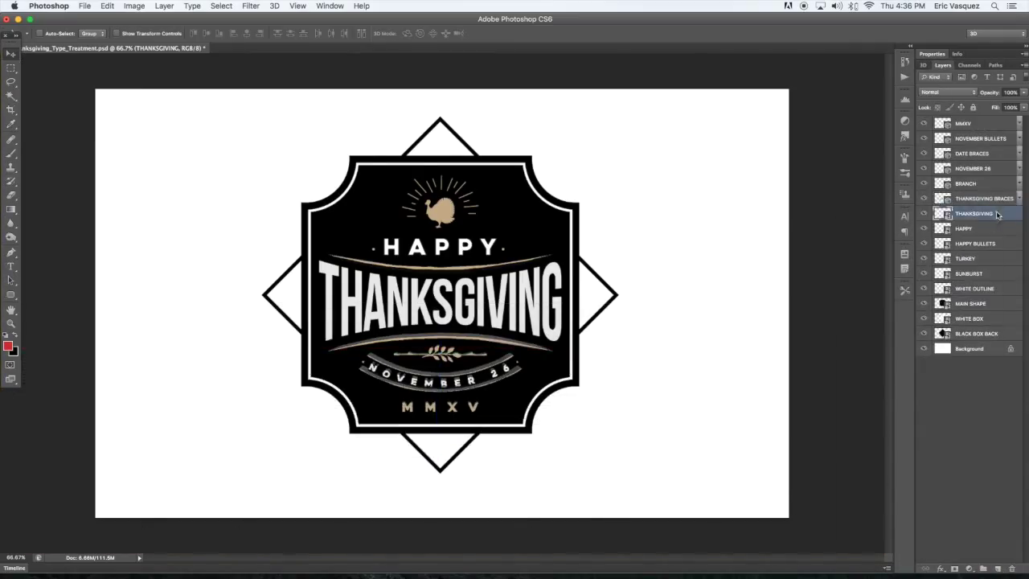
{"action": "right_click", "coordinate": [996, 214]}
{"action": "left_click", "coordinate": [915, 557]}
{"action": "left_click", "coordinate": [942, 65]}
{"action": "left_click", "coordinate": [1019, 214]}
Step: Create a new 3D extrusion from the HAPPY layer and collapse its texture entries in the layer list
{"action": "left_click", "coordinate": [989, 229]}
{"action": "right_click", "coordinate": [989, 229]}
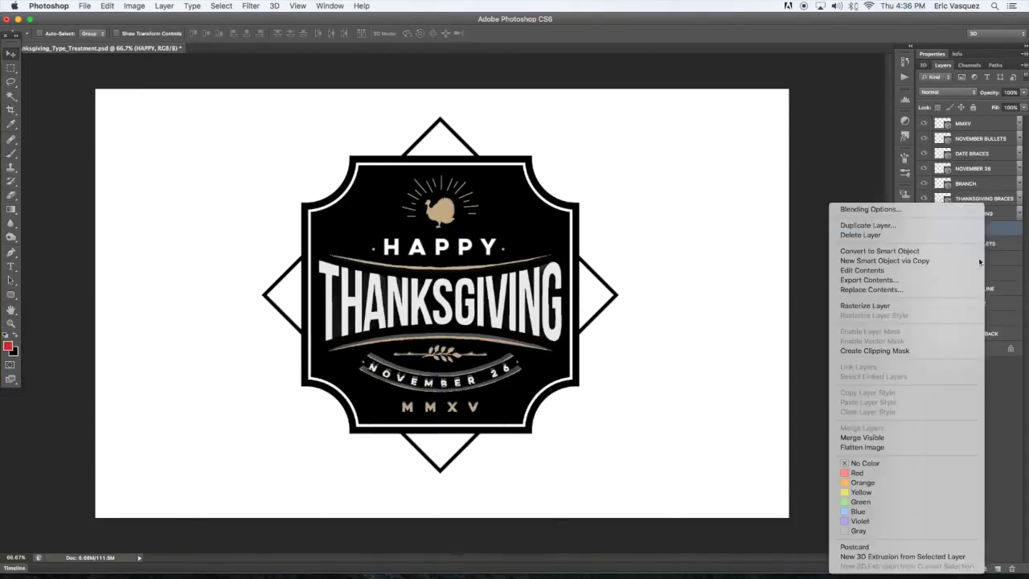
{"action": "left_click", "coordinate": [941, 557]}
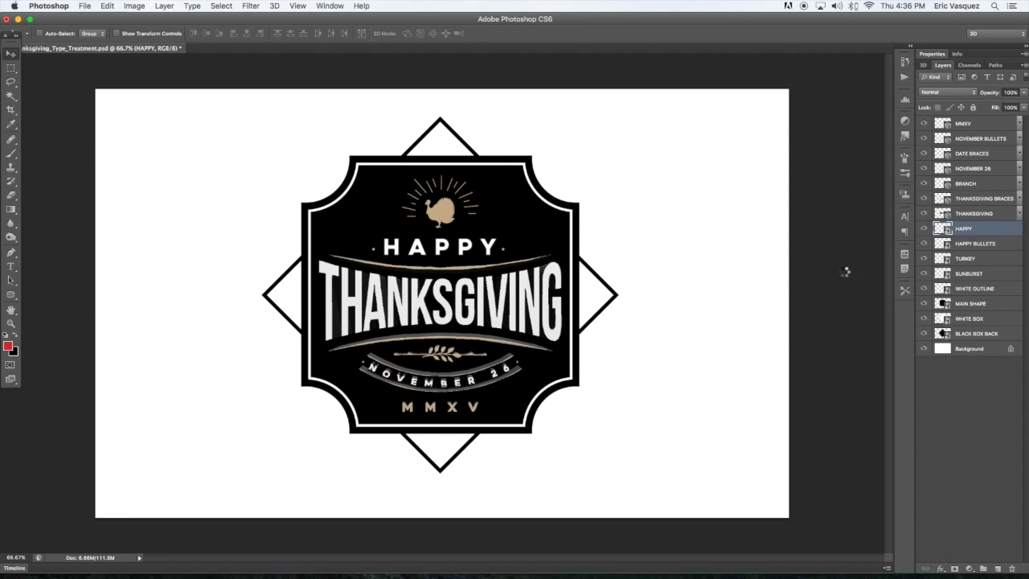
{"action": "left_click", "coordinate": [942, 65]}
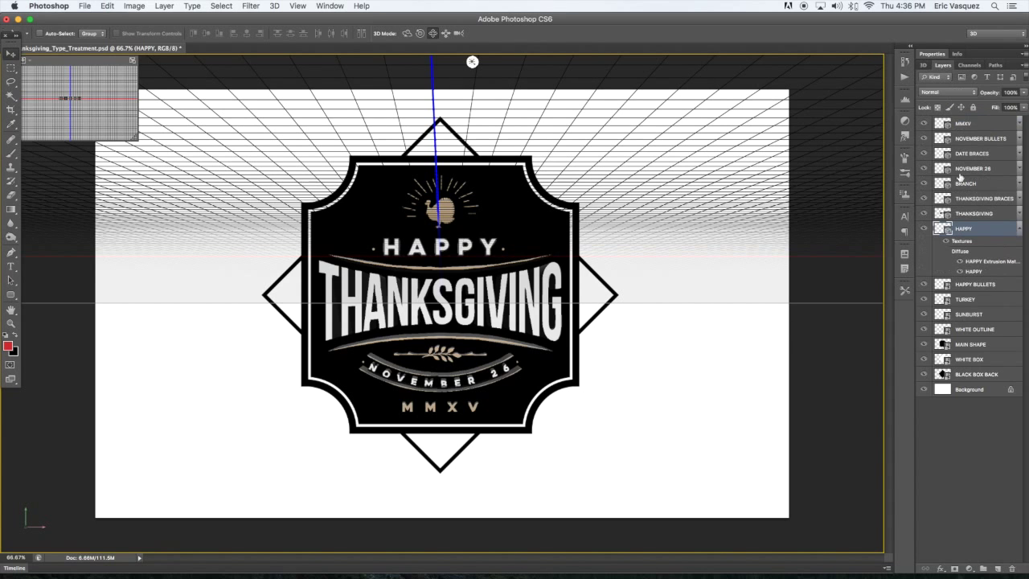
{"action": "left_click", "coordinate": [1019, 230]}
Step: Create a new 3D extrusion from the HAPPY BULLETS layer and collapse its texture entries in the layer list
{"action": "left_click", "coordinate": [989, 243]}
{"action": "right_click", "coordinate": [989, 244]}
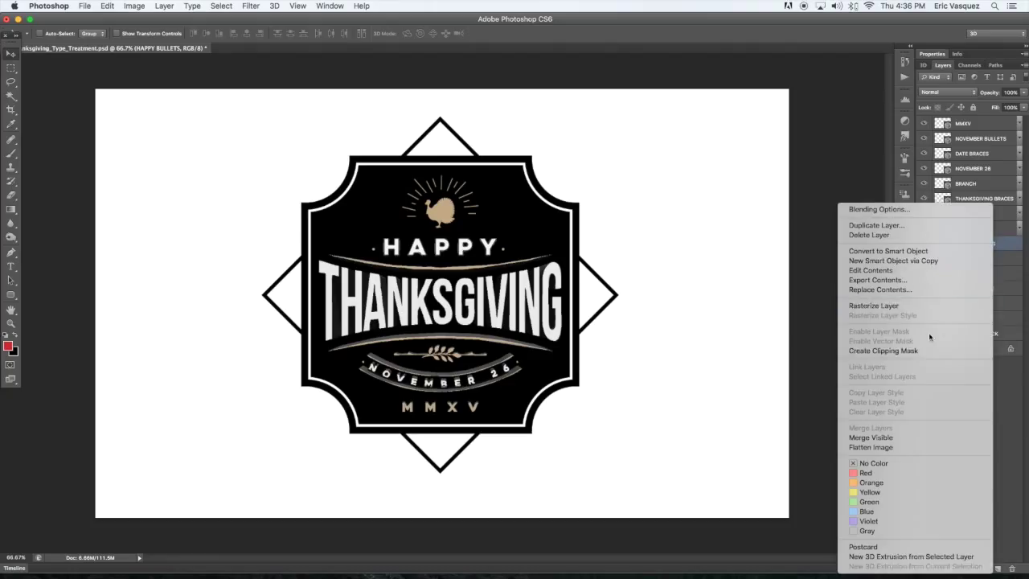
{"action": "left_click", "coordinate": [917, 557]}
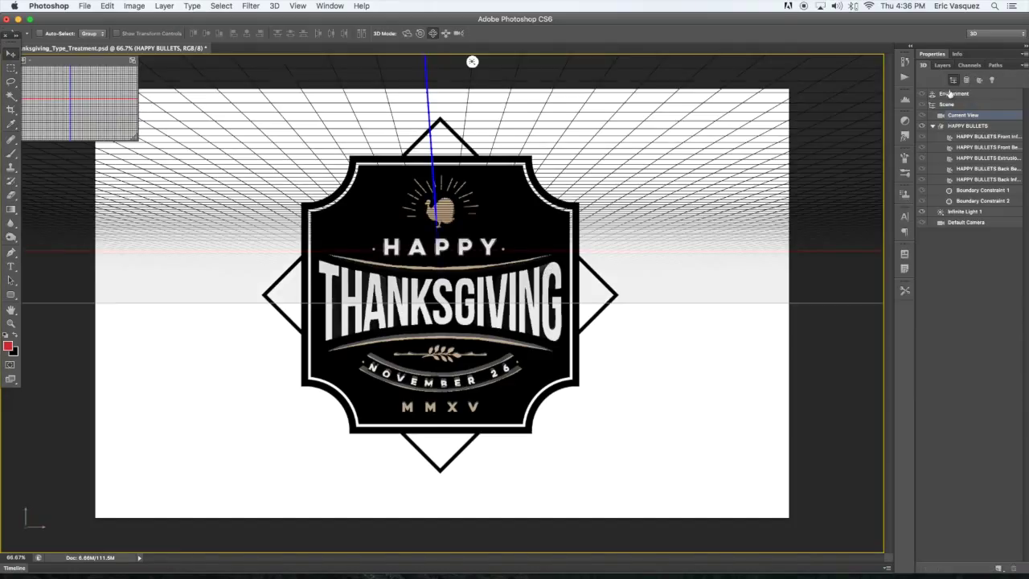
{"action": "left_click", "coordinate": [943, 65]}
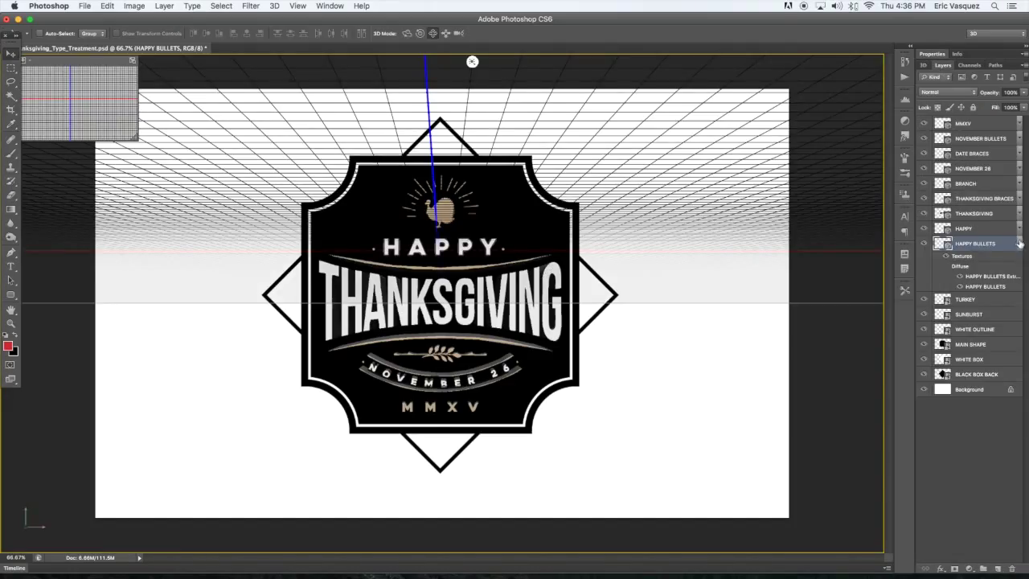
{"action": "left_click", "coordinate": [1019, 243]}
Step: Create a new 3D extrusion from the TURKEY layer and collapse its texture entries in the layer list
{"action": "left_click", "coordinate": [978, 257]}
{"action": "right_click", "coordinate": [978, 258]}
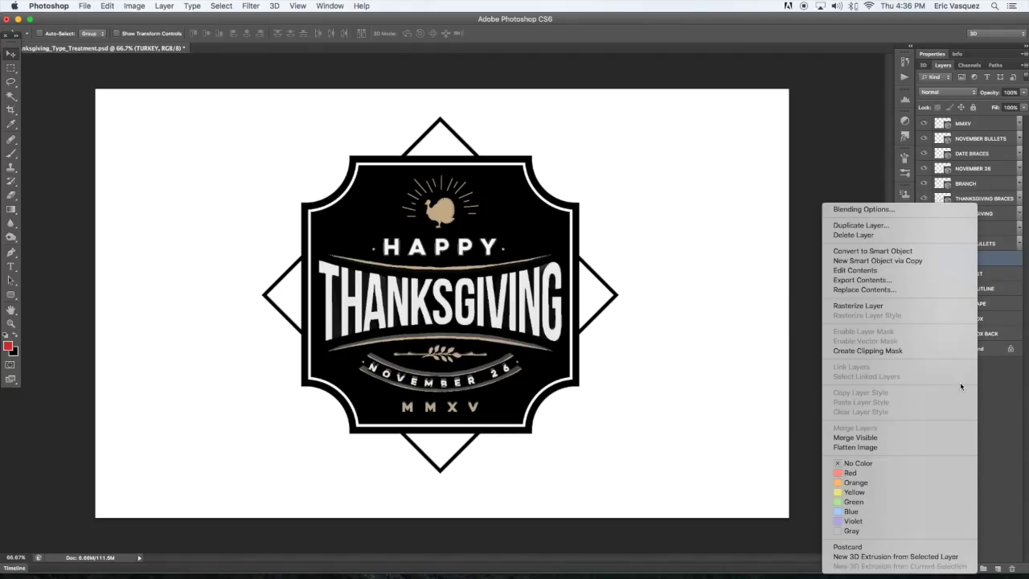
{"action": "left_click", "coordinate": [895, 552]}
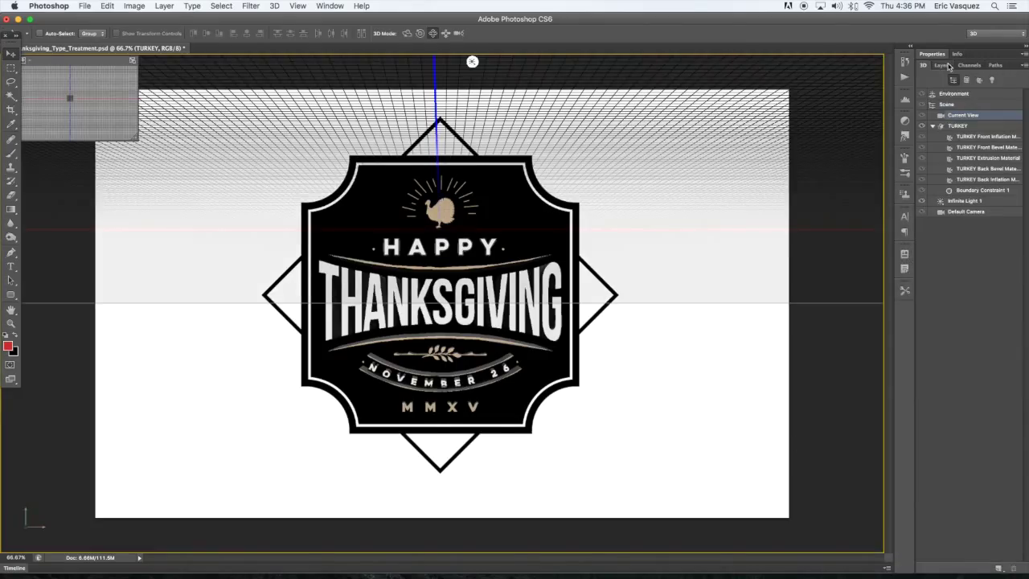
{"action": "left_click", "coordinate": [943, 66]}
{"action": "left_click", "coordinate": [1018, 257]}
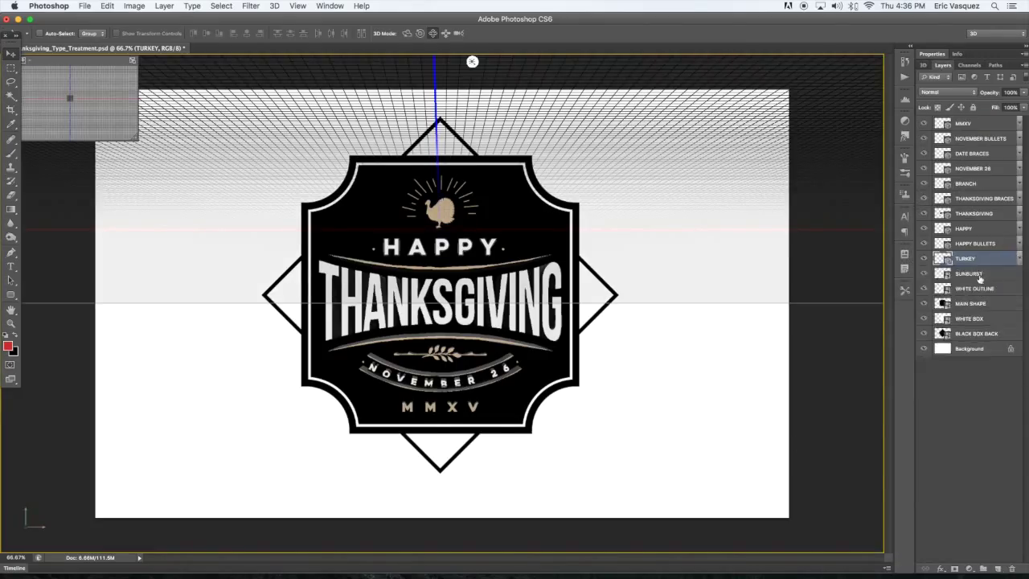
Step: Create a new 3D extrusion from the SUNBURST layer and collapse its texture entries in the layer list
{"action": "left_click", "coordinate": [1002, 275]}
{"action": "right_click", "coordinate": [1001, 275]}
{"action": "left_click", "coordinate": [911, 556]}
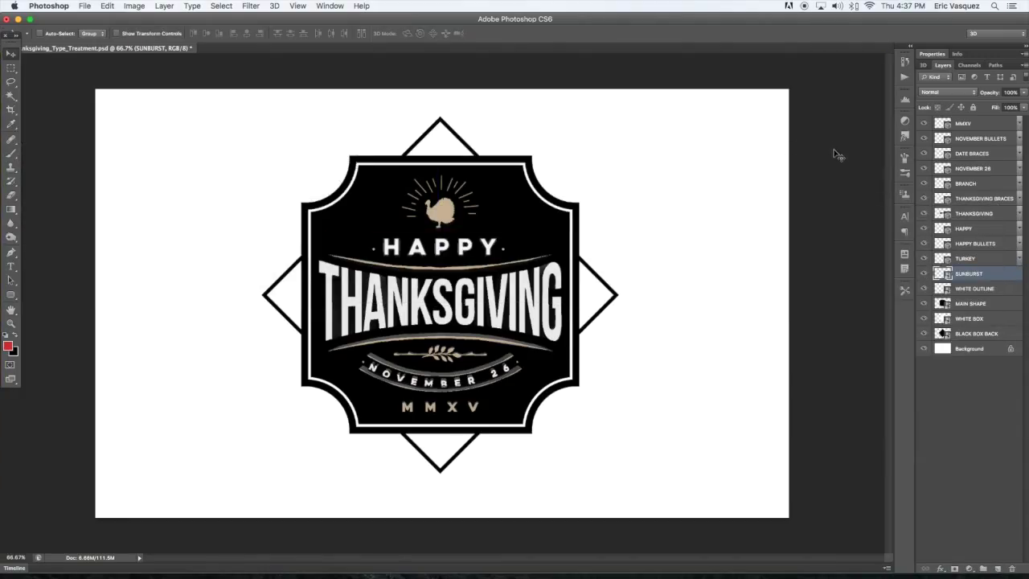
{"action": "left_click", "coordinate": [981, 288]}
{"action": "left_click", "coordinate": [976, 274]}
{"action": "right_click", "coordinate": [976, 275]}
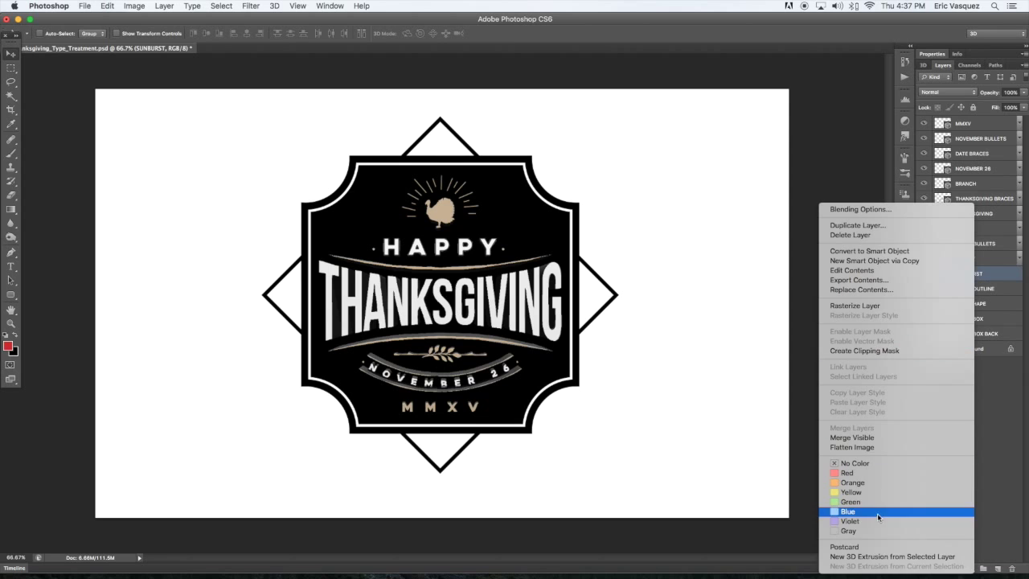
{"action": "left_click", "coordinate": [884, 557]}
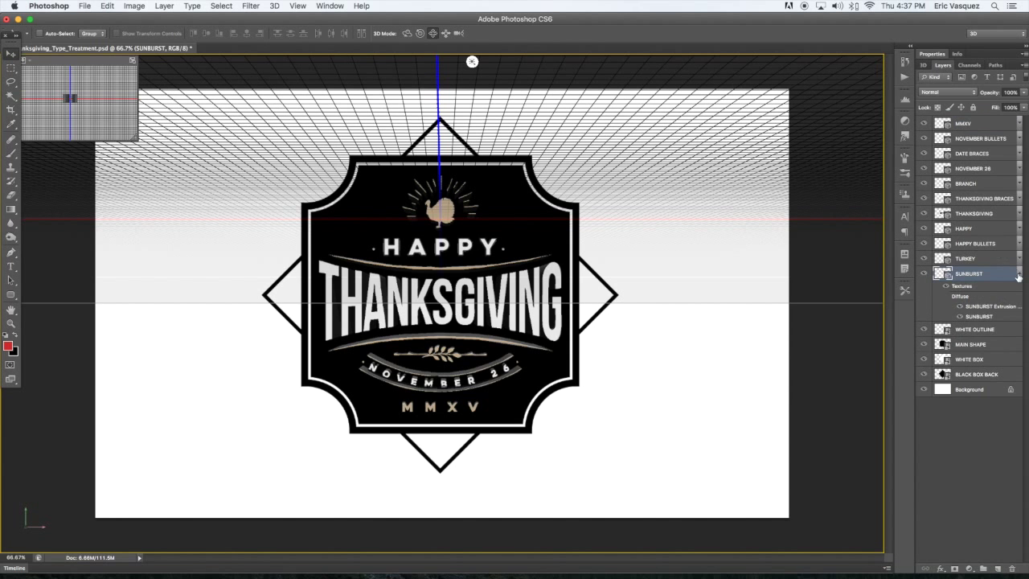
{"action": "left_click", "coordinate": [1017, 275]}
Step: Create a new 3D extrusion from the WHITE OUTLINE layer and collapse its texture entries in the layer list
{"action": "left_click", "coordinate": [977, 288]}
{"action": "right_click", "coordinate": [977, 289]}
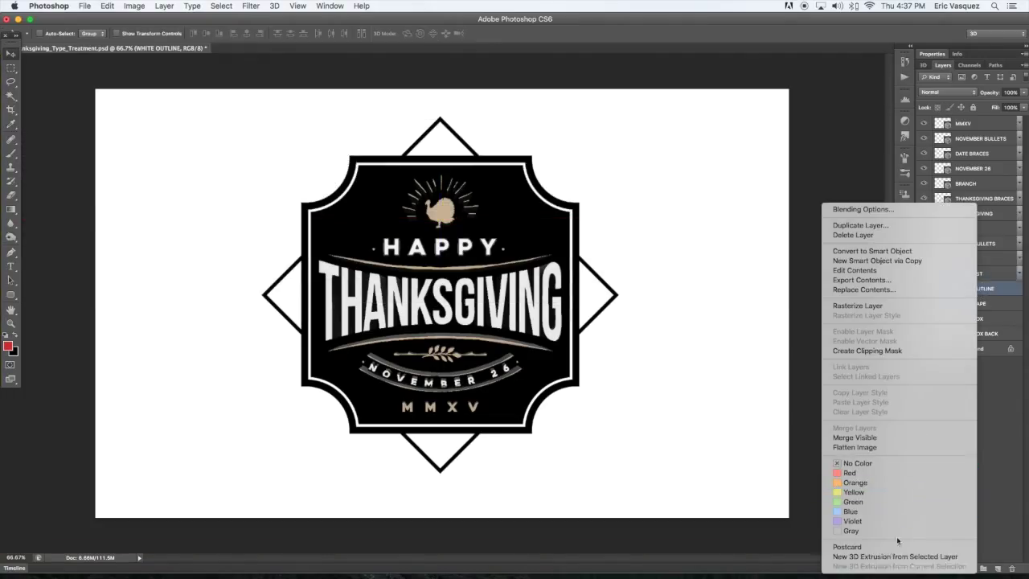
{"action": "left_click", "coordinate": [911, 556]}
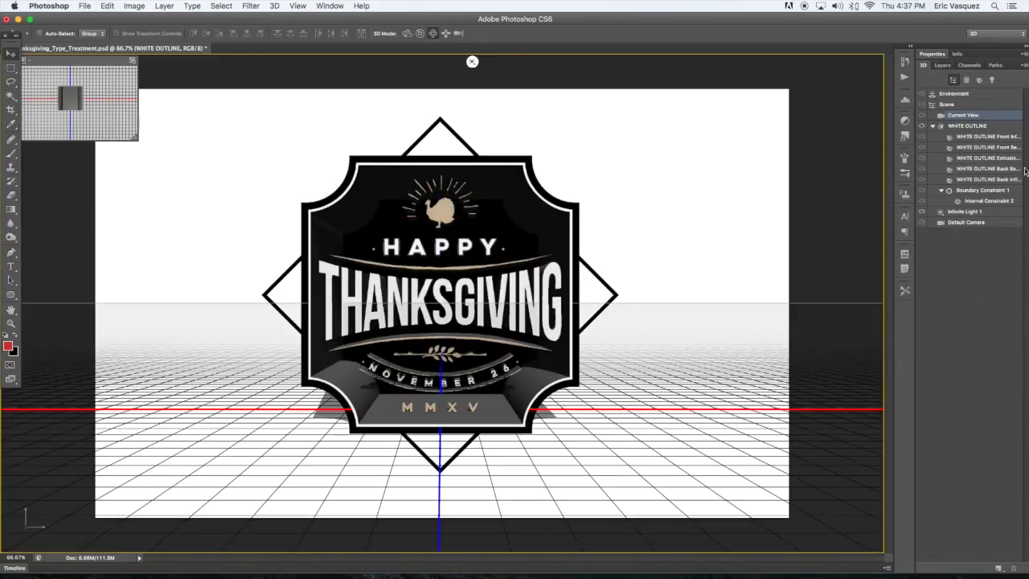
{"action": "left_click", "coordinate": [942, 65]}
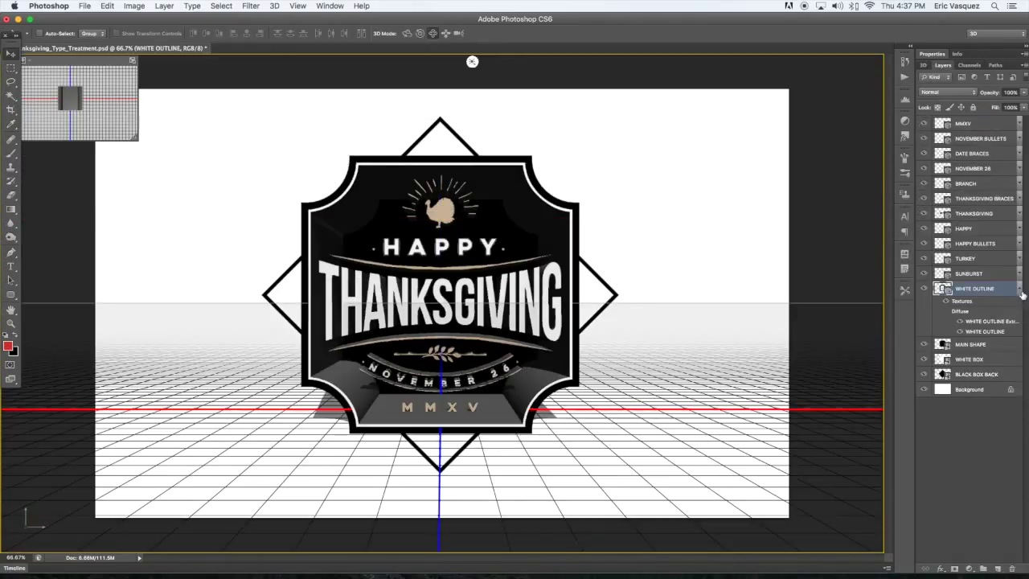
{"action": "left_click", "coordinate": [1019, 289]}
Step: Create a new 3D extrusion from the MAIN SHAPE layer and collapse its texture entries in the layer list
{"action": "left_click", "coordinate": [985, 305]}
{"action": "right_click", "coordinate": [981, 304]}
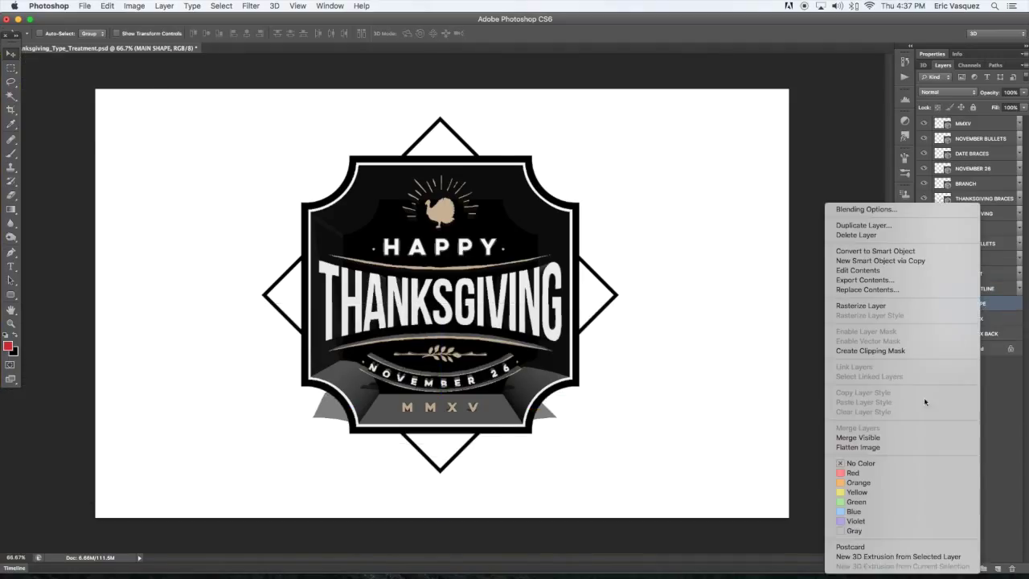
{"action": "left_click", "coordinate": [876, 557]}
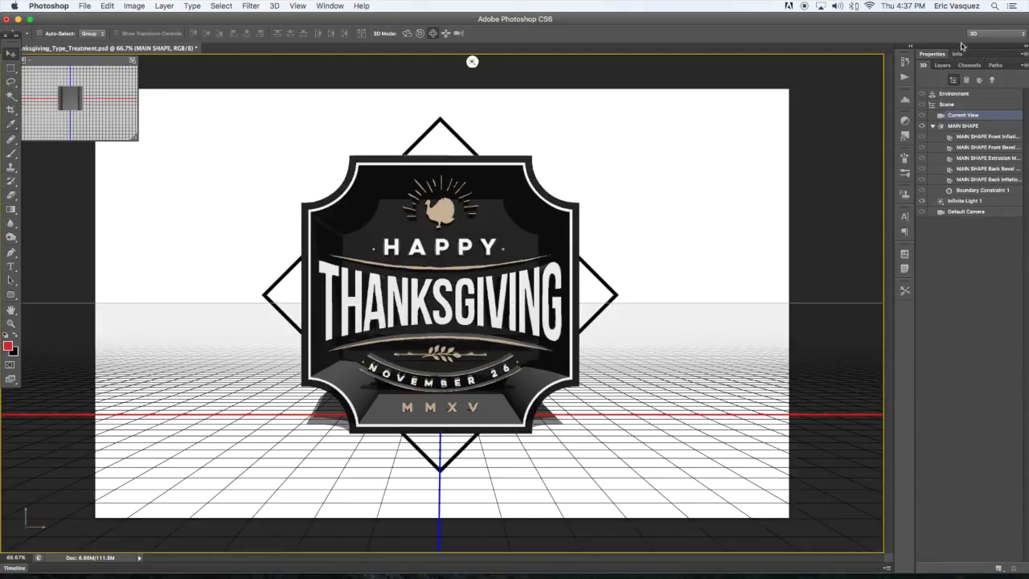
{"action": "left_click", "coordinate": [942, 65]}
{"action": "left_click", "coordinate": [1020, 306]}
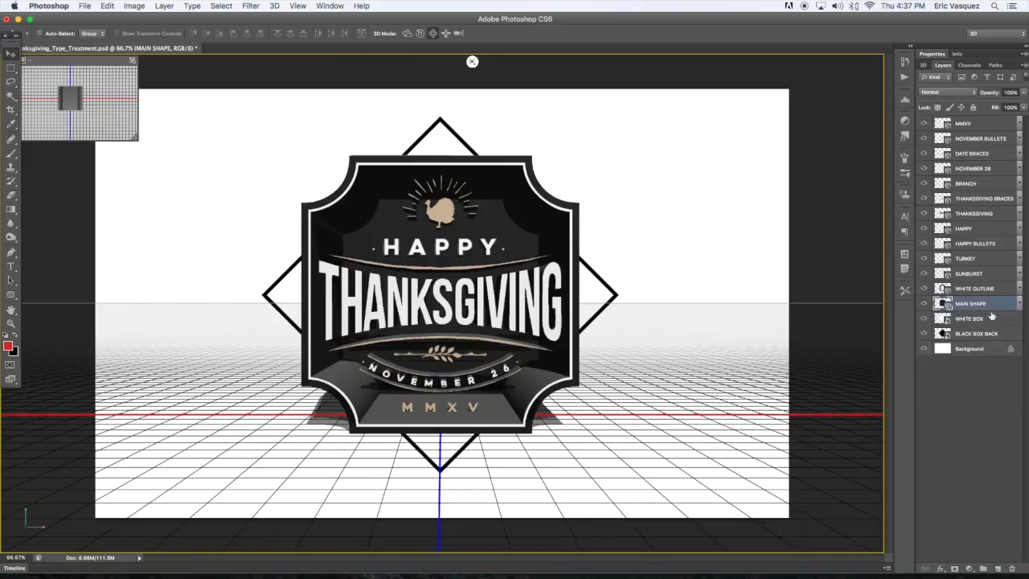
Step: Create a new 3D extrusion from the WHITE BOX layer and collapse its texture entries in the layer list
{"action": "left_click", "coordinate": [991, 318]}
{"action": "right_click", "coordinate": [993, 320]}
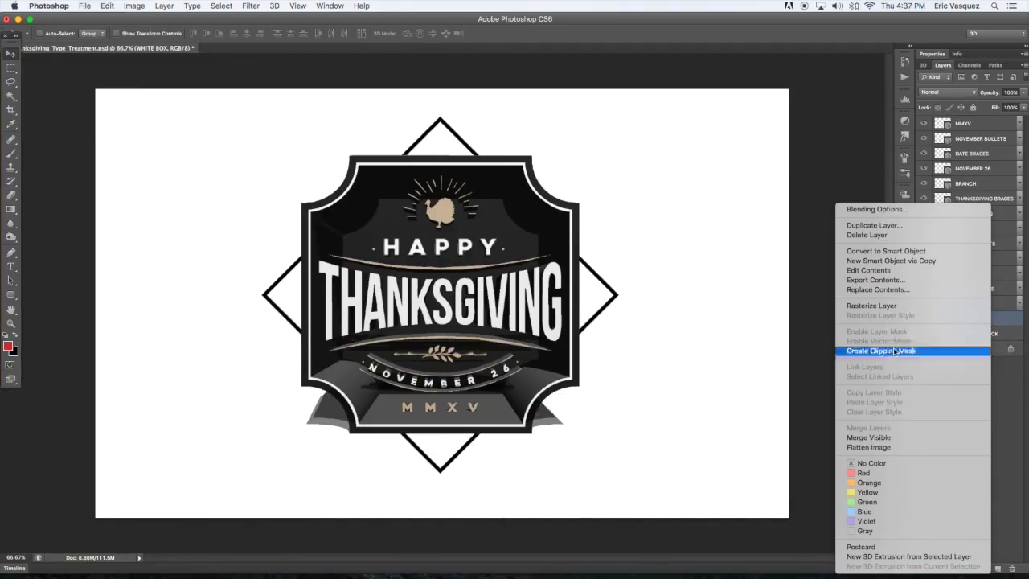
{"action": "left_click", "coordinate": [908, 556]}
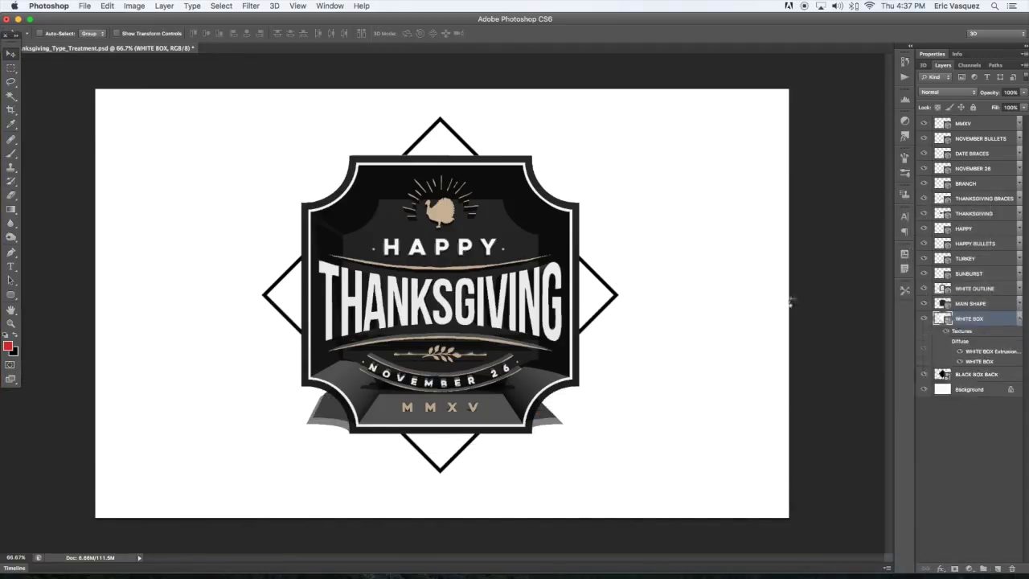
{"action": "left_click", "coordinate": [947, 66]}
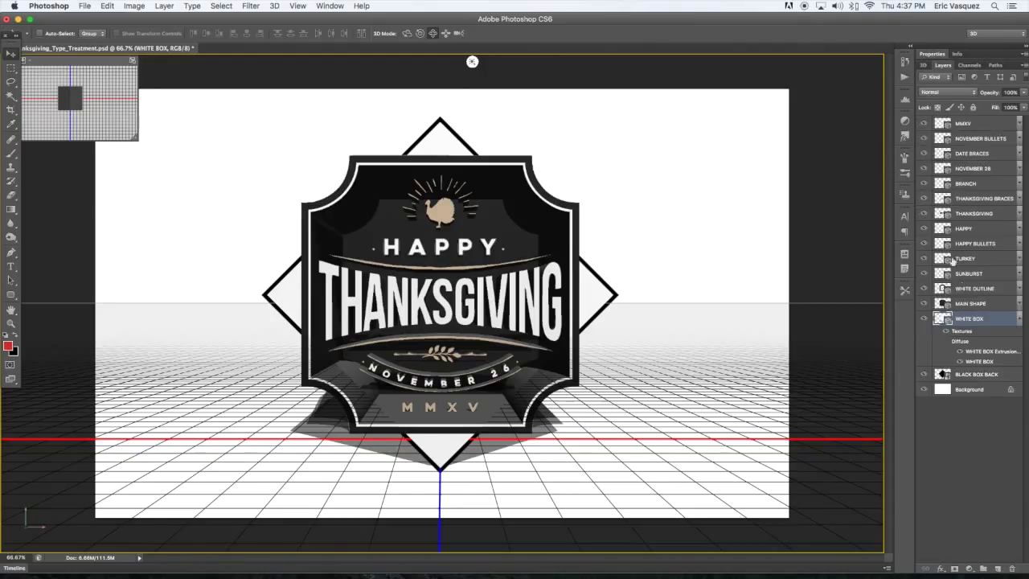
{"action": "left_click", "coordinate": [1021, 319]}
Step: Create a new 3D extrusion from the BLACK BOX BACK layer and collapse its texture entries in the layer list
{"action": "left_click", "coordinate": [985, 334]}
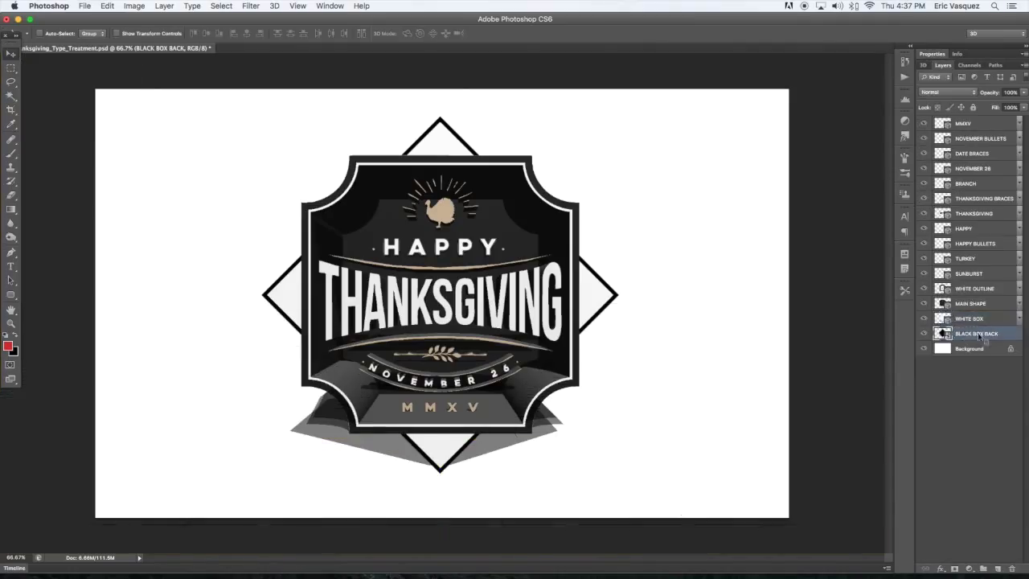
{"action": "right_click", "coordinate": [988, 334]}
{"action": "left_click", "coordinate": [902, 557]}
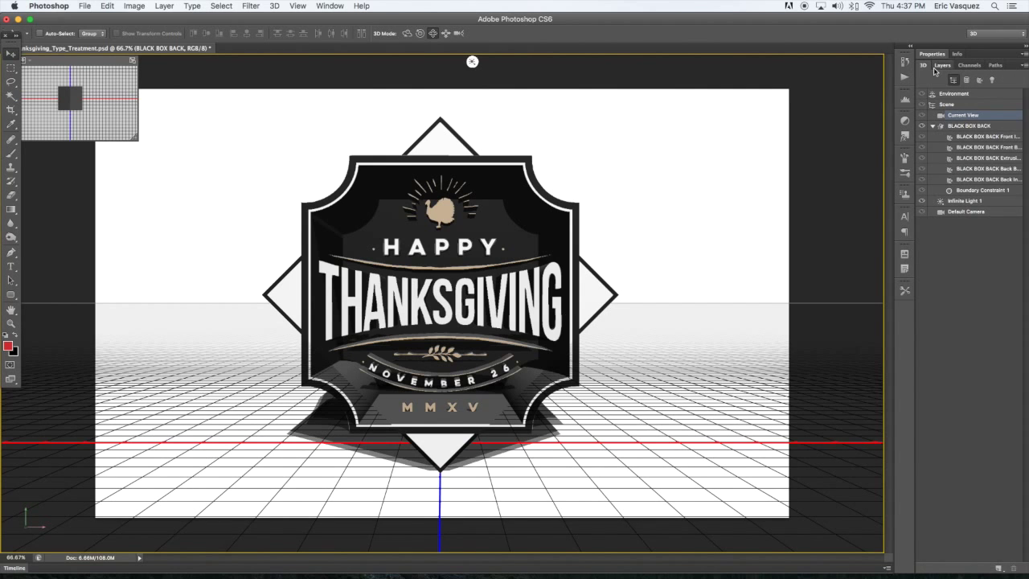
{"action": "left_click", "coordinate": [943, 65]}
{"action": "left_click", "coordinate": [1020, 334]}
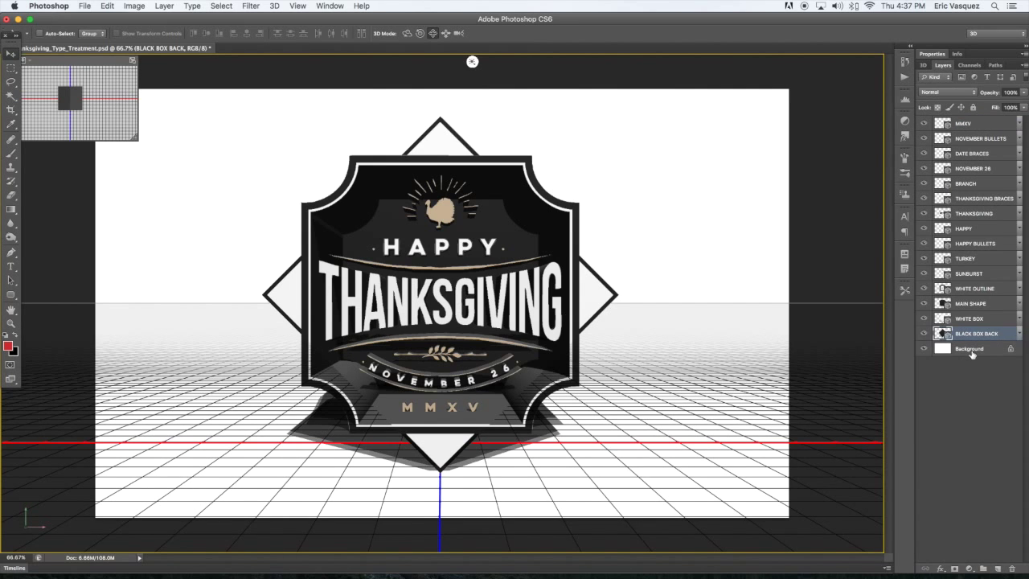
Step: Convert the Background layer into a 3D postcard and collapse its mesh and texture entries
{"action": "left_click", "coordinate": [972, 351]}
{"action": "right_click", "coordinate": [982, 351]}
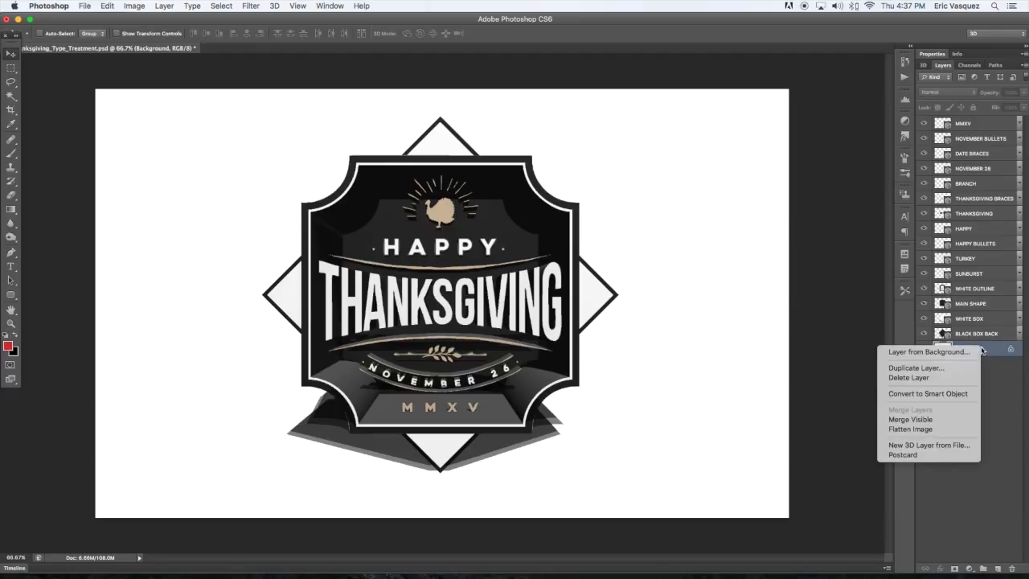
{"action": "left_click", "coordinate": [914, 457]}
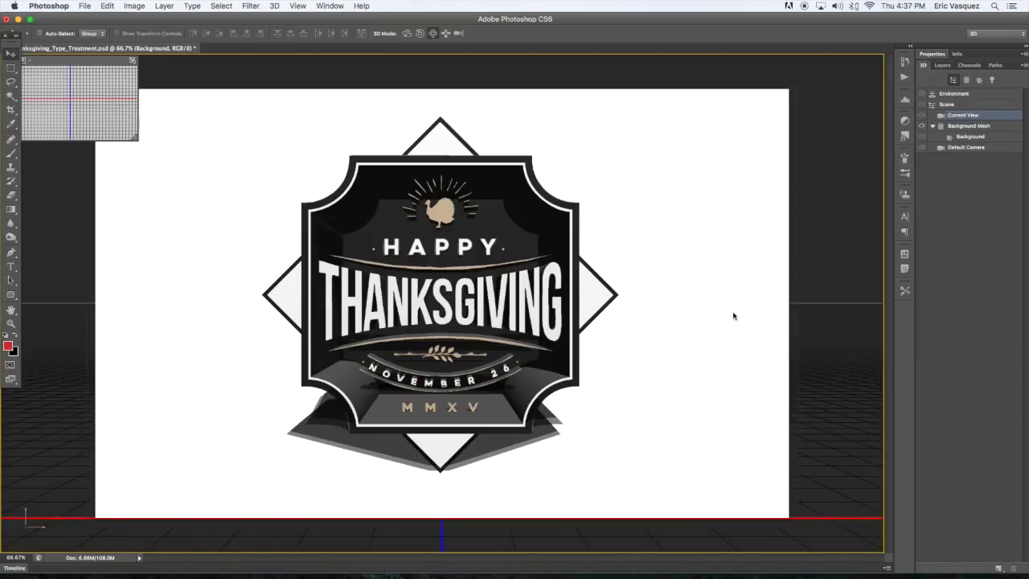
{"action": "left_click", "coordinate": [933, 127]}
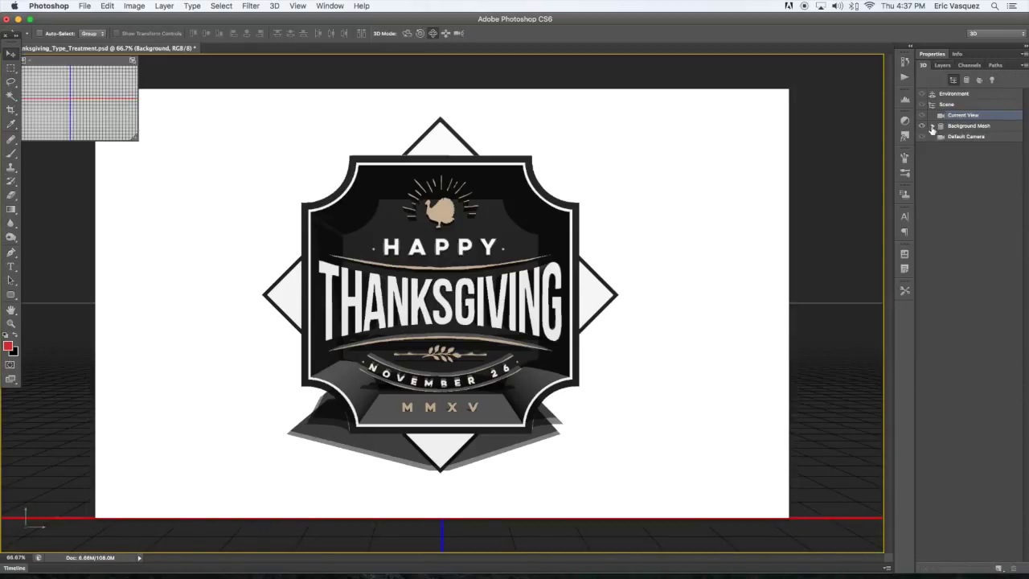
{"action": "left_click", "coordinate": [942, 65]}
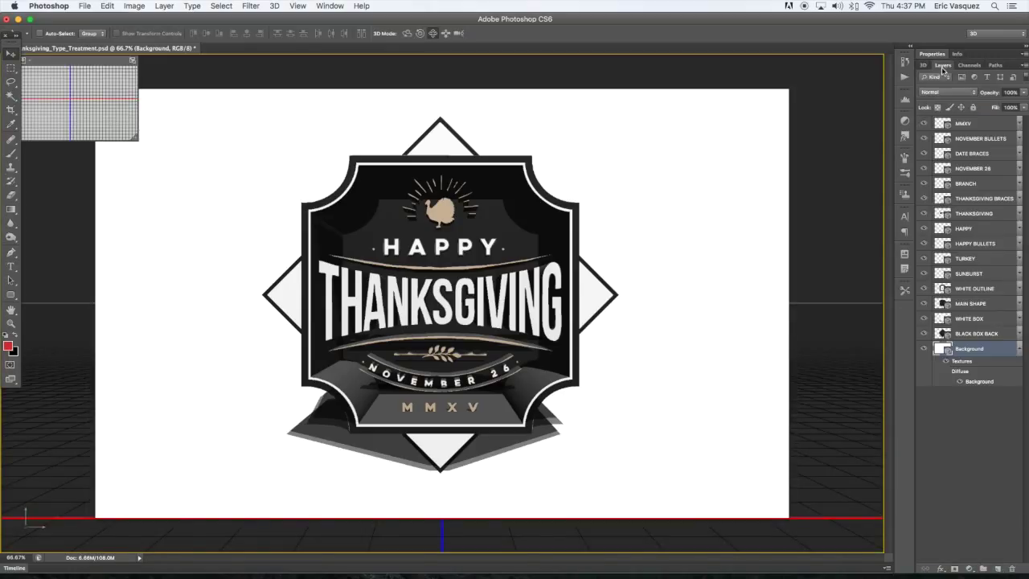
{"action": "left_click", "coordinate": [1020, 351]}
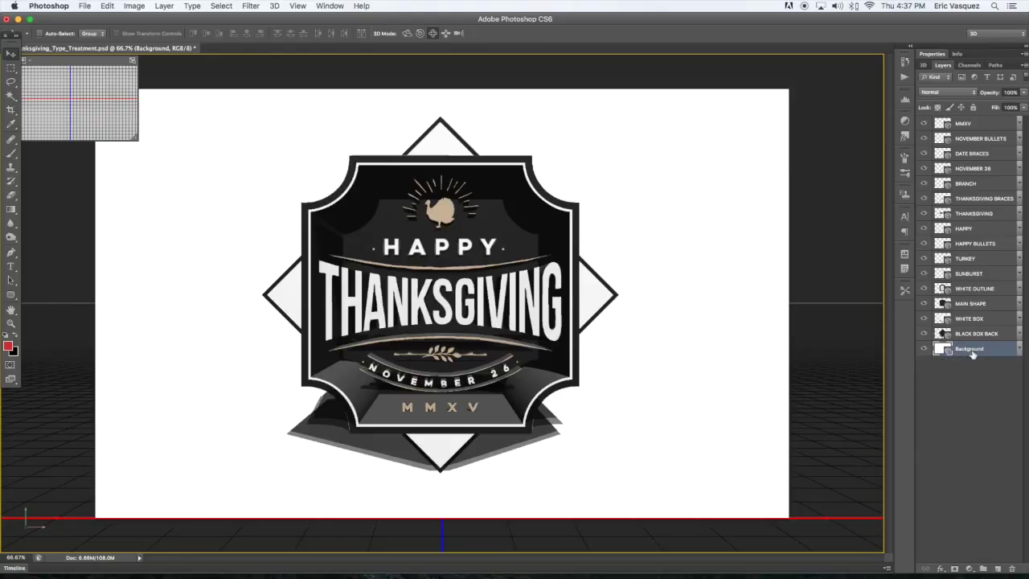
Step: Merge all the 3D layers from Background up to MMXV into a single 3D layer and return to the layer list
{"action": "left_click", "coordinate": [986, 128], "text": "shift"}
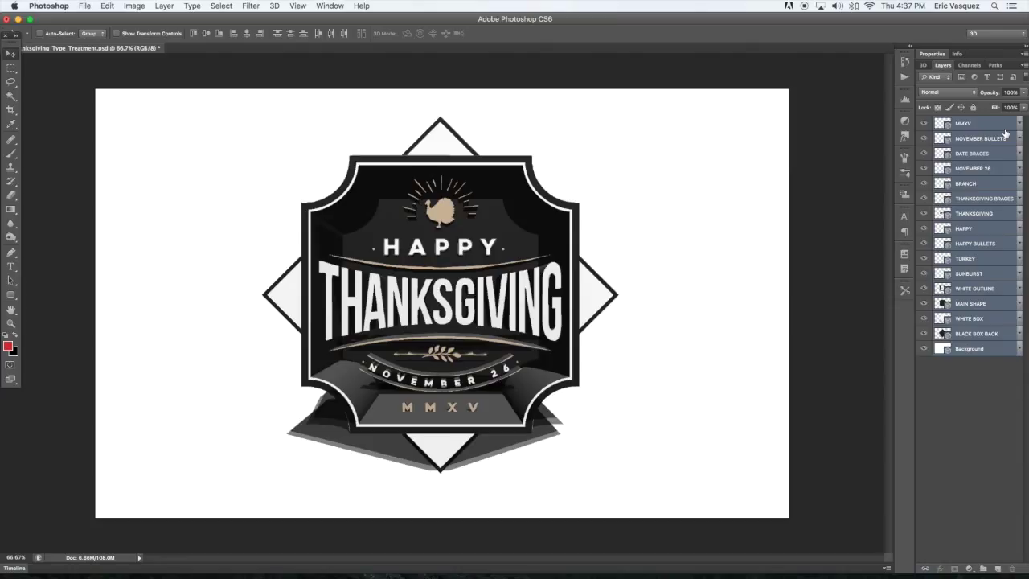
{"action": "key", "text": "super+e"}
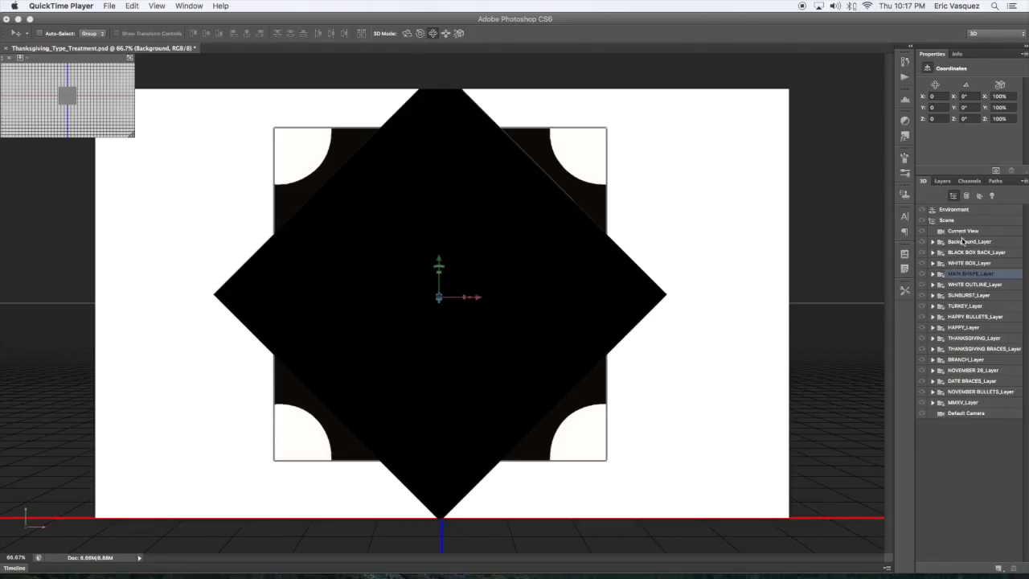
{"action": "left_click", "coordinate": [942, 185]}
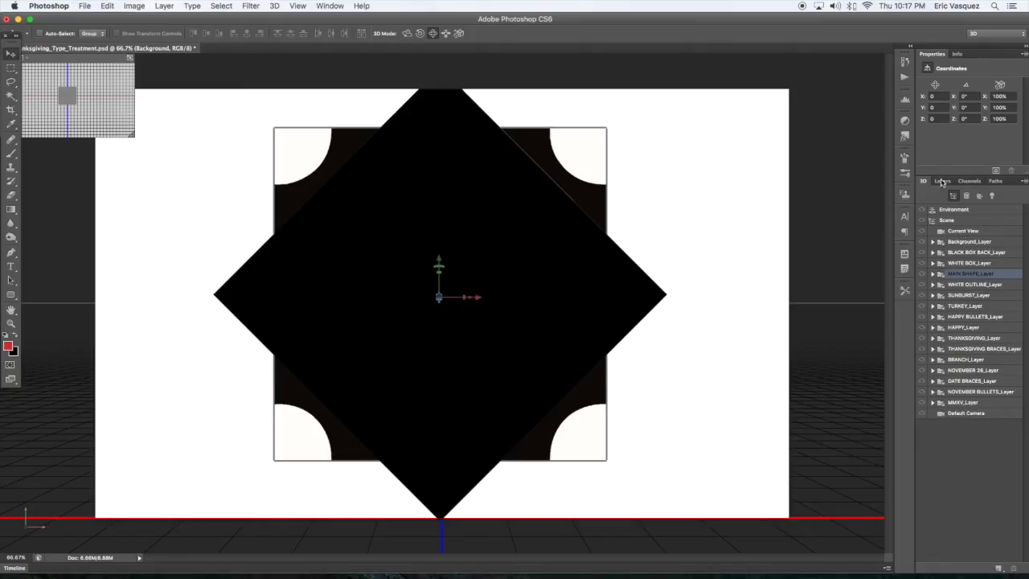
Step: Show the 3D scene's object list and move the WHITE BOX object forward along Z to about 37.7
{"action": "left_click", "coordinate": [942, 181]}
{"action": "left_click", "coordinate": [925, 182]}
{"action": "left_click", "coordinate": [942, 181]}
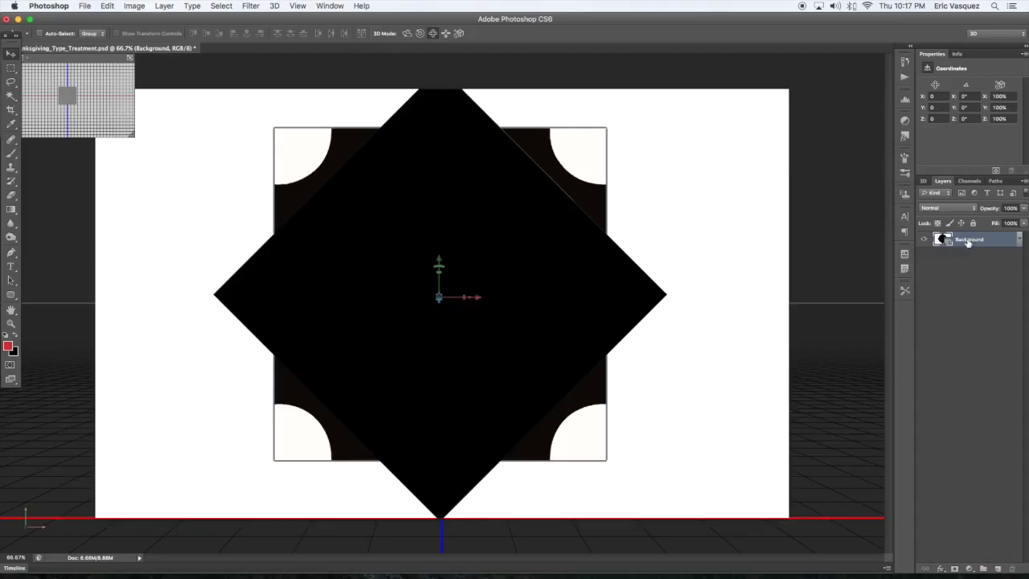
{"action": "left_click", "coordinate": [925, 181]}
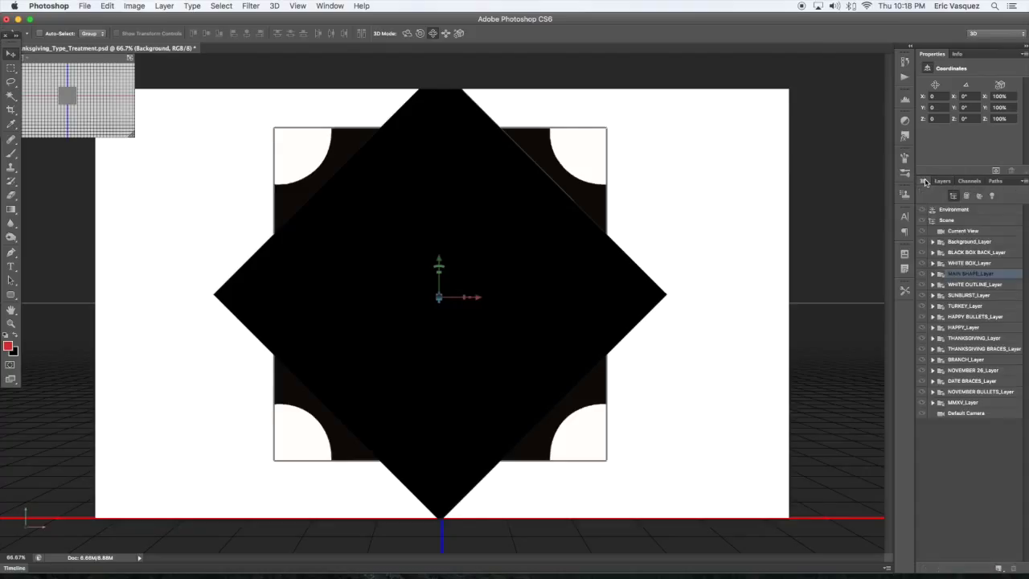
{"action": "left_click", "coordinate": [968, 253]}
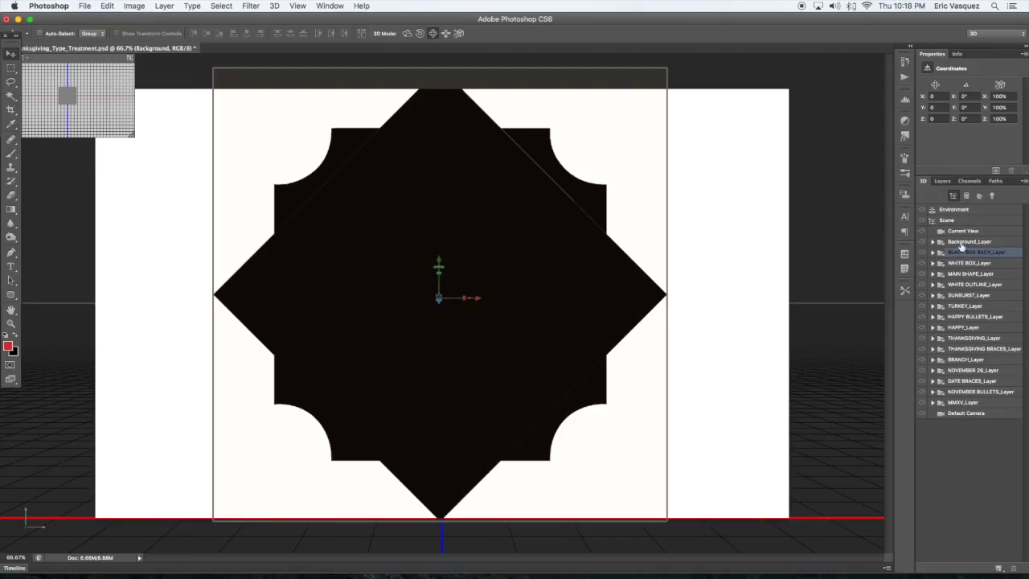
{"action": "left_click", "coordinate": [969, 264]}
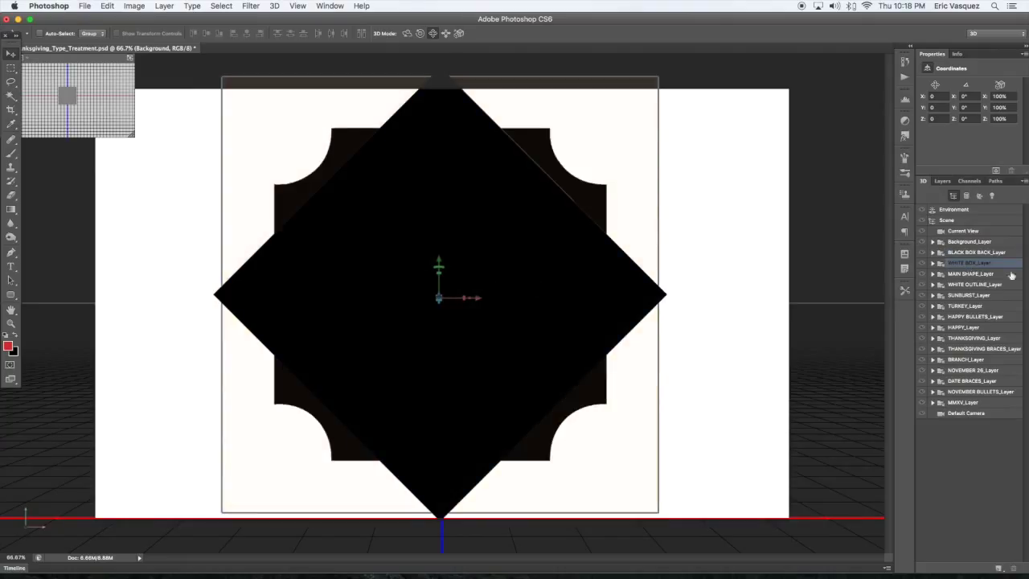
{"action": "mouse_move", "coordinate": [439, 300]}
{"action": "left_mouse_down"}
{"action": "mouse_move", "coordinate": [439, 310]}
{"action": "mouse_move", "coordinate": [441, 293]}
{"action": "left_mouse_up"}
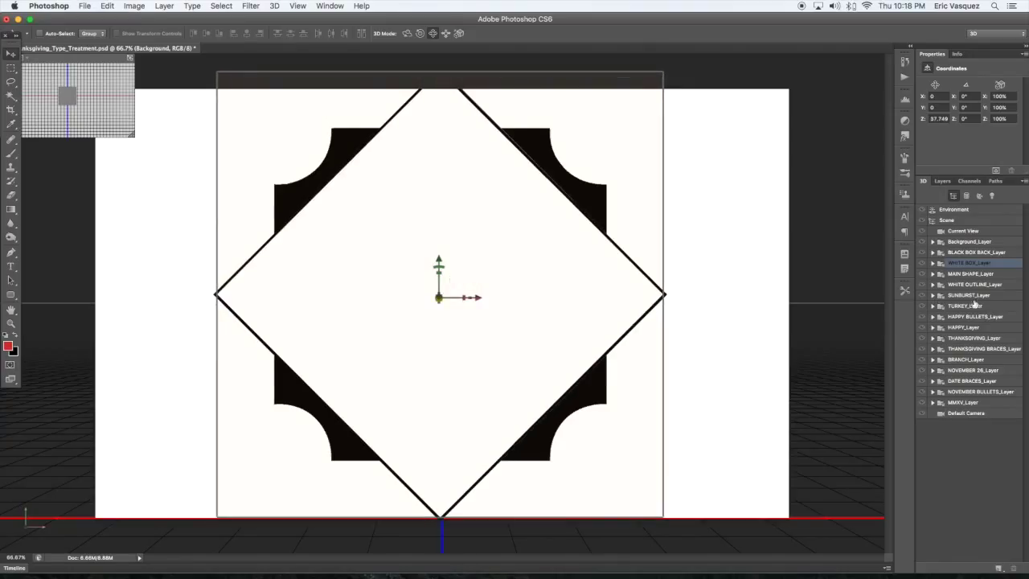
Step: Adjust the stacking of MAIN SHAPE and WHITE OUTLINE along Z, pushing MAIN SHAPE back behind the outline
{"action": "left_click", "coordinate": [989, 274]}
{"action": "left_click", "coordinate": [985, 285]}
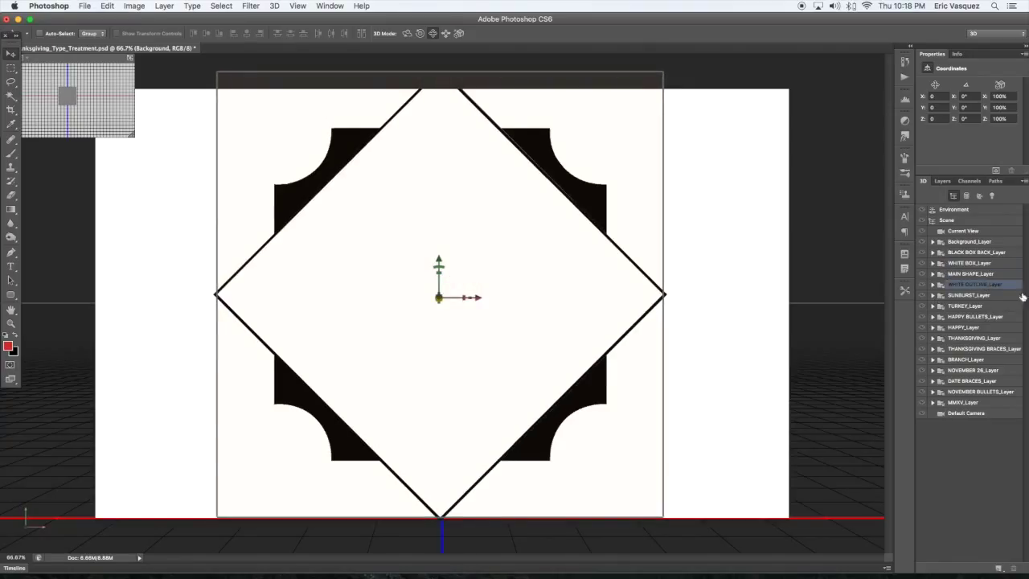
{"action": "left_click", "coordinate": [976, 274]}
{"action": "left_click_drag", "start_coordinate": [438, 296], "coordinate": [438, 303]}
Step: Push the BLACK BOX BACK object back along Z until it sits behind the WHITE BOX diamond as a black border
{"action": "left_click", "coordinate": [976, 253]}
{"action": "left_click_drag", "start_coordinate": [438, 298], "coordinate": [440, 312]}
{"action": "left_click", "coordinate": [974, 263]}
{"action": "left_click", "coordinate": [982, 252]}
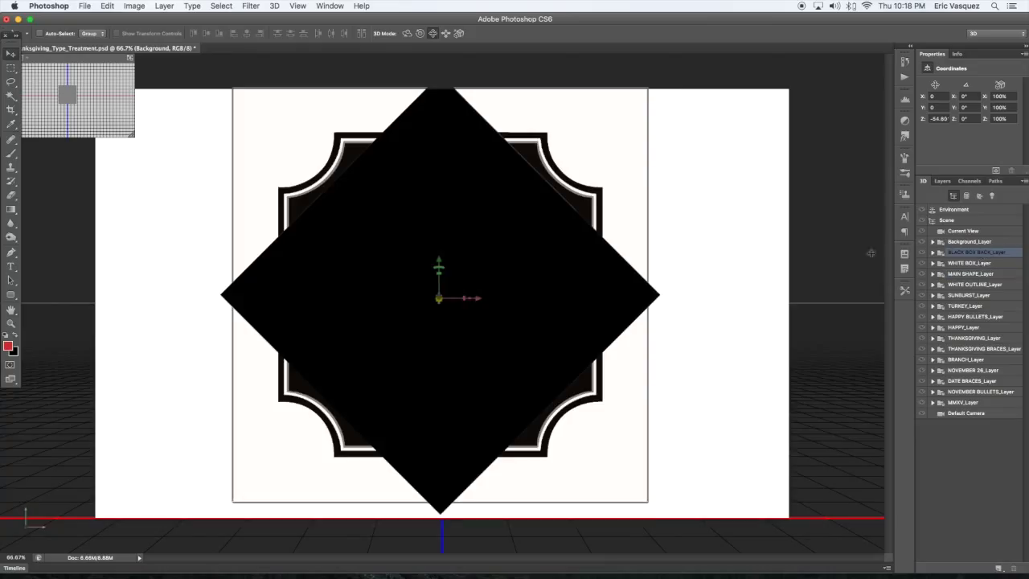
{"action": "mouse_move", "coordinate": [439, 301]}
{"action": "left_mouse_down"}
{"action": "mouse_move", "coordinate": [439, 312]}
{"action": "mouse_move", "coordinate": [439, 300]}
{"action": "left_mouse_up"}
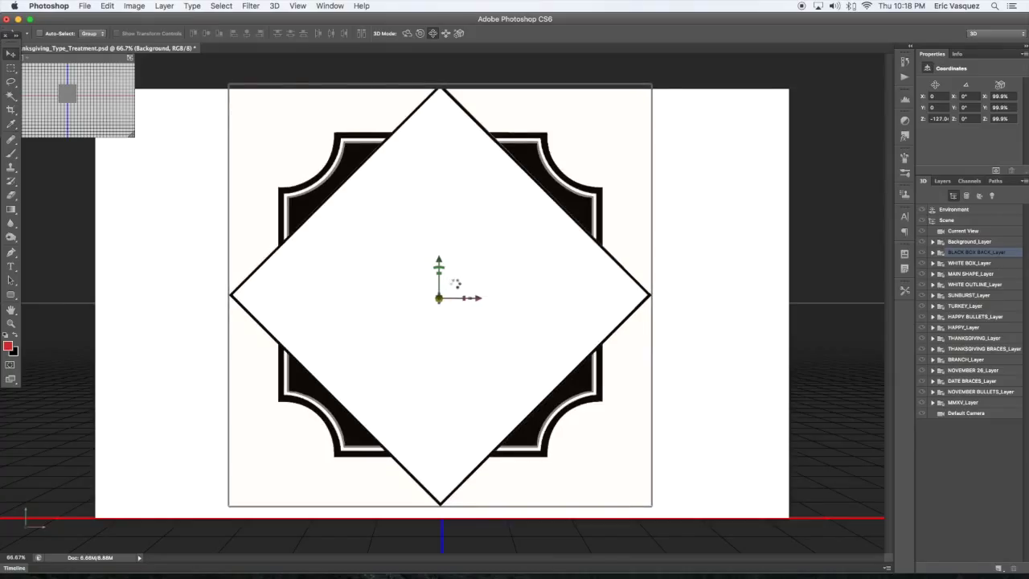
Step: Move MAIN SHAPE forward along Z to about 12 and the SUNBURST object to about 9.8
{"action": "left_click", "coordinate": [970, 273]}
{"action": "mouse_move", "coordinate": [438, 299]}
{"action": "left_mouse_down"}
{"action": "mouse_move", "coordinate": [437, 317]}
{"action": "mouse_move", "coordinate": [441, 286]}
{"action": "left_mouse_up"}
{"action": "left_click", "coordinate": [974, 285]}
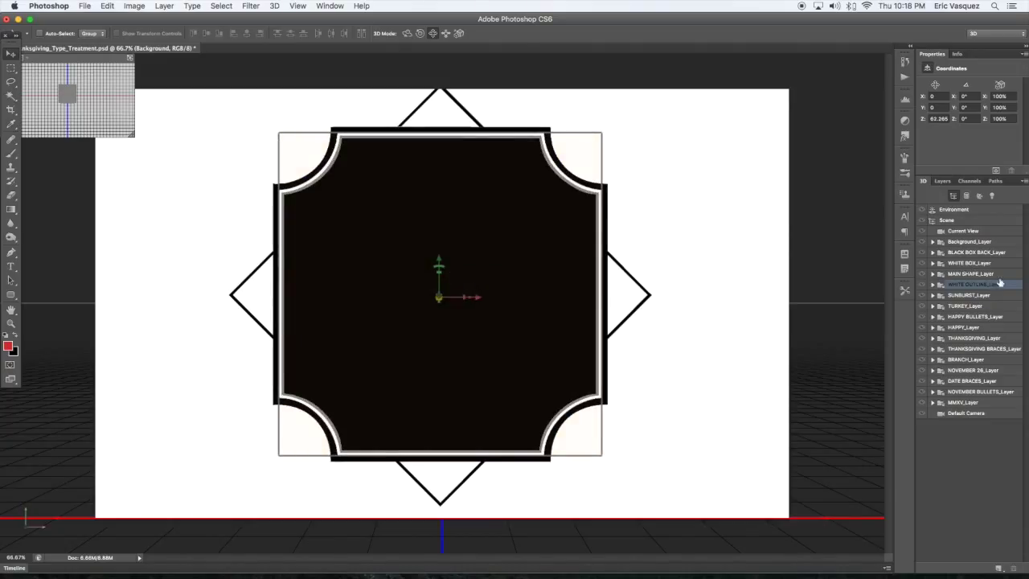
{"action": "left_click", "coordinate": [983, 296]}
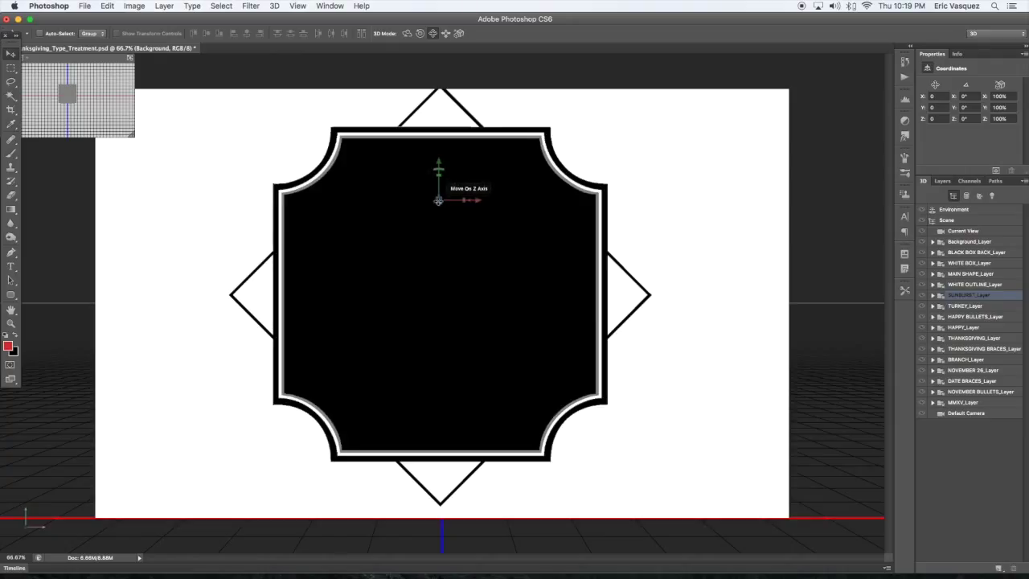
{"action": "mouse_move", "coordinate": [437, 201]}
{"action": "left_mouse_down"}
{"action": "mouse_move", "coordinate": [455, 310]}
{"action": "mouse_move", "coordinate": [438, 139]}
{"action": "mouse_move", "coordinate": [445, 199]}
{"action": "left_mouse_up"}
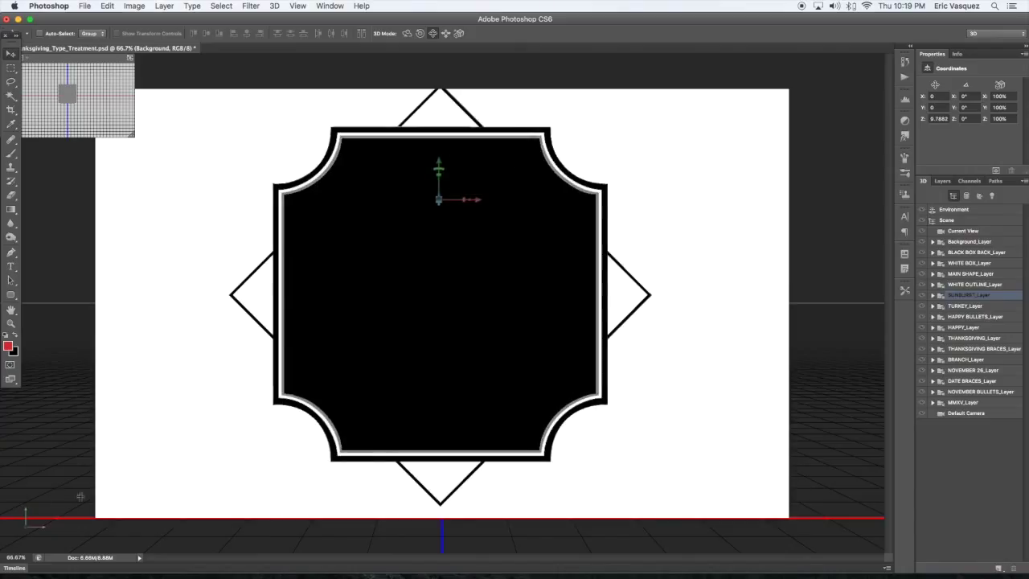
Step: Switch the 3D camera to the orthographic Left view and enlarge the view to 200%
{"action": "left_click", "coordinate": [42, 512]}
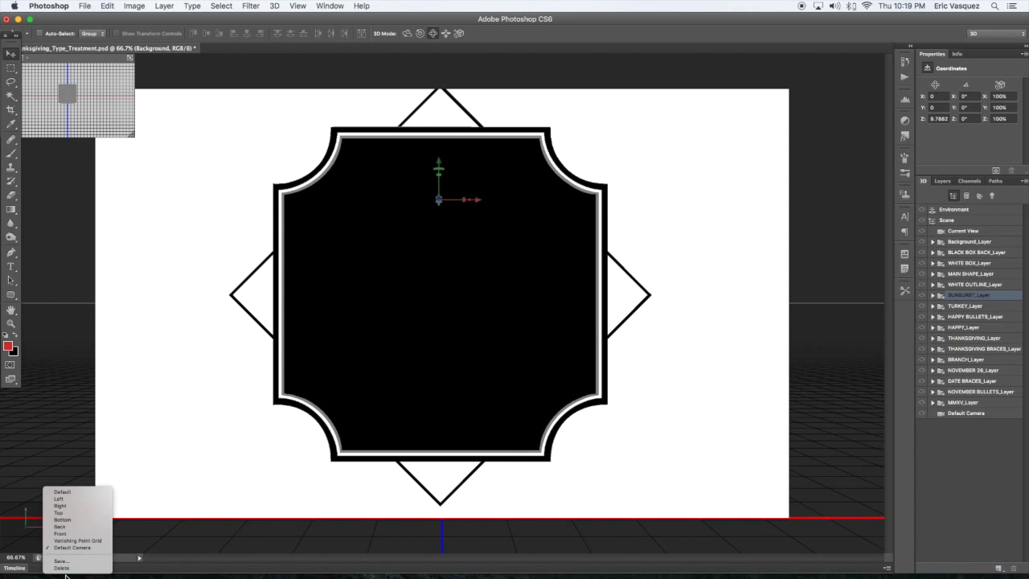
{"action": "left_click", "coordinate": [62, 492]}
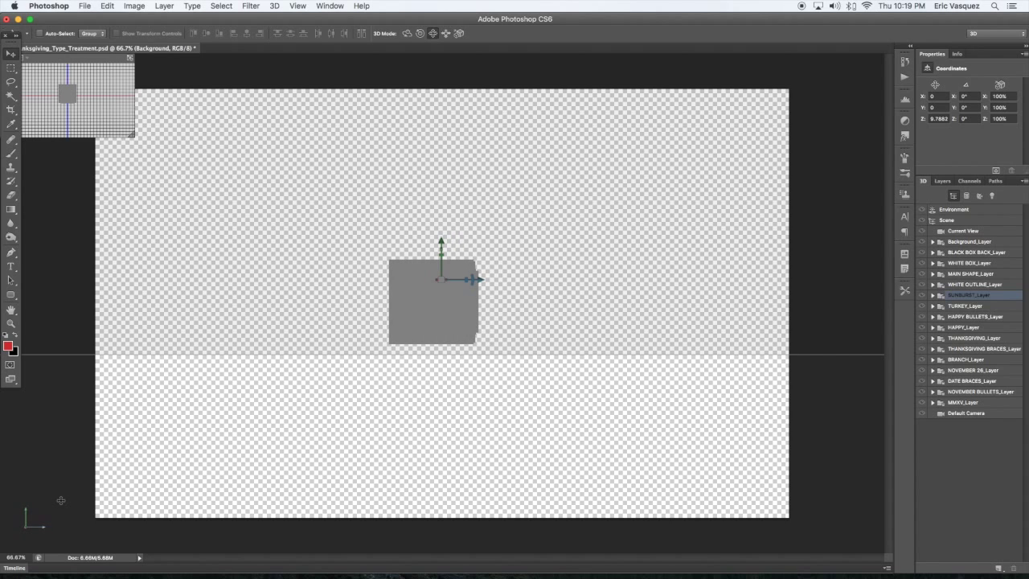
{"action": "key", "text": "super+equal"}
{"action": "key", "text": "super+equal"}
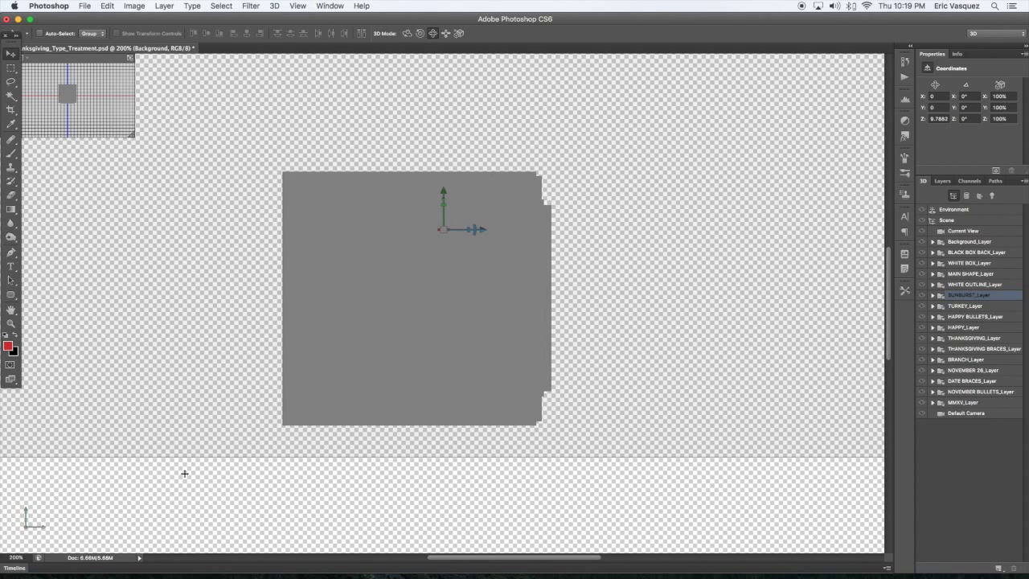
Step: Identify the MAIN SHAPE and BLACK BOX BACK blocks in the side view and collapse their expanded entries in the scene list
{"action": "left_click", "coordinate": [479, 230]}
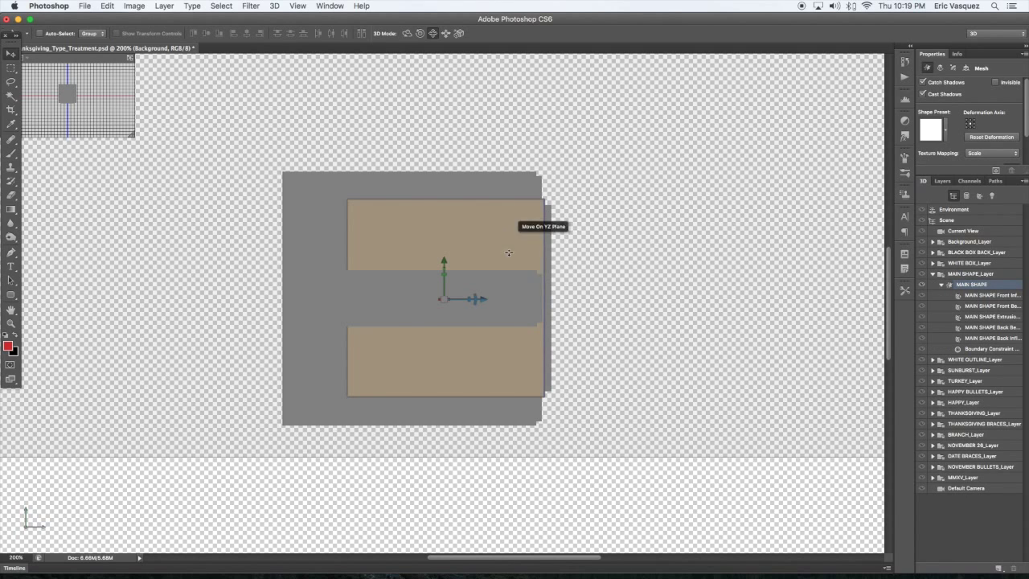
{"action": "left_click", "coordinate": [972, 252]}
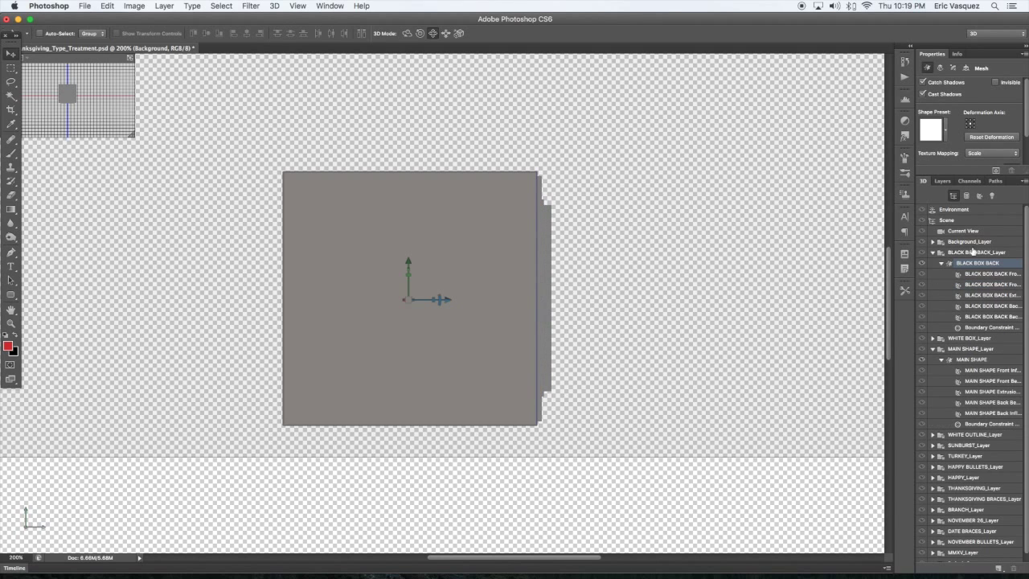
{"action": "left_click", "coordinate": [932, 253]}
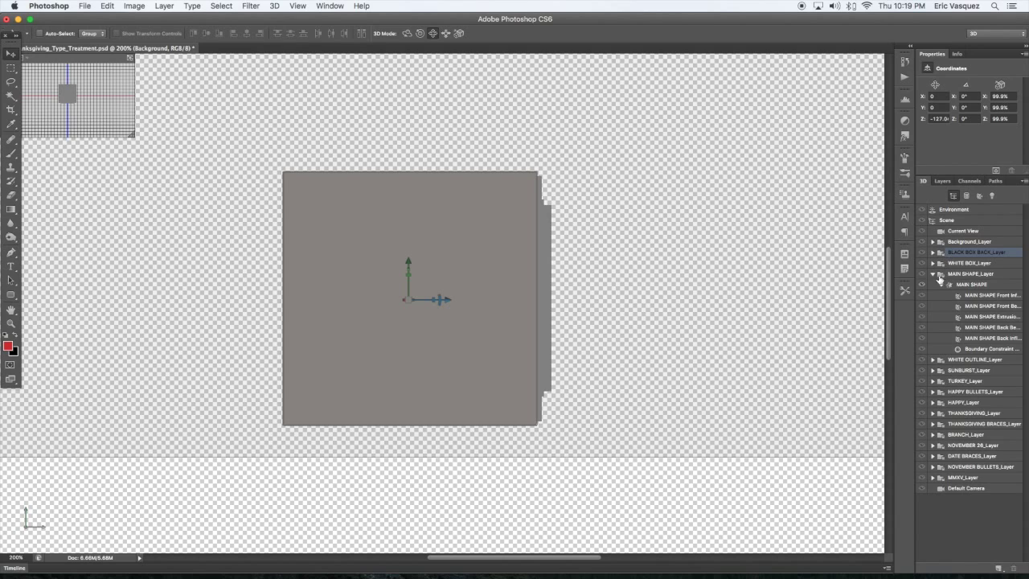
{"action": "left_click", "coordinate": [933, 274]}
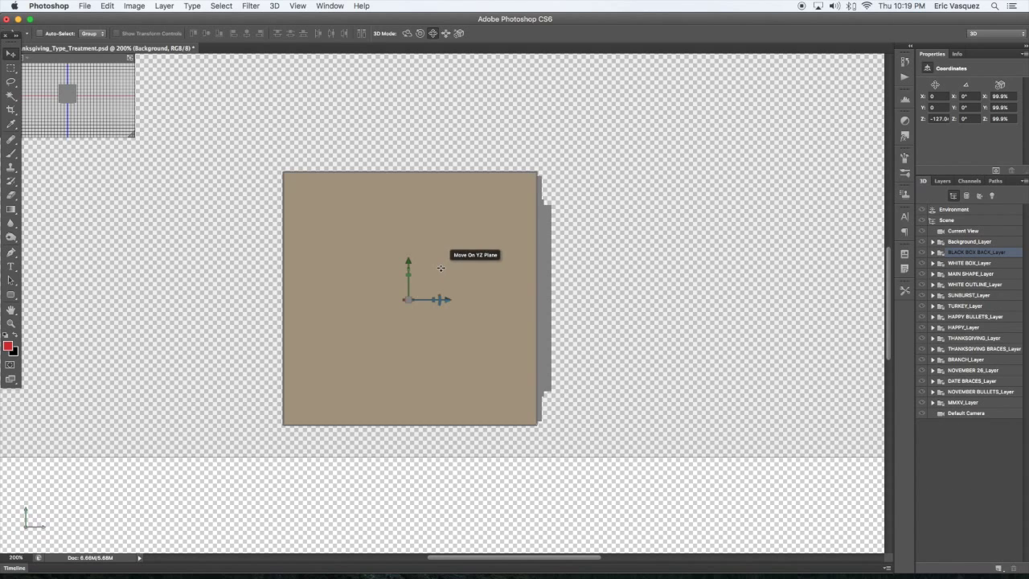
{"action": "left_click", "coordinate": [441, 267]}
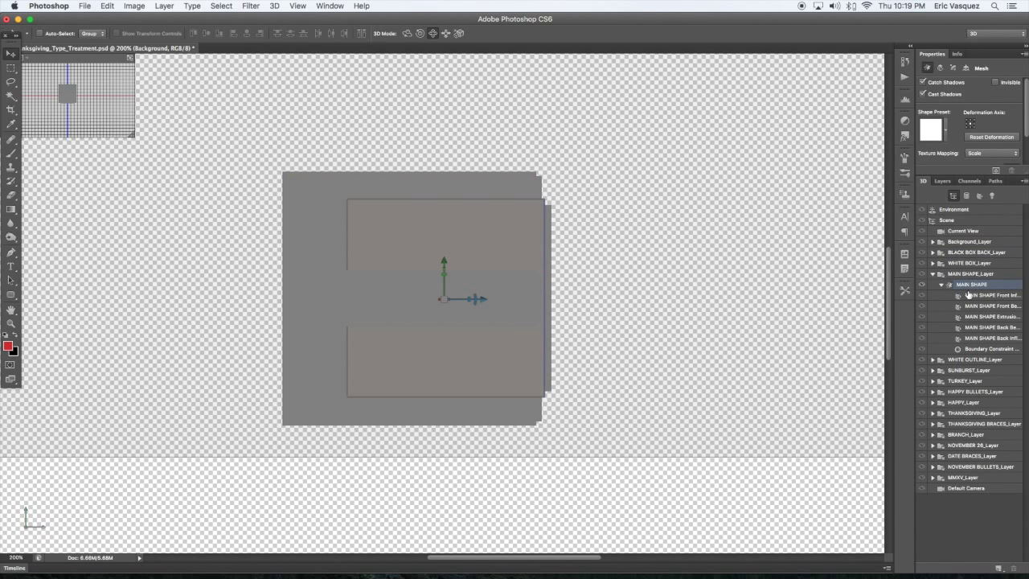
{"action": "left_click", "coordinate": [942, 285]}
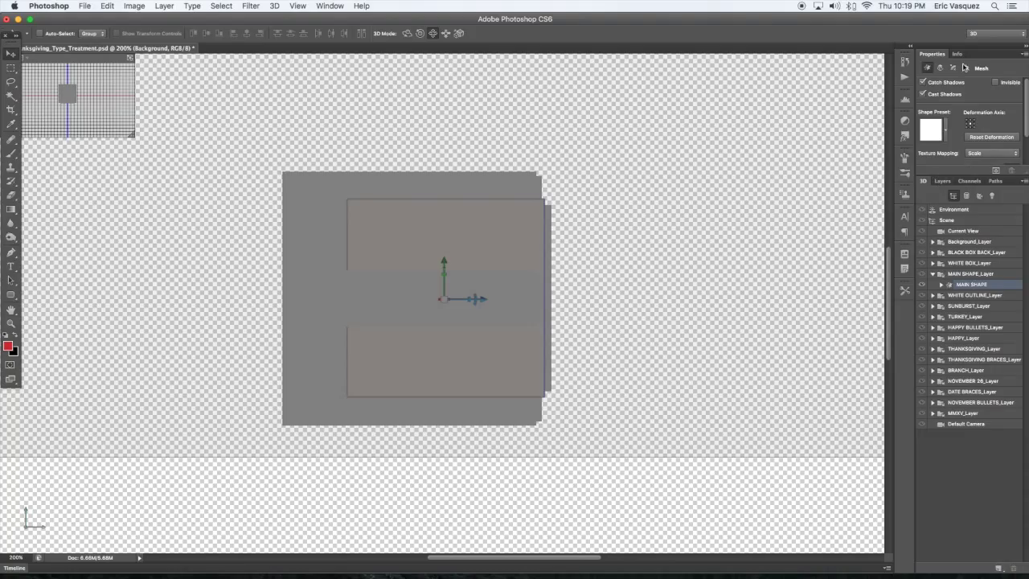
{"action": "left_click", "coordinate": [973, 275]}
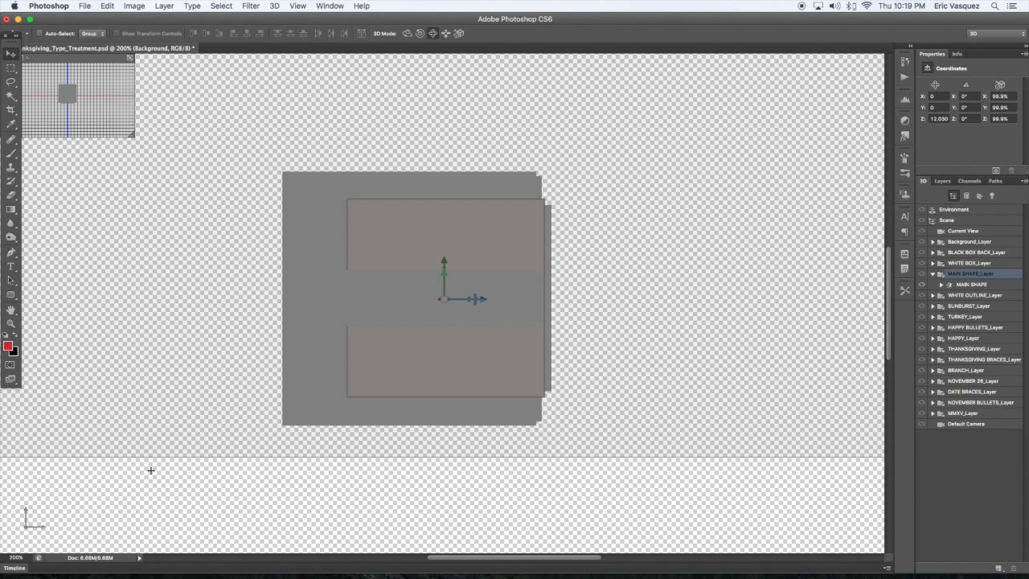
Step: Reduce the extrusion depth of BLACK BOX BACK to 99 and thin MAIN SHAPE down to a narrow slab
{"action": "left_click", "coordinate": [466, 315]}
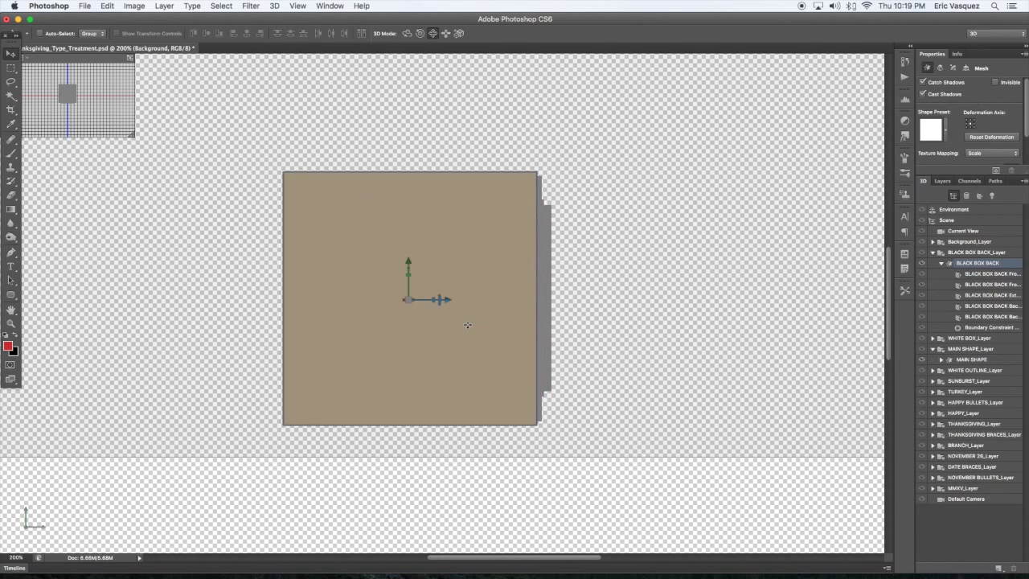
{"action": "left_click_drag", "start_coordinate": [1024, 141], "coordinate": [973, 141]}
{"action": "left_click", "coordinate": [435, 223]}
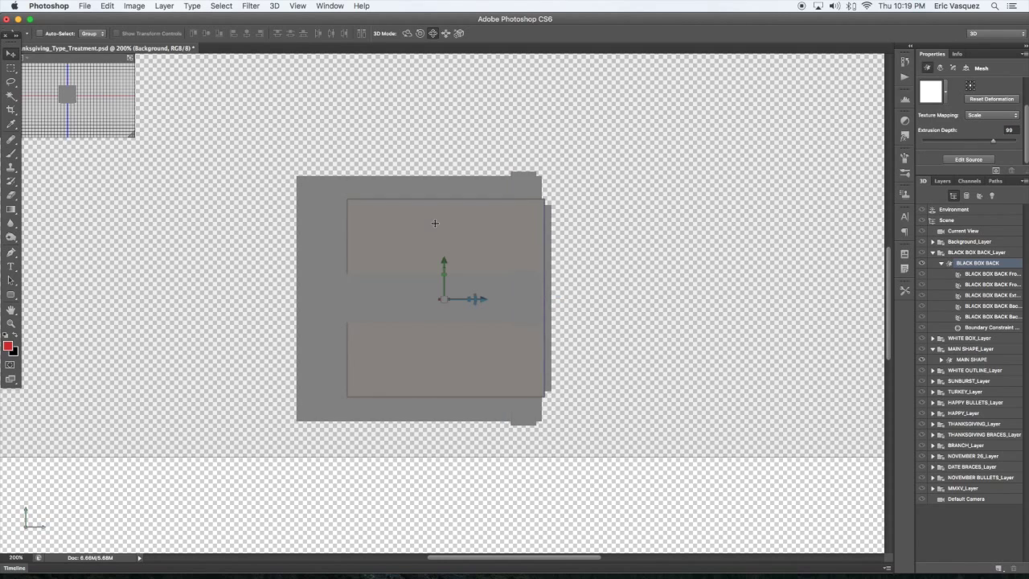
{"action": "left_click_drag", "start_coordinate": [996, 143], "coordinate": [971, 141]}
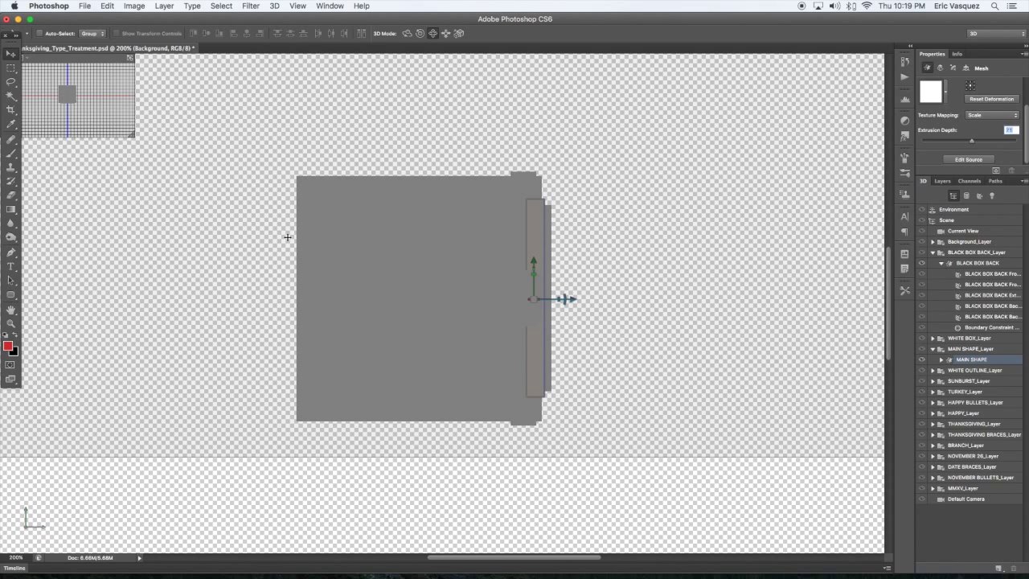
Step: Reduce the extrusion depths of WHITE BOX and WHITE OUTLINE to thin slabs matching the other badge shapes
{"action": "left_click", "coordinate": [345, 230]}
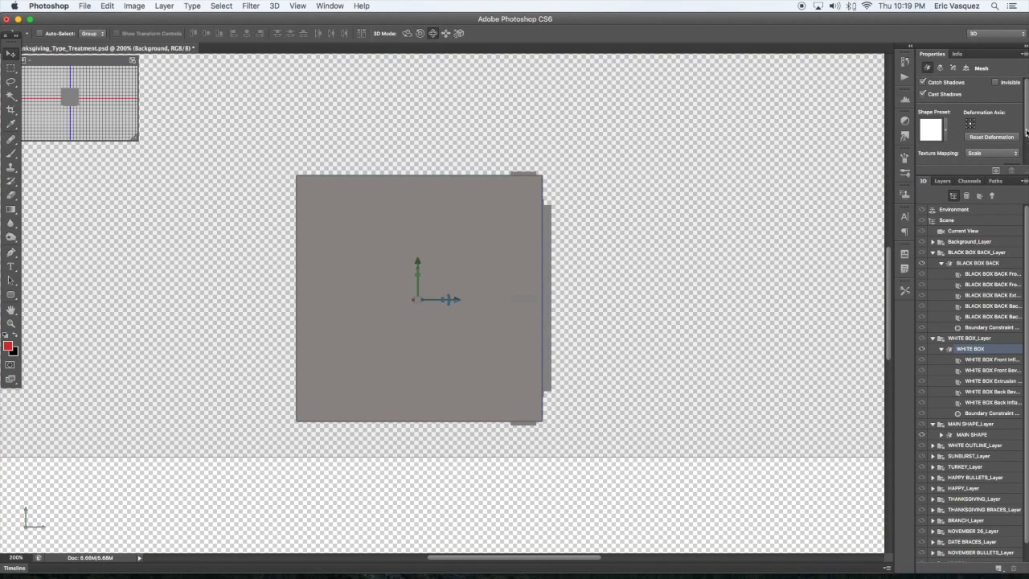
{"action": "scroll", "coordinate": [1026, 131], "scroll_direction": "down", "scroll_amount": 2}
{"action": "left_click_drag", "start_coordinate": [996, 142], "coordinate": [976, 141]}
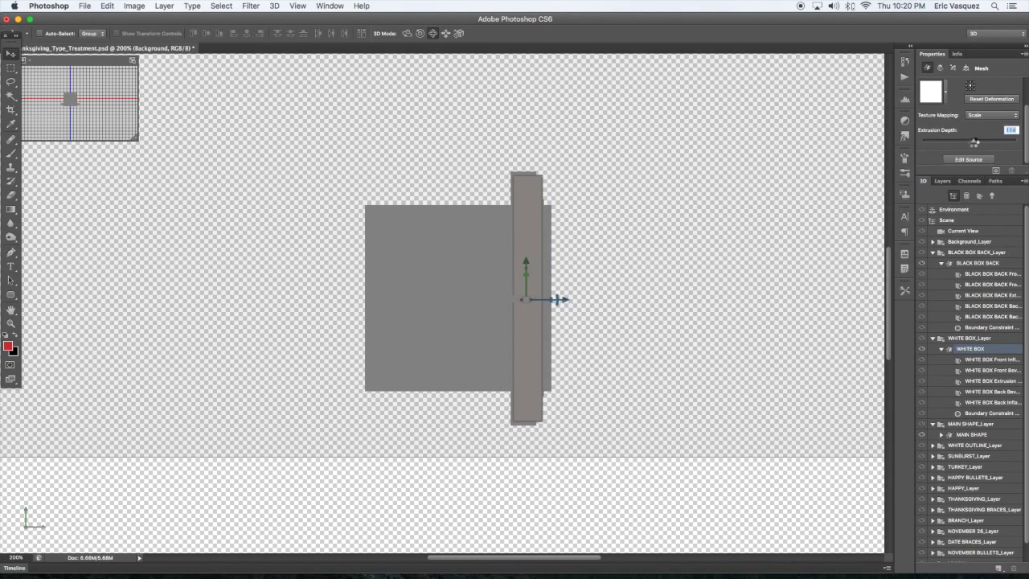
{"action": "left_click", "coordinate": [443, 299]}
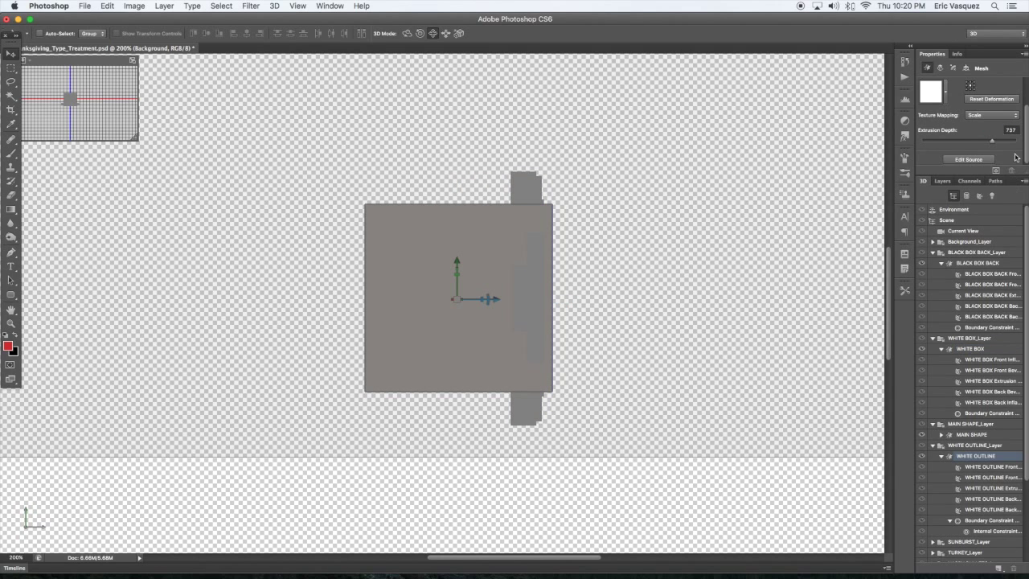
{"action": "left_click_drag", "start_coordinate": [991, 143], "coordinate": [969, 141]}
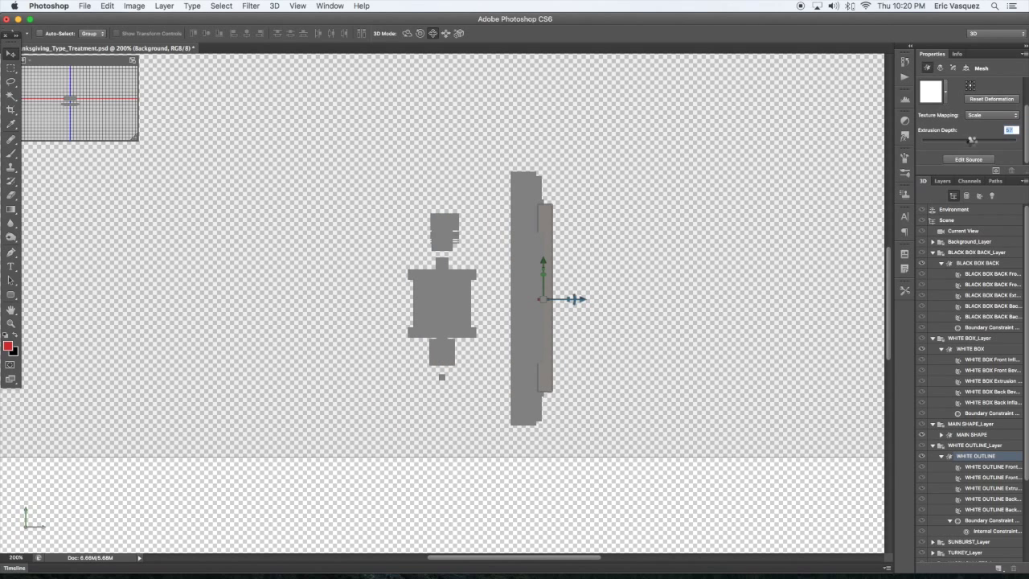
Step: Move the turkey, the sunburst and the small piece below them forward along Z onto the front of the badge slabs
{"action": "left_click", "coordinate": [445, 233]}
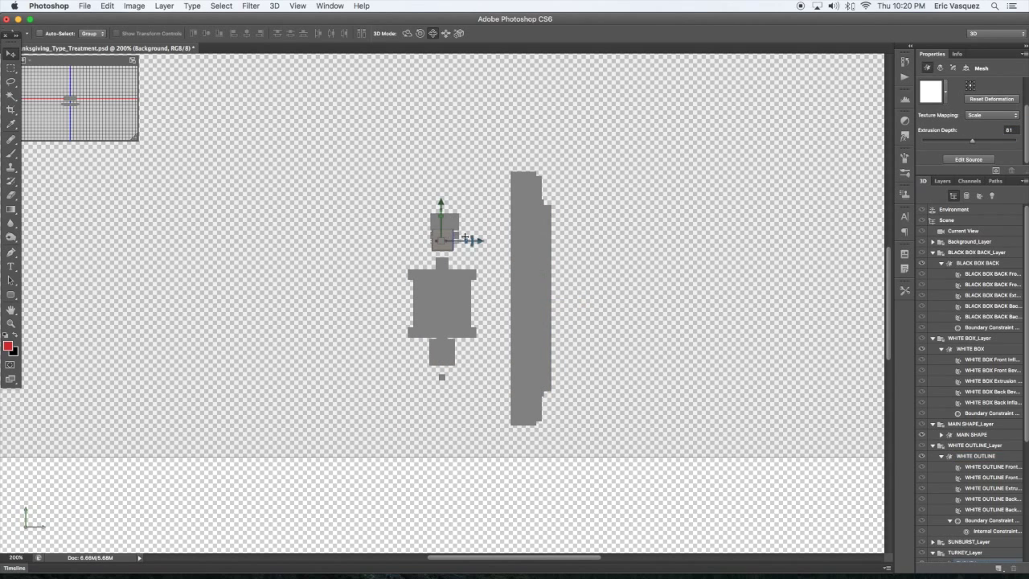
{"action": "left_click_drag", "start_coordinate": [461, 240], "coordinate": [589, 239]}
{"action": "left_click", "coordinate": [443, 218]}
{"action": "left_click_drag", "start_coordinate": [476, 229], "coordinate": [586, 229]}
{"action": "left_click", "coordinate": [442, 262]}
{"action": "left_click_drag", "start_coordinate": [472, 264], "coordinate": [583, 263]}
Step: Move the large central block and its surrounding braces forward along Z to the front of the badge slabs
{"action": "left_click", "coordinate": [443, 298]}
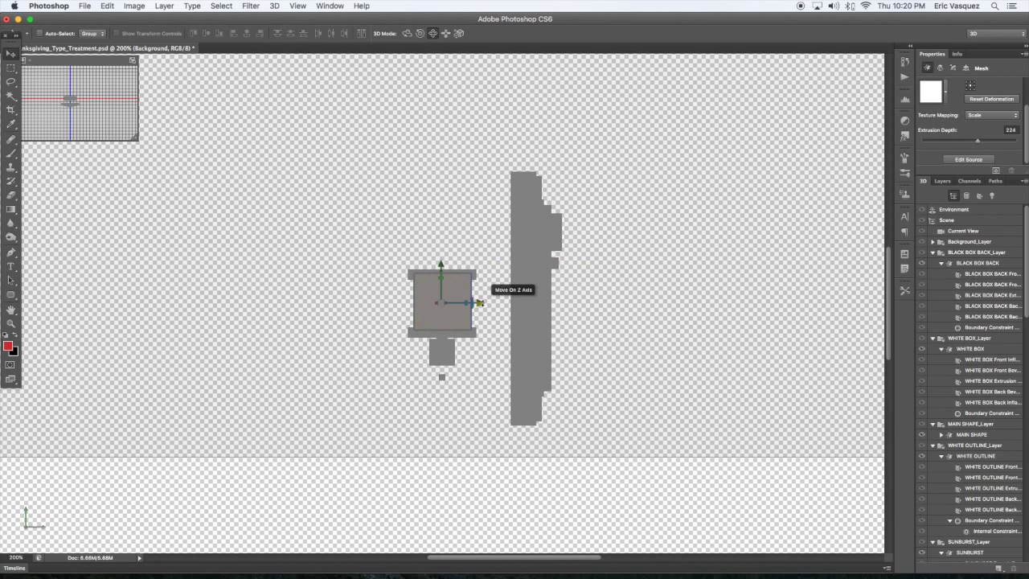
{"action": "left_click_drag", "start_coordinate": [479, 302], "coordinate": [575, 304]}
{"action": "left_click", "coordinate": [462, 274]}
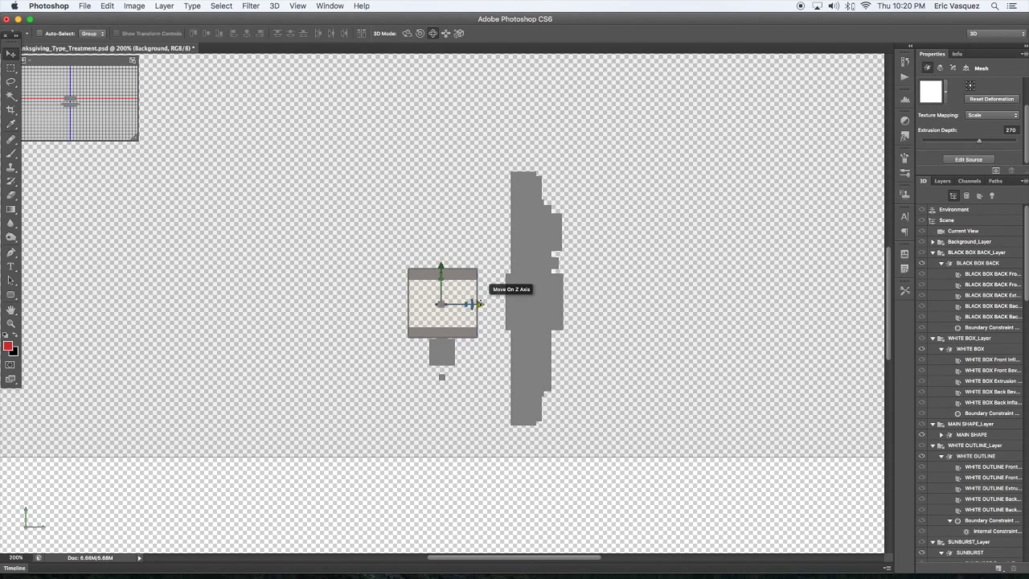
{"action": "left_click_drag", "start_coordinate": [479, 303], "coordinate": [566, 304]}
{"action": "left_click", "coordinate": [441, 264]}
{"action": "left_click_drag", "start_coordinate": [481, 264], "coordinate": [596, 266]}
Step: Move the date braces and the NOVEMBER 26 lettering forward along Z to the front of the badge slabs
{"action": "left_click", "coordinate": [449, 354]}
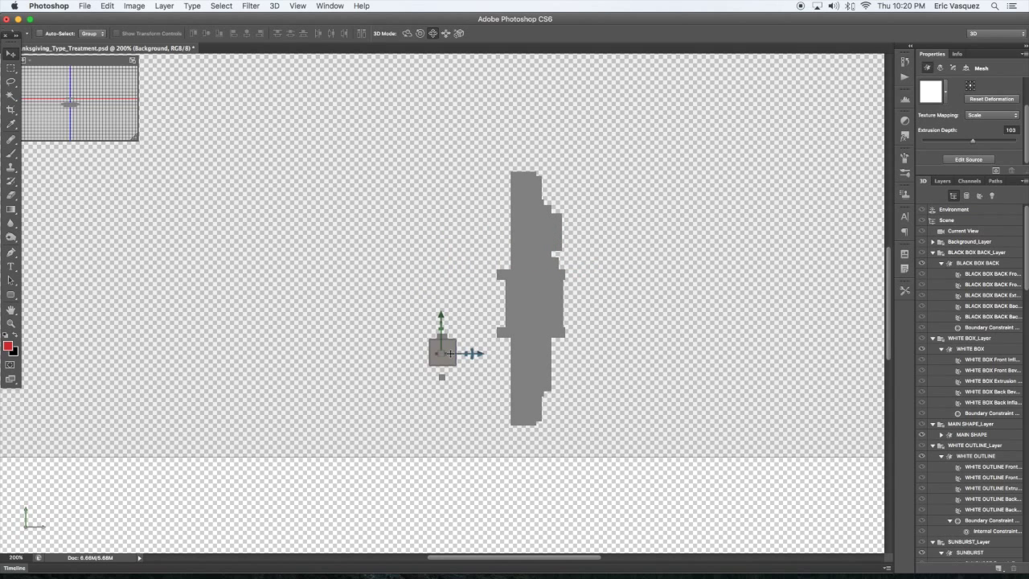
{"action": "left_click", "coordinate": [481, 354]}
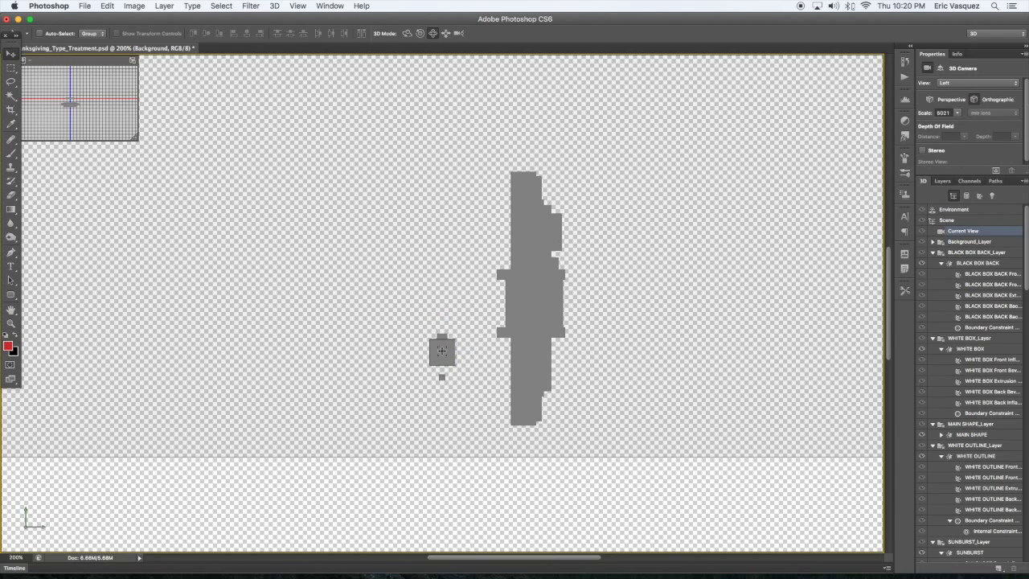
{"action": "left_click", "coordinate": [443, 351]}
{"action": "left_click_drag", "start_coordinate": [469, 353], "coordinate": [605, 354]}
{"action": "left_click", "coordinate": [446, 356]}
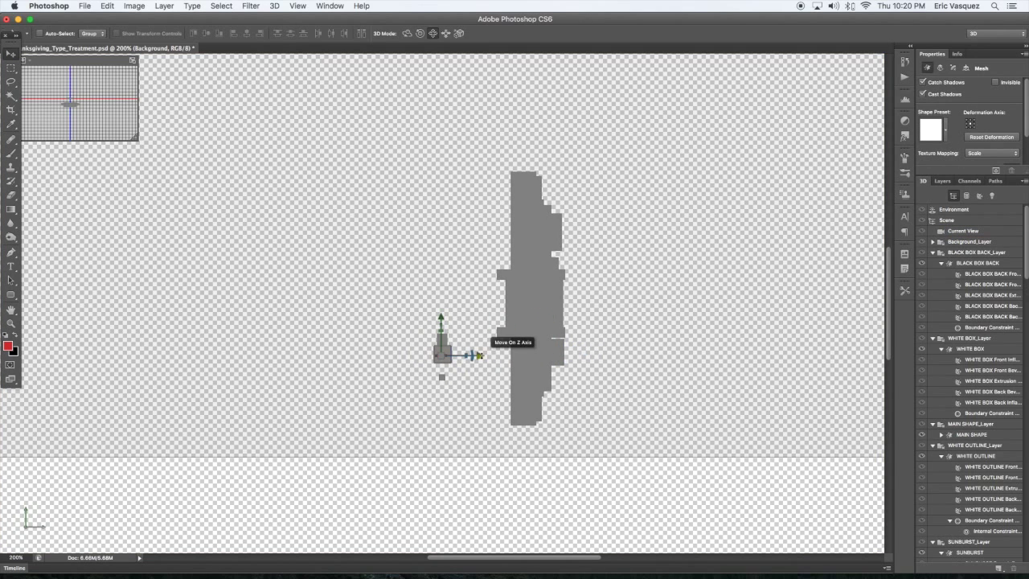
{"action": "left_click_drag", "start_coordinate": [479, 355], "coordinate": [597, 356]}
Step: Move the branch forward about 477 along Z and bring the MMXV lettering forward onto the badge front
{"action": "left_click", "coordinate": [444, 337]}
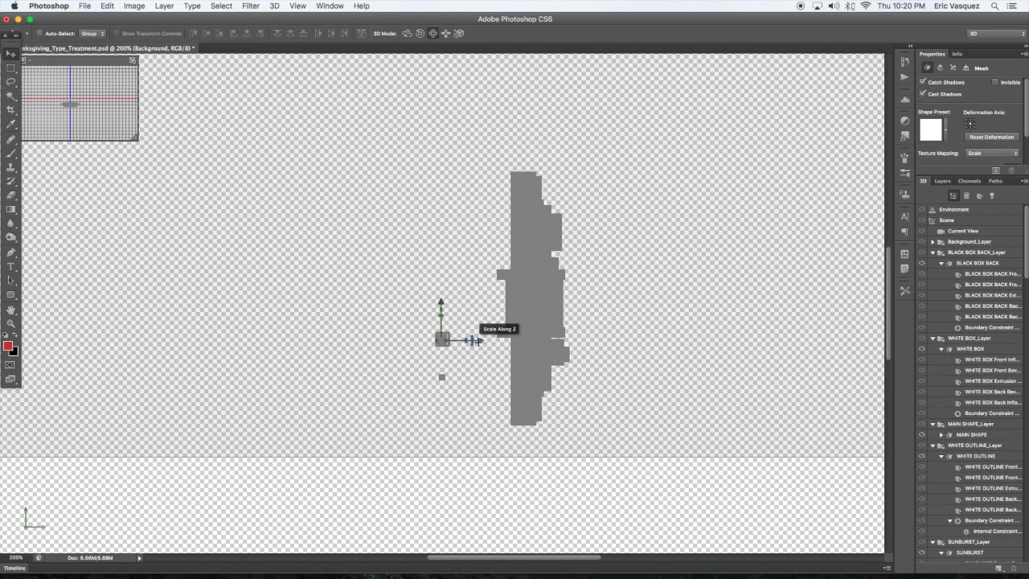
{"action": "left_click_drag", "start_coordinate": [471, 336], "coordinate": [599, 344]}
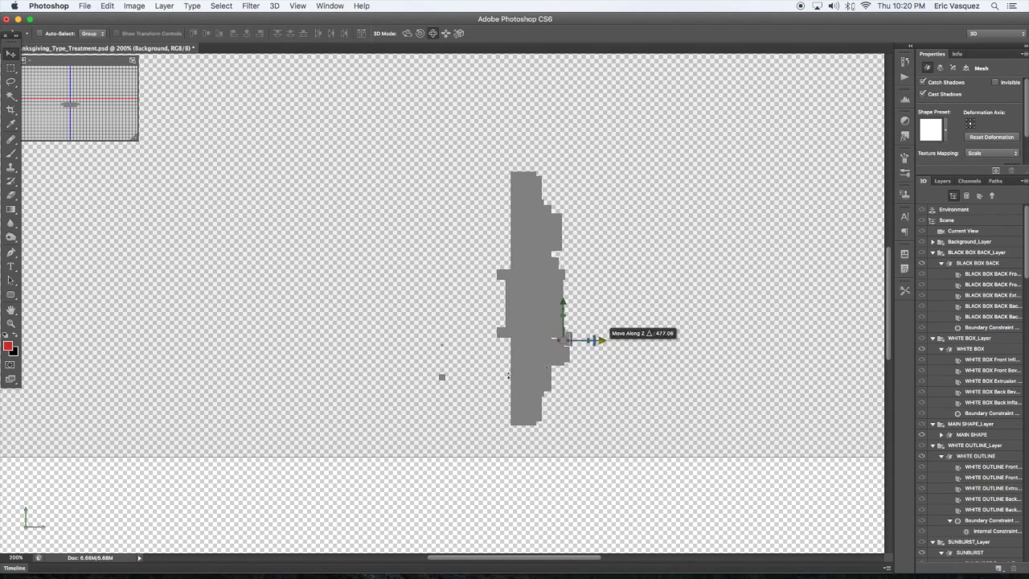
{"action": "left_click", "coordinate": [443, 376]}
{"action": "left_click_drag", "start_coordinate": [479, 378], "coordinate": [593, 378]}
Step: Move the small November bullets forward about 510 along Z to the front of the date braces
{"action": "left_click_drag", "start_coordinate": [459, 344], "coordinate": [459, 344]}
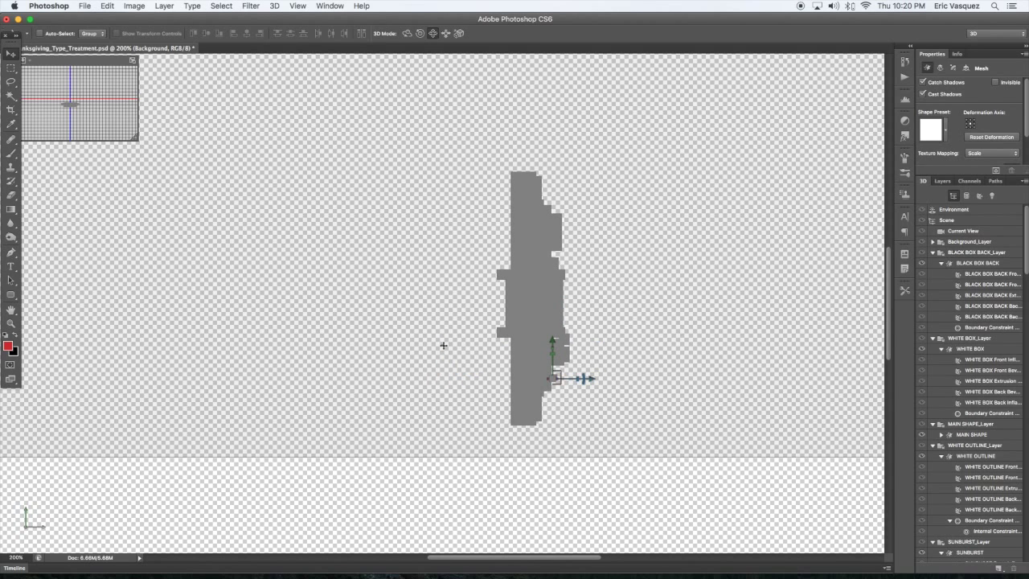
{"action": "left_click", "coordinate": [441, 344]}
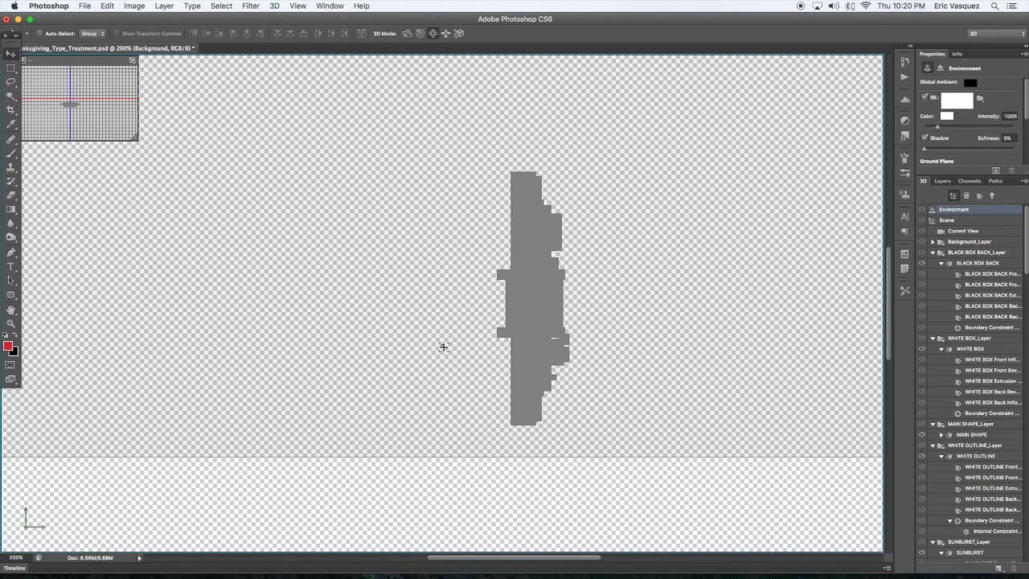
{"action": "left_click", "coordinate": [442, 345]}
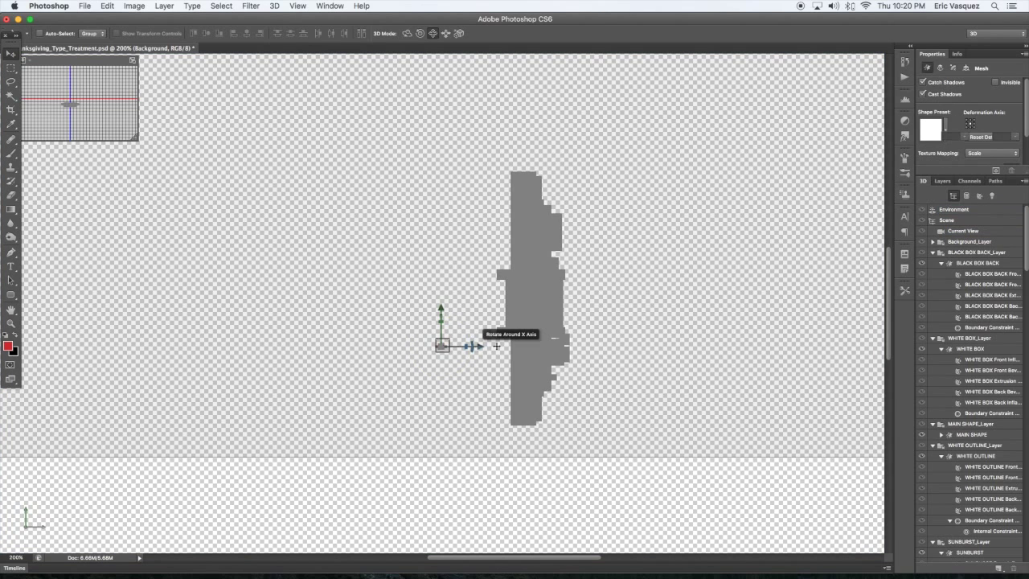
{"action": "left_click", "coordinate": [442, 345]}
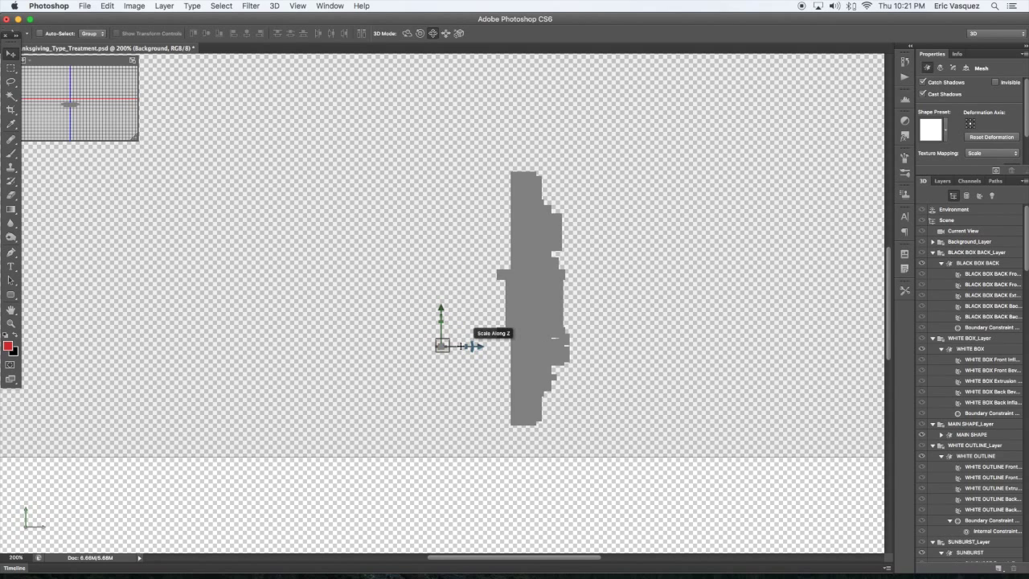
{"action": "left_click", "coordinate": [492, 347]}
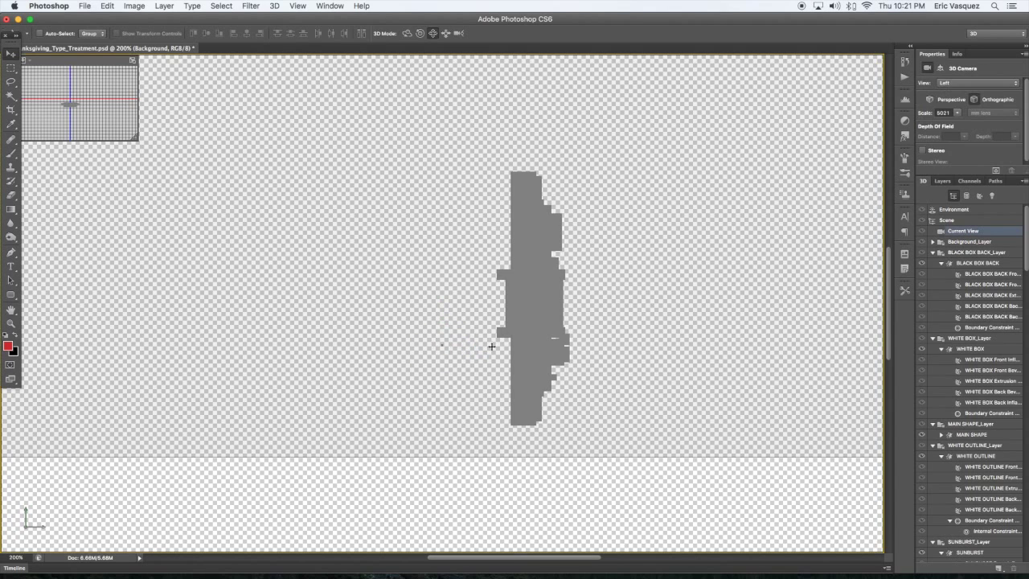
{"action": "left_click", "coordinate": [442, 344]}
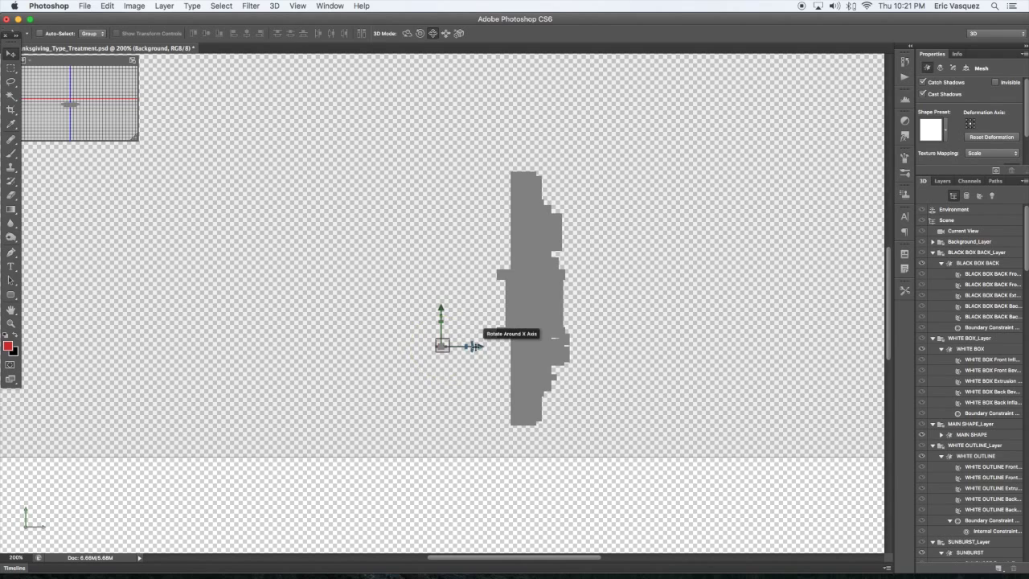
{"action": "left_click_drag", "start_coordinate": [471, 345], "coordinate": [616, 348]}
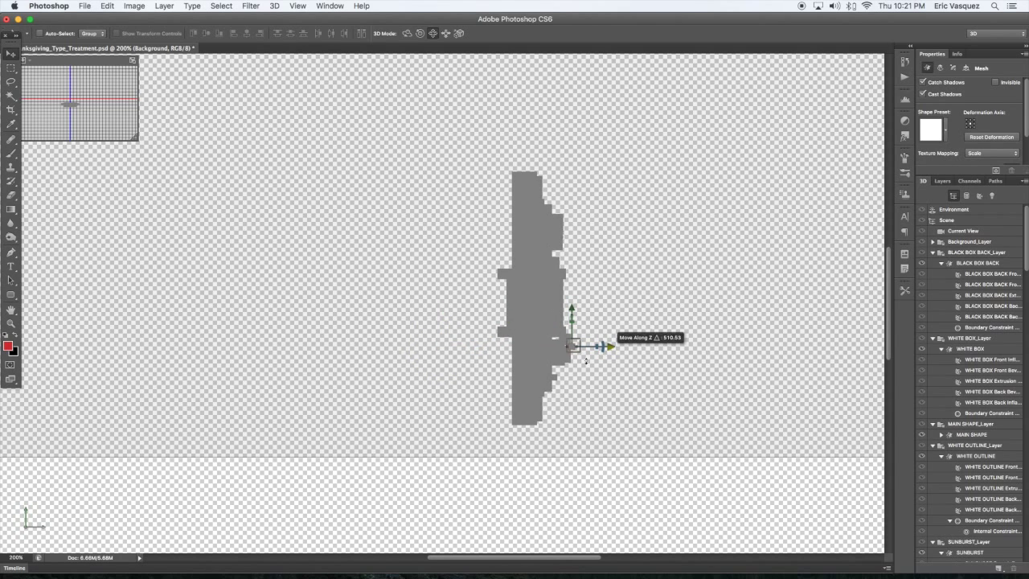
Step: Return the camera to the Default view showing the whole badge and save the document
{"action": "left_click", "coordinate": [44, 512]}
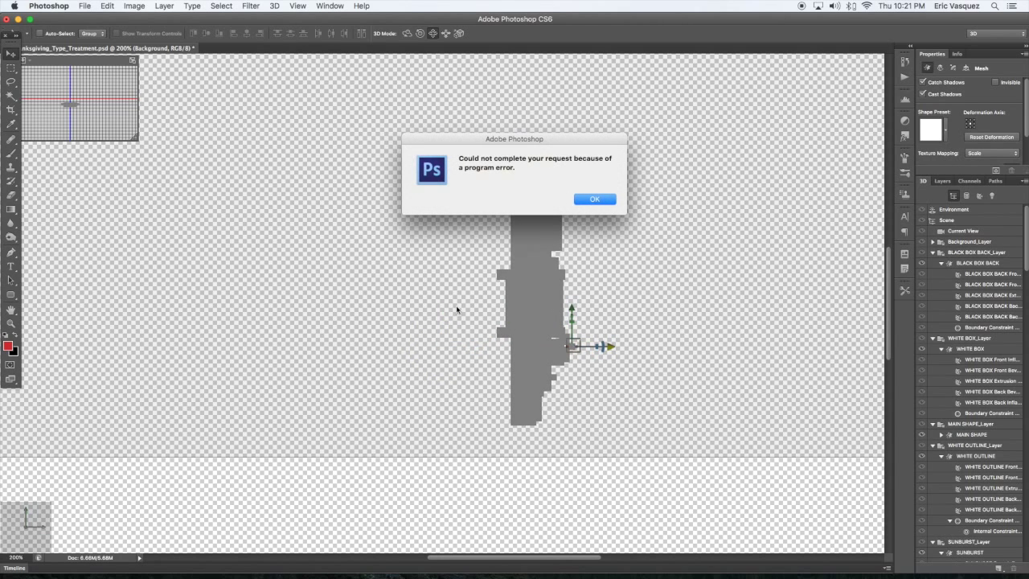
{"action": "left_click", "coordinate": [593, 199]}
{"action": "left_click", "coordinate": [39, 511]}
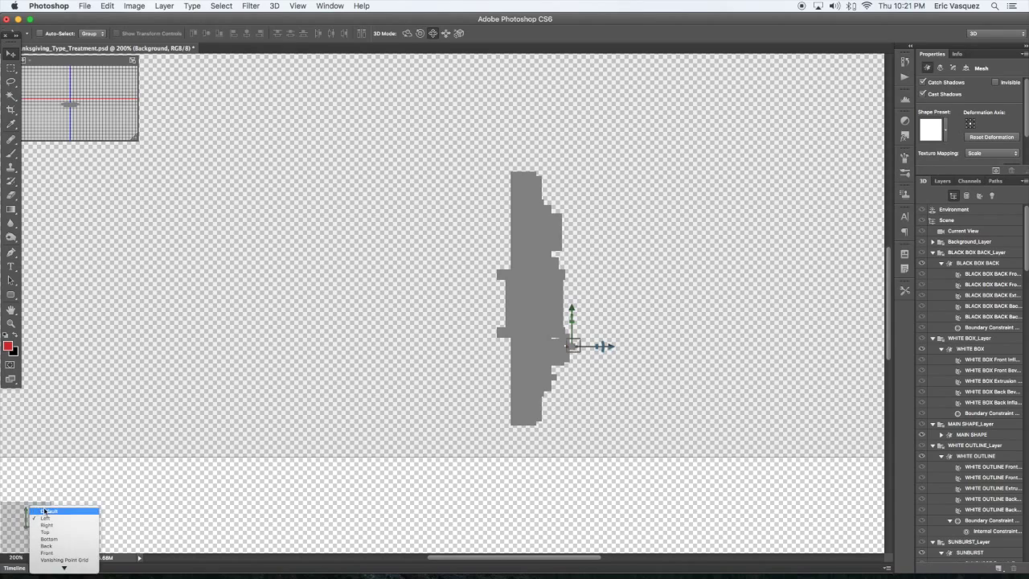
{"action": "left_click", "coordinate": [46, 512]}
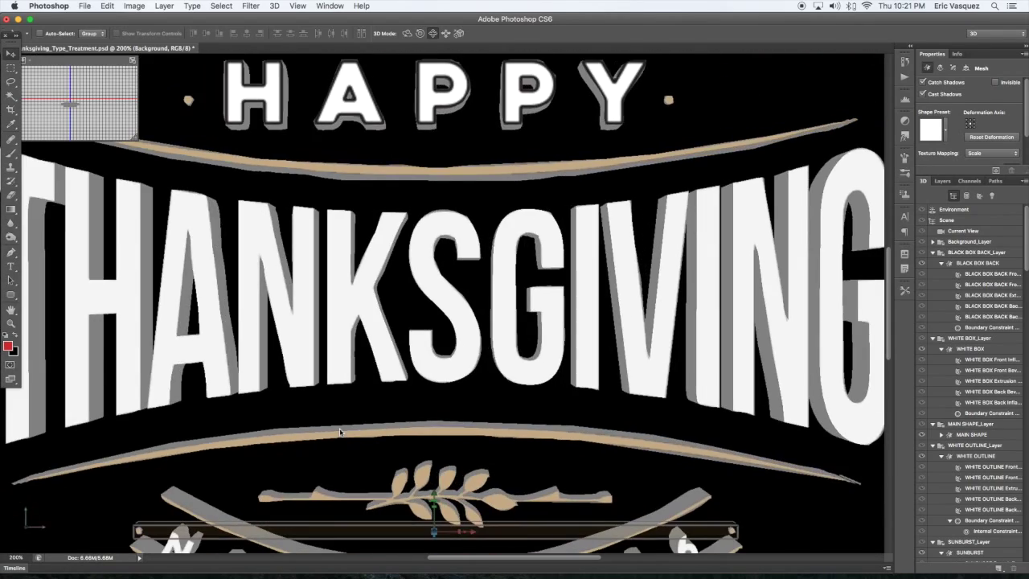
{"action": "key", "text": "super+minus"}
{"action": "key", "text": "super+minus"}
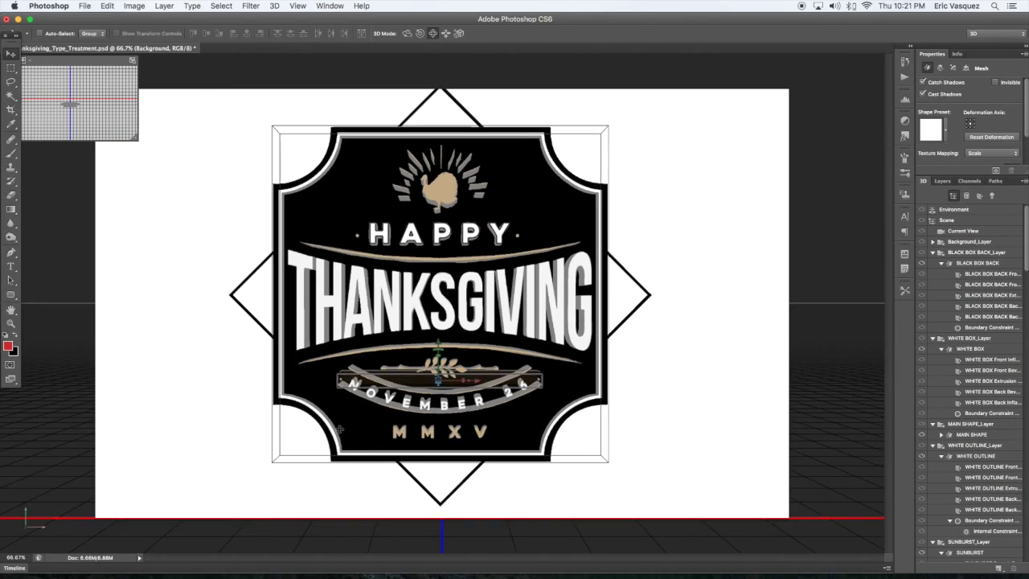
{"action": "left_click", "coordinate": [677, 266]}
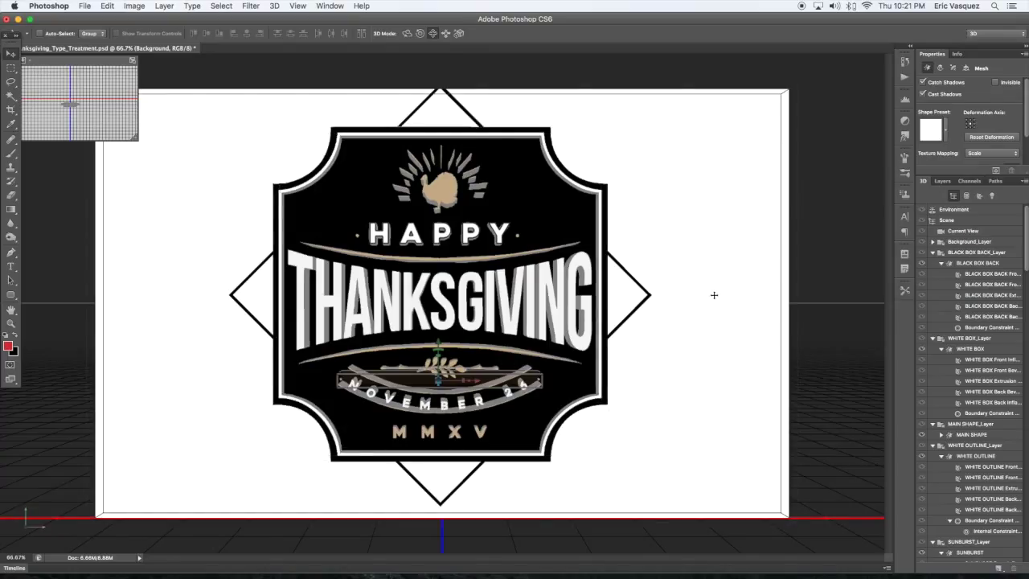
{"action": "key", "text": "super+s"}
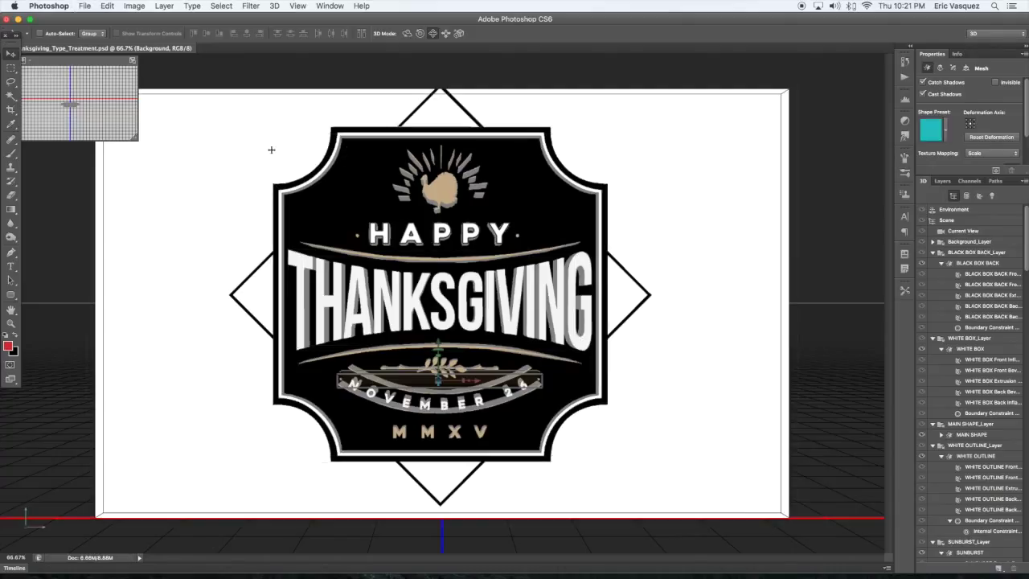
{"action": "left_click", "coordinate": [445, 33]}
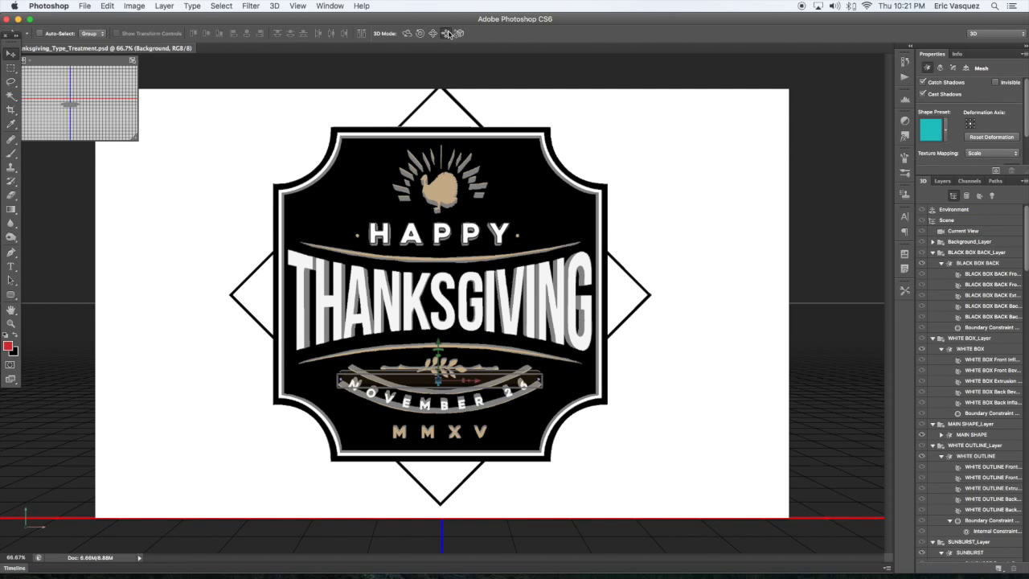
{"action": "key", "text": "ctrl+Up"}
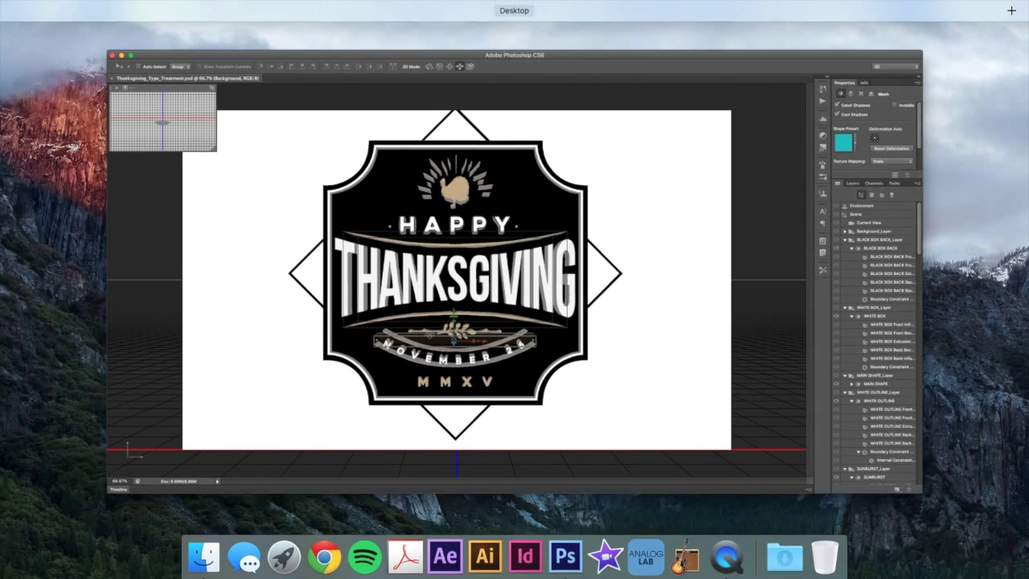
{"action": "key", "text": "ctrl+Up"}
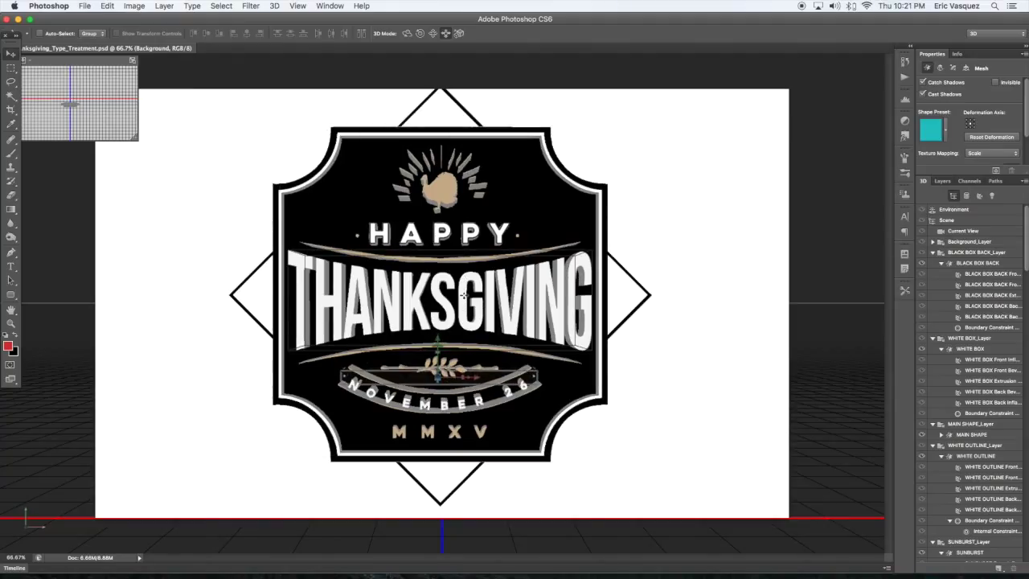
{"action": "key", "text": "super+z"}
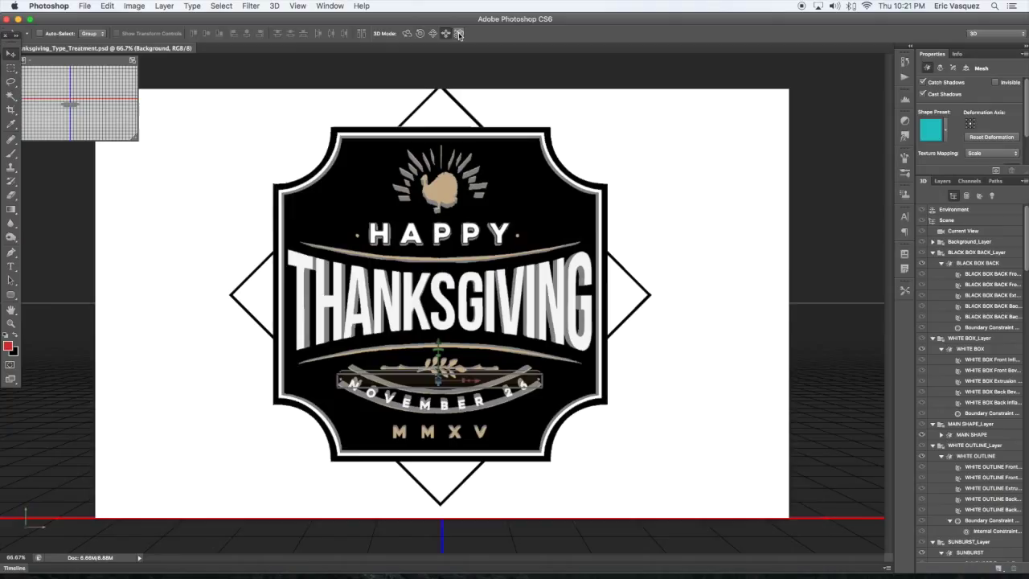
{"action": "left_click", "coordinate": [433, 34]}
{"action": "left_click_drag", "start_coordinate": [454, 306], "coordinate": [454, 264]}
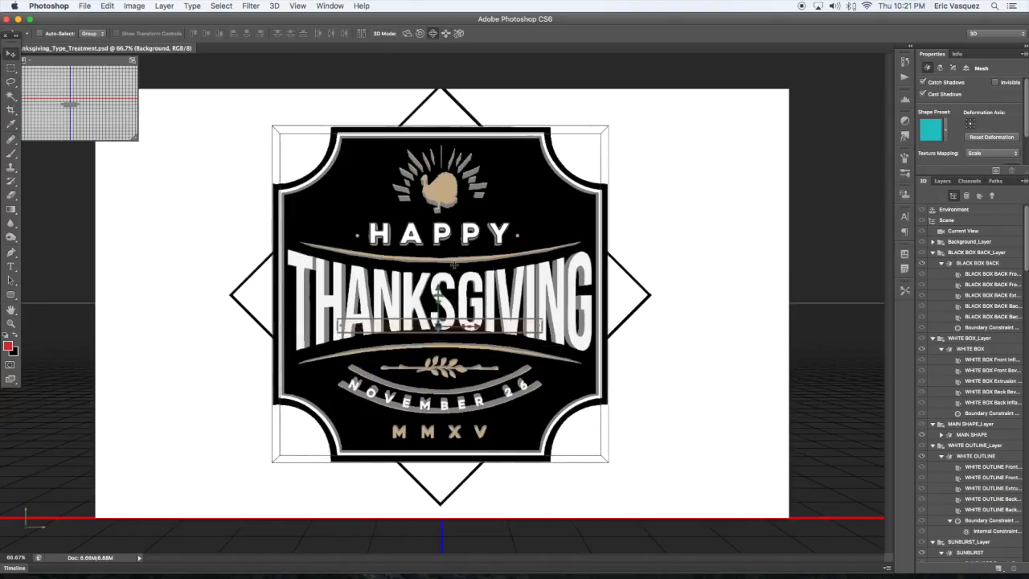
{"action": "key", "text": "super+z"}
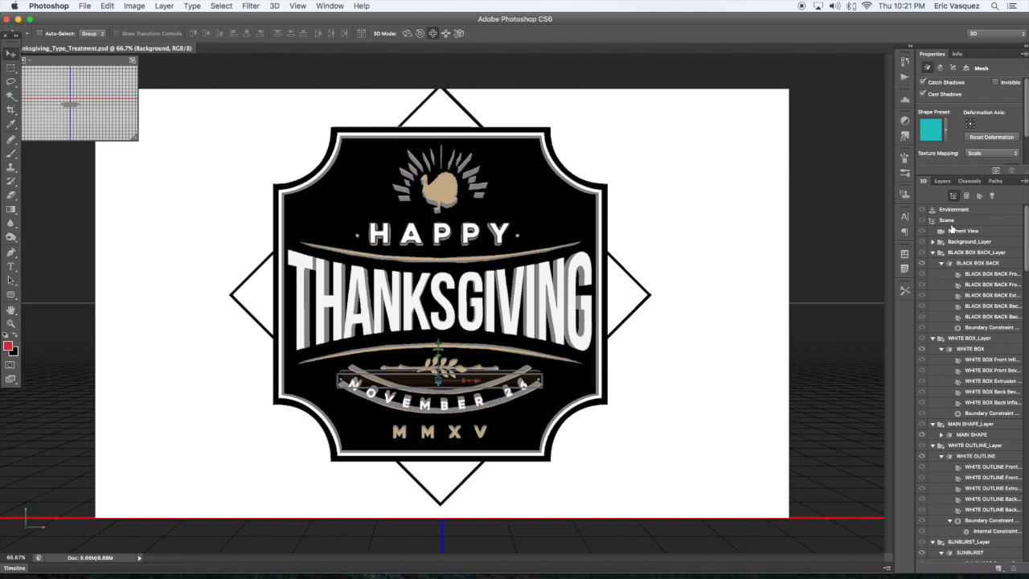
{"action": "left_click", "coordinate": [948, 221]}
{"action": "left_click_drag", "start_coordinate": [440, 299], "coordinate": [442, 314]}
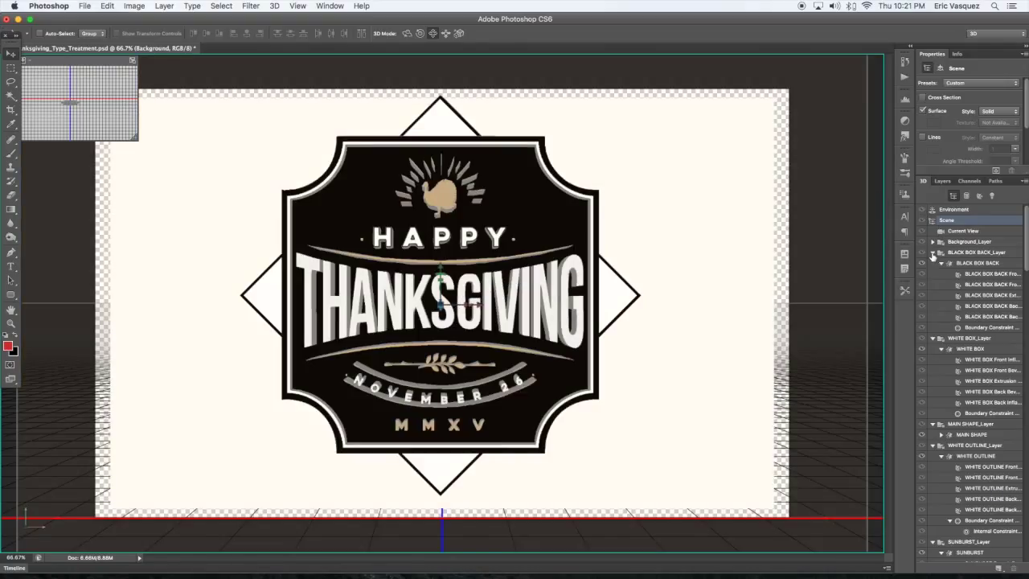
Step: Collapse every expanded mesh group in the 3D scene list, from BLACK BOX BACK_Layer through MMXV_Layer
{"action": "left_click", "coordinate": [933, 253]}
{"action": "left_click", "coordinate": [933, 264]}
{"action": "left_click", "coordinate": [933, 275]}
{"action": "left_click", "coordinate": [933, 285]}
{"action": "left_click", "coordinate": [932, 296]}
{"action": "left_click", "coordinate": [933, 307]}
{"action": "left_click", "coordinate": [932, 317]}
{"action": "left_click", "coordinate": [933, 327]}
{"action": "left_click", "coordinate": [932, 338]}
{"action": "left_click", "coordinate": [932, 349]}
{"action": "left_click", "coordinate": [933, 359]}
{"action": "left_click", "coordinate": [933, 371]}
{"action": "left_click", "coordinate": [932, 381]}
{"action": "left_click", "coordinate": [933, 391]}
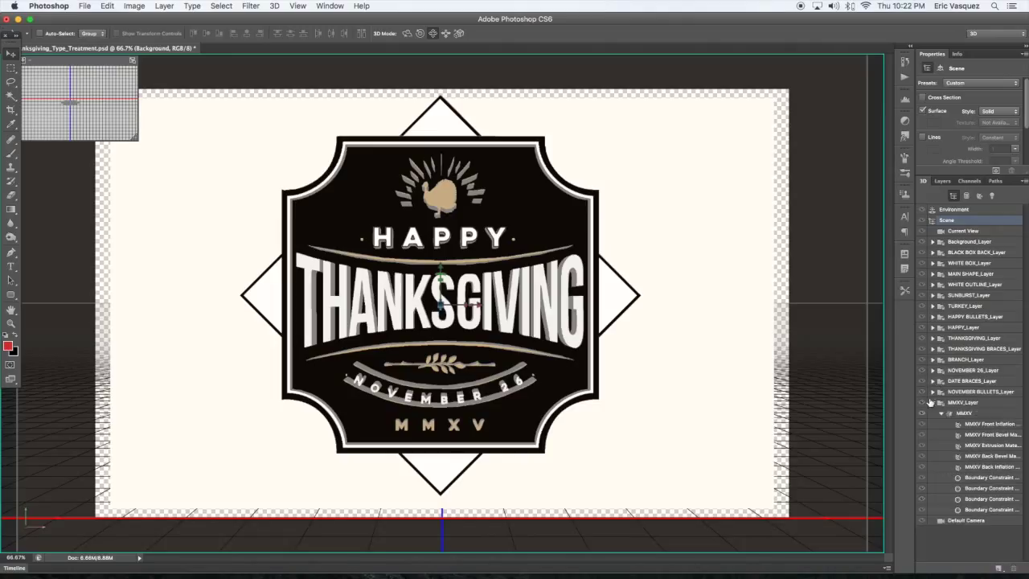
{"action": "left_click", "coordinate": [933, 403]}
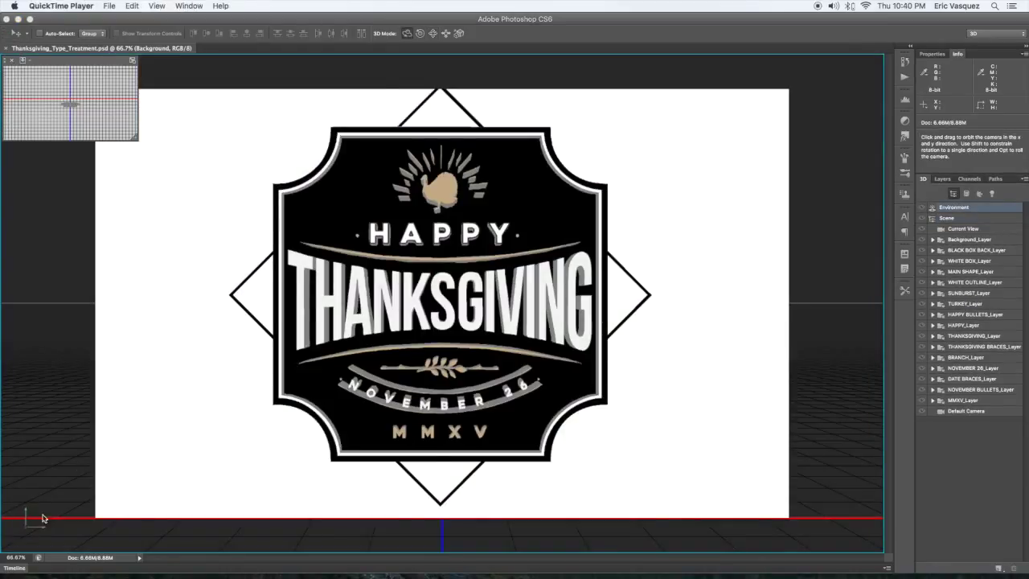
Step: Examine the depth spacing between the badge and the background from the Right view and an angled, rolled camera view
{"action": "left_click", "coordinate": [42, 514]}
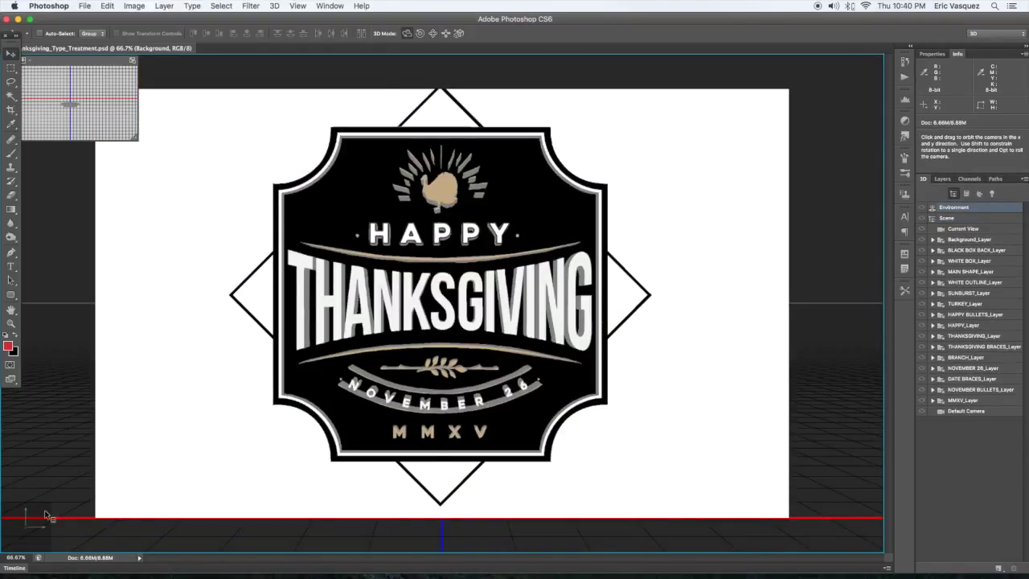
{"action": "left_click", "coordinate": [45, 515]}
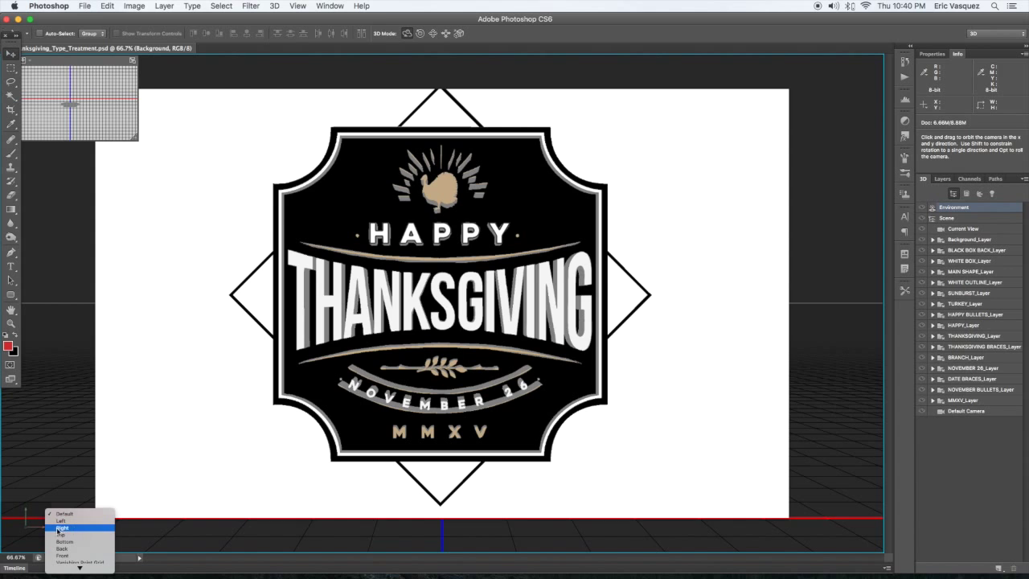
{"action": "left_click", "coordinate": [62, 528]}
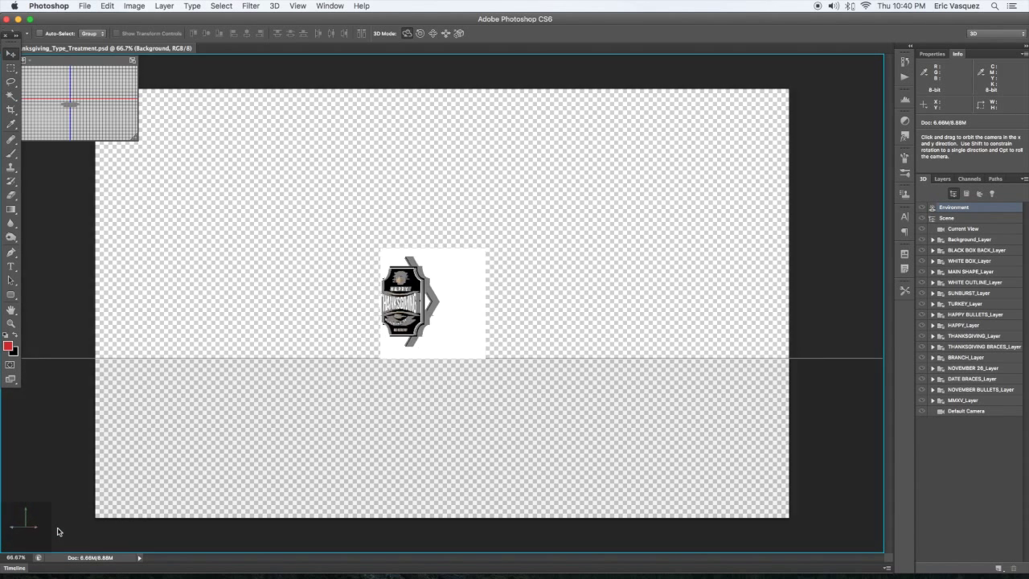
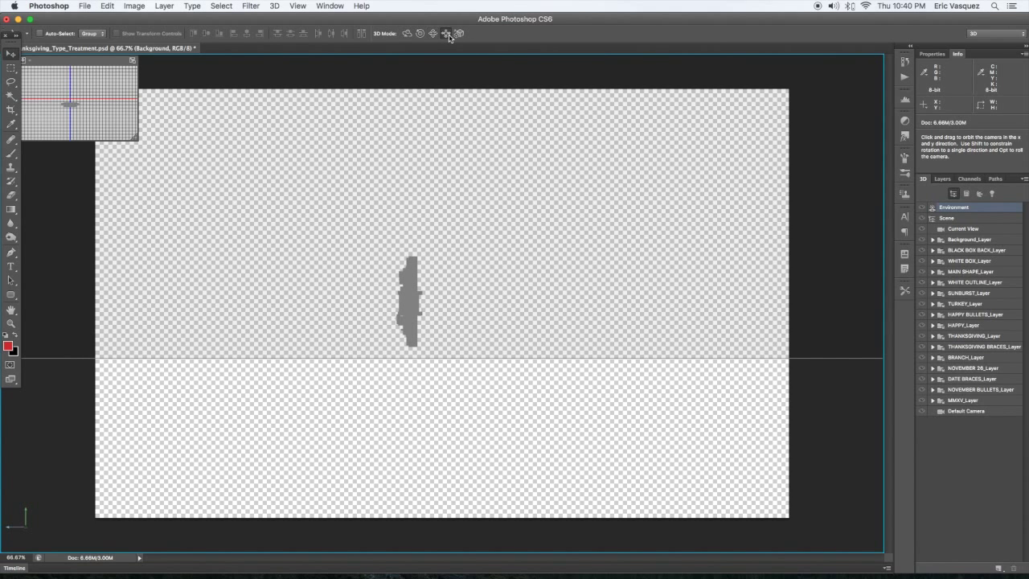
{"action": "left_click_drag", "start_coordinate": [405, 239], "coordinate": [431, 264]}
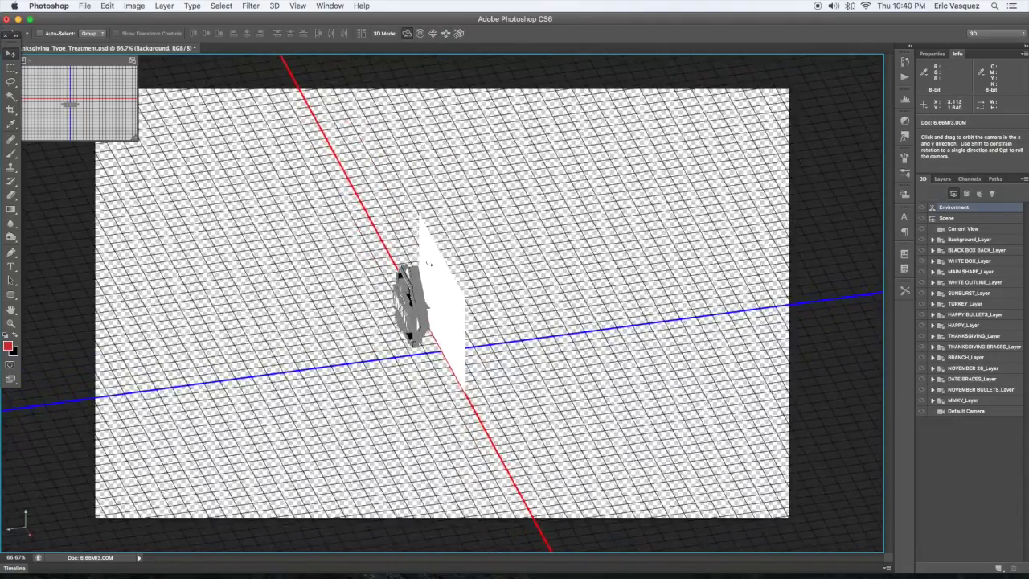
{"action": "key", "text": "super+plus"}
{"action": "key", "text": "super+plus"}
{"action": "left_click_drag", "start_coordinate": [423, 218], "coordinate": [393, 237]}
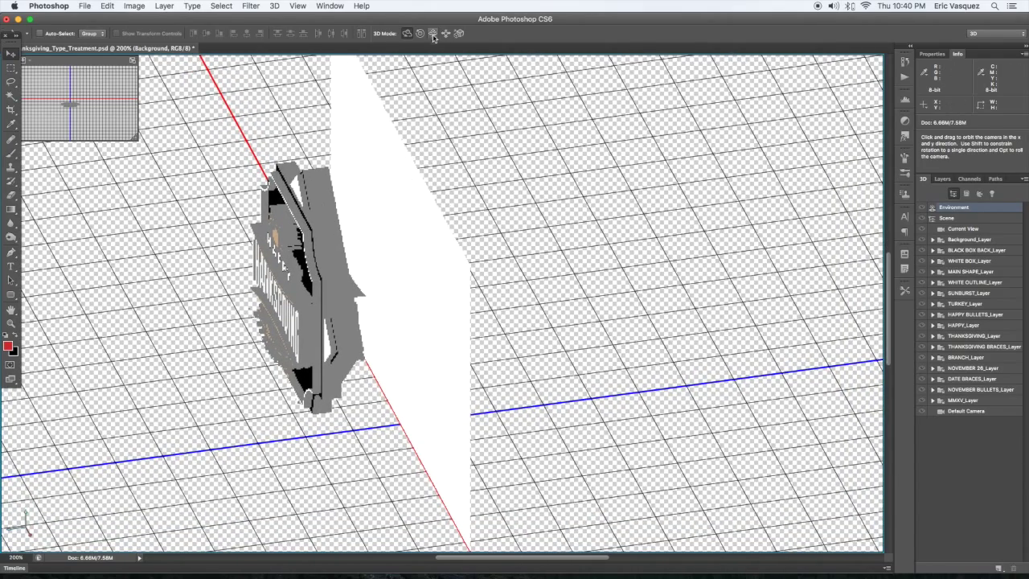
{"action": "left_click", "coordinate": [420, 34]}
{"action": "left_click_drag", "start_coordinate": [430, 346], "coordinate": [468, 326]}
{"action": "left_click", "coordinate": [407, 33]}
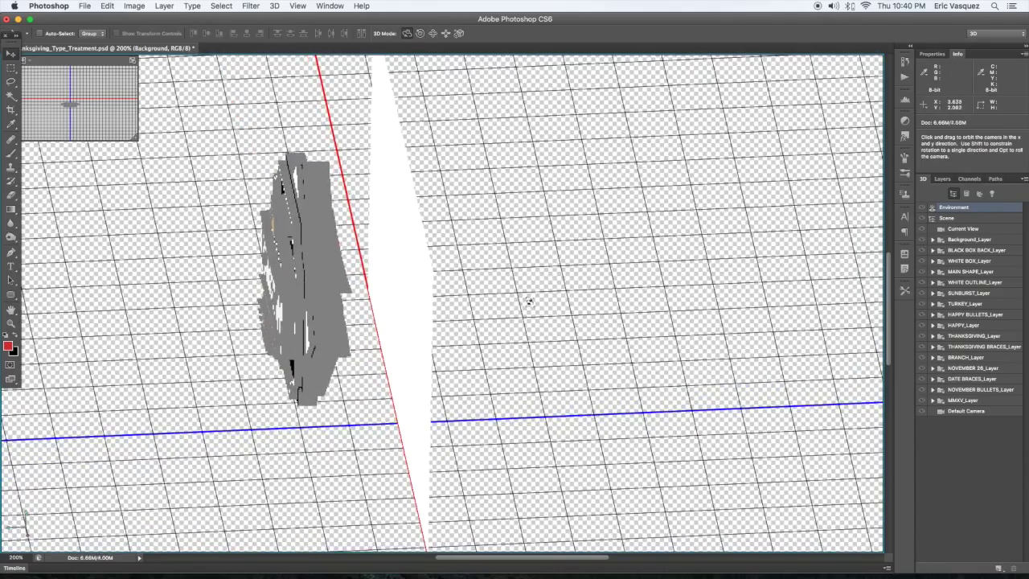
Step: Add a new point light to the 3D scene
{"action": "left_click", "coordinate": [997, 570]}
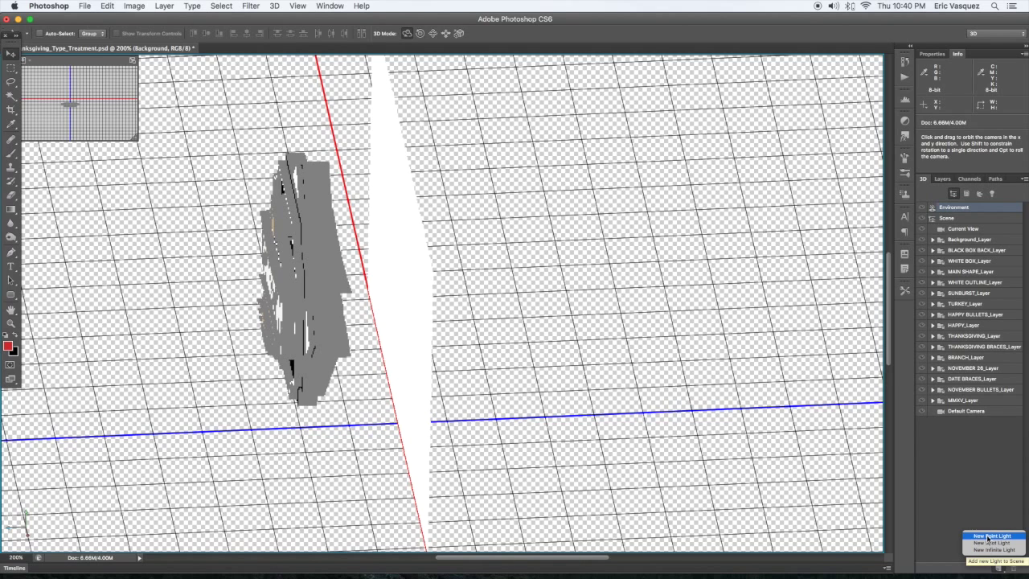
{"action": "left_click", "coordinate": [988, 536]}
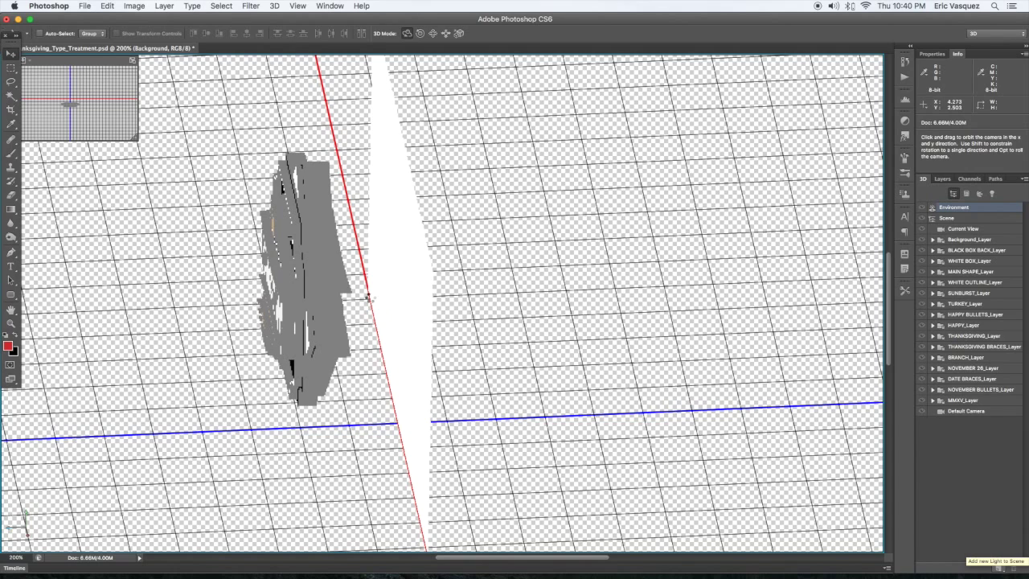
{"action": "scroll", "coordinate": [371, 297], "scroll_direction": "right", "scroll_amount": 3}
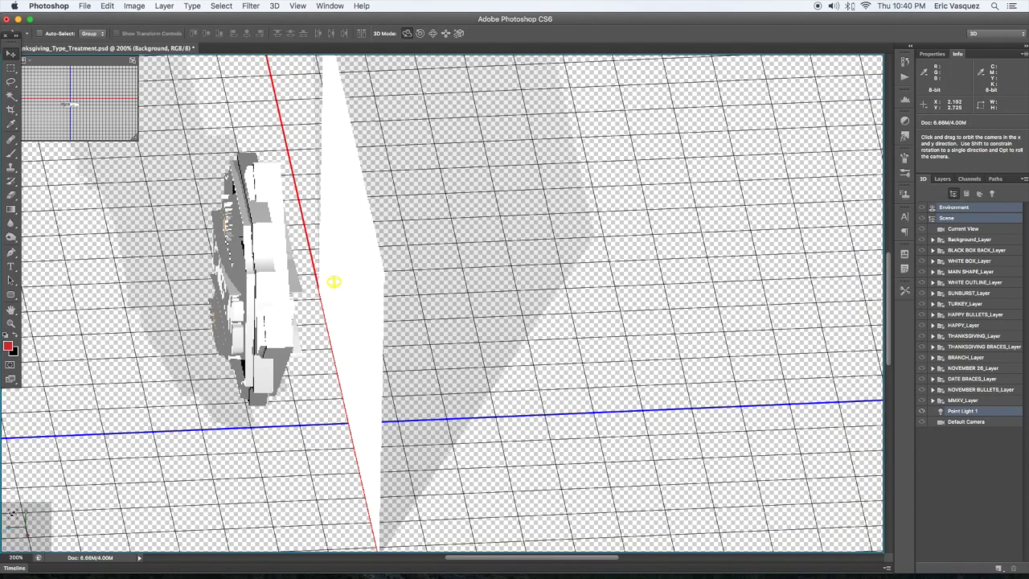
Step: Return the camera to the Default view, fit the whole badge on screen, and save the document
{"action": "left_click", "coordinate": [15, 519]}
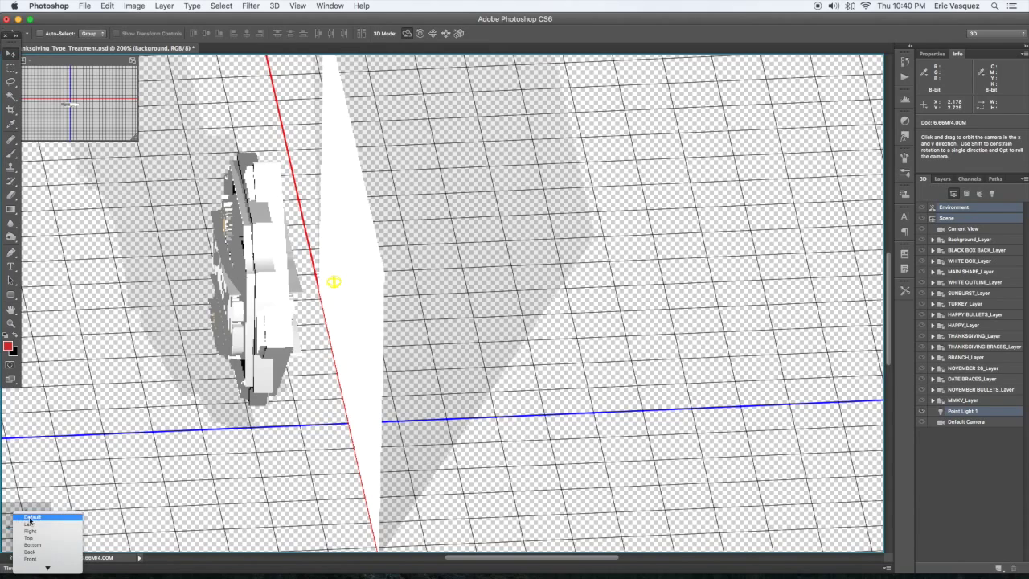
{"action": "left_click", "coordinate": [29, 519]}
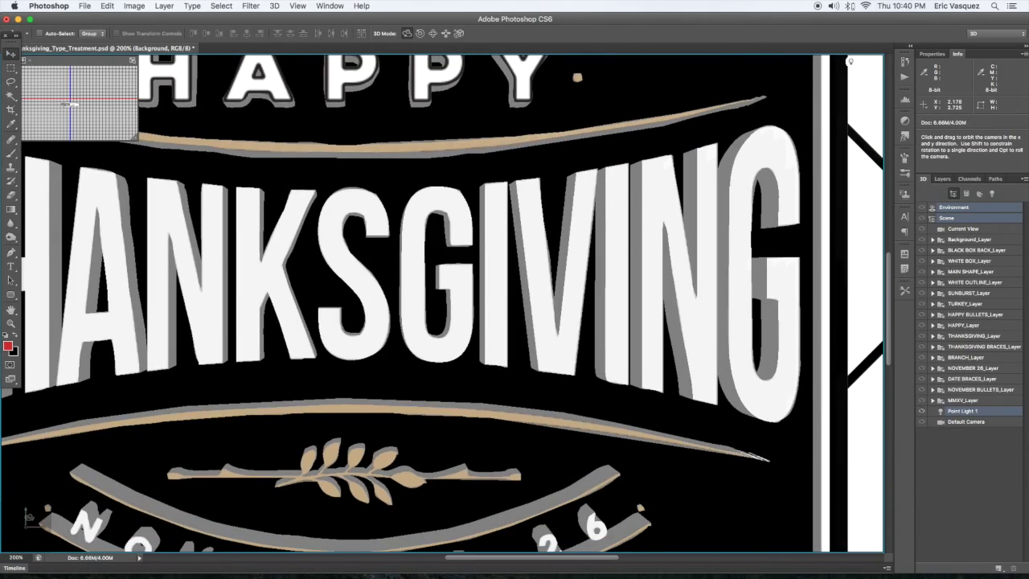
{"action": "key", "text": "super+0"}
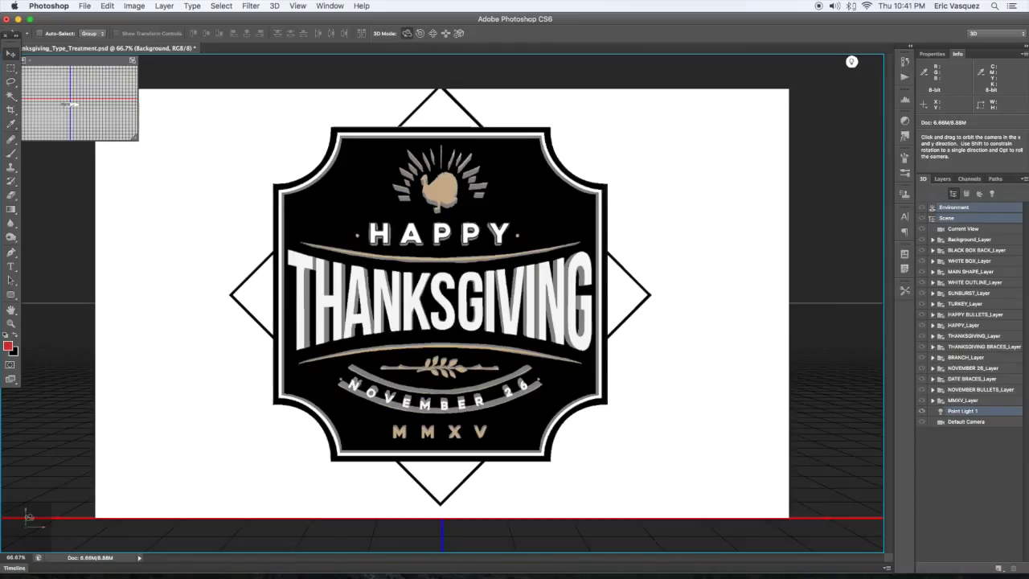
{"action": "key", "text": "super+s"}
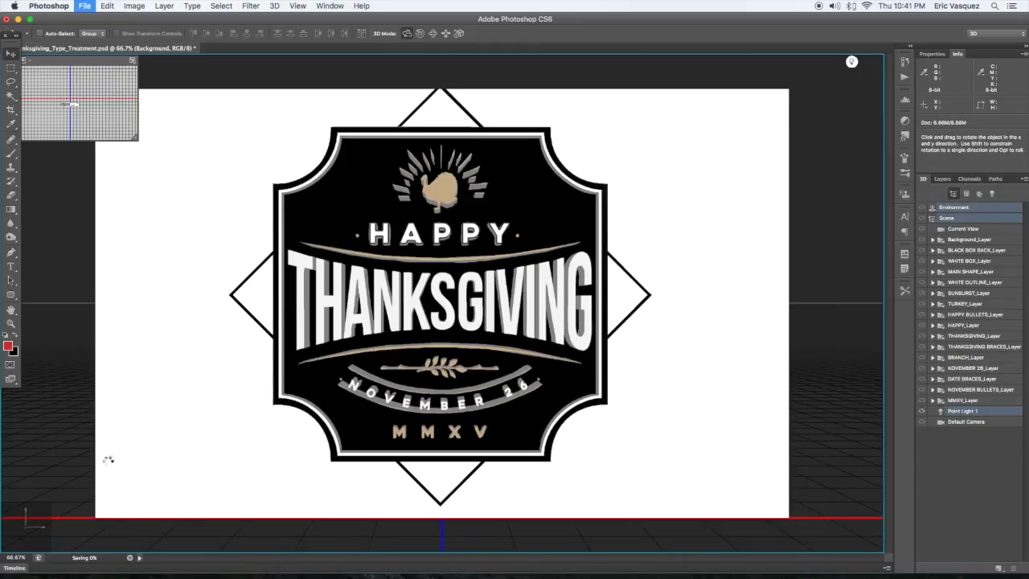
{"action": "left_click", "coordinate": [974, 250]}
{"action": "left_click", "coordinate": [933, 250]}
{"action": "left_click", "coordinate": [933, 250]}
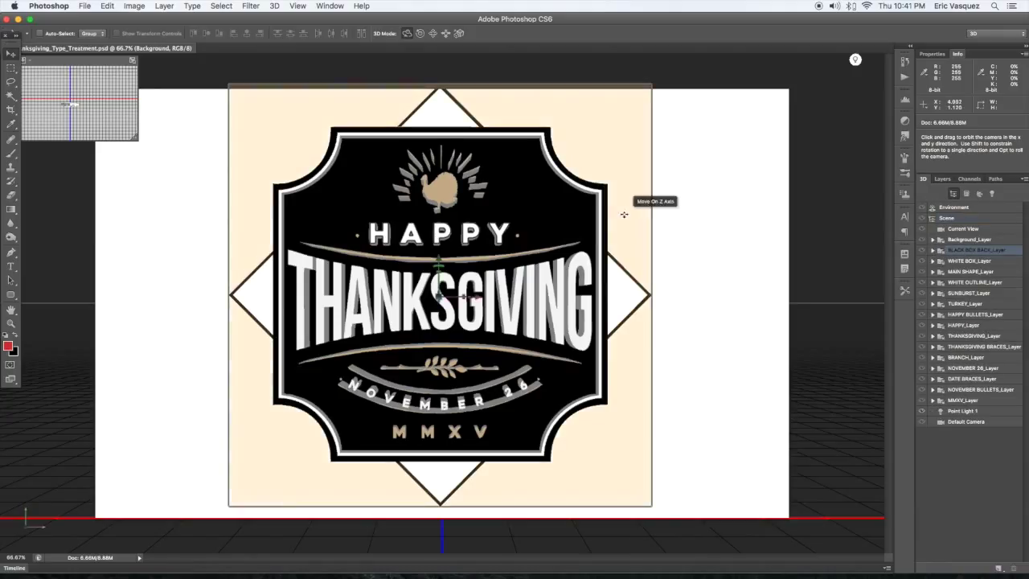
Step: Select all five materials of the TURKEY mesh, from Front Inflation through Back Inflation, widening the 3D scene list to read their names
{"action": "left_click", "coordinate": [444, 186]}
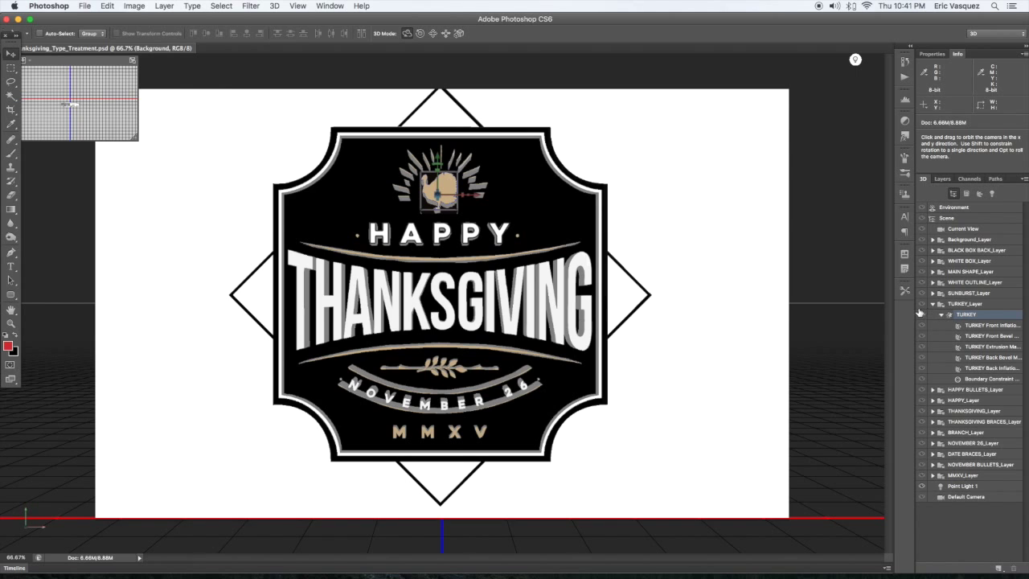
{"action": "left_click_drag", "start_coordinate": [907, 311], "coordinate": [810, 312]}
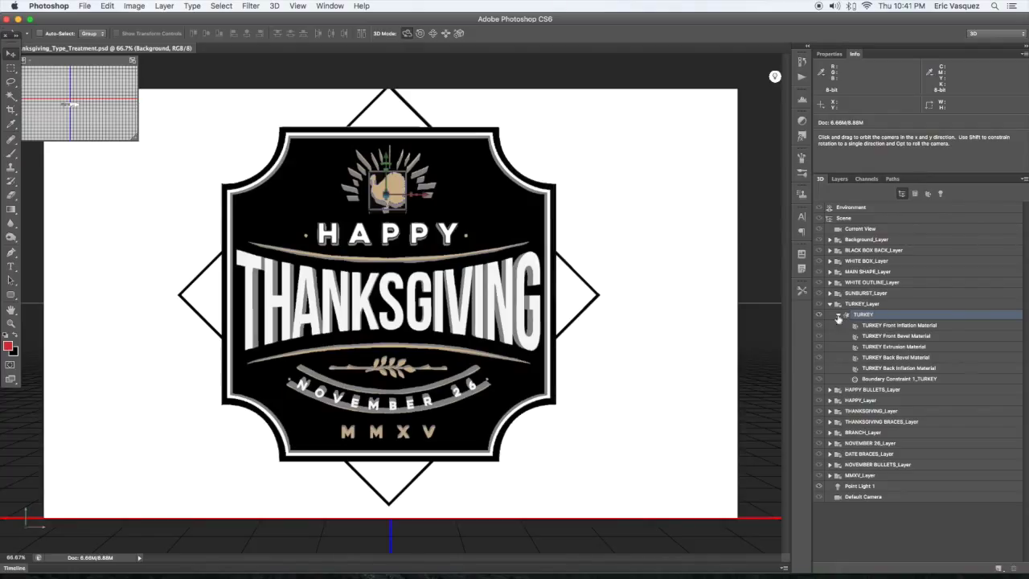
{"action": "left_click", "coordinate": [878, 327]}
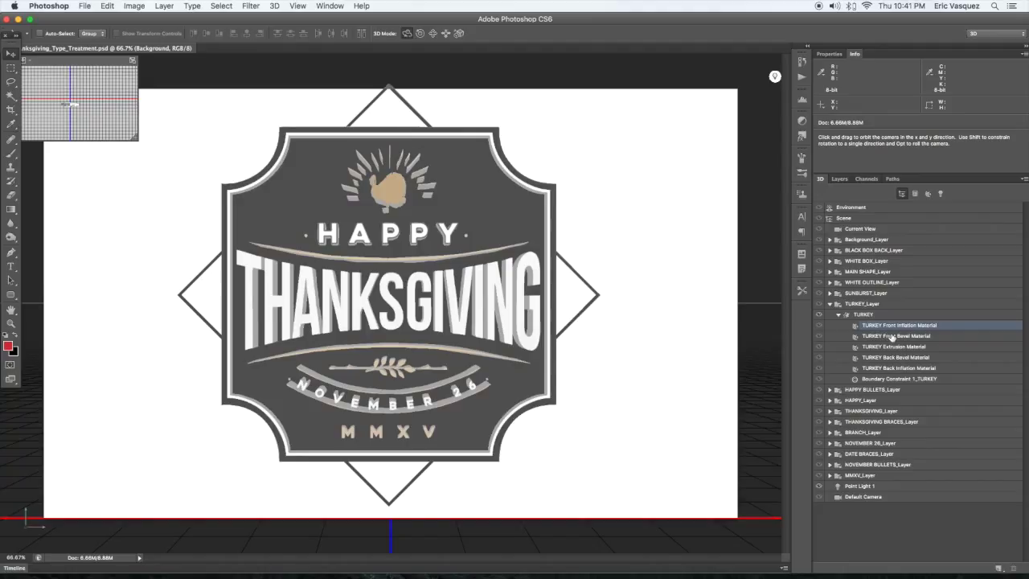
{"action": "left_click", "coordinate": [890, 337]}
{"action": "left_click", "coordinate": [892, 348]}
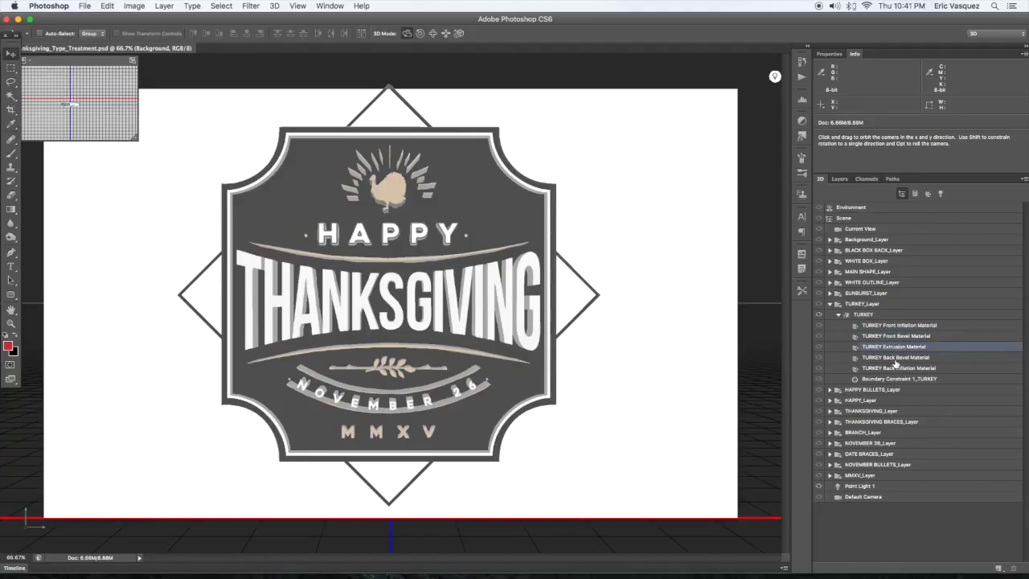
{"action": "left_click", "coordinate": [907, 327]}
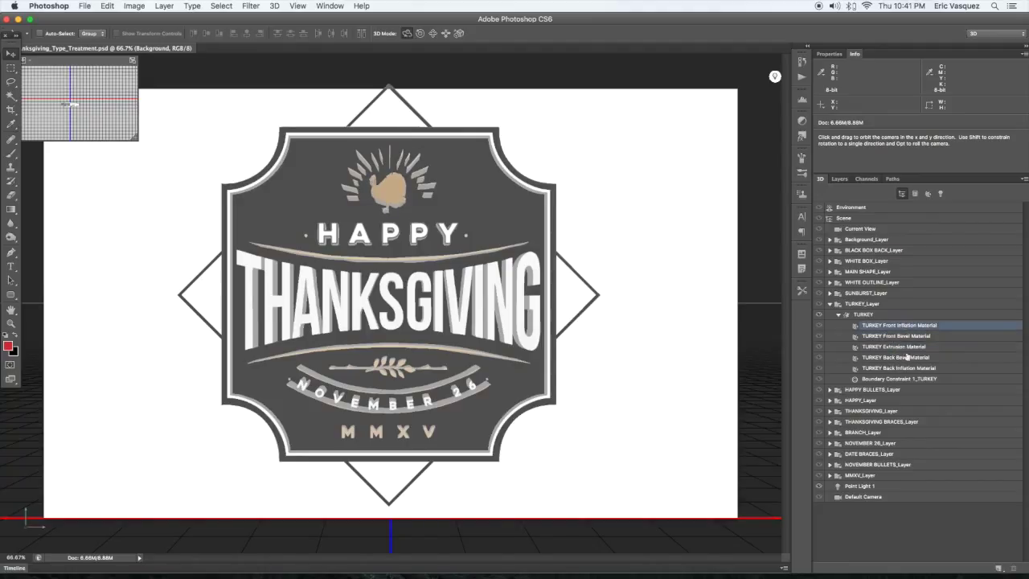
{"action": "left_click", "coordinate": [904, 368], "text": "shift"}
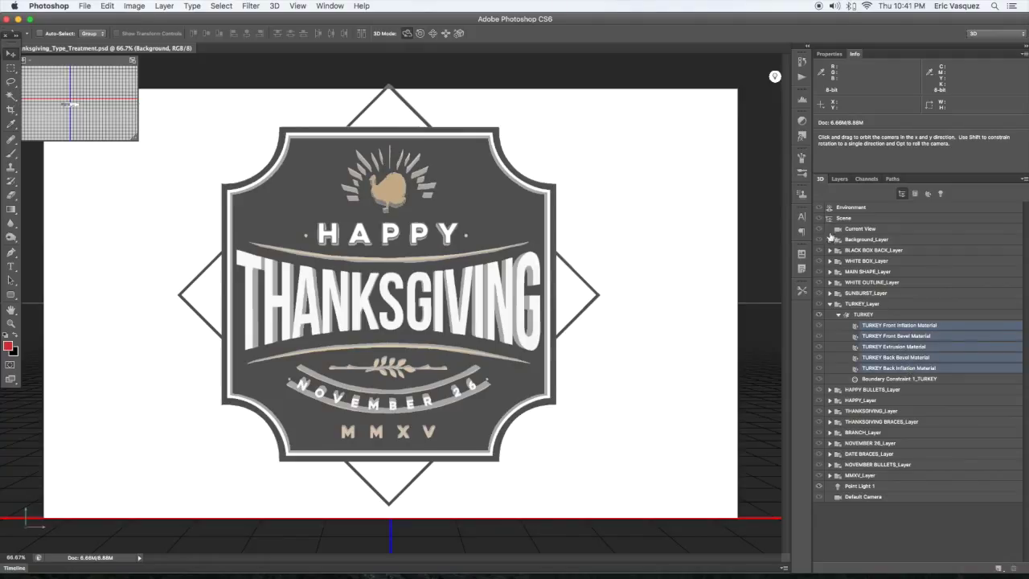
Step: Show the full material properties of the selected turkey materials and remove their diffuse texture
{"action": "left_click", "coordinate": [829, 54]}
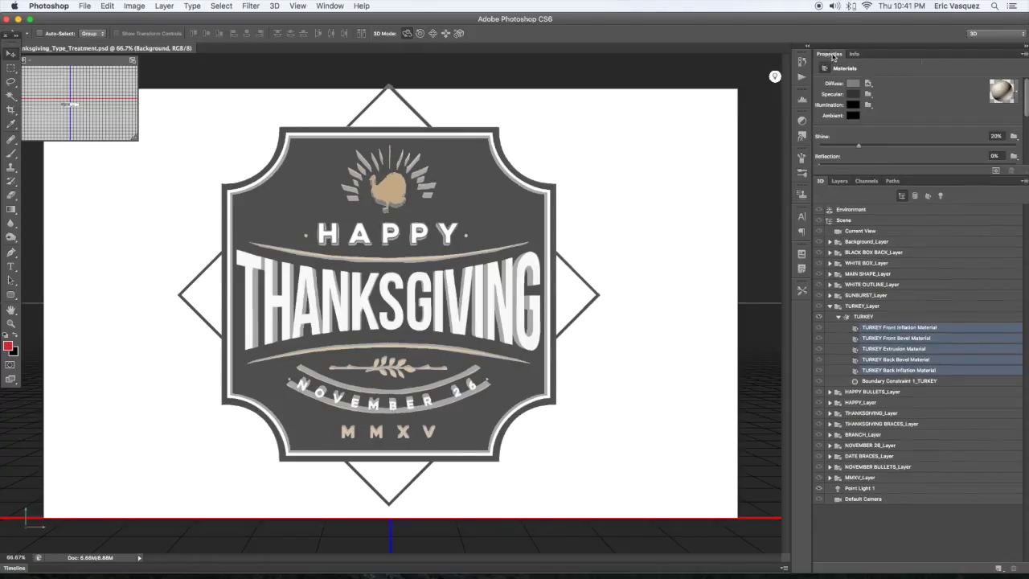
{"action": "left_click_drag", "start_coordinate": [943, 176], "coordinate": [944, 327]}
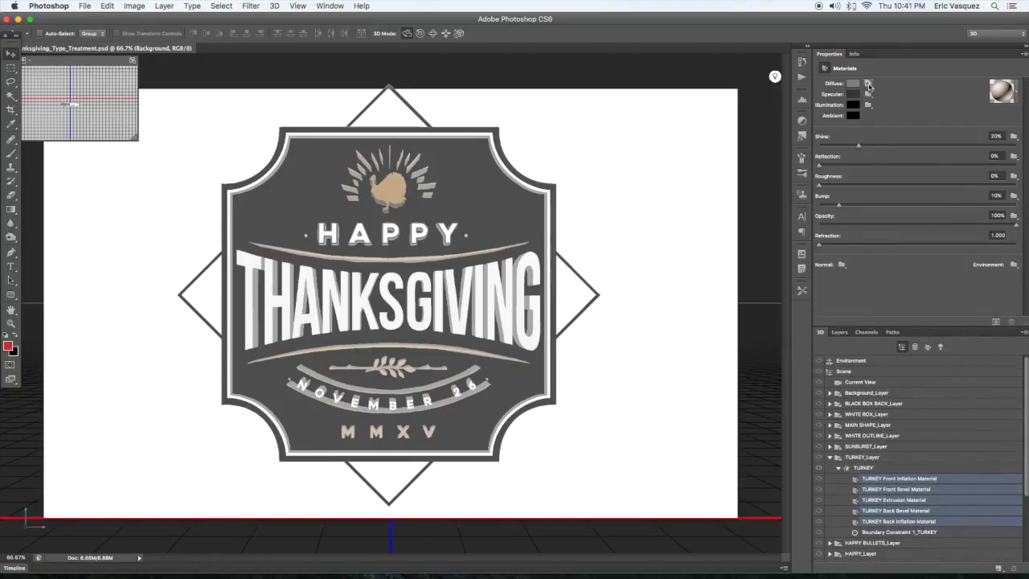
{"action": "left_click", "coordinate": [868, 84]}
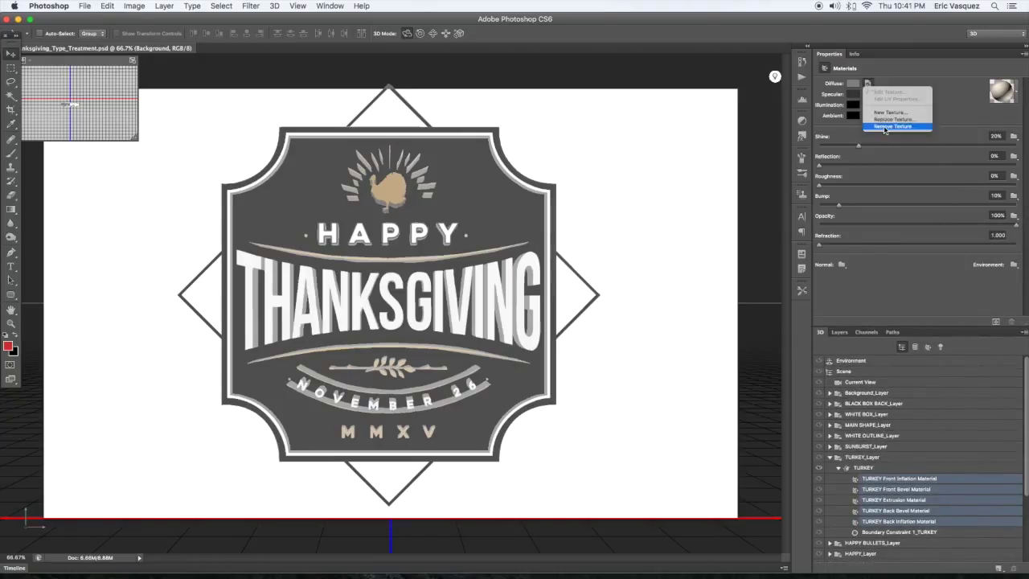
{"action": "left_click", "coordinate": [884, 129]}
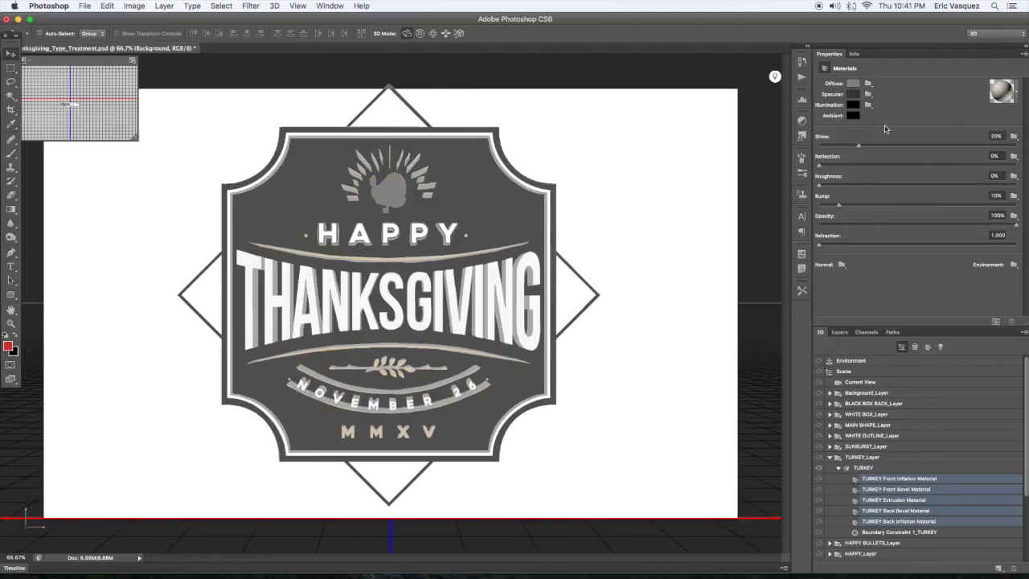
Step: Append the Metal material set to the material presets and enlarge the preset picker to show more swatches
{"action": "left_click", "coordinate": [1016, 96]}
{"action": "left_click", "coordinate": [1018, 117]}
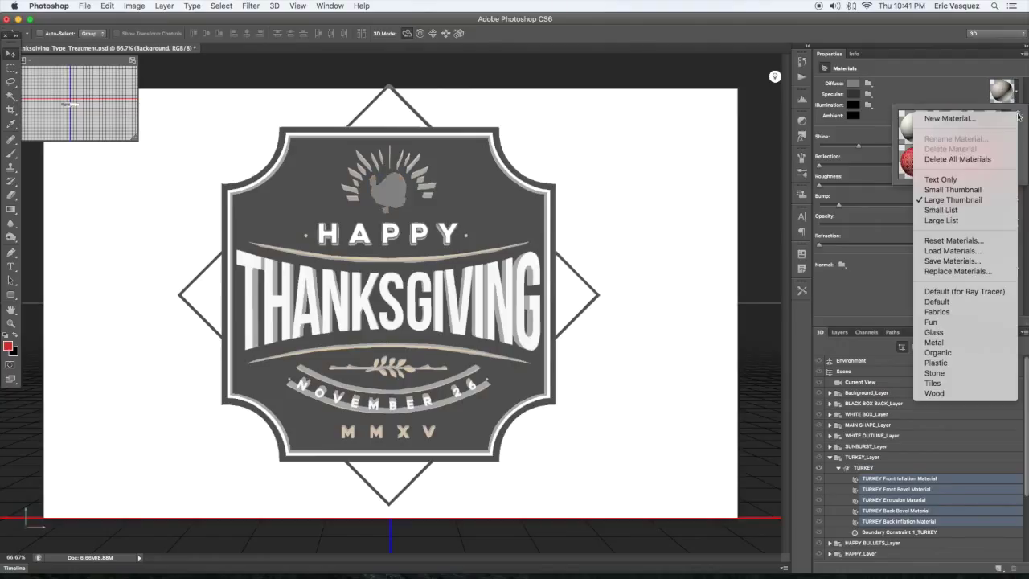
{"action": "left_click", "coordinate": [934, 342]}
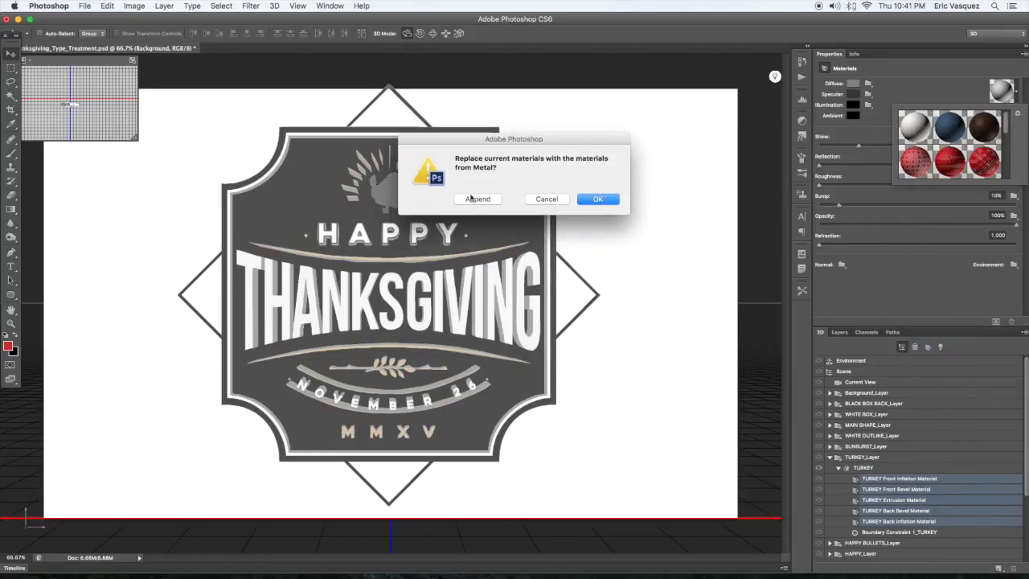
{"action": "left_click", "coordinate": [471, 198]}
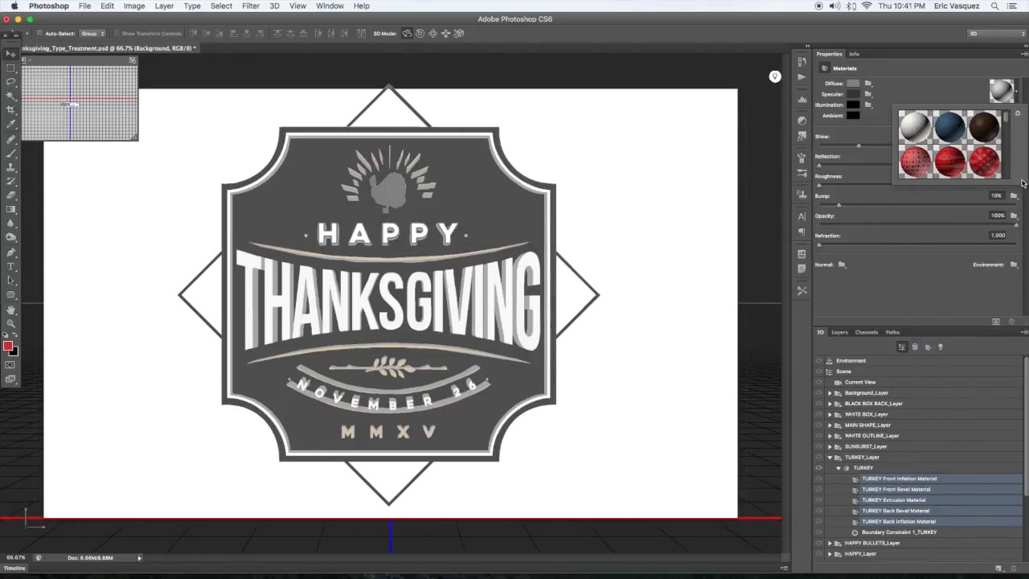
{"action": "left_click_drag", "start_coordinate": [1028, 264], "coordinate": [1028, 288]}
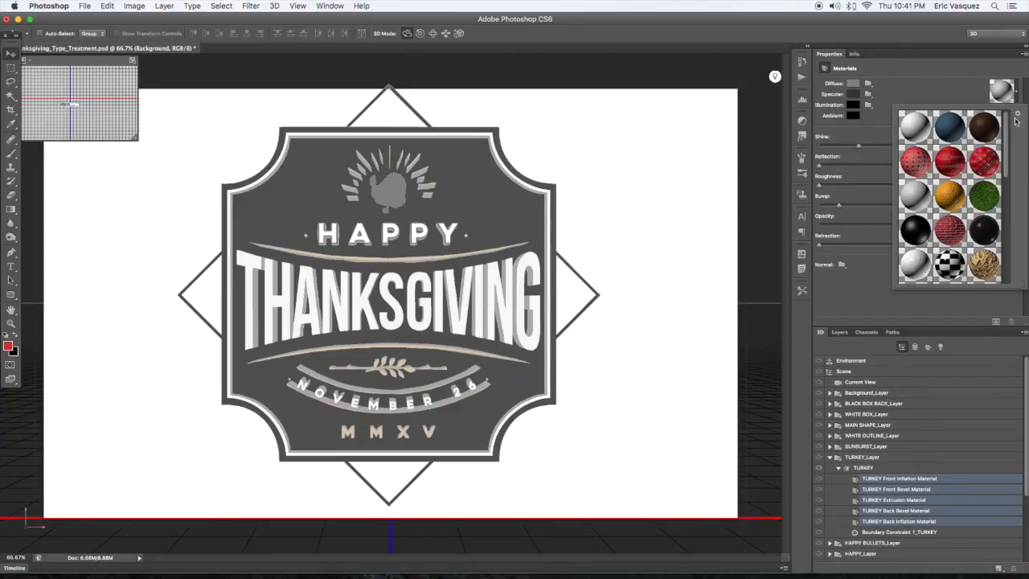
Step: Apply the light gold metal preset to the turkey materials with reflection at 20%, and collapse the turkey group
{"action": "left_click_drag", "start_coordinate": [1005, 129], "coordinate": [1005, 195]}
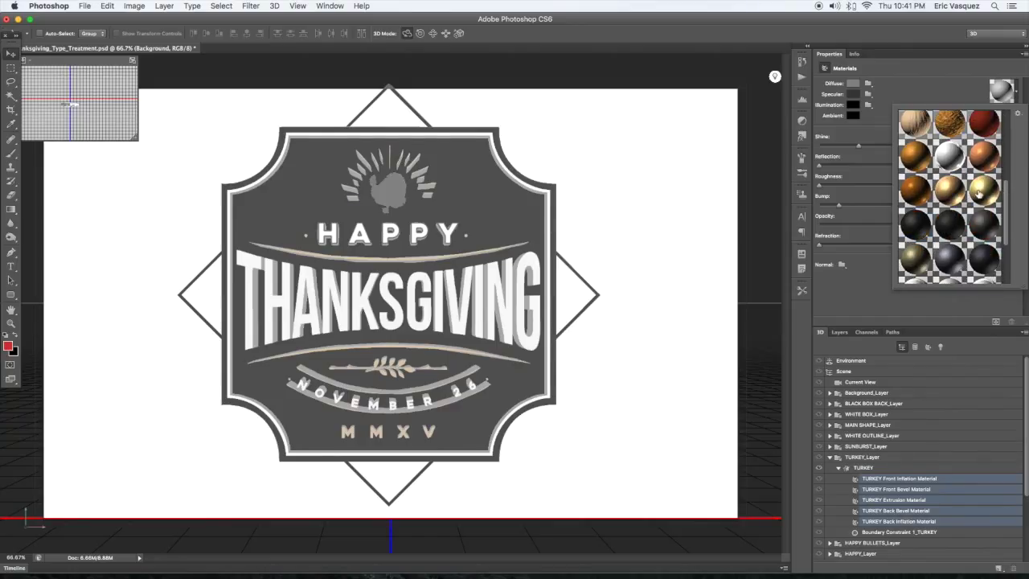
{"action": "left_click", "coordinate": [949, 193]}
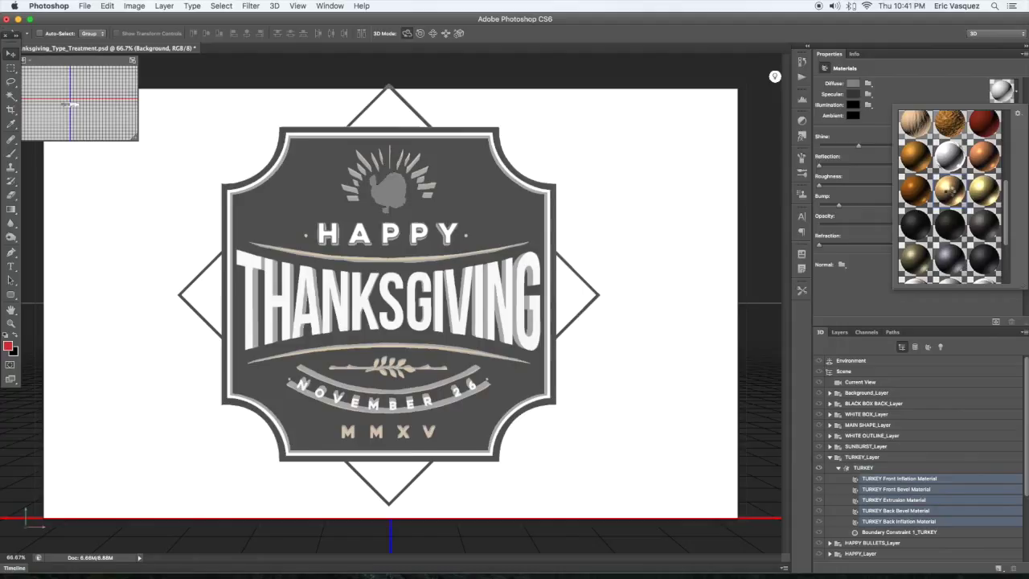
{"action": "left_click", "coordinate": [924, 86]}
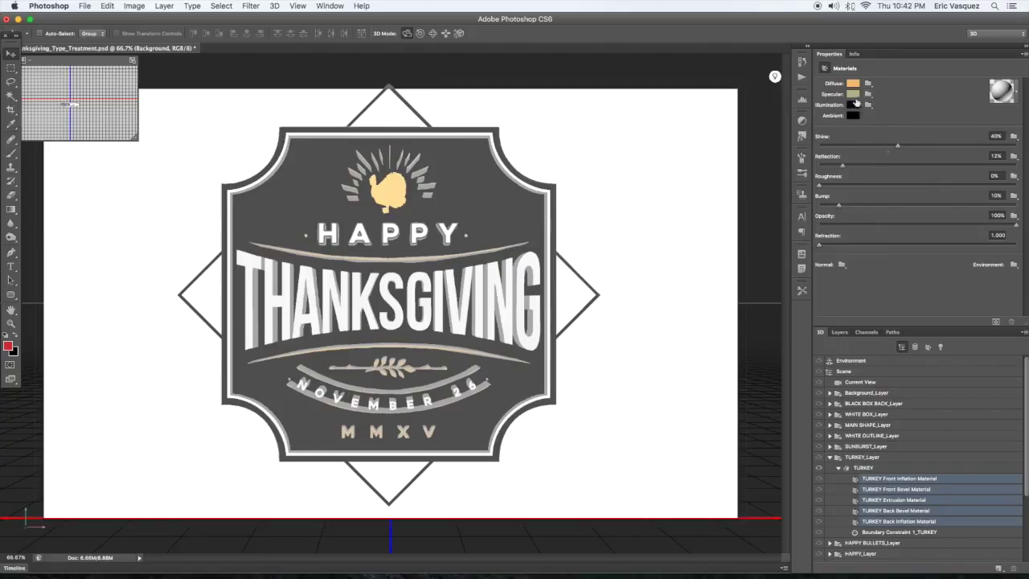
{"action": "left_click_drag", "start_coordinate": [845, 167], "coordinate": [859, 168]}
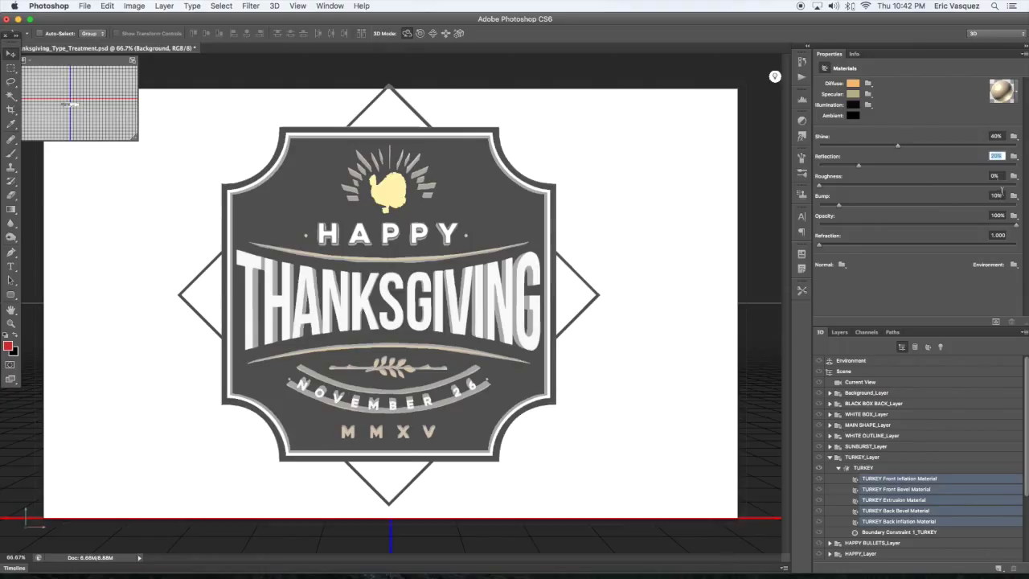
{"action": "left_click", "coordinate": [839, 470]}
{"action": "left_click", "coordinate": [829, 457]}
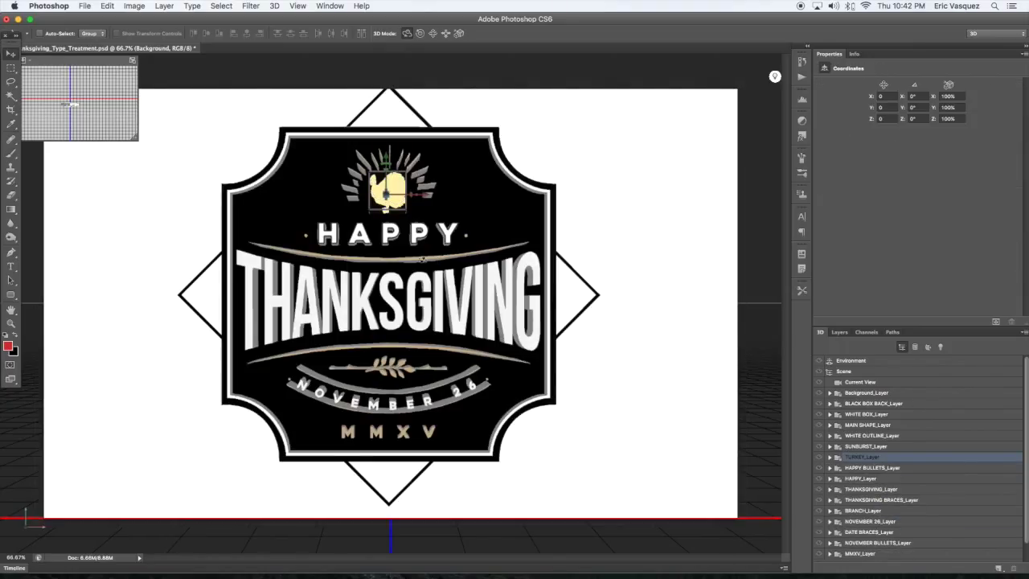
Step: Select all five THANKSGIVING BRACES materials, Front Inflation through Back Inflation, and remove their diffuse texture
{"action": "left_click", "coordinate": [422, 259]}
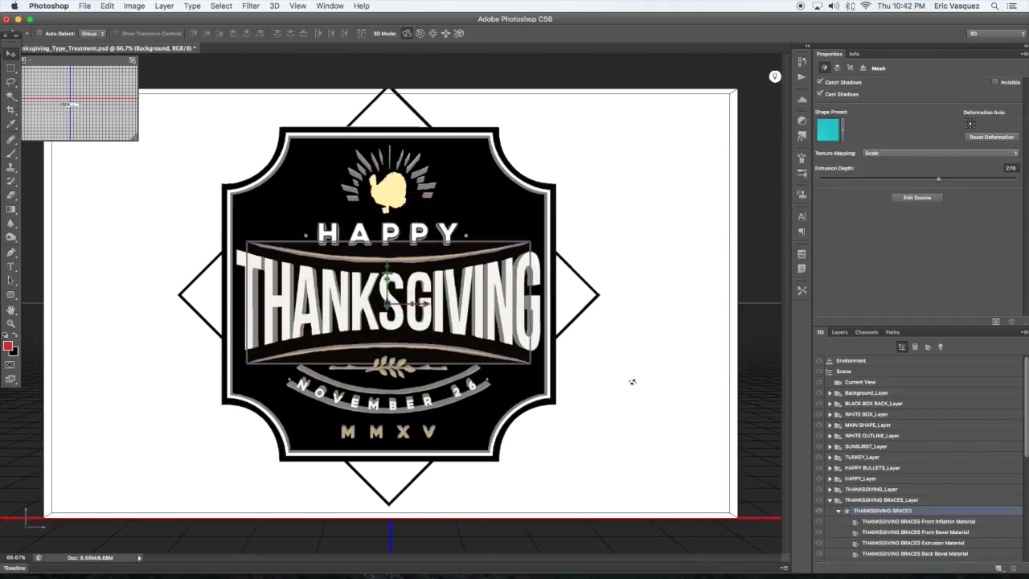
{"action": "scroll", "coordinate": [1026, 445], "scroll_direction": "down", "scroll_amount": 5}
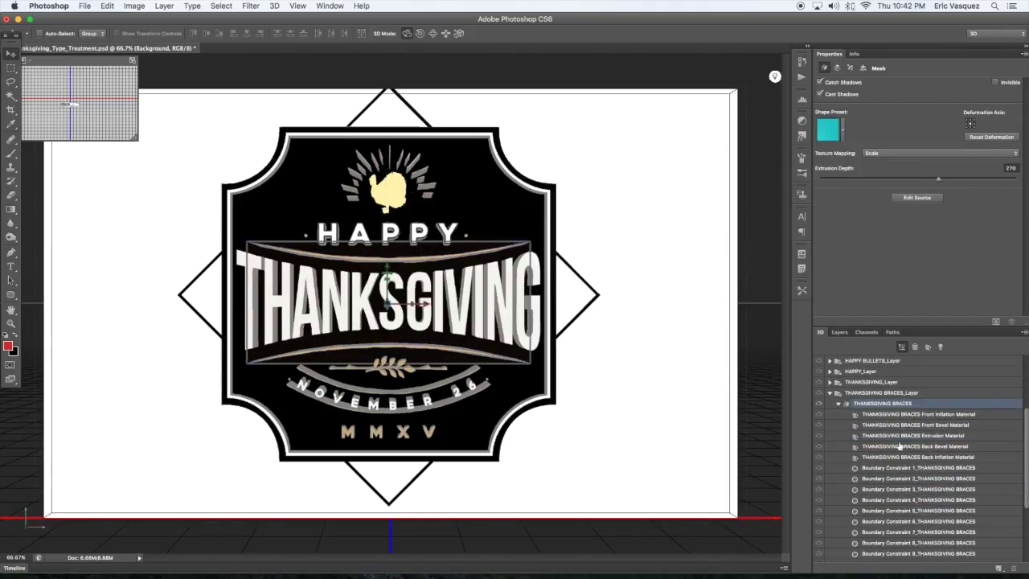
{"action": "left_click", "coordinate": [886, 415]}
{"action": "left_click", "coordinate": [882, 458], "text": "shift"}
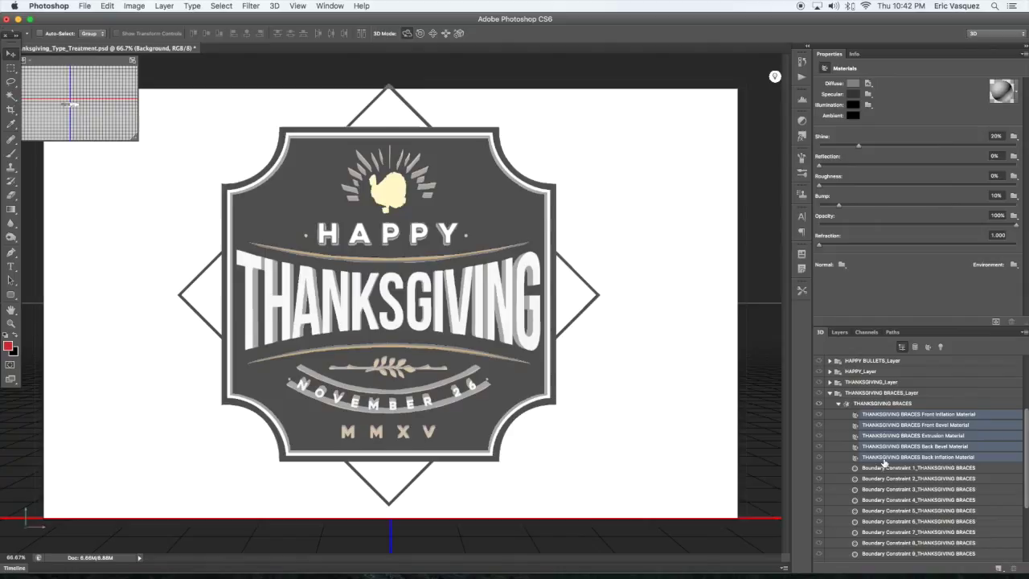
{"action": "left_click", "coordinate": [869, 83]}
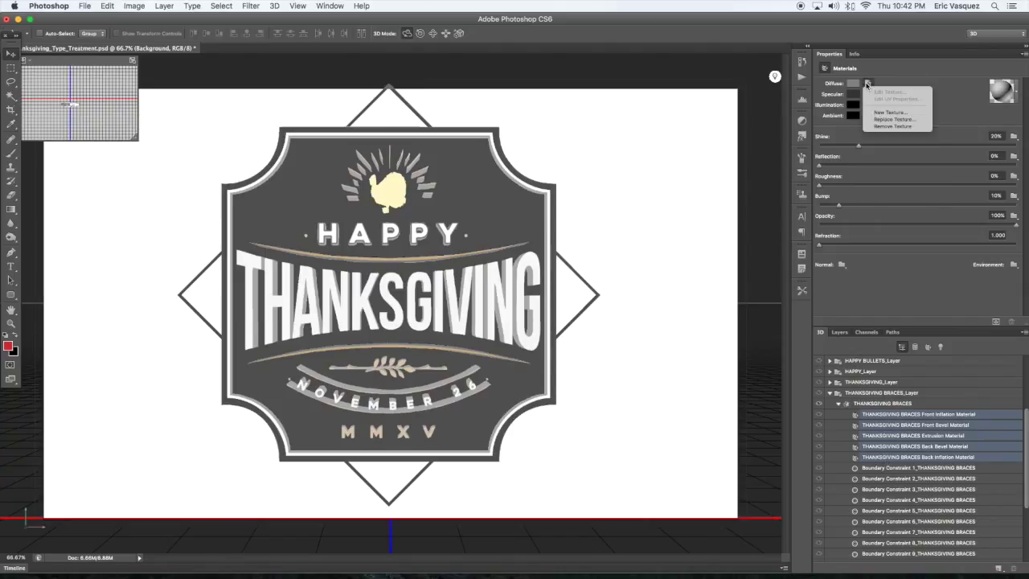
{"action": "left_click", "coordinate": [891, 128]}
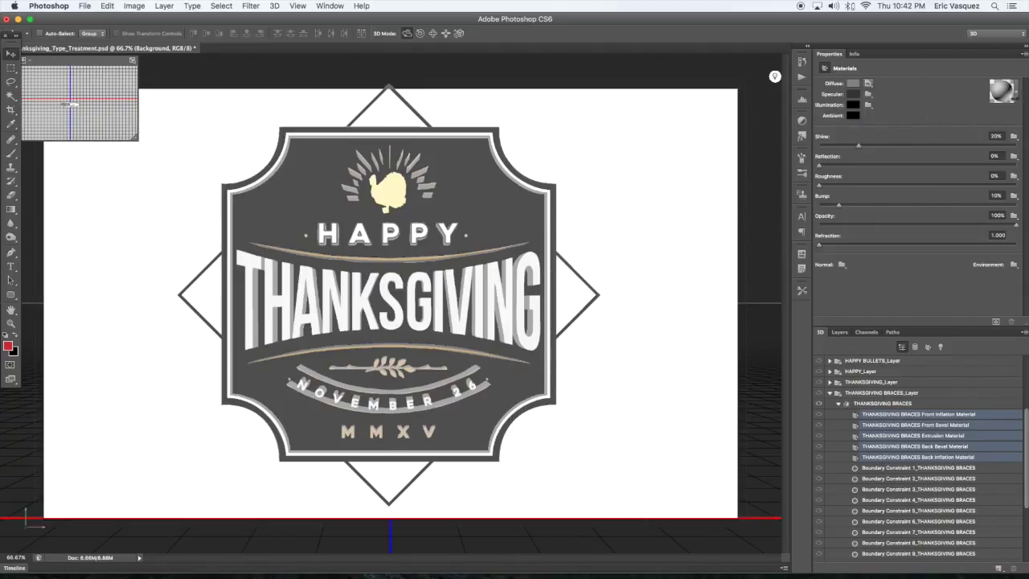
Step: Apply the same light gold metal preset to the selected Thanksgiving braces materials
{"action": "left_click", "coordinate": [1018, 91]}
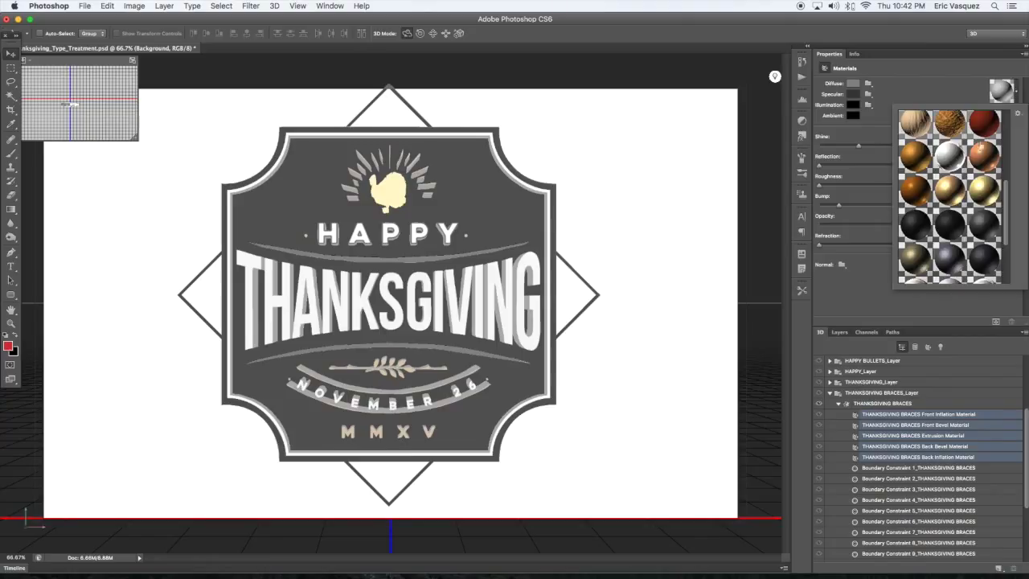
{"action": "left_click", "coordinate": [949, 190]}
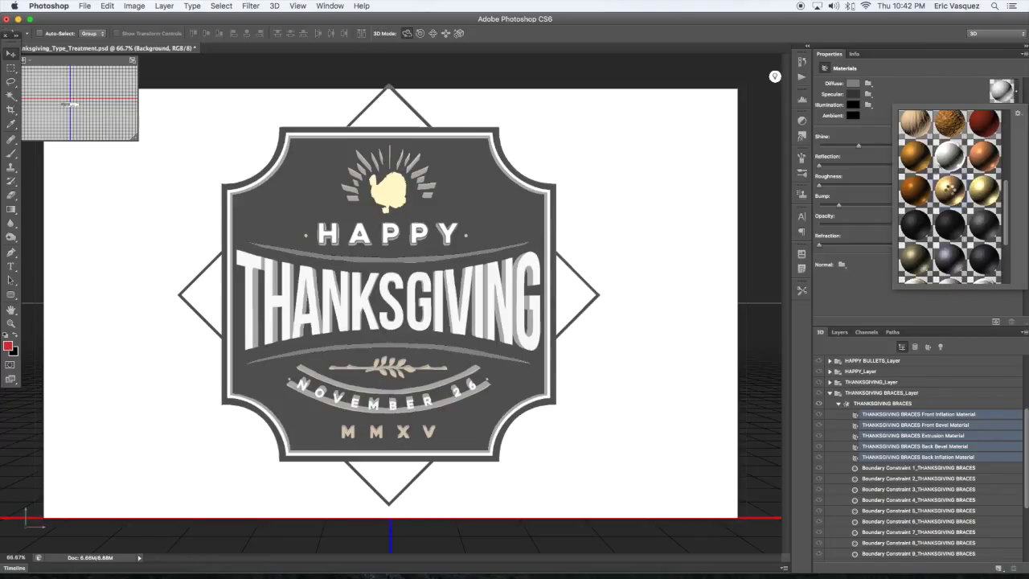
{"action": "left_click", "coordinate": [921, 90]}
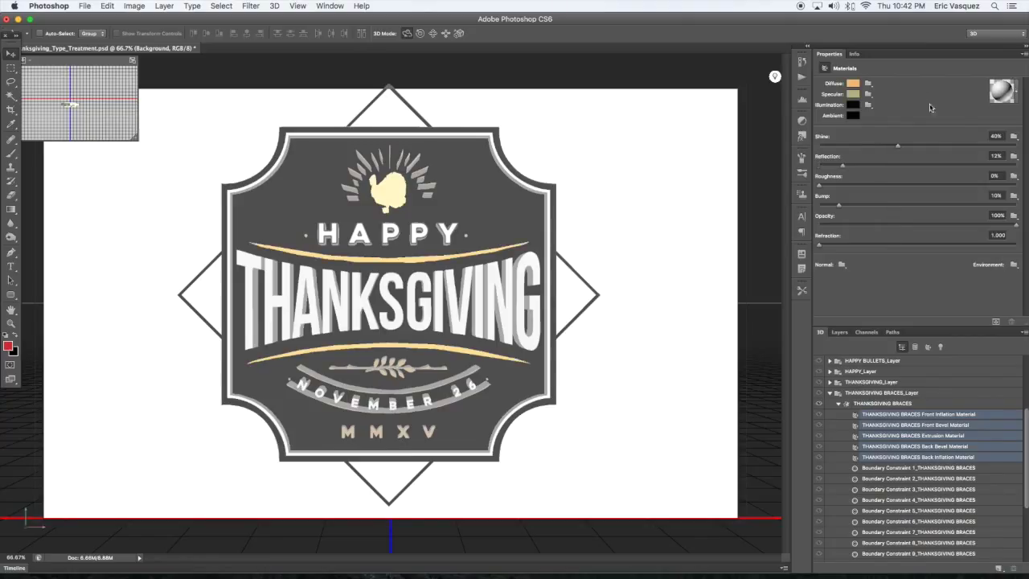
Step: Set the reflection of the selected Thanksgiving braces materials to 20%
{"action": "left_click", "coordinate": [998, 155]}
{"action": "type", "text": "25"}
{"action": "key", "text": "Return"}
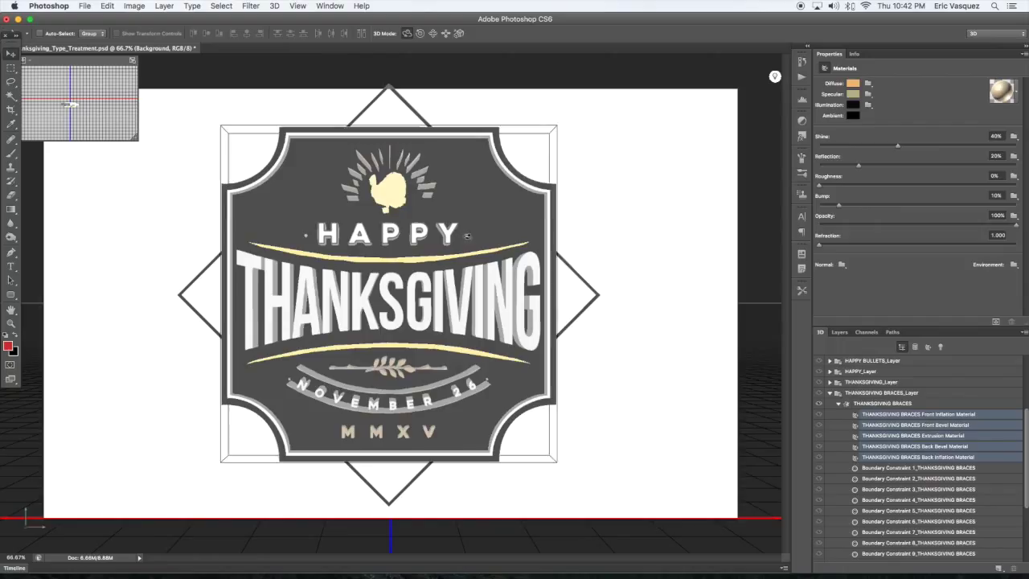
Step: Select all five HAPPY BULLETS materials, Front Inflation through Back Inflation, and remove their diffuse texture
{"action": "left_click", "coordinate": [467, 234]}
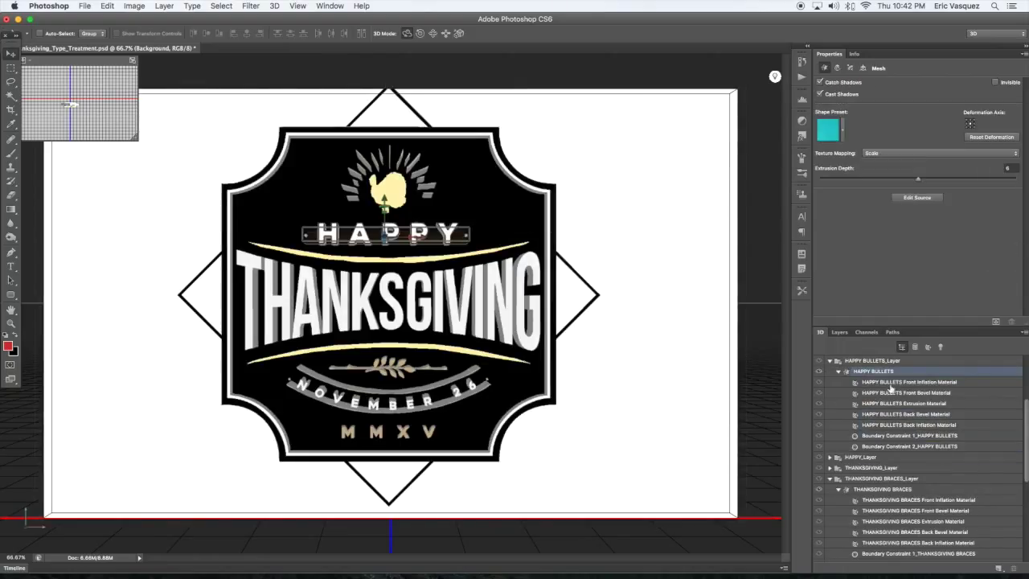
{"action": "left_click", "coordinate": [892, 382]}
{"action": "left_click", "coordinate": [893, 426], "text": "shift"}
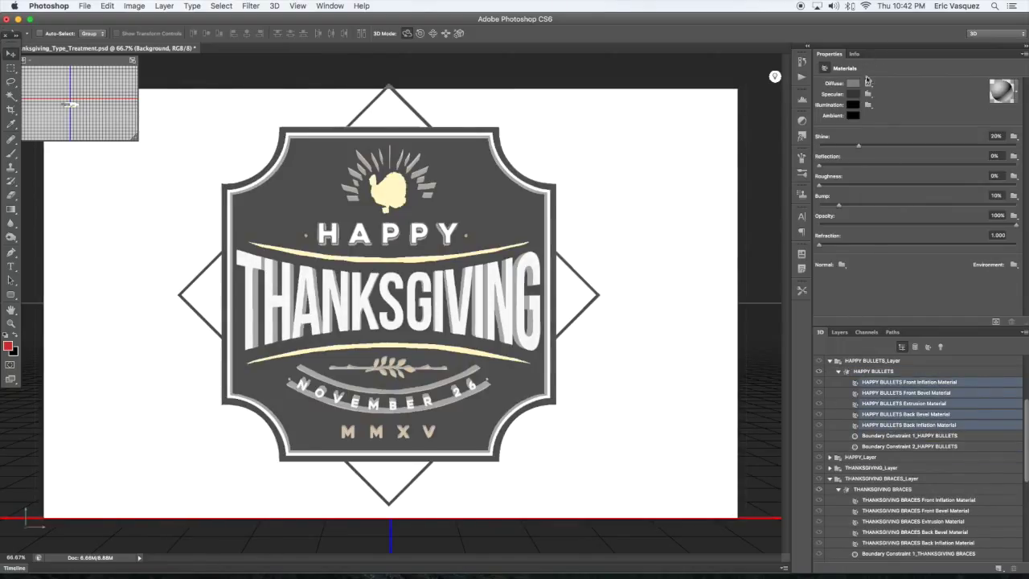
{"action": "left_click", "coordinate": [869, 83]}
{"action": "left_click", "coordinate": [882, 122]}
Step: Apply the light gold metal preset to the selected Happy bullets materials and adjust their reflection
{"action": "left_click", "coordinate": [1016, 92]}
{"action": "left_click", "coordinate": [949, 191]}
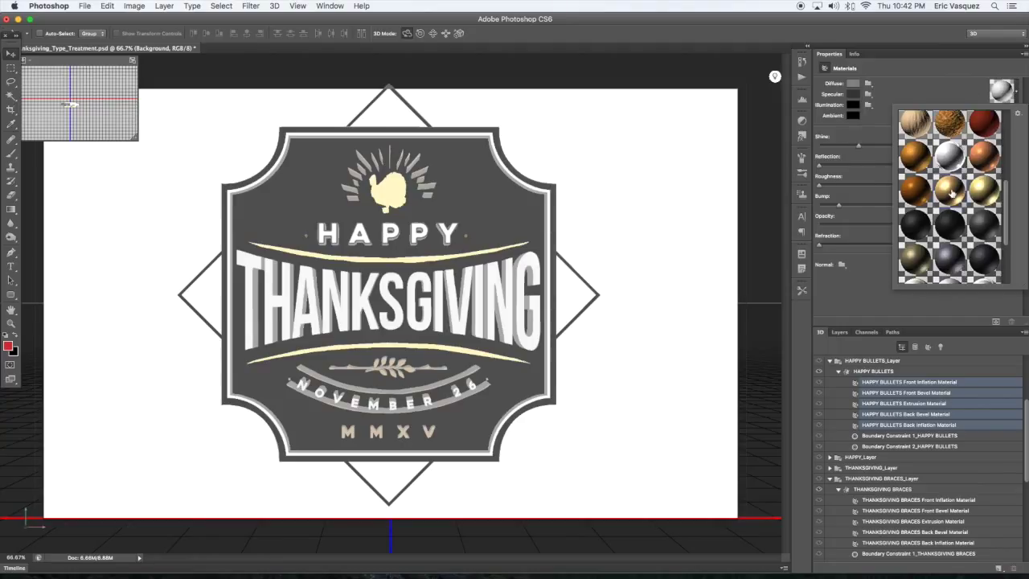
{"action": "left_click", "coordinate": [928, 89]}
{"action": "left_click", "coordinate": [997, 156]}
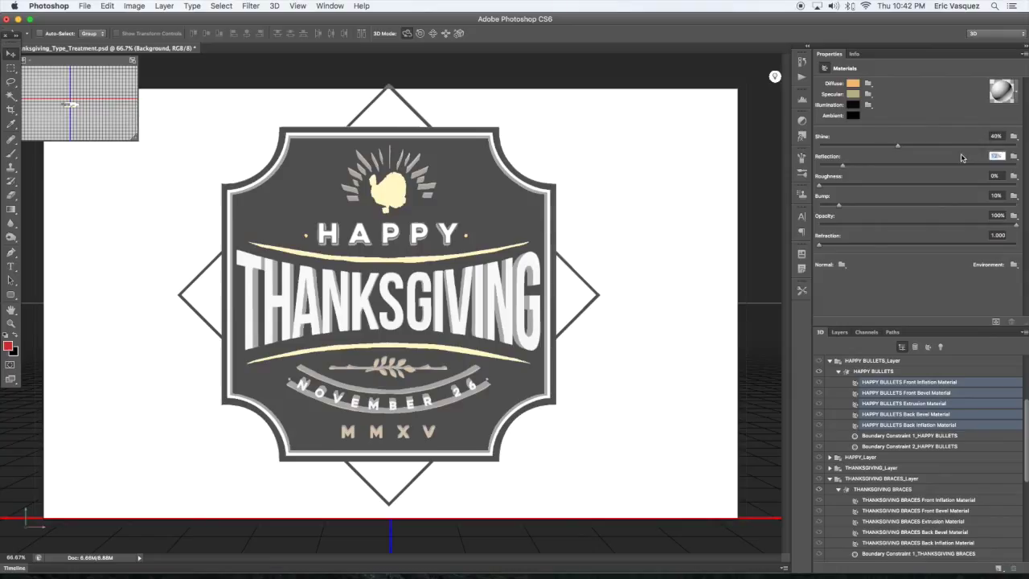
{"action": "key", "text": "Return"}
Step: Select the five BRANCH materials, Front Inflation through Back Inflation, and remove their diffuse texture
{"action": "left_click", "coordinate": [410, 368]}
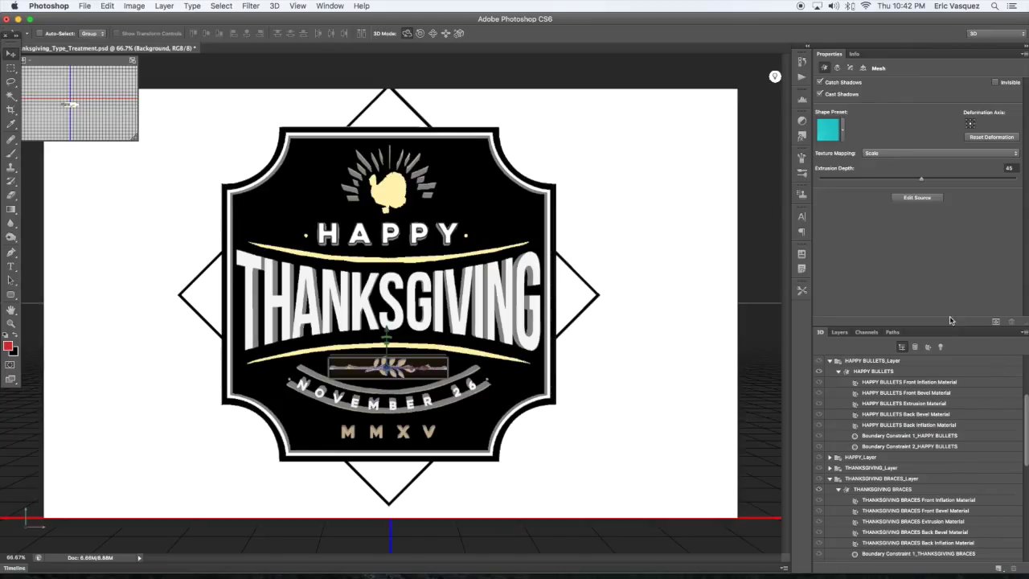
{"action": "left_click_drag", "start_coordinate": [1026, 409], "coordinate": [1027, 502]}
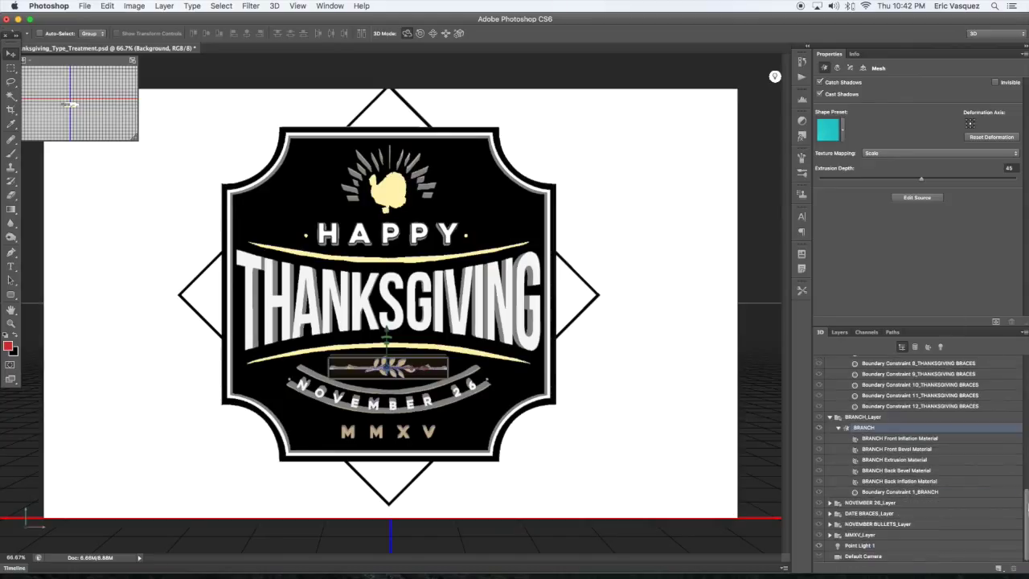
{"action": "left_click", "coordinate": [878, 439]}
{"action": "left_click", "coordinate": [879, 481], "text": "shift"}
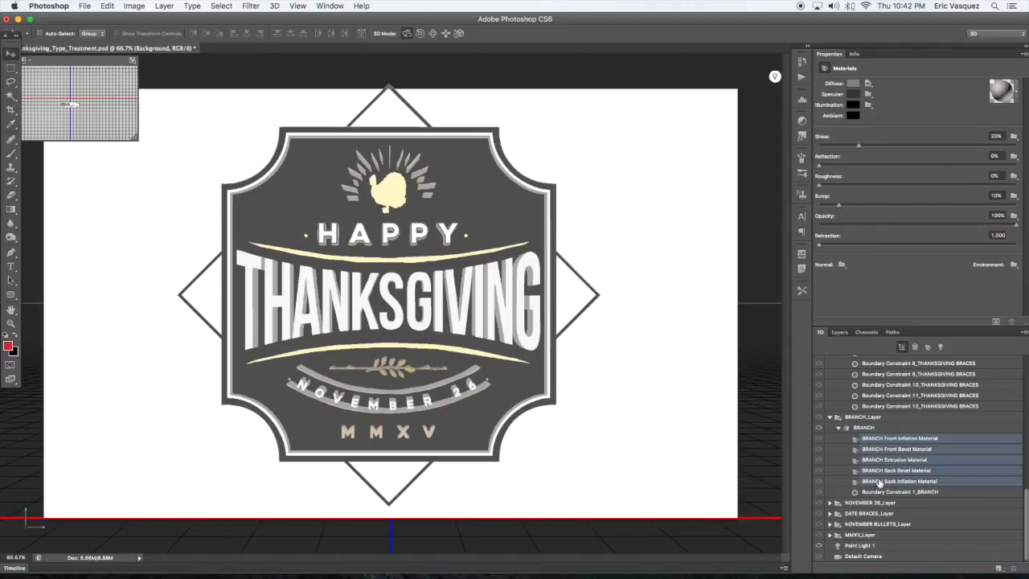
{"action": "left_click", "coordinate": [868, 84]}
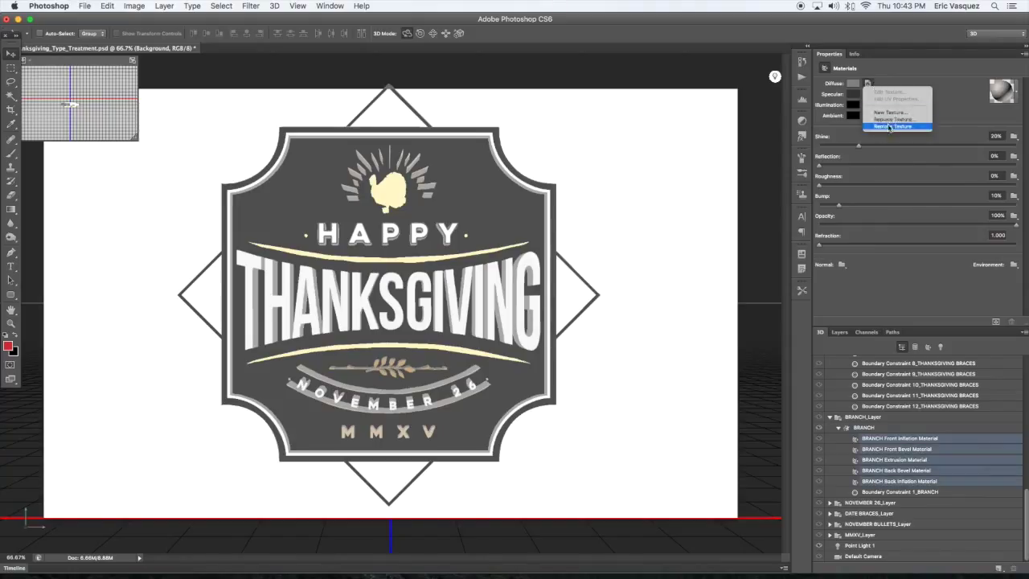
{"action": "left_click", "coordinate": [889, 128]}
Step: Give the selected branch materials the same light gold metal preset with reflection at 20%
{"action": "left_click", "coordinate": [1015, 92]}
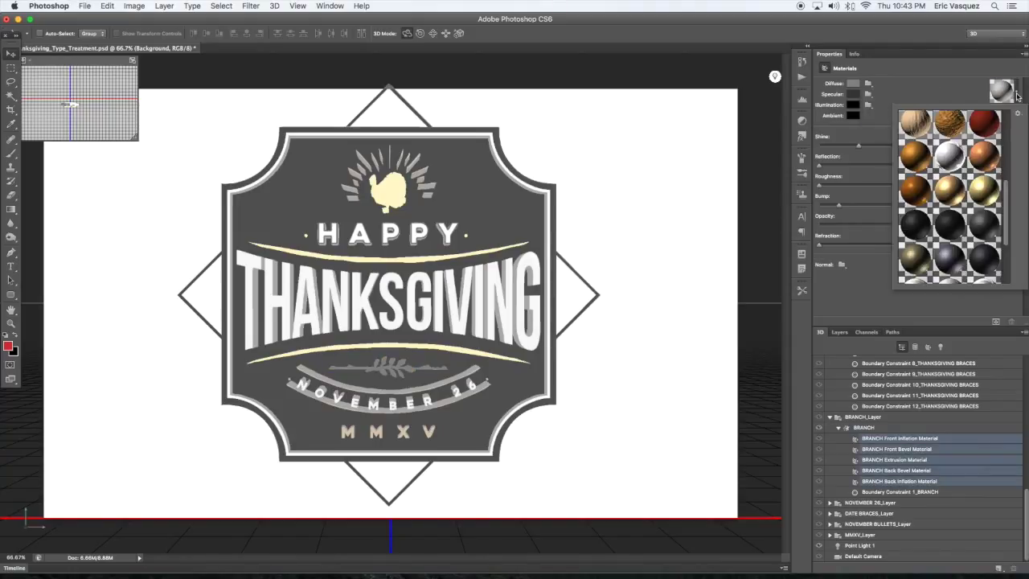
{"action": "left_click", "coordinate": [951, 191]}
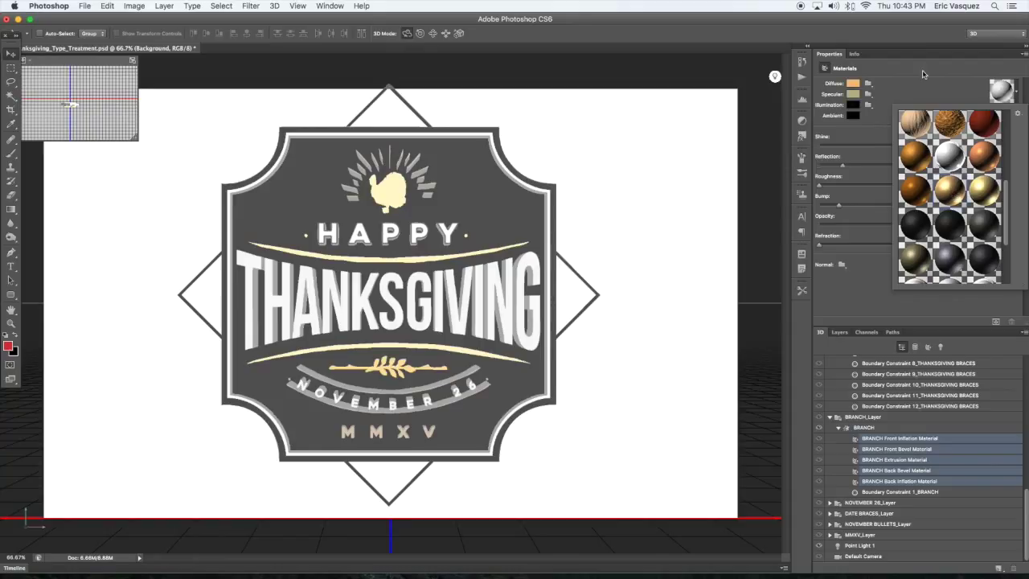
{"action": "left_click", "coordinate": [923, 92]}
{"action": "left_click", "coordinate": [997, 154]}
{"action": "type", "text": "20"}
{"action": "key", "text": "Return"}
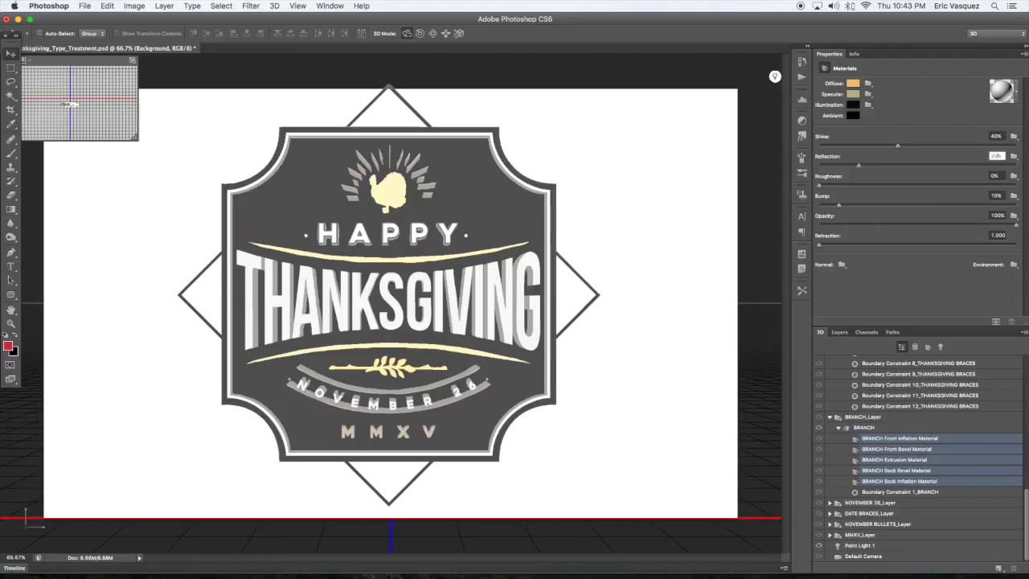
{"action": "left_click", "coordinate": [908, 267]}
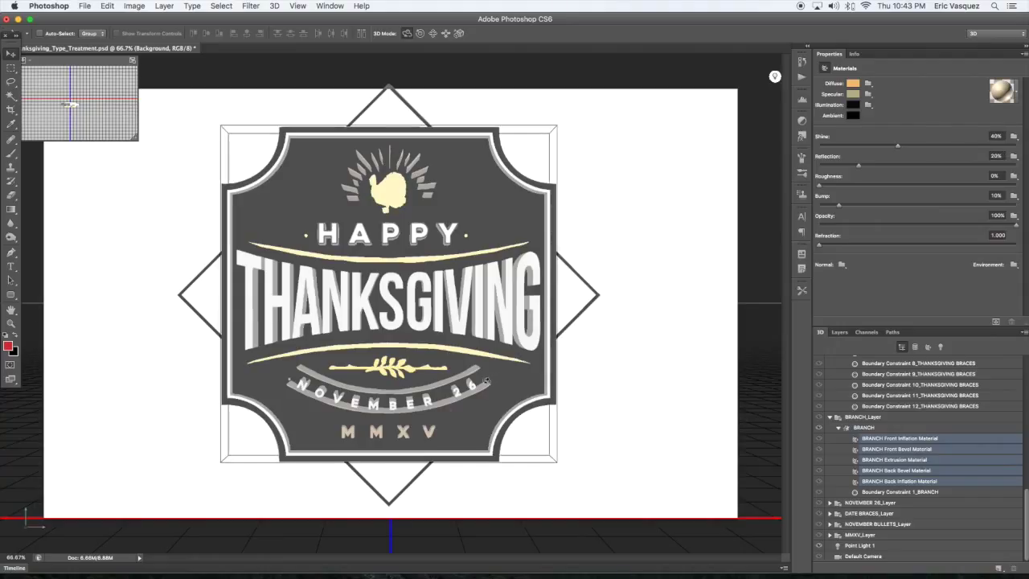
Step: Select the five DATE BRACES materials, Front Inflation through Back Inflation, and remove their diffuse texture
{"action": "left_click", "coordinate": [484, 385]}
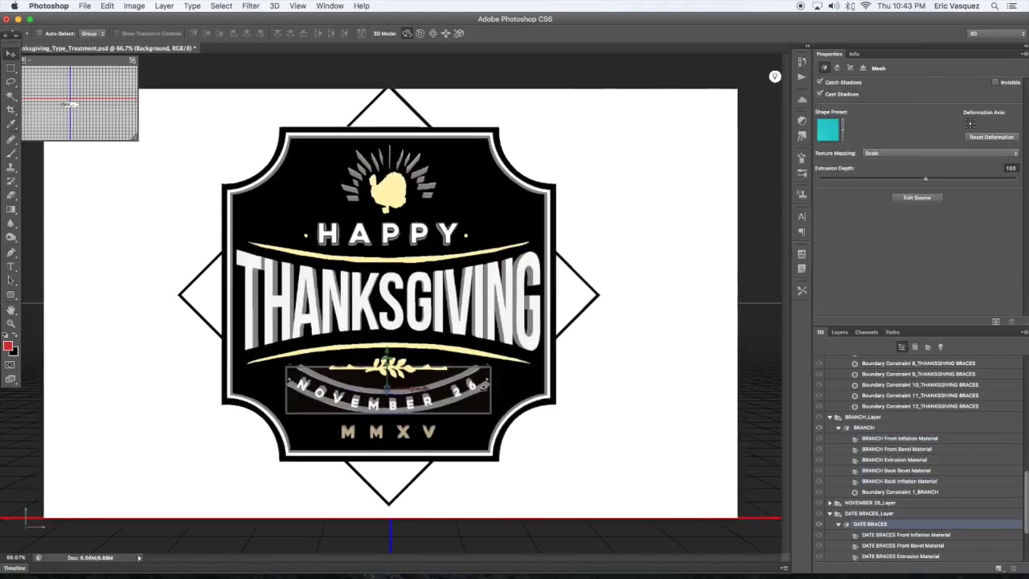
{"action": "left_click_drag", "start_coordinate": [1025, 488], "coordinate": [1026, 521]}
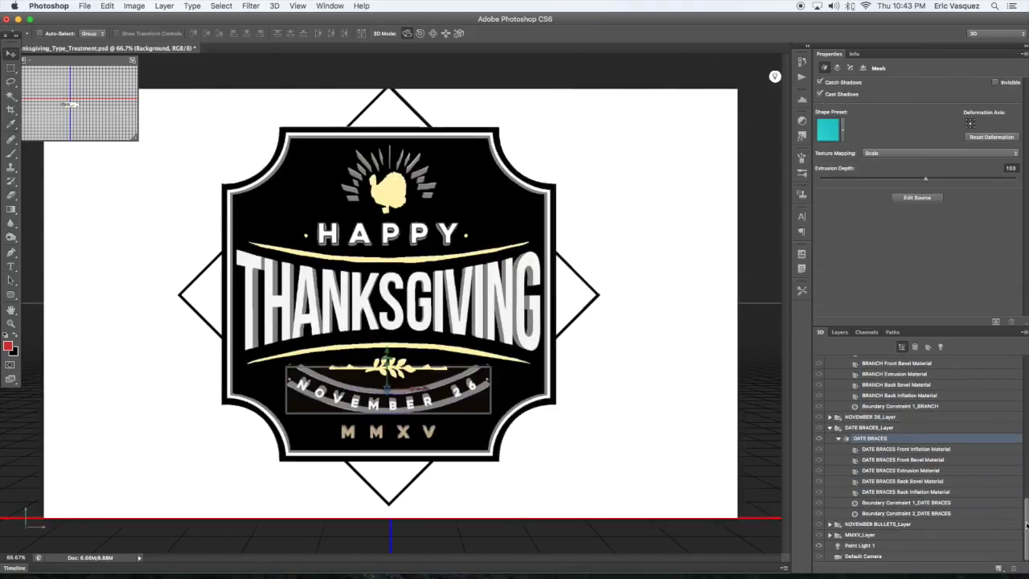
{"action": "left_click", "coordinate": [893, 449]}
{"action": "left_click", "coordinate": [893, 491], "text": "shift"}
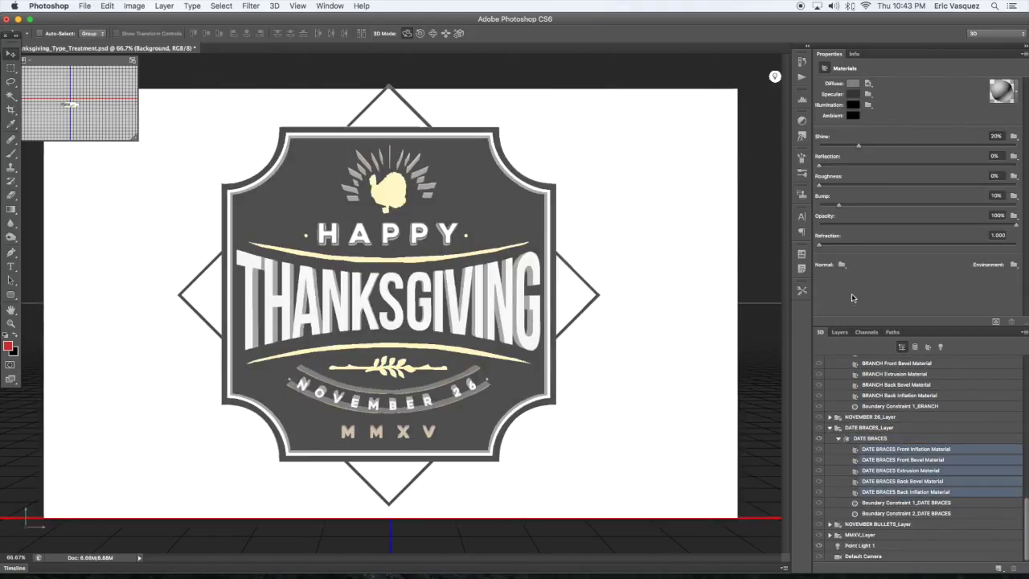
{"action": "left_click", "coordinate": [868, 83]}
{"action": "left_click", "coordinate": [883, 125]}
Step: Apply the light gold metal preset to the selected date braces materials and set their reflection to 20%
{"action": "left_click", "coordinate": [1018, 96]}
{"action": "left_click", "coordinate": [954, 189]}
{"action": "left_click", "coordinate": [925, 96]}
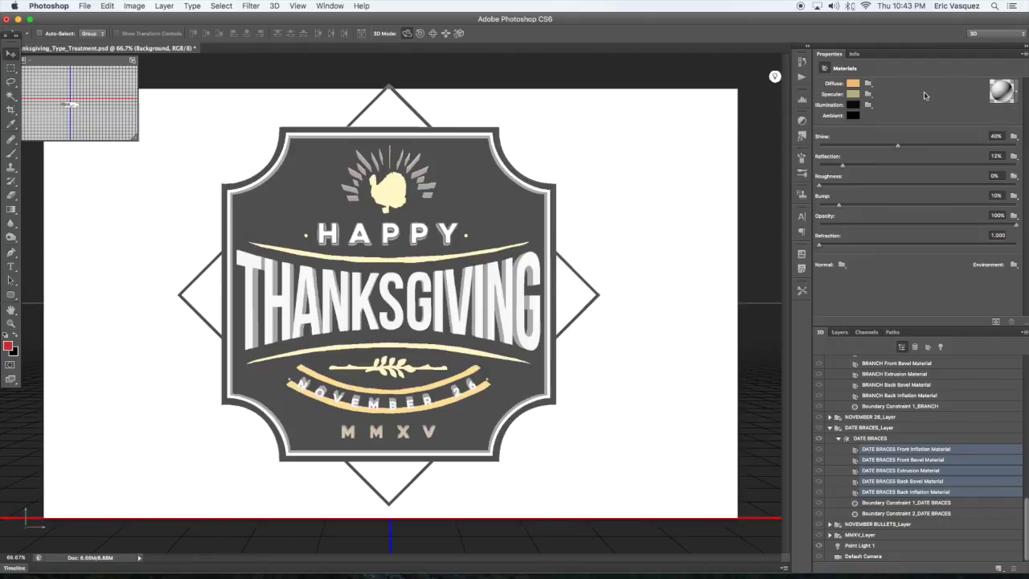
{"action": "left_click", "coordinate": [994, 155]}
{"action": "type", "text": "20"}
{"action": "key", "text": "Return"}
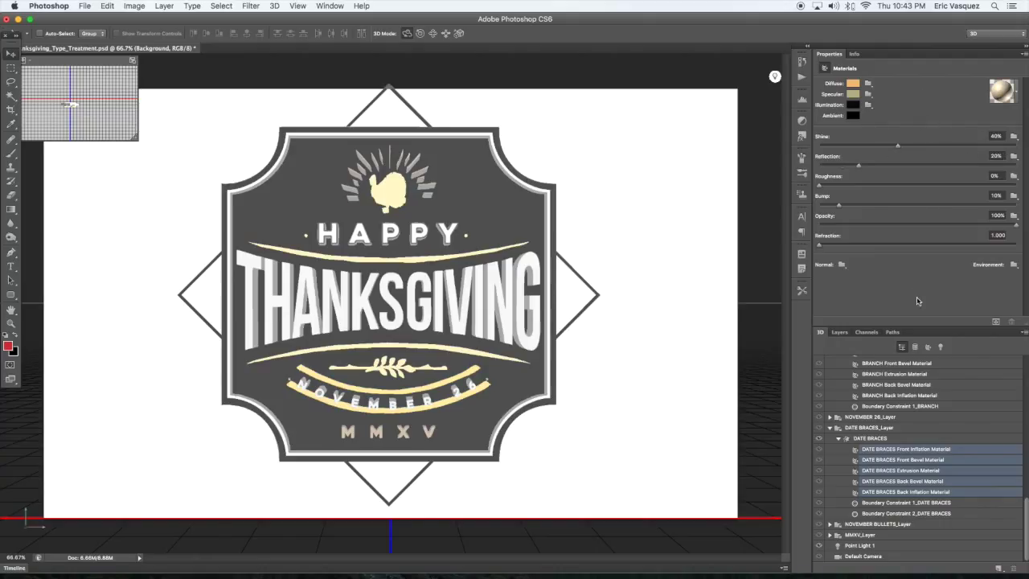
Step: Select the five MMXV materials, Front Inflation through Back Inflation, and remove their diffuse texture
{"action": "left_click", "coordinate": [397, 433]}
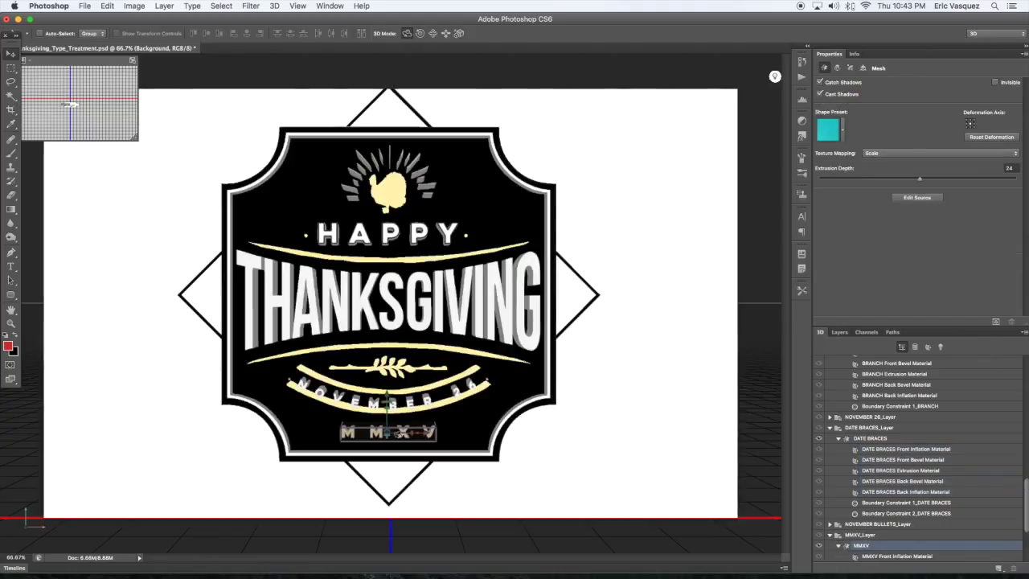
{"action": "scroll", "coordinate": [1026, 488], "scroll_direction": "down", "scroll_amount": 5}
{"action": "left_click", "coordinate": [889, 448]}
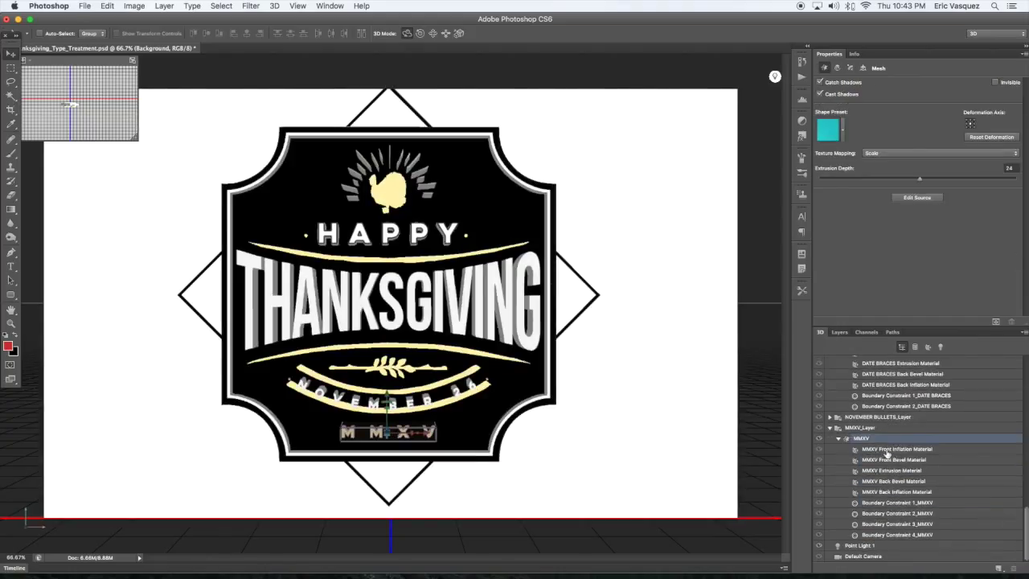
{"action": "left_click", "coordinate": [885, 491], "text": "shift"}
{"action": "left_click", "coordinate": [868, 84]}
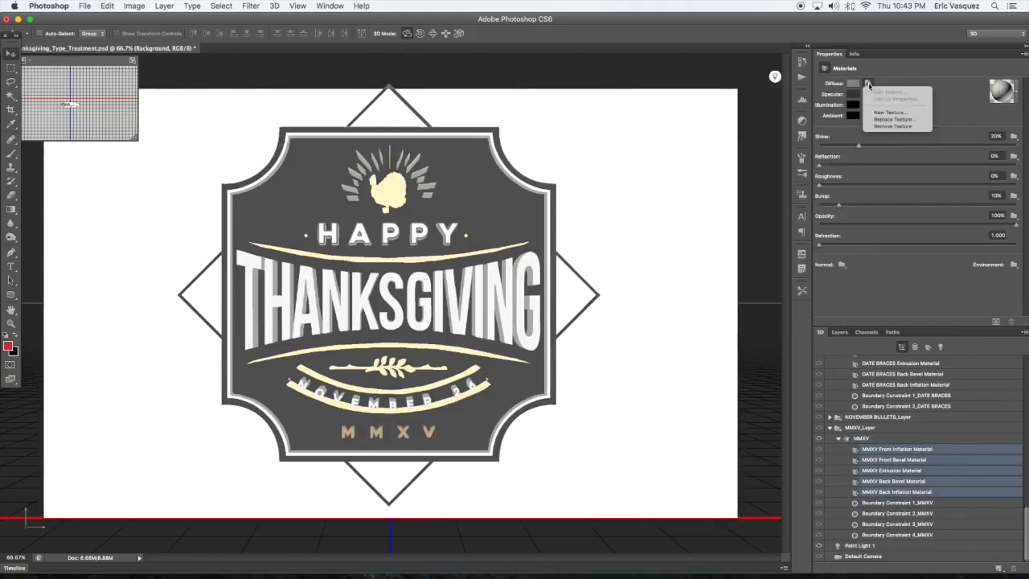
{"action": "left_click", "coordinate": [890, 127]}
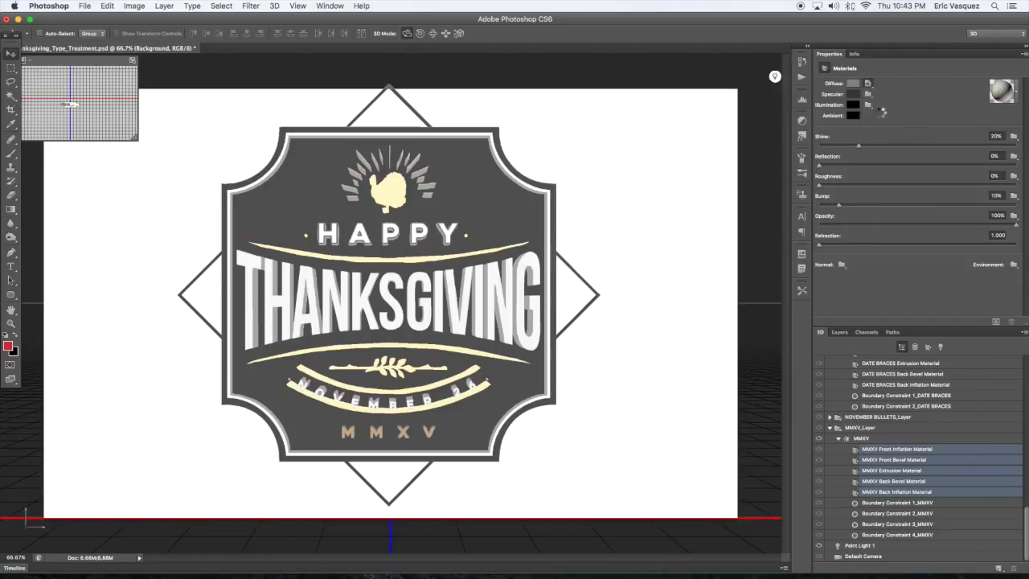
Step: Apply the light gold metal preset to the selected MMXV materials and set their reflection to 20%
{"action": "left_click", "coordinate": [1019, 97]}
{"action": "left_click", "coordinate": [950, 193]}
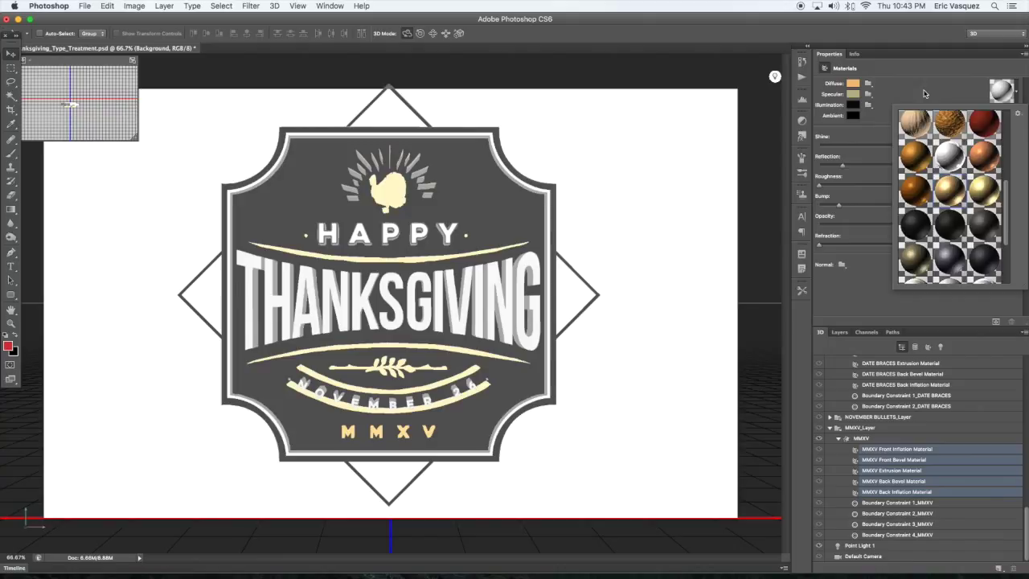
{"action": "left_click", "coordinate": [924, 94]}
{"action": "left_click", "coordinate": [998, 156]}
{"action": "type", "text": "20"}
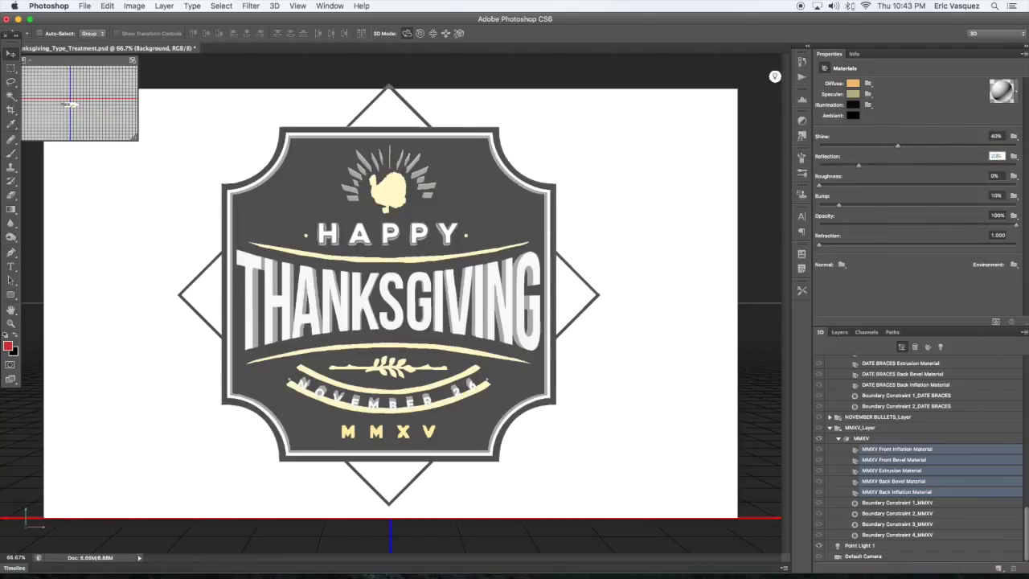
Step: Select the five SUNBURST materials around the turkey, Front Inflation through Back Inflation, and remove their diffuse texture
{"action": "left_click", "coordinate": [388, 175]}
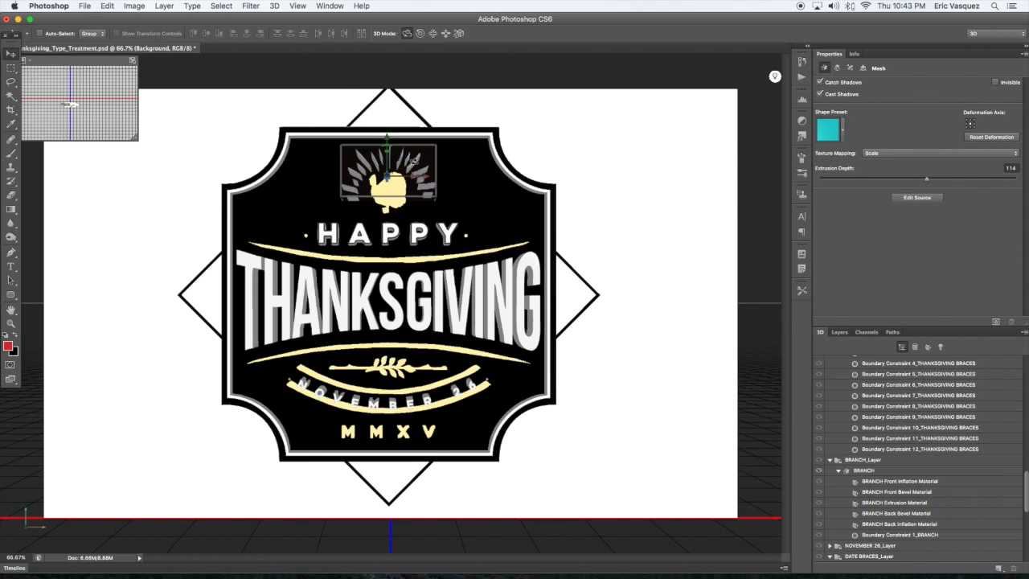
{"action": "scroll", "coordinate": [1017, 435], "scroll_direction": "up", "scroll_amount": 8}
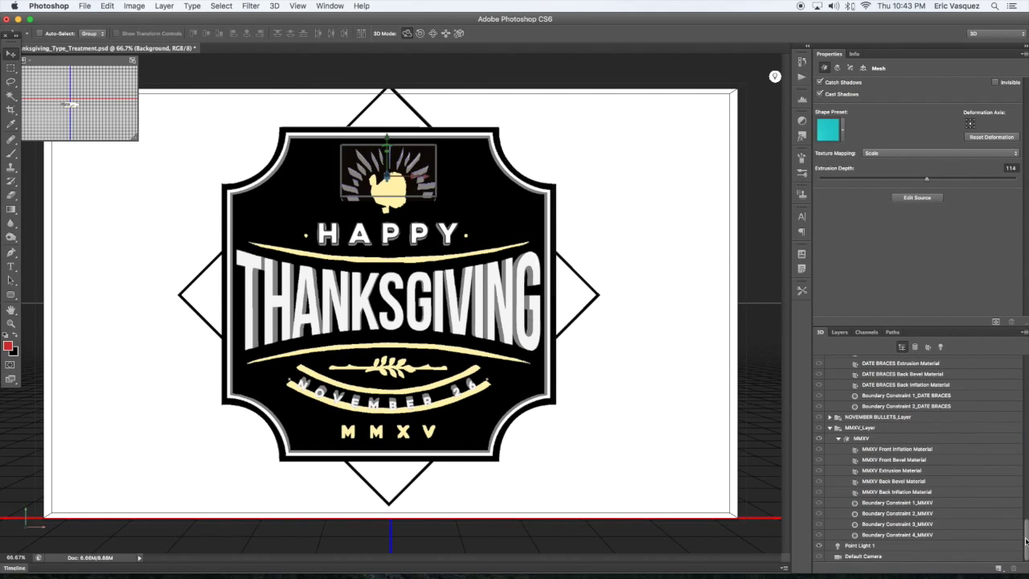
{"action": "scroll", "coordinate": [1017, 435], "scroll_direction": "up", "scroll_amount": 10}
{"action": "scroll", "coordinate": [1005, 365], "scroll_direction": "down", "scroll_amount": 1}
{"action": "left_click", "coordinate": [897, 435]}
{"action": "left_click", "coordinate": [891, 479], "text": "shift"}
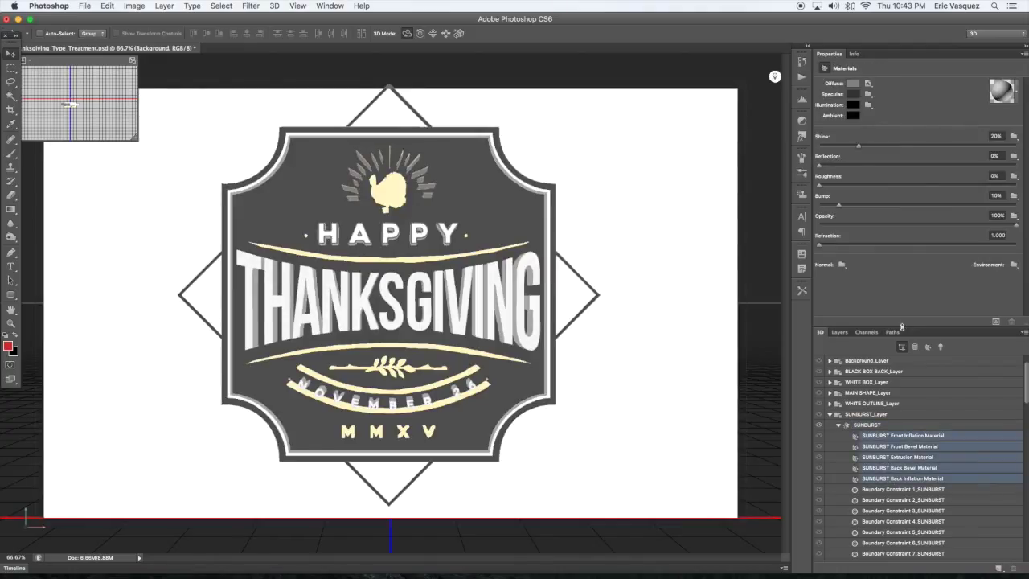
{"action": "left_click", "coordinate": [869, 84]}
{"action": "left_click", "coordinate": [886, 127]}
Step: Apply the light gold metal preset to the selected sunburst materials and set their reflection to 20%
{"action": "left_click", "coordinate": [1017, 94]}
{"action": "left_click", "coordinate": [950, 190]}
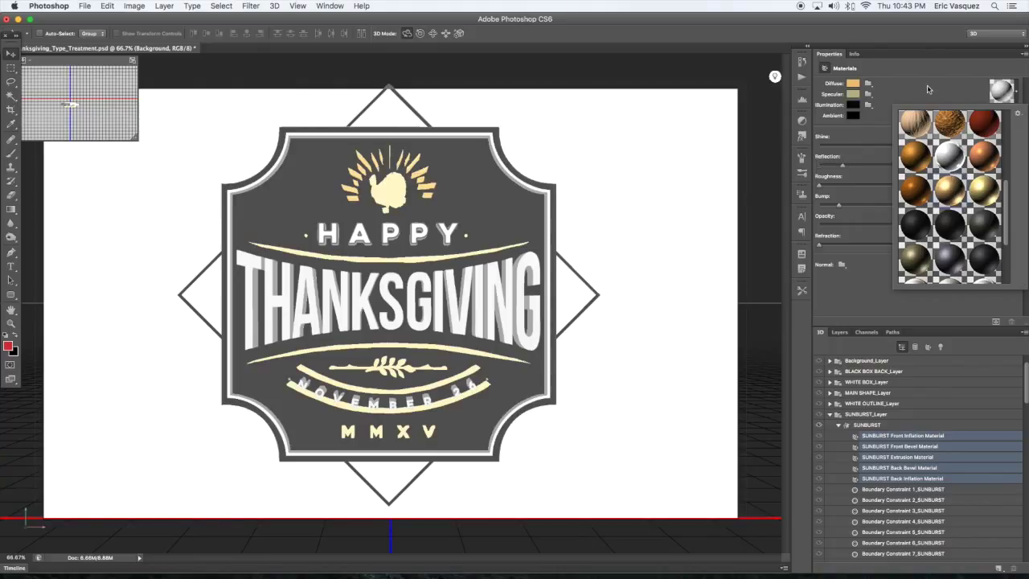
{"action": "left_click", "coordinate": [927, 89]}
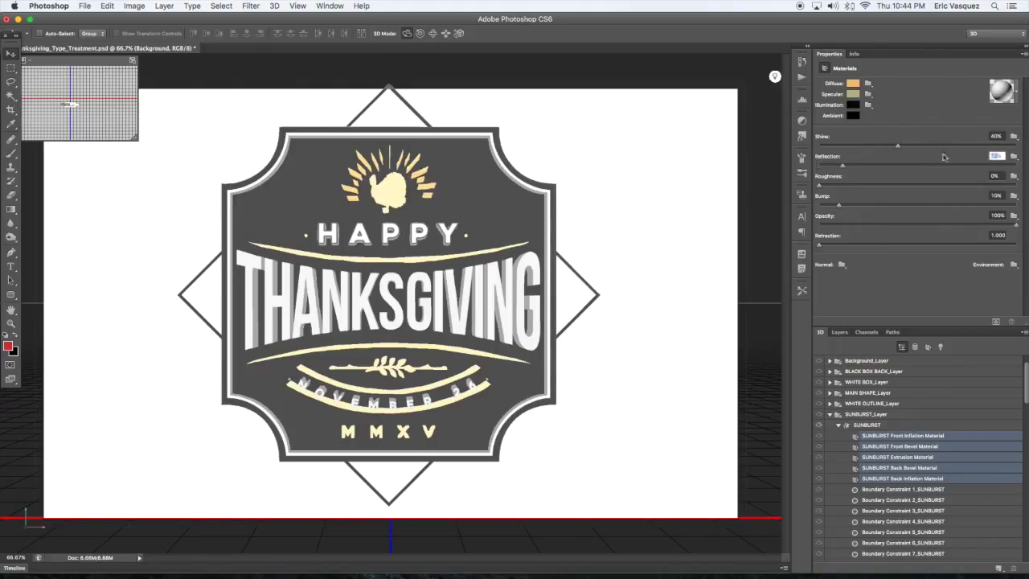
{"action": "type", "text": "20"}
{"action": "key", "text": "Return"}
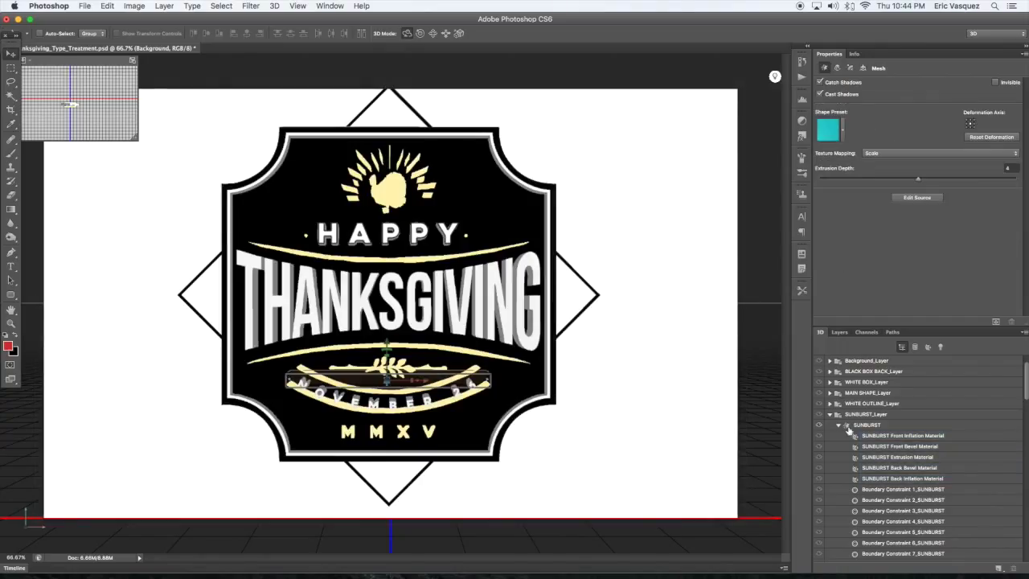
Step: Collapse the sunburst, Happy bullets, Thanksgiving braces, branch and date braces groups, keeping the November bullets group expanded
{"action": "left_click_drag", "start_coordinate": [1027, 395], "coordinate": [1027, 401]}
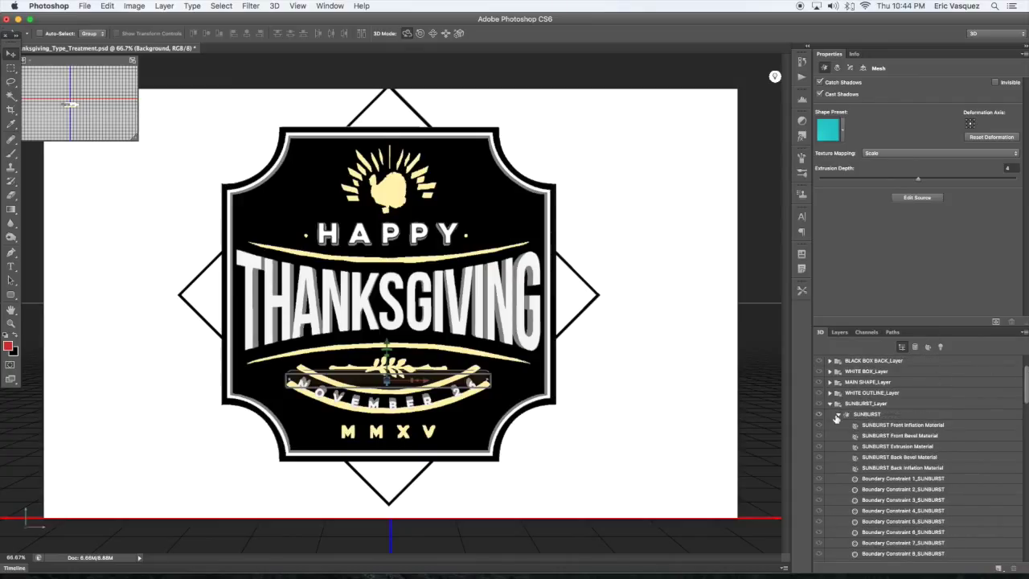
{"action": "left_click", "coordinate": [836, 415]}
{"action": "left_click", "coordinate": [830, 404]}
{"action": "left_click", "coordinate": [830, 424]}
{"action": "left_click", "coordinate": [829, 456]}
{"action": "left_click", "coordinate": [830, 467]}
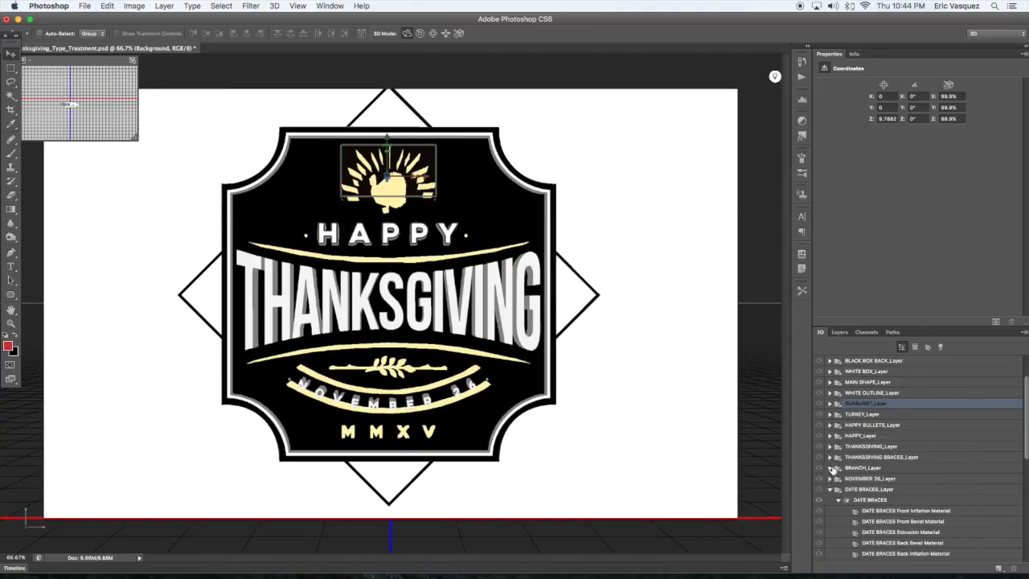
{"action": "left_click", "coordinate": [830, 489]}
{"action": "left_click", "coordinate": [829, 500]}
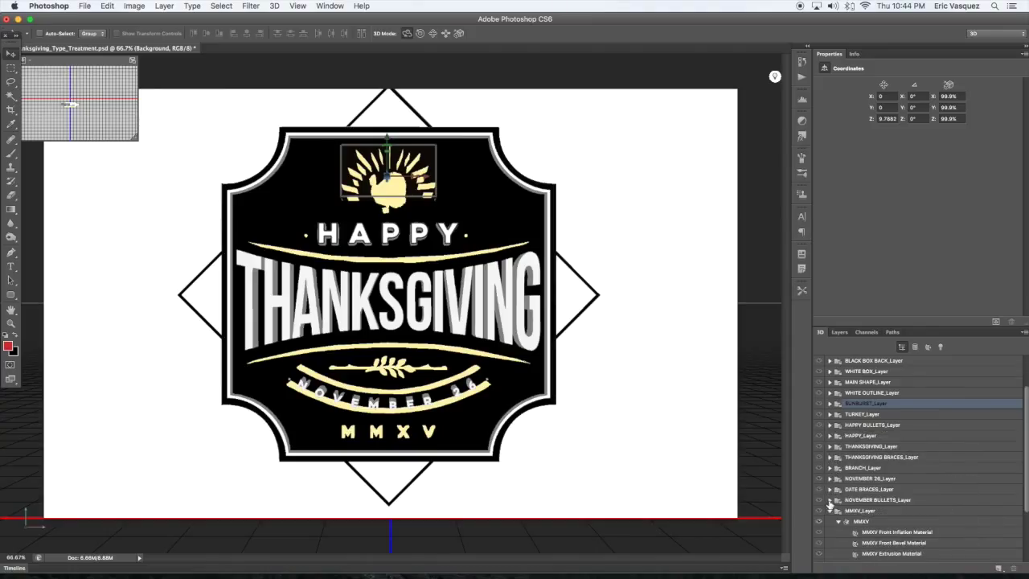
{"action": "left_click", "coordinate": [830, 500]}
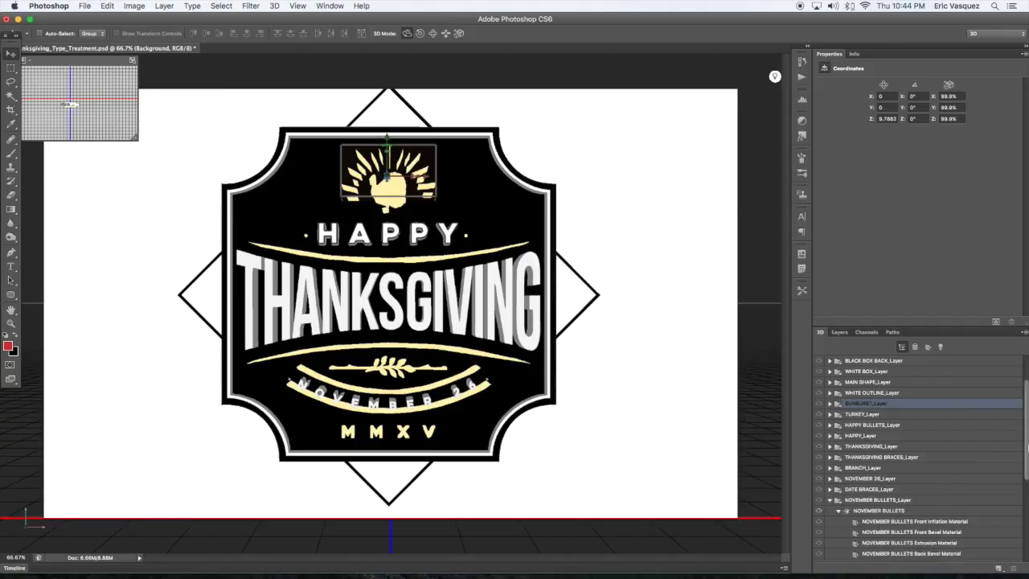
Step: Remove the diffuse texture from all five NOVEMBER BULLETS materials
{"action": "scroll", "coordinate": [1026, 449], "scroll_direction": "down", "scroll_amount": 3}
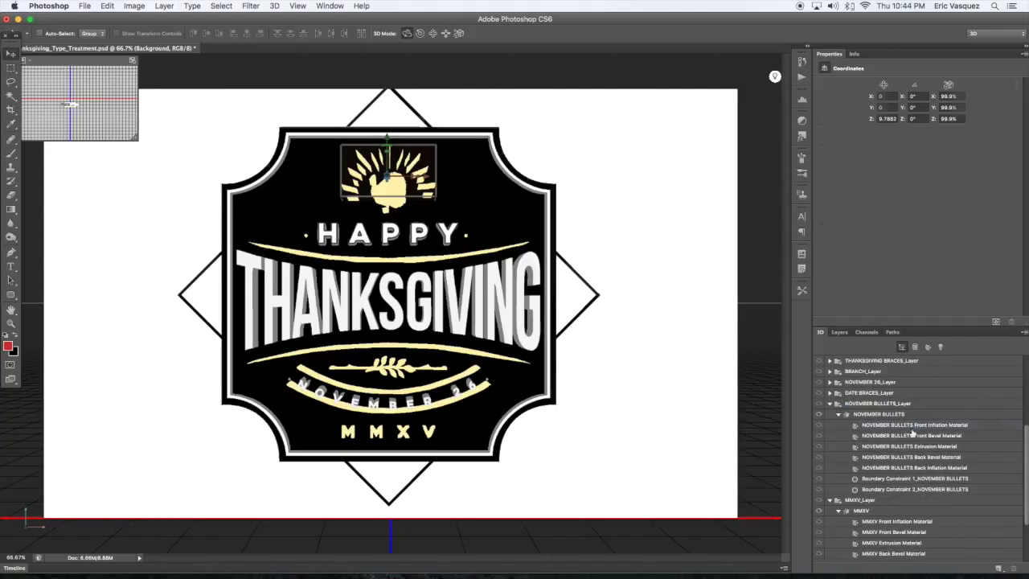
{"action": "left_click", "coordinate": [914, 424]}
{"action": "left_click", "coordinate": [902, 467], "text": "shift"}
{"action": "left_click", "coordinate": [867, 84]}
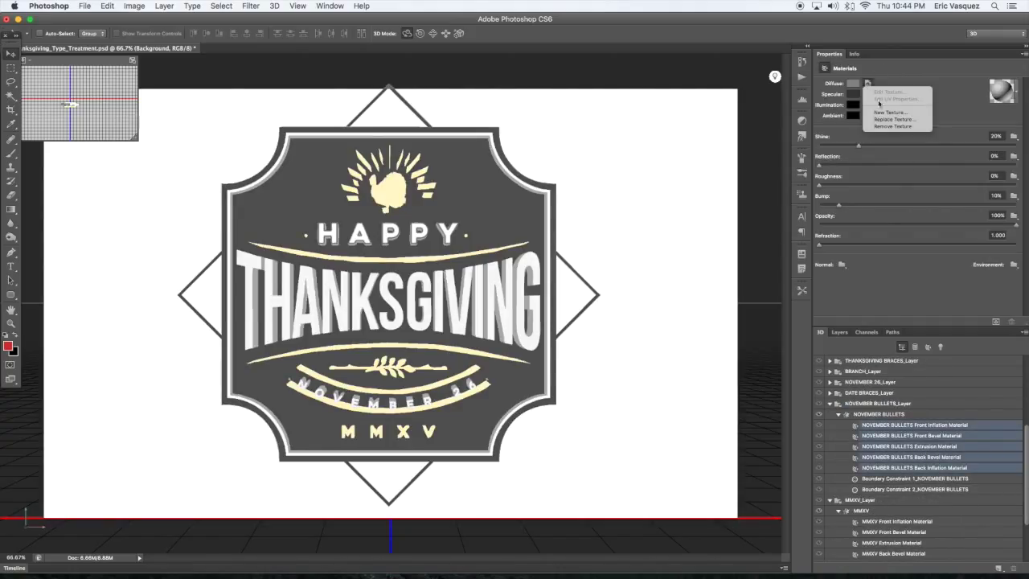
{"action": "left_click", "coordinate": [894, 126]}
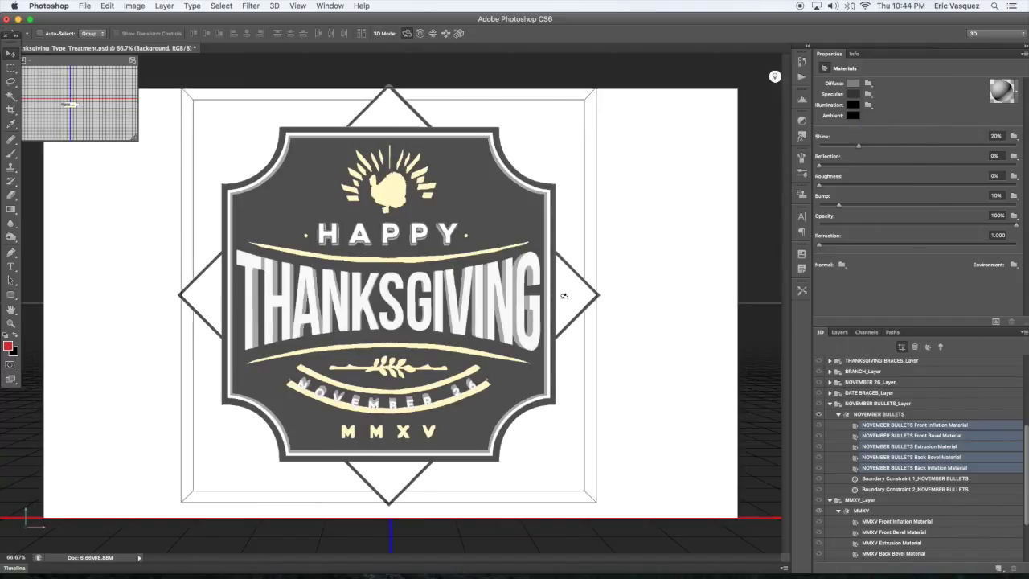
Step: Apply the gold material preset to the five NOVEMBER BULLETS materials and set their reflection to 20%
{"action": "left_click", "coordinate": [1023, 97]}
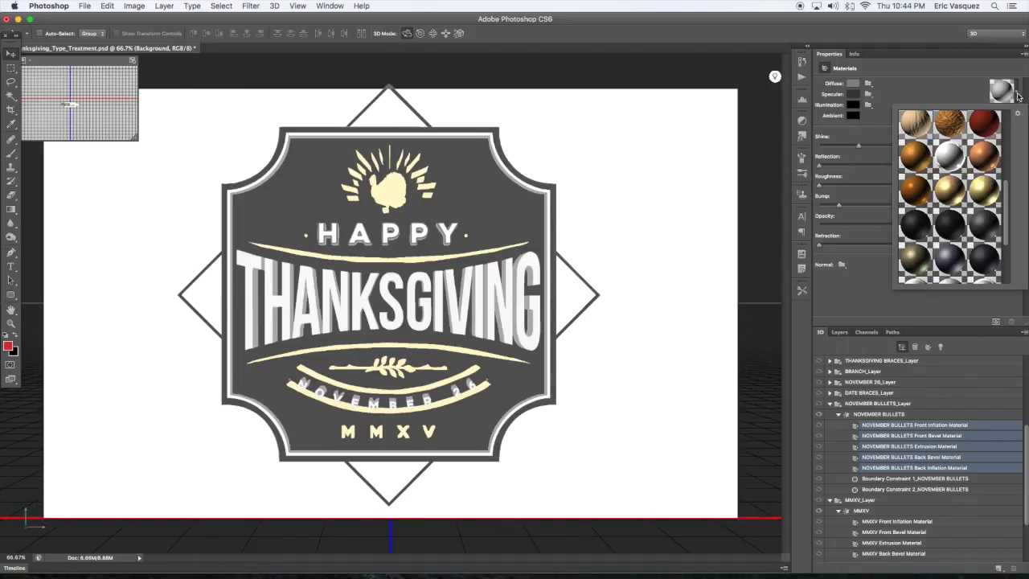
{"action": "left_click", "coordinate": [952, 192]}
{"action": "left_click", "coordinate": [919, 90]}
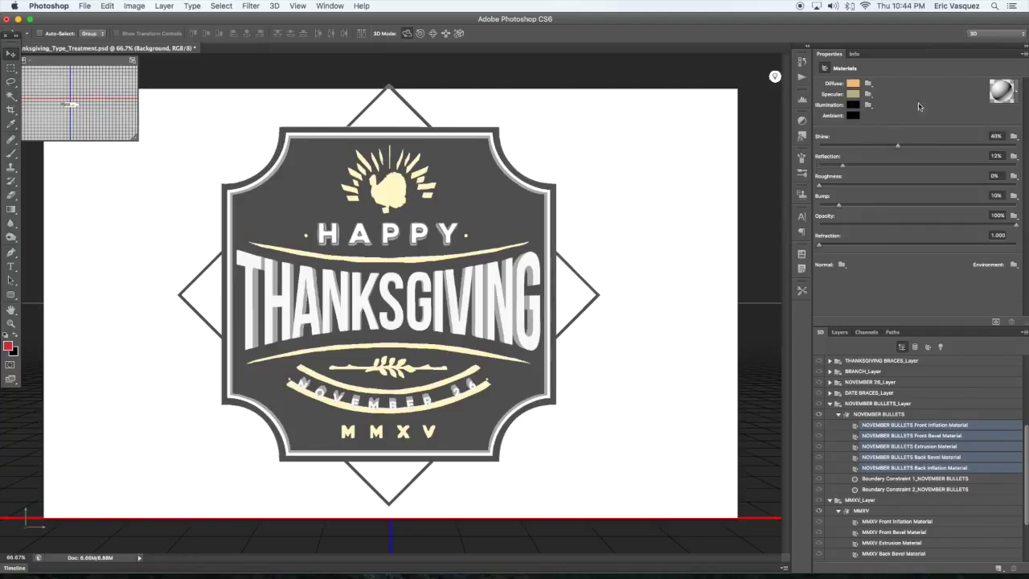
{"action": "left_click", "coordinate": [997, 156]}
{"action": "left_click", "coordinate": [570, 287]}
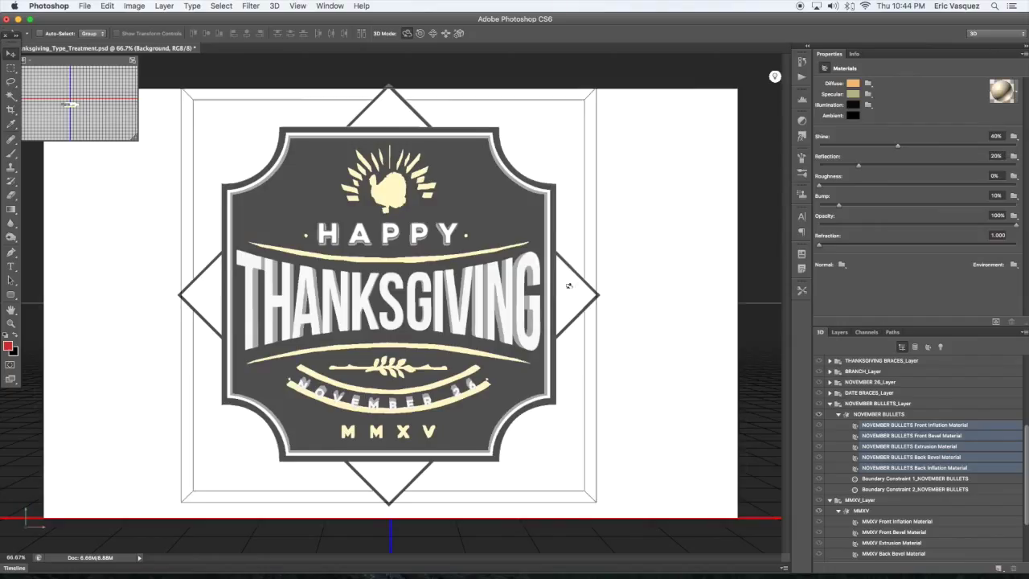
Step: Remove the diffuse texture from all five WHITE BOX materials
{"action": "left_click", "coordinate": [830, 479]}
{"action": "left_click", "coordinate": [829, 489]}
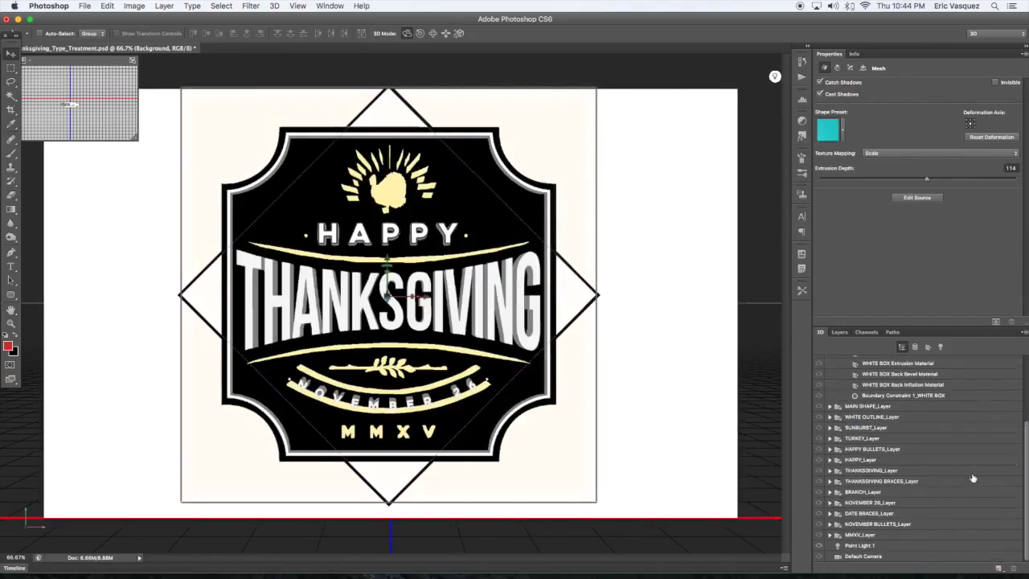
{"action": "scroll", "coordinate": [917, 451], "scroll_direction": "up", "scroll_amount": 3}
{"action": "left_click", "coordinate": [835, 425]}
{"action": "left_click", "coordinate": [836, 414]}
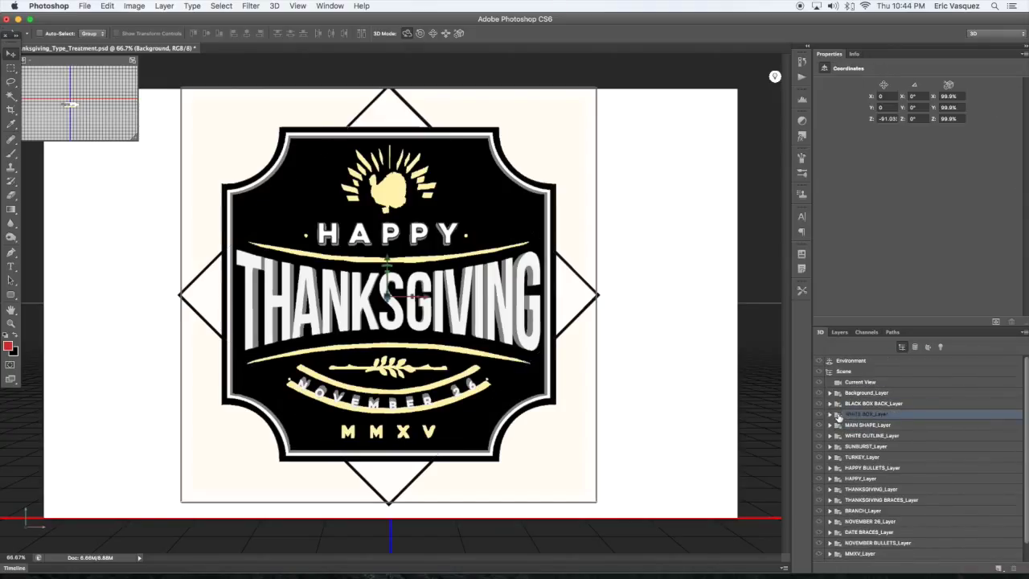
{"action": "left_click", "coordinate": [867, 425]}
{"action": "left_click", "coordinate": [838, 425]}
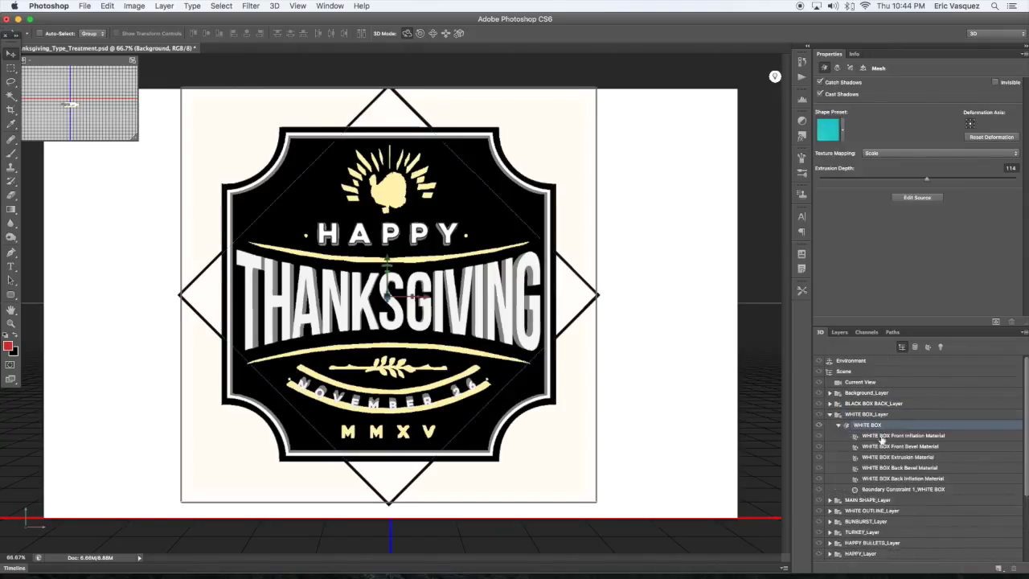
{"action": "left_click", "coordinate": [901, 436]}
{"action": "left_click", "coordinate": [894, 479], "text": "shift"}
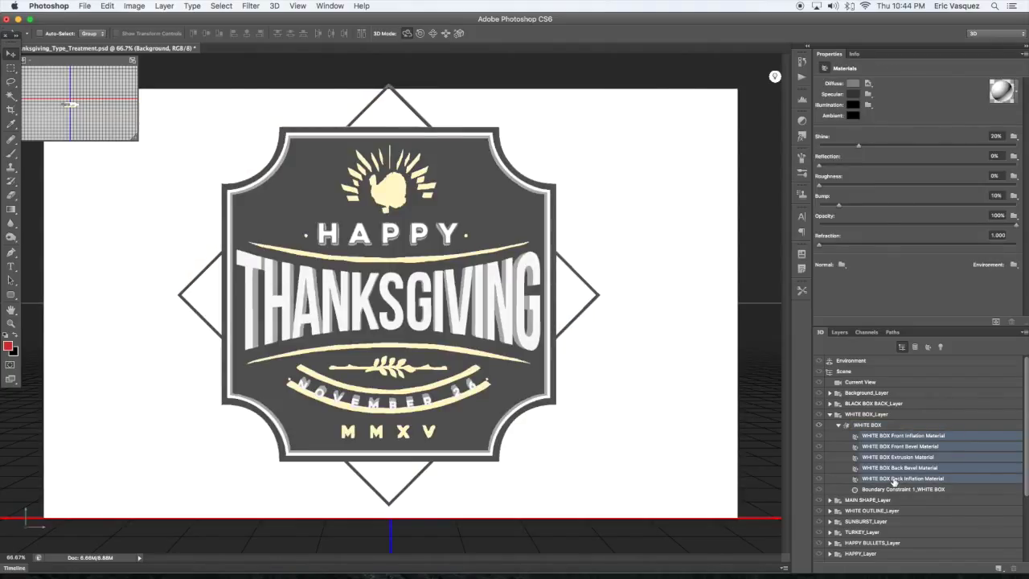
{"action": "left_click", "coordinate": [868, 83]}
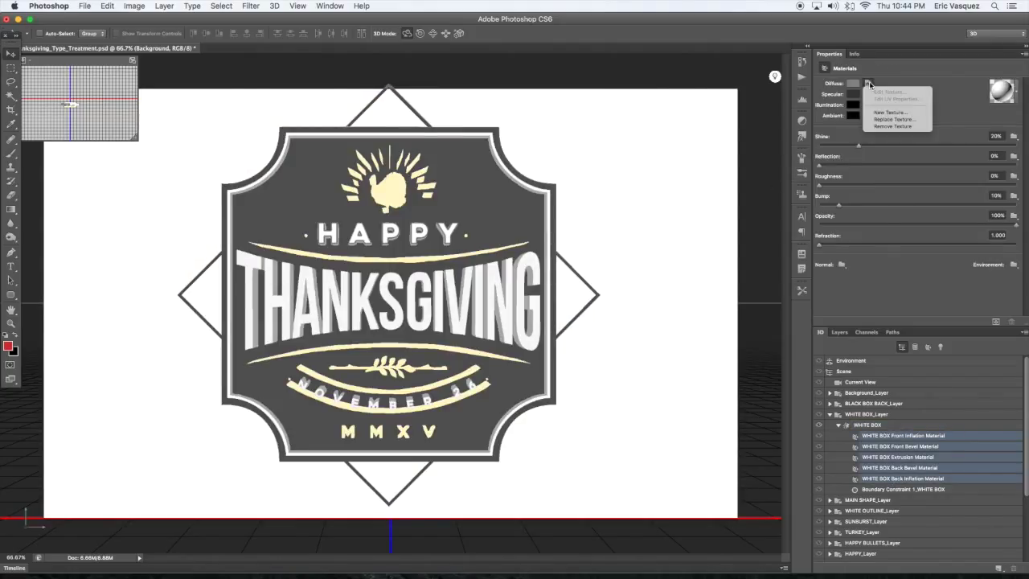
{"action": "left_click", "coordinate": [891, 126]}
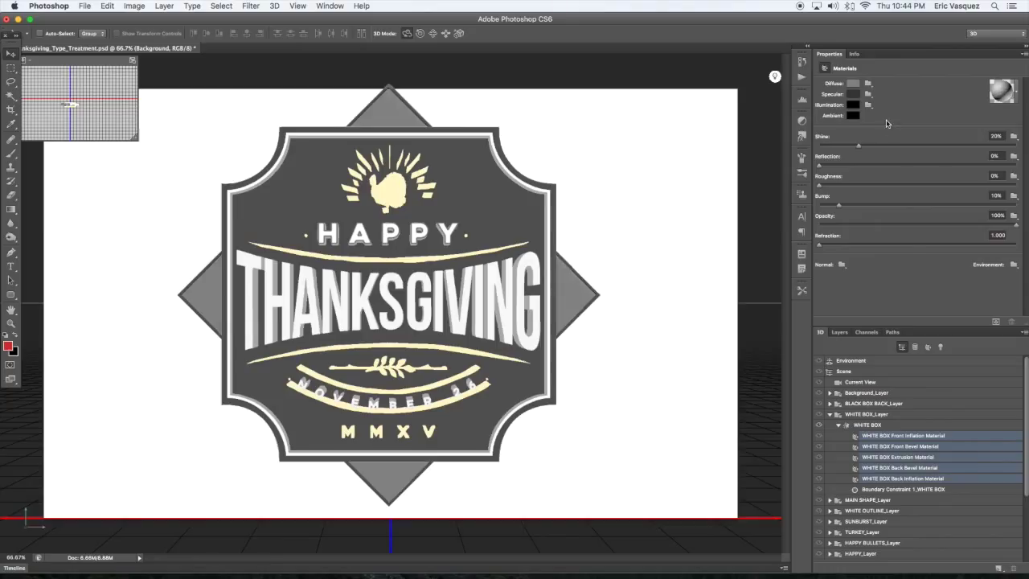
Step: Apply the gold material preset to the five WHITE BOX materials and set their reflection to 20%
{"action": "left_click", "coordinate": [1012, 92]}
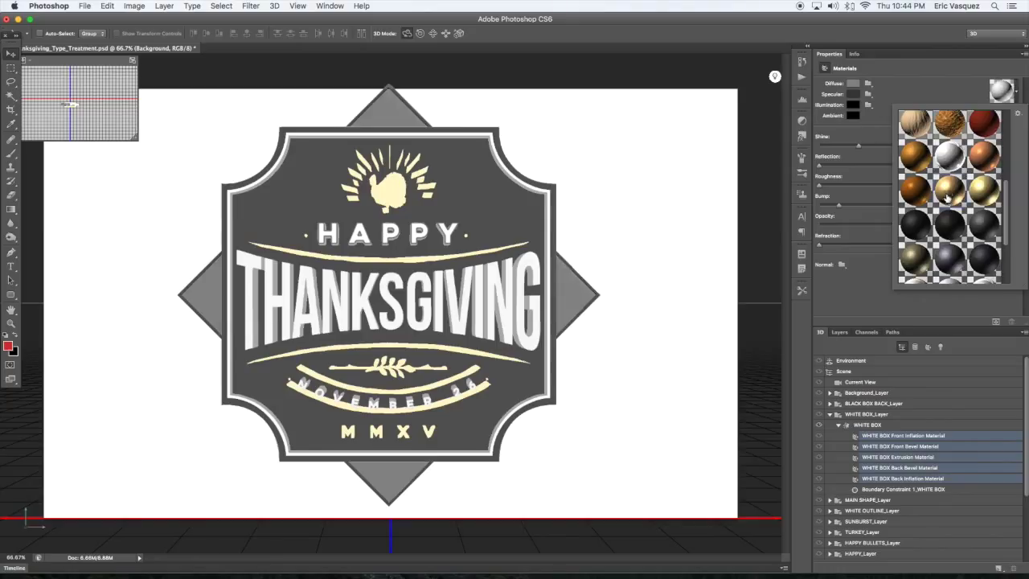
{"action": "left_click", "coordinate": [940, 88]}
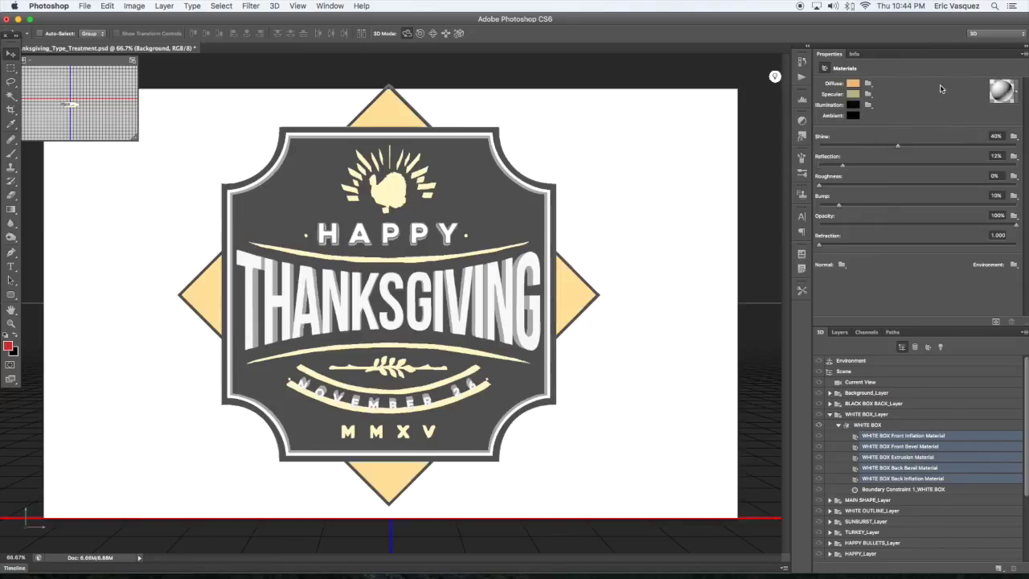
{"action": "left_click", "coordinate": [997, 156]}
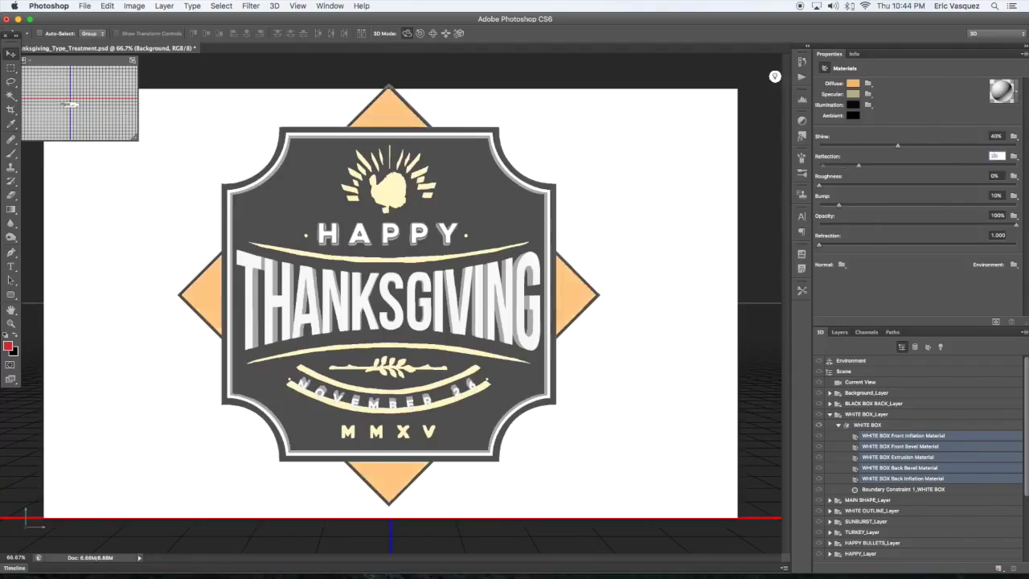
{"action": "type", "text": "20"}
{"action": "key", "text": "Return"}
Step: Adjust the WHITE BOX materials to 39% reflection, 63% shine and 1% roughness
{"action": "left_click_drag", "start_coordinate": [857, 169], "coordinate": [951, 146]}
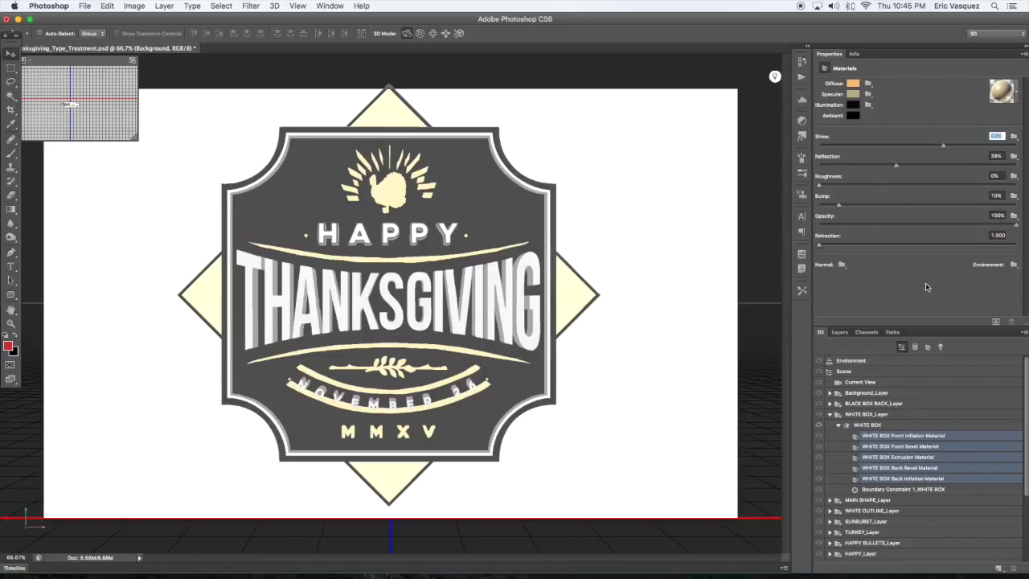
{"action": "left_click", "coordinate": [821, 189]}
{"action": "left_click_drag", "start_coordinate": [825, 184], "coordinate": [832, 188]}
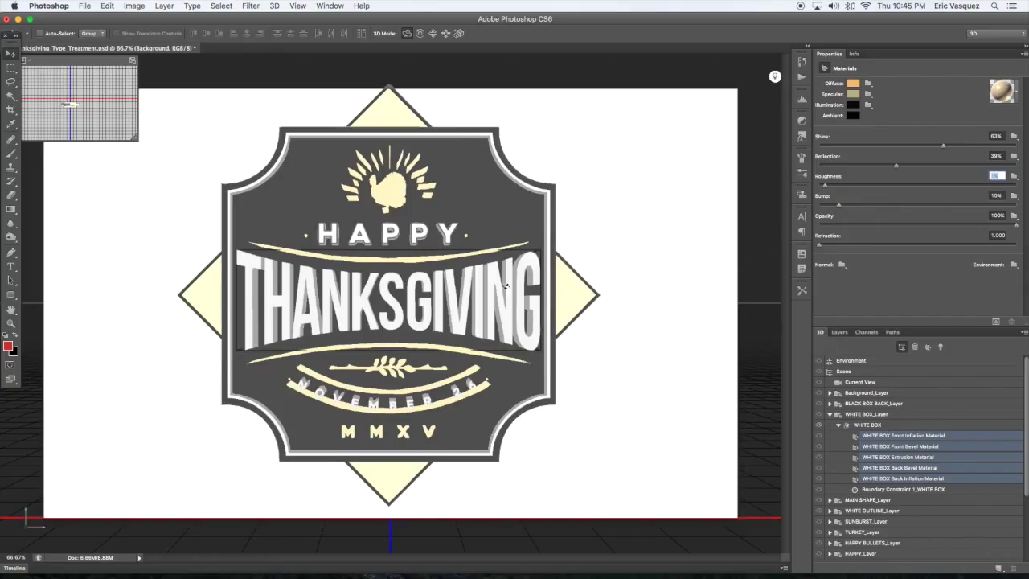
Step: Remove the diffuse texture from all five materials of the HAPPY text
{"action": "left_click", "coordinate": [420, 234]}
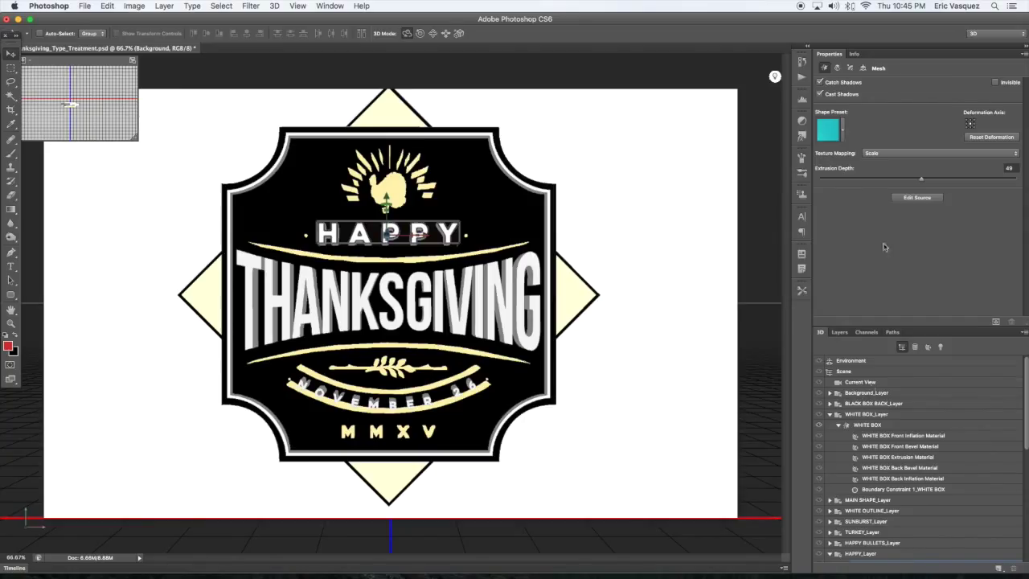
{"action": "left_click", "coordinate": [830, 415]}
{"action": "scroll", "coordinate": [1025, 412], "scroll_direction": "down", "scroll_amount": 3}
{"action": "left_click", "coordinate": [875, 414]}
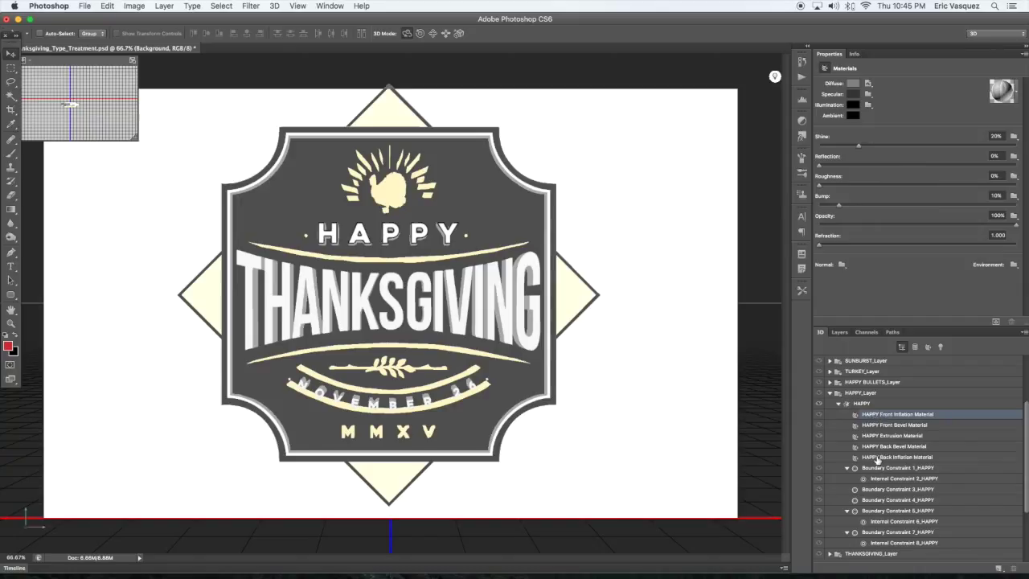
{"action": "left_click", "coordinate": [878, 458], "text": "shift"}
{"action": "left_click", "coordinate": [868, 84]}
{"action": "left_click", "coordinate": [889, 126]}
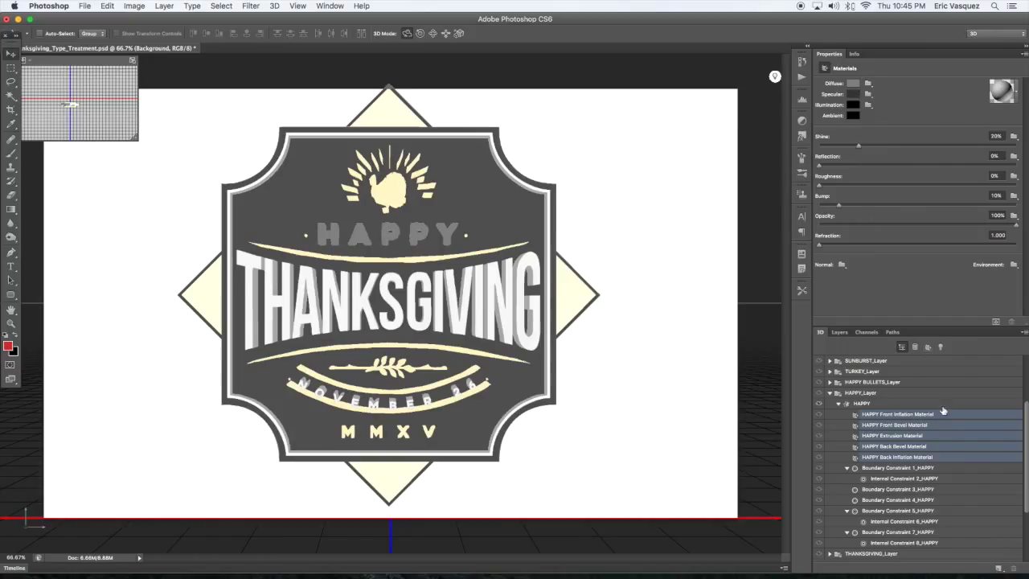
Step: Set the diffuse color of the HAPPY Front Inflation Material to white (ffffff)
{"action": "left_click", "coordinate": [947, 414]}
{"action": "left_click", "coordinate": [853, 83]}
{"action": "left_click", "coordinate": [725, 222]}
{"action": "left_click", "coordinate": [701, 198]}
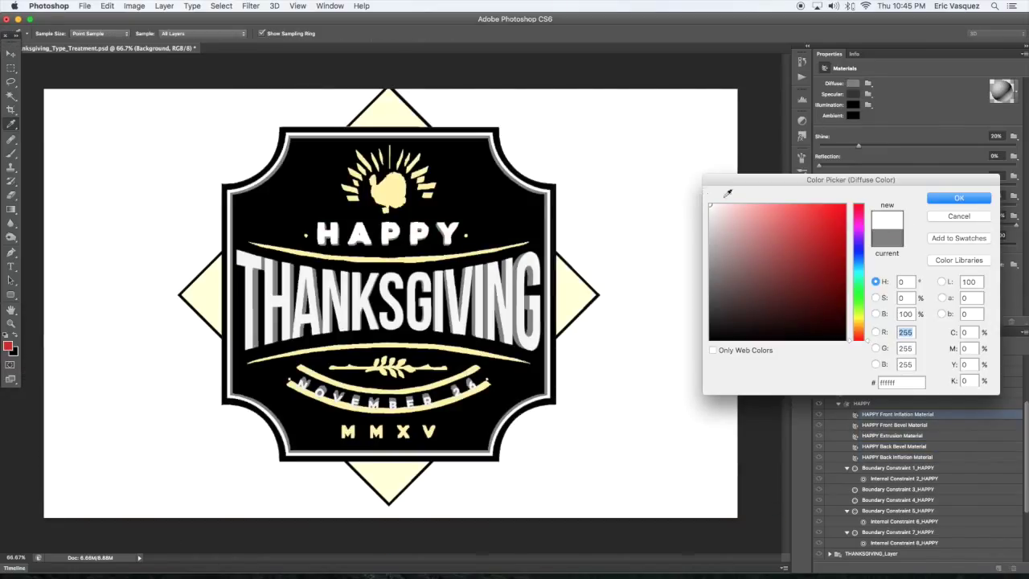
{"action": "key", "text": "Return"}
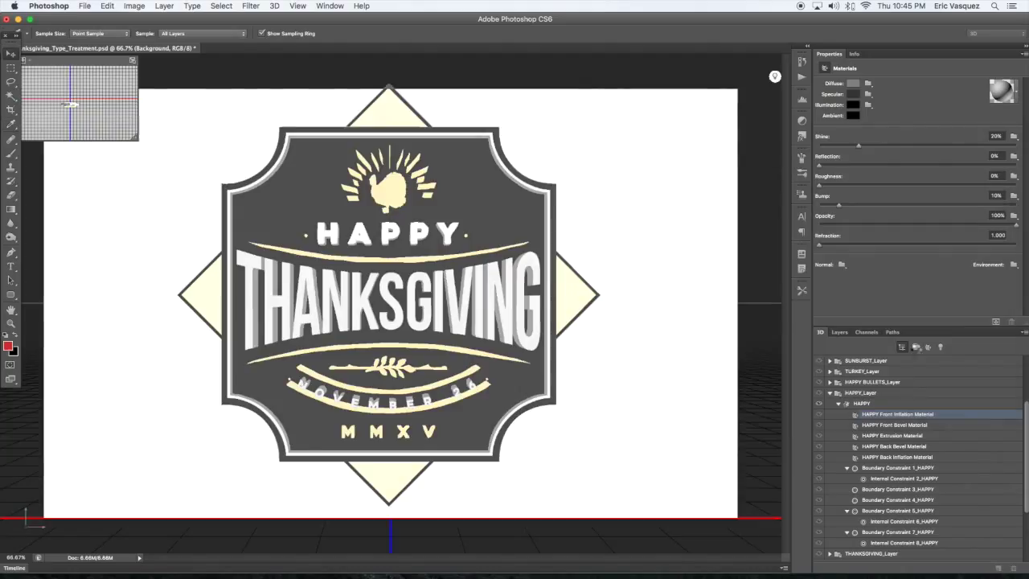
Step: Apply the gold material preset to the HAPPY Extrusion Material and set its reflection to 20%
{"action": "left_click", "coordinate": [926, 437]}
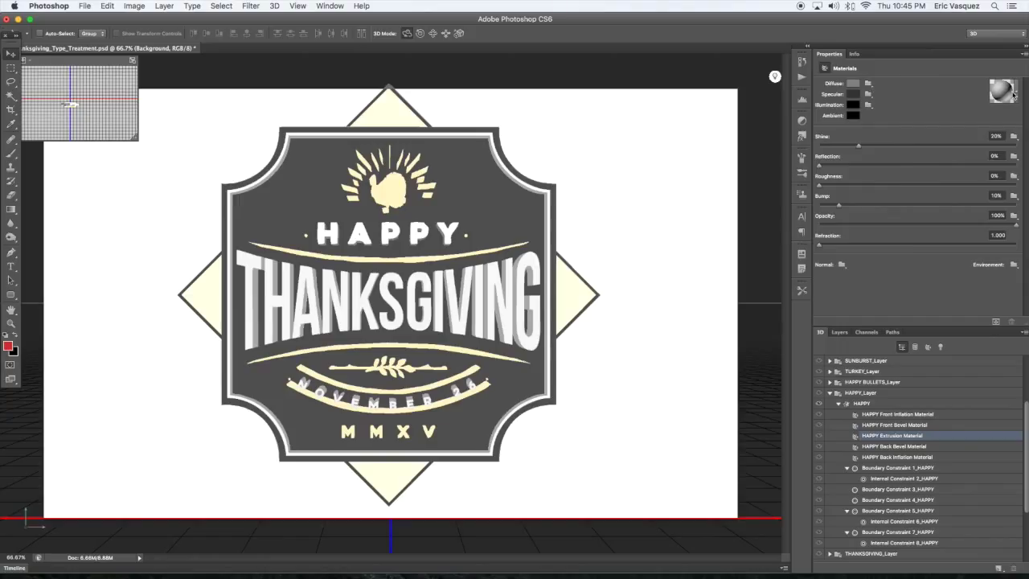
{"action": "left_click", "coordinate": [1015, 93]}
{"action": "left_click", "coordinate": [960, 196]}
{"action": "left_click", "coordinate": [920, 95]}
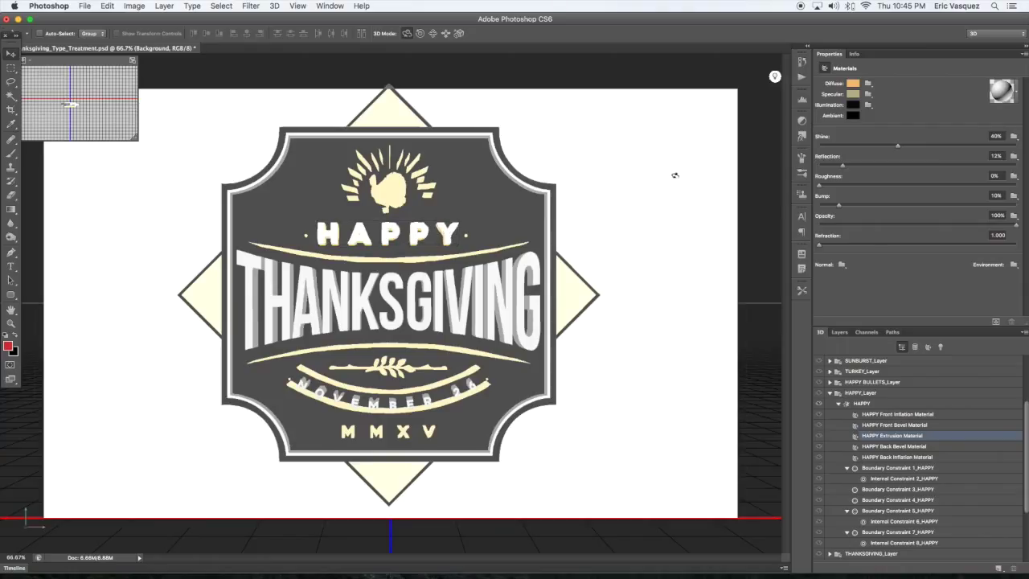
{"action": "left_click", "coordinate": [997, 156]}
{"action": "type", "text": "20"}
{"action": "key", "text": "Return"}
Step: Collapse the HAPPY layer and run a partial test render of the 3D scene to check the materials
{"action": "left_click", "coordinate": [890, 415]}
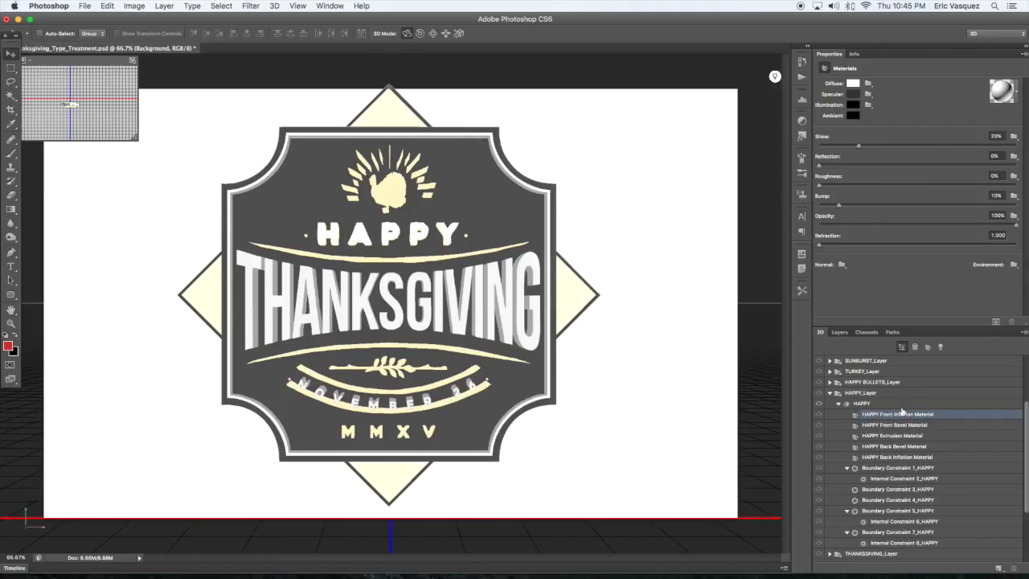
{"action": "left_click", "coordinate": [829, 392]}
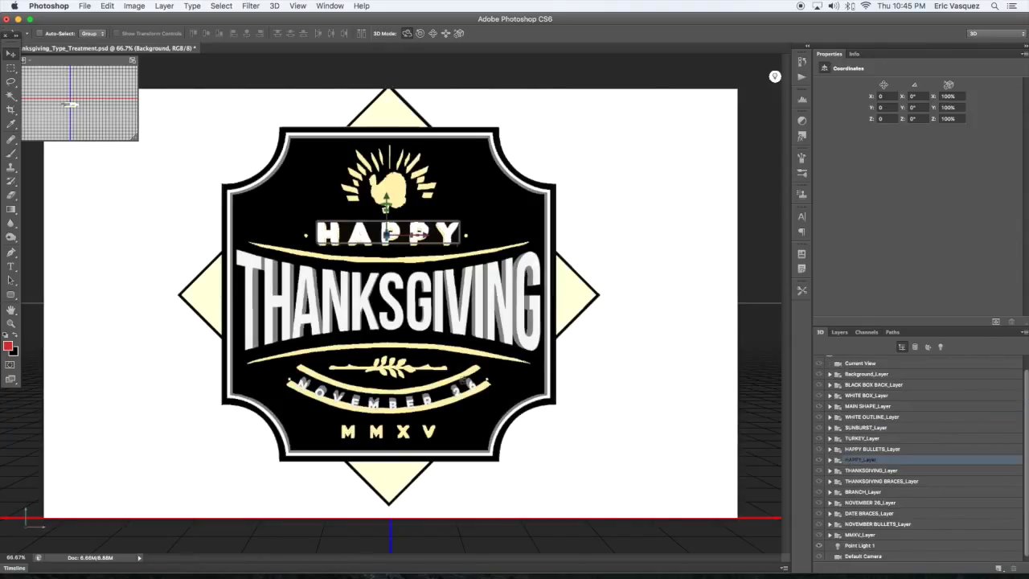
{"action": "left_click", "coordinate": [995, 325]}
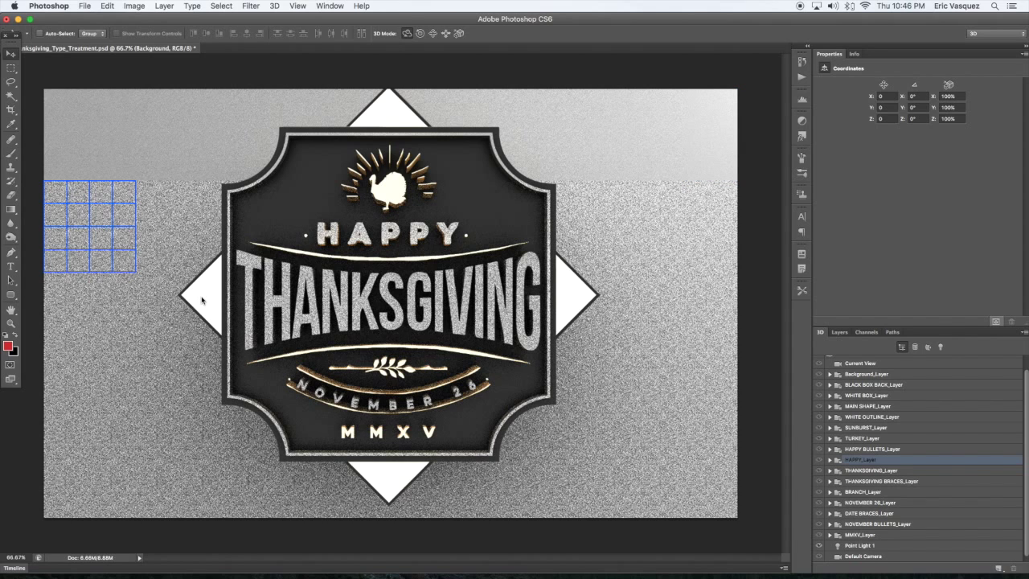
{"action": "key", "text": "Escape"}
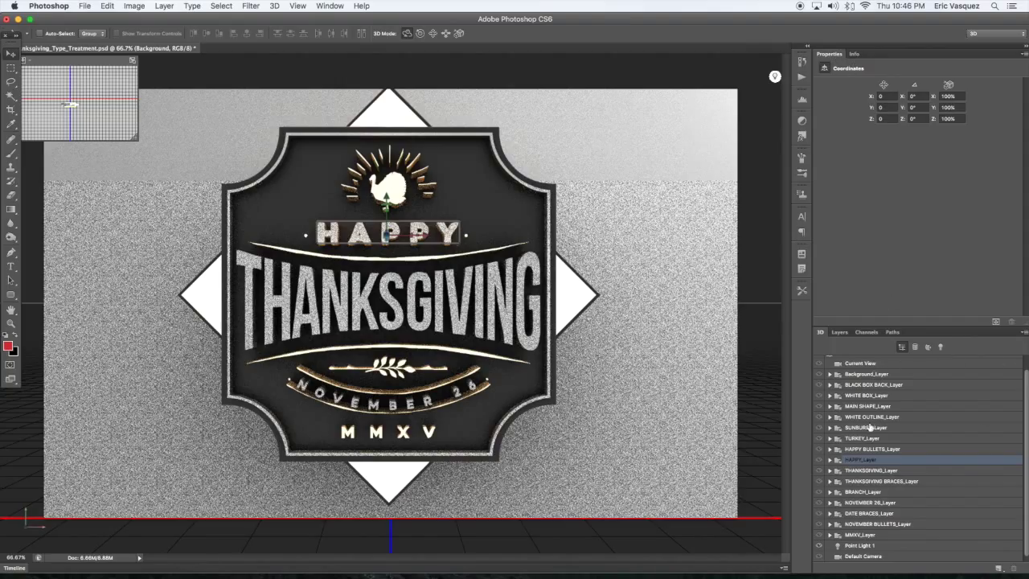
Step: Set the shine of the WHITE BOX Front Inflation Material to 0%
{"action": "left_click", "coordinate": [915, 481]}
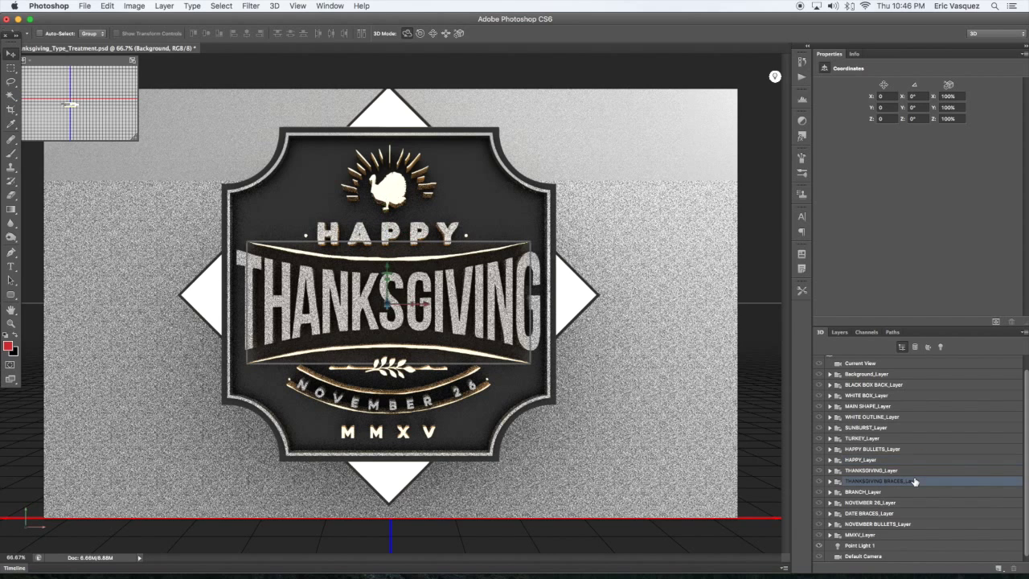
{"action": "left_click", "coordinate": [865, 396]}
{"action": "left_click", "coordinate": [831, 395]}
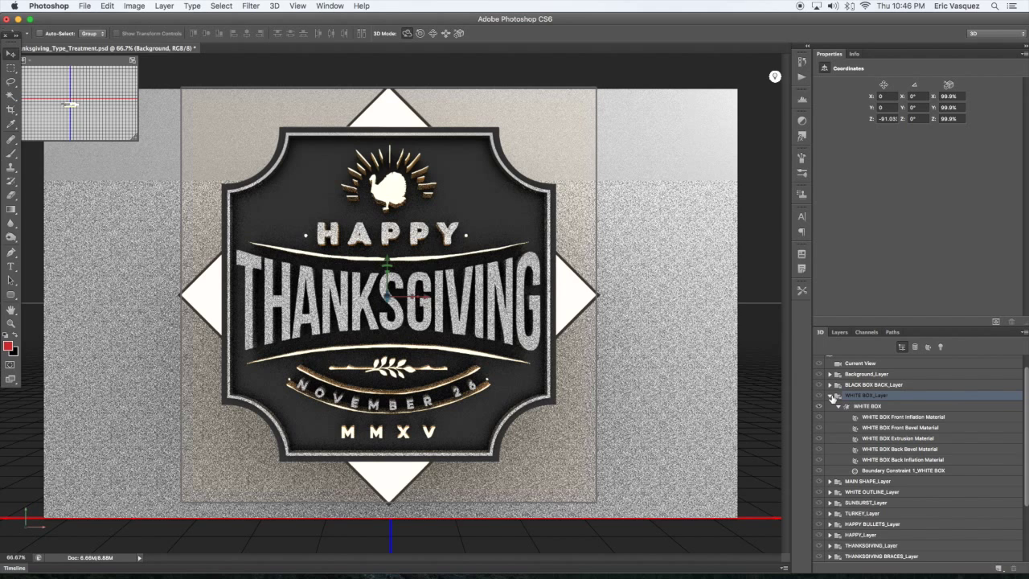
{"action": "left_click", "coordinate": [874, 417]}
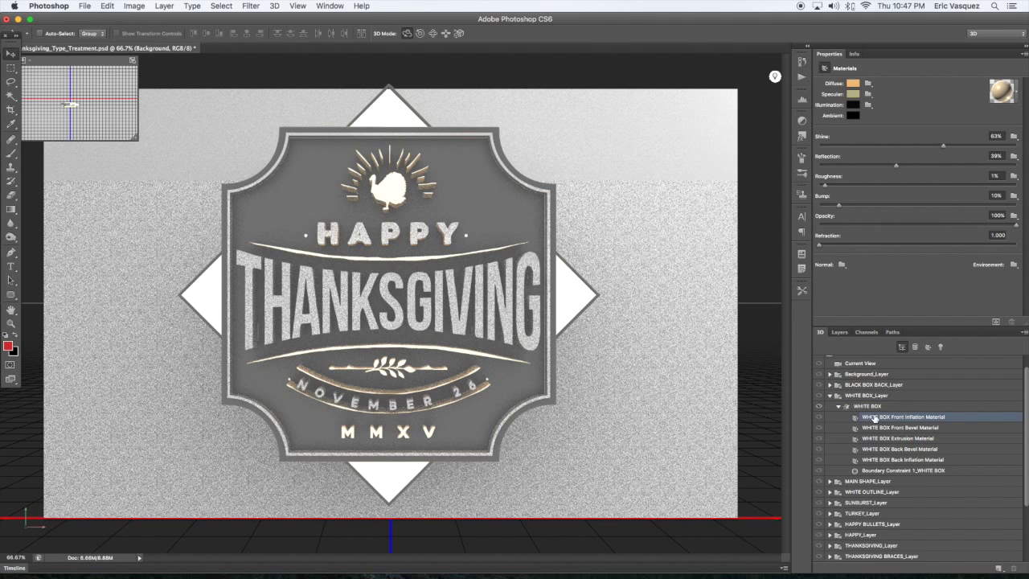
{"action": "left_click_drag", "start_coordinate": [941, 146], "coordinate": [795, 148]}
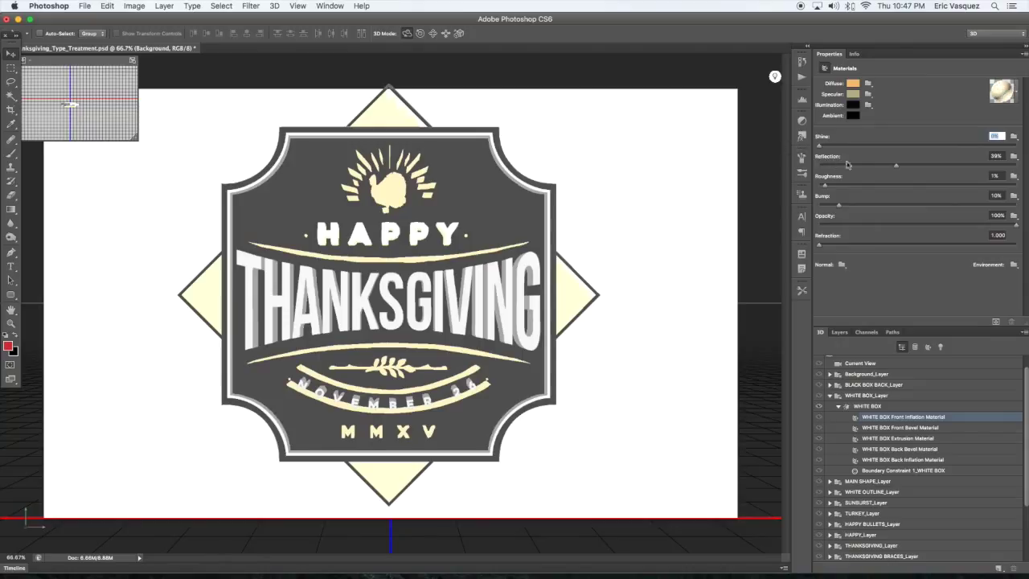
Step: Stop the test render and set the reflection of the WHITE BOX Front Inflation Material to 0%
{"action": "key", "text": "Tab"}
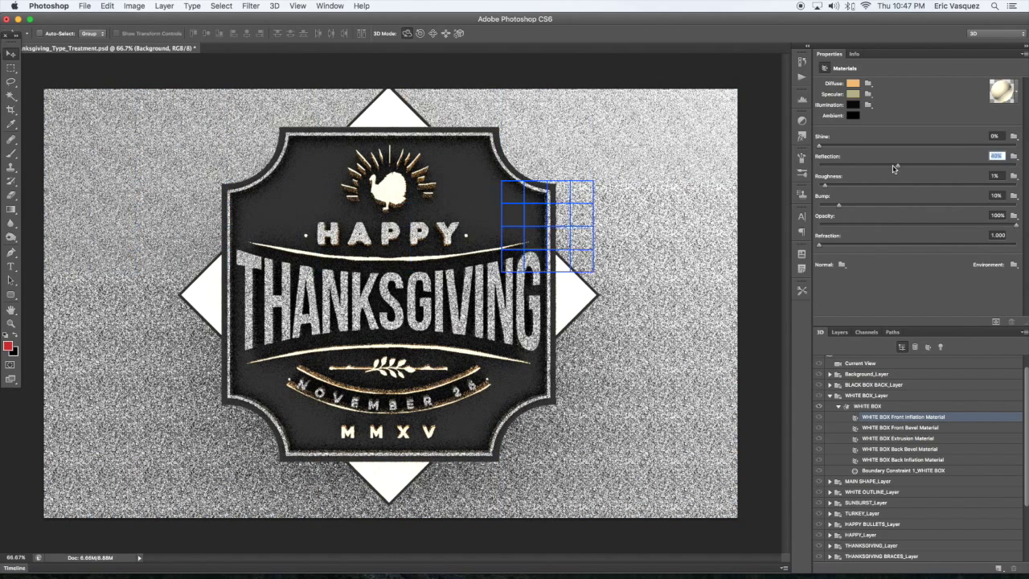
{"action": "key", "text": "Escape"}
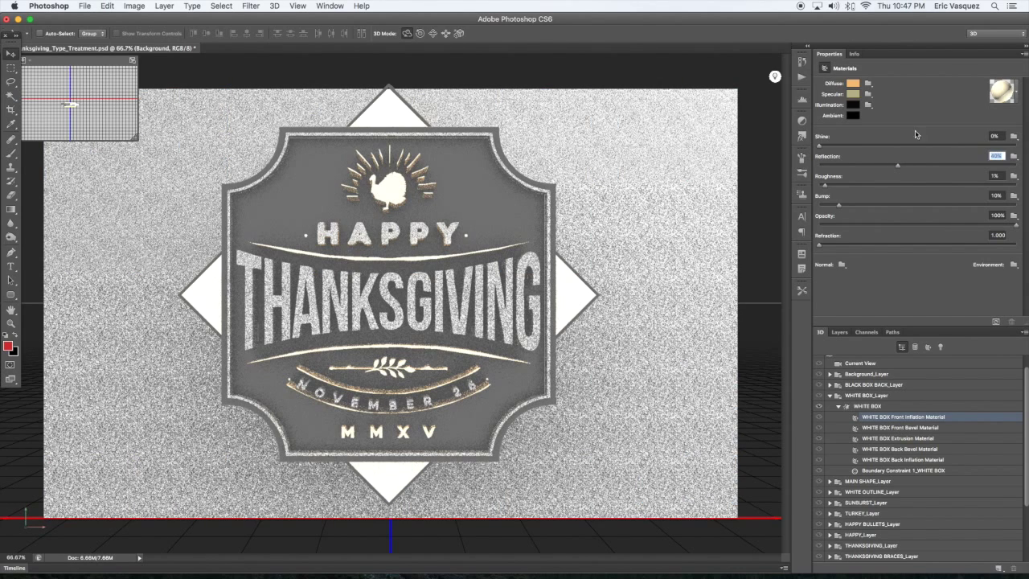
{"action": "left_click_drag", "start_coordinate": [901, 172], "coordinate": [810, 167]}
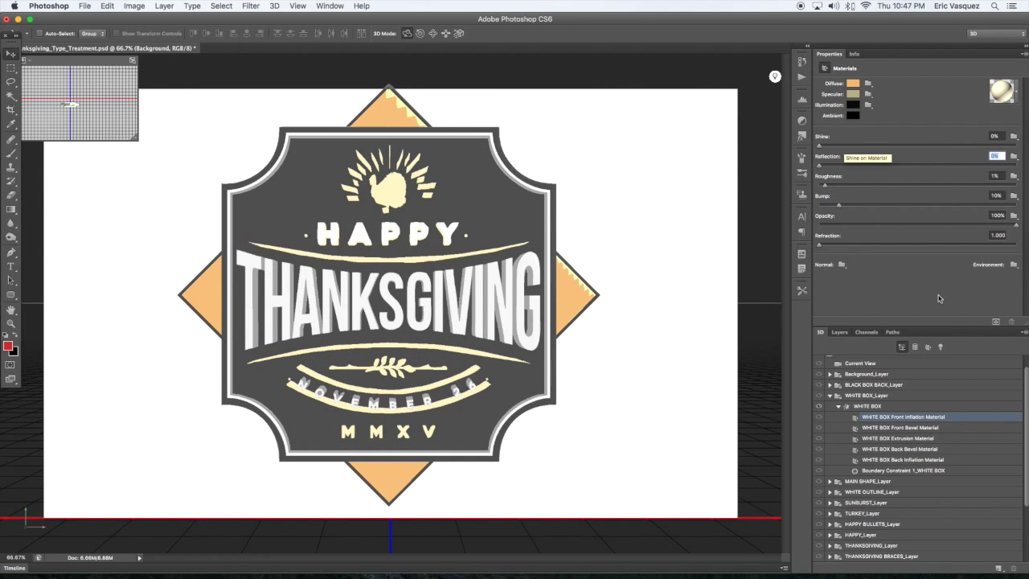
Step: Run a short test render of the 3D scene to check the white box material
{"action": "left_click", "coordinate": [996, 320]}
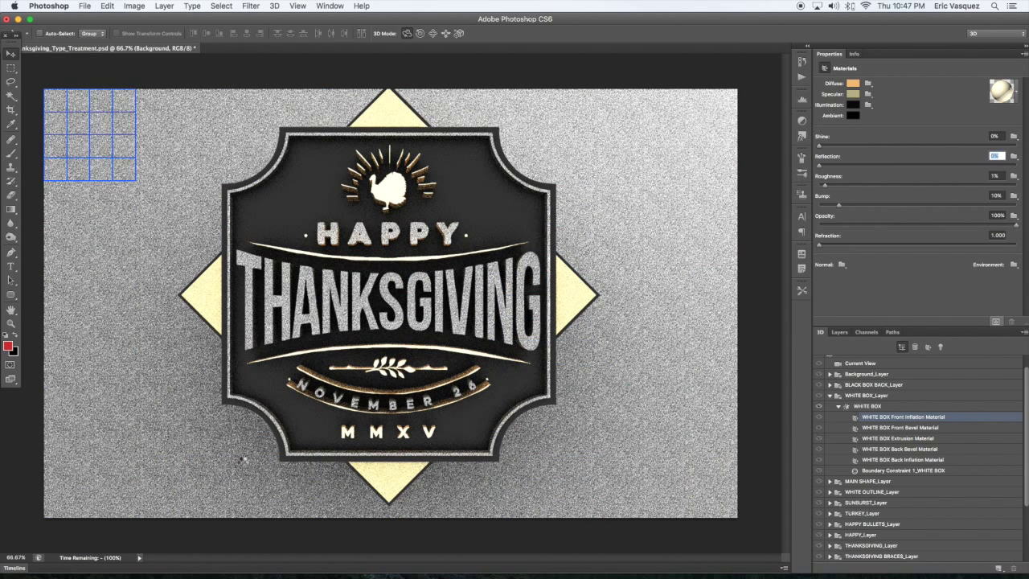
{"action": "left_click", "coordinate": [394, 476]}
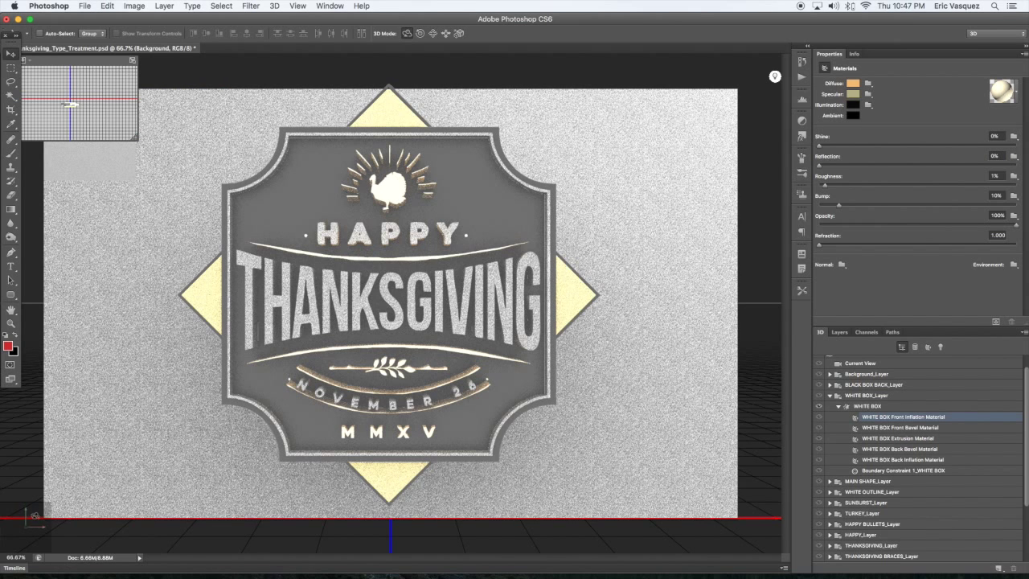
Step: View the scene from the left side and push the BLACK BOX BACK mesh far behind the badge along the Z axis
{"action": "right_click", "coordinate": [40, 515]}
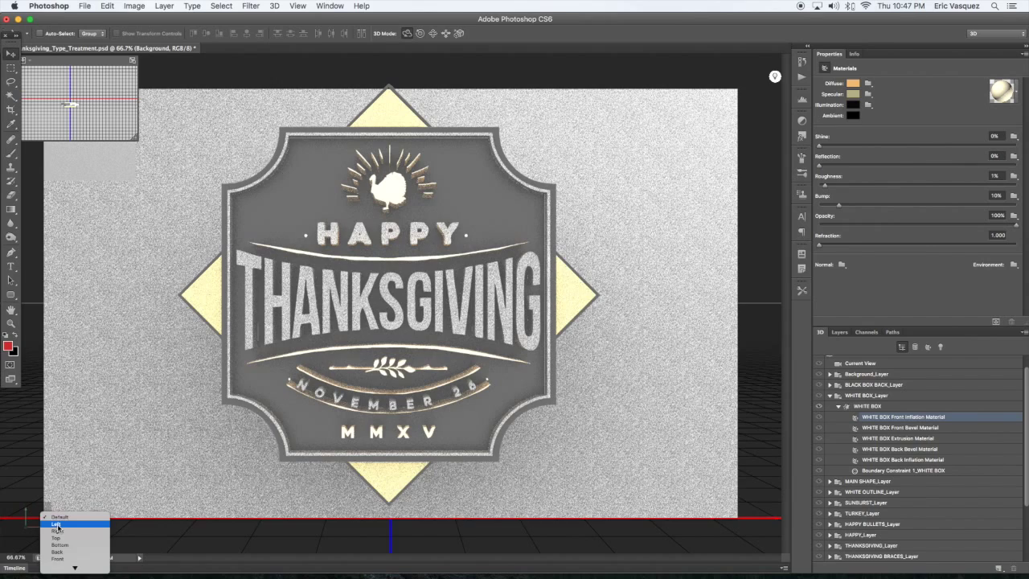
{"action": "left_click", "coordinate": [56, 525]}
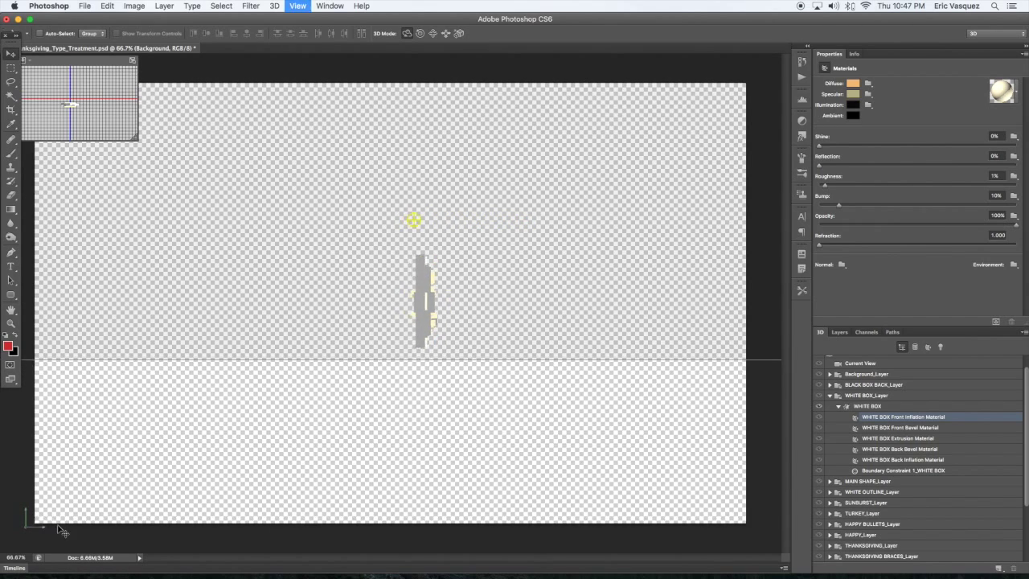
{"action": "key", "text": "super+equal"}
{"action": "key", "text": "super+equal"}
{"action": "left_click_drag", "start_coordinate": [545, 357], "coordinate": [476, 365]}
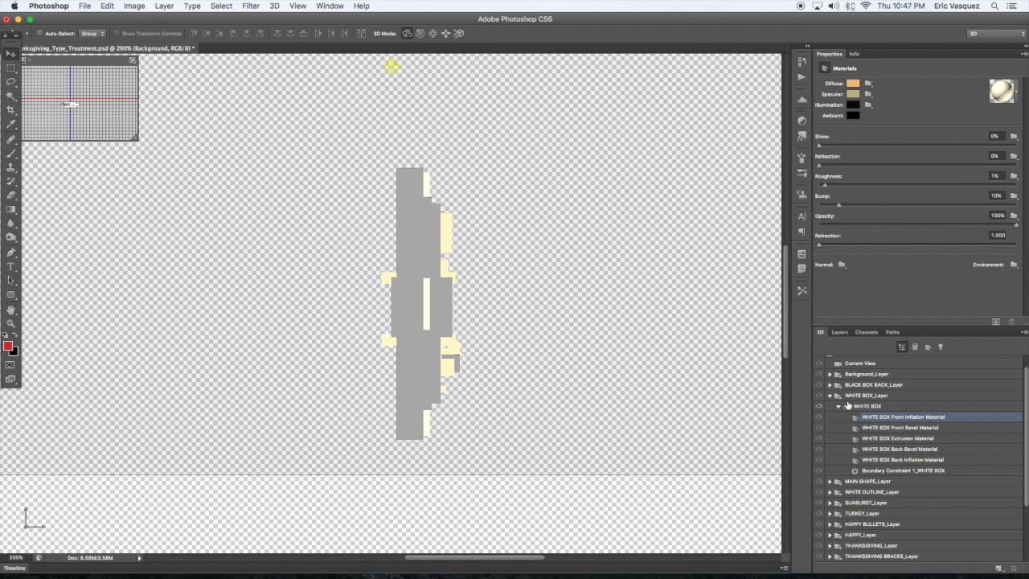
{"action": "left_click", "coordinate": [840, 407]}
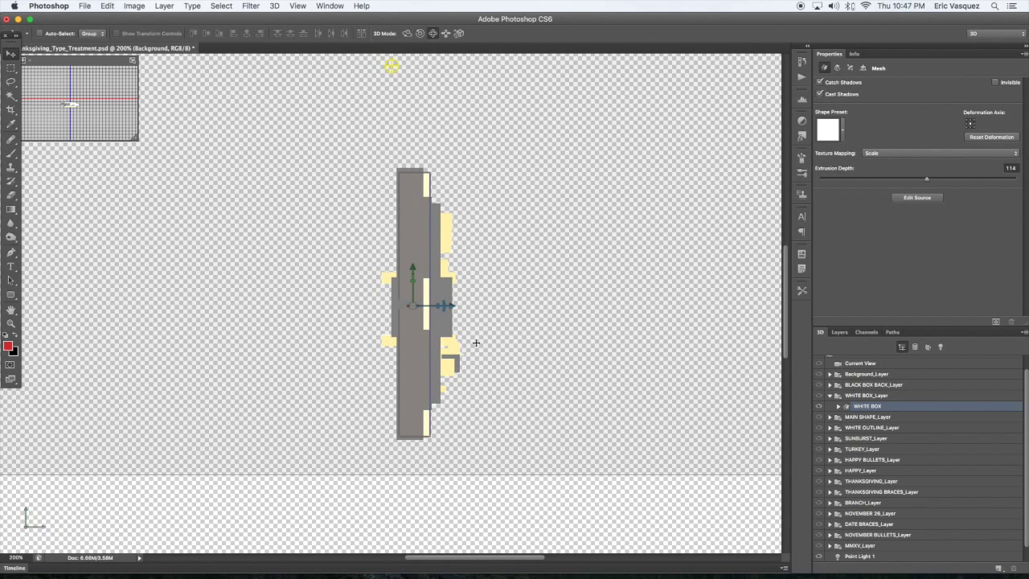
{"action": "left_click", "coordinate": [422, 252]}
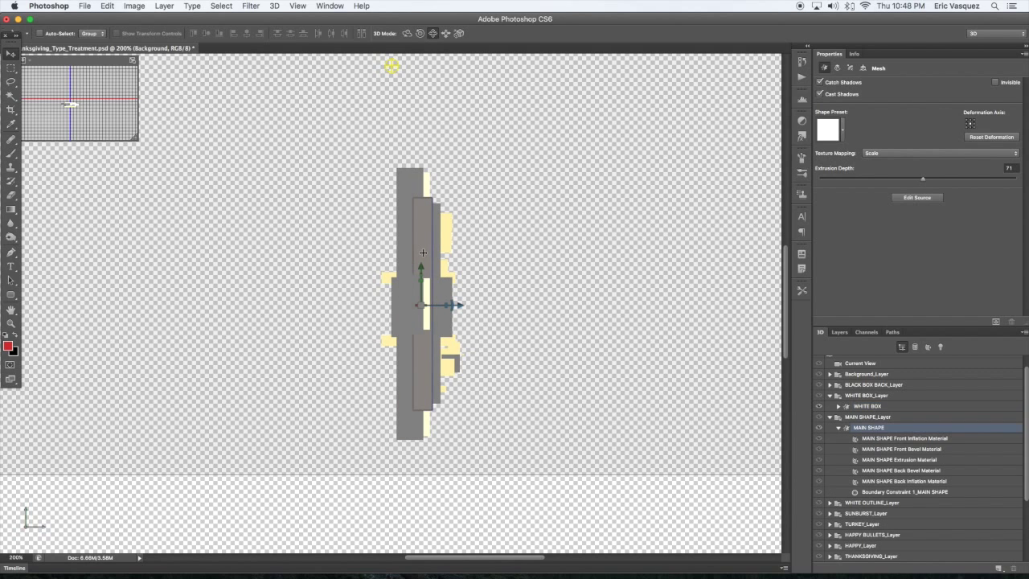
{"action": "left_click", "coordinate": [403, 222]}
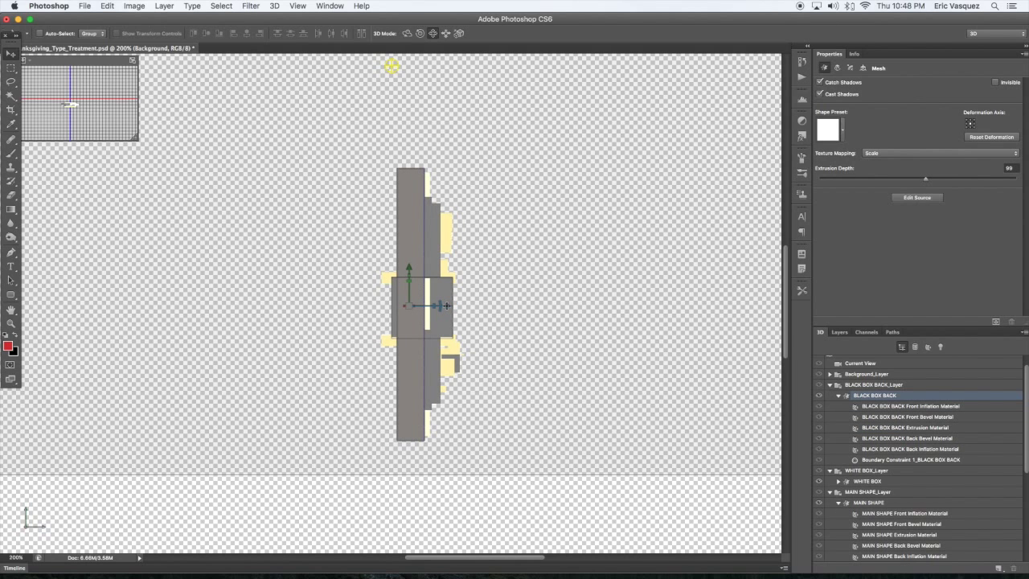
{"action": "left_click", "coordinate": [447, 305]}
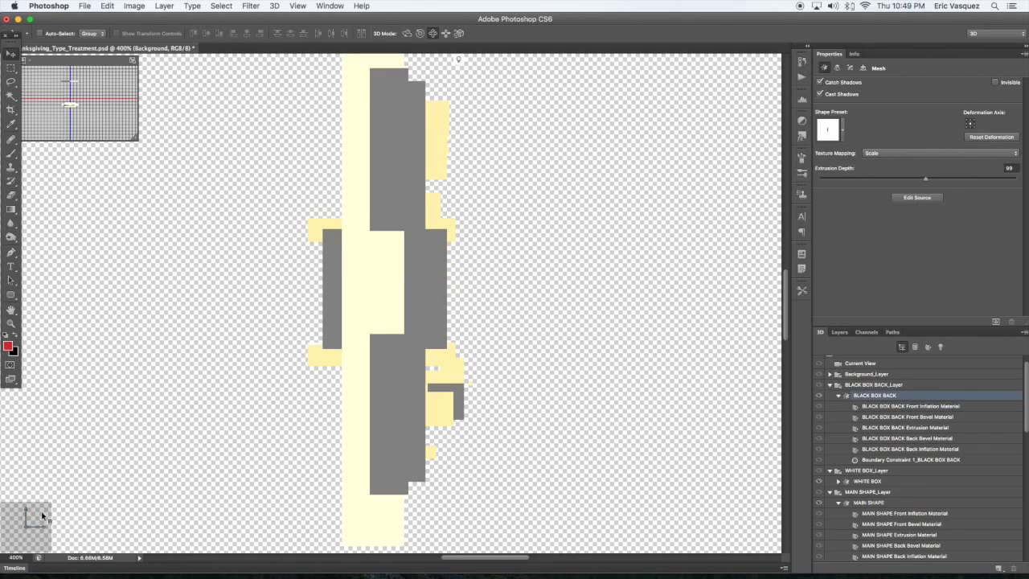
Step: Check the badge from the default view and step back through the history to the left view
{"action": "left_click", "coordinate": [41, 513]}
{"action": "left_click", "coordinate": [47, 518]}
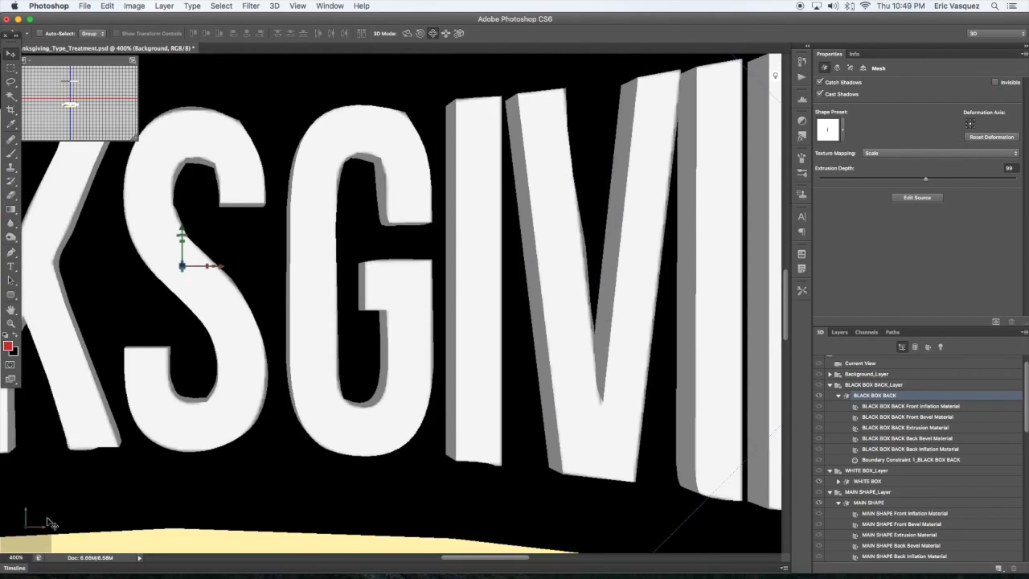
{"action": "key", "text": "super+minus"}
{"action": "key", "text": "super+minus"}
{"action": "key", "text": "super+minus"}
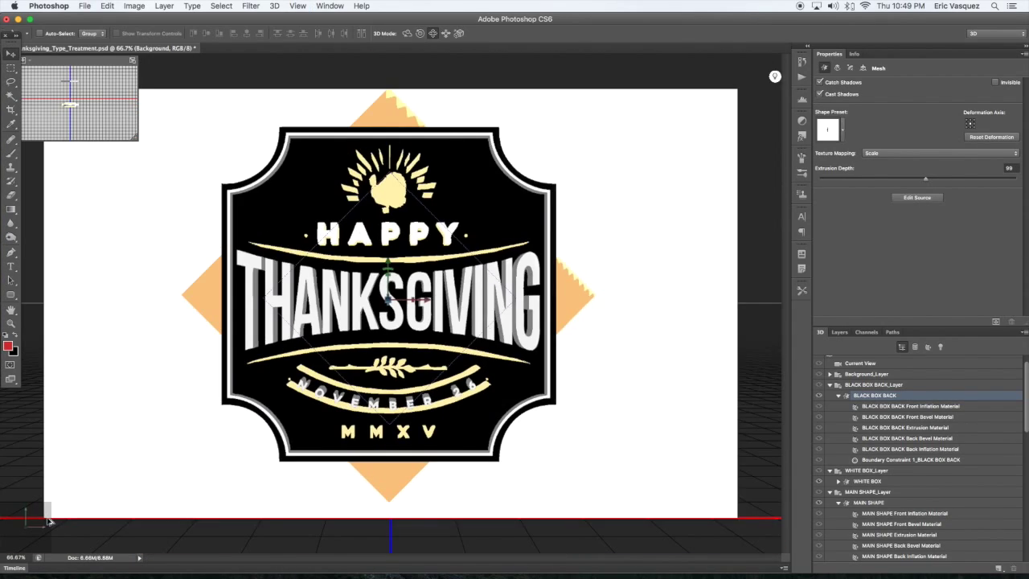
{"action": "key", "text": "super+z"}
{"action": "key", "text": "alt+super+z"}
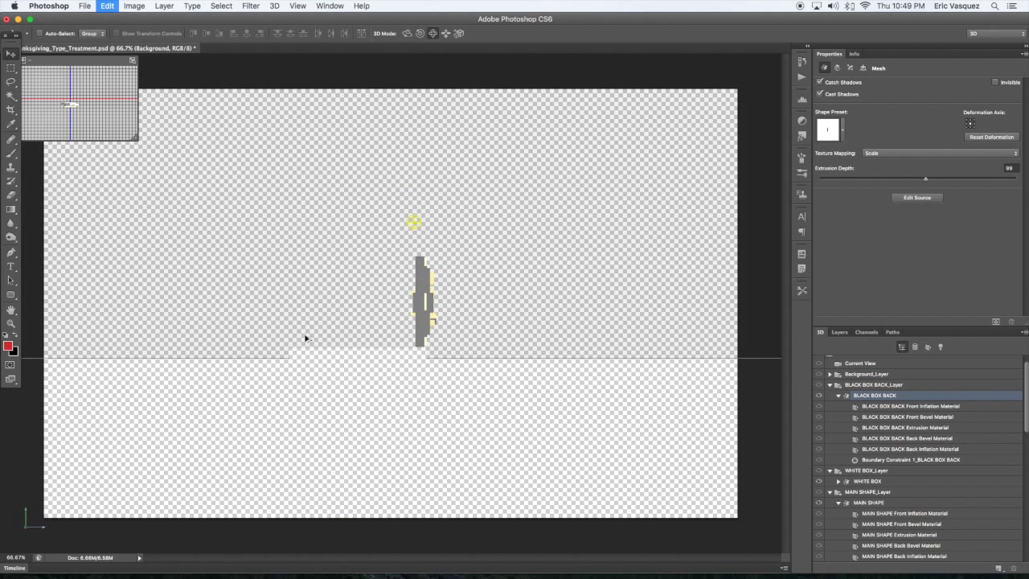
{"action": "key", "text": "alt+super+z"}
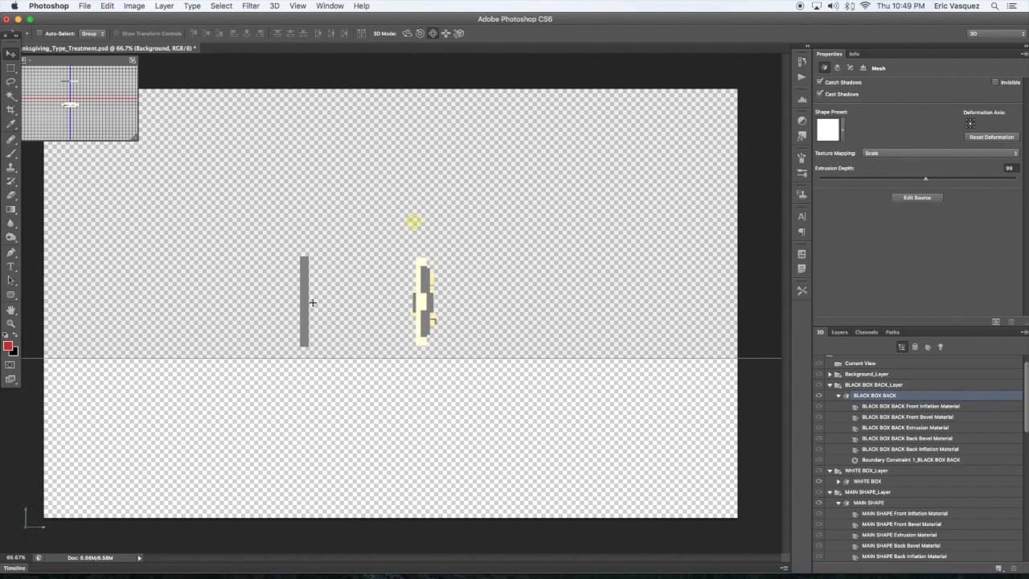
Step: Slide the BLACK BOX BACK mesh forward along the Z axis until it sits just behind the WHITE BOX mesh
{"action": "left_click", "coordinate": [307, 305]}
{"action": "key", "text": "super+equal"}
{"action": "key", "text": "super+equal"}
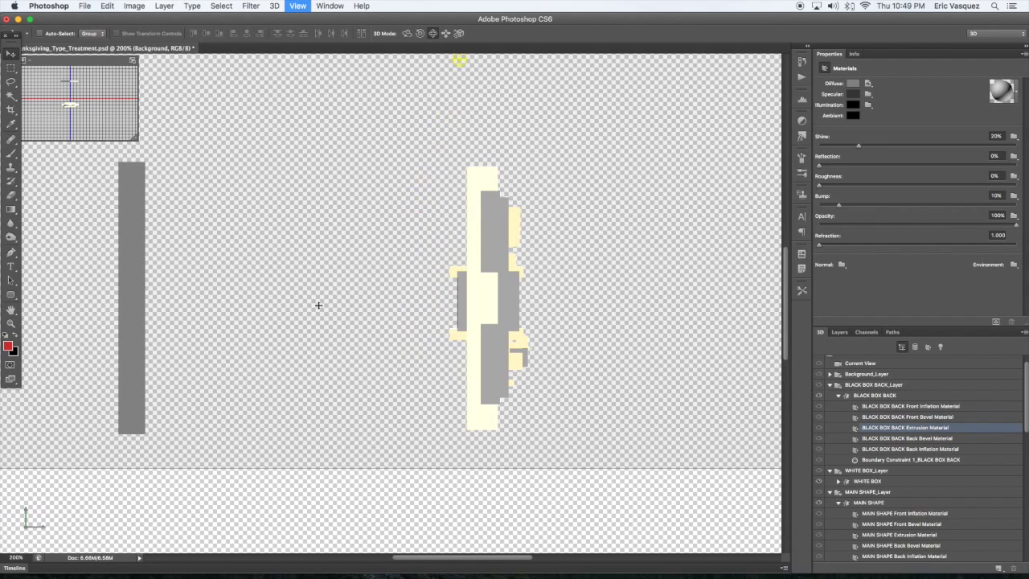
{"action": "left_click", "coordinate": [136, 357]}
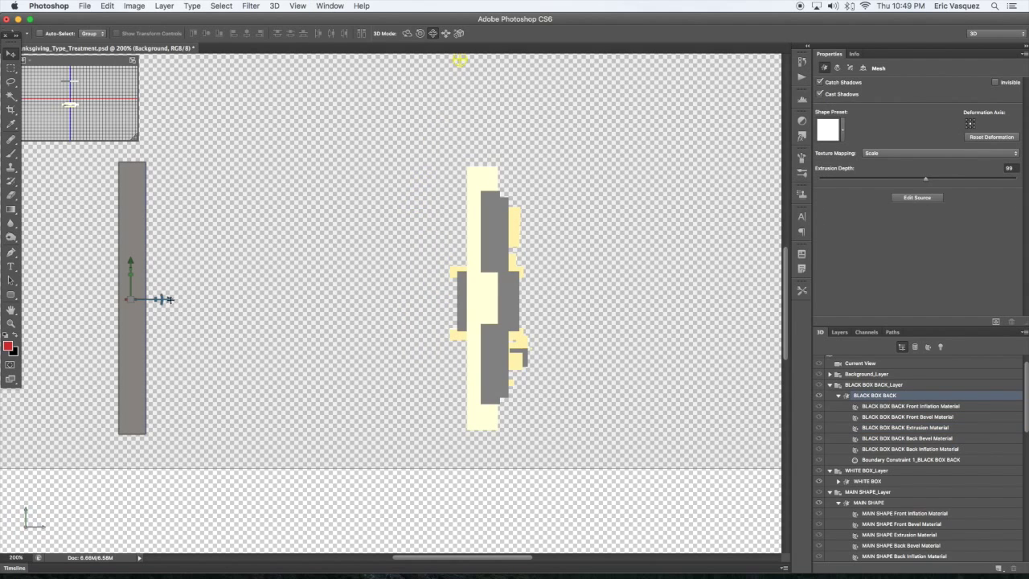
{"action": "left_click", "coordinate": [218, 299]}
{"action": "left_click", "coordinate": [134, 293]}
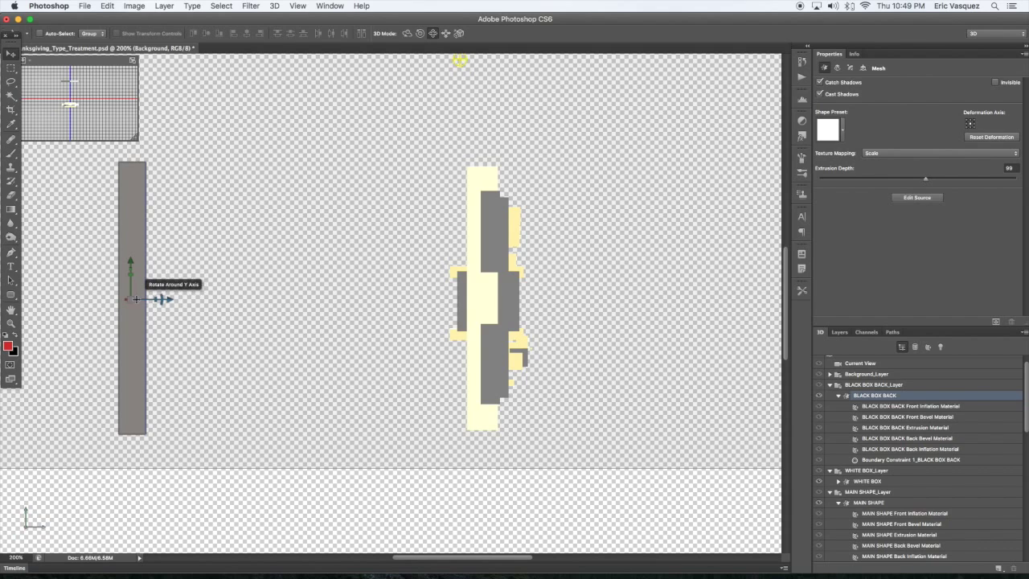
{"action": "left_click", "coordinate": [445, 33]}
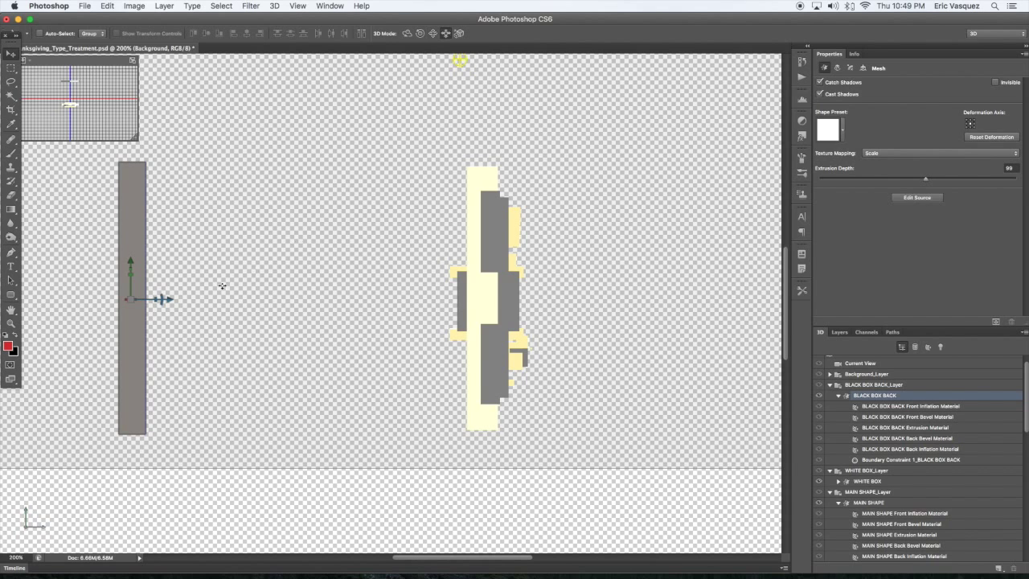
{"action": "left_click_drag", "start_coordinate": [175, 299], "coordinate": [480, 299]}
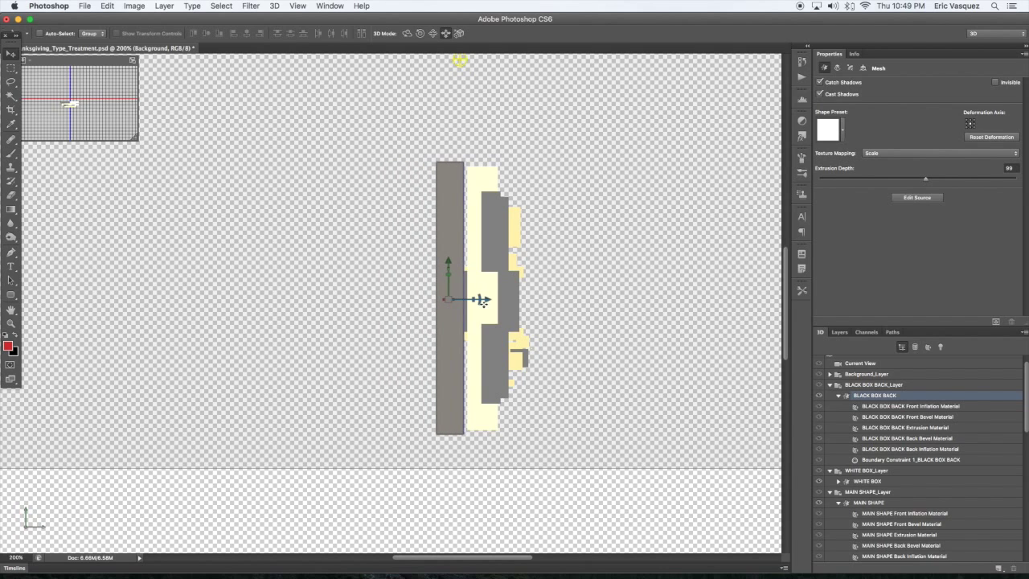
Step: Move the whole badge scene backward along the Z axis in the left view and reselect the WHITE BOX mesh
{"action": "left_click", "coordinate": [478, 171]}
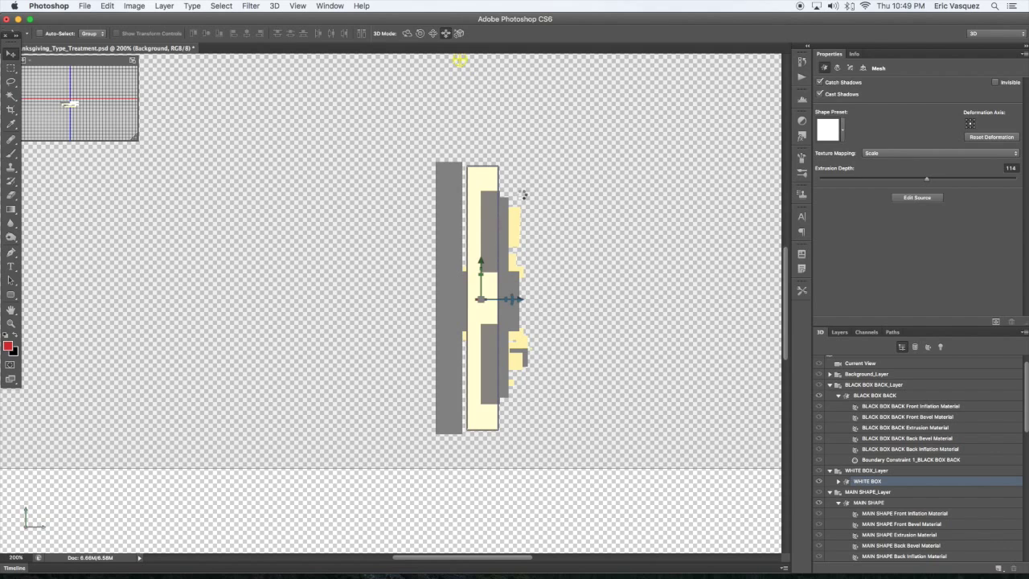
{"action": "left_click", "coordinate": [521, 194]}
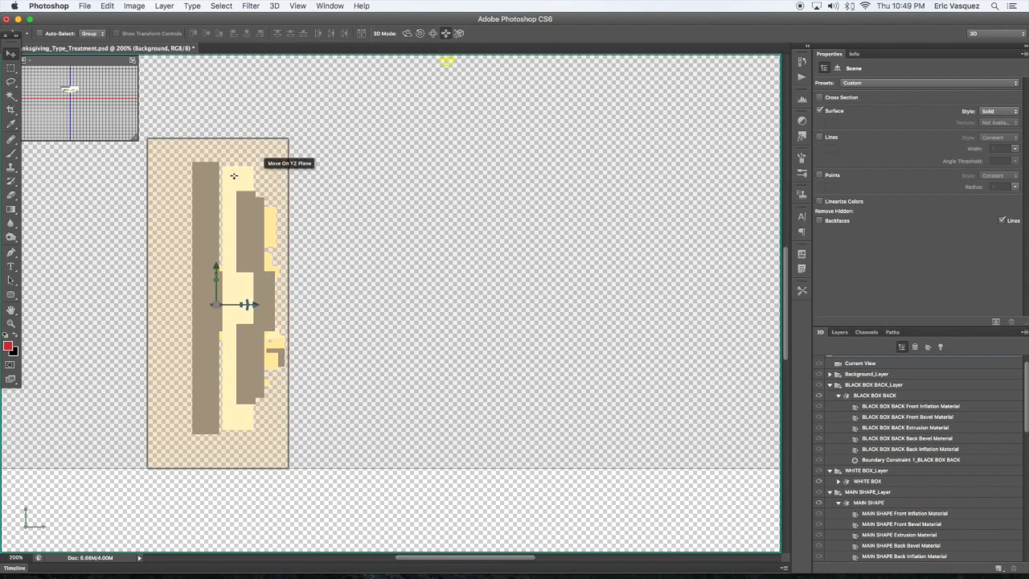
{"action": "left_click", "coordinate": [239, 173]}
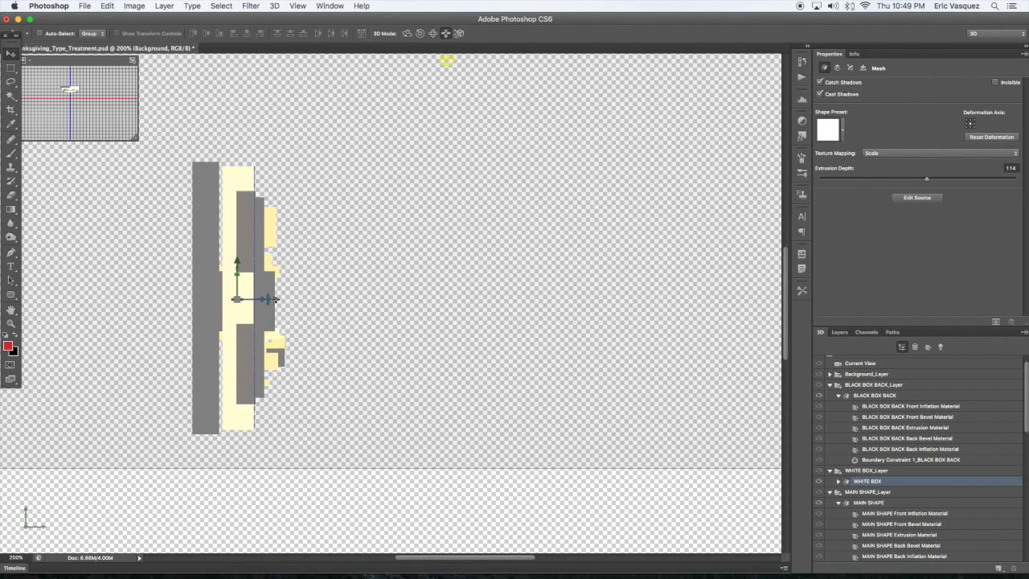
{"action": "left_click", "coordinate": [298, 294]}
{"action": "left_click", "coordinate": [249, 176]}
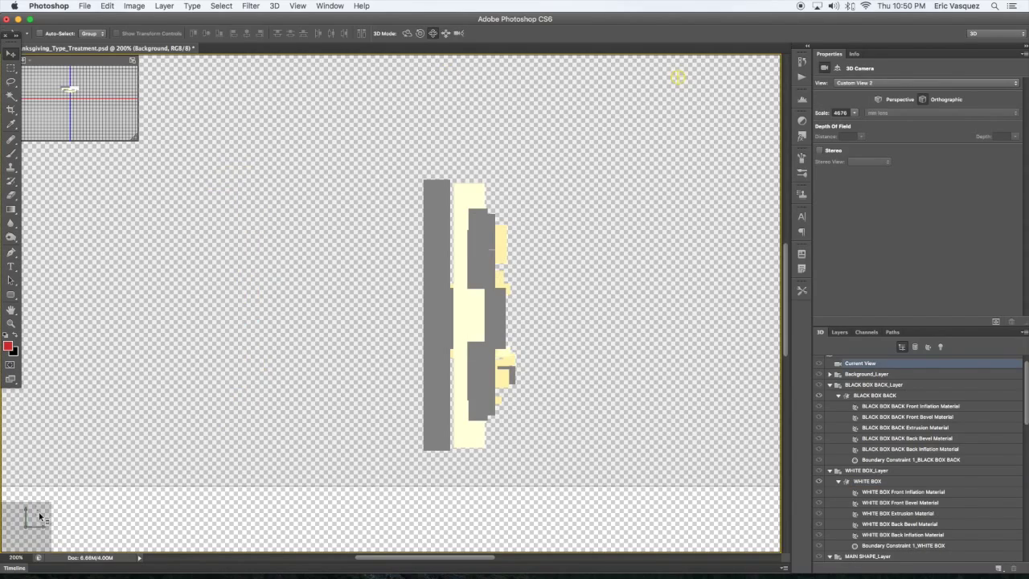
Step: Return to the default view and nudge the WHITE BOX mesh slightly back along the Z axis
{"action": "left_click", "coordinate": [38, 512]}
{"action": "left_click", "coordinate": [56, 516]}
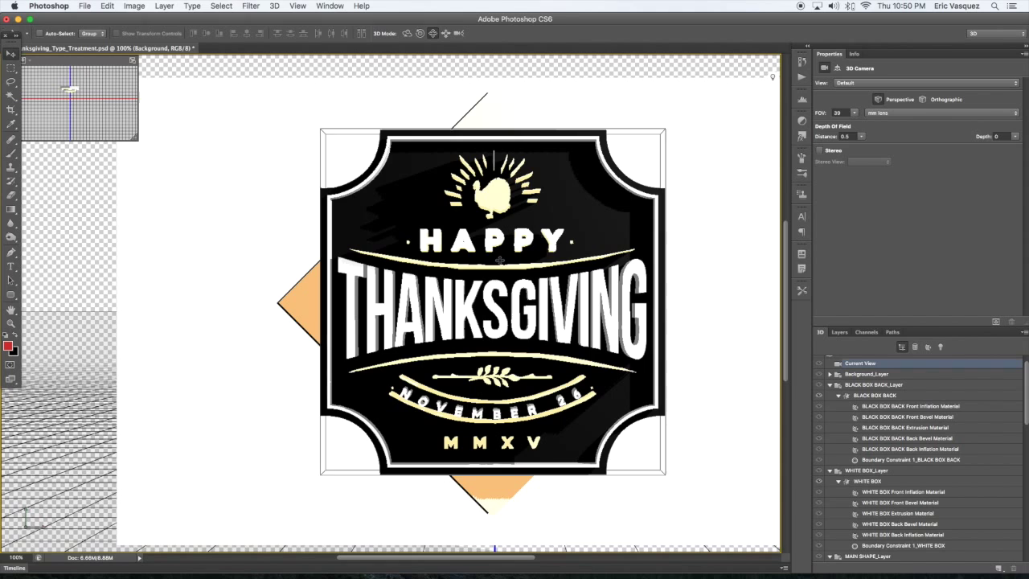
{"action": "left_click", "coordinate": [485, 111]}
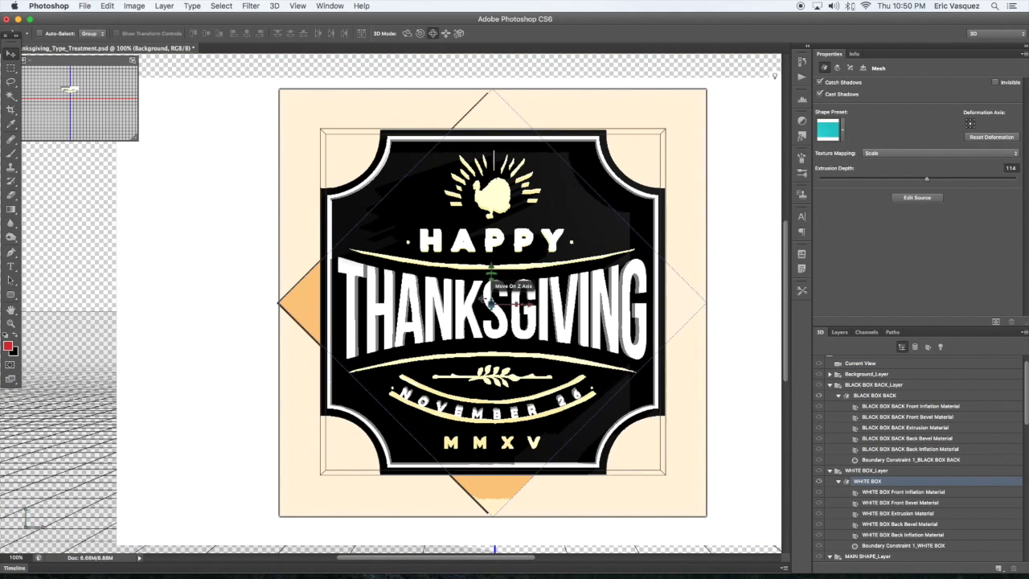
{"action": "left_click", "coordinate": [494, 306]}
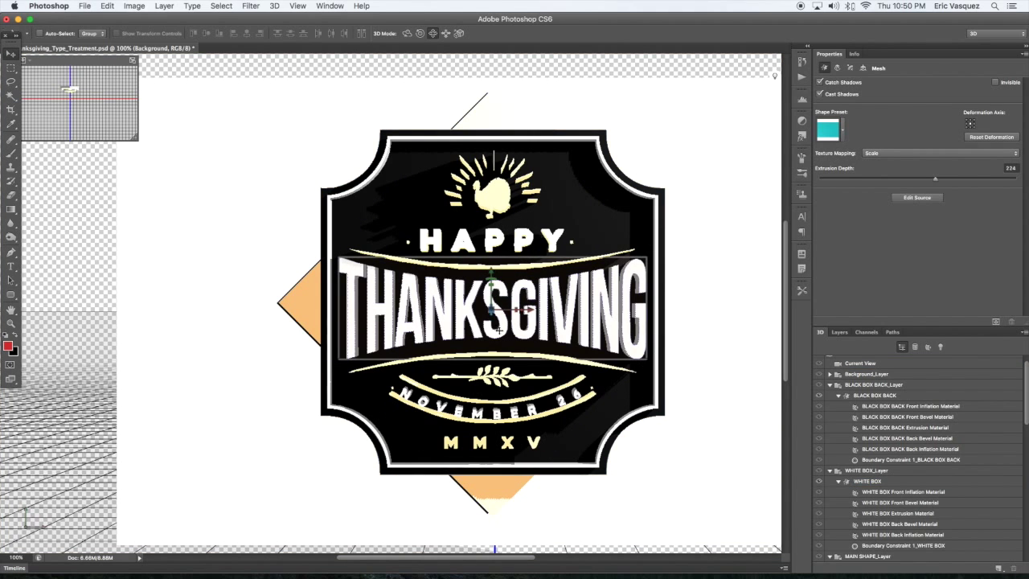
{"action": "left_click", "coordinate": [491, 326]}
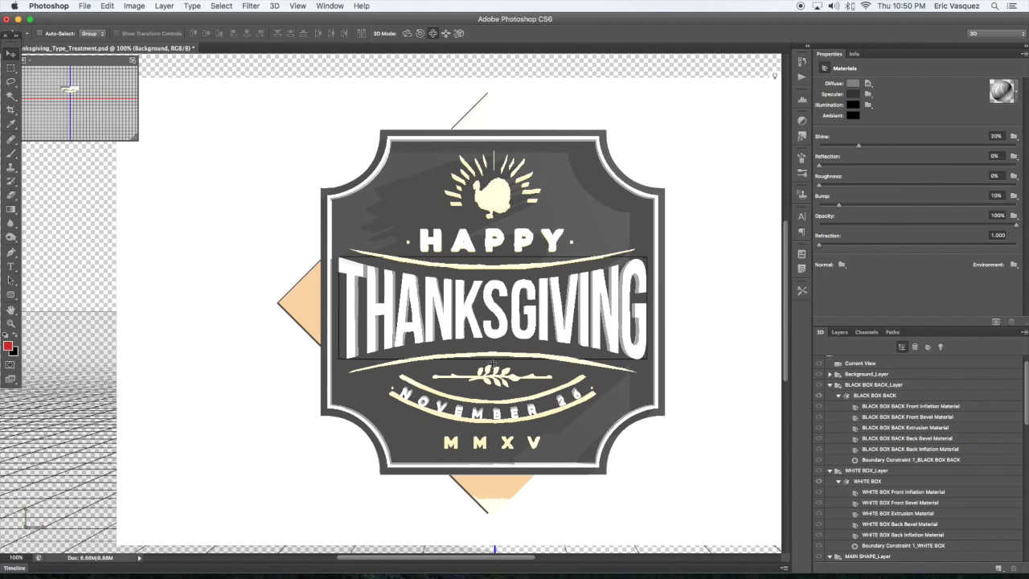
{"action": "key", "text": "super+z"}
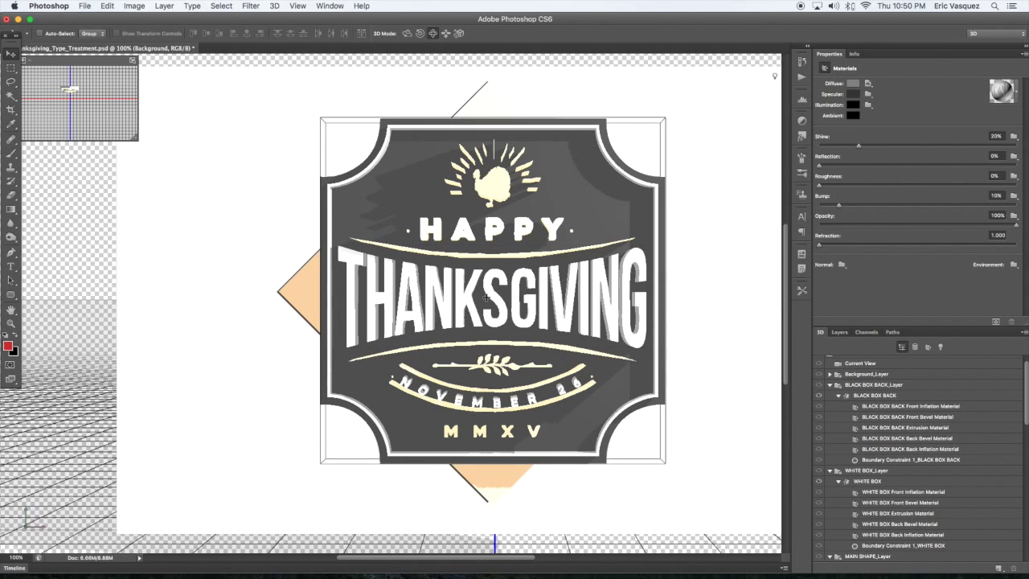
{"action": "left_click", "coordinate": [299, 291]}
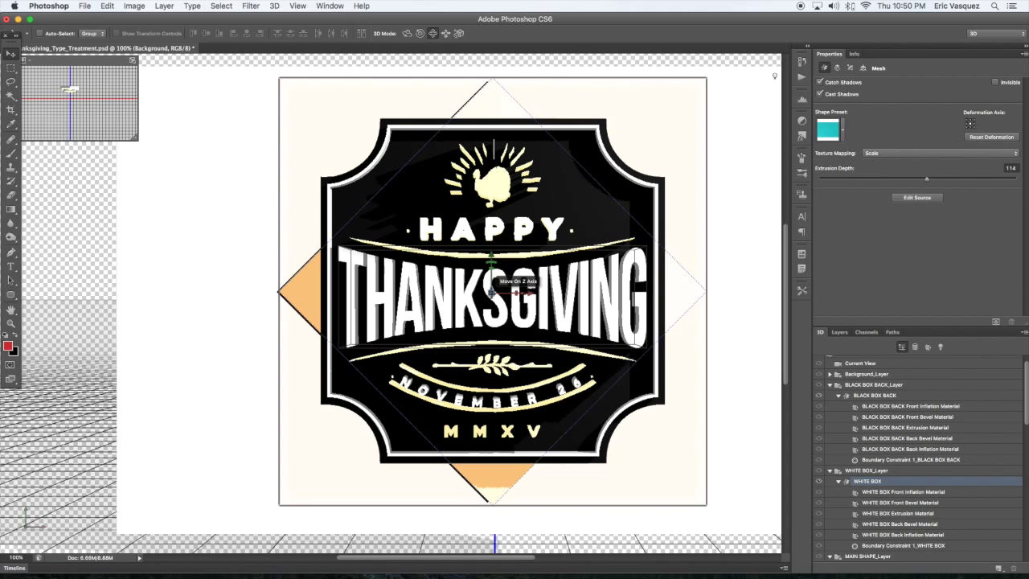
{"action": "left_click", "coordinate": [490, 289]}
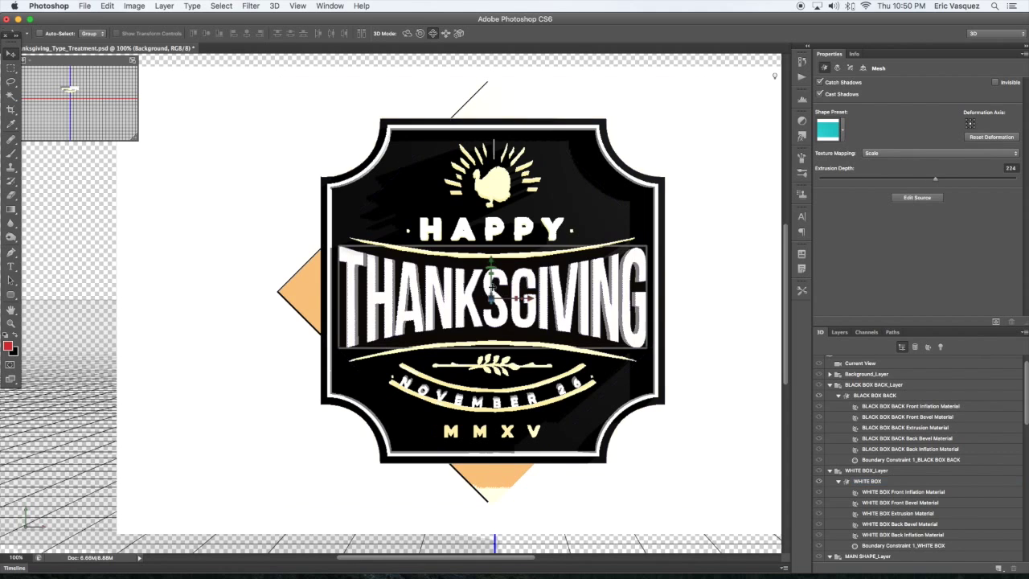
{"action": "left_click", "coordinate": [307, 293]}
{"action": "mouse_move", "coordinate": [309, 289]}
{"action": "left_mouse_down"}
{"action": "mouse_move", "coordinate": [310, 327]}
{"action": "mouse_move", "coordinate": [316, 273]}
{"action": "left_mouse_up"}
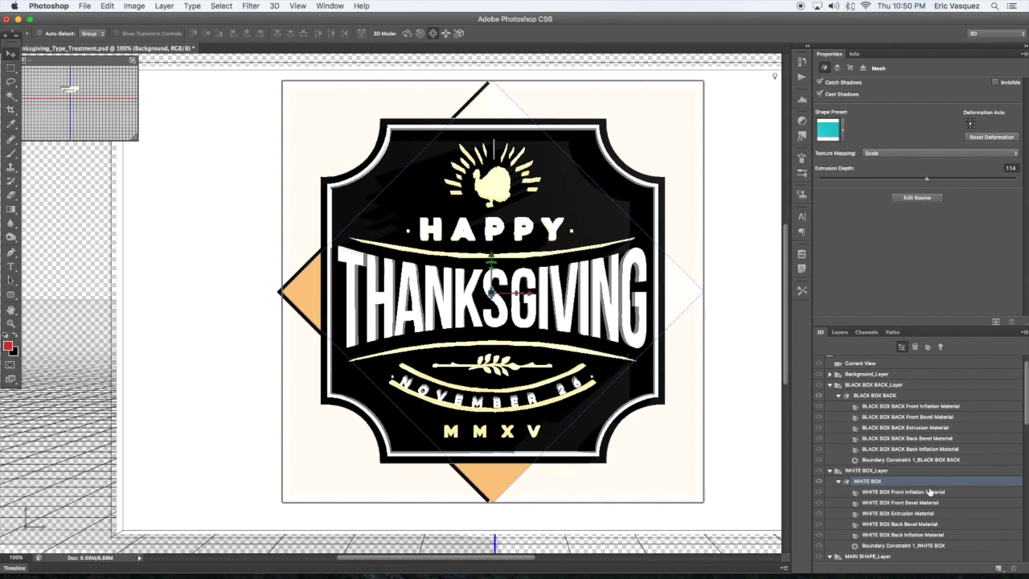
Step: Collapse the two box meshes' materials, select BLACK BOX BACK and WHITE BOX together, and align their centers
{"action": "left_click", "coordinate": [839, 395]}
{"action": "left_click", "coordinate": [839, 418]}
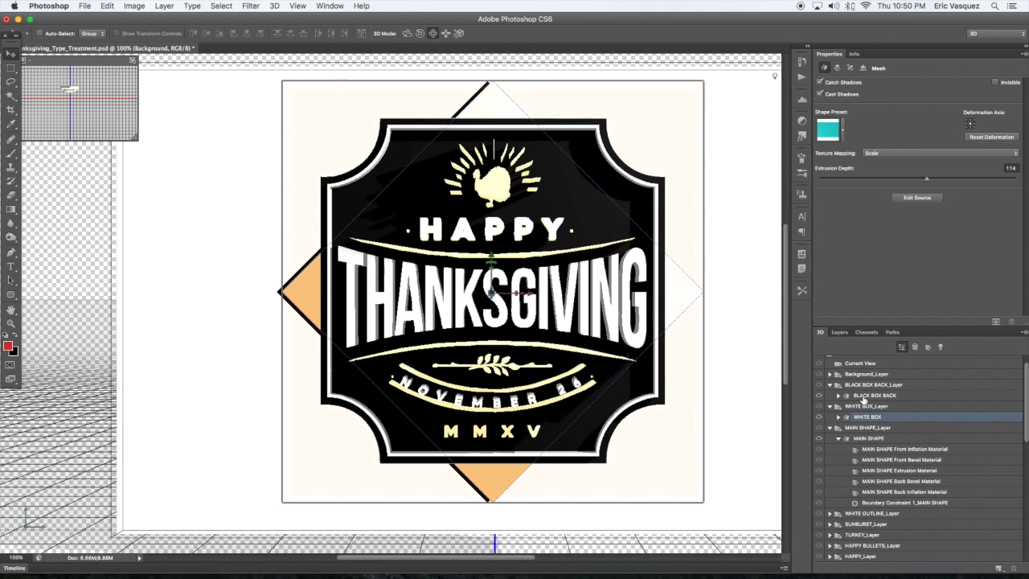
{"action": "left_click", "coordinate": [863, 400]}
{"action": "left_click", "coordinate": [866, 419], "text": "super"}
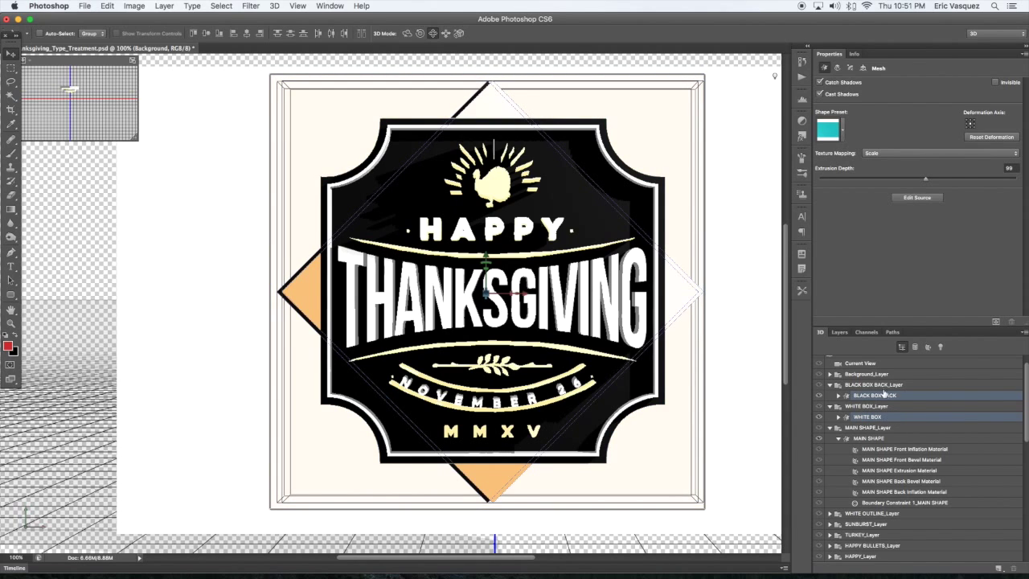
{"action": "scroll", "coordinate": [314, 78], "scroll_direction": "left", "scroll_amount": 1}
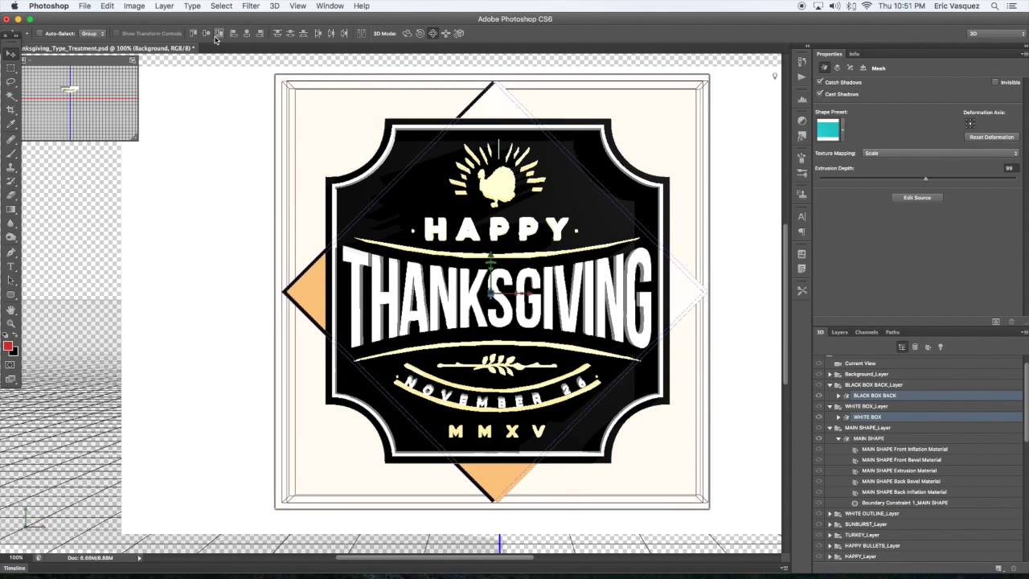
{"action": "left_click", "coordinate": [246, 34]}
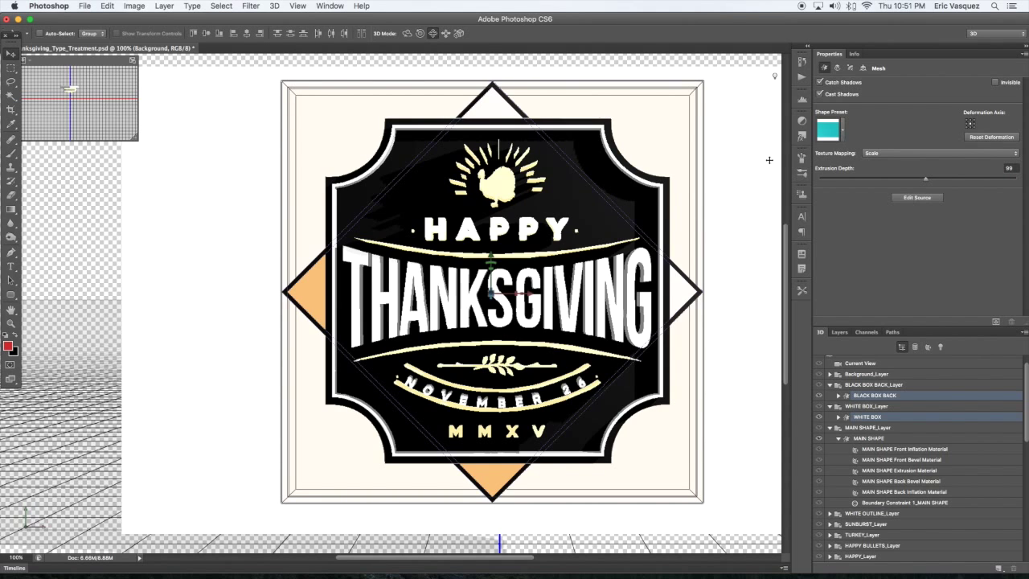
{"action": "left_click_drag", "start_coordinate": [750, 131], "coordinate": [680, 135]}
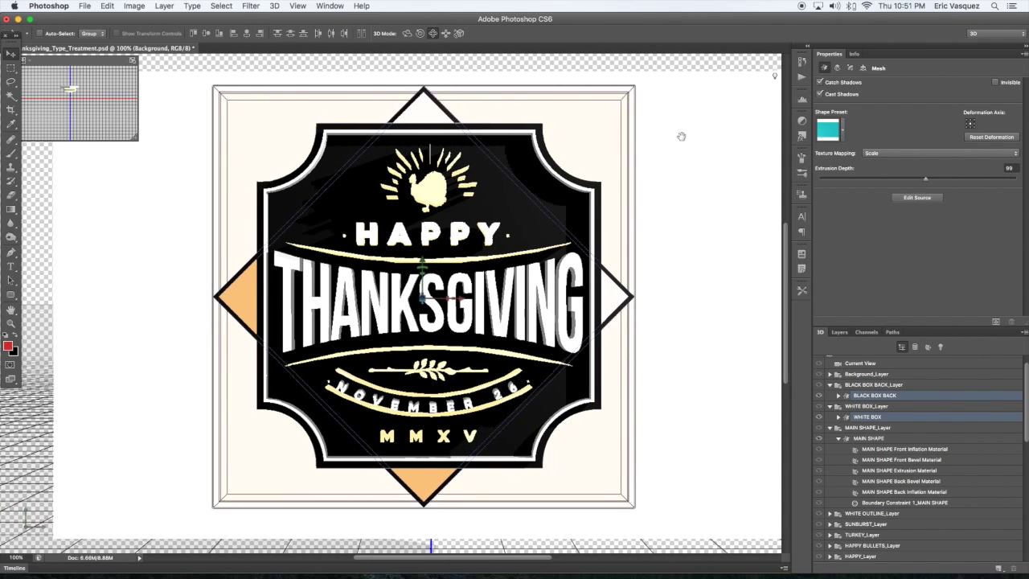
Step: Select all five materials of the THANKSGIVING mesh and remove their diffuse texture
{"action": "left_click", "coordinate": [523, 310]}
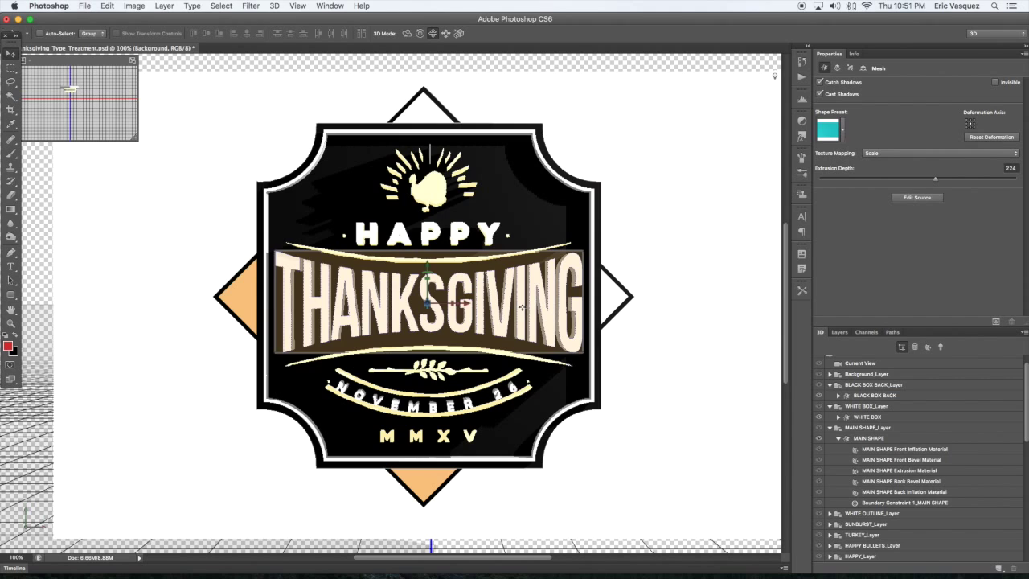
{"action": "left_click", "coordinate": [831, 427]}
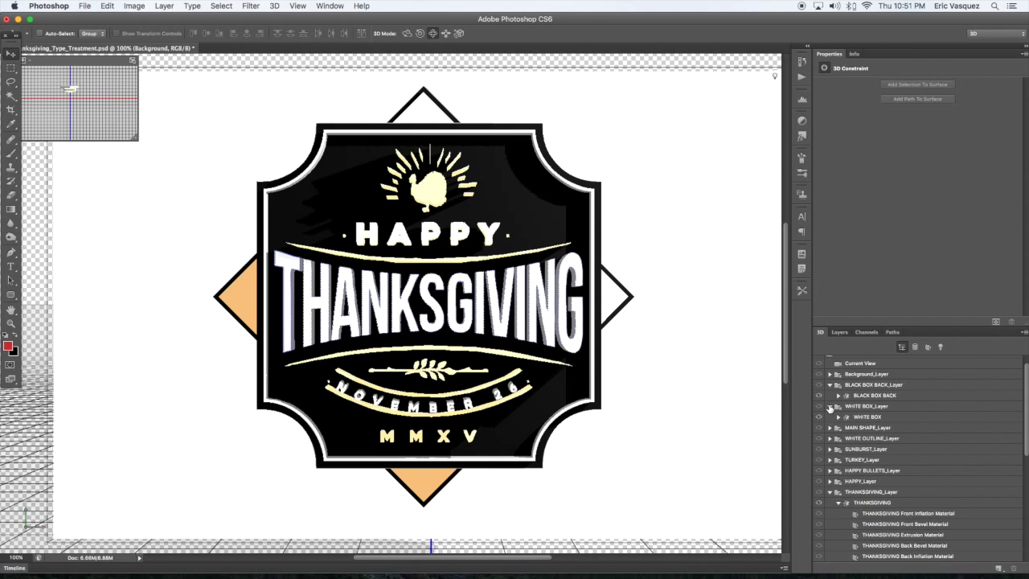
{"action": "left_click", "coordinate": [830, 406]}
{"action": "scroll", "coordinate": [1017, 466], "scroll_direction": "down", "scroll_amount": 5}
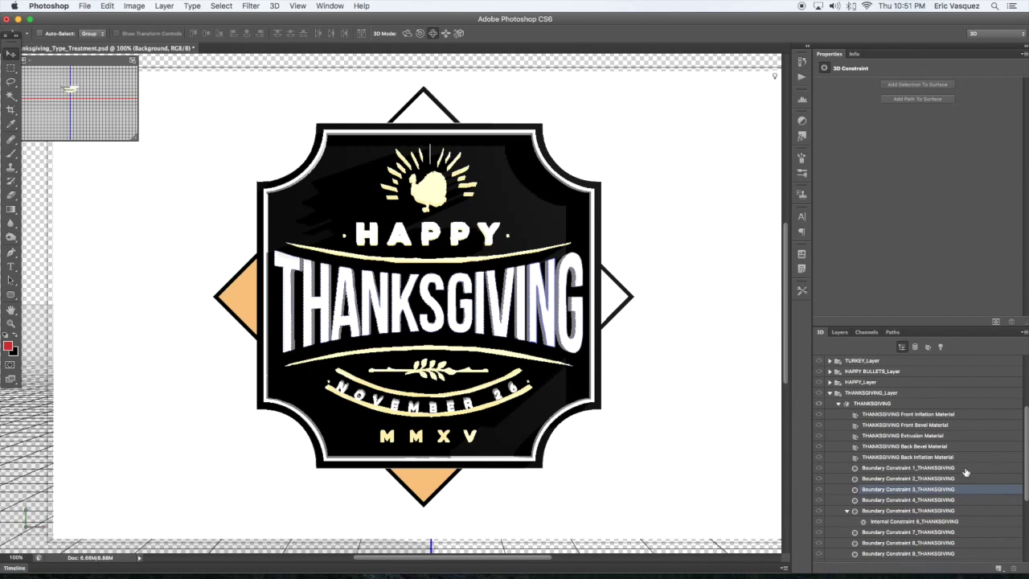
{"action": "left_click", "coordinate": [897, 414]}
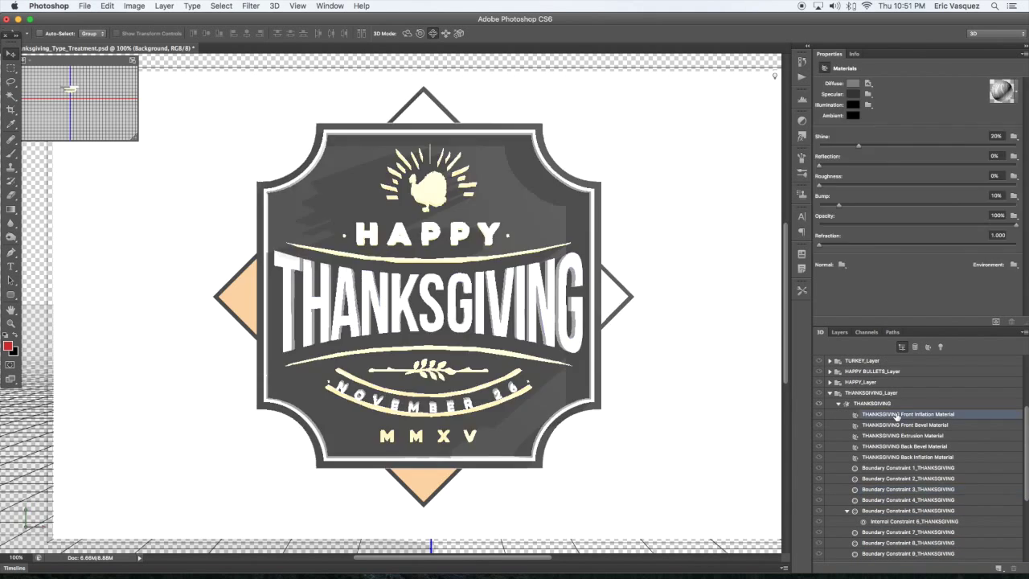
{"action": "left_click", "coordinate": [879, 458], "text": "shift"}
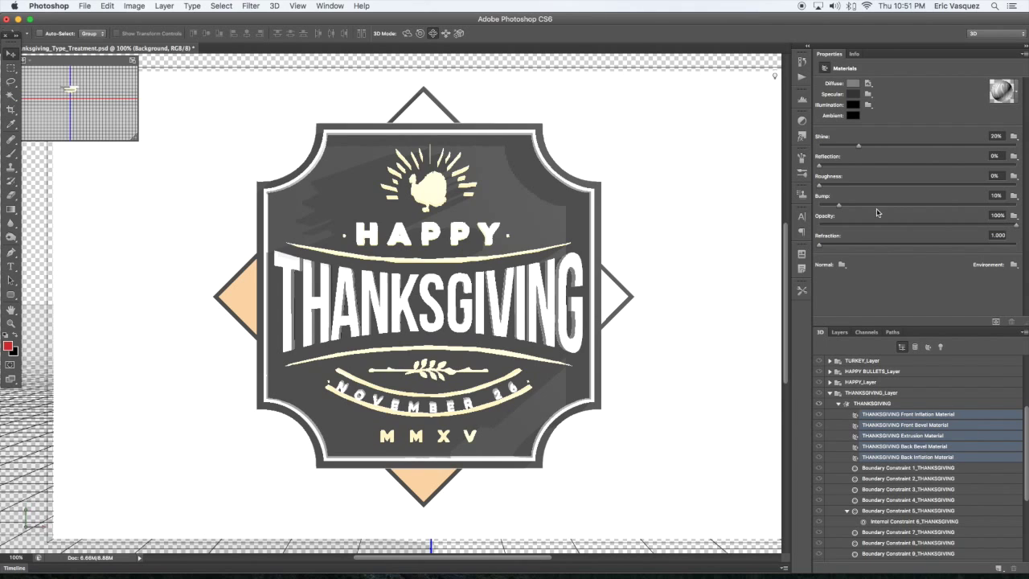
{"action": "left_click", "coordinate": [869, 83]}
{"action": "left_click", "coordinate": [882, 127]}
Step: Set the diffuse color of the selected THANKSGIVING materials to white (ffffff)
{"action": "left_click", "coordinate": [854, 84]}
{"action": "left_click_drag", "start_coordinate": [727, 212], "coordinate": [701, 198]}
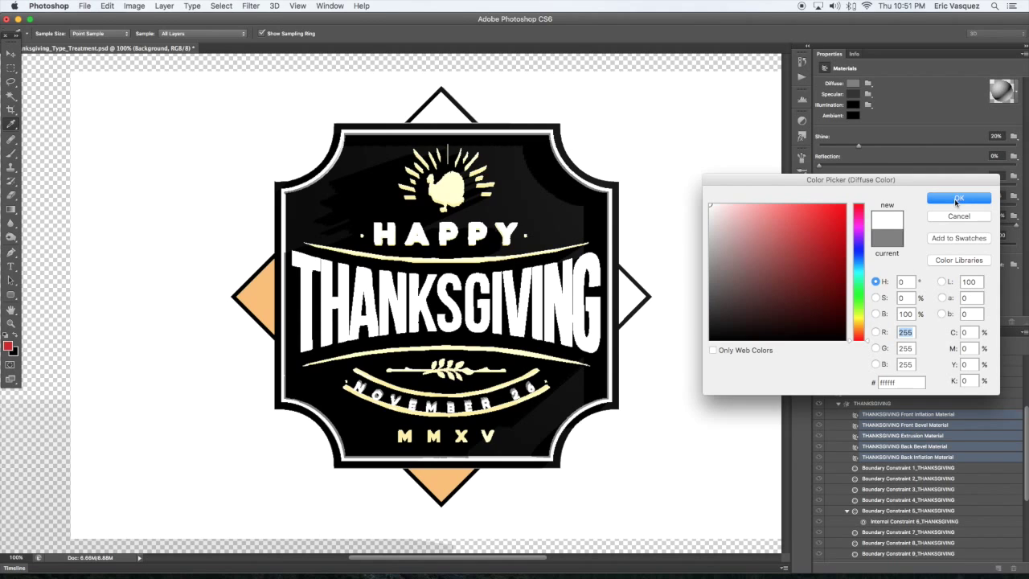
{"action": "left_click", "coordinate": [958, 198]}
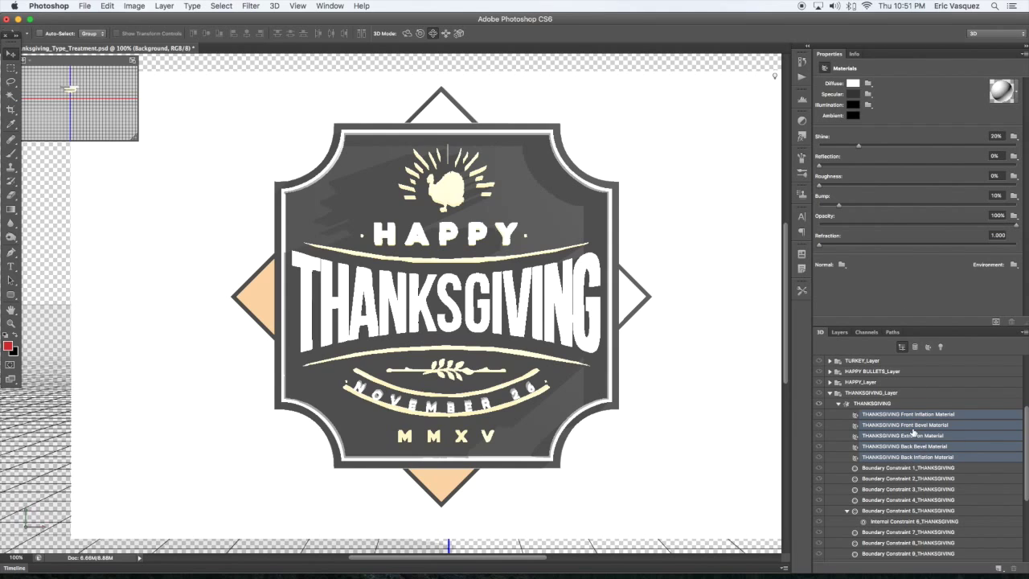
Step: Give the front cap of the THANKSGIVING mesh a bevel width of 10%
{"action": "left_click", "coordinate": [913, 426]}
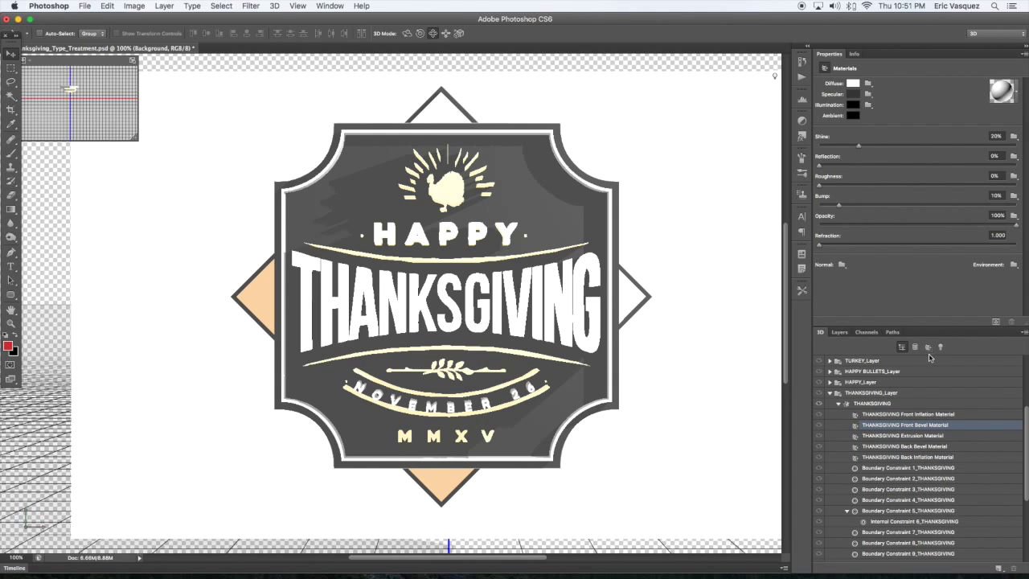
{"action": "left_click", "coordinate": [890, 406]}
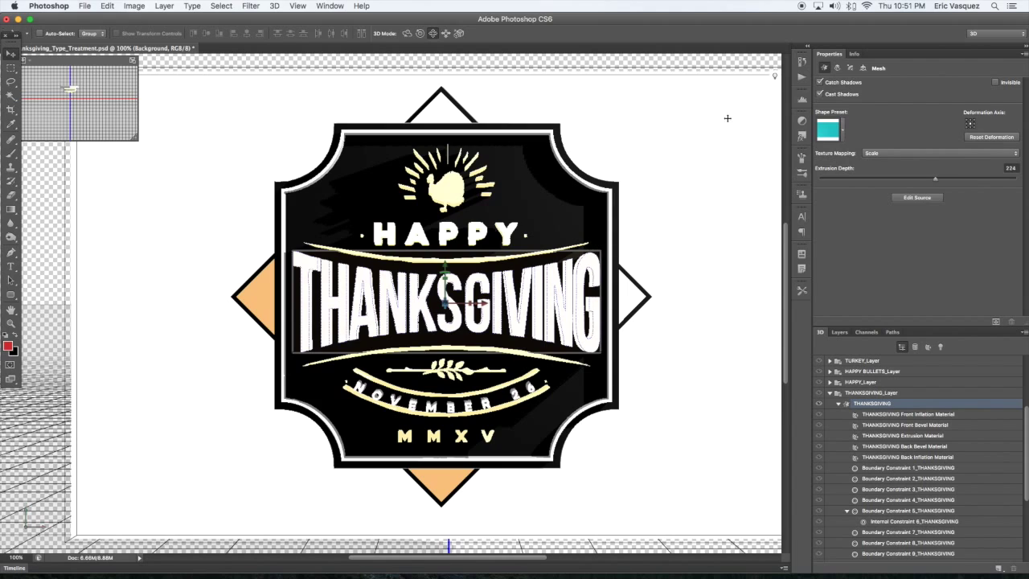
{"action": "left_click", "coordinate": [850, 68]}
{"action": "left_click", "coordinate": [851, 69]}
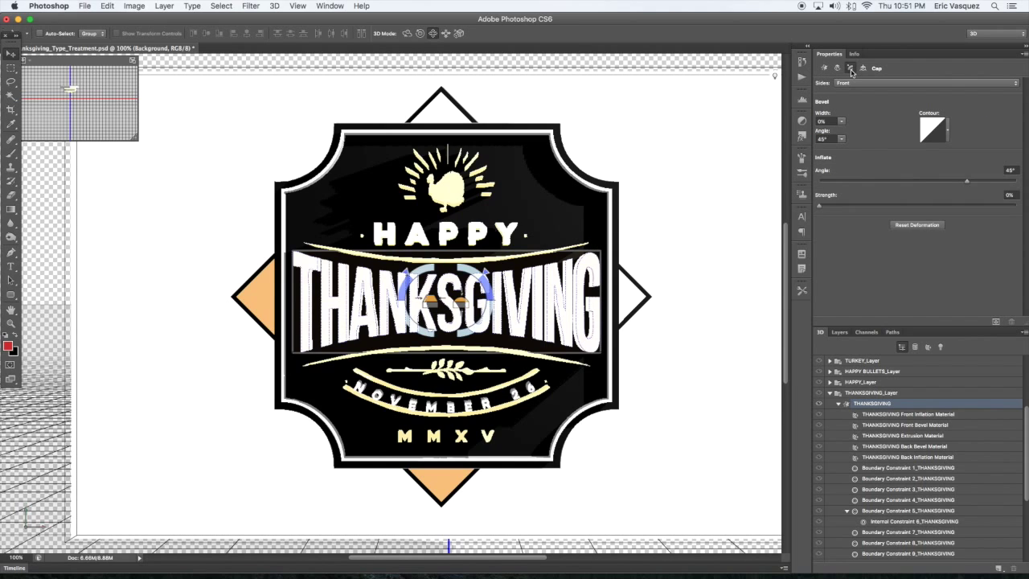
{"action": "left_click", "coordinate": [819, 121]}
{"action": "type", "text": "10"}
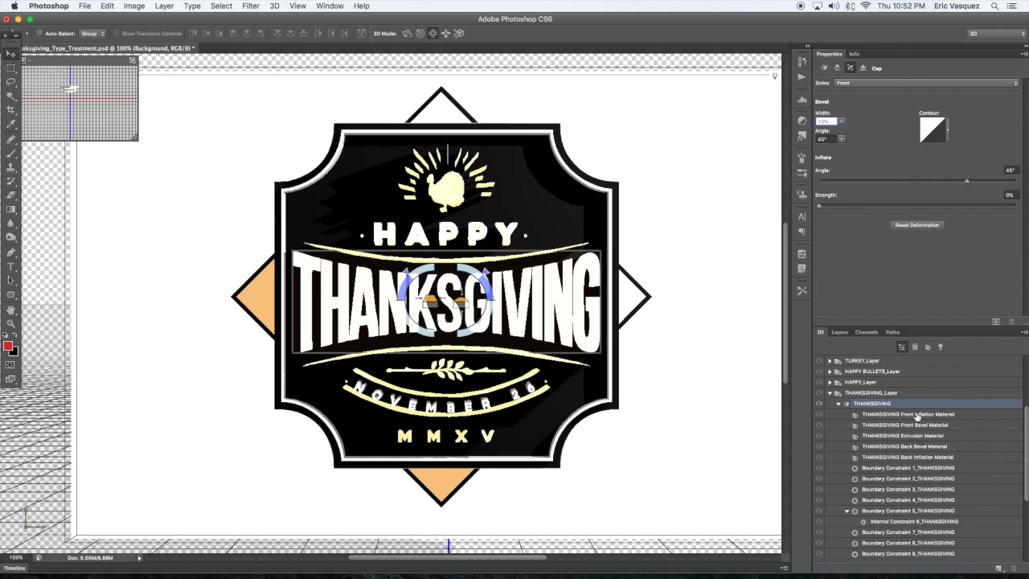
Step: Apply the gold material preset to the THANKSGIVING Front Bevel Material
{"action": "left_click", "coordinate": [941, 415]}
{"action": "left_click", "coordinate": [941, 426]}
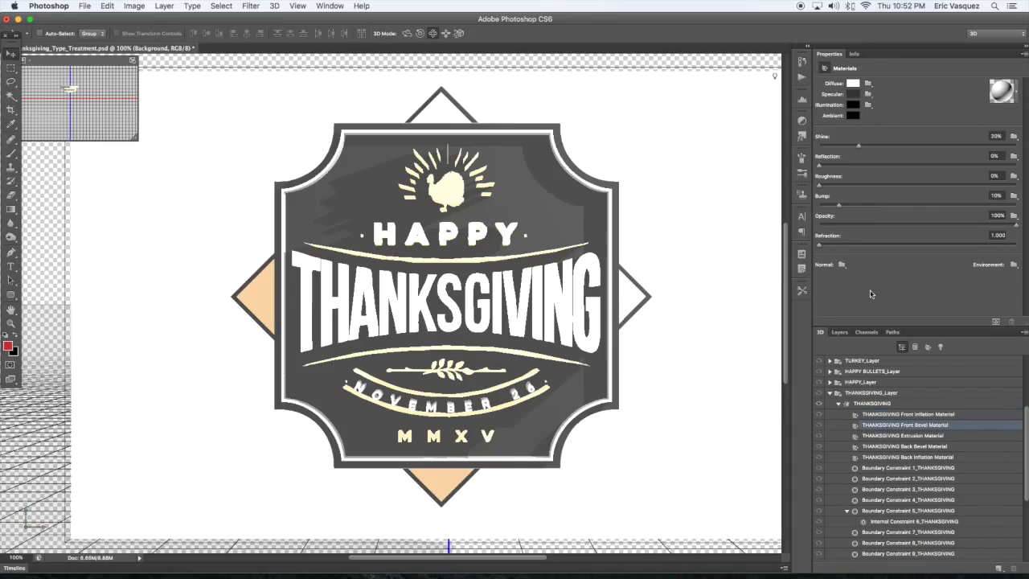
{"action": "left_click", "coordinate": [1017, 94]}
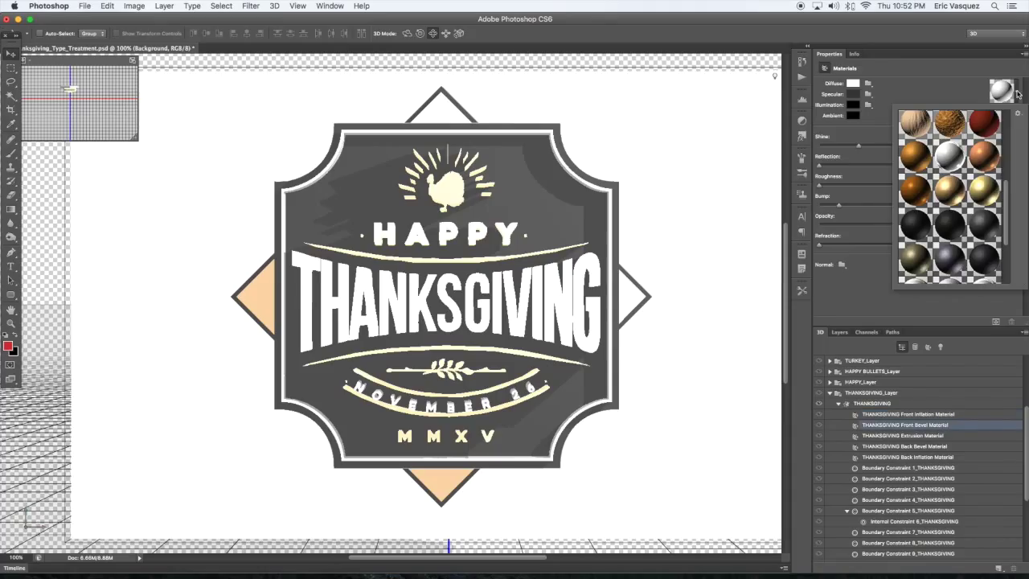
{"action": "left_click", "coordinate": [950, 192]}
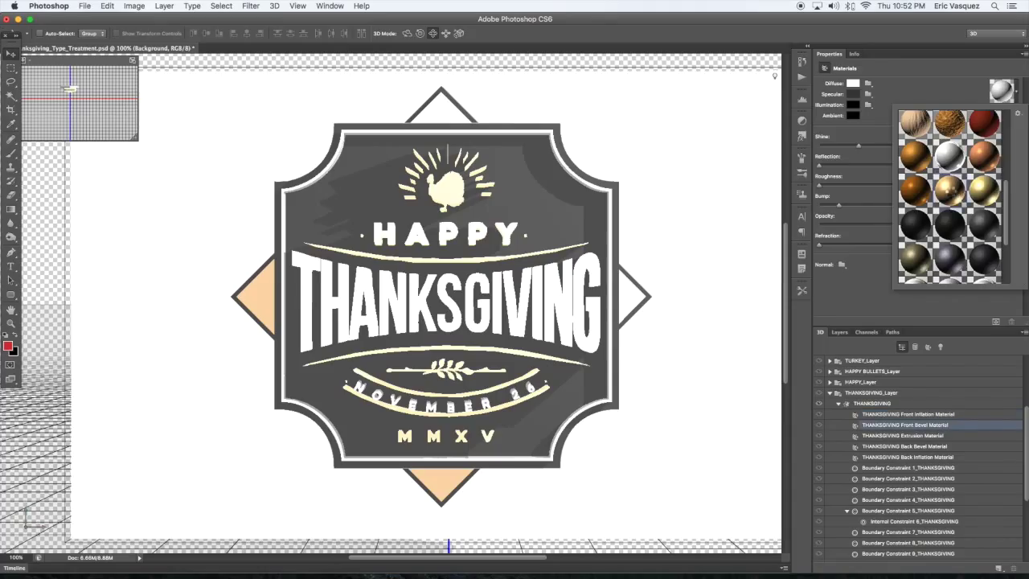
{"action": "left_click", "coordinate": [905, 85]}
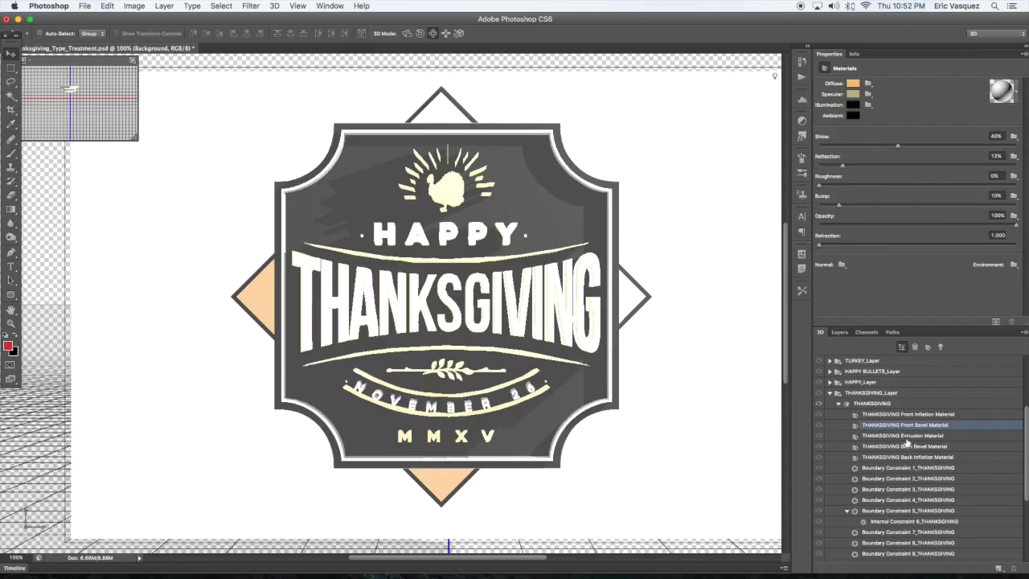
Step: Collapse the THANKSGIVING layer group, select all five NOVEMBER 26 materials and remove their diffuse texture
{"action": "left_click", "coordinate": [504, 412]}
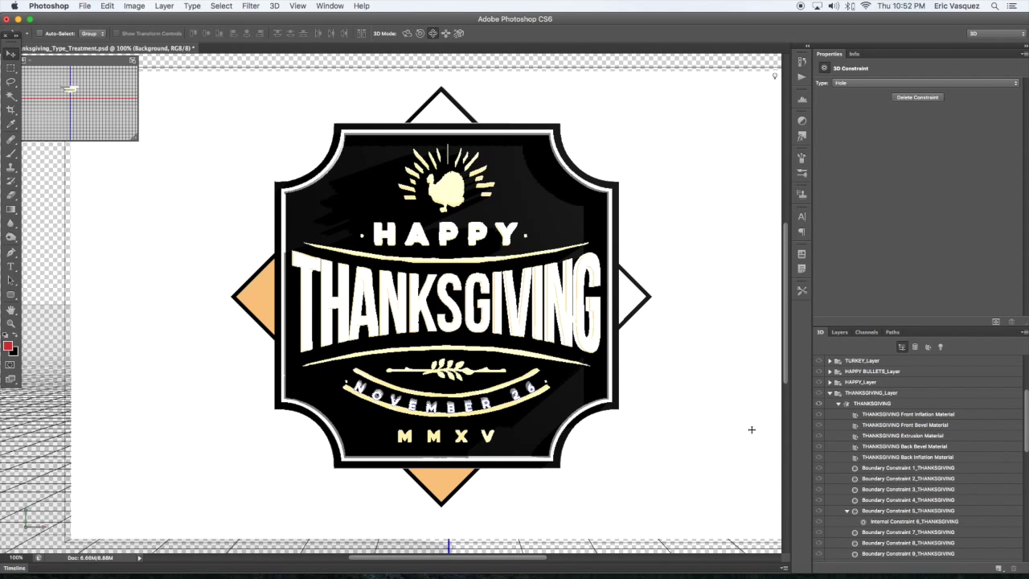
{"action": "left_click", "coordinate": [830, 393]}
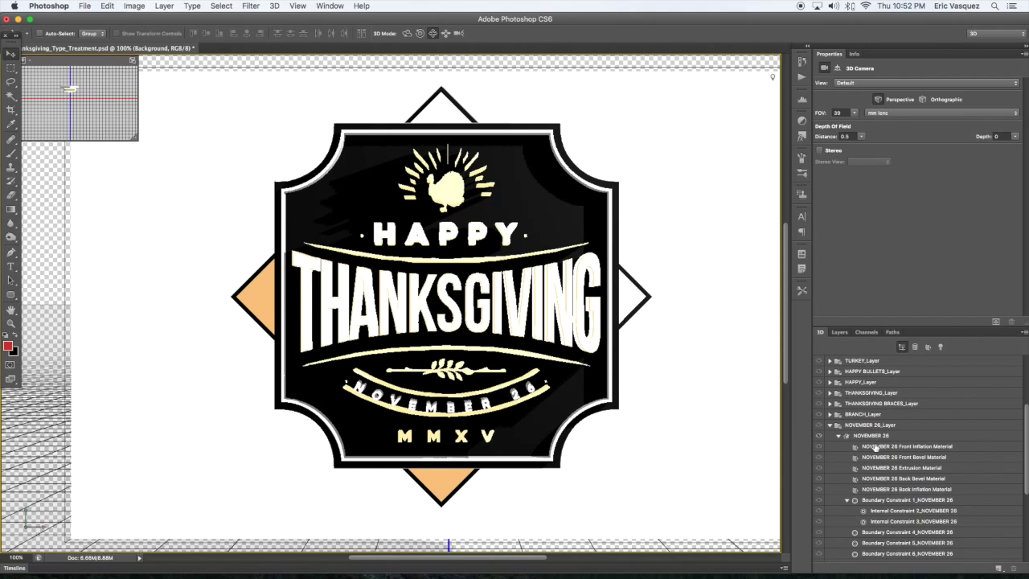
{"action": "left_click", "coordinate": [875, 447]}
{"action": "left_click", "coordinate": [881, 489], "text": "shift"}
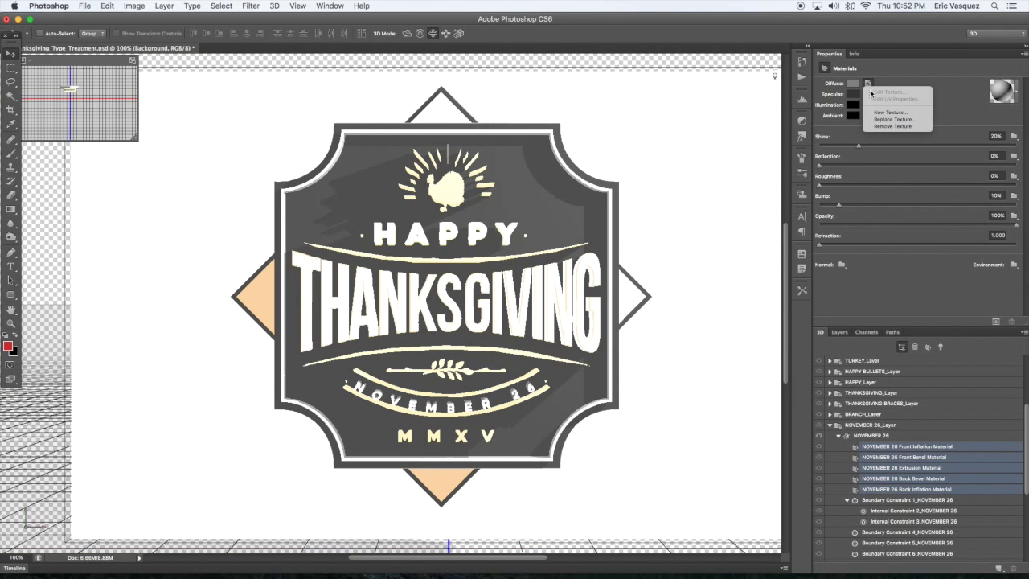
{"action": "left_click", "coordinate": [892, 126]}
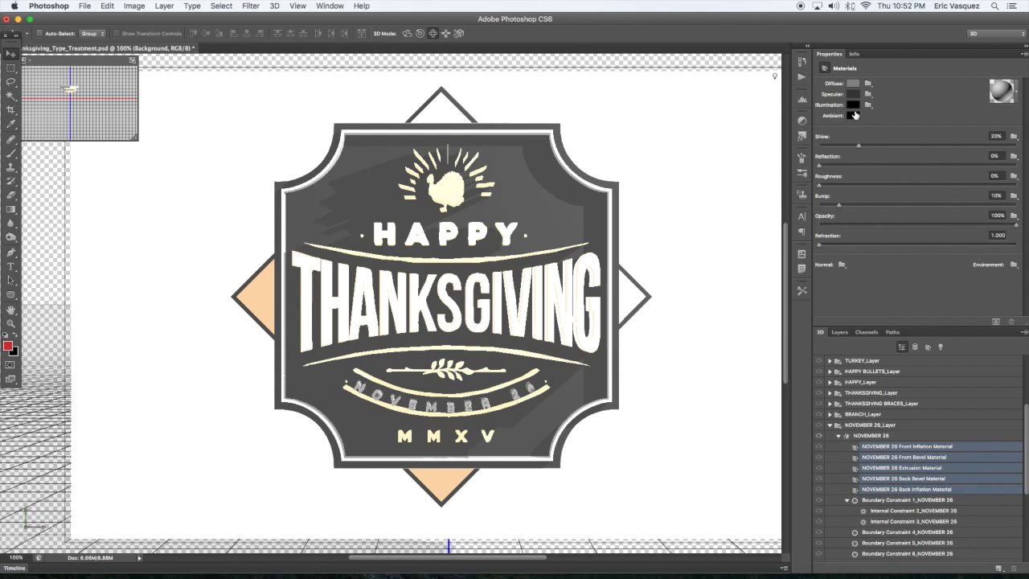
Step: Set the diffuse color of the selected NOVEMBER 26 materials to white
{"action": "left_click", "coordinate": [853, 84]}
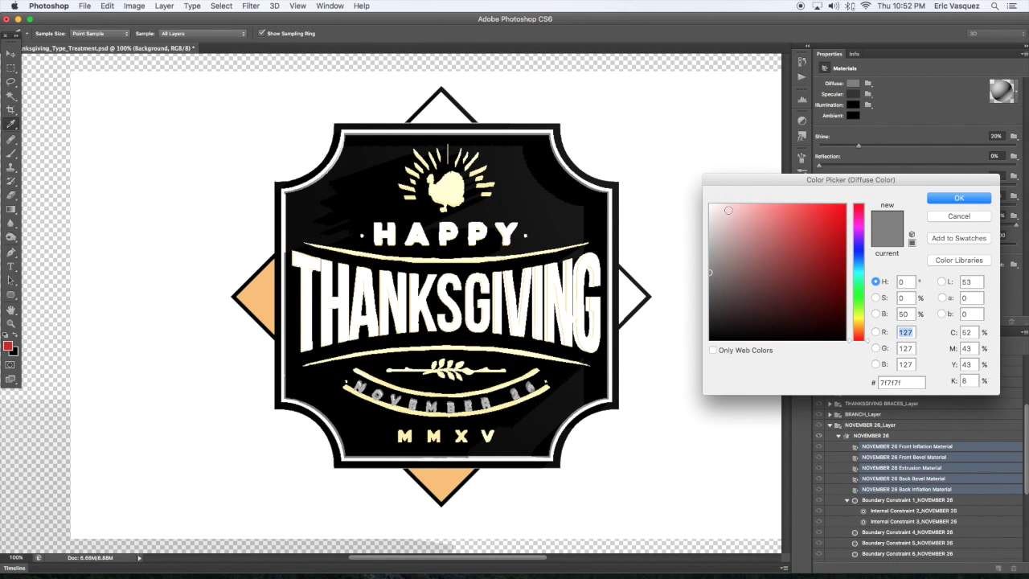
{"action": "left_click", "coordinate": [710, 204]}
{"action": "left_click", "coordinate": [961, 198]}
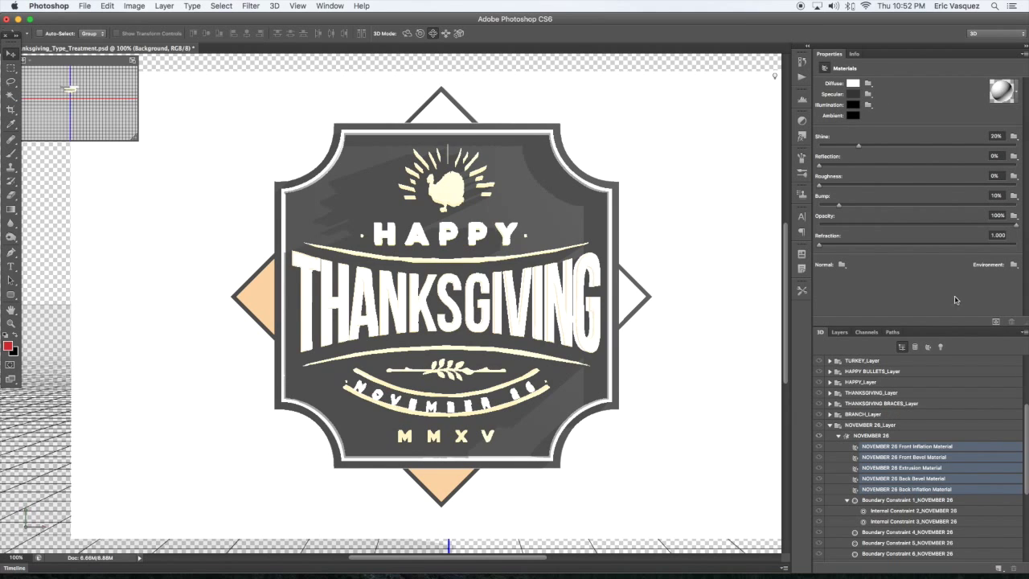
Step: Apply the gold material preset to the NOVEMBER 26 Extrusion Material and set its reflection to 20%
{"action": "left_click", "coordinate": [925, 469]}
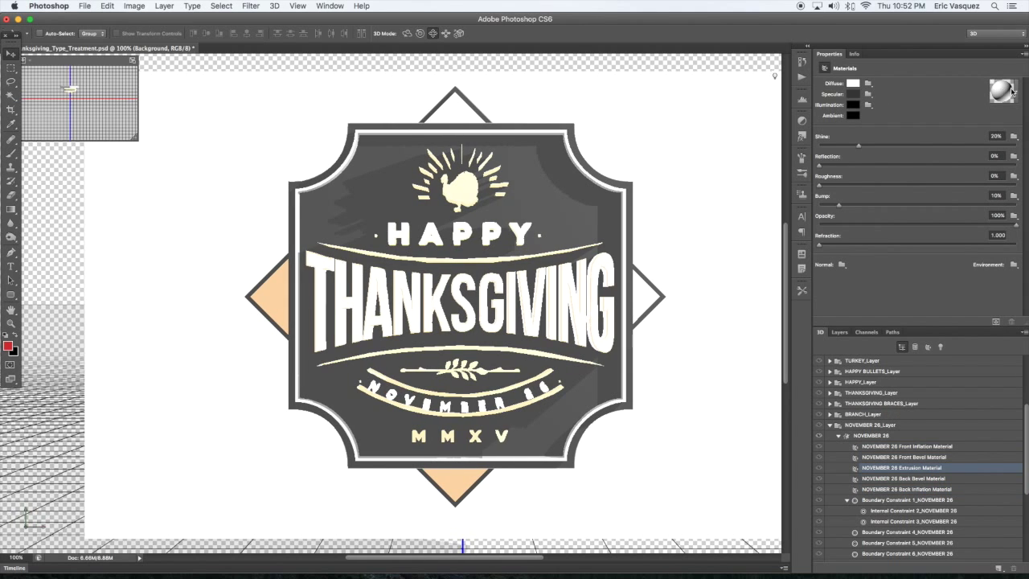
{"action": "left_click", "coordinate": [1016, 88]}
{"action": "left_click", "coordinate": [949, 186]}
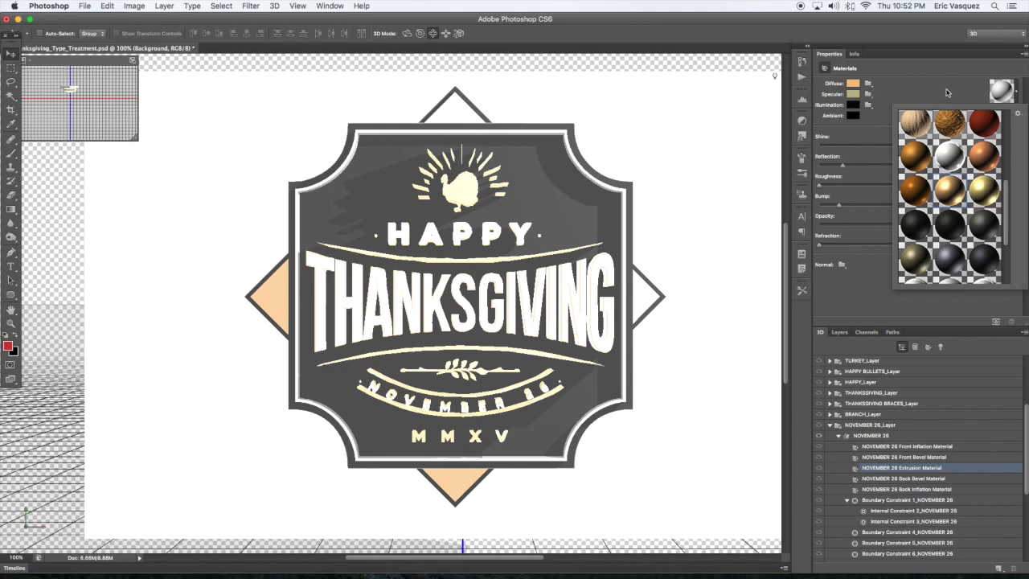
{"action": "left_click", "coordinate": [946, 93]}
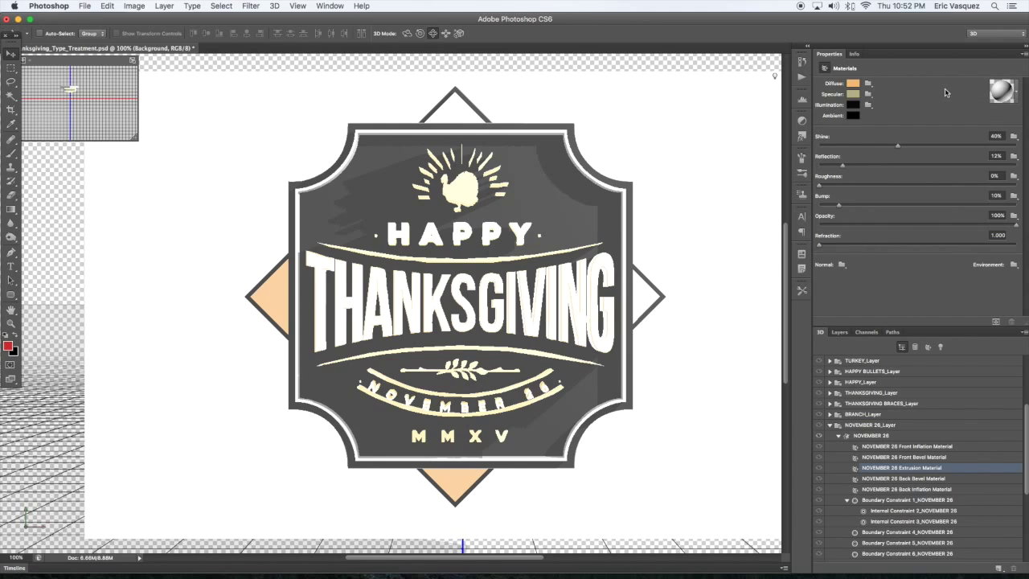
{"action": "left_click", "coordinate": [996, 155]}
{"action": "key", "text": "Return"}
Step: Test-render the badge to check the white and gold lettering, and stop the render partway
{"action": "left_click_drag", "start_coordinate": [726, 190], "coordinate": [696, 185]}
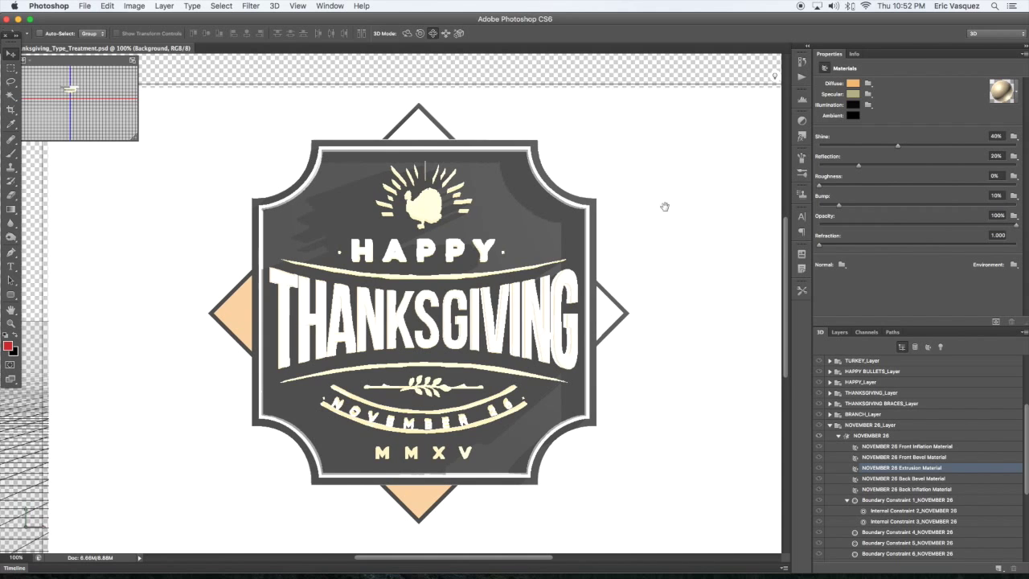
{"action": "left_click_drag", "start_coordinate": [664, 204], "coordinate": [669, 187]}
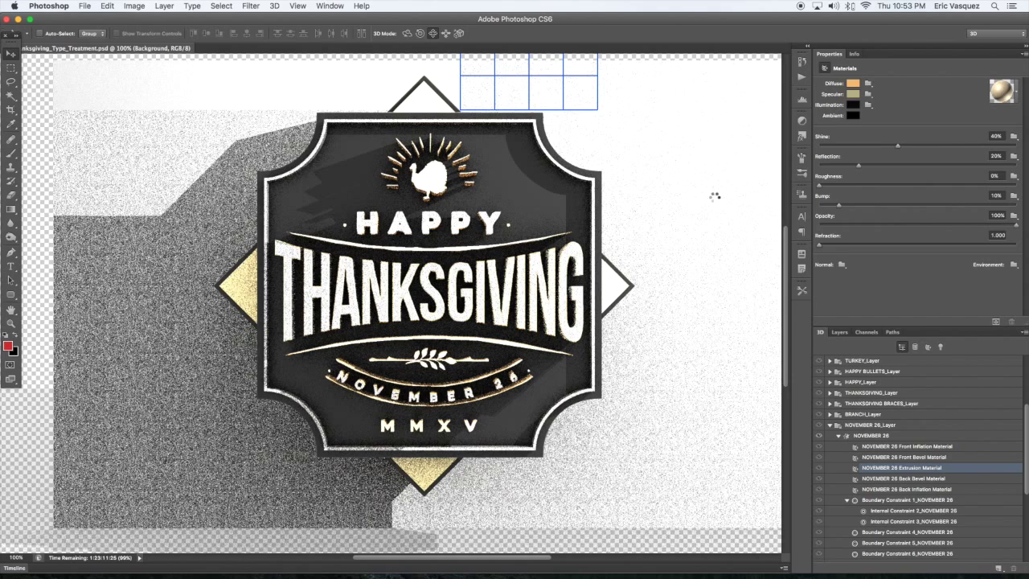
{"action": "key", "text": "Escape"}
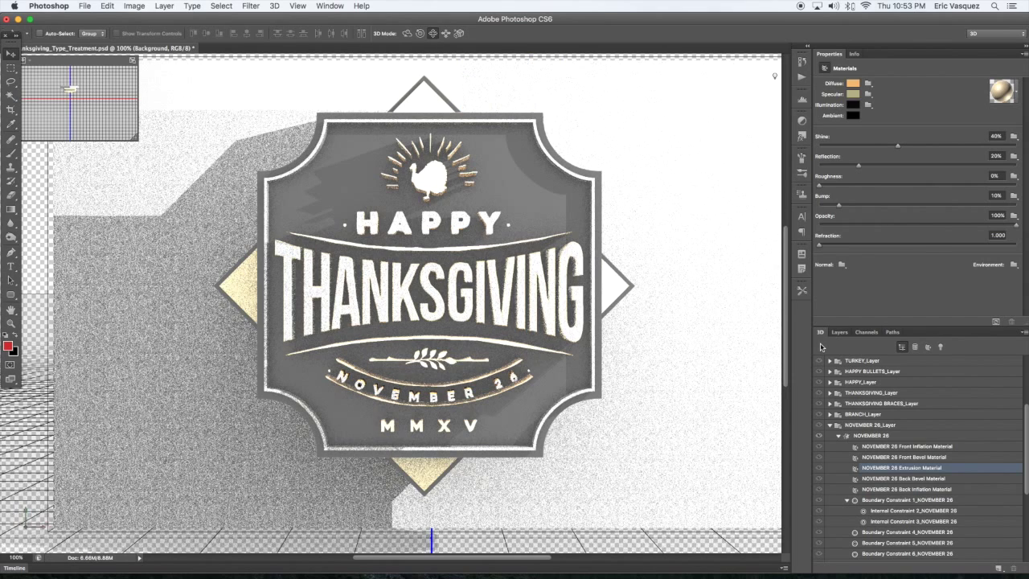
Step: Collapse the NOVEMBER 26 and BLACK BOX BACK layer groups and enable Light Falloff on Point Light 1
{"action": "left_click", "coordinate": [830, 426]}
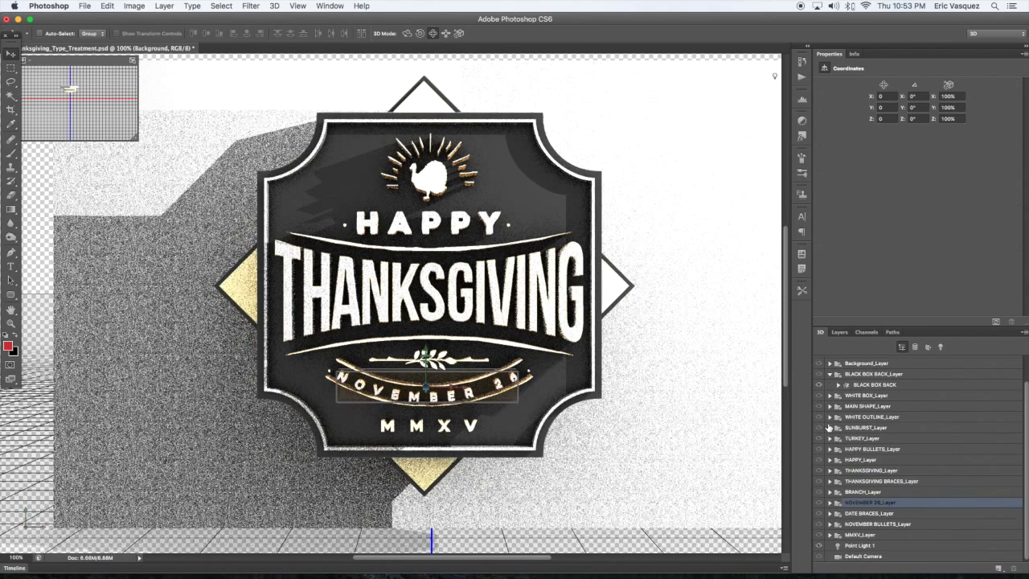
{"action": "left_click", "coordinate": [830, 375]}
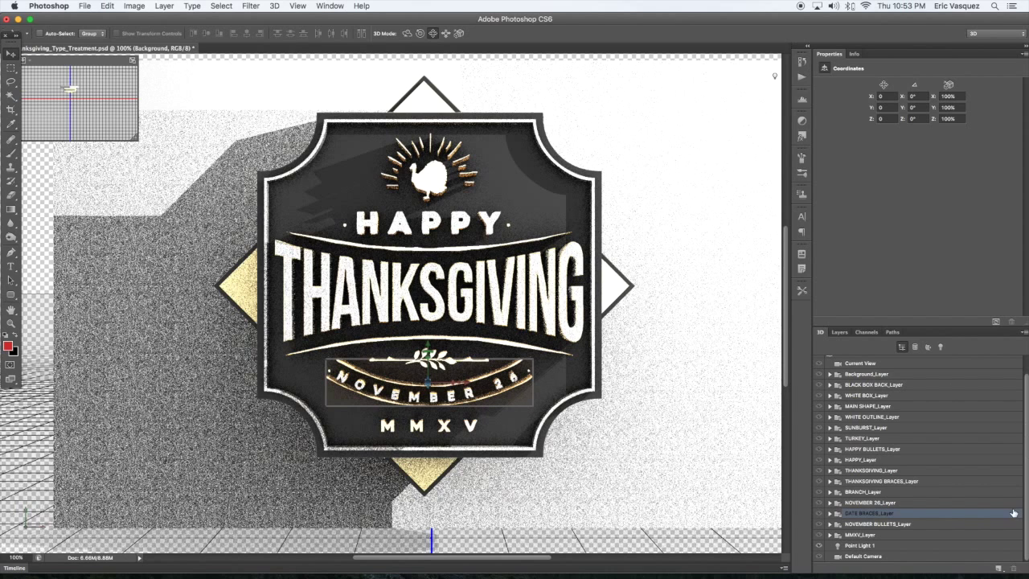
{"action": "left_click", "coordinate": [897, 546]}
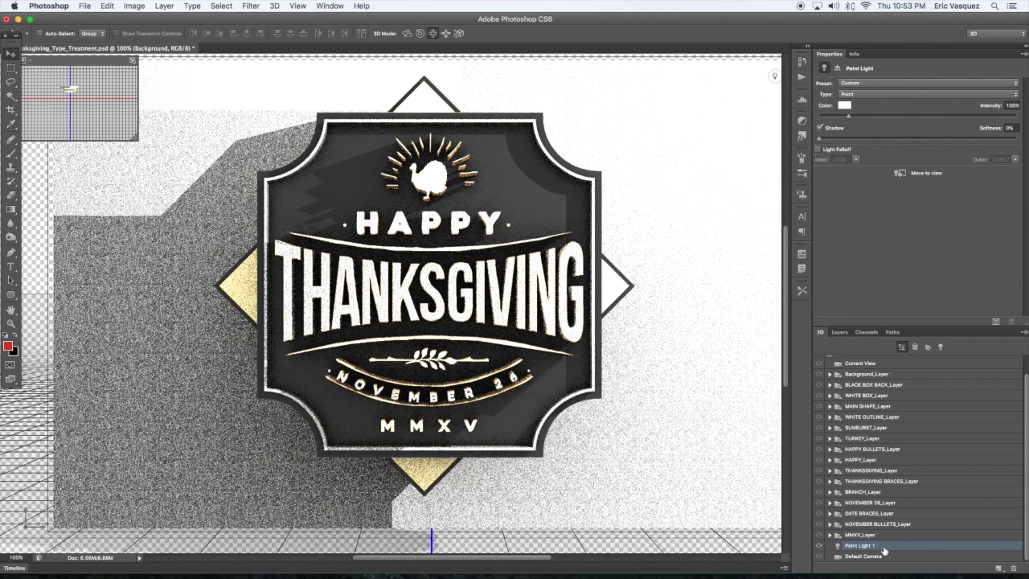
{"action": "left_click", "coordinate": [819, 150]}
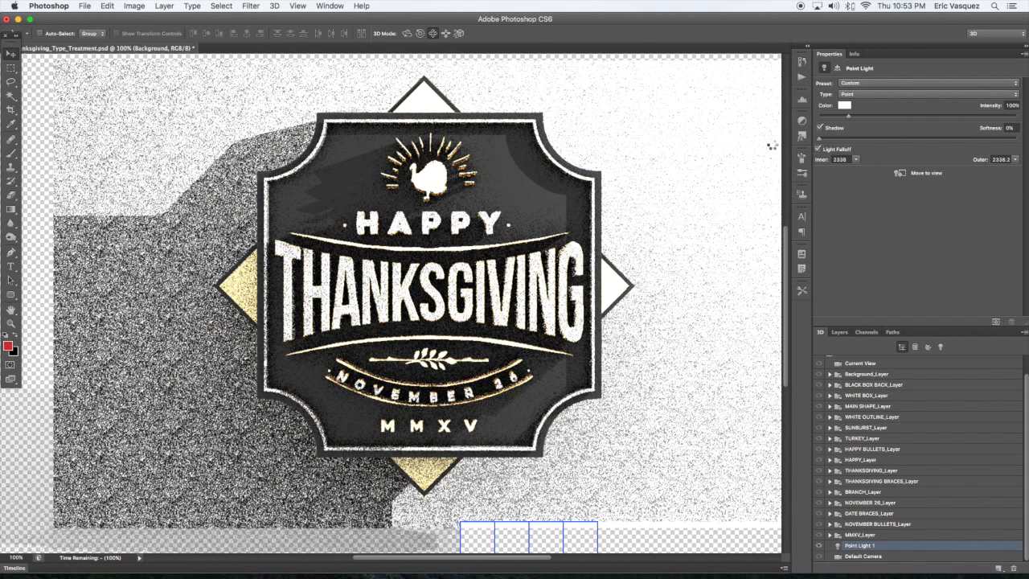
Step: Reduce the inner falloff radius of Point Light 1 to about 864, preview the render briefly and stop it
{"action": "left_click", "coordinate": [857, 160]}
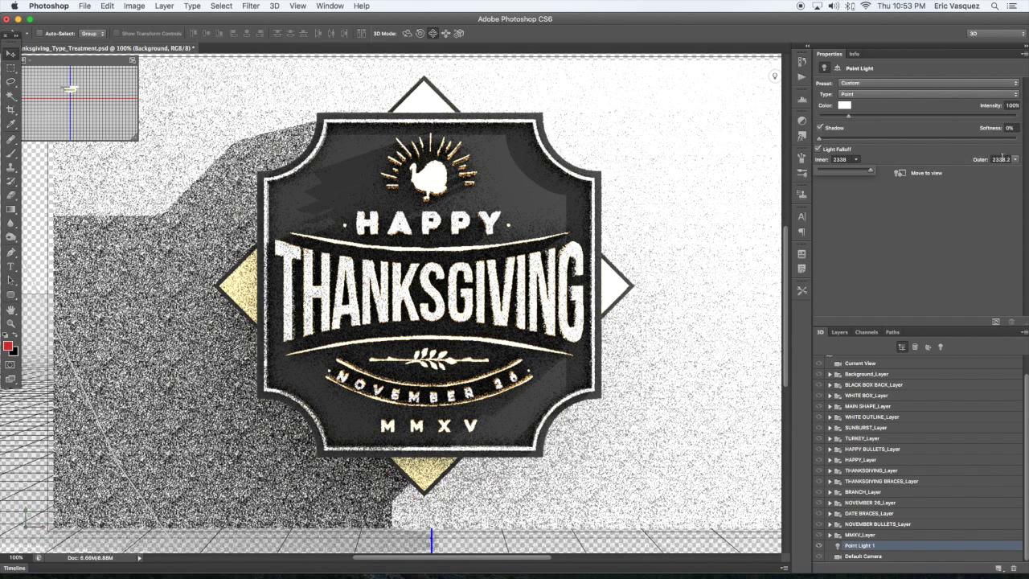
{"action": "left_click_drag", "start_coordinate": [873, 173], "coordinate": [840, 169]}
{"action": "left_click", "coordinate": [857, 160]}
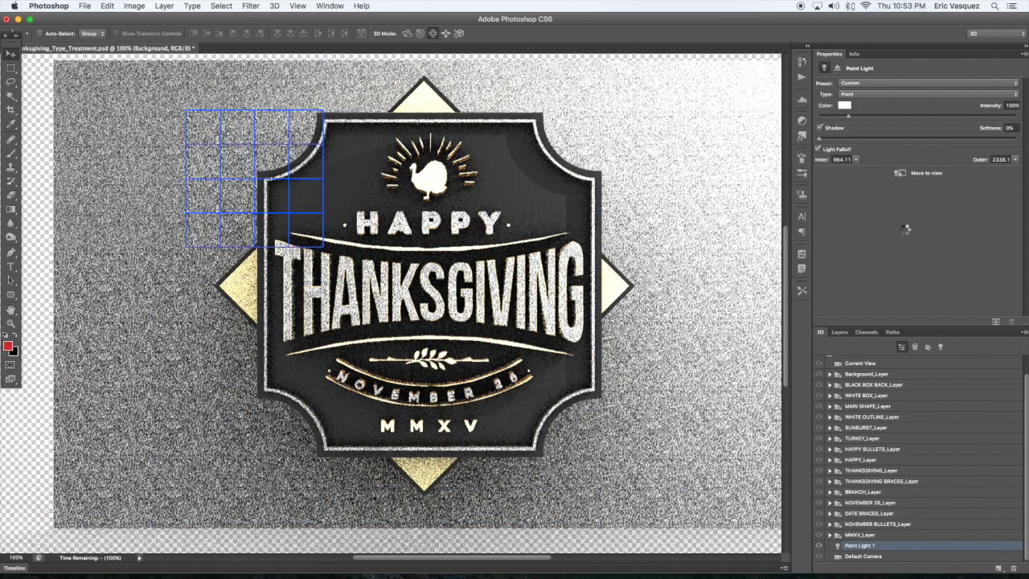
{"action": "key", "text": "Escape"}
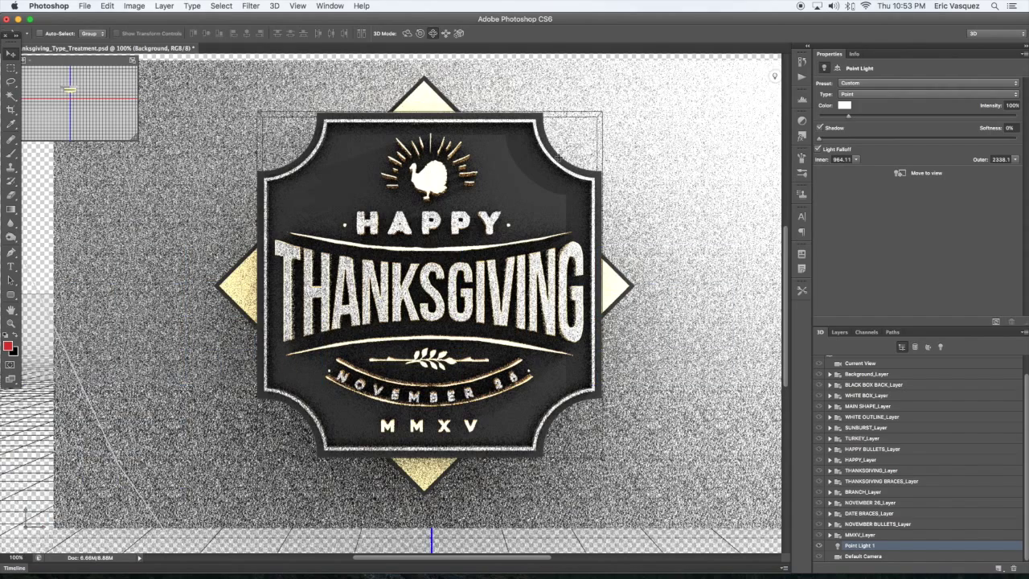
Step: Select the five WHITE OUTLINE materials, from Front Inflation to Back Inflation, and remove their diffuse texture
{"action": "scroll", "coordinate": [558, 158], "scroll_direction": "right", "scroll_amount": 1}
{"action": "left_click", "coordinate": [552, 170]}
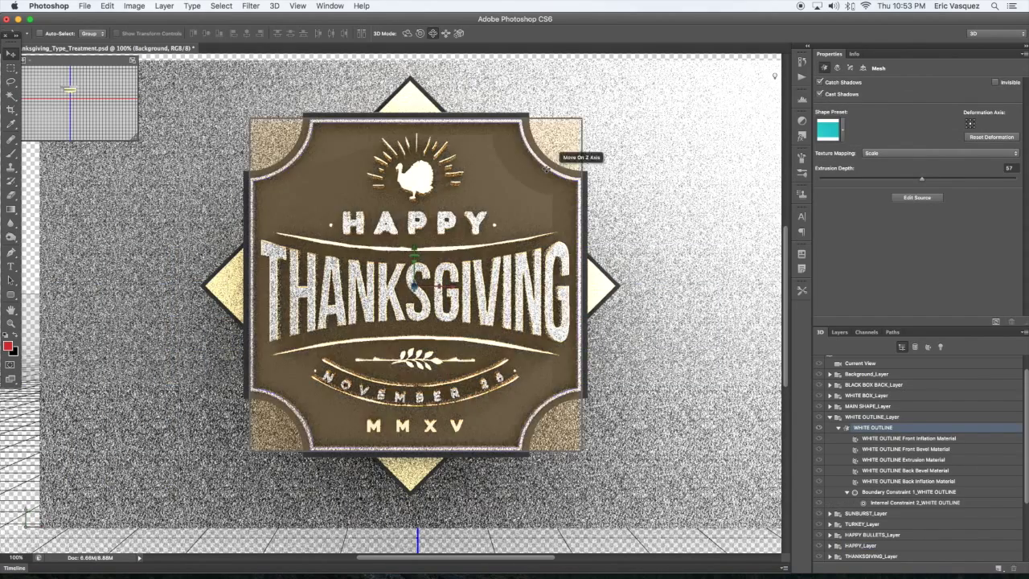
{"action": "left_click", "coordinate": [897, 439]}
{"action": "left_click", "coordinate": [892, 481], "text": "shift"}
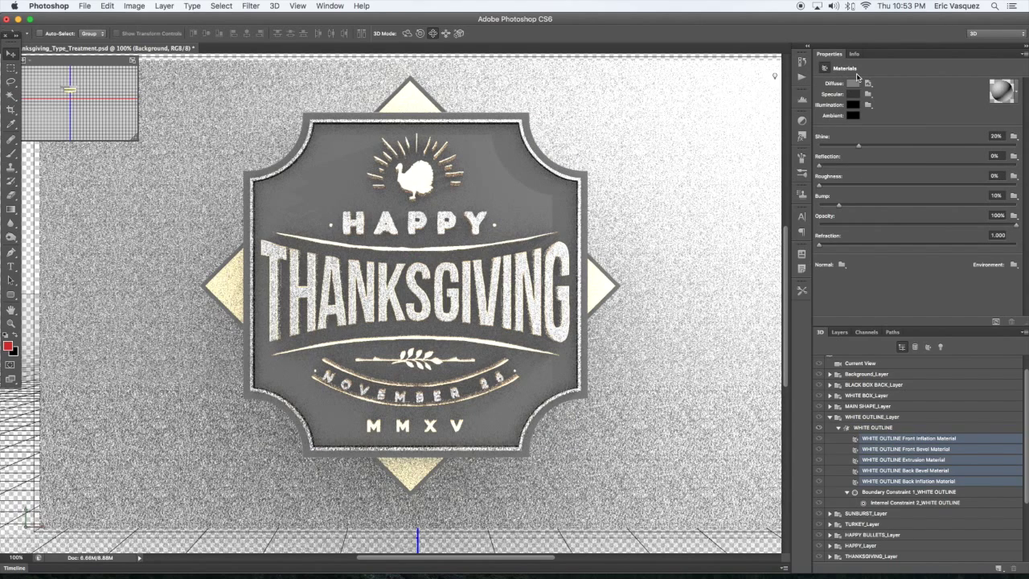
{"action": "left_click", "coordinate": [868, 83]}
{"action": "left_click", "coordinate": [885, 128]}
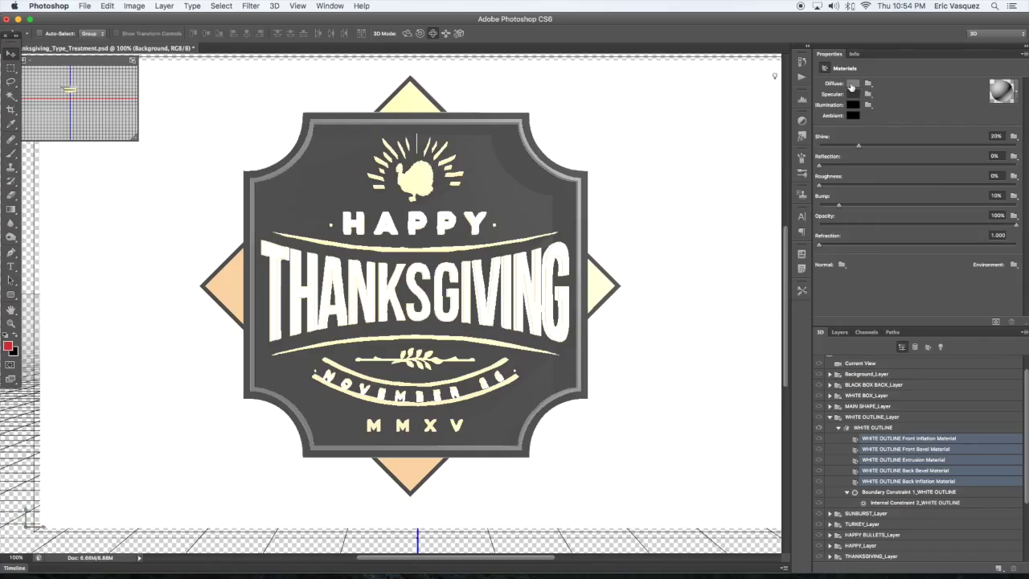
Step: Try the gold metal material preset on the selected WHITE OUTLINE materials
{"action": "left_click", "coordinate": [1015, 92]}
{"action": "left_click", "coordinate": [952, 193]}
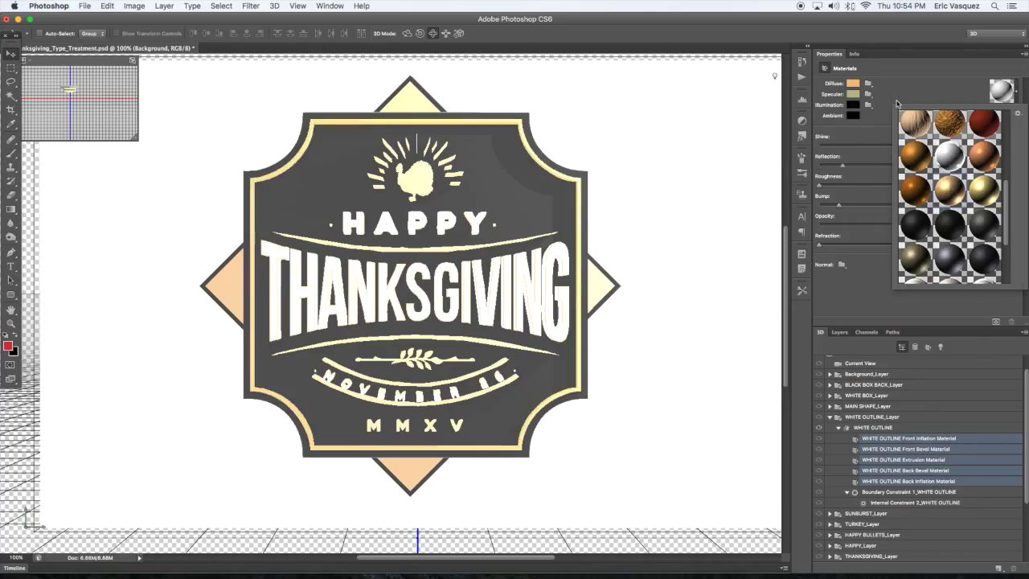
{"action": "left_click", "coordinate": [936, 94]}
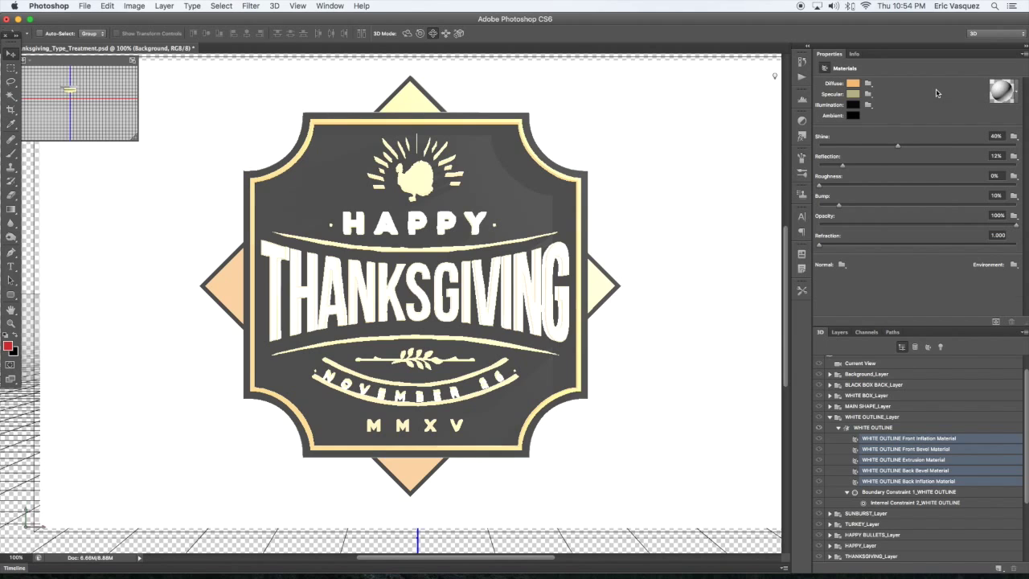
Step: Apply a bright silvery-white reflective material preset to the selected WHITE OUTLINE materials
{"action": "left_click", "coordinate": [1016, 94]}
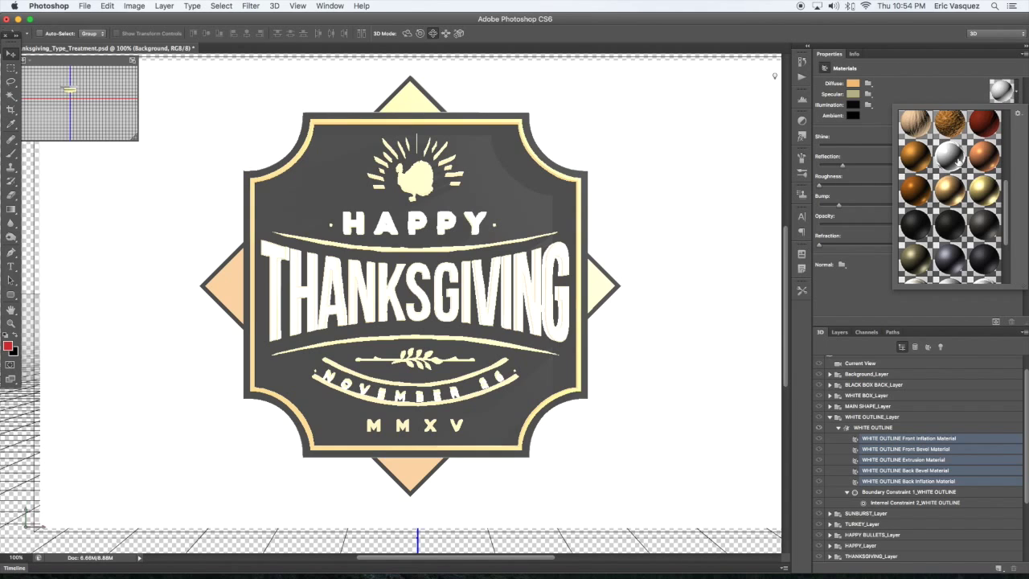
{"action": "left_click_drag", "start_coordinate": [1010, 193], "coordinate": [1004, 235]}
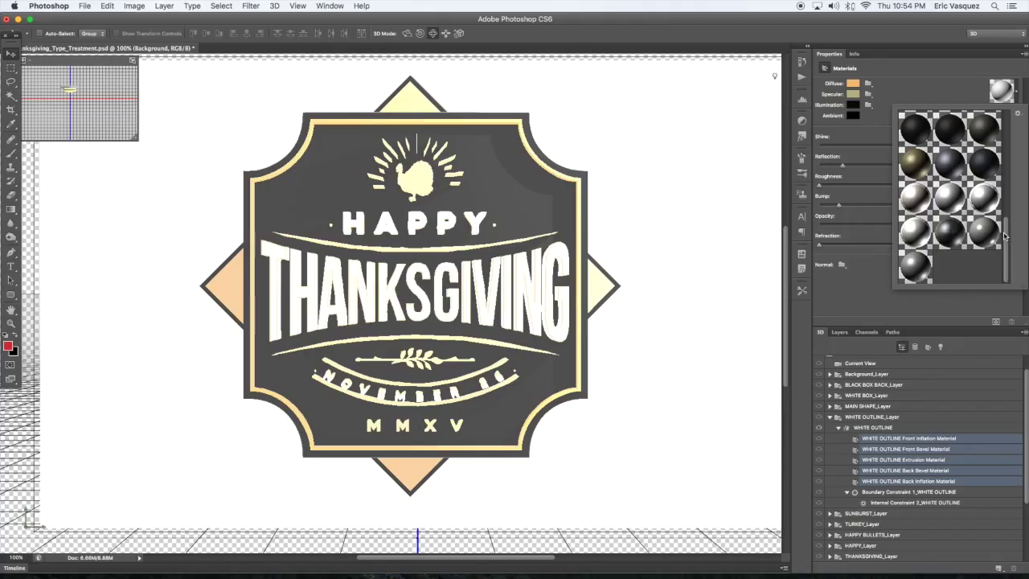
{"action": "left_click", "coordinate": [987, 198]}
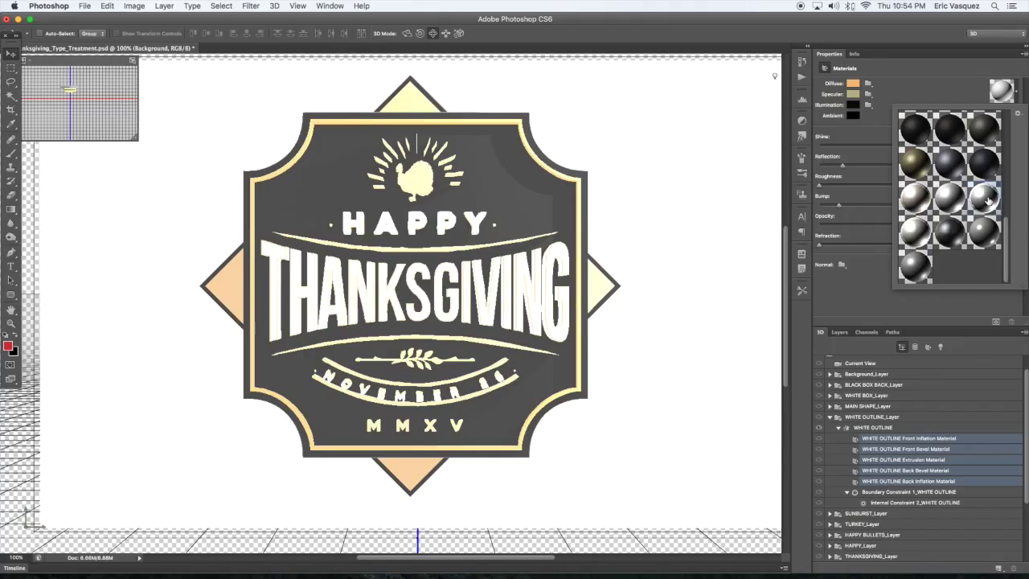
{"action": "left_click", "coordinate": [916, 82]}
Step: Set the WHITE OUTLINE materials to 0% shine, 5% roughness and 77% reflection, and collapse their layer group
{"action": "left_click_drag", "start_coordinate": [897, 146], "coordinate": [803, 147]}
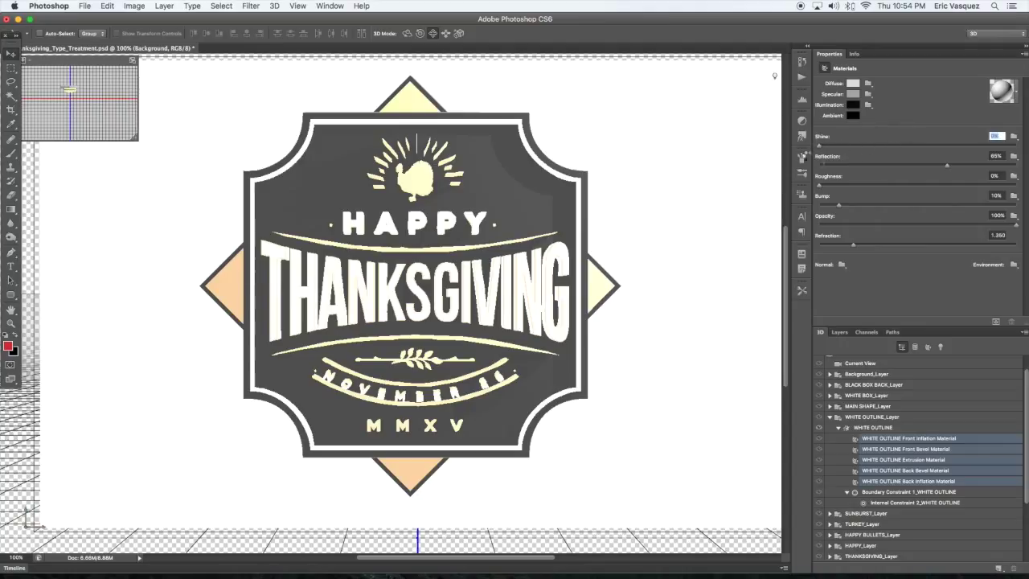
{"action": "left_click_drag", "start_coordinate": [819, 188], "coordinate": [848, 186]}
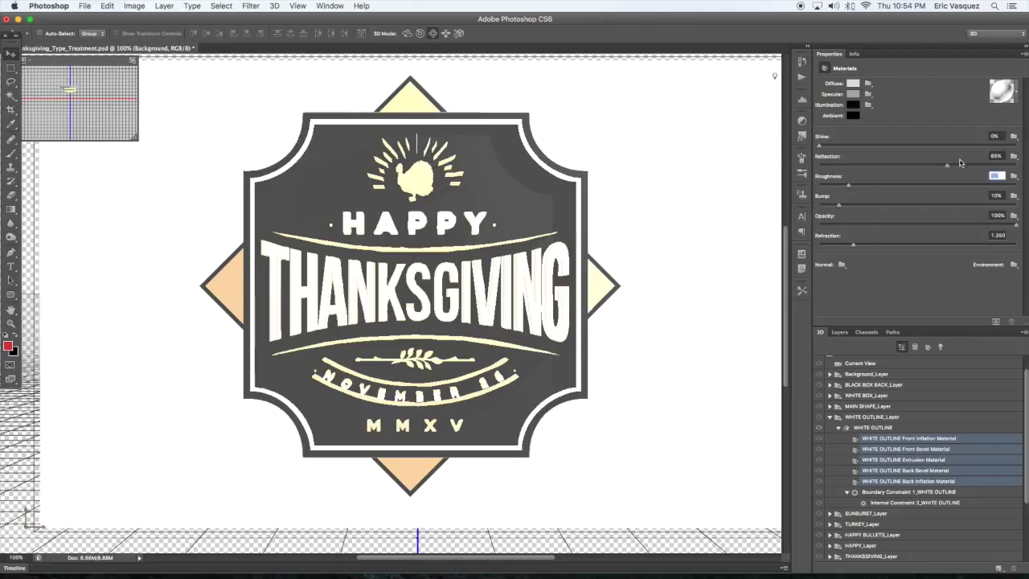
{"action": "left_click_drag", "start_coordinate": [947, 167], "coordinate": [971, 164]}
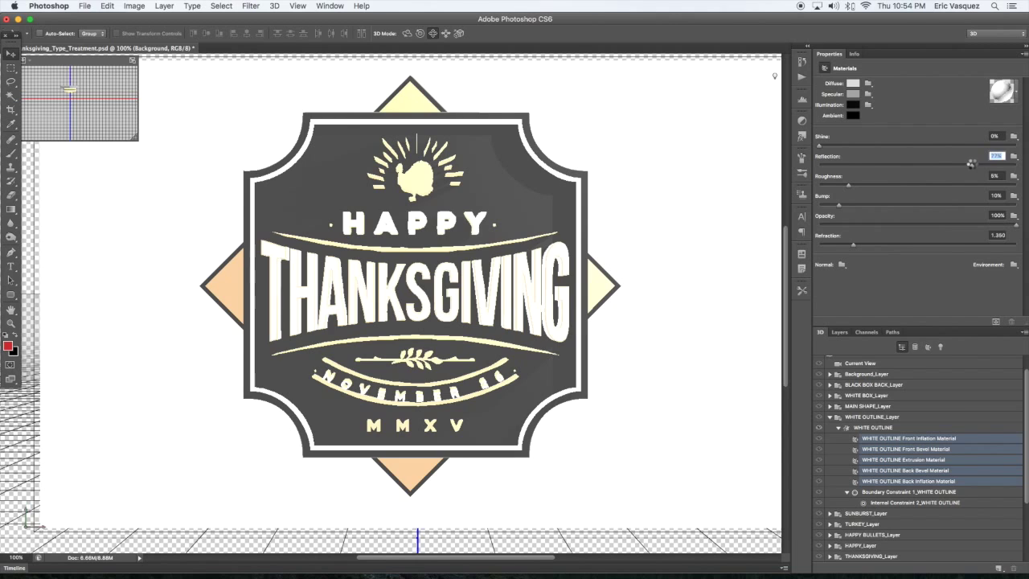
{"action": "left_click", "coordinate": [838, 428]}
{"action": "left_click", "coordinate": [831, 418]}
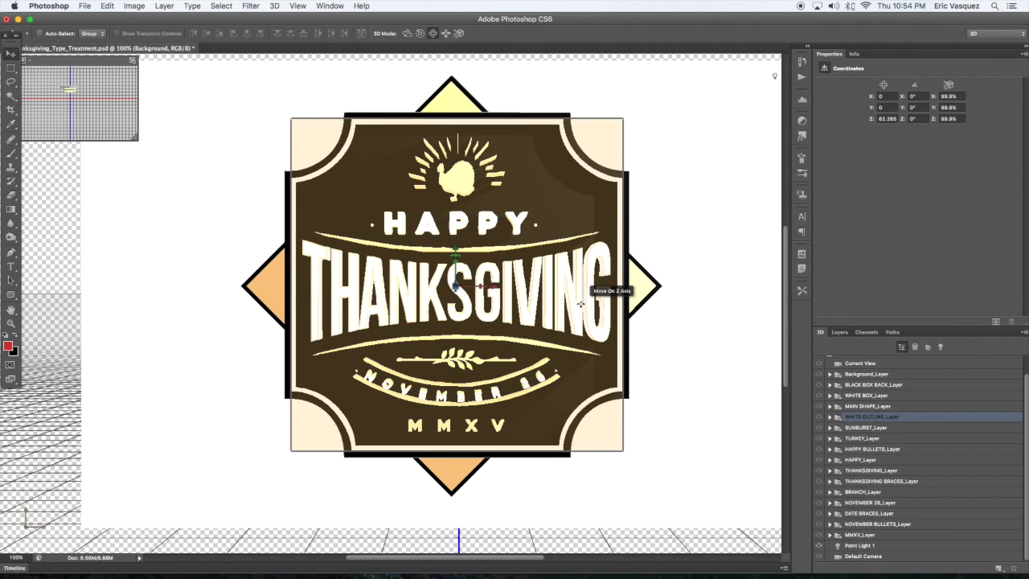
Step: Test-render the badge to check the white outline, stop the render partway, and collapse the THANKSGIVING layer group
{"action": "left_click", "coordinate": [581, 304]}
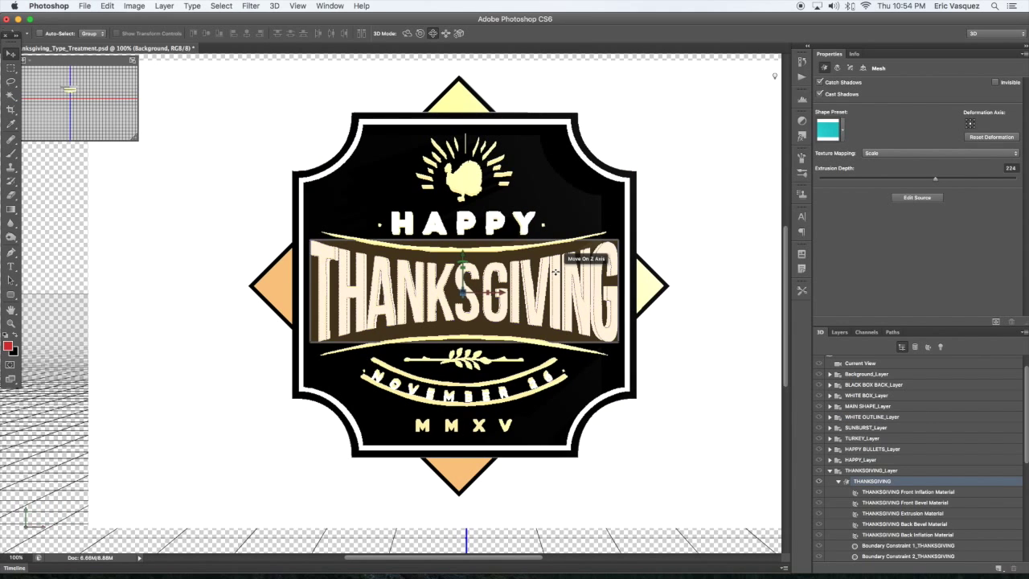
{"action": "key", "text": "alt+shift+super+r"}
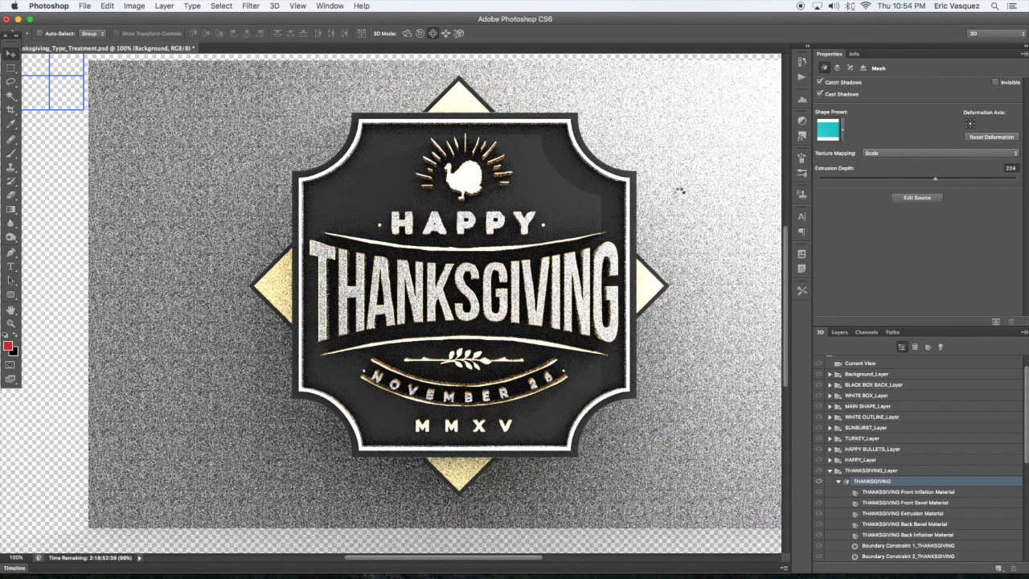
{"action": "key", "text": "Escape"}
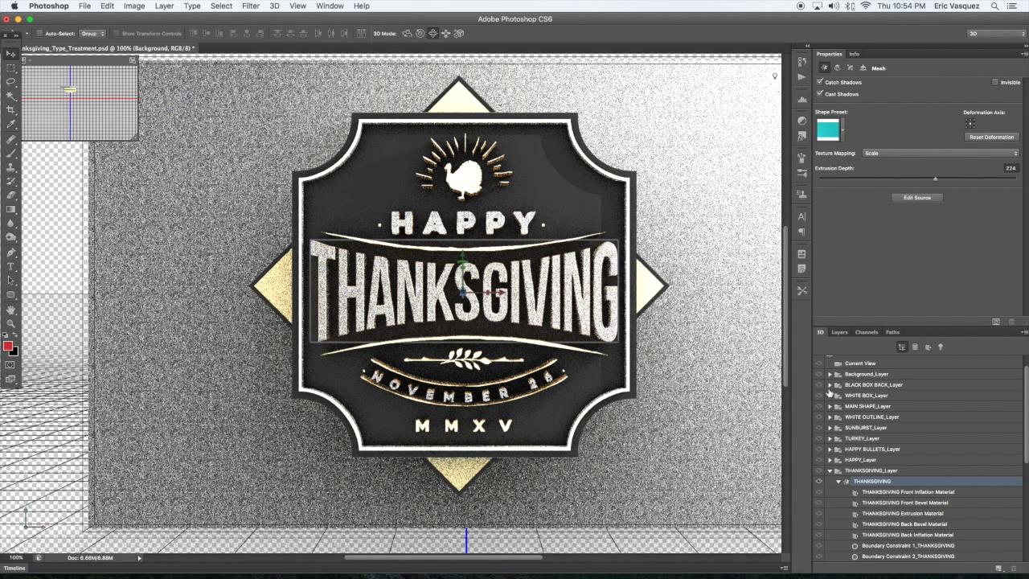
{"action": "left_click_drag", "start_coordinate": [1026, 415], "coordinate": [1014, 353]}
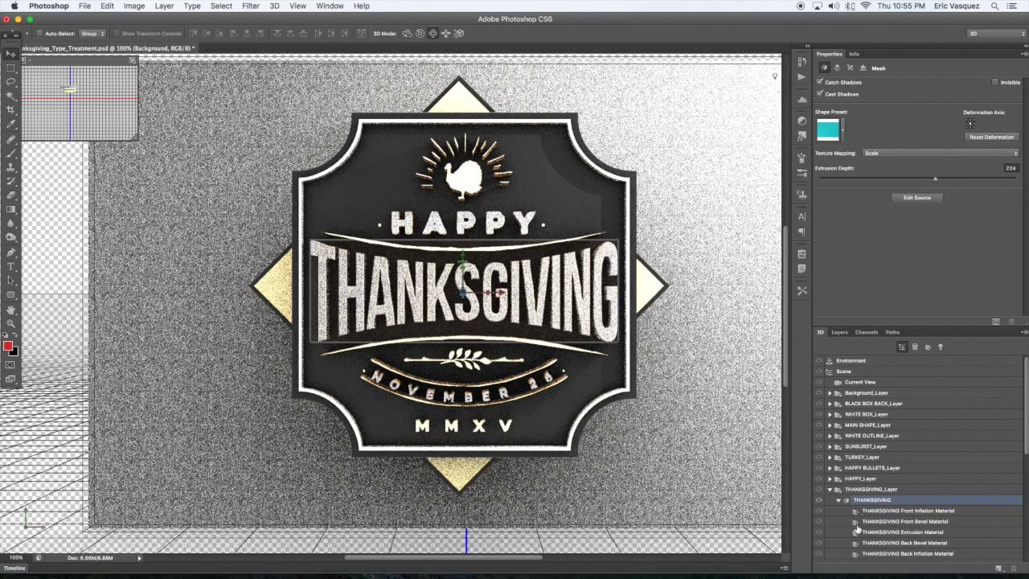
{"action": "left_click", "coordinate": [830, 489]}
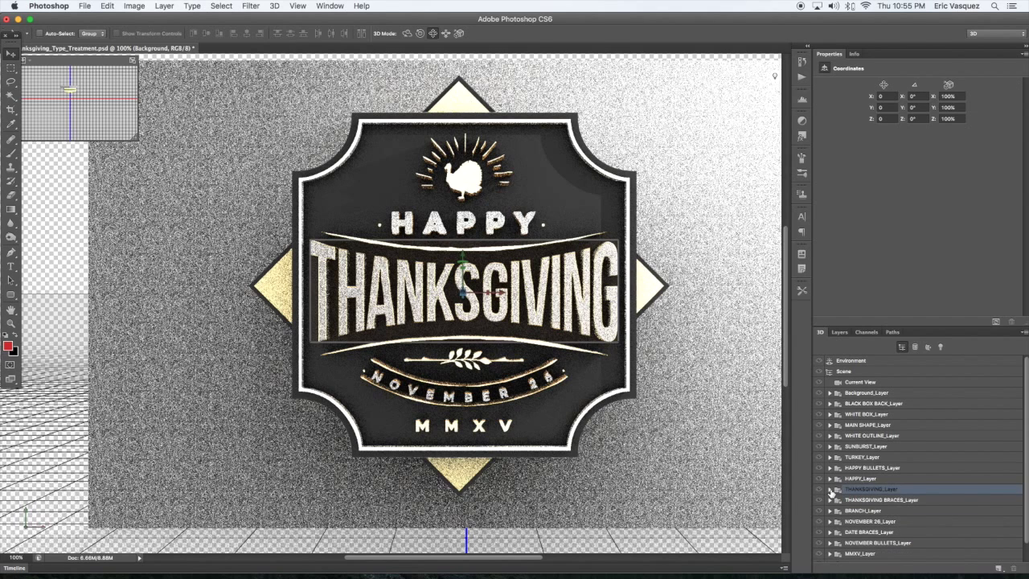
Step: Create a new image based light texture for the Environment, 1940 by 1200 pixels at 300 pixels/inch with a white background
{"action": "left_click", "coordinate": [854, 361]}
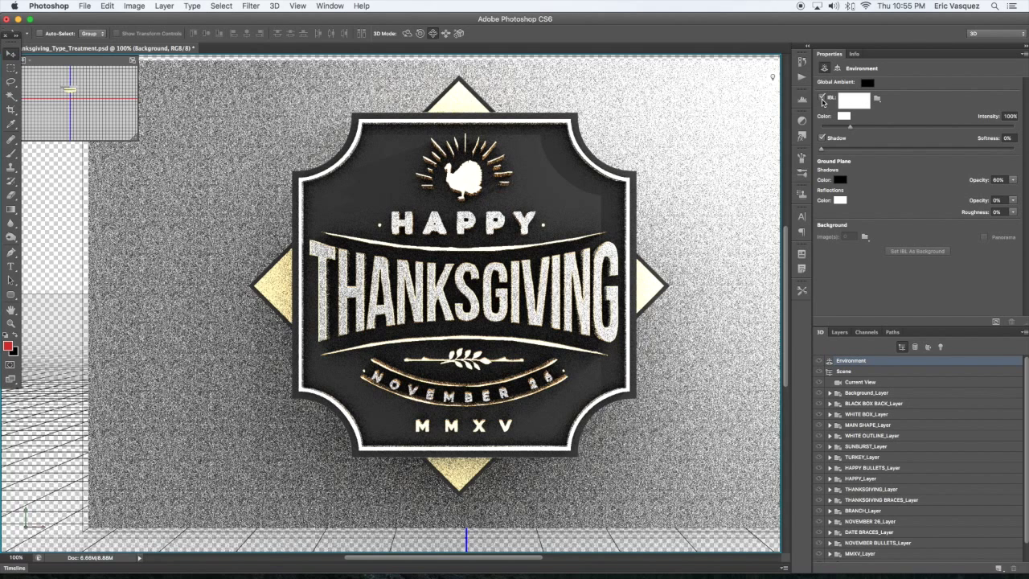
{"action": "left_click", "coordinate": [877, 99]}
{"action": "left_click", "coordinate": [897, 98]}
{"action": "left_click", "coordinate": [877, 98]}
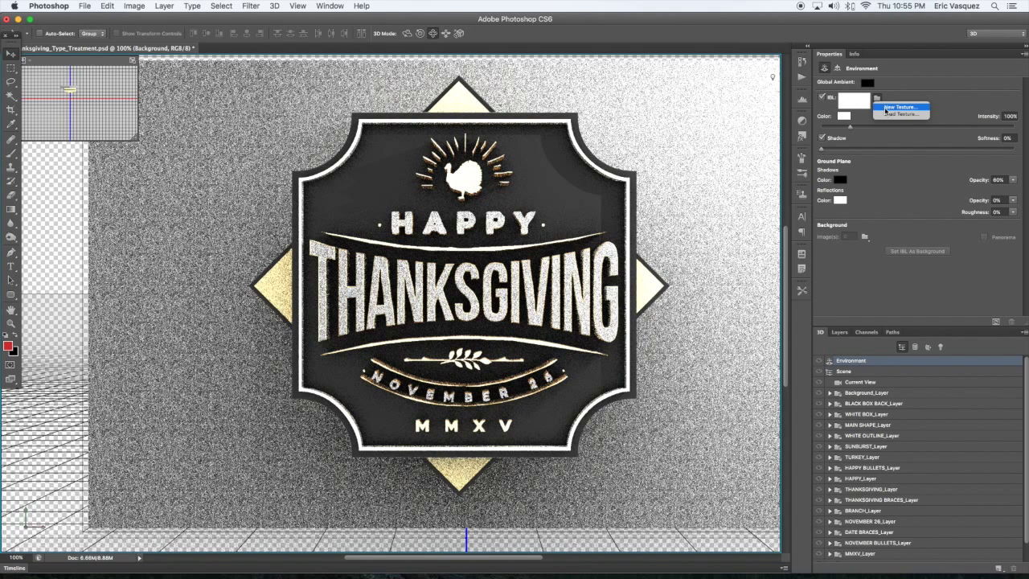
{"action": "left_click", "coordinate": [886, 109]}
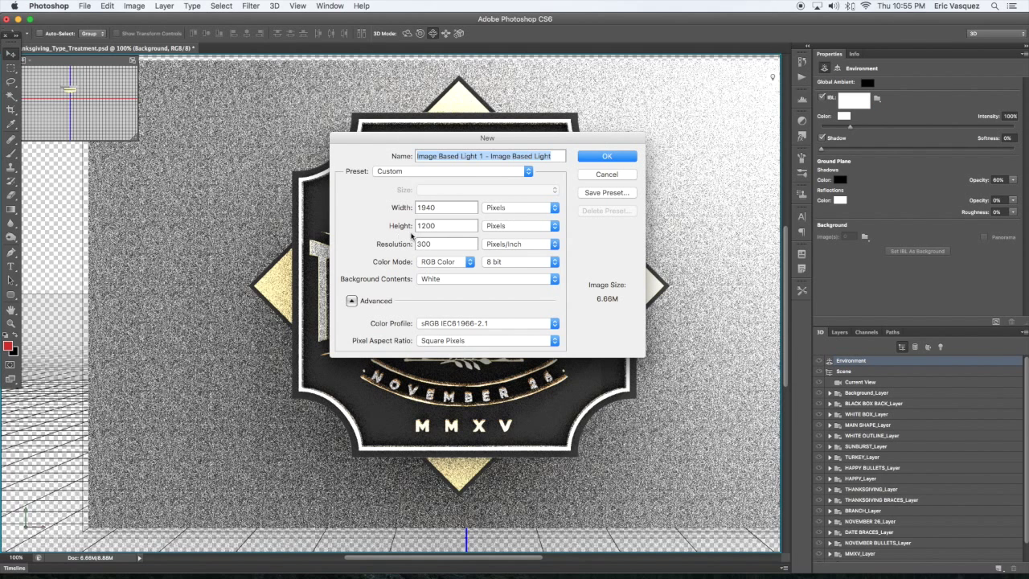
{"action": "left_click", "coordinate": [600, 156]}
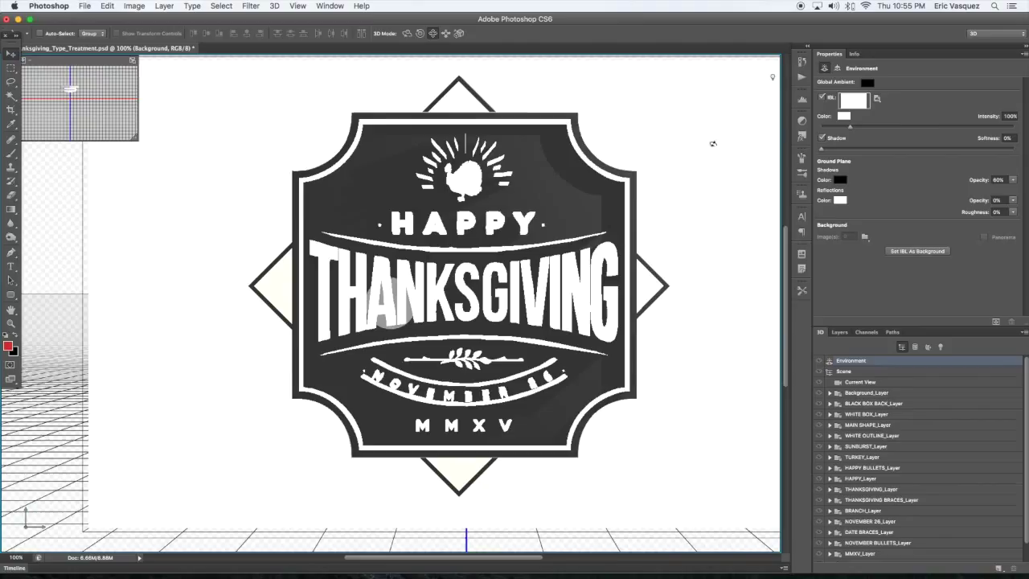
Step: Open the Environment's image based light texture for editing and show its layers
{"action": "left_click", "coordinate": [878, 99]}
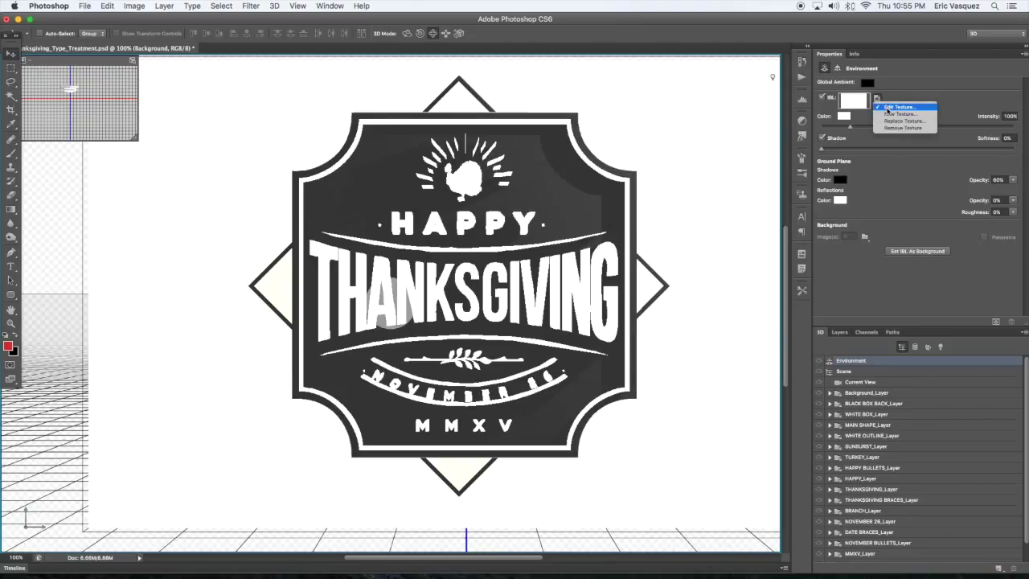
{"action": "left_click", "coordinate": [892, 91]}
{"action": "left_click", "coordinate": [877, 99]}
{"action": "left_click", "coordinate": [884, 107]}
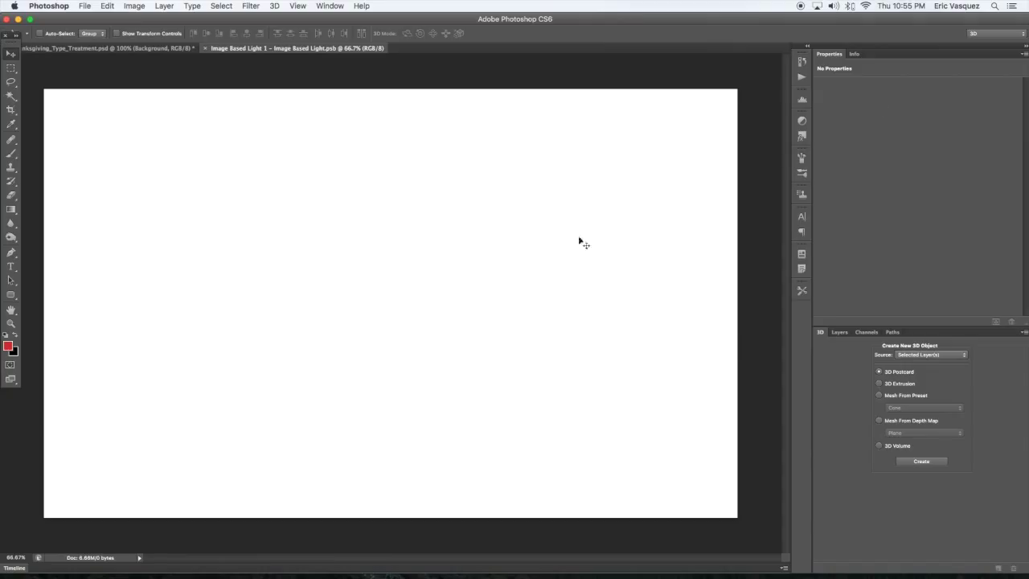
{"action": "left_click", "coordinate": [839, 332]}
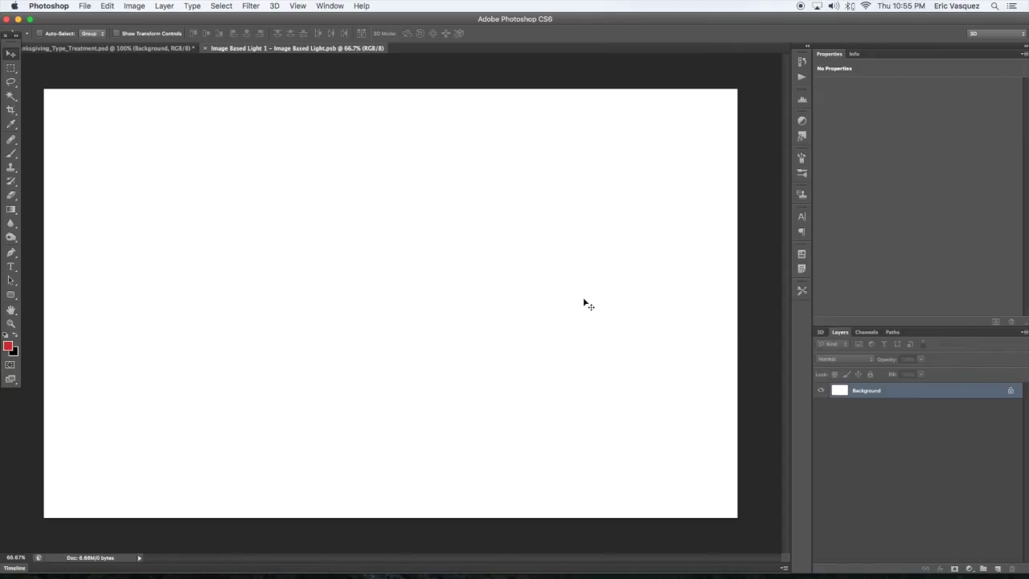
Step: Draw a black rectangle shape of about 1955 by 1213 px covering the entire texture canvas
{"action": "key", "text": "u"}
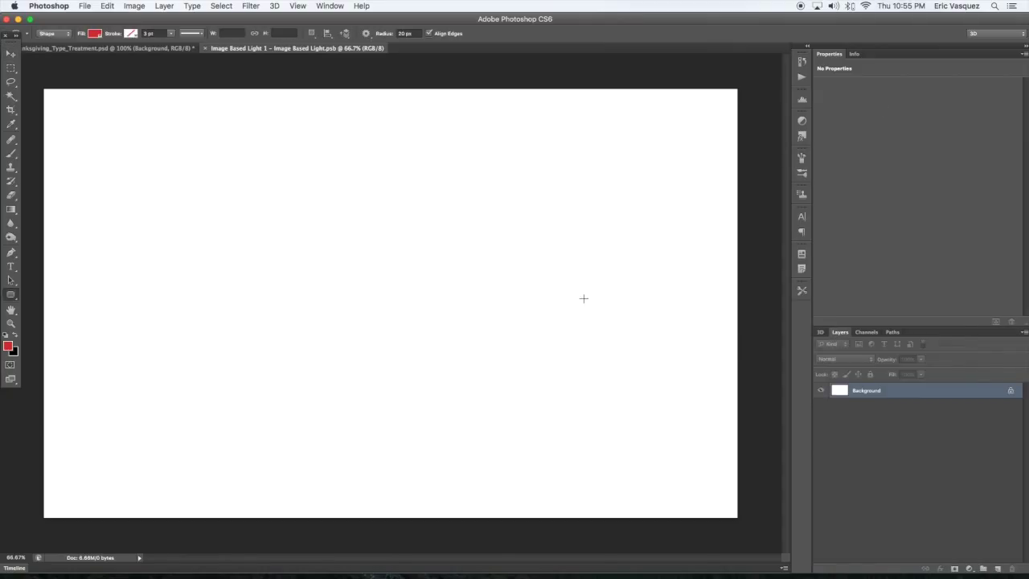
{"action": "key", "text": "shift+u"}
{"action": "key", "text": "shift+u"}
{"action": "key", "text": "shift+u"}
{"action": "key", "text": "shift+u"}
{"action": "key", "text": "shift+u"}
{"action": "key", "text": "shift+u"}
{"action": "key", "text": "shift+u"}
{"action": "key", "text": "shift+u"}
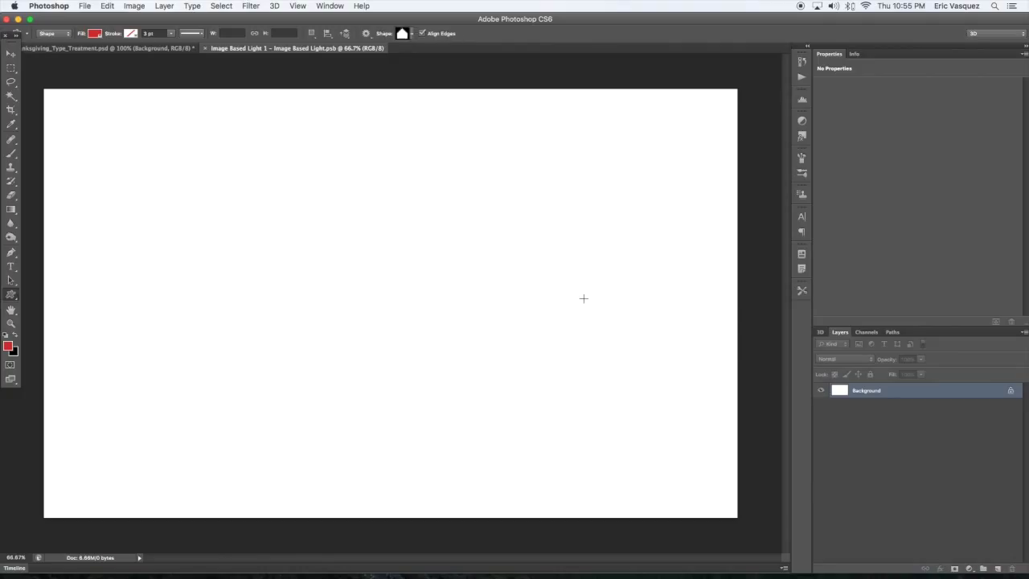
{"action": "key", "text": "shift+u"}
{"action": "key", "text": "d"}
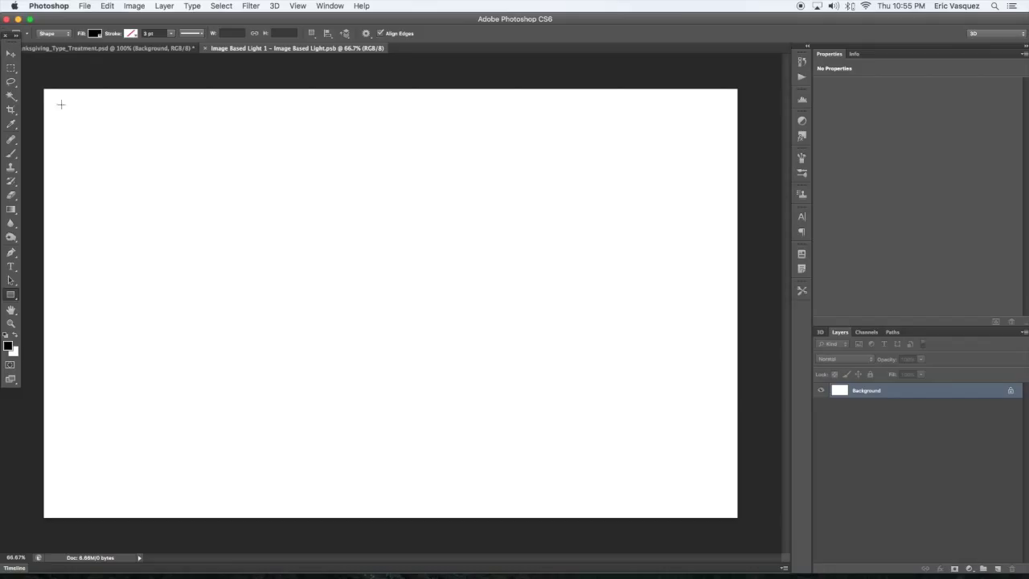
{"action": "left_click_drag", "start_coordinate": [43, 87], "coordinate": [740, 519]}
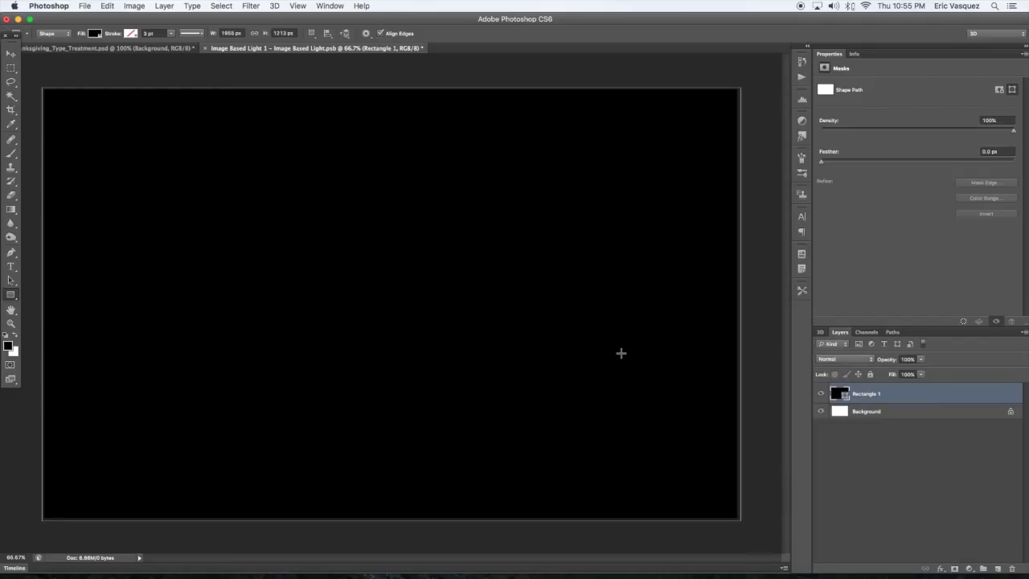
Step: Add a new layer and draw a white rectangle of about 1970 by 637 px across the upper half of the canvas
{"action": "key", "text": "super+alt+shift+n"}
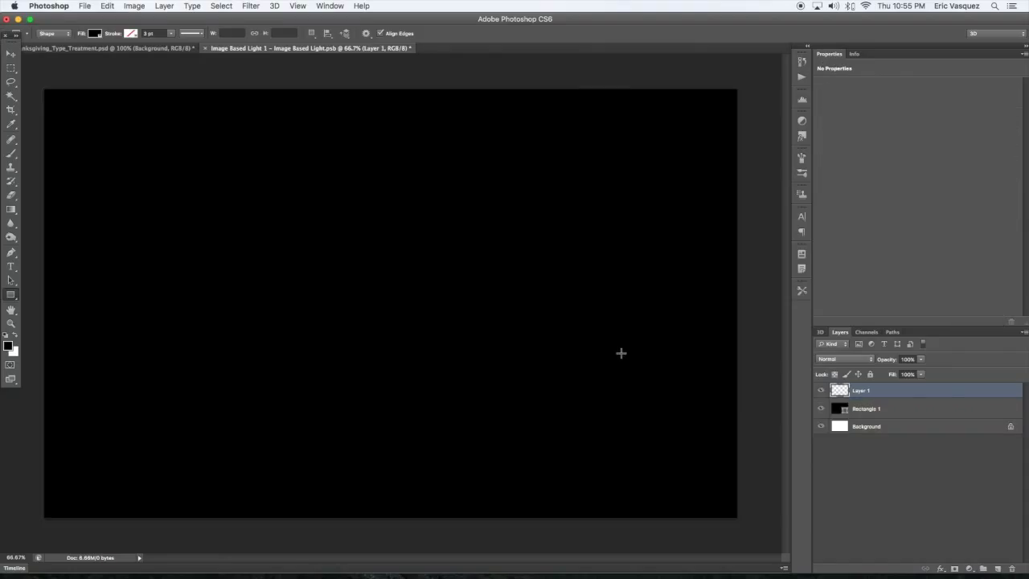
{"action": "key", "text": "x"}
{"action": "left_click_drag", "start_coordinate": [41, 85], "coordinate": [744, 312]}
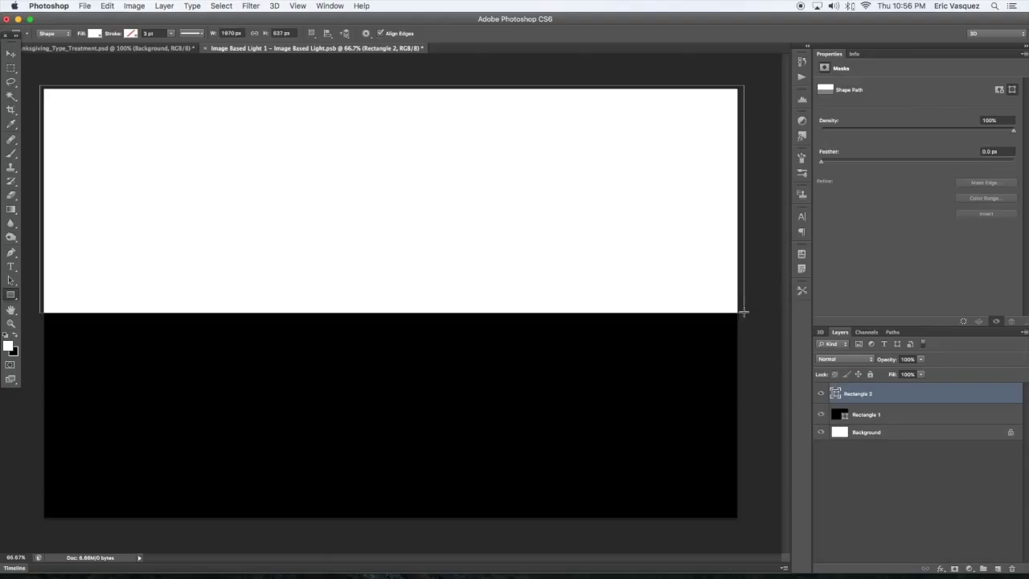
{"action": "key", "text": "v"}
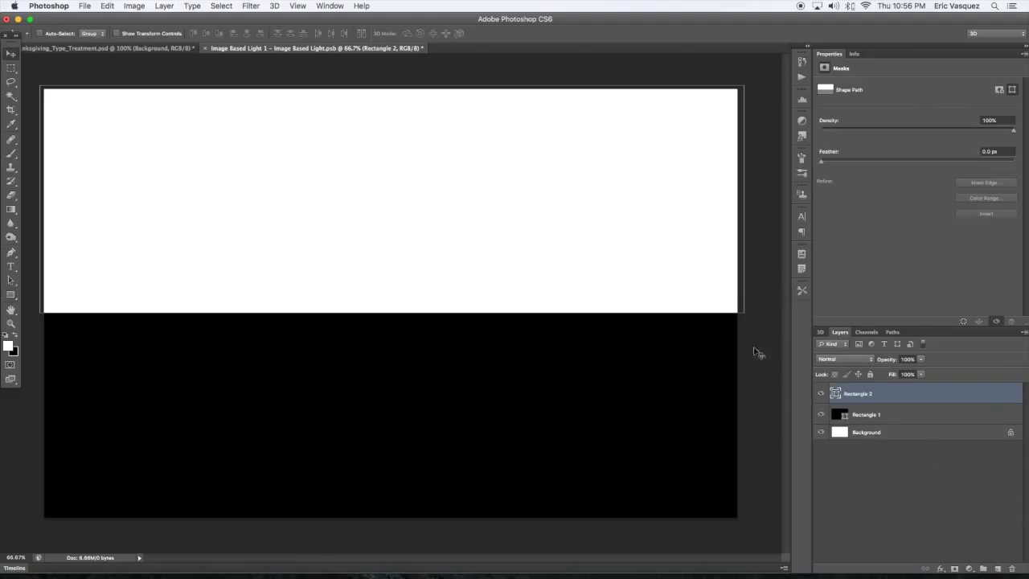
Step: Add a Brightness/Contrast adjustment layer using legacy mode, with brightness at -14 and contrast at -83
{"action": "left_click", "coordinate": [969, 568]}
{"action": "left_click", "coordinate": [974, 434]}
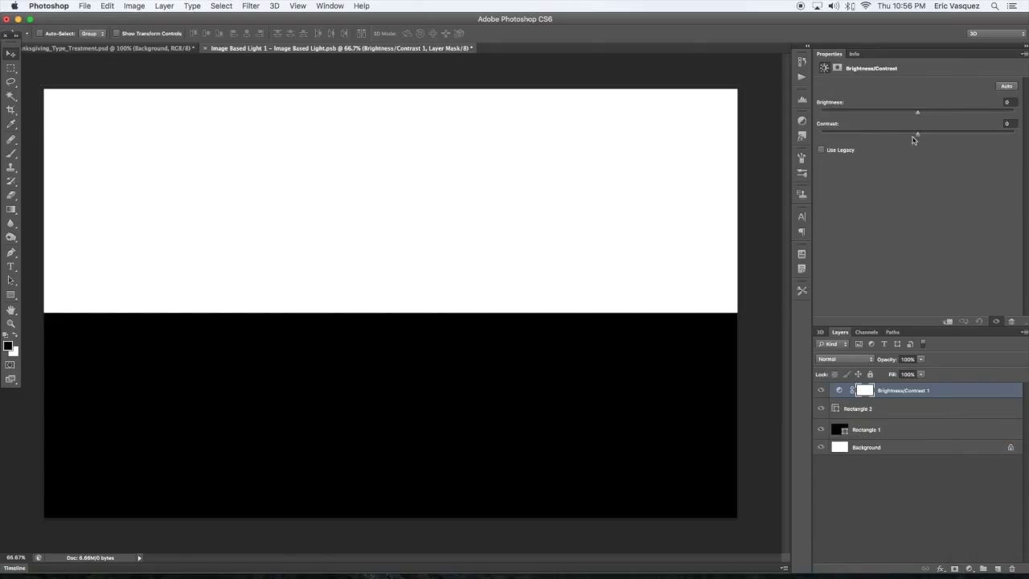
{"action": "left_click_drag", "start_coordinate": [918, 136], "coordinate": [857, 113]}
{"action": "left_click", "coordinate": [821, 150]}
{"action": "left_click_drag", "start_coordinate": [921, 118], "coordinate": [872, 134]}
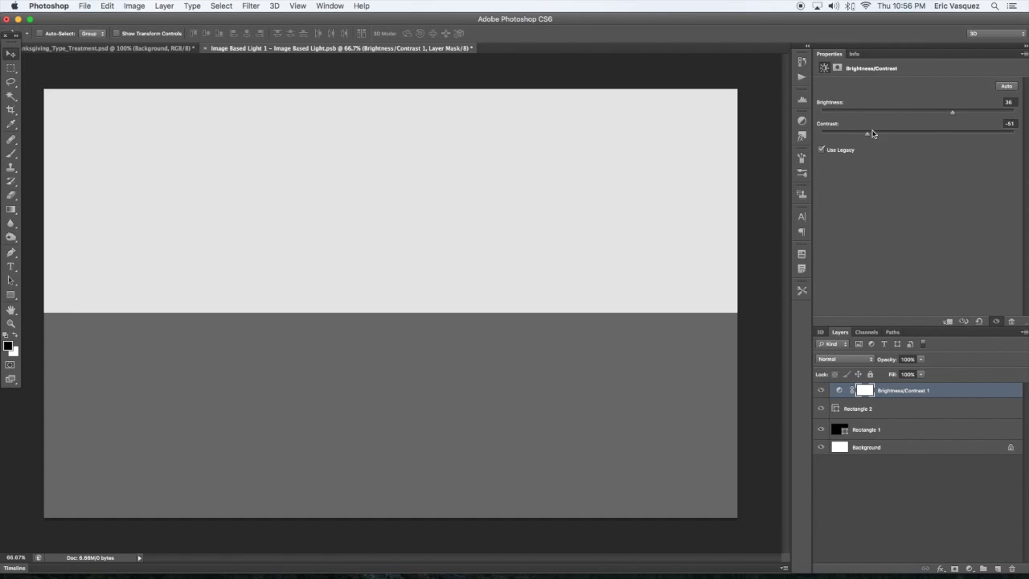
{"action": "left_click_drag", "start_coordinate": [953, 116], "coordinate": [838, 136]}
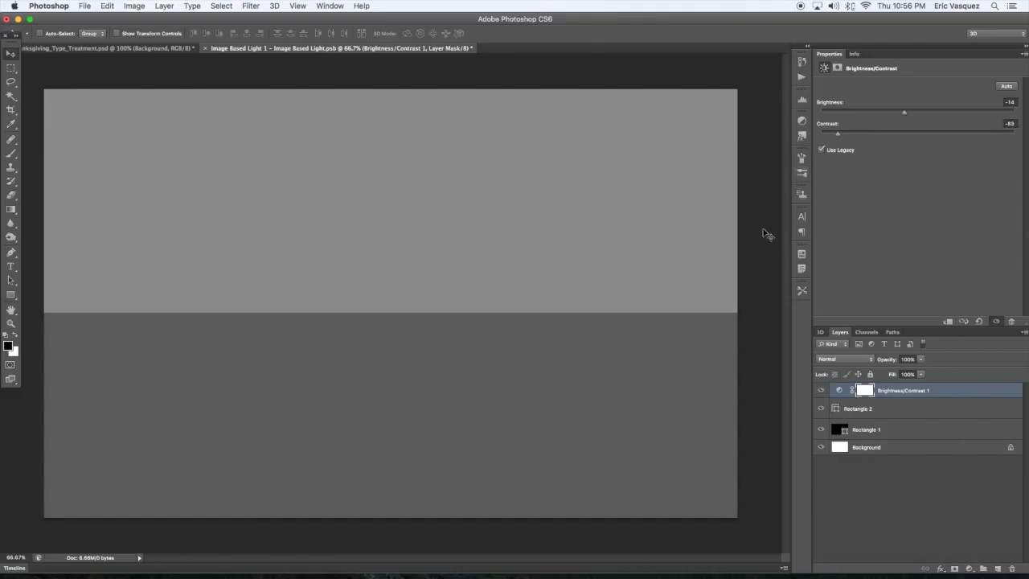
Step: Save the image based light texture with maximized compatibility and close it to return to the badge document
{"action": "key", "text": "super+s"}
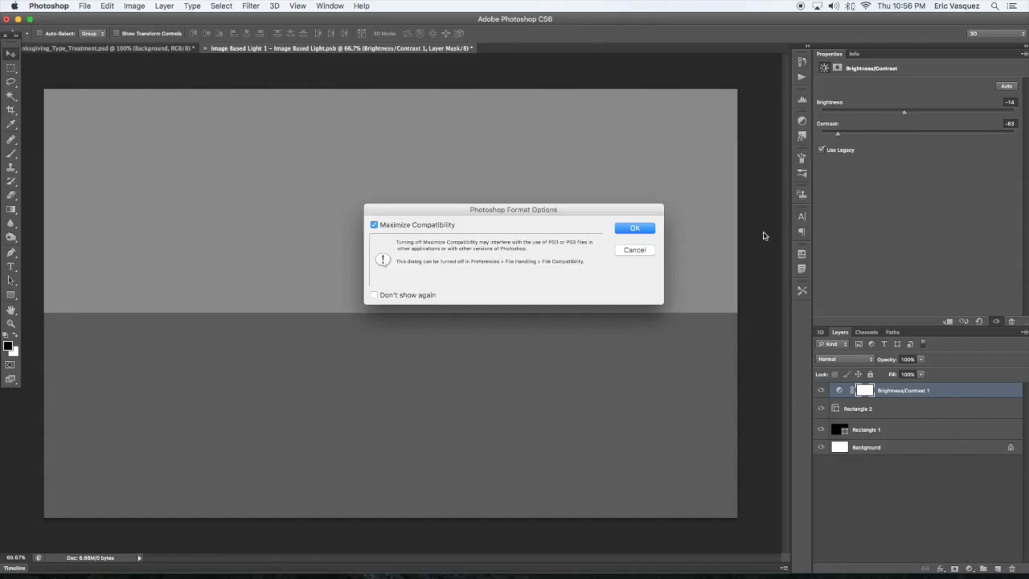
{"action": "left_click", "coordinate": [641, 230]}
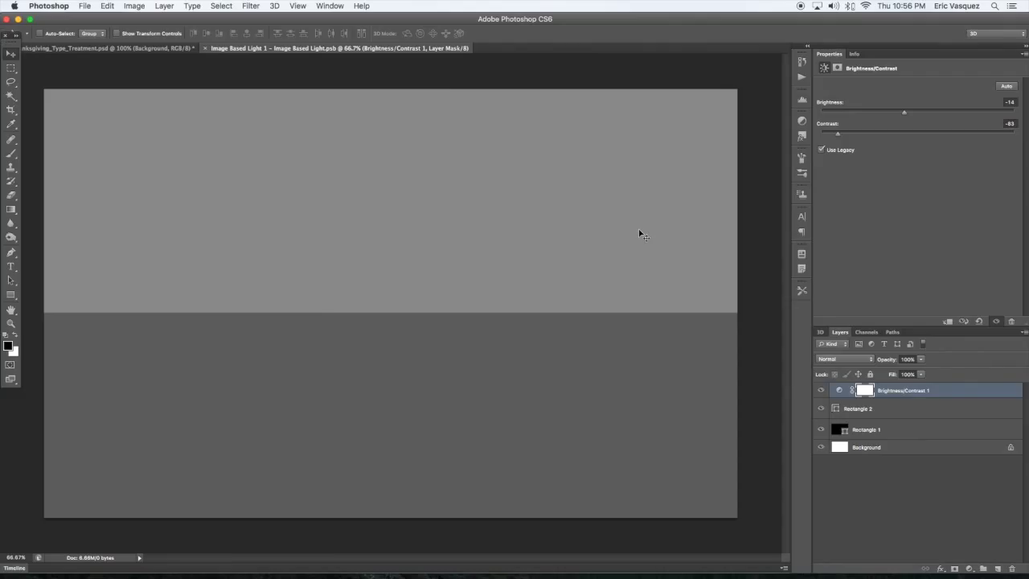
{"action": "key", "text": "super+w"}
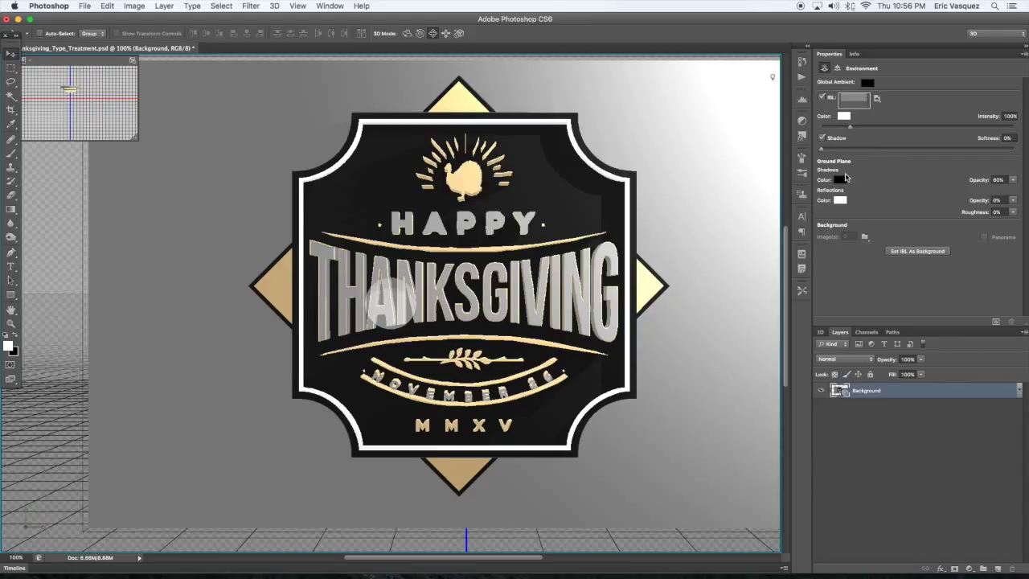
Step: Set the Background mesh material's shine to 0% and its reflection to 49%
{"action": "left_click", "coordinate": [820, 332]}
{"action": "left_click", "coordinate": [845, 372]}
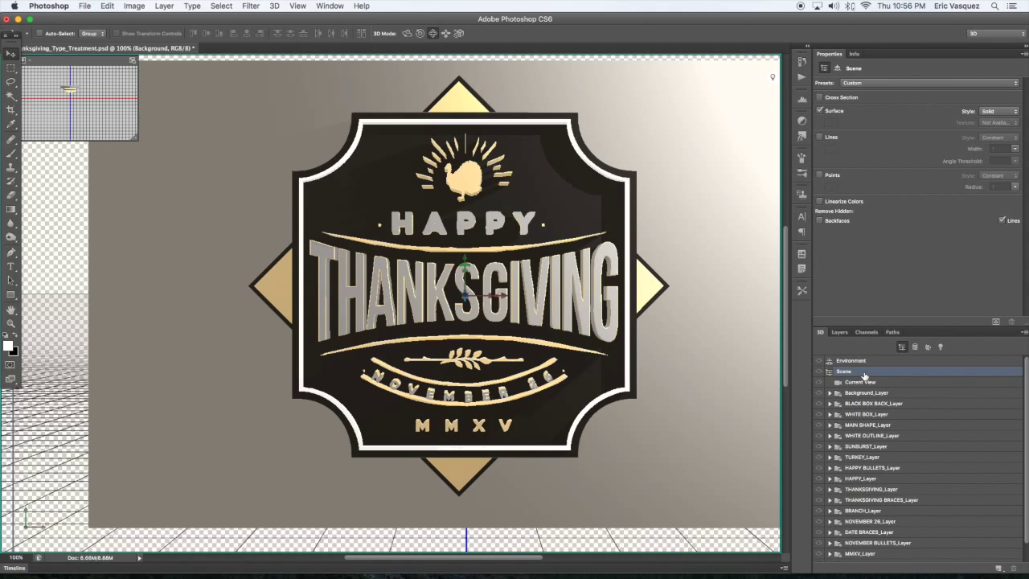
{"action": "left_click", "coordinate": [868, 393]}
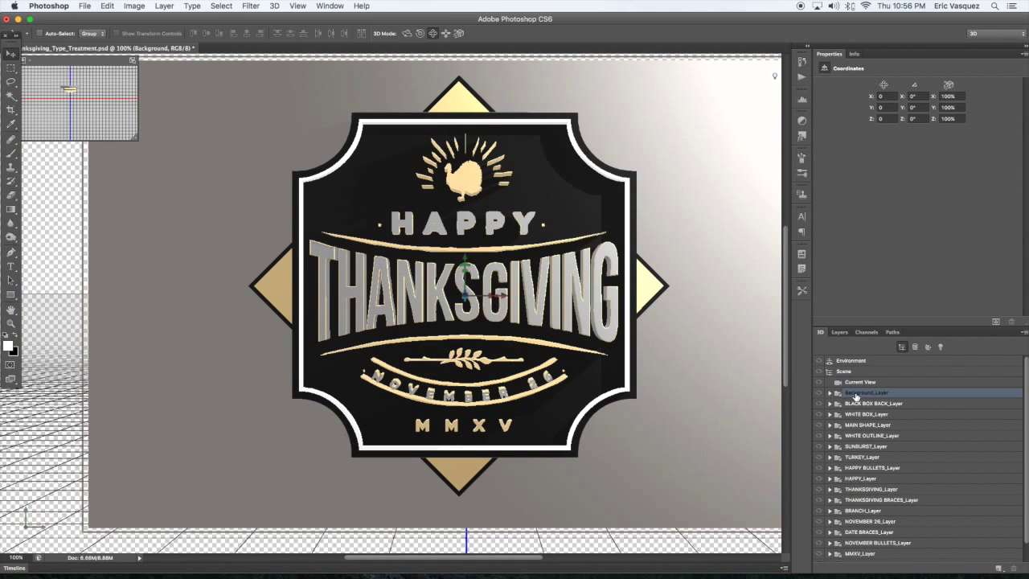
{"action": "left_click", "coordinate": [830, 393]}
{"action": "left_click", "coordinate": [889, 404]}
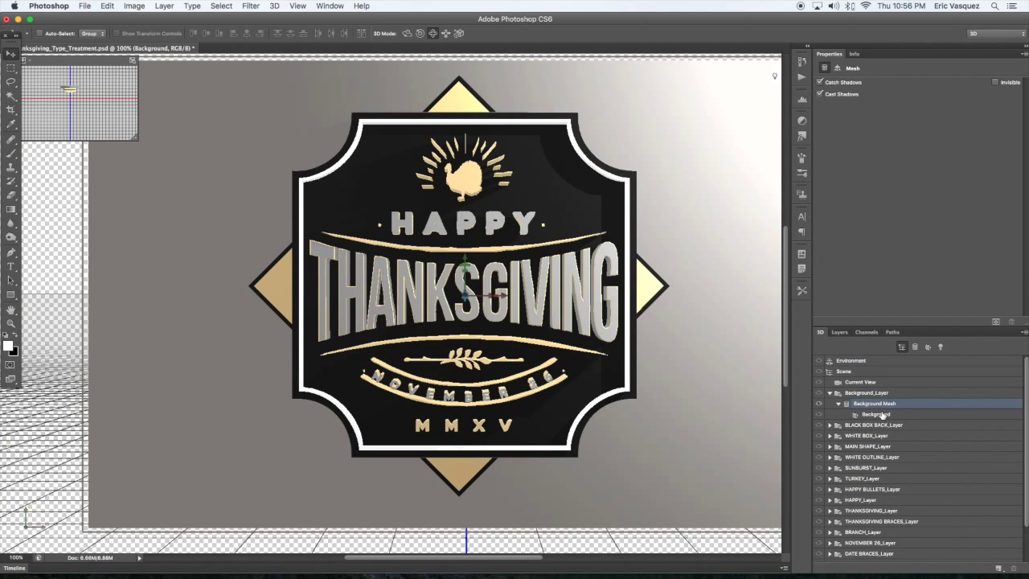
{"action": "left_click", "coordinate": [877, 414]}
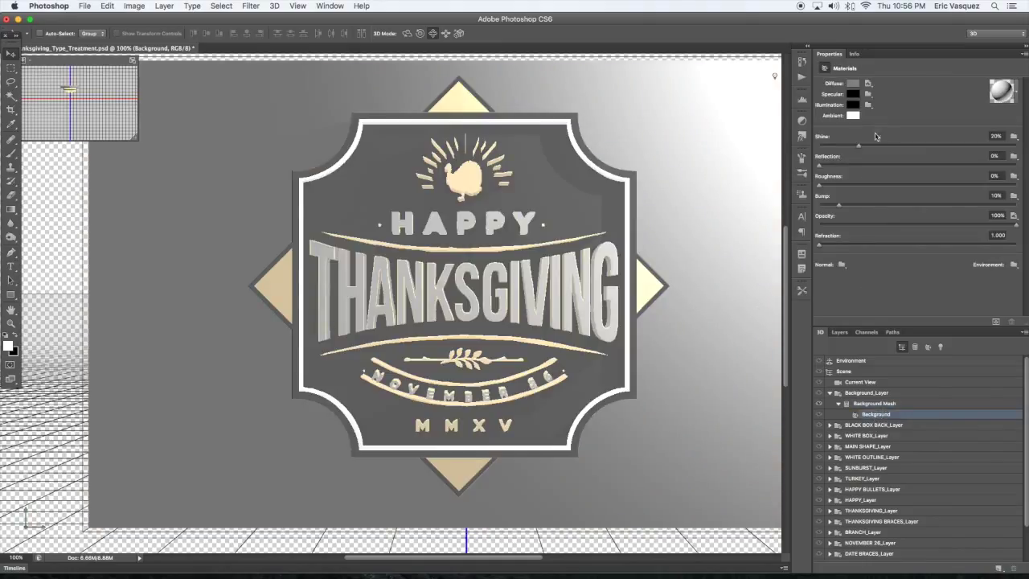
{"action": "left_click_drag", "start_coordinate": [859, 149], "coordinate": [799, 149]}
{"action": "left_click_drag", "start_coordinate": [829, 167], "coordinate": [914, 165]}
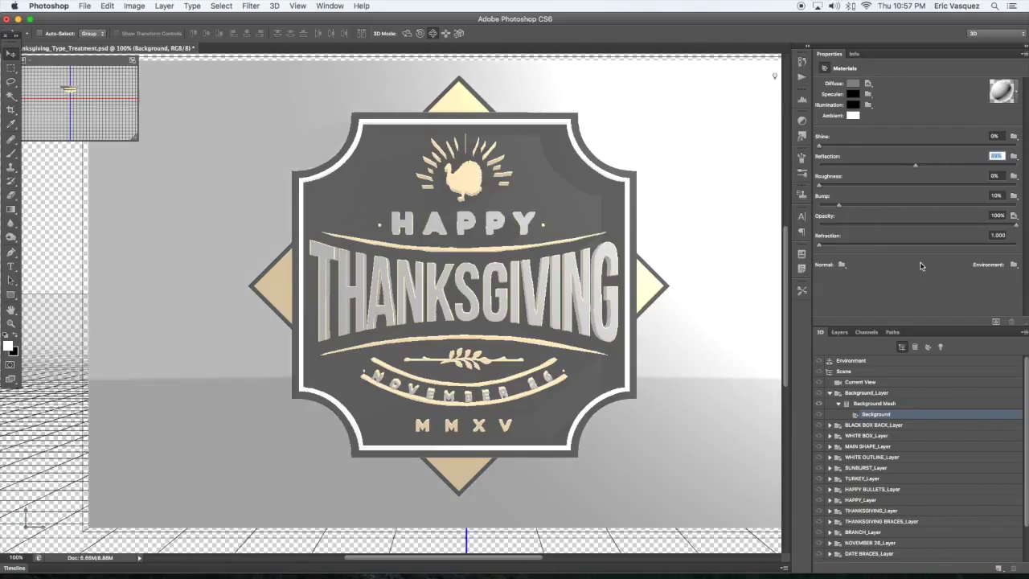
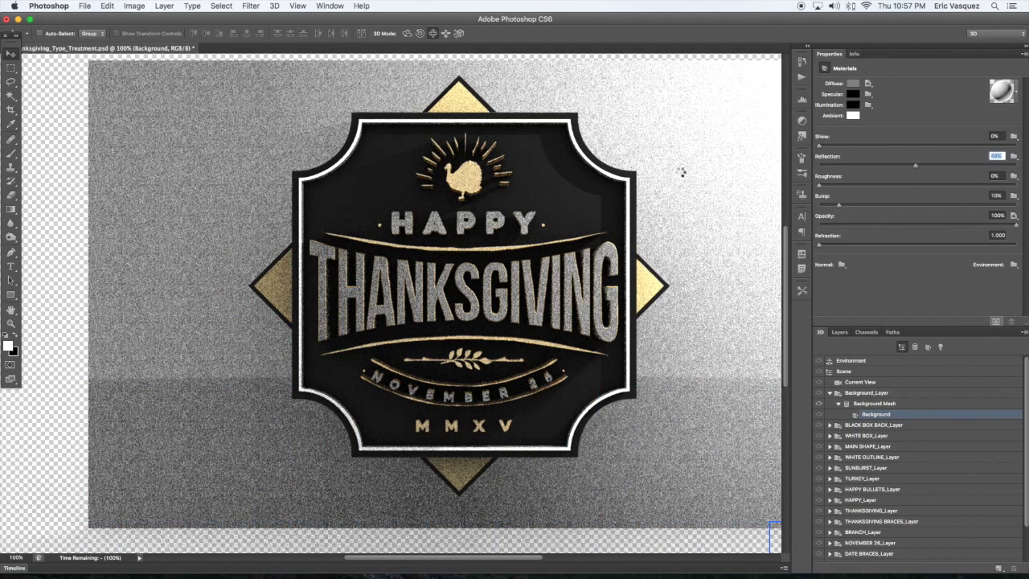
Step: Stop the test render and set the background material's reflection to 0%
{"action": "left_click", "coordinate": [678, 185]}
{"action": "left_click_drag", "start_coordinate": [678, 185], "coordinate": [672, 266]}
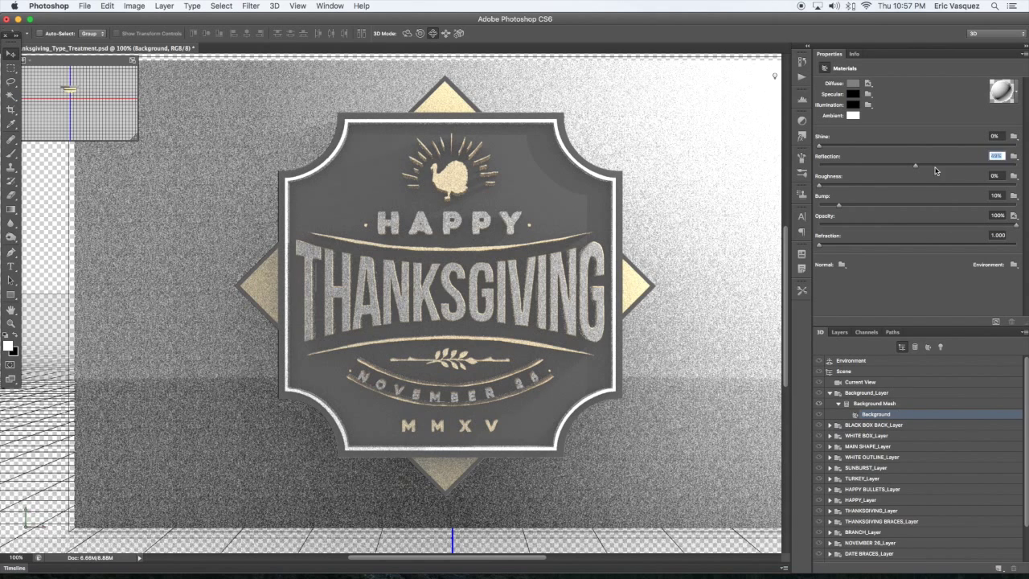
{"action": "left_click_drag", "start_coordinate": [915, 168], "coordinate": [812, 169]}
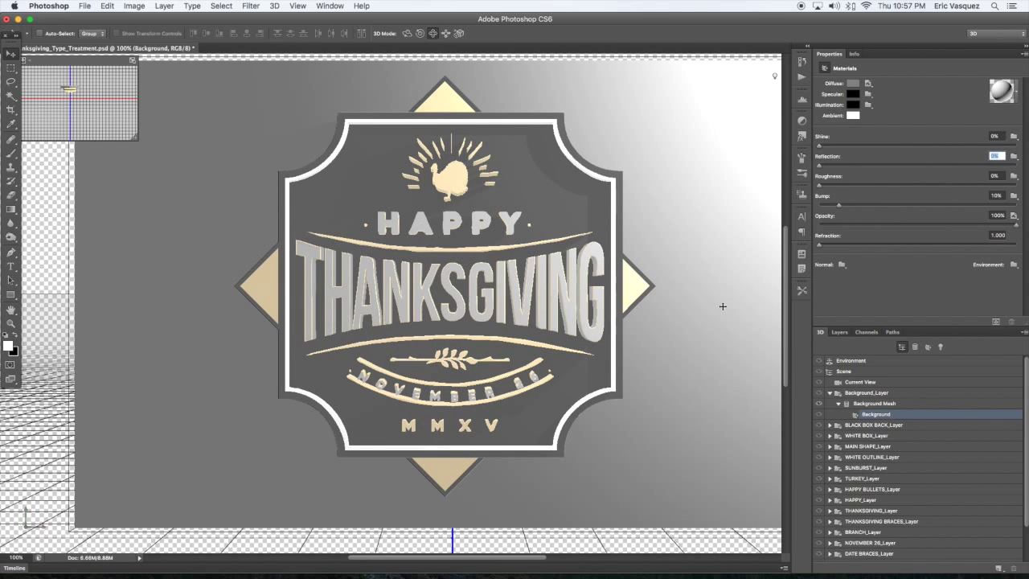
Step: Examine the spacing between the background, the black back box and the badge pieces in the left orthographic view
{"action": "left_click", "coordinate": [34, 516]}
{"action": "left_click", "coordinate": [52, 523]}
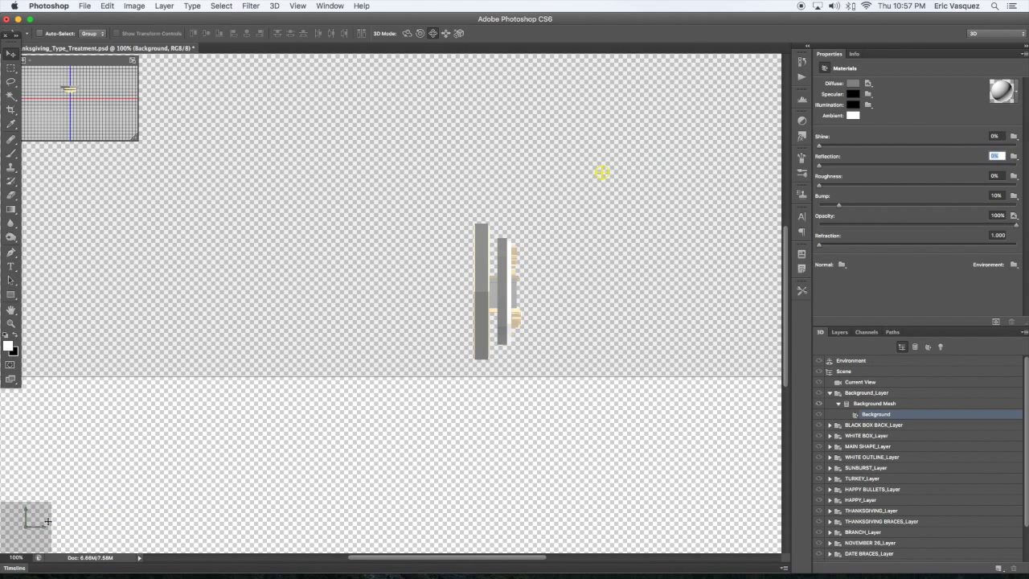
{"action": "key", "text": "super+equal"}
{"action": "key", "text": "super+equal"}
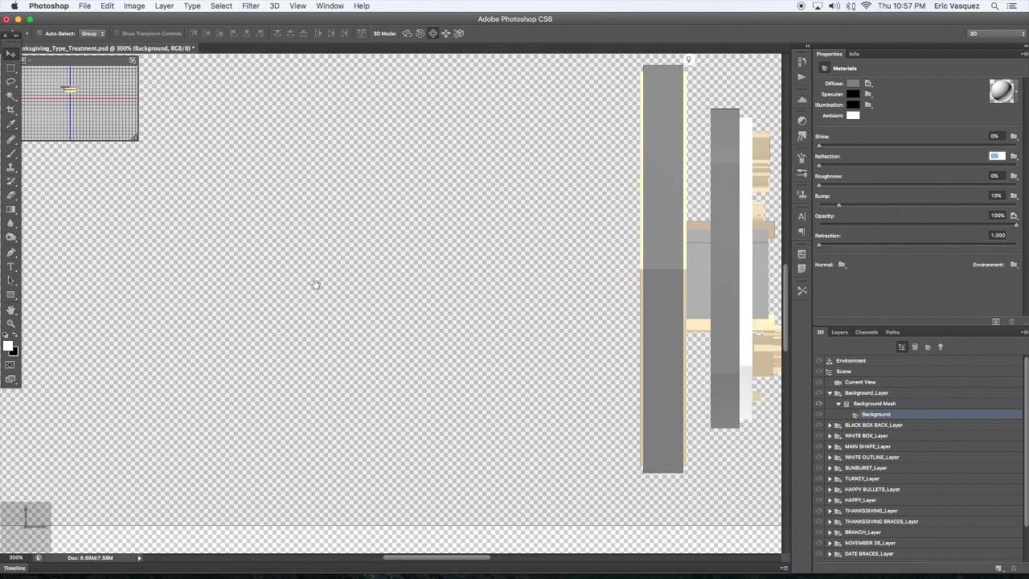
{"action": "left_click_drag", "start_coordinate": [407, 253], "coordinate": [237, 264]}
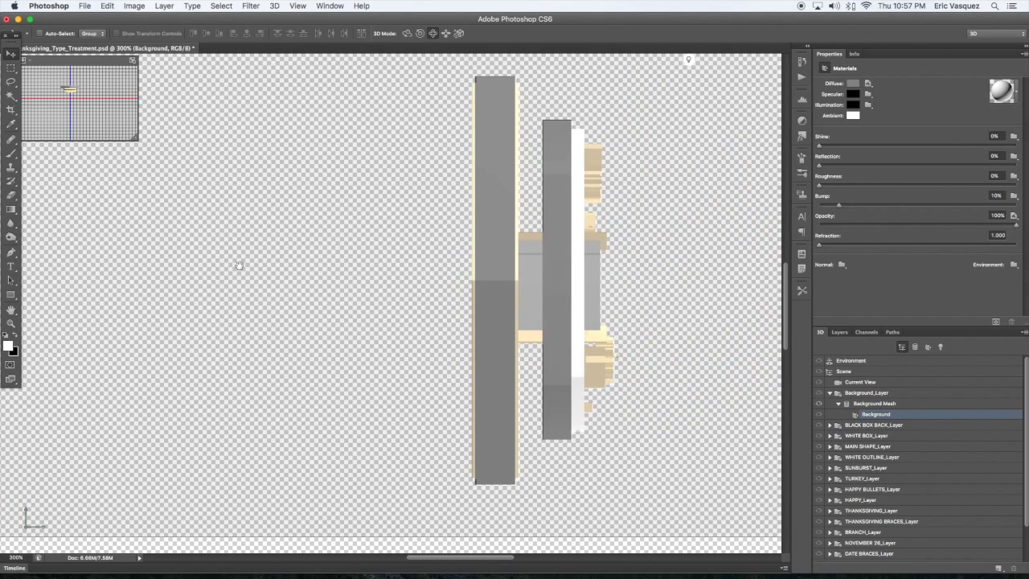
{"action": "left_click", "coordinate": [892, 403]}
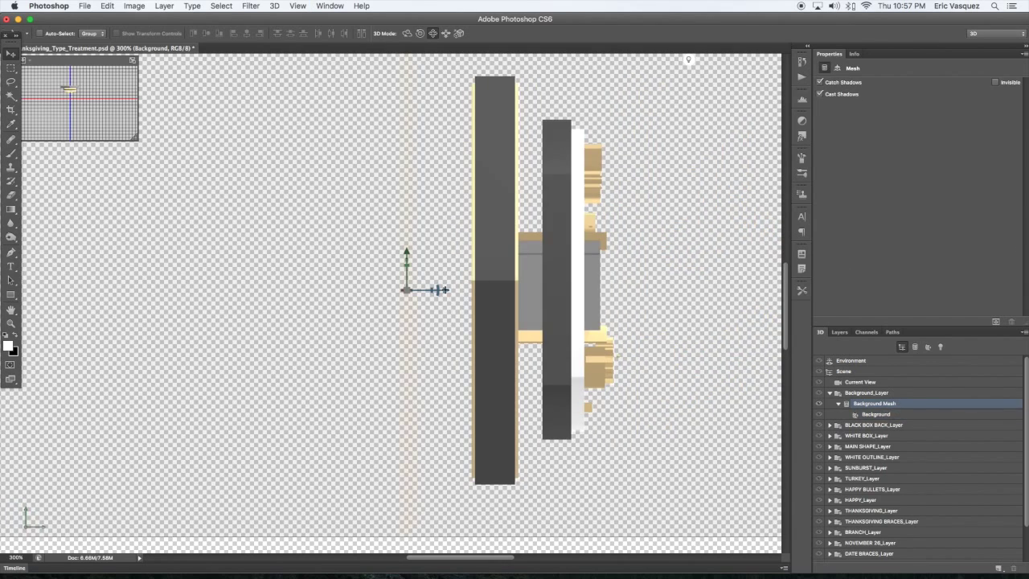
{"action": "left_click", "coordinate": [448, 289]}
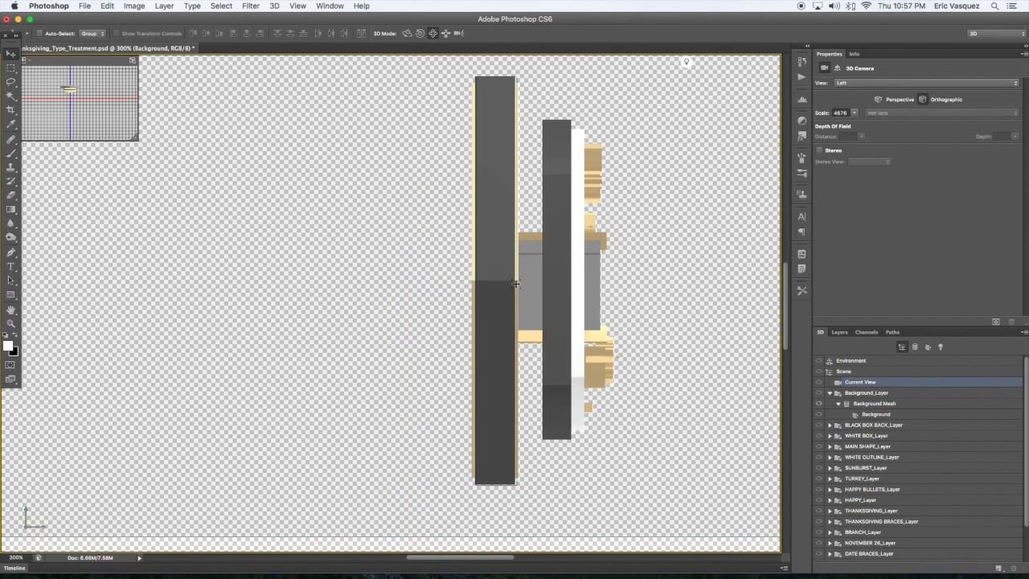
{"action": "scroll", "coordinate": [592, 269], "scroll_direction": "right", "scroll_amount": 5}
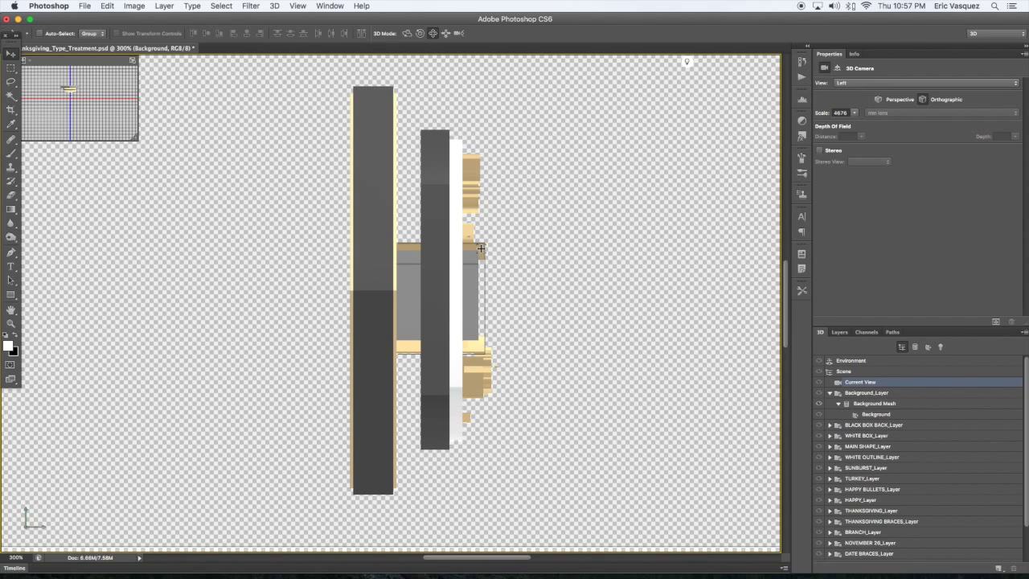
{"action": "left_click", "coordinate": [385, 137]}
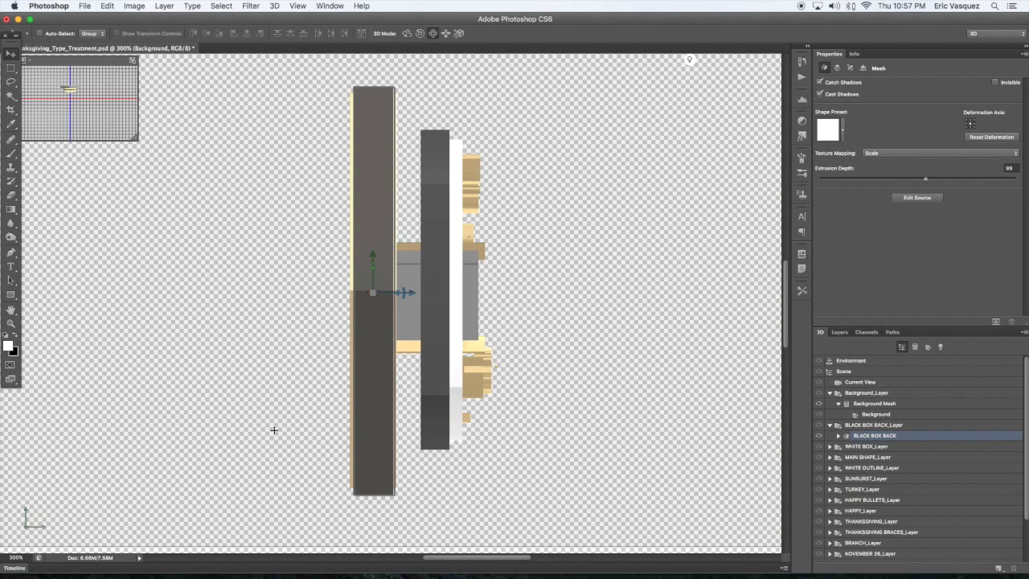
Step: Return to the front camera view with the whole badge visible at 100% zoom
{"action": "left_click", "coordinate": [40, 516]}
{"action": "left_click", "coordinate": [47, 521]}
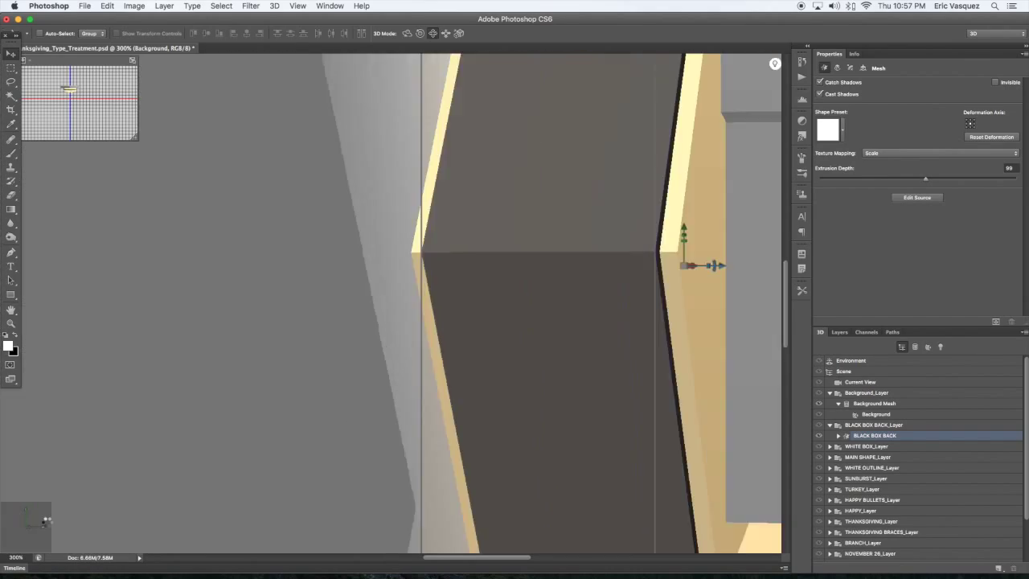
{"action": "key", "text": "super+minus"}
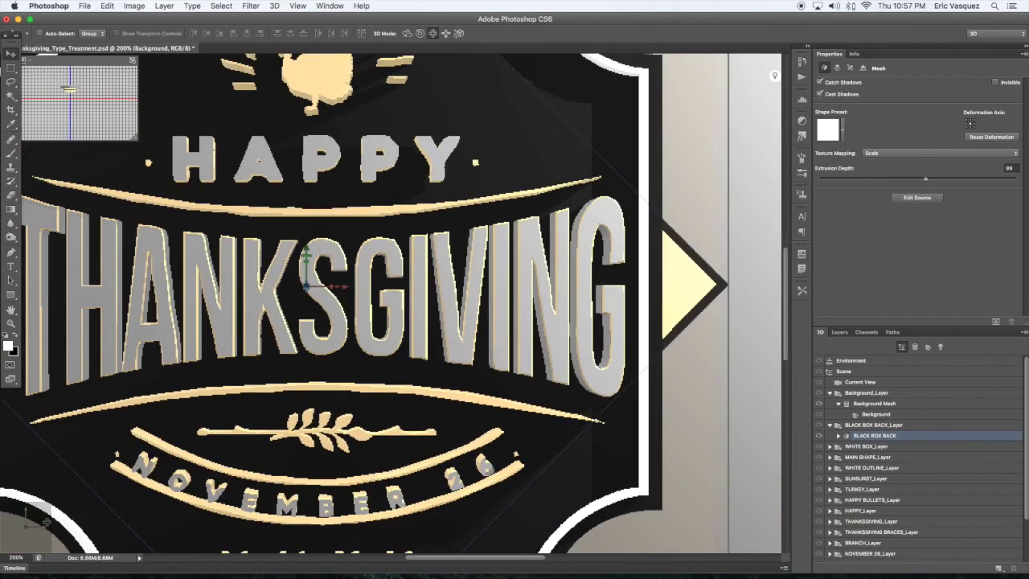
{"action": "key", "text": "super+minus"}
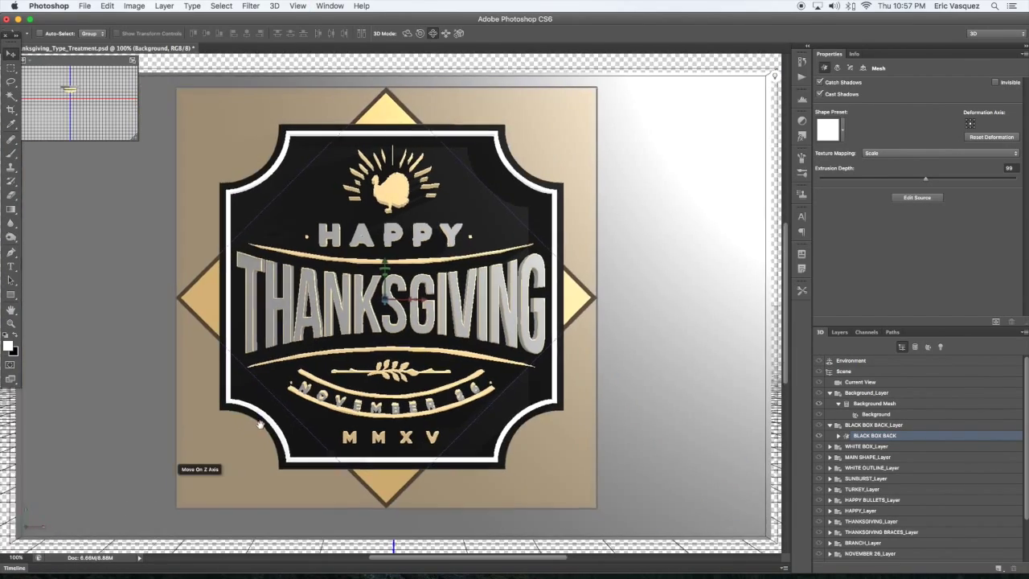
{"action": "left_click_drag", "start_coordinate": [261, 425], "coordinate": [286, 425]}
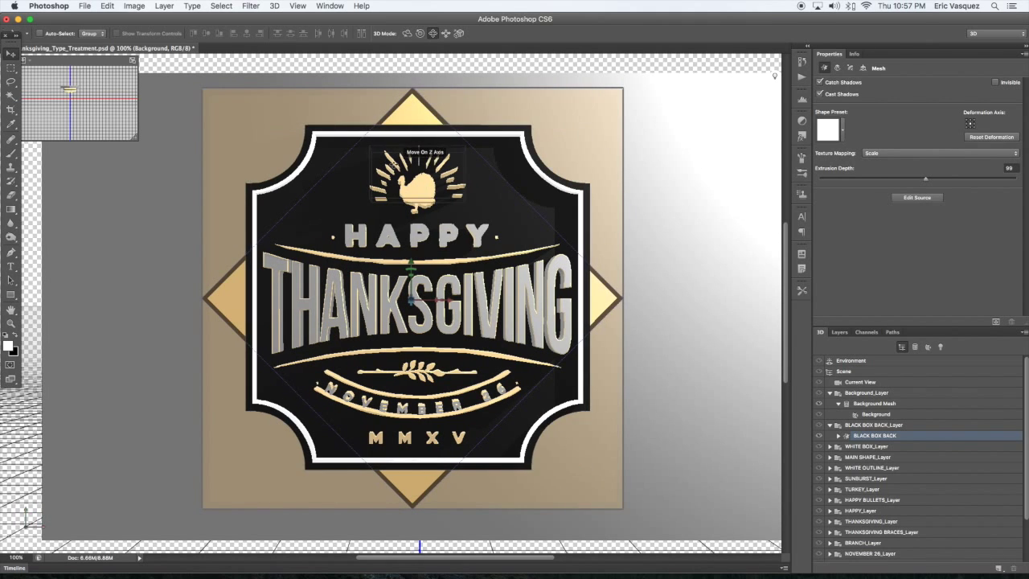
Step: Reduce the sunburst's extrusion depth and set the turkey's extrusion depth to 60
{"action": "left_click", "coordinate": [393, 164]}
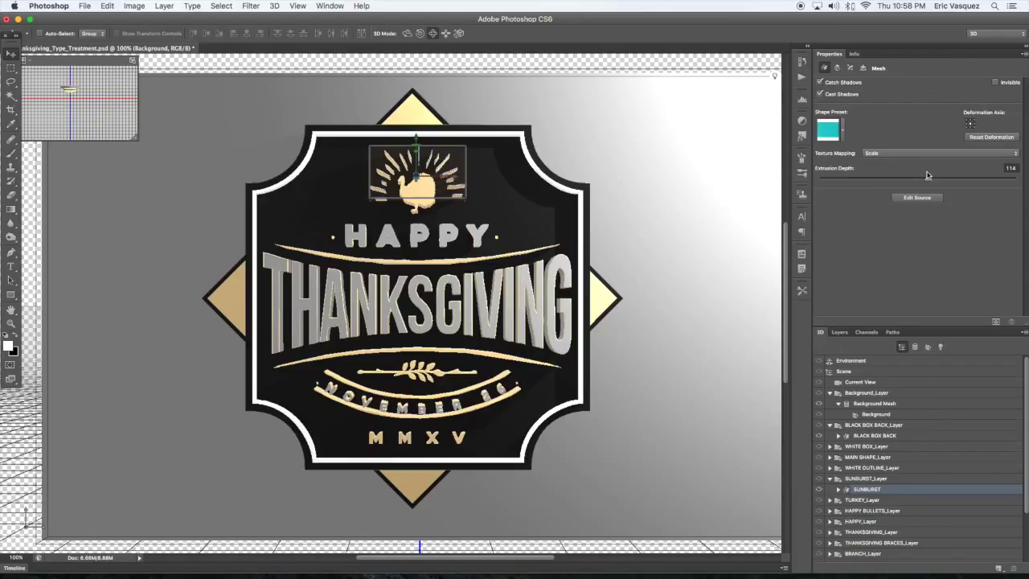
{"action": "left_click_drag", "start_coordinate": [927, 183], "coordinate": [916, 182]}
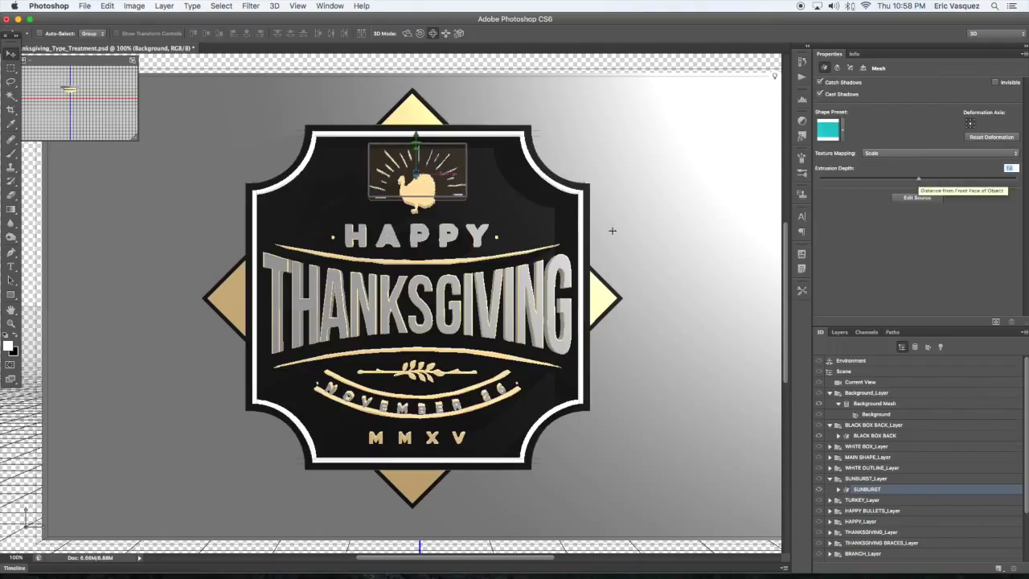
{"action": "left_click", "coordinate": [418, 193]}
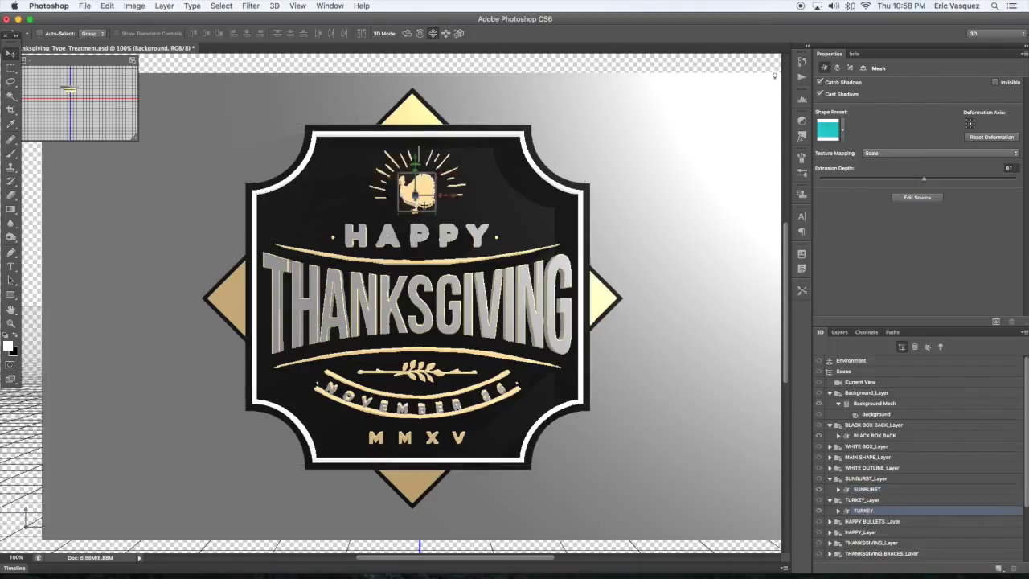
{"action": "left_click", "coordinate": [1014, 169]}
{"action": "type", "text": "60"}
{"action": "key", "text": "Return"}
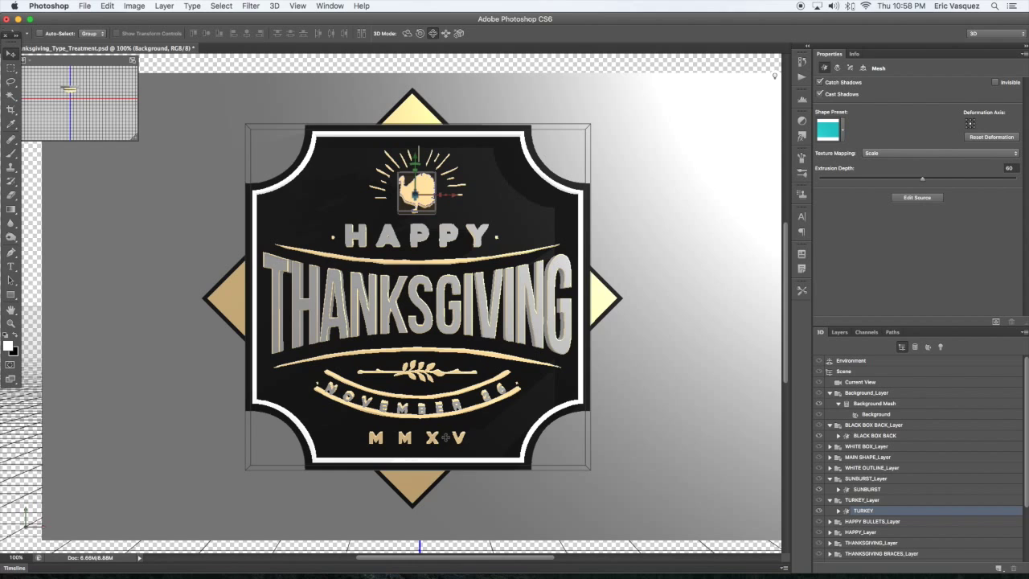
Step: Collapse the expanded Background, BLACK BOX BACK, SUNBURST and TURKEY groups in the 3D scene list
{"action": "scroll", "coordinate": [605, 300], "scroll_direction": "left", "scroll_amount": 1}
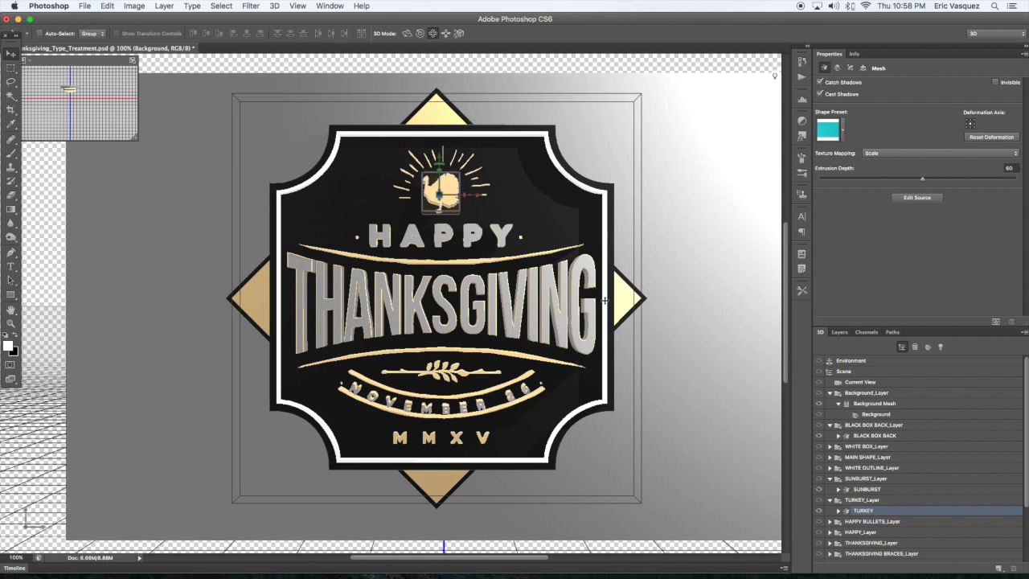
{"action": "left_click", "coordinate": [831, 393]}
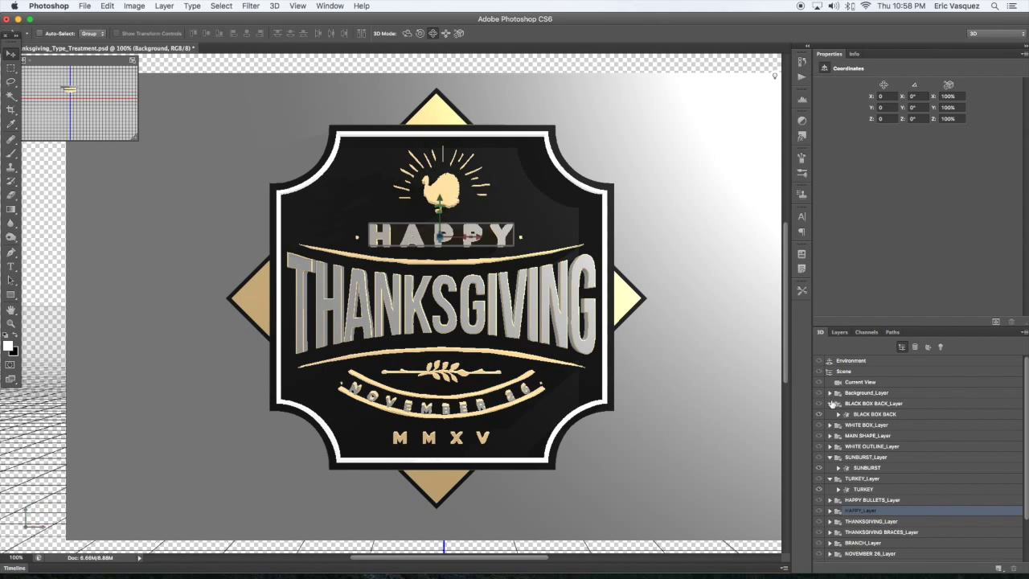
{"action": "left_click", "coordinate": [830, 404]}
{"action": "left_click", "coordinate": [829, 447]}
{"action": "left_click", "coordinate": [830, 456]}
{"action": "left_click_drag", "start_coordinate": [644, 327], "coordinate": [627, 362]}
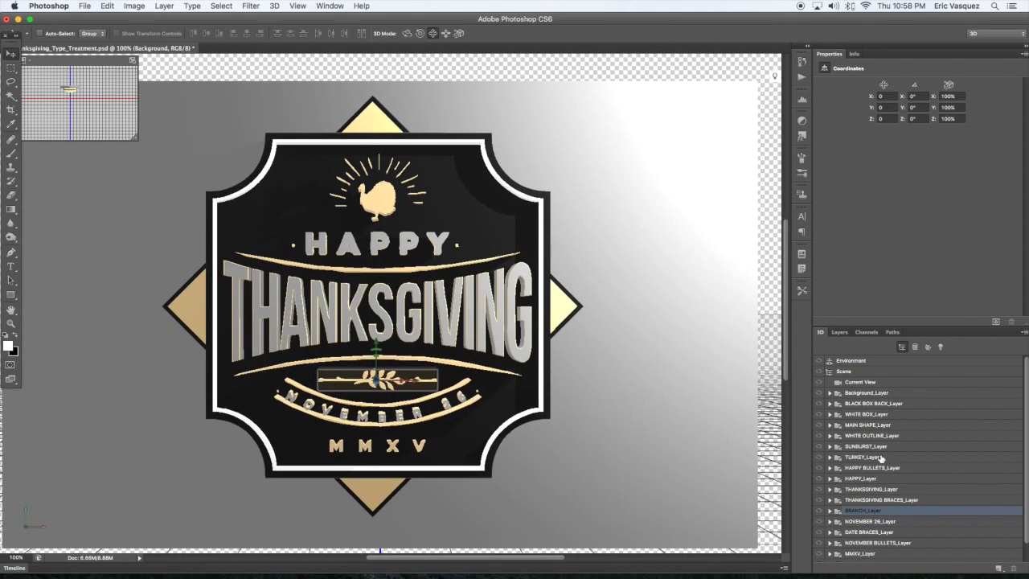
Step: Add a second point light to the 3D scene
{"action": "scroll", "coordinate": [1022, 515], "scroll_direction": "down", "scroll_amount": 2}
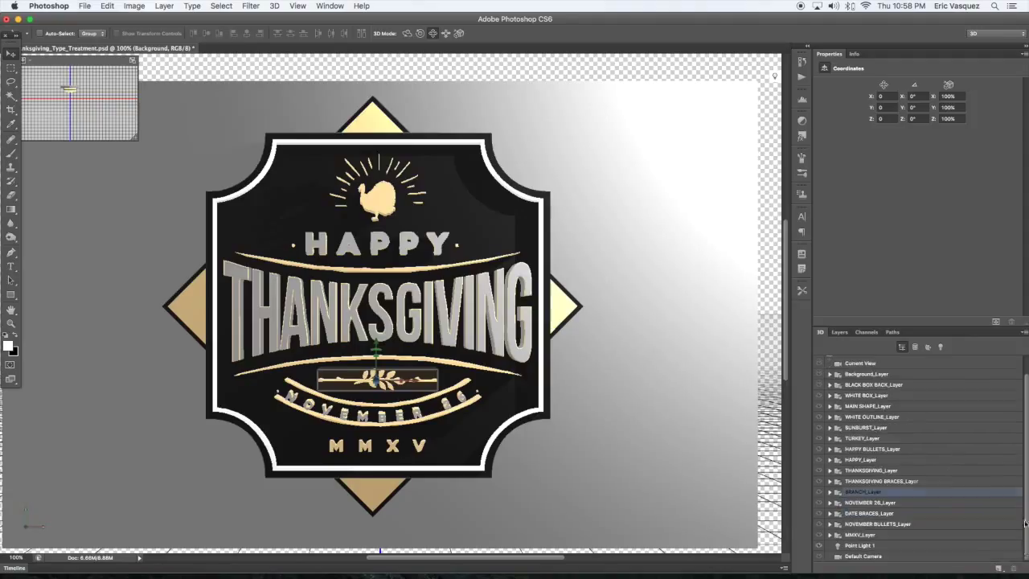
{"action": "left_click", "coordinate": [902, 545]}
{"action": "left_click", "coordinate": [998, 568]}
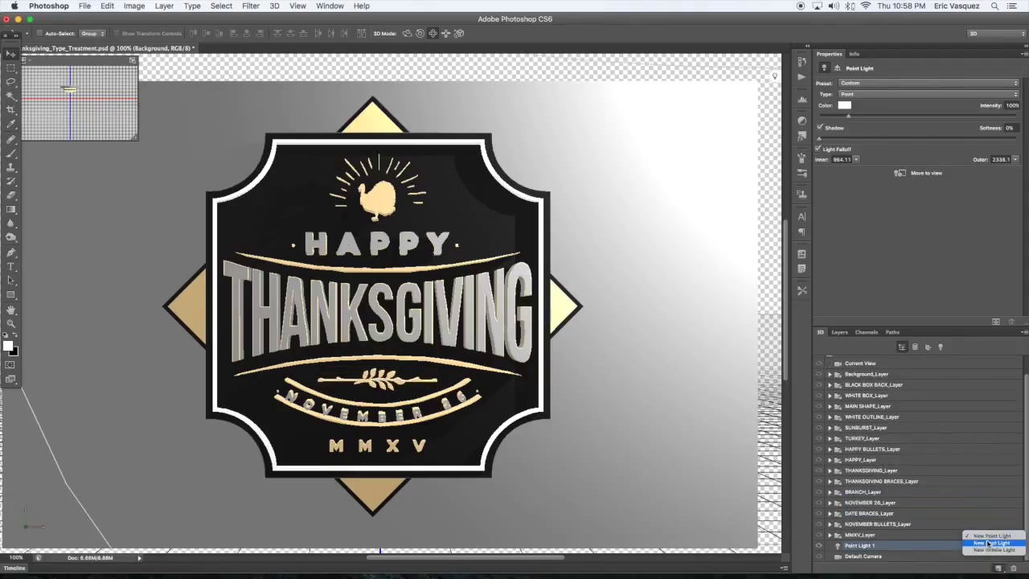
{"action": "left_click", "coordinate": [897, 548]}
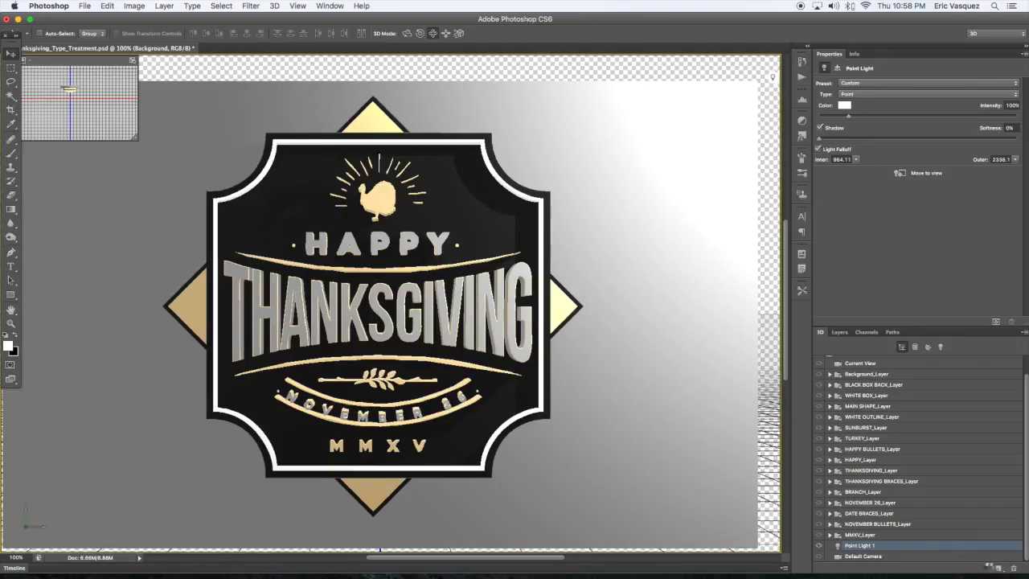
{"action": "left_click", "coordinate": [919, 556]}
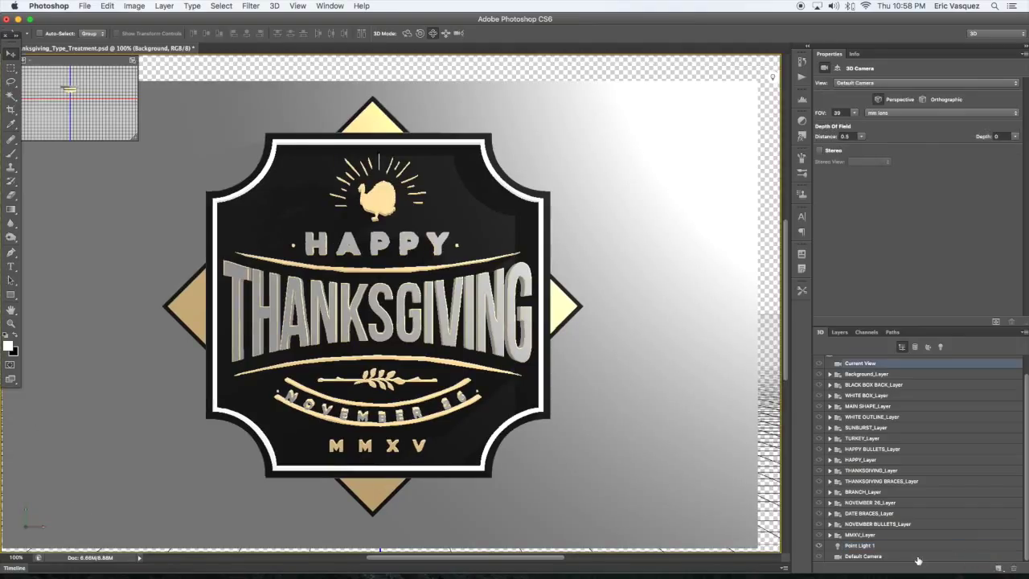
{"action": "left_click", "coordinate": [999, 568]}
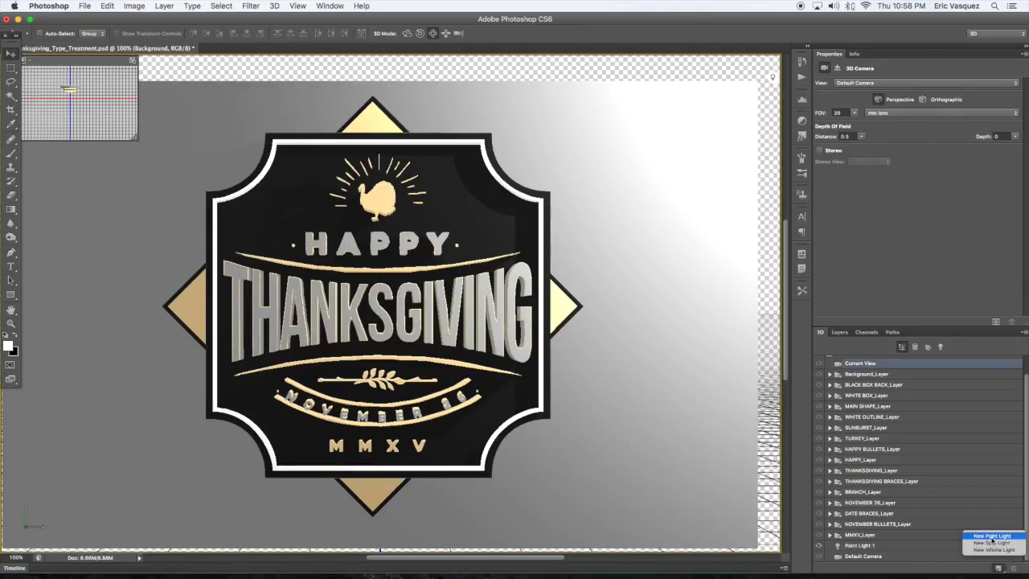
{"action": "left_click", "coordinate": [992, 537]}
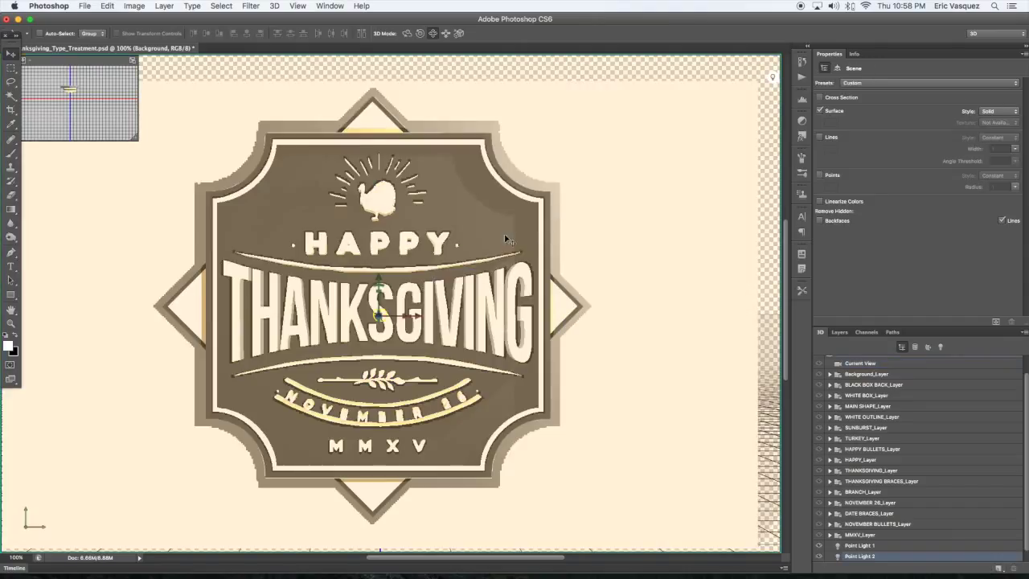
Step: Select the second point light and undo its addition to the 3D scene
{"action": "key", "text": "super+minus"}
{"action": "key", "text": "super+minus"}
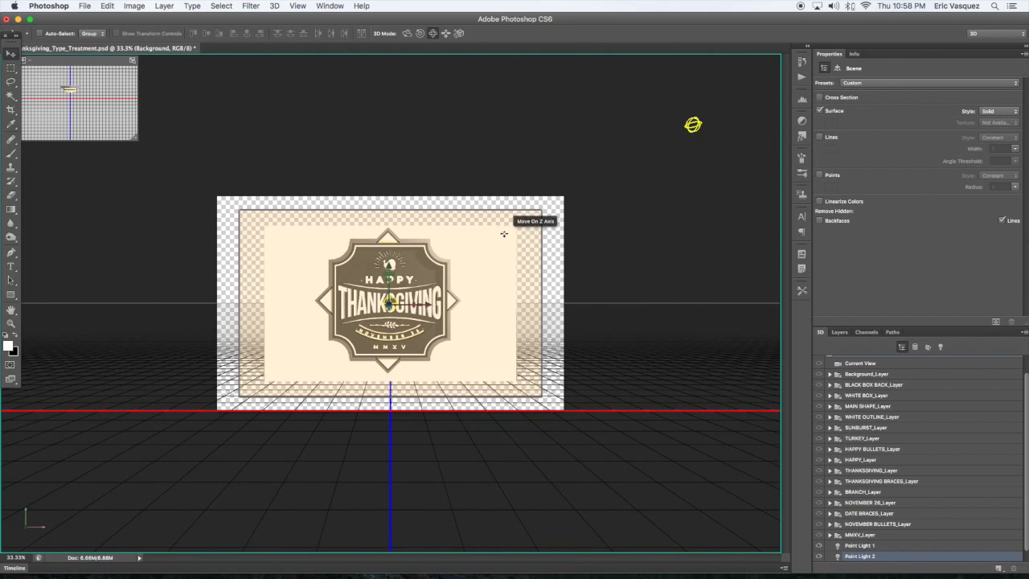
{"action": "left_click", "coordinate": [899, 556]}
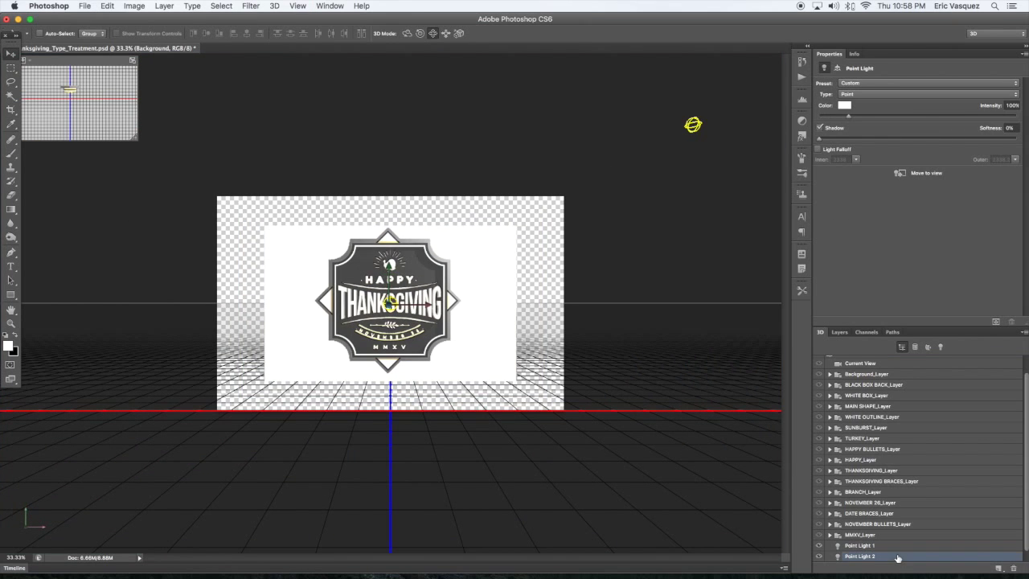
{"action": "left_click", "coordinate": [418, 304]}
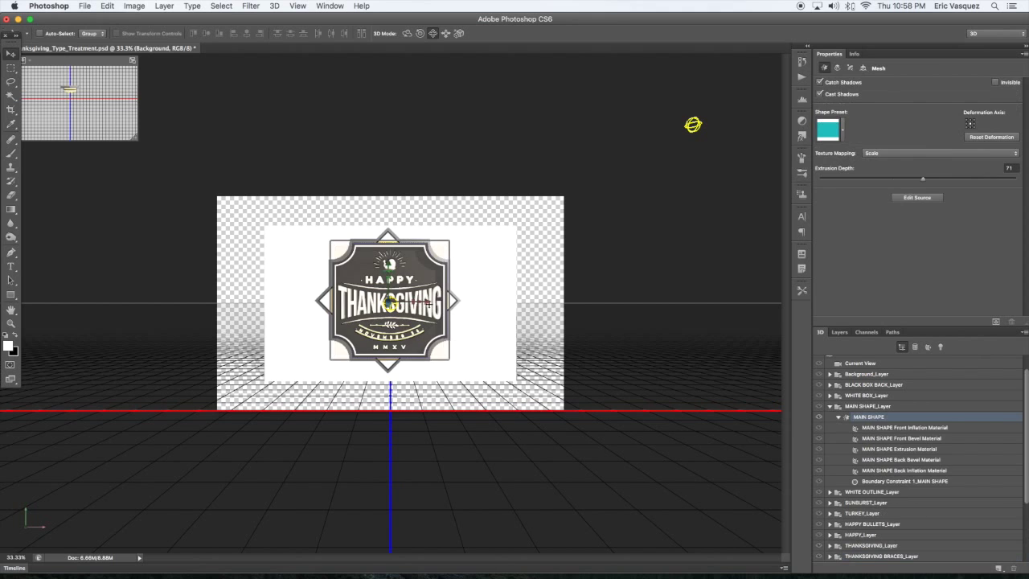
{"action": "key", "text": "super+z"}
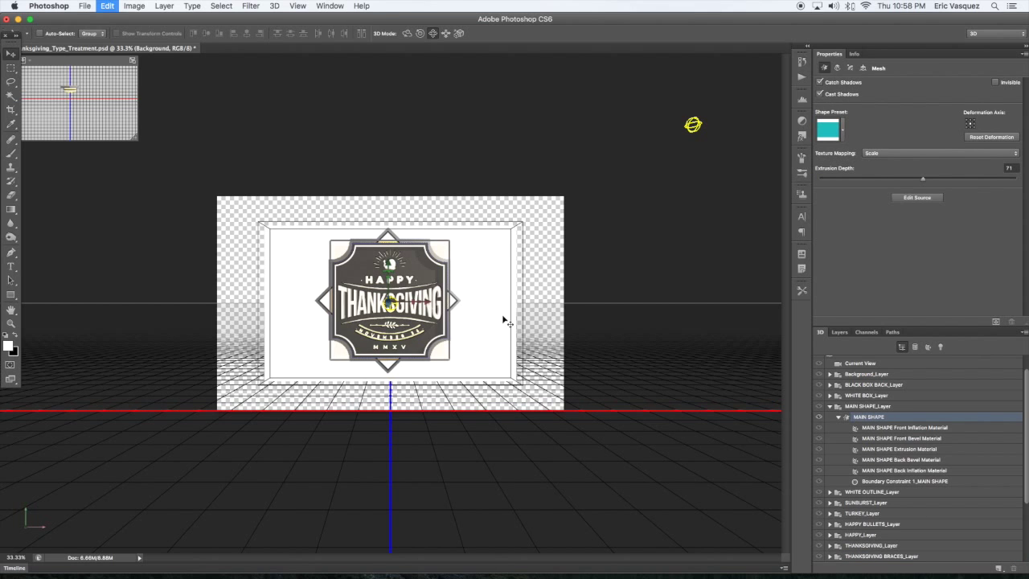
{"action": "key", "text": "super+equal"}
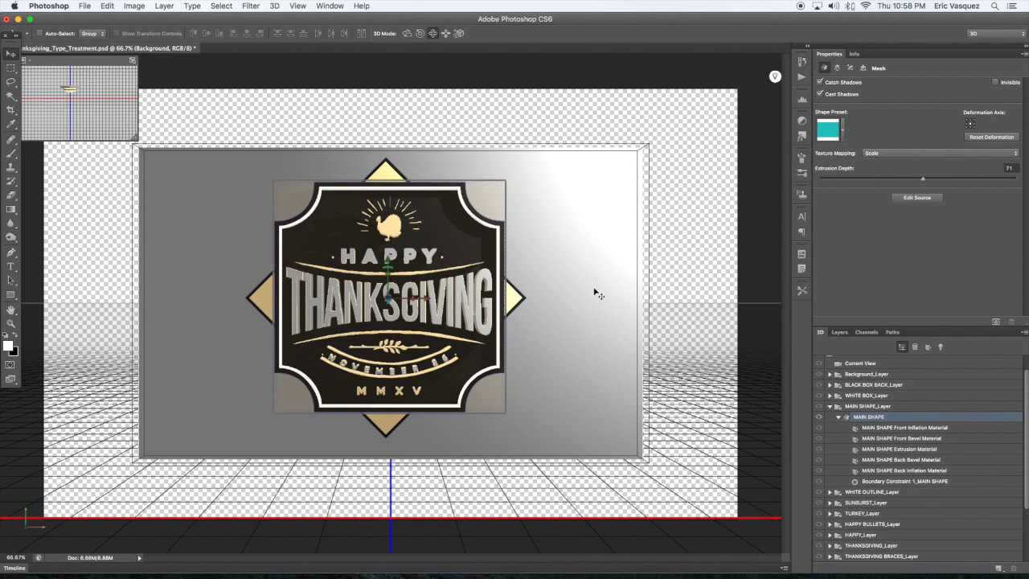
{"action": "key", "text": "super+equal"}
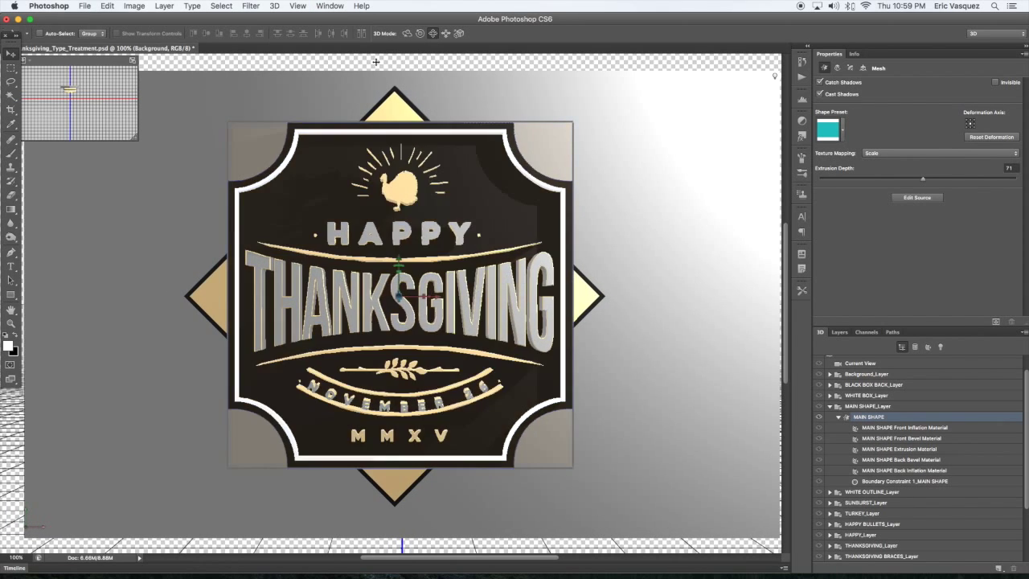
Step: Try to move the badge's main shape backward along the Z axis, and undo the move
{"action": "left_click_drag", "start_coordinate": [462, 169], "coordinate": [460, 206]}
{"action": "left_click_drag", "start_coordinate": [464, 243], "coordinate": [467, 367]}
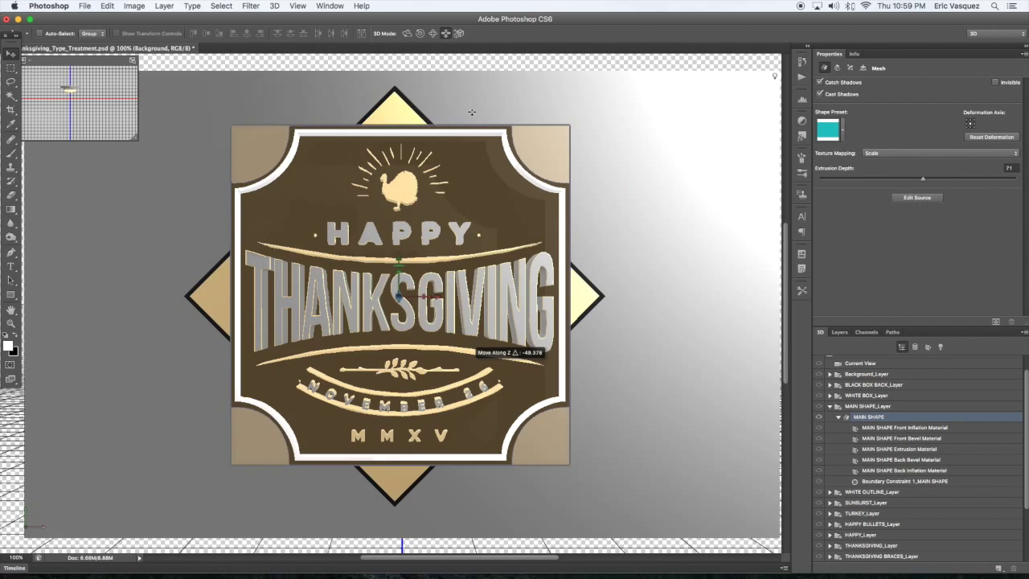
{"action": "scroll", "coordinate": [483, 321], "scroll_direction": "left", "scroll_amount": 2}
{"action": "key", "text": "super+z"}
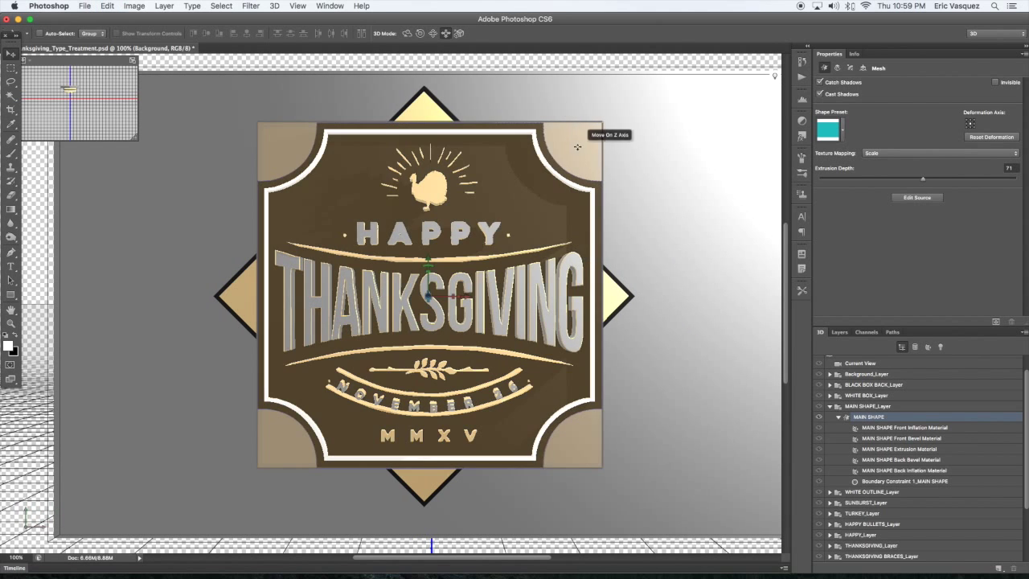
Step: Set the white outline's extrusion depth to 54
{"action": "left_click", "coordinate": [554, 172]}
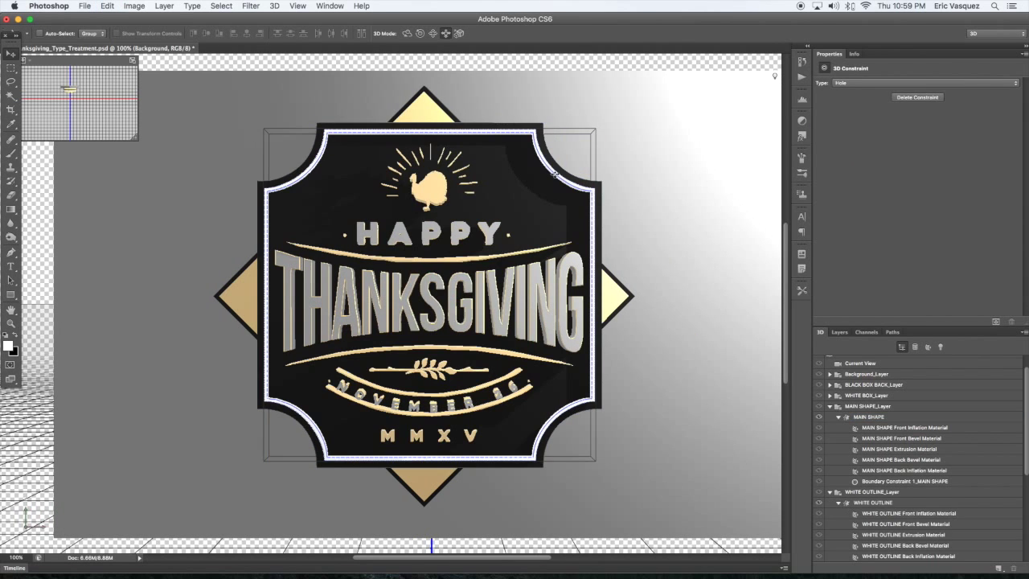
{"action": "left_click", "coordinate": [588, 190]}
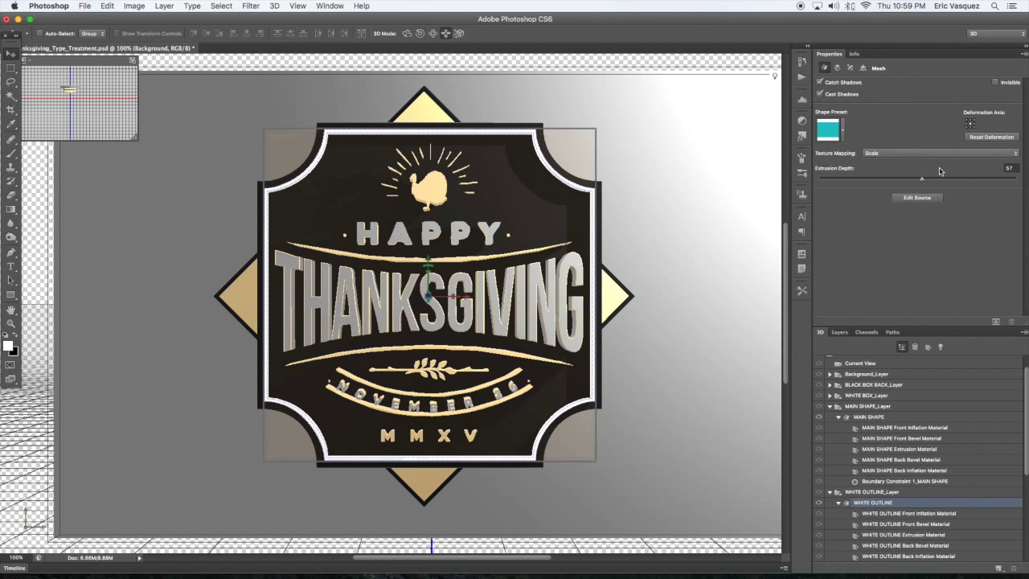
{"action": "mouse_move", "coordinate": [922, 184]}
{"action": "left_mouse_down"}
{"action": "mouse_move", "coordinate": [912, 182]}
{"action": "mouse_move", "coordinate": [922, 179]}
{"action": "left_mouse_up"}
{"action": "left_click_drag", "start_coordinate": [759, 292], "coordinate": [732, 235]}
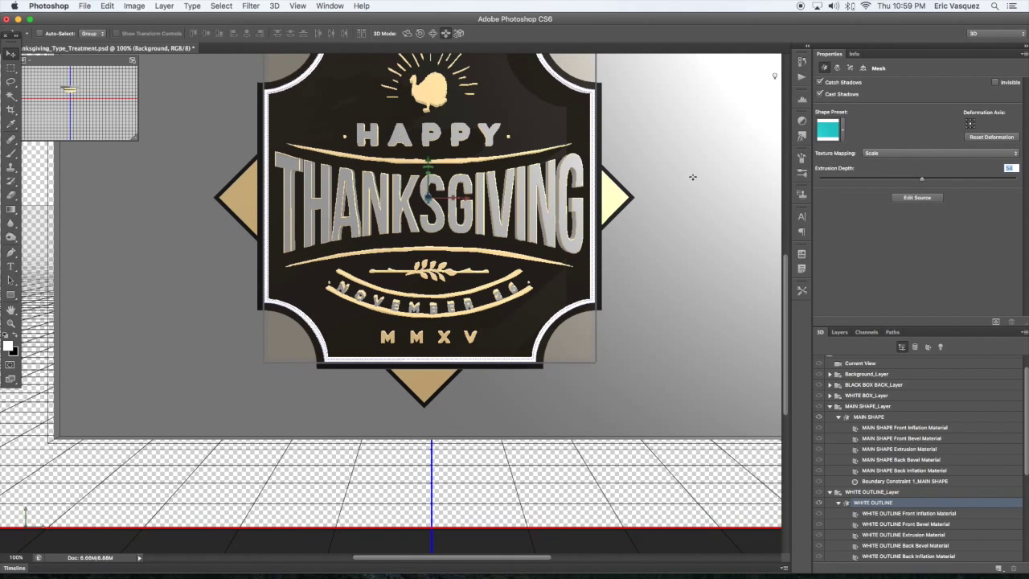
{"action": "left_click_drag", "start_coordinate": [688, 158], "coordinate": [686, 299]}
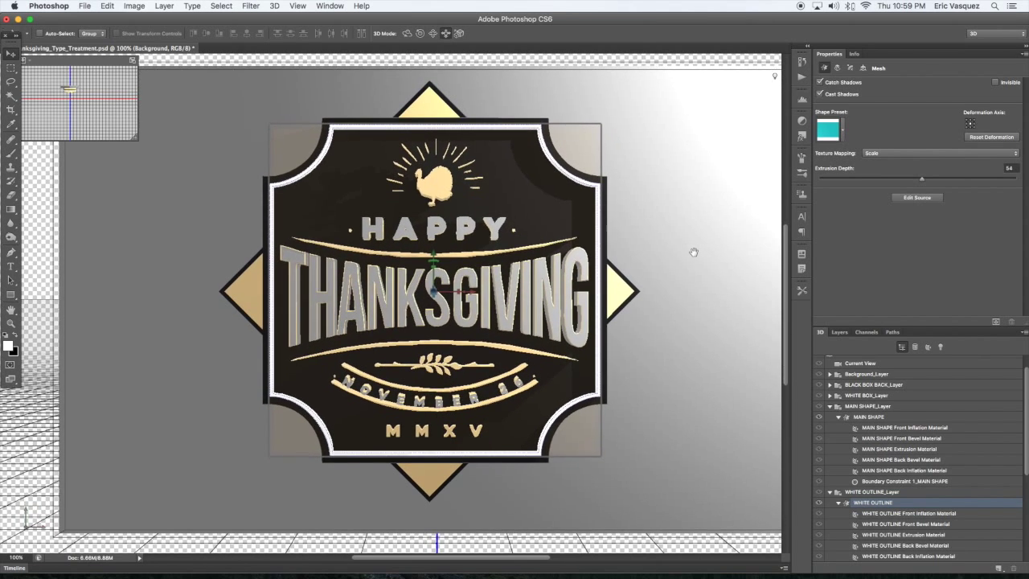
Step: Raise the ray tracer's High Quality Threshold to 8 in the 3D preferences
{"action": "left_click", "coordinate": [53, 5]}
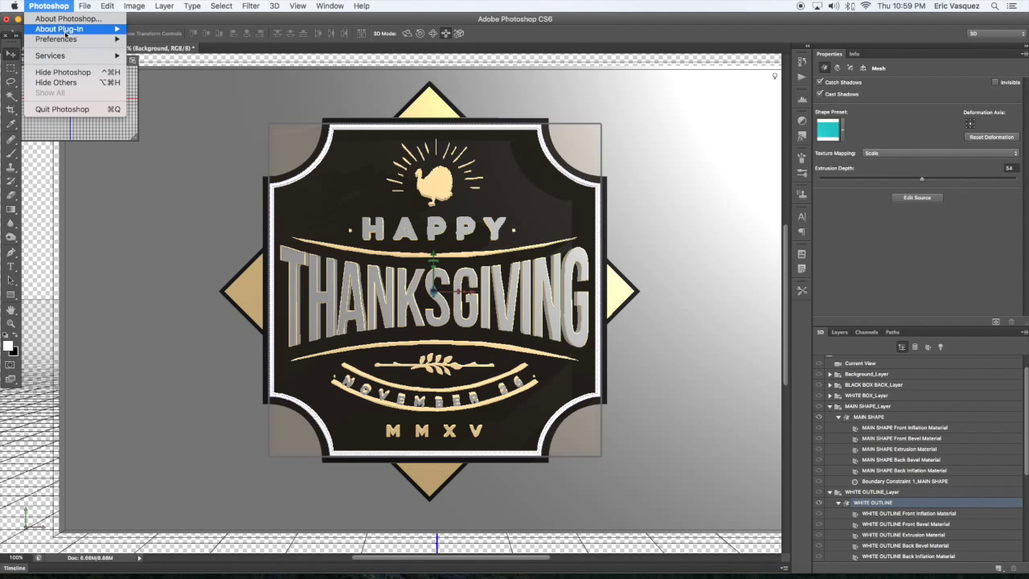
{"action": "mouse_move", "coordinate": [64, 42]}
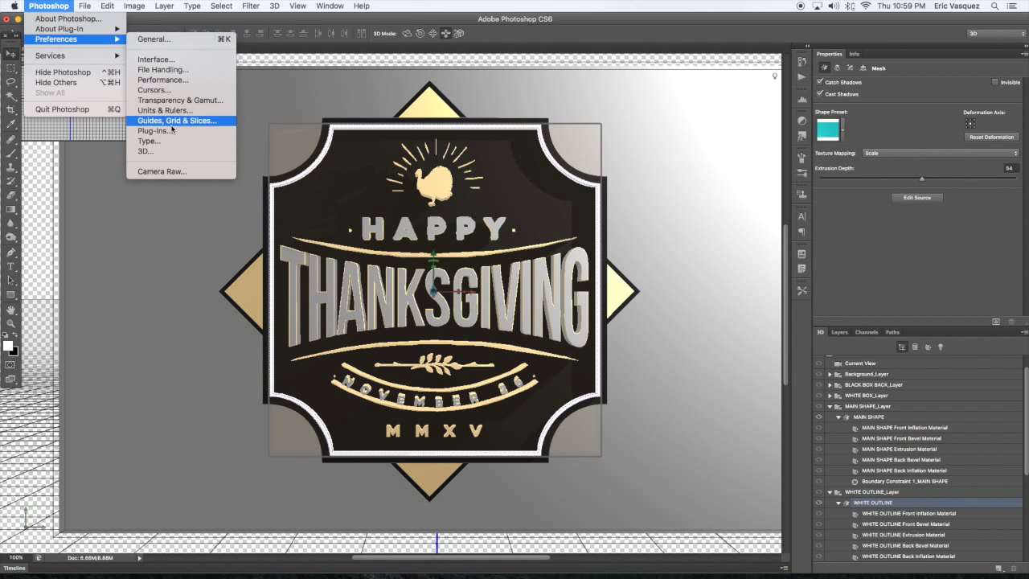
{"action": "left_click", "coordinate": [175, 150]}
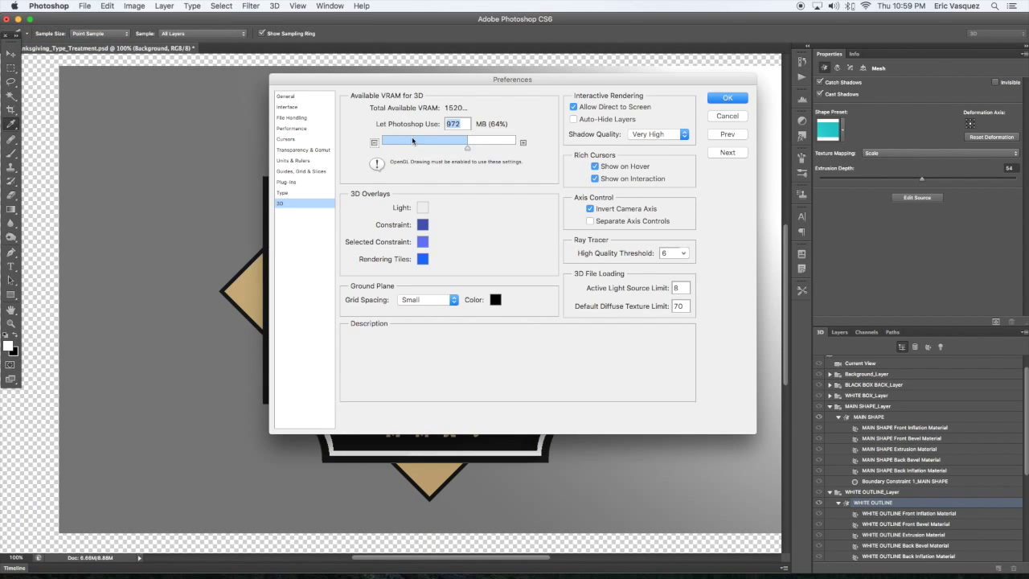
{"action": "mouse_move", "coordinate": [599, 122]}
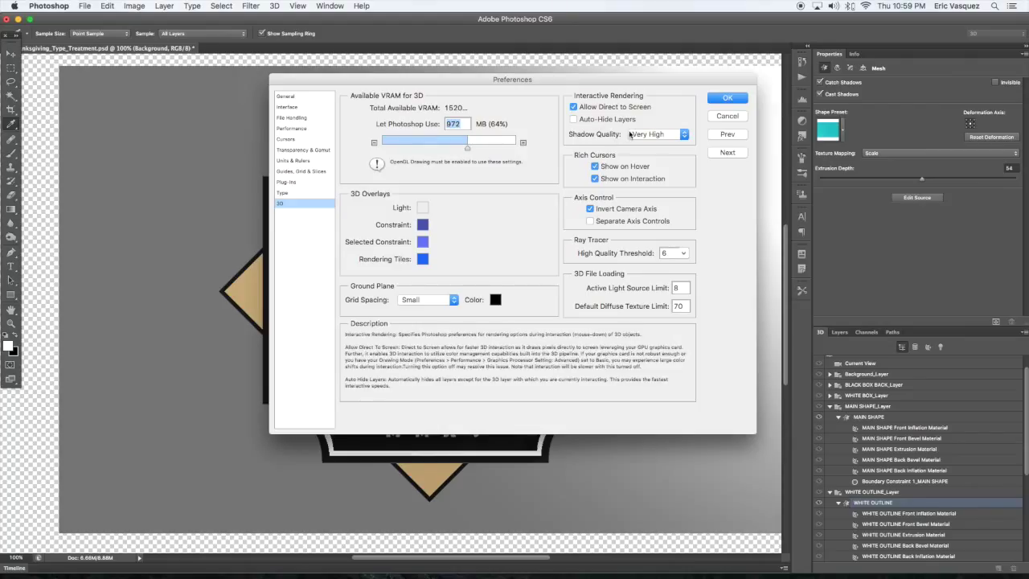
{"action": "left_click", "coordinate": [684, 254]}
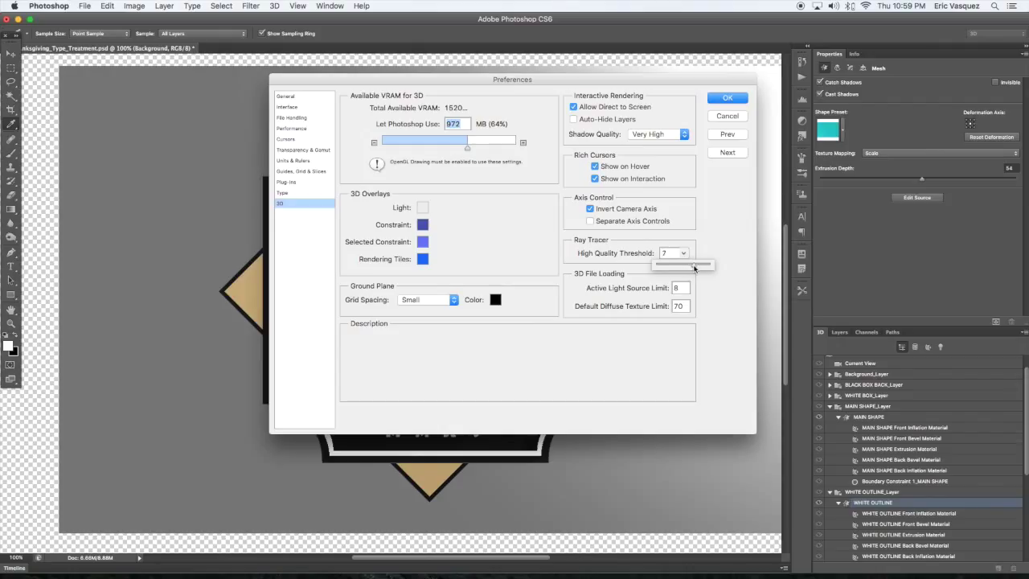
{"action": "left_click", "coordinate": [685, 254]}
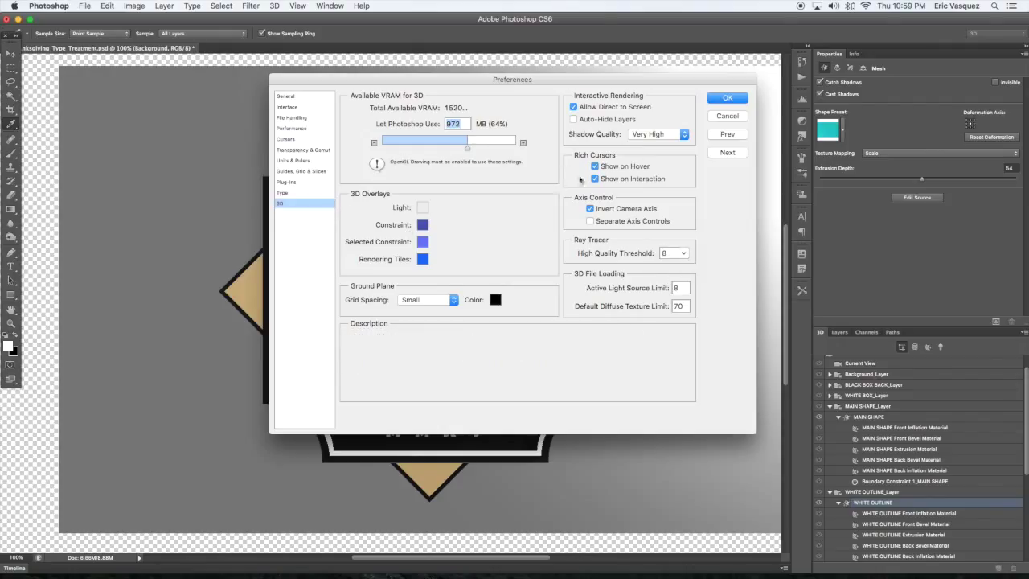
{"action": "left_click", "coordinate": [728, 97]}
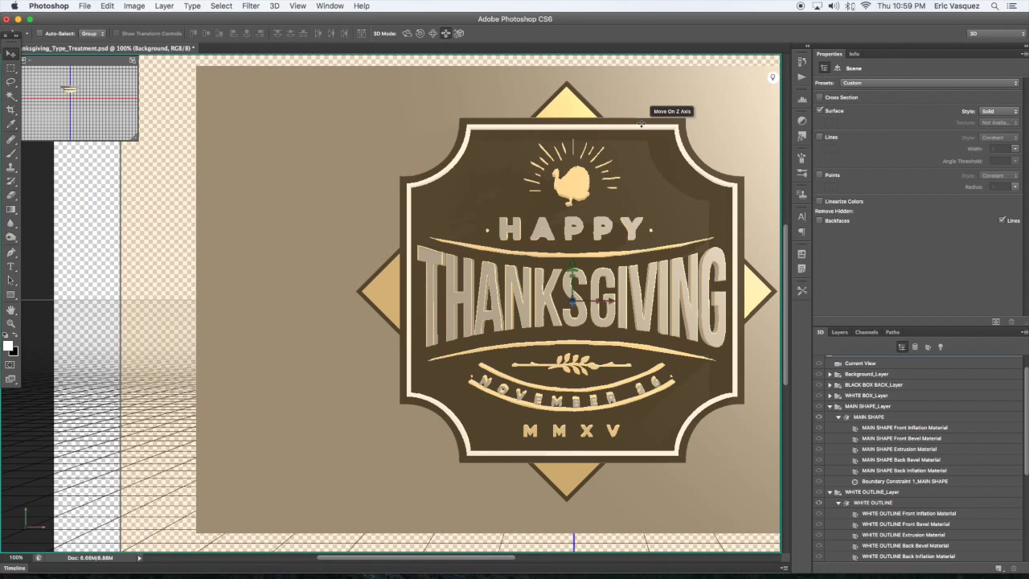
Step: Convert the rendered 3D Background layer to a smart object and toggle its visibility off and on
{"action": "left_click_drag", "start_coordinate": [669, 123], "coordinate": [510, 119]}
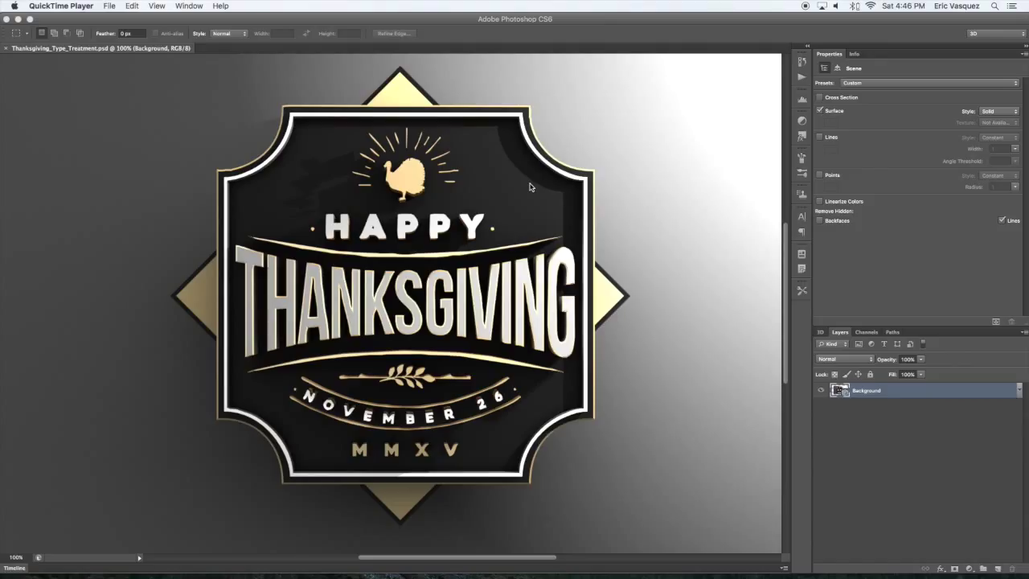
{"action": "left_click", "coordinate": [826, 336]}
{"action": "left_click", "coordinate": [821, 332]}
{"action": "left_click", "coordinate": [840, 332]}
{"action": "key", "text": "v"}
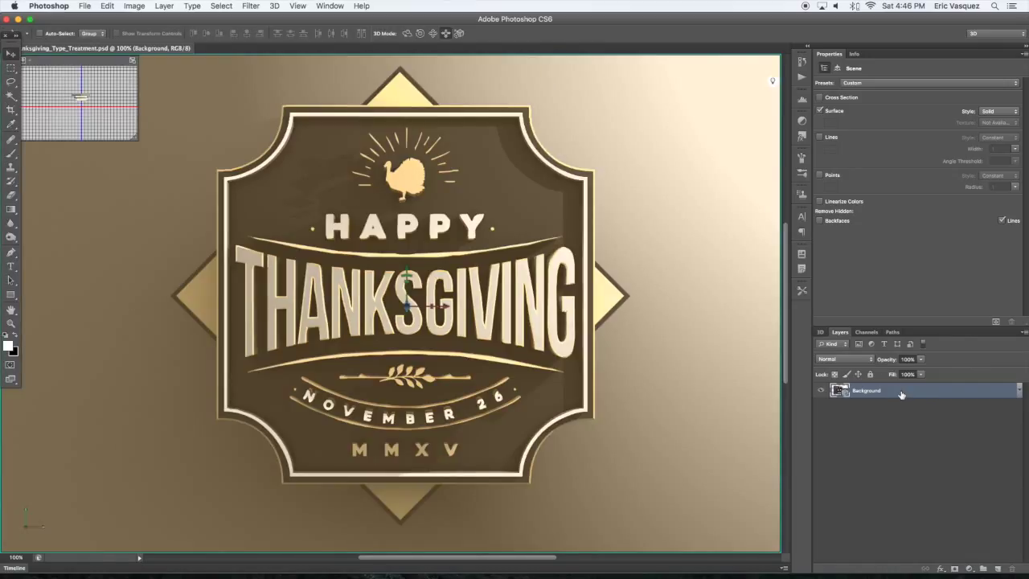
{"action": "right_click", "coordinate": [902, 394]}
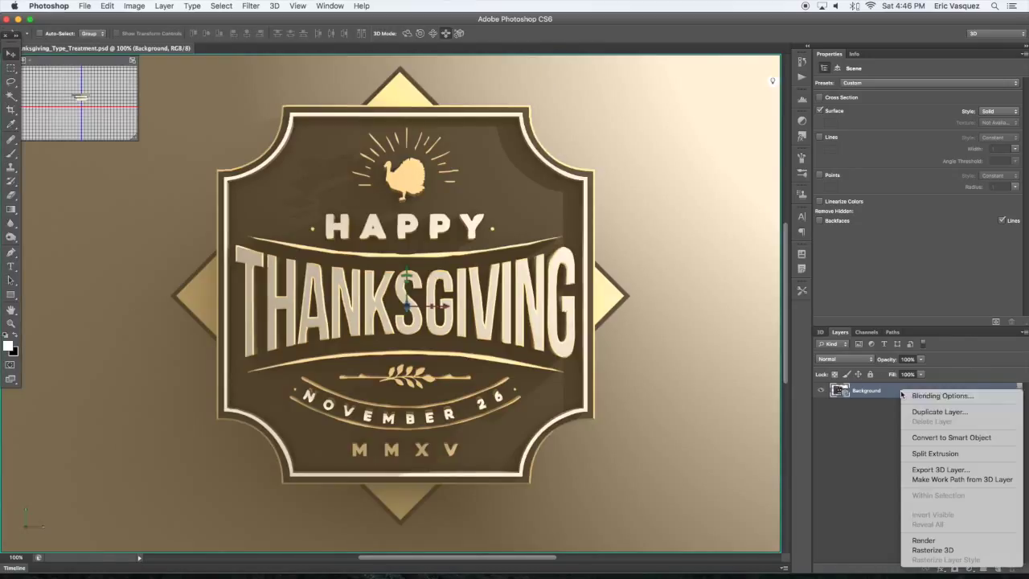
{"action": "left_click", "coordinate": [934, 441]}
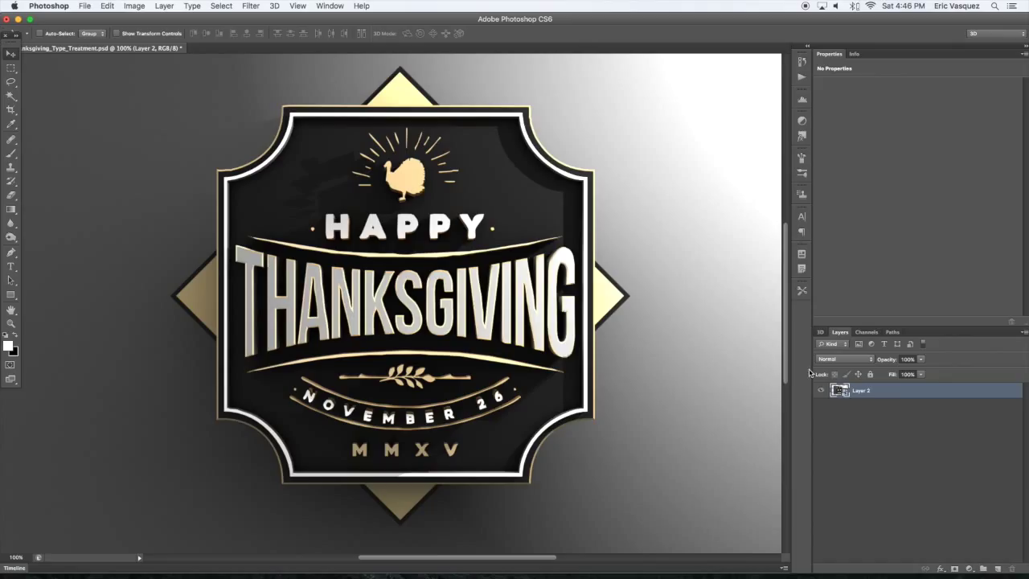
{"action": "left_click", "coordinate": [822, 391]}
{"action": "left_click", "coordinate": [822, 390]}
Step: Add a Curves adjustment clipped to the badge smart object, with a midtone point at input 120 and output 142
{"action": "left_click", "coordinate": [969, 568]}
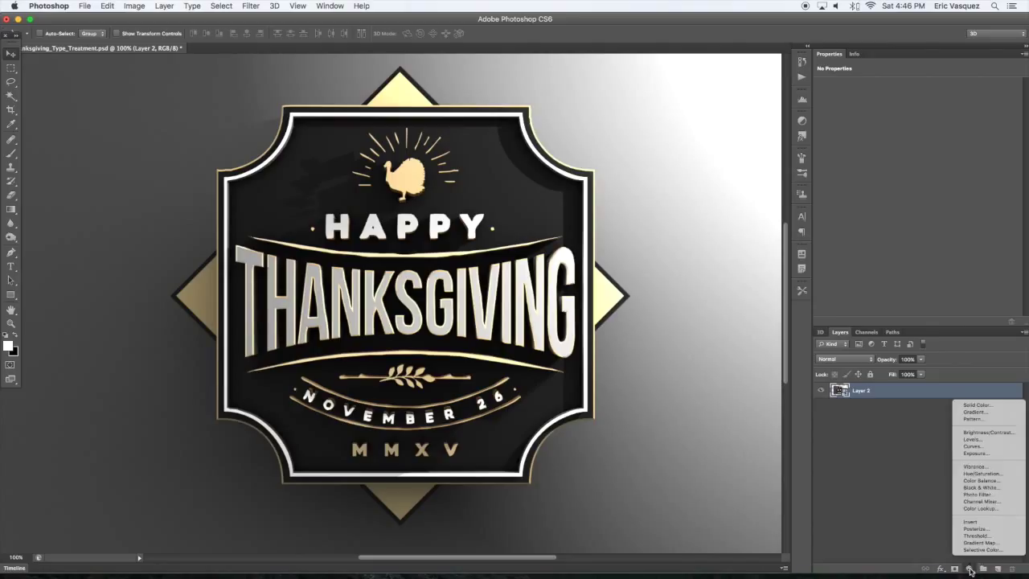
{"action": "left_click", "coordinate": [973, 446], "text": "alt"}
{"action": "left_click", "coordinate": [576, 250]}
{"action": "left_click", "coordinate": [616, 236]}
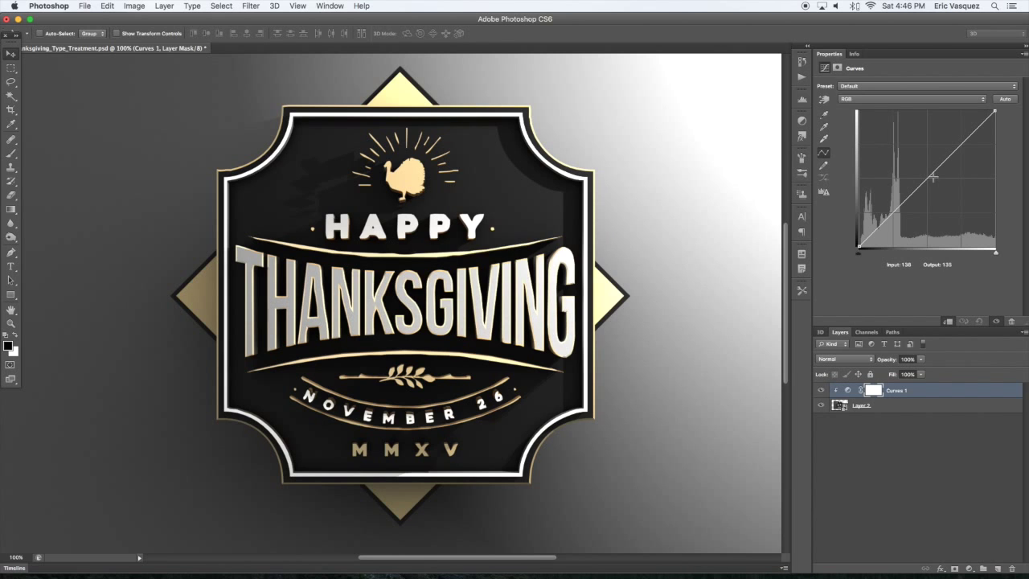
{"action": "left_click_drag", "start_coordinate": [927, 177], "coordinate": [923, 171]}
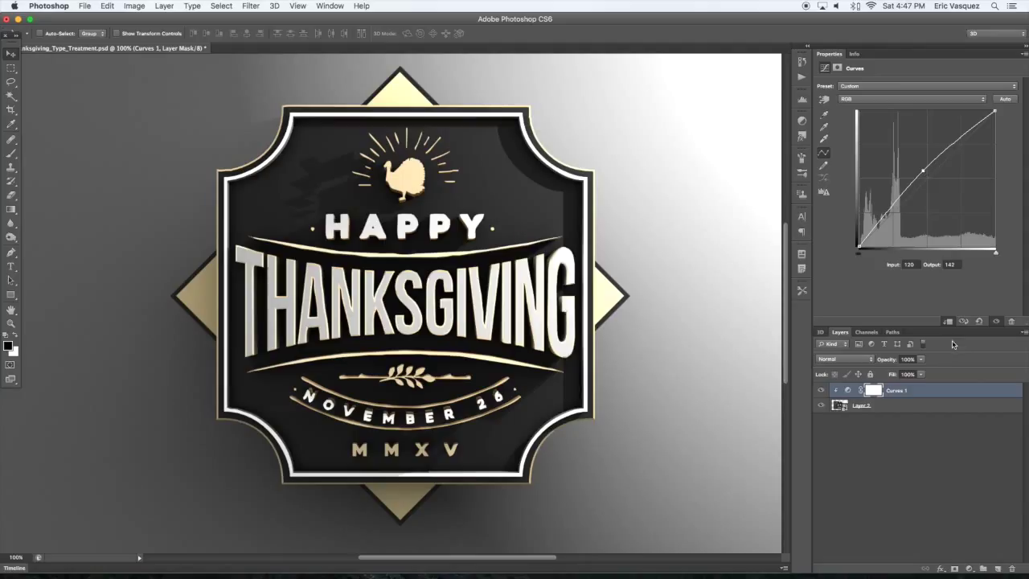
{"action": "left_click", "coordinate": [916, 397], "text": "alt"}
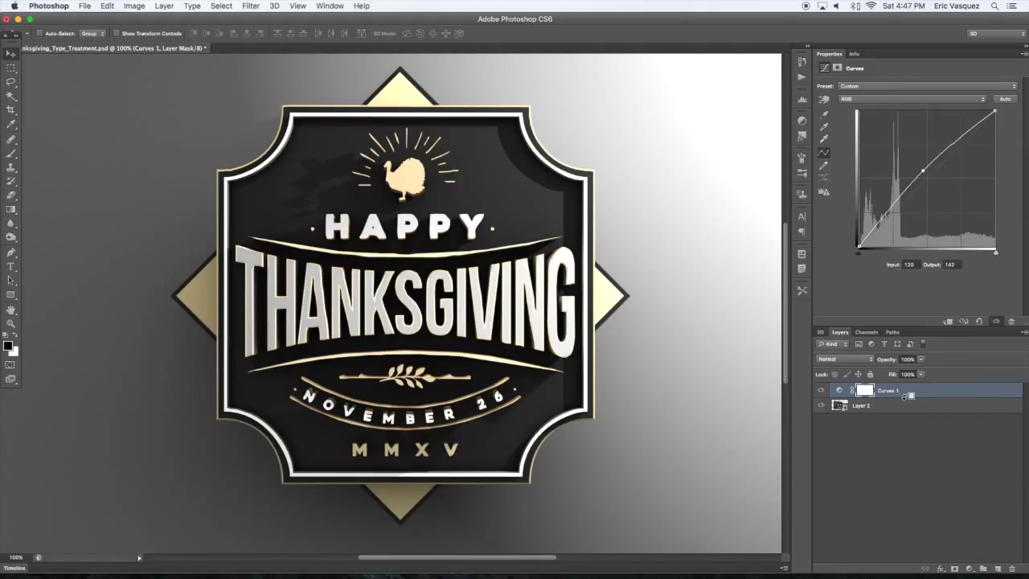
{"action": "left_click", "coordinate": [904, 396], "text": "alt"}
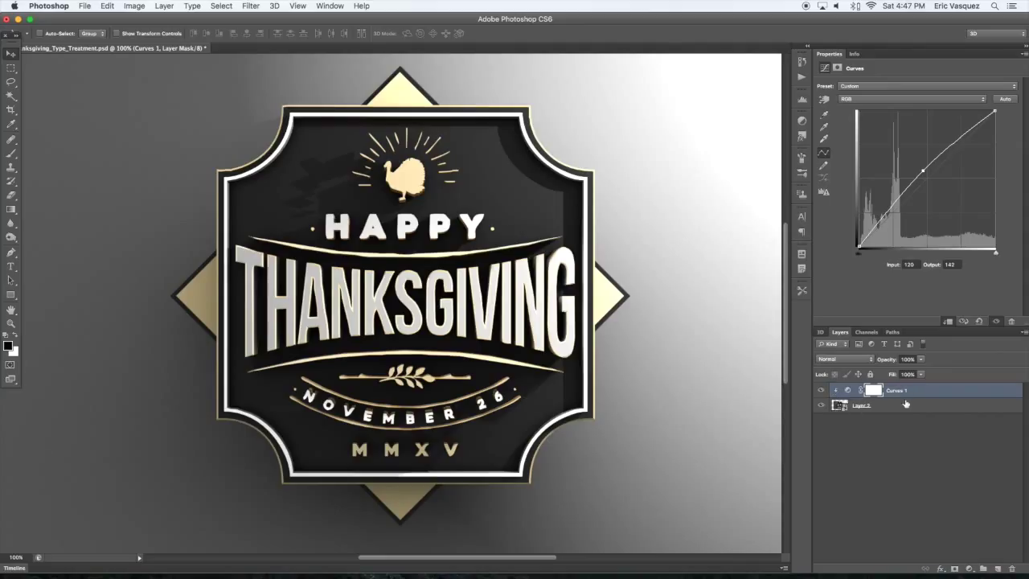
Step: Add a new layer filled with black beneath the badge smart object
{"action": "key", "text": "alt+shift+super+n"}
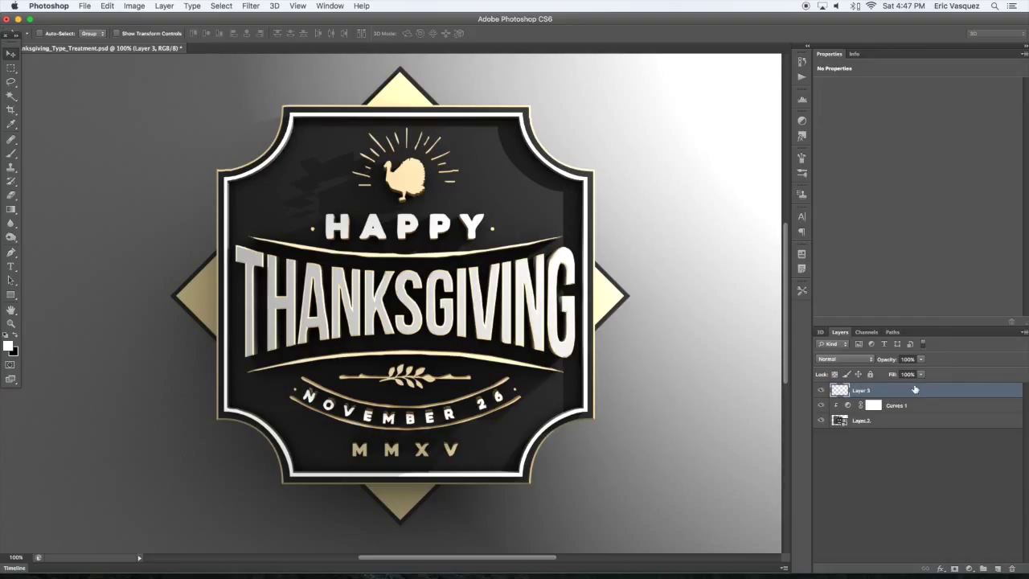
{"action": "key", "text": "d"}
{"action": "key", "text": "alt+BackSpace"}
{"action": "key", "text": "super+bracketleft"}
{"action": "key", "text": "super+bracketleft"}
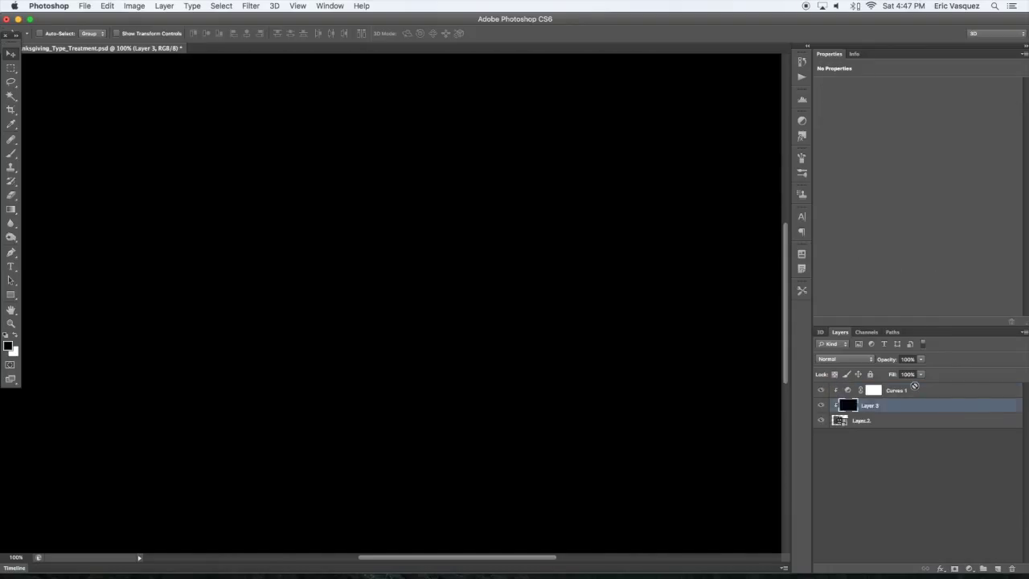
{"action": "left_click", "coordinate": [859, 408]}
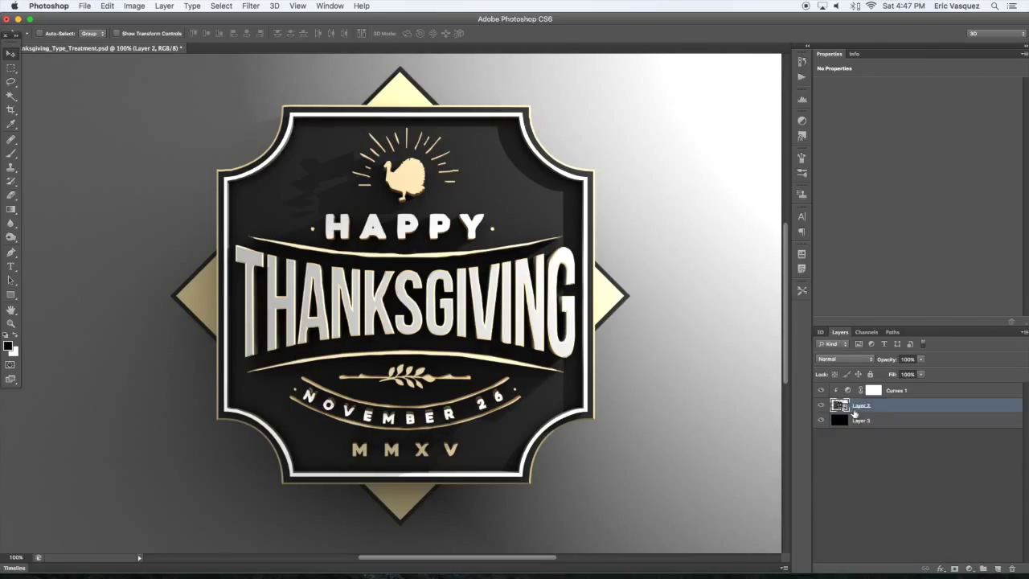
Step: Release the Curves layer's clipping mask and move its midtone point to input 81 and output 176
{"action": "left_click_drag", "start_coordinate": [712, 354], "coordinate": [695, 388]}
{"action": "left_click_drag", "start_coordinate": [662, 292], "coordinate": [635, 322]}
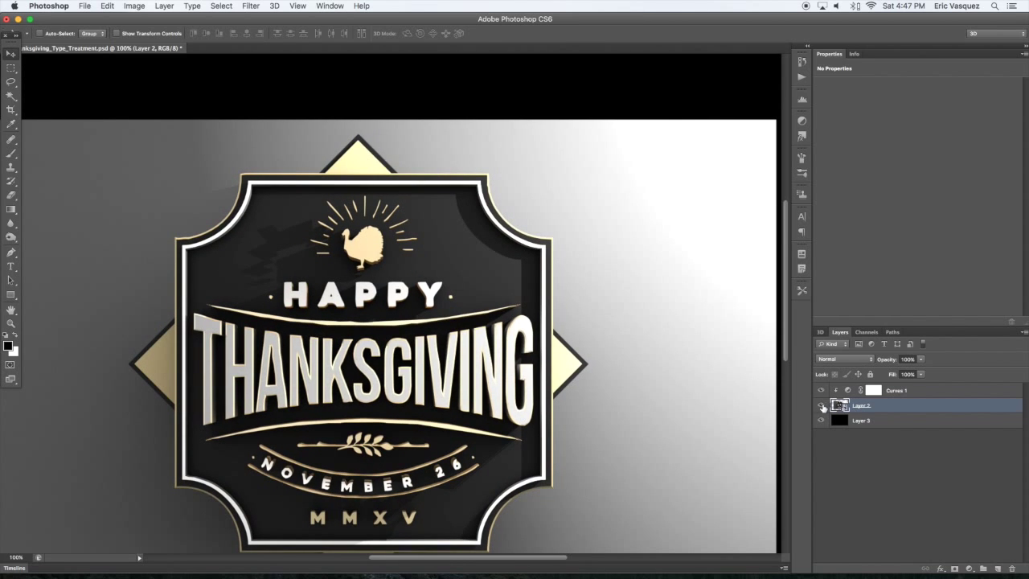
{"action": "left_click", "coordinate": [908, 392]}
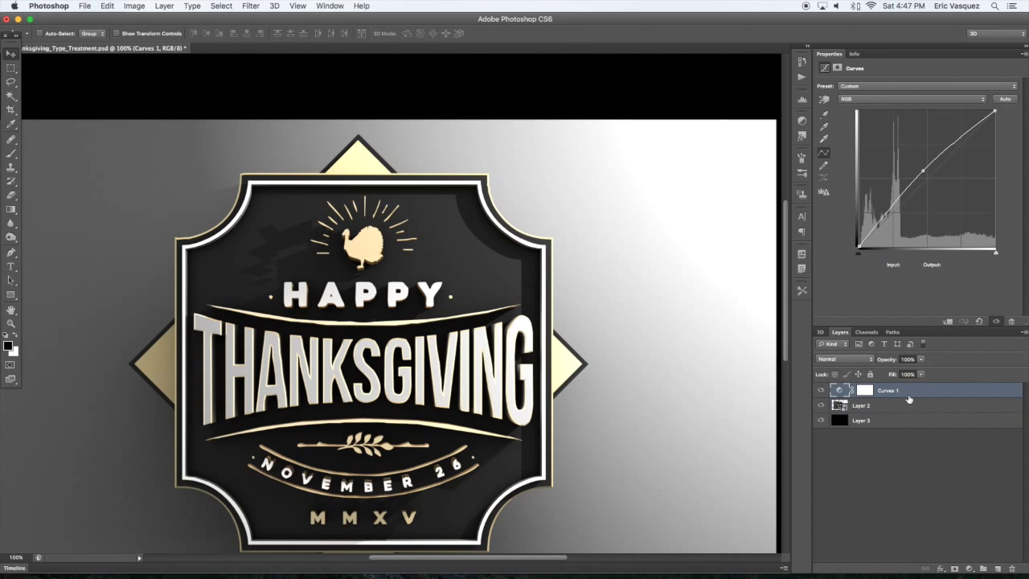
{"action": "left_click_drag", "start_coordinate": [923, 171], "coordinate": [902, 151]}
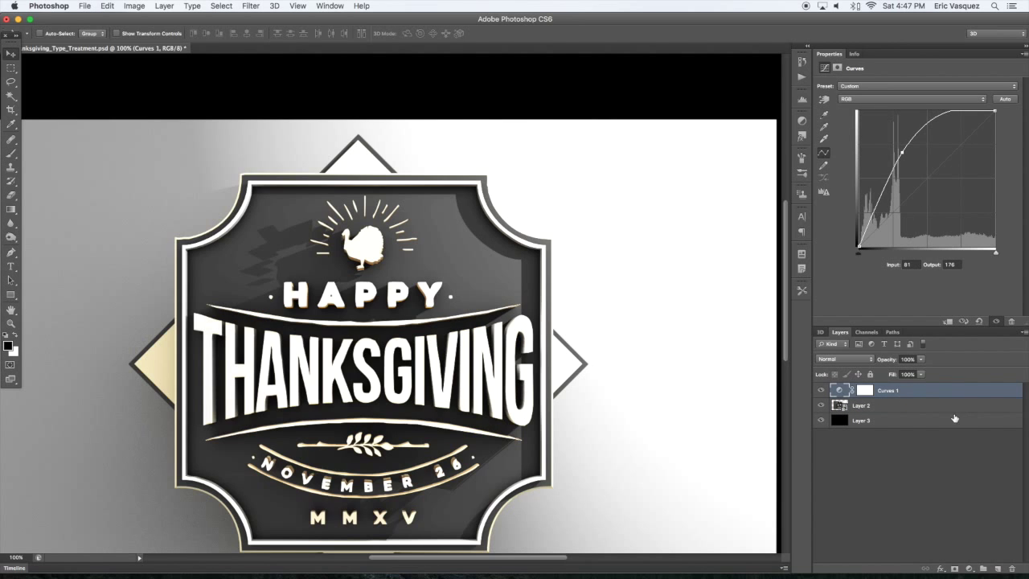
Step: Fill the backdrop layer beneath the badge smart object with red #b91212
{"action": "left_click", "coordinate": [954, 419]}
{"action": "left_click", "coordinate": [8, 346]}
{"action": "left_click", "coordinate": [833, 241]}
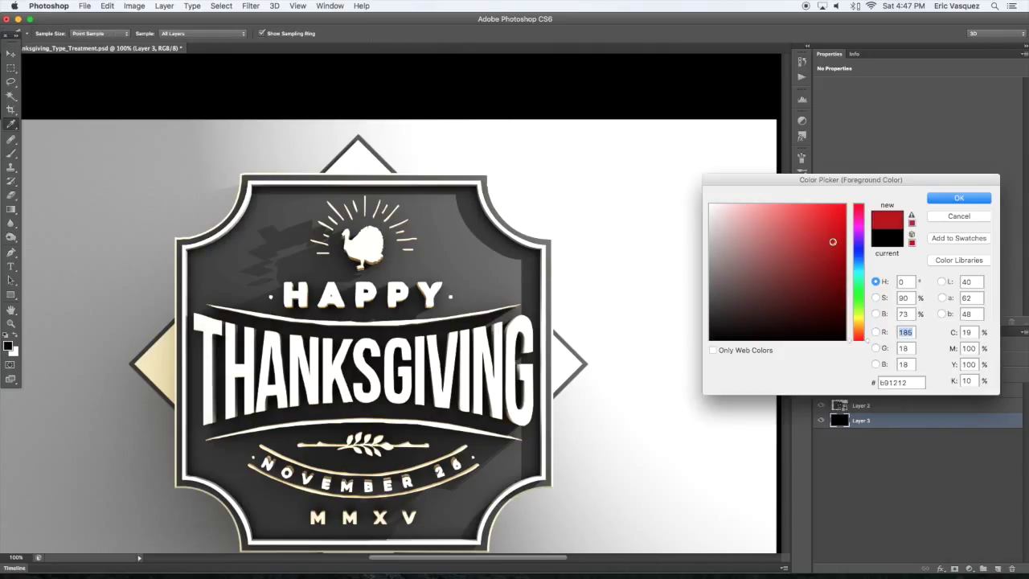
{"action": "key", "text": "Return"}
{"action": "key", "text": "alt+BackSpace"}
Step: Move the Curves midtone point to input 153 and output 113, and clip the adjustment to the badge smart object
{"action": "left_click", "coordinate": [935, 390]}
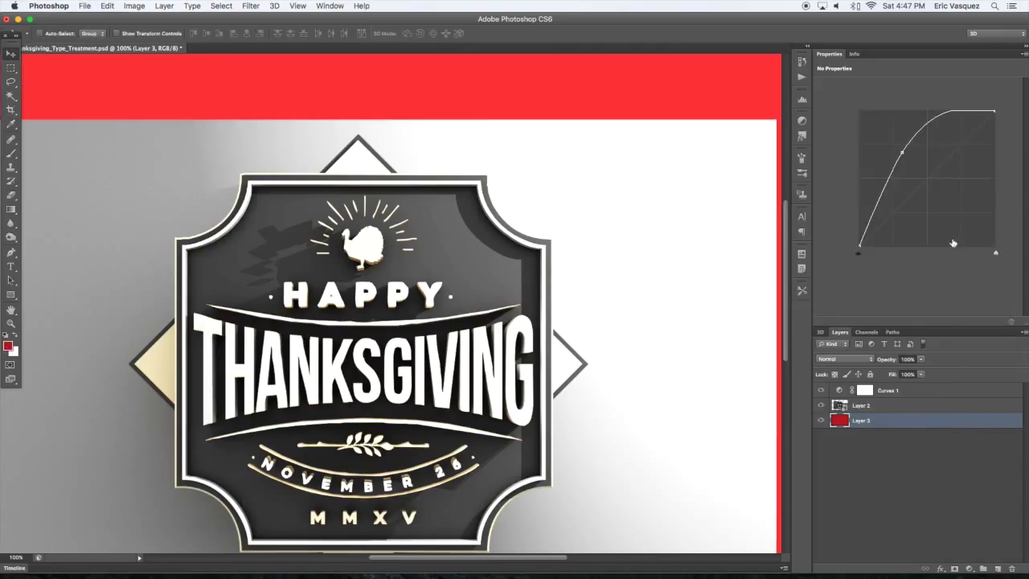
{"action": "left_click_drag", "start_coordinate": [906, 152], "coordinate": [941, 186]}
{"action": "left_click_drag", "start_coordinate": [712, 179], "coordinate": [717, 177]}
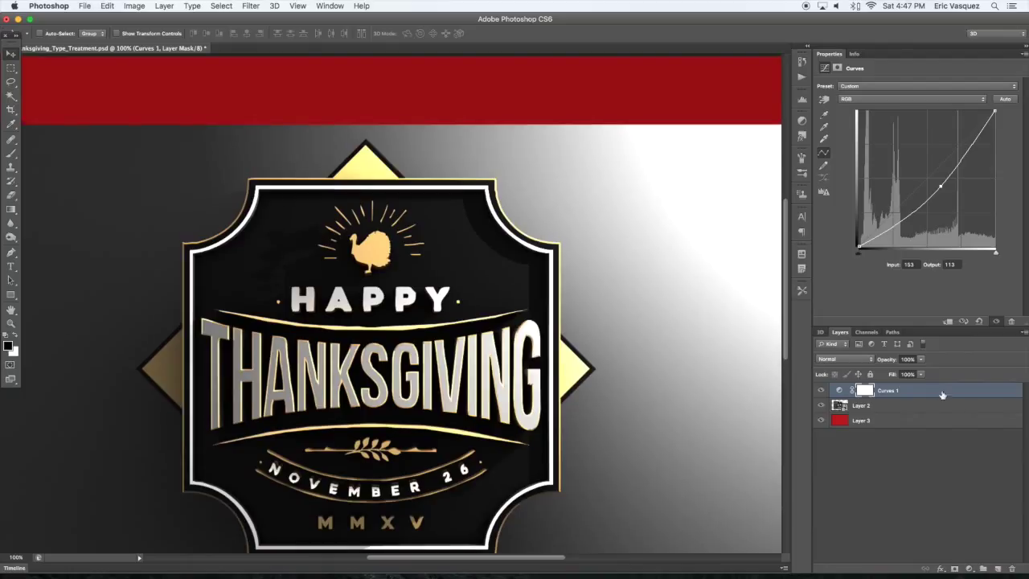
{"action": "left_click_drag", "start_coordinate": [924, 392], "coordinate": [907, 395]}
{"action": "left_click", "coordinate": [907, 398], "text": "alt"}
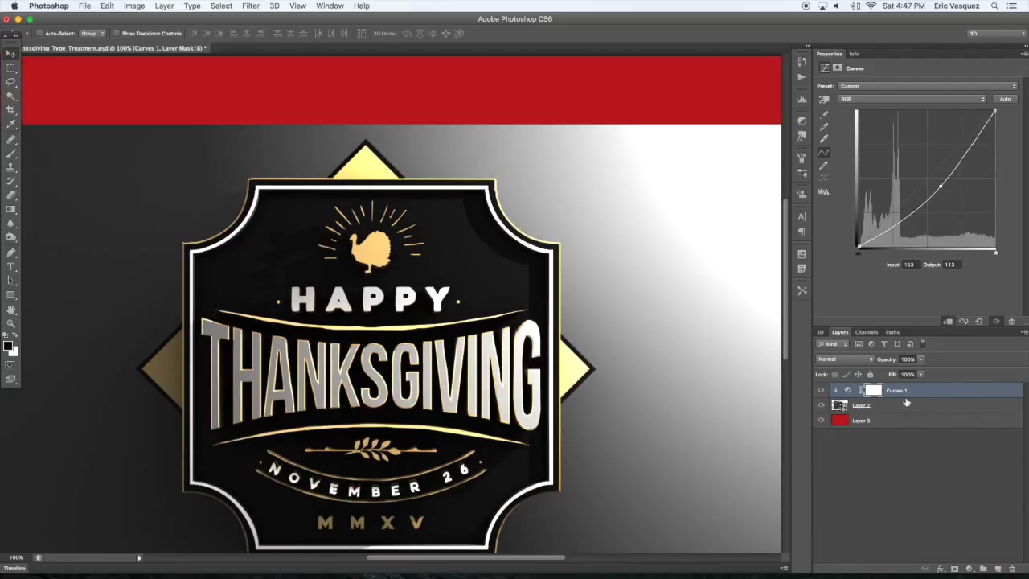
Step: Toggle the clipped Curves adjustment off and on to compare its effect on the badge
{"action": "left_click", "coordinate": [821, 391]}
{"action": "left_click", "coordinate": [822, 391]}
{"action": "left_click", "coordinate": [821, 392]}
{"action": "left_click", "coordinate": [821, 391]}
{"action": "left_click_drag", "start_coordinate": [633, 409], "coordinate": [688, 336]}
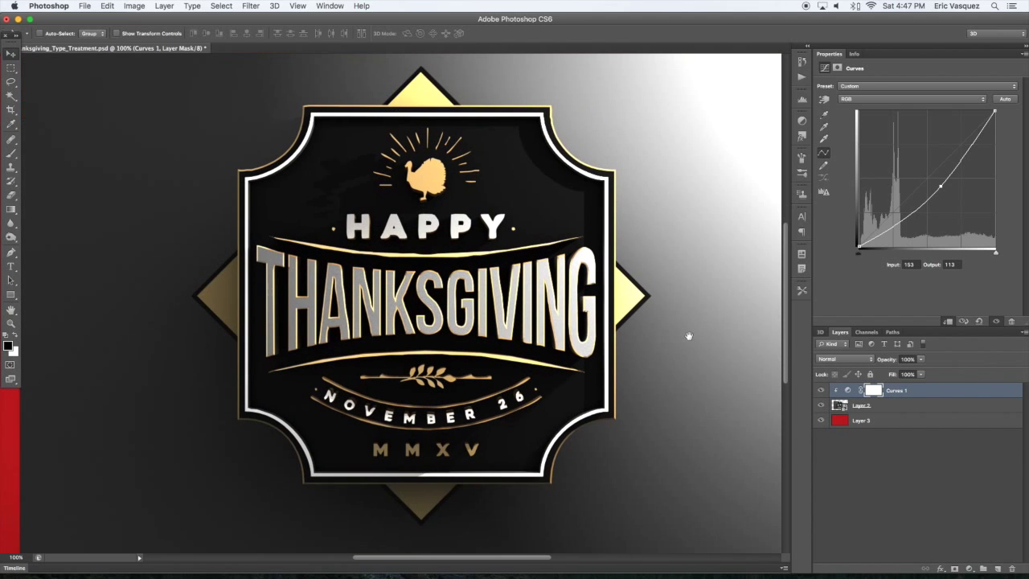
{"action": "left_click_drag", "start_coordinate": [639, 365], "coordinate": [637, 373]}
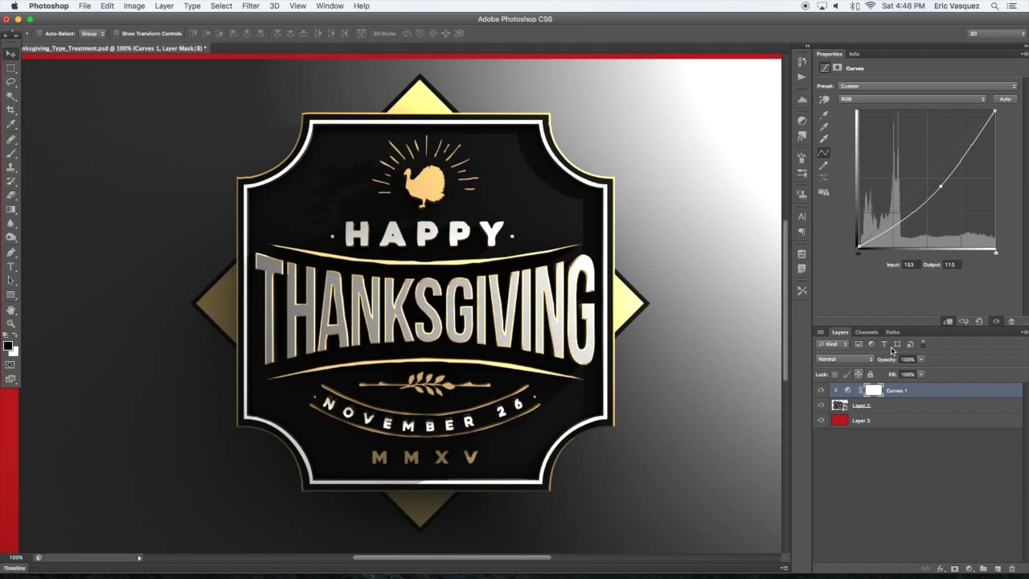
Step: Shape the curve with input/output points at 142/122, 198/195 and 32/33, and compare the badge with and without it
{"action": "left_click_drag", "start_coordinate": [941, 187], "coordinate": [935, 181]}
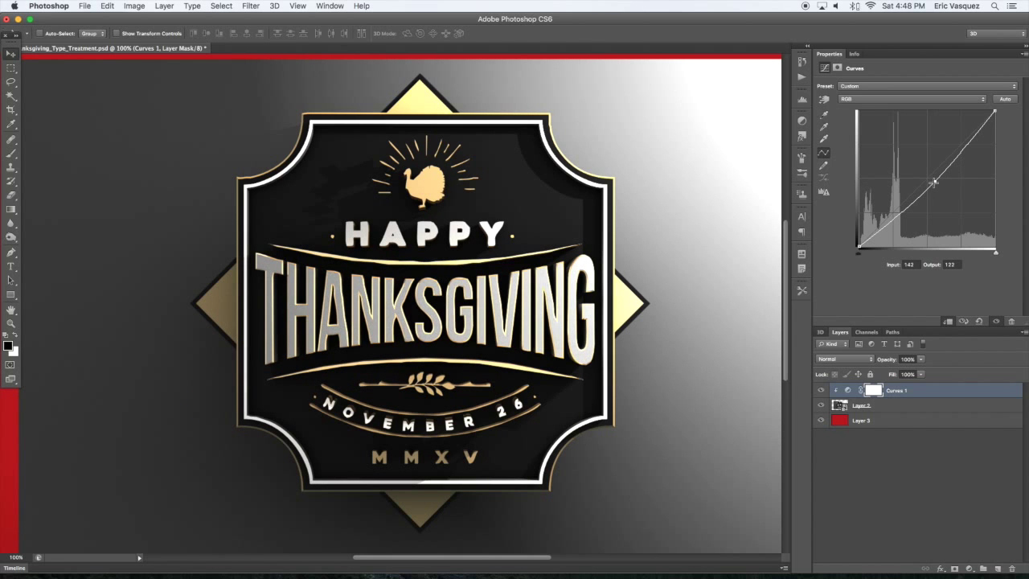
{"action": "left_click_drag", "start_coordinate": [965, 146], "coordinate": [965, 144]}
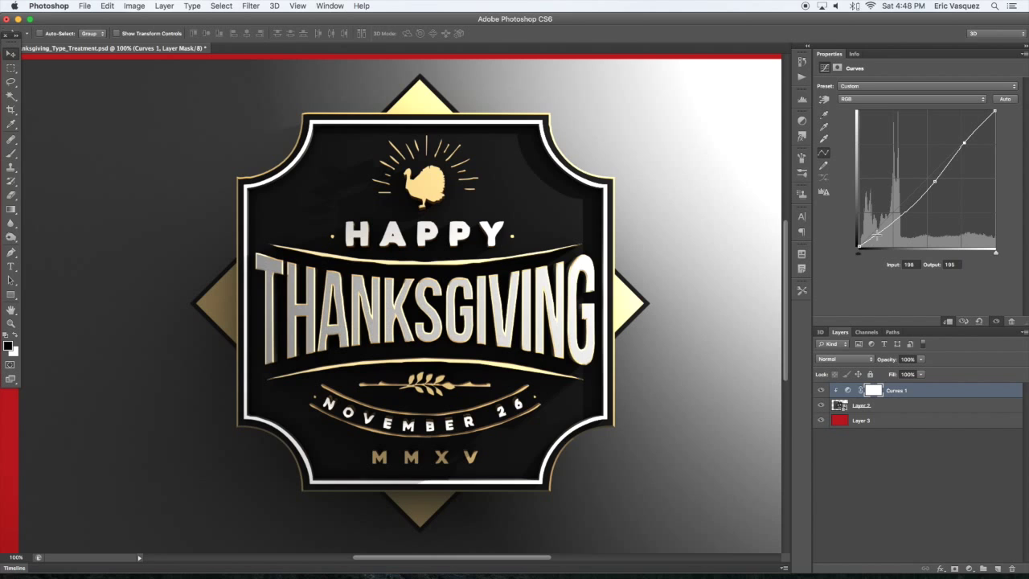
{"action": "left_click", "coordinate": [877, 230]}
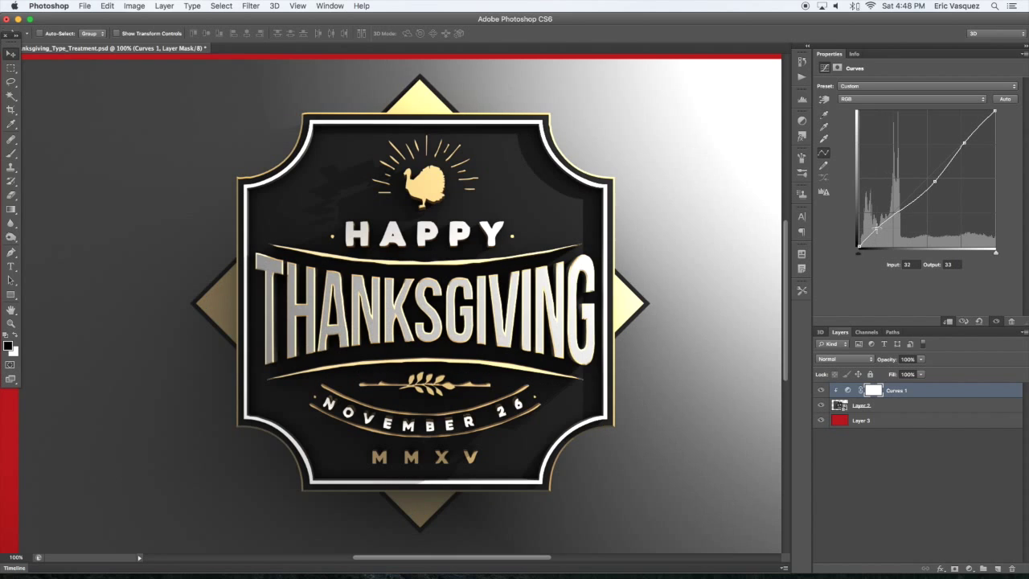
{"action": "left_click", "coordinate": [821, 390]}
{"action": "left_click", "coordinate": [821, 390]}
{"action": "left_click", "coordinate": [821, 391]}
{"action": "left_click", "coordinate": [820, 391]}
Step: Hide the red layer and clip a Hue/Saturation adjustment to the badge smart object with hue -6 and saturation +34
{"action": "left_click", "coordinate": [891, 408]}
{"action": "left_click", "coordinate": [969, 568]}
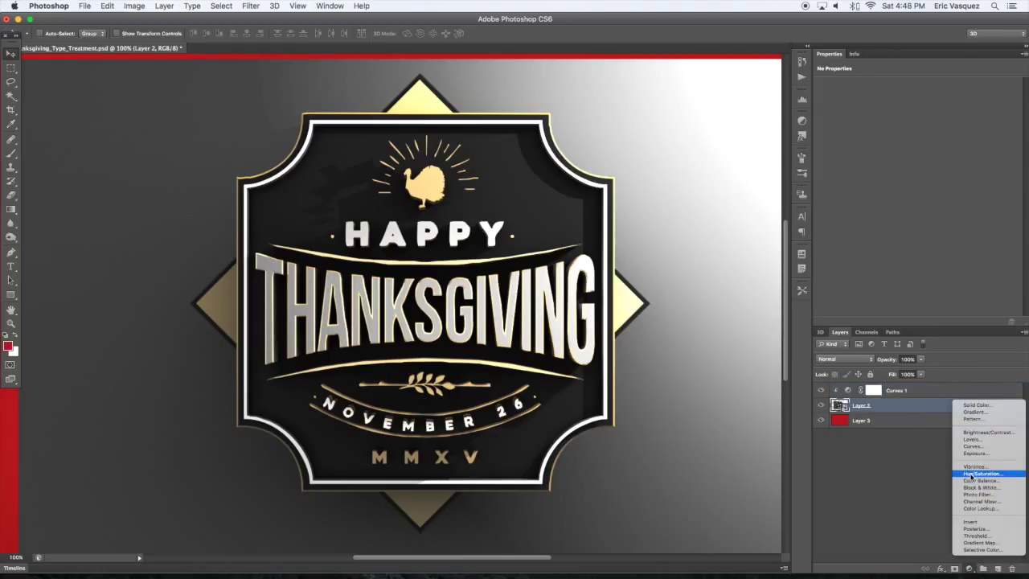
{"action": "left_click", "coordinate": [896, 406]}
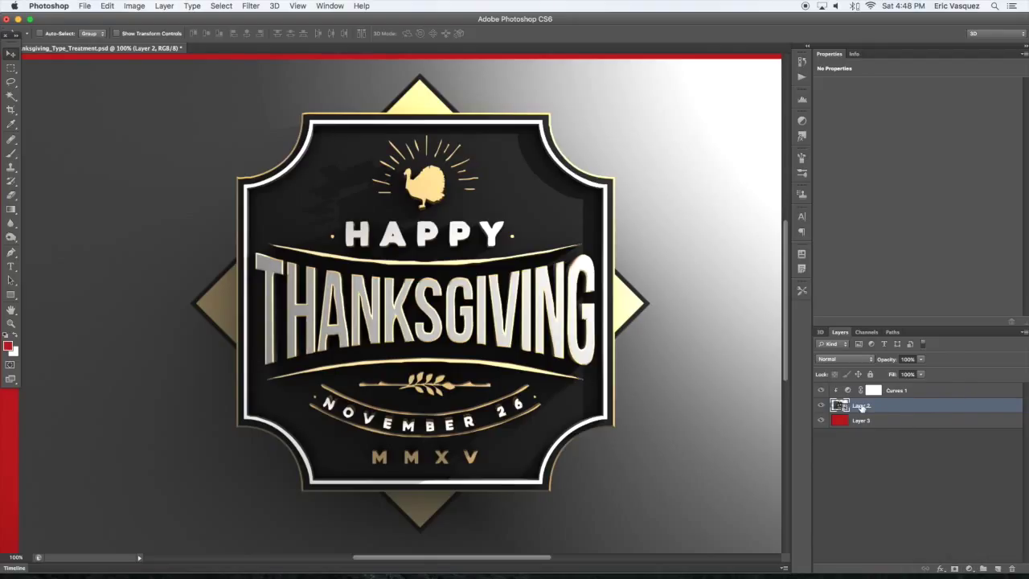
{"action": "left_click", "coordinate": [821, 420]}
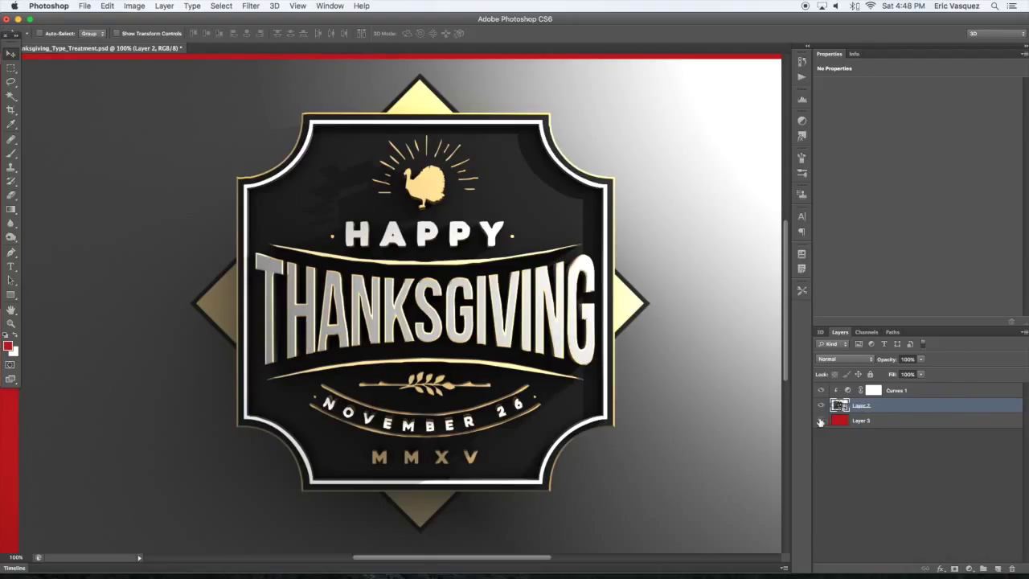
{"action": "left_click", "coordinate": [969, 568]}
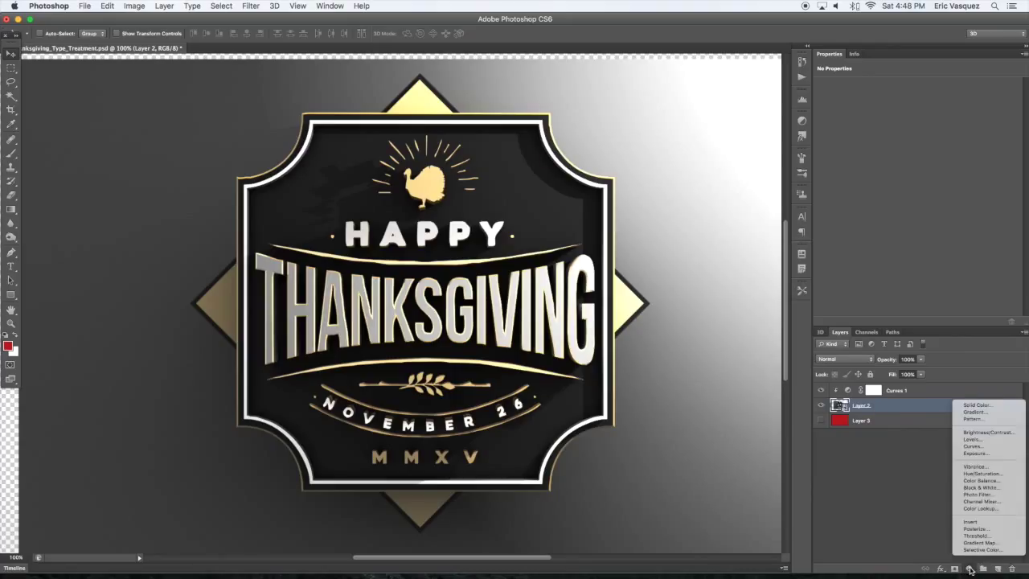
{"action": "left_click", "coordinate": [978, 474]}
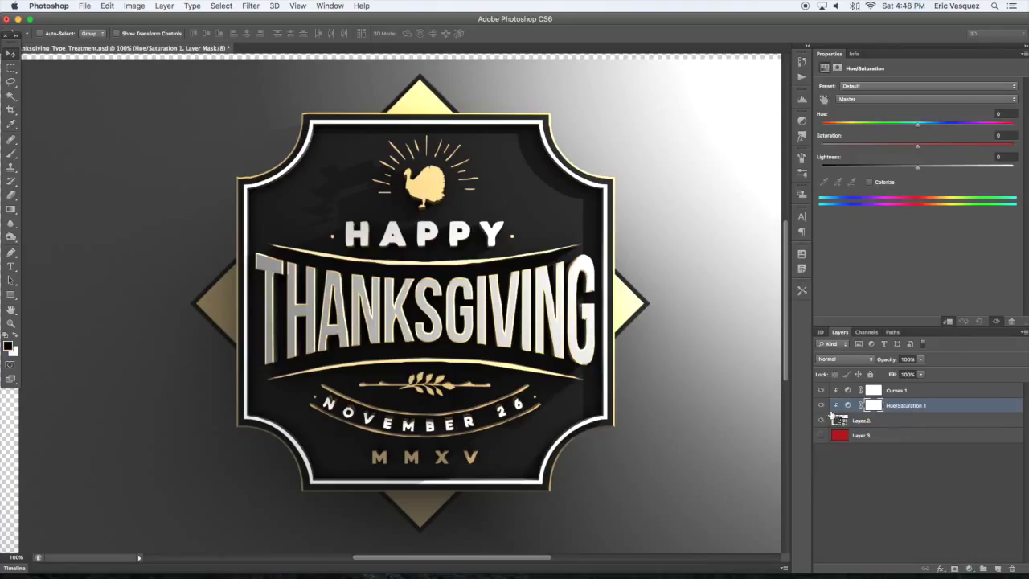
{"action": "left_click", "coordinate": [836, 411], "text": "alt"}
{"action": "left_click_drag", "start_coordinate": [915, 127], "coordinate": [948, 148]}
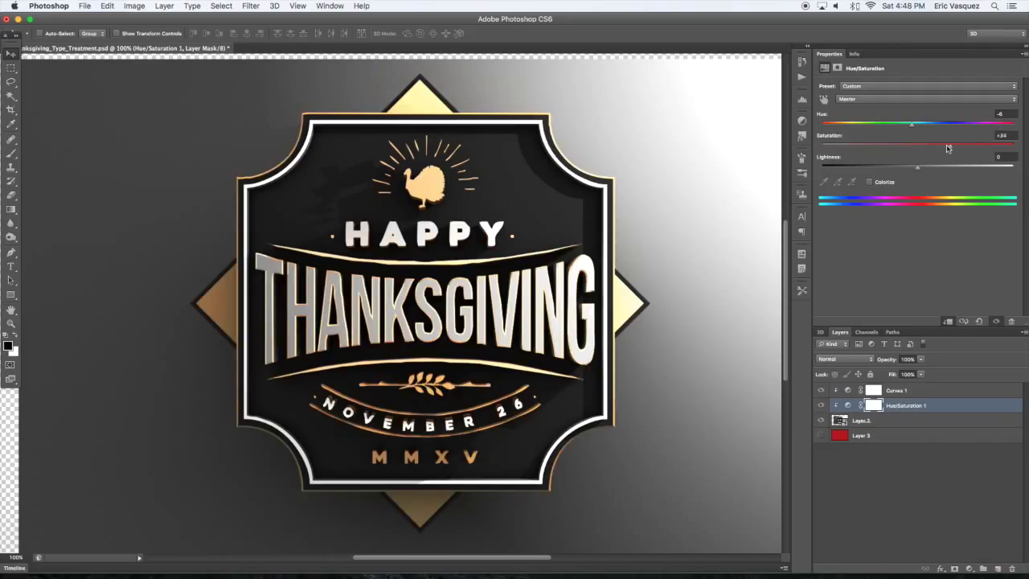
Step: Toggle the Hue/Saturation adjustment off and on repeatedly to compare the badge's gold colouring
{"action": "left_click", "coordinate": [821, 405]}
{"action": "left_click", "coordinate": [821, 405]}
{"action": "left_click", "coordinate": [821, 405]}
{"action": "left_click", "coordinate": [820, 405]}
{"action": "left_click", "coordinate": [821, 406]}
{"action": "left_click", "coordinate": [821, 405]}
{"action": "left_click", "coordinate": [821, 405]}
{"action": "left_click", "coordinate": [821, 405]}
{"action": "left_click", "coordinate": [821, 405]}
{"action": "left_click", "coordinate": [821, 405]}
{"action": "left_click", "coordinate": [821, 405]}
{"action": "left_click", "coordinate": [821, 405]}
Step: Rename the badge smart object layer as 3D LOGO and delete the red backdrop layer
{"action": "left_click", "coordinate": [898, 424]}
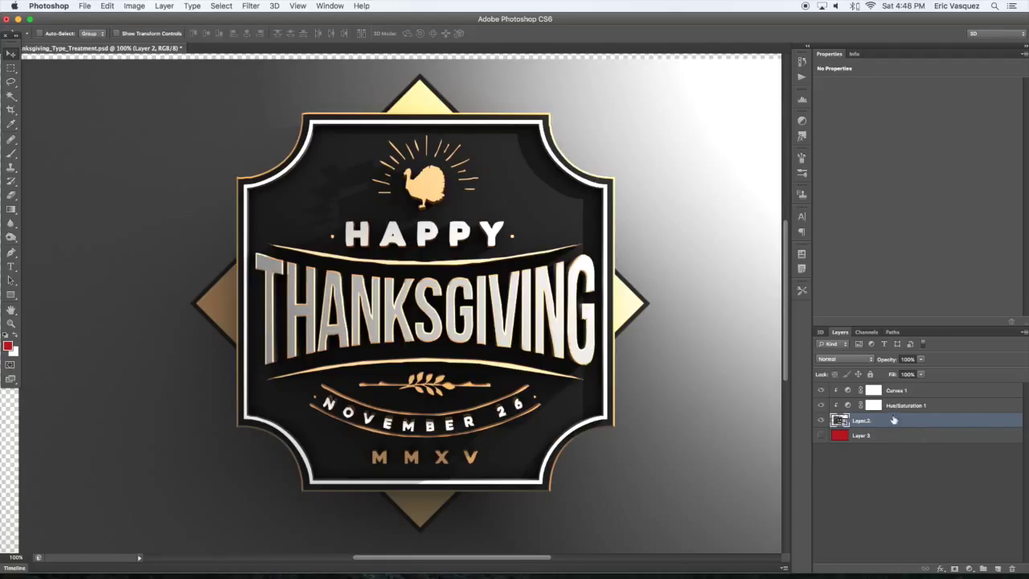
{"action": "double_click", "coordinate": [864, 422]}
{"action": "type", "text": "3D LOGO"}
{"action": "key", "text": "Return"}
{"action": "left_click", "coordinate": [867, 435]}
{"action": "key", "text": "Delete"}
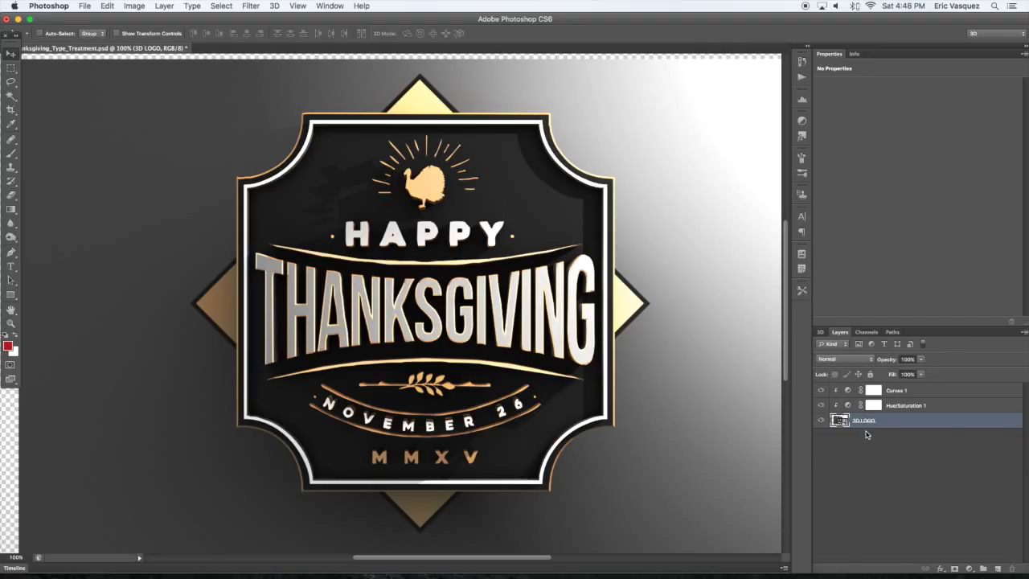
Step: Crop the canvas to the rendered rectangle around the badge with a marquee selection, and deselect
{"action": "key", "text": "super+0"}
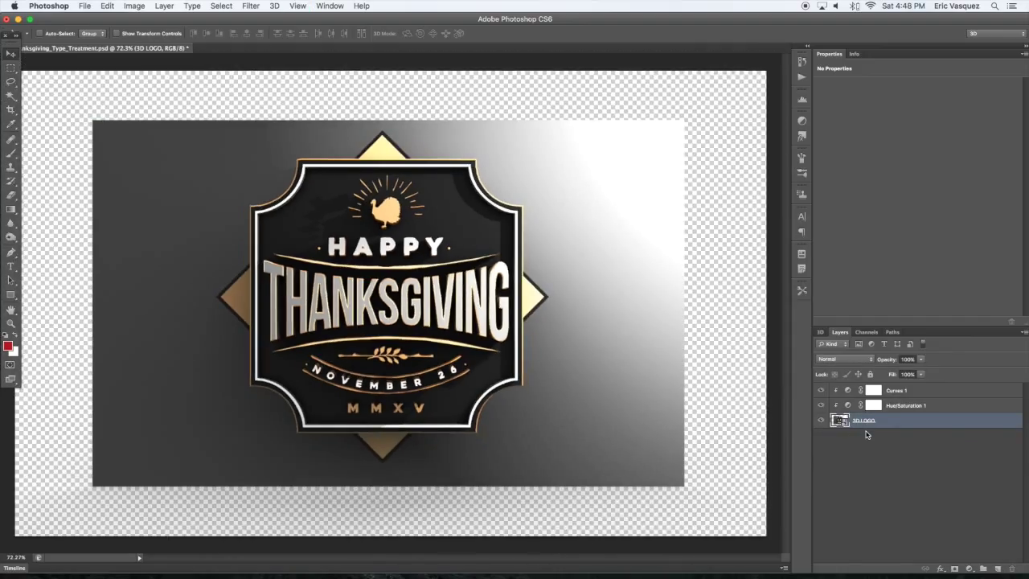
{"action": "key", "text": "m"}
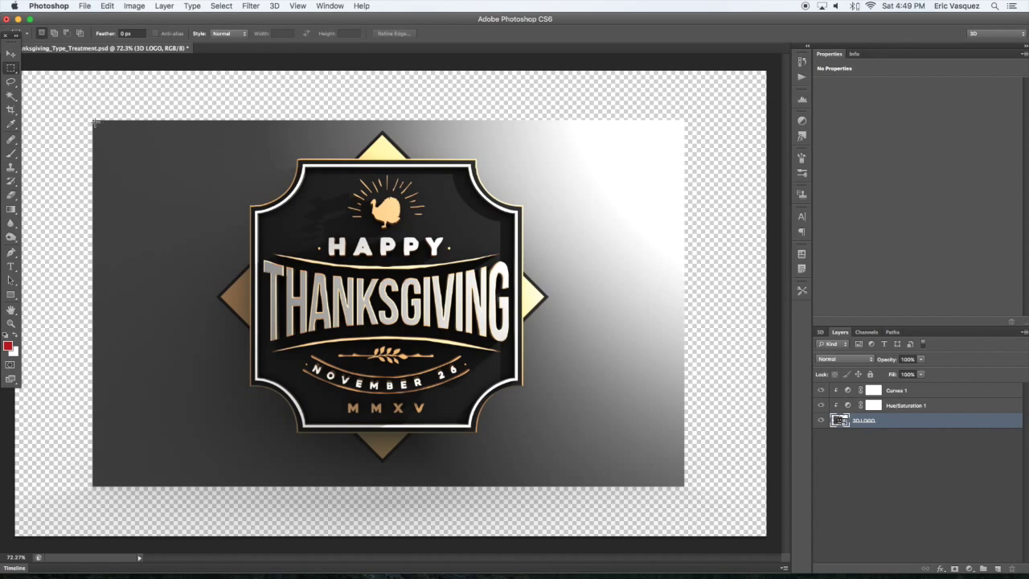
{"action": "left_click_drag", "start_coordinate": [94, 121], "coordinate": [683, 486]}
{"action": "left_click", "coordinate": [133, 6]}
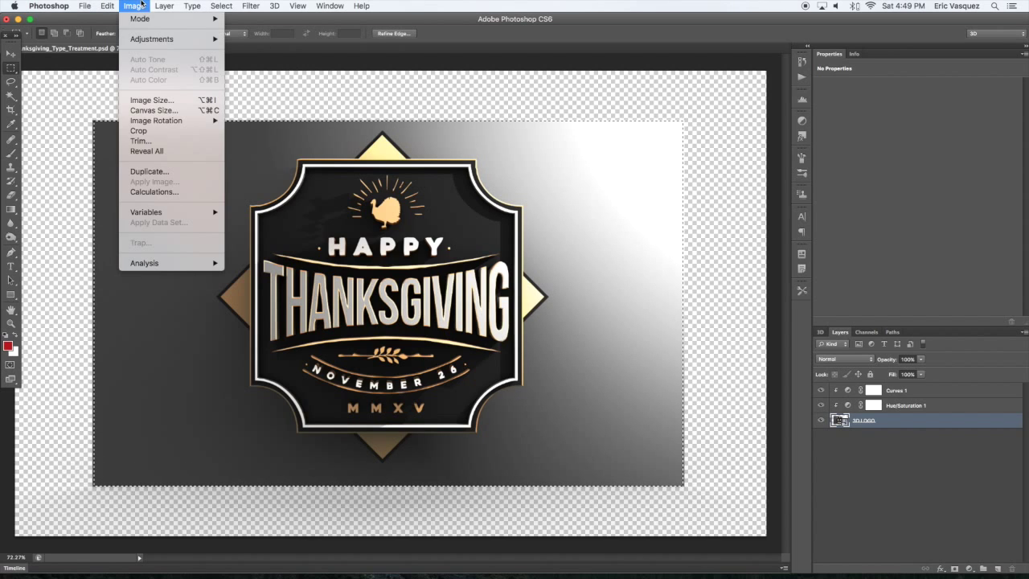
{"action": "left_click", "coordinate": [152, 132]}
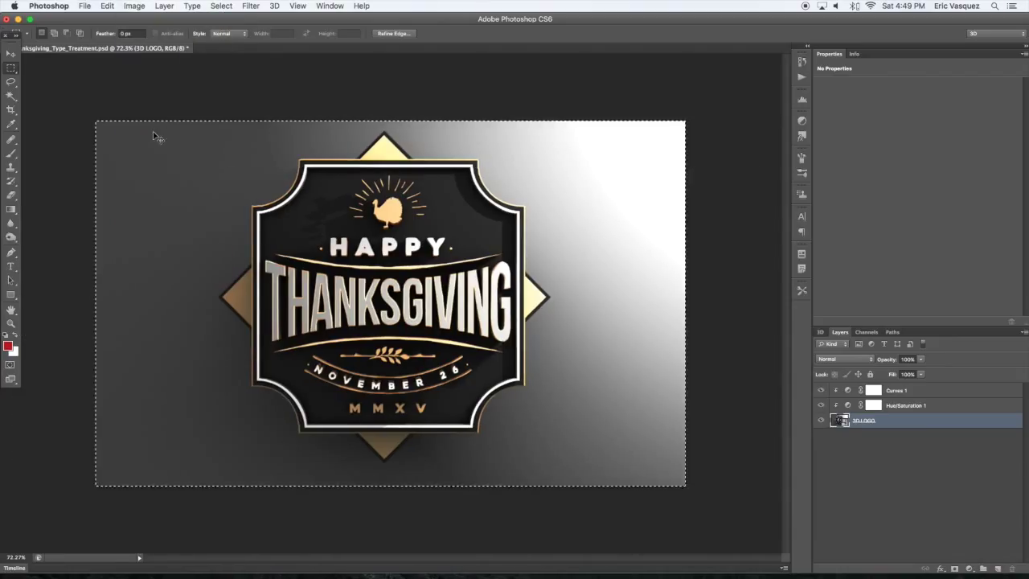
{"action": "key", "text": "super+d"}
{"action": "key", "text": "v"}
Step: Select the whole grey gradient background around the badge on the 3D LOGO layer with the Magic Wand
{"action": "left_click", "coordinate": [899, 390]}
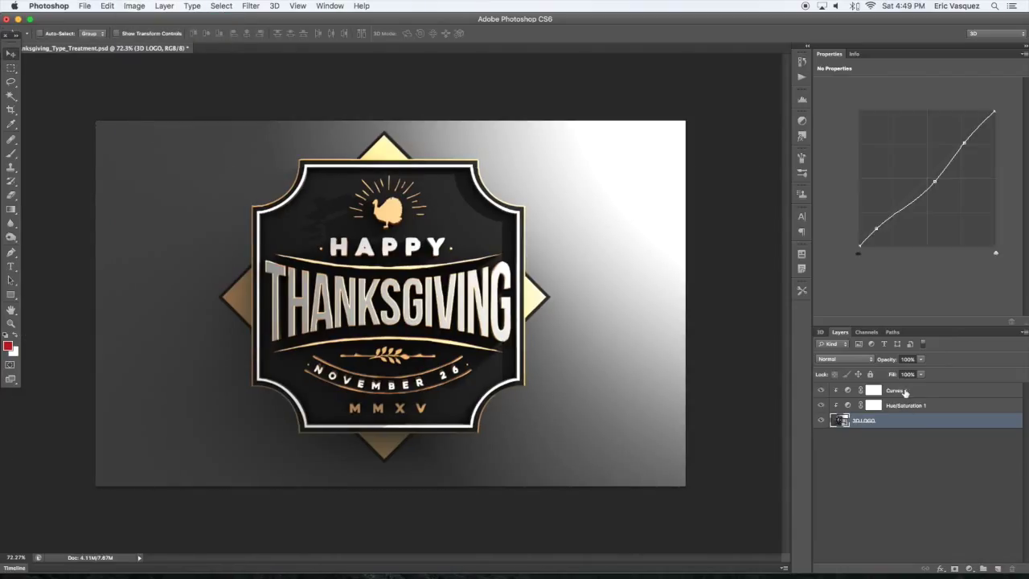
{"action": "left_click", "coordinate": [922, 422]}
{"action": "key", "text": "w"}
{"action": "left_click", "coordinate": [561, 205]}
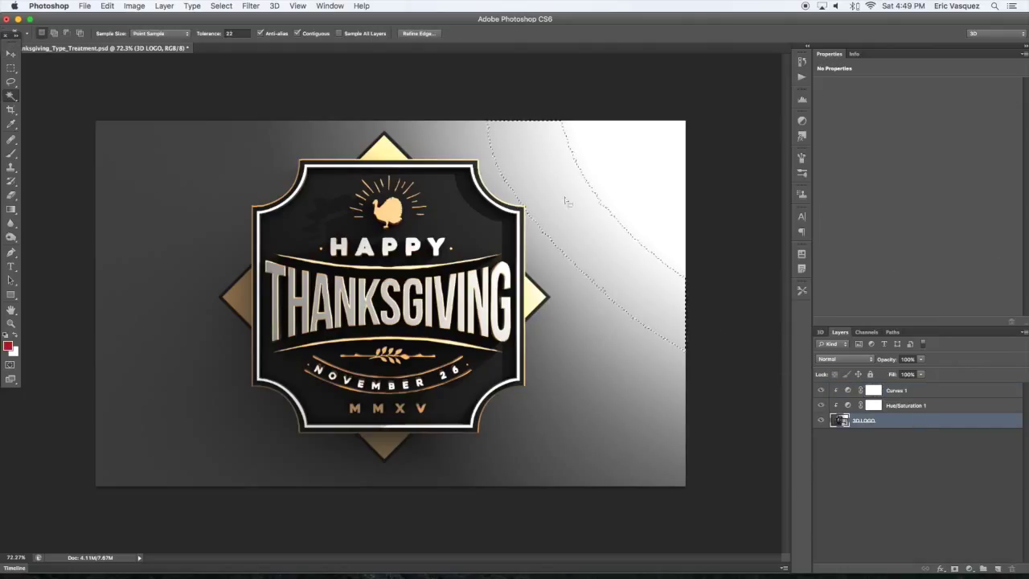
{"action": "left_click", "coordinate": [508, 180], "text": "shift"}
{"action": "left_click", "coordinate": [499, 145], "text": "shift"}
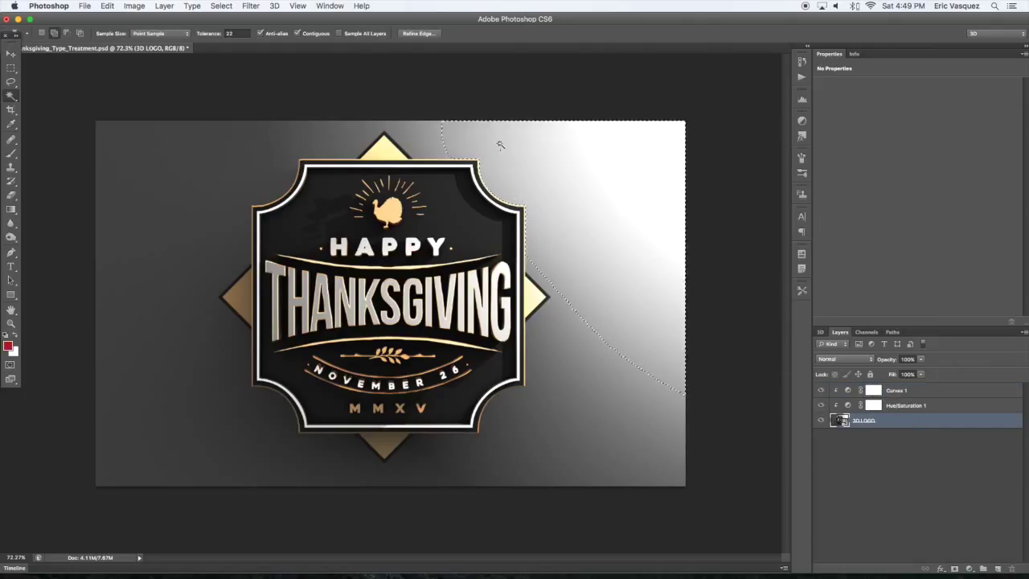
{"action": "left_click", "coordinate": [427, 143], "text": "shift"}
{"action": "left_click", "coordinate": [354, 132], "text": "shift"}
{"action": "left_click", "coordinate": [257, 173], "text": "shift"}
{"action": "left_click", "coordinate": [219, 361], "text": "shift"}
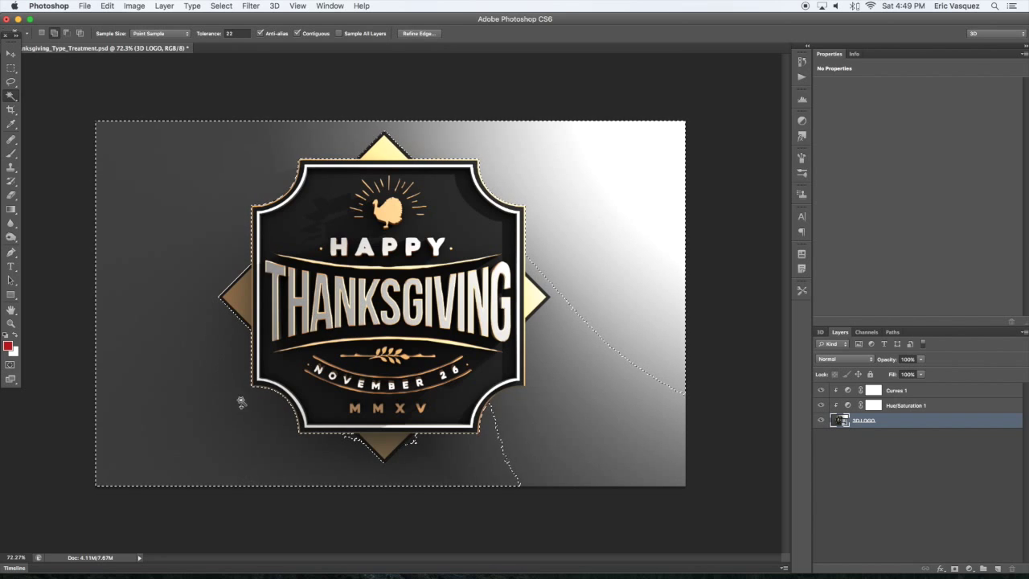
{"action": "left_click", "coordinate": [360, 454], "text": "shift"}
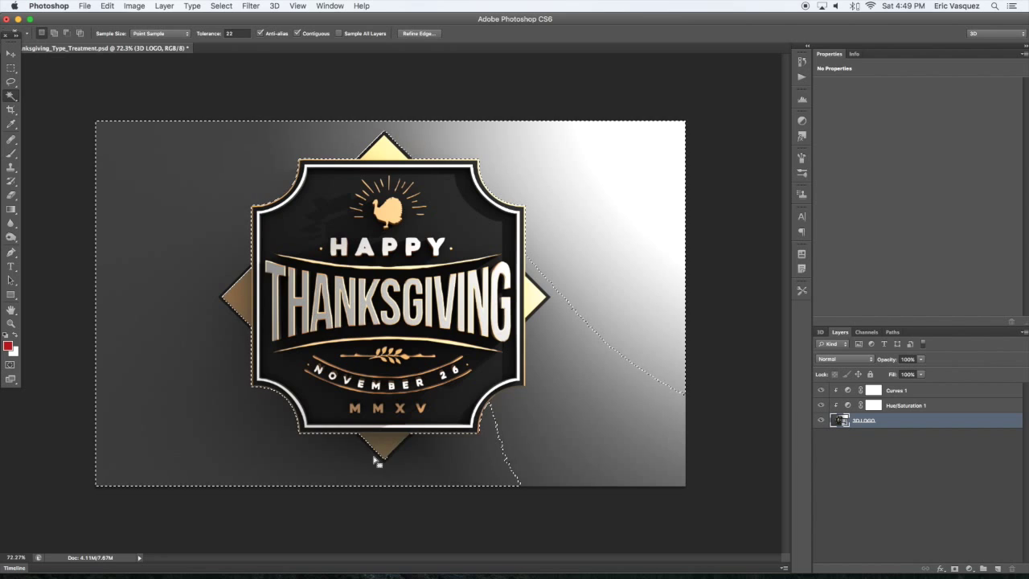
{"action": "left_click", "coordinate": [506, 438], "text": "shift"}
{"action": "left_click", "coordinate": [588, 329], "text": "shift"}
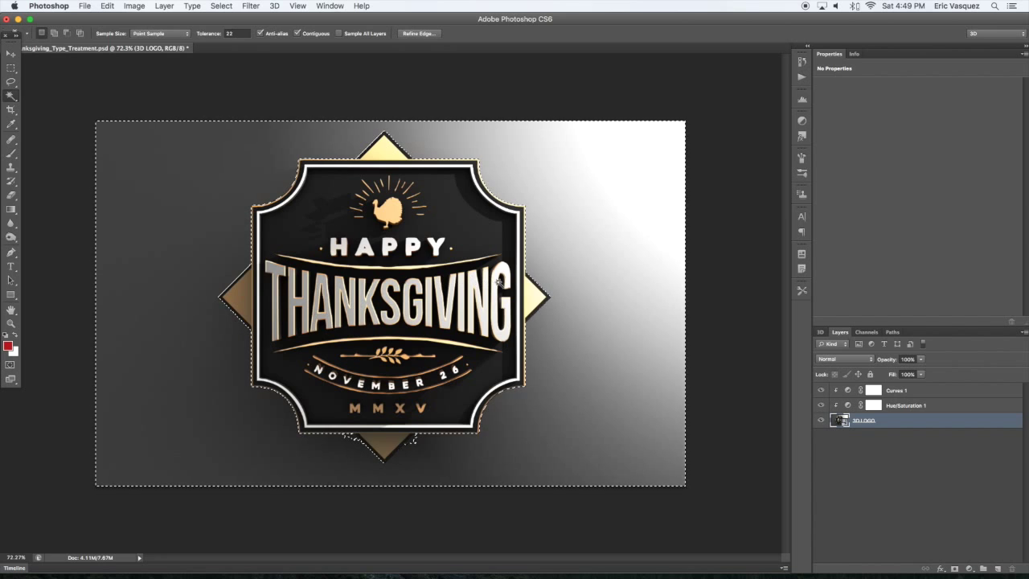
Step: Clean up the selection edges along both sides of the badge's lower diamond tip with the Lasso tool
{"action": "key", "text": "super+equal"}
{"action": "key", "text": "super+equal"}
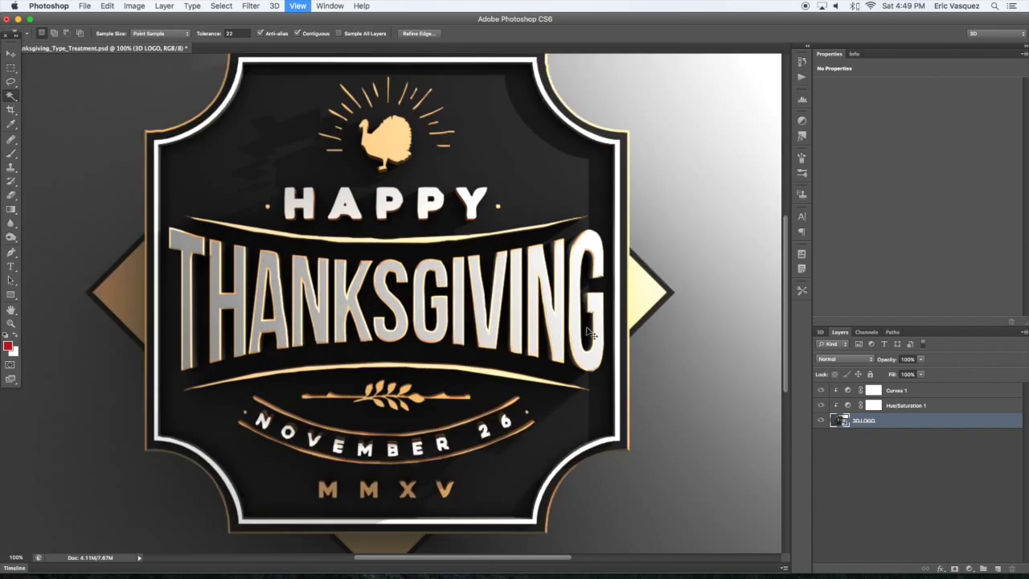
{"action": "scroll", "coordinate": [543, 343], "scroll_direction": "down", "scroll_amount": 5}
{"action": "scroll", "coordinate": [581, 275], "scroll_direction": "down", "scroll_amount": 2}
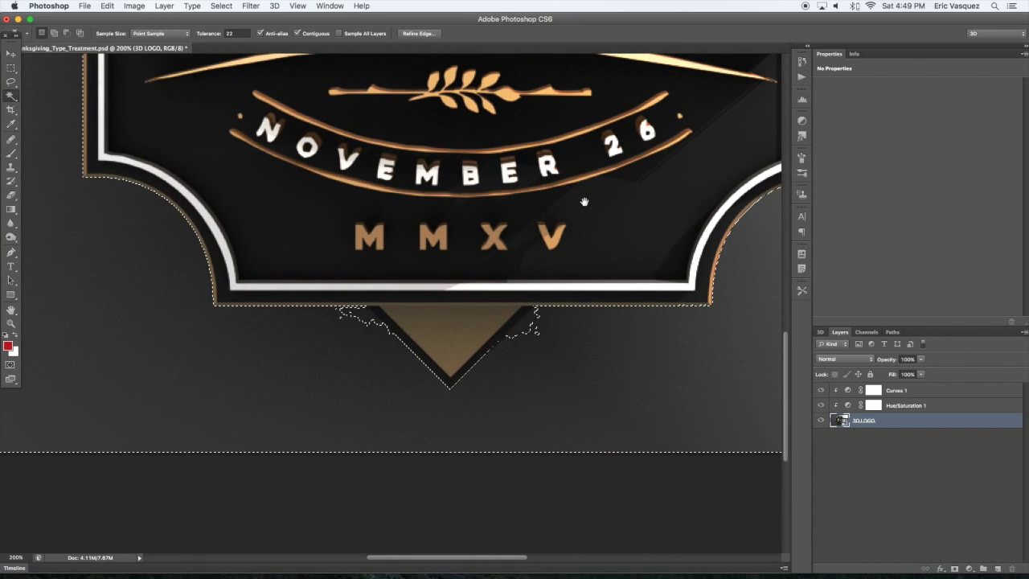
{"action": "key", "text": "l"}
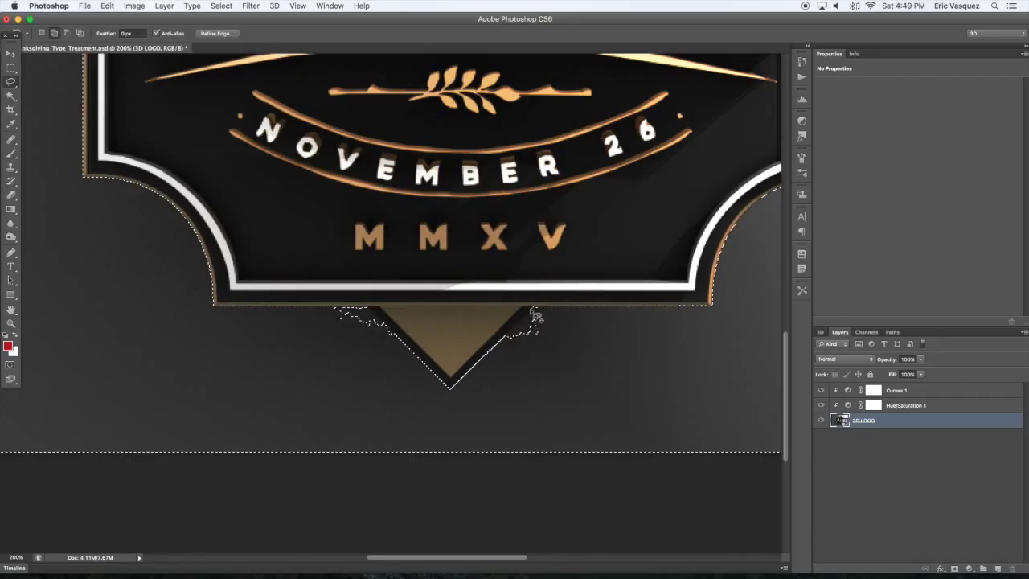
{"action": "mouse_move", "coordinate": [527, 323]}
{"action": "left_mouse_down"}
{"action": "mouse_move", "coordinate": [505, 344]}
{"action": "mouse_move", "coordinate": [540, 357]}
{"action": "mouse_move", "coordinate": [552, 315]}
{"action": "mouse_move", "coordinate": [544, 312]}
{"action": "left_mouse_up"}
{"action": "left_click_drag", "start_coordinate": [342, 314], "coordinate": [368, 314]}
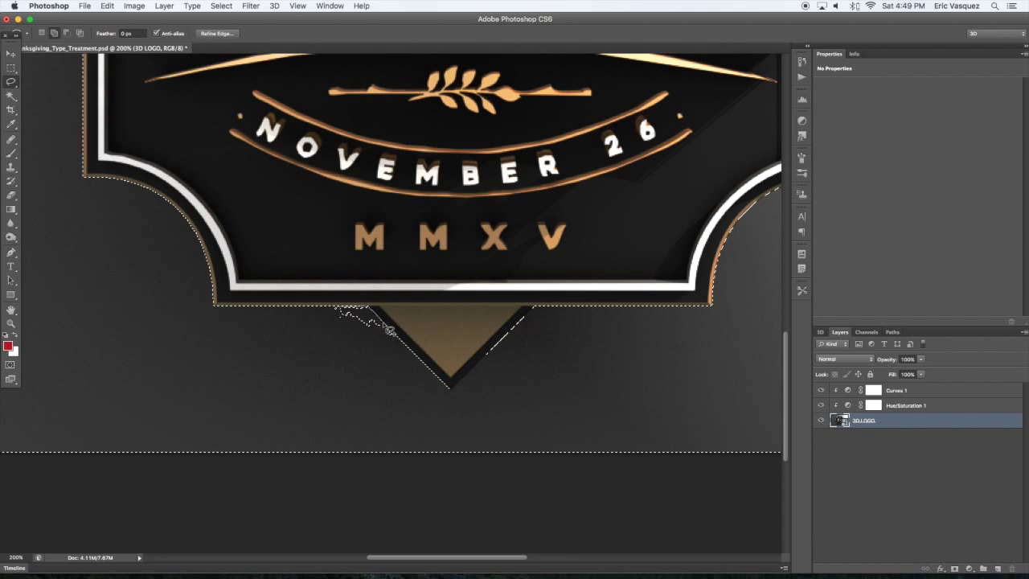
{"action": "mouse_move", "coordinate": [402, 345]}
{"action": "left_mouse_down"}
{"action": "mouse_move", "coordinate": [380, 360]}
{"action": "mouse_move", "coordinate": [338, 328]}
{"action": "mouse_move", "coordinate": [332, 309]}
{"action": "left_mouse_up"}
{"action": "key", "text": "super+minus"}
{"action": "key", "text": "super+0"}
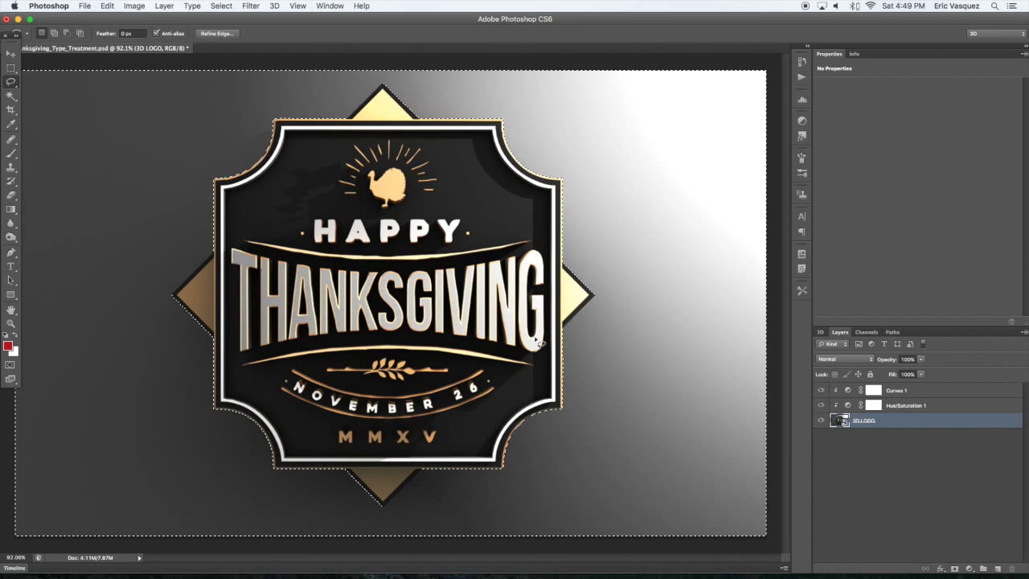
Step: Try a layer mask on the 3D LOGO layer from the background selection, and undo it
{"action": "key", "text": "v"}
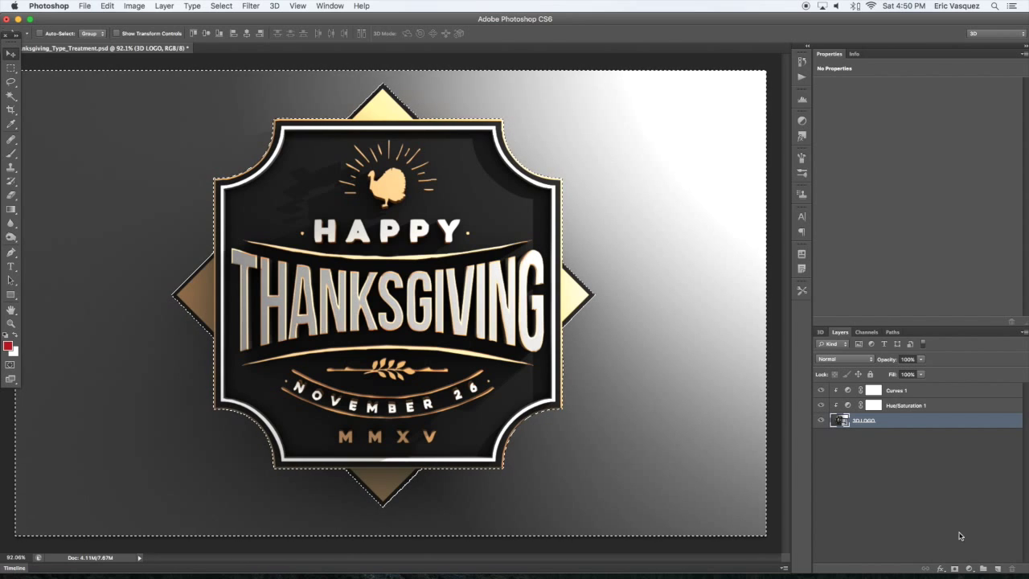
{"action": "left_click", "coordinate": [956, 568]}
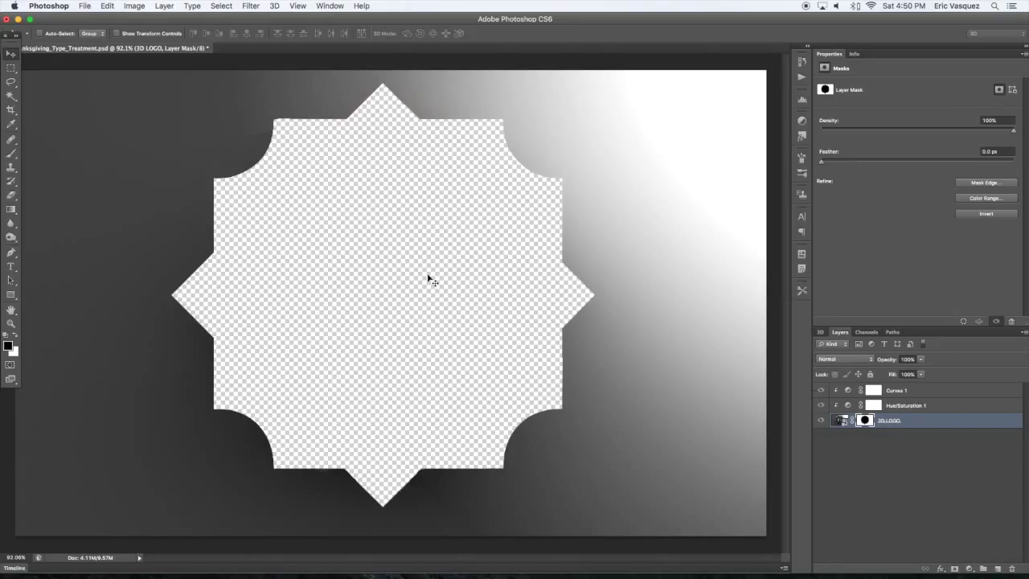
{"action": "key", "text": "ctrl+z"}
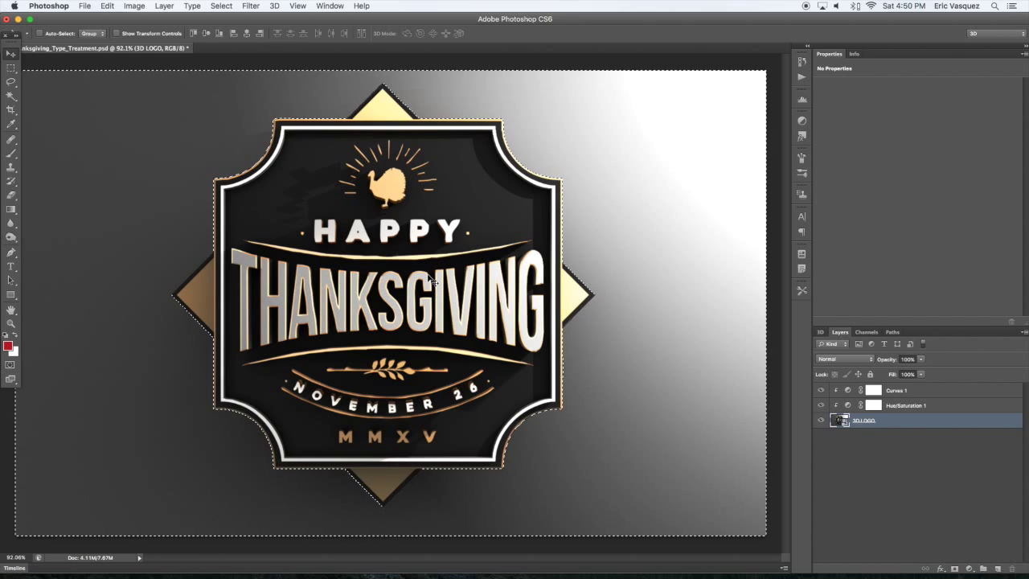
Step: Invert the background selection and add a layer mask to the 3D LOGO layer so that only the badge remains
{"action": "key", "text": "shift+super+i"}
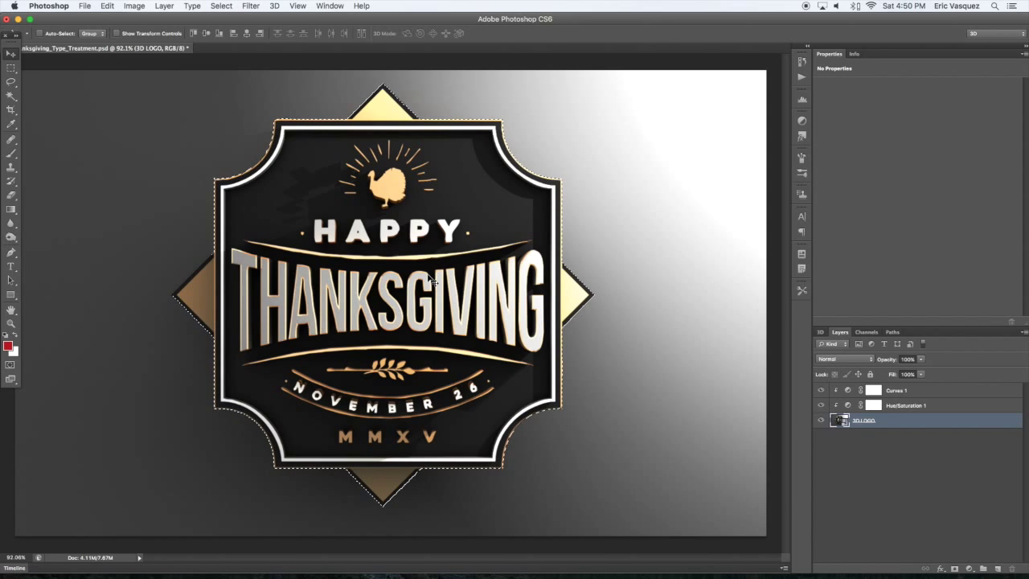
{"action": "left_click", "coordinate": [133, 5]}
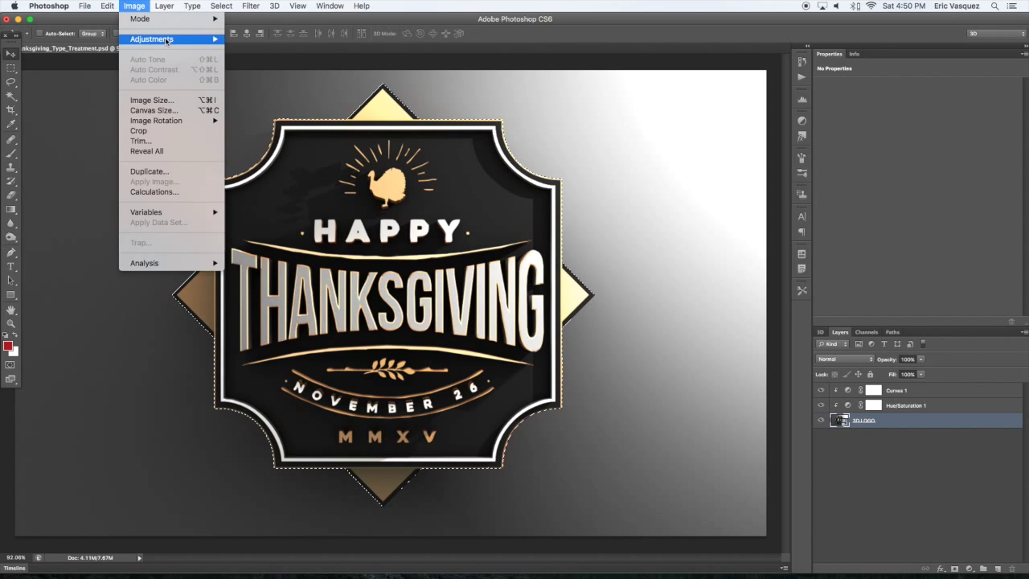
{"action": "mouse_move", "coordinate": [167, 40]}
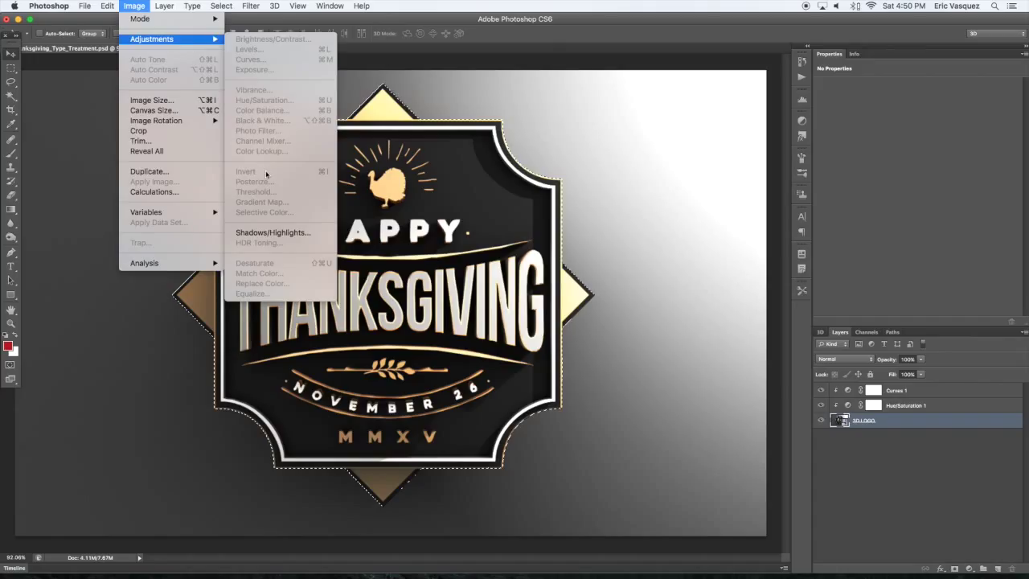
{"action": "left_click", "coordinate": [138, 4]}
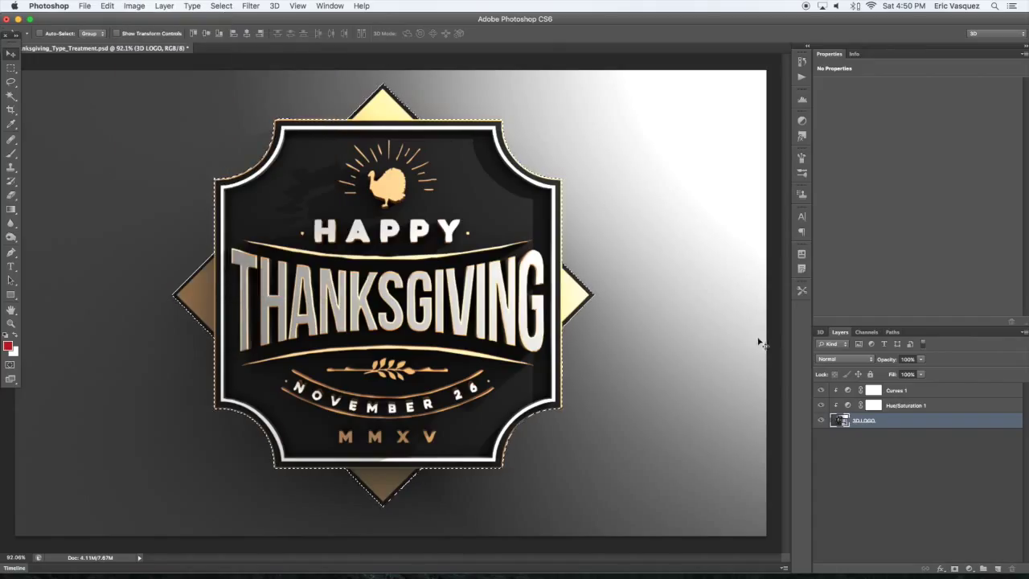
{"action": "left_click", "coordinate": [955, 569]}
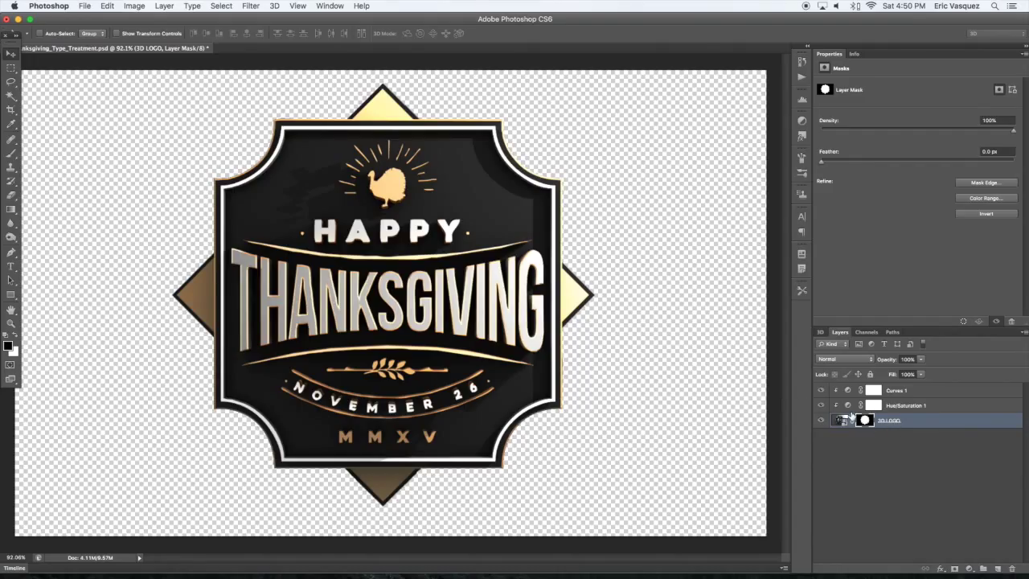
Step: Create a new layer, fill it with dark red, and place it beneath the 3D LOGO layer as the backdrop
{"action": "left_click", "coordinate": [926, 394]}
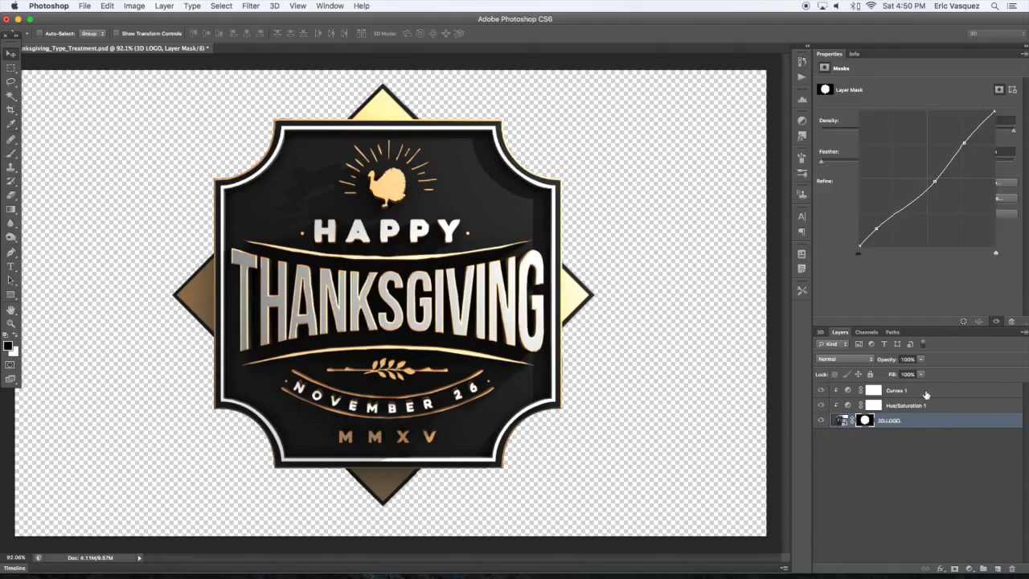
{"action": "key", "text": "super+shift+alt+n"}
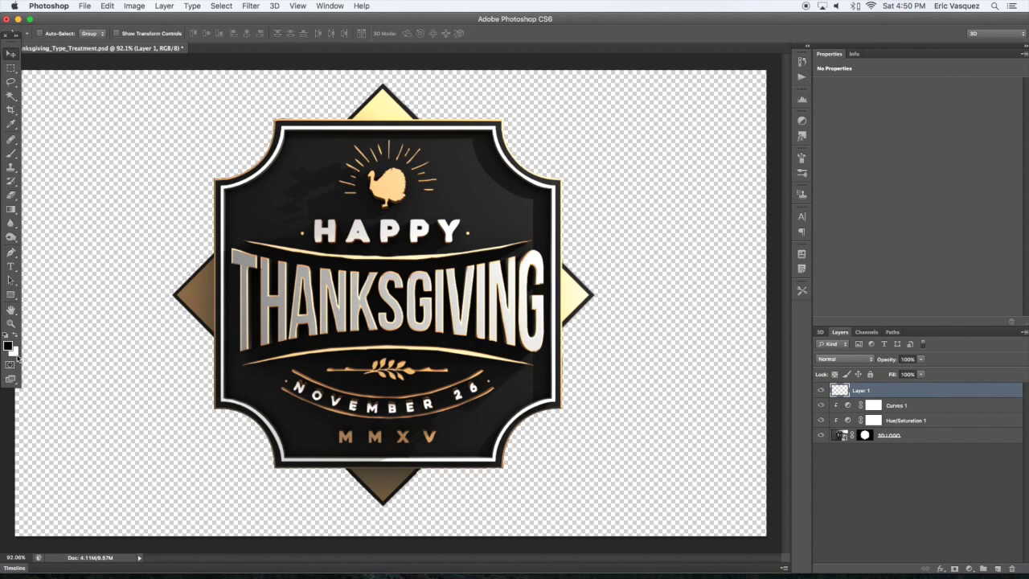
{"action": "left_click", "coordinate": [9, 345]}
{"action": "mouse_move", "coordinate": [738, 285]}
{"action": "left_mouse_down"}
{"action": "mouse_move", "coordinate": [820, 274]}
{"action": "mouse_move", "coordinate": [846, 284]}
{"action": "left_mouse_up"}
{"action": "left_click", "coordinate": [933, 200]}
{"action": "key", "text": "alt+BackSpace"}
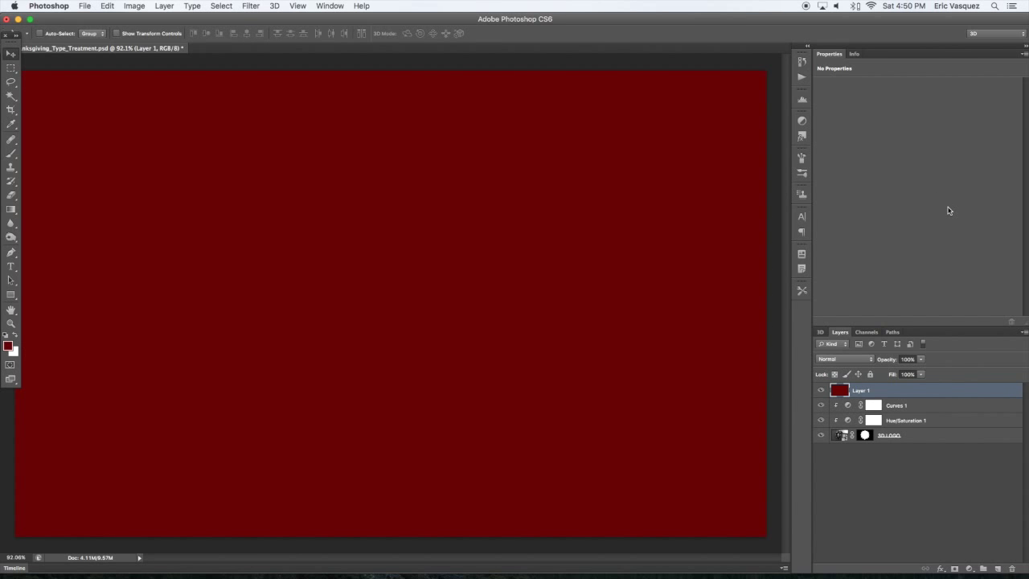
{"action": "key", "text": "super+bracketleft"}
{"action": "left_click_drag", "start_coordinate": [963, 410], "coordinate": [881, 437]}
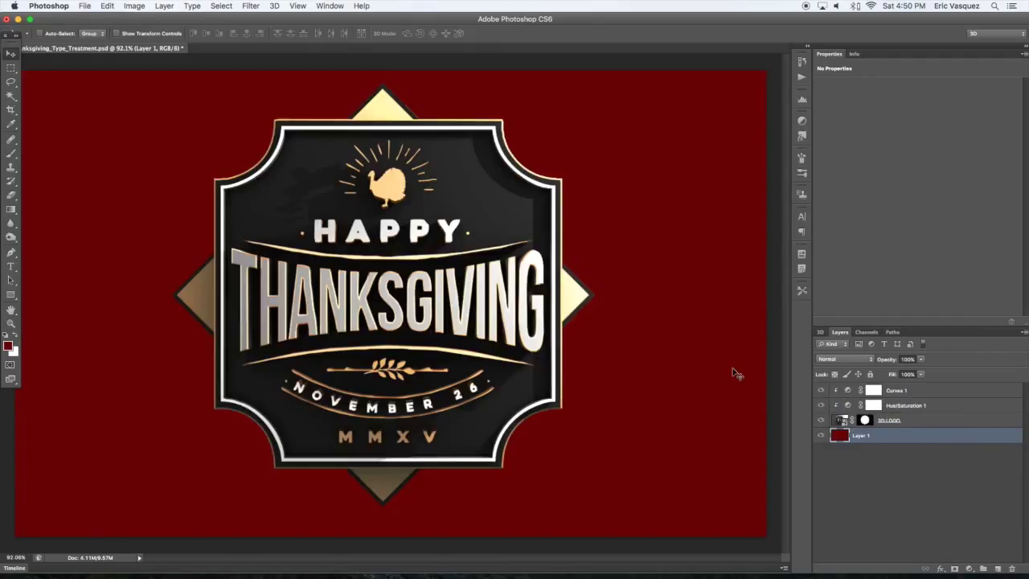
Step: Duplicate the masked 3D LOGO layer
{"action": "key", "text": "super+minus"}
{"action": "left_click", "coordinate": [928, 420]}
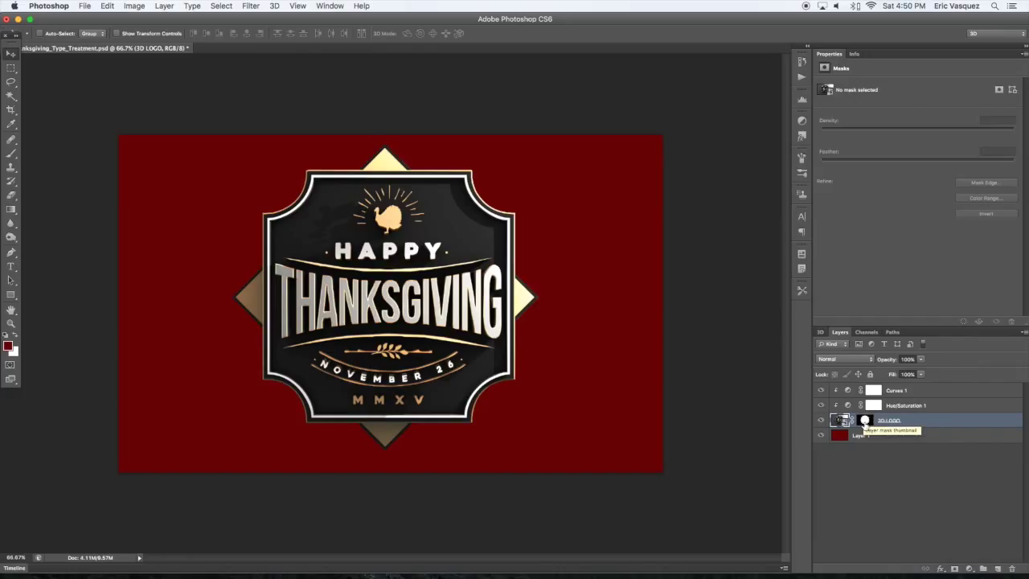
{"action": "key", "text": "super+0"}
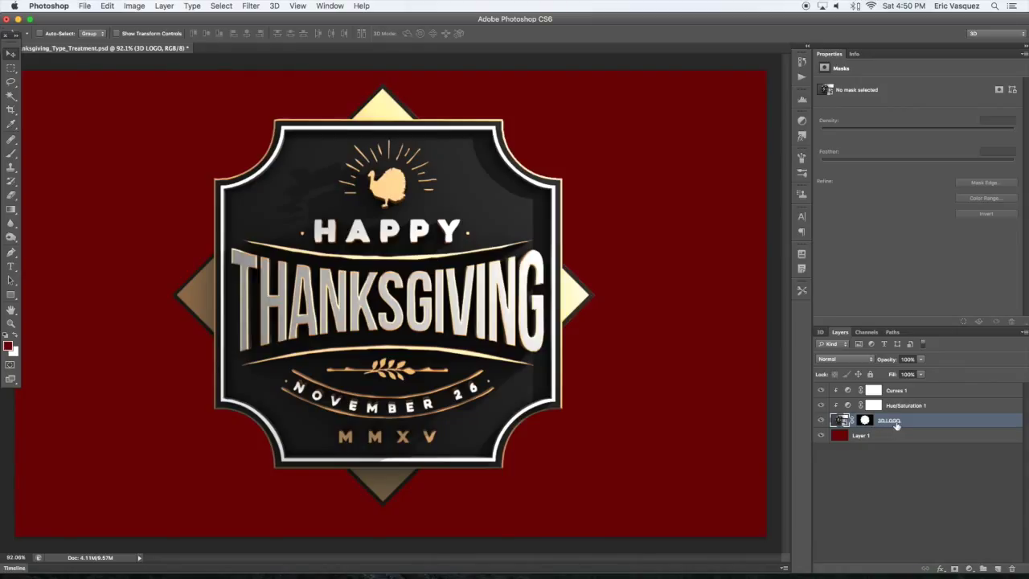
{"action": "key", "text": "super+j"}
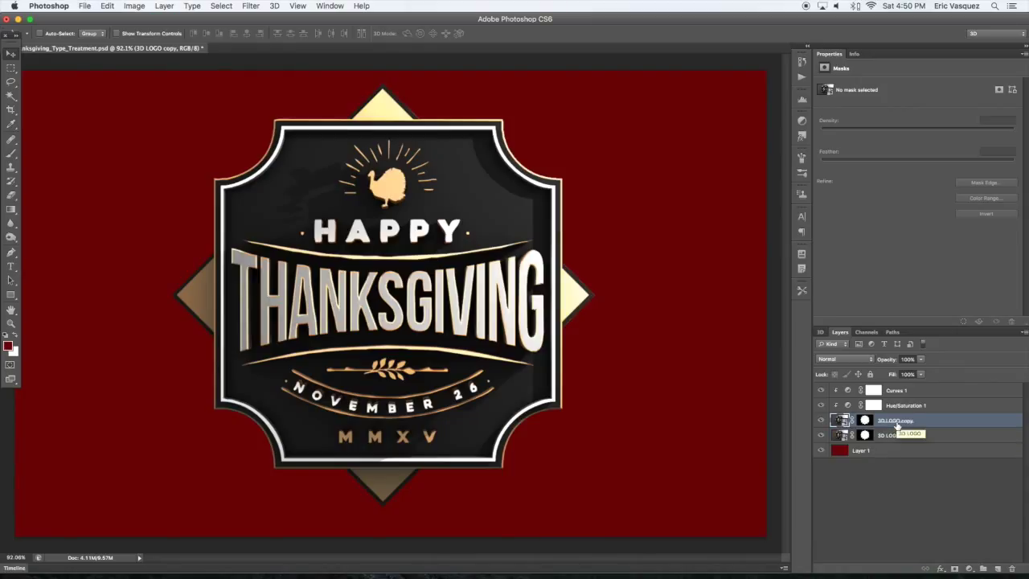
Step: Load the original 3D LOGO layer's mask as a selection, reset the colours with white in front, and rasterize the layer through the Paint Bucket tool
{"action": "left_click", "coordinate": [891, 435]}
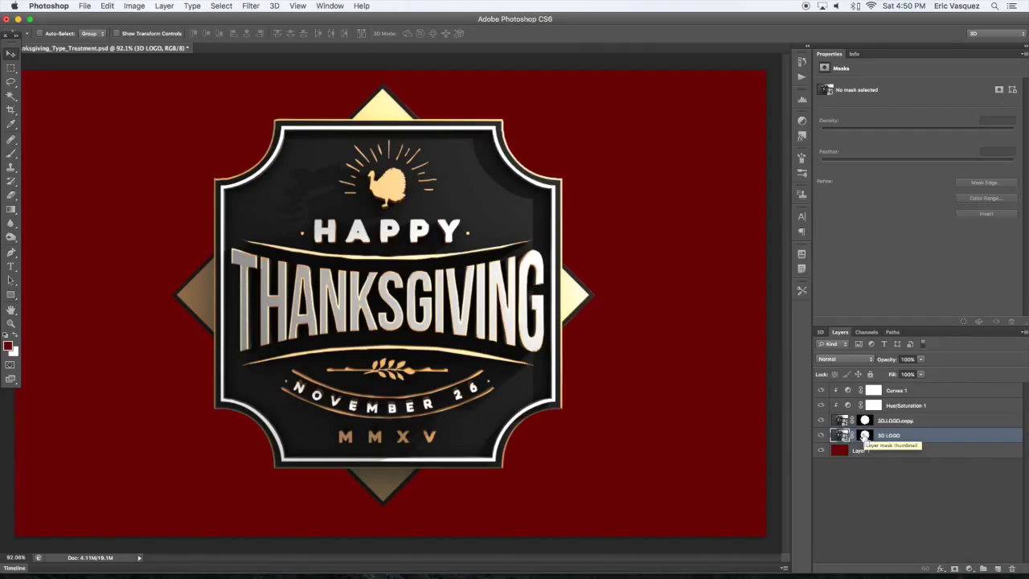
{"action": "left_click", "coordinate": [864, 435], "text": "super"}
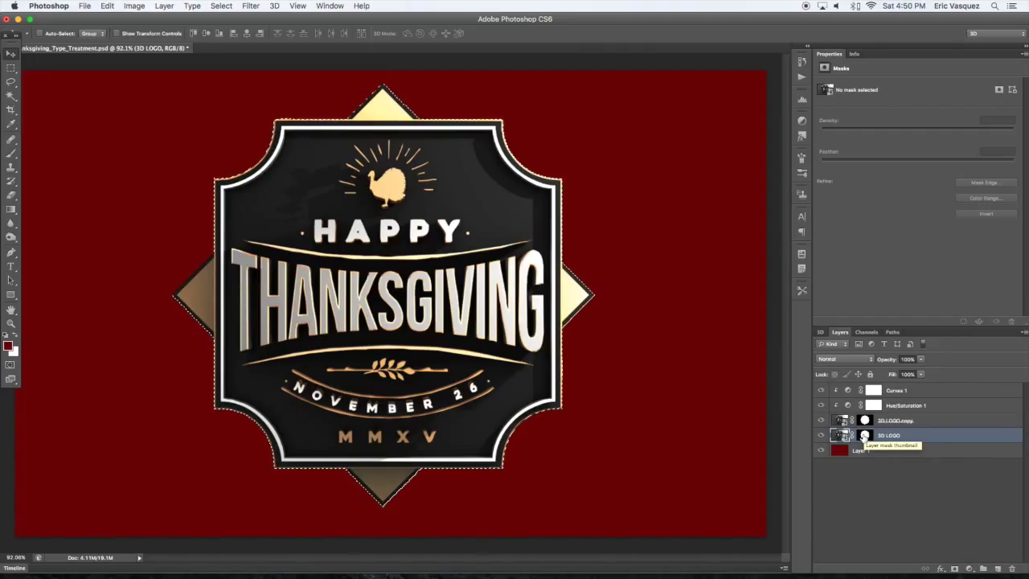
{"action": "key", "text": "d"}
{"action": "key", "text": "x"}
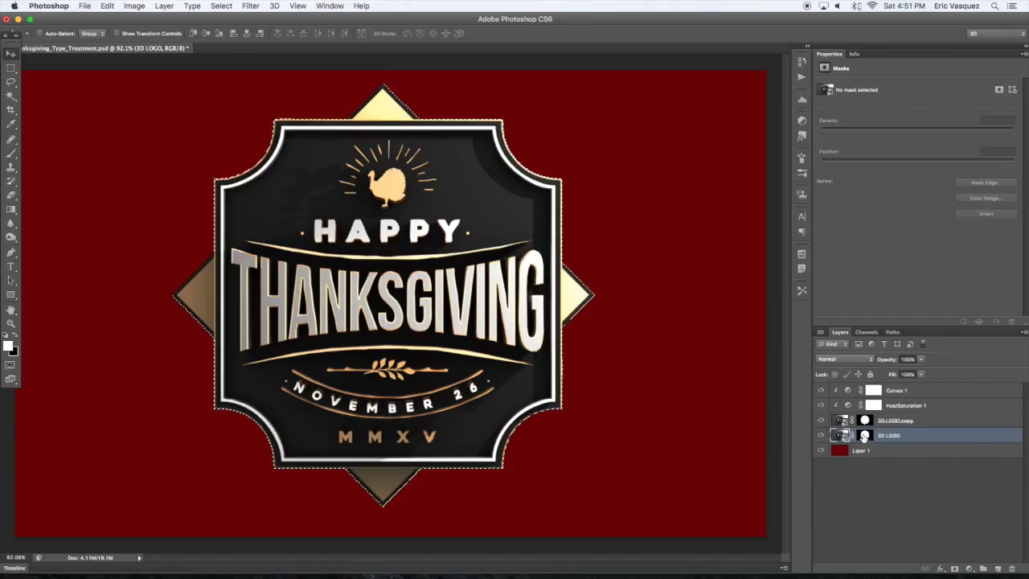
{"action": "left_click", "coordinate": [11, 210]}
{"action": "left_click", "coordinate": [11, 211]}
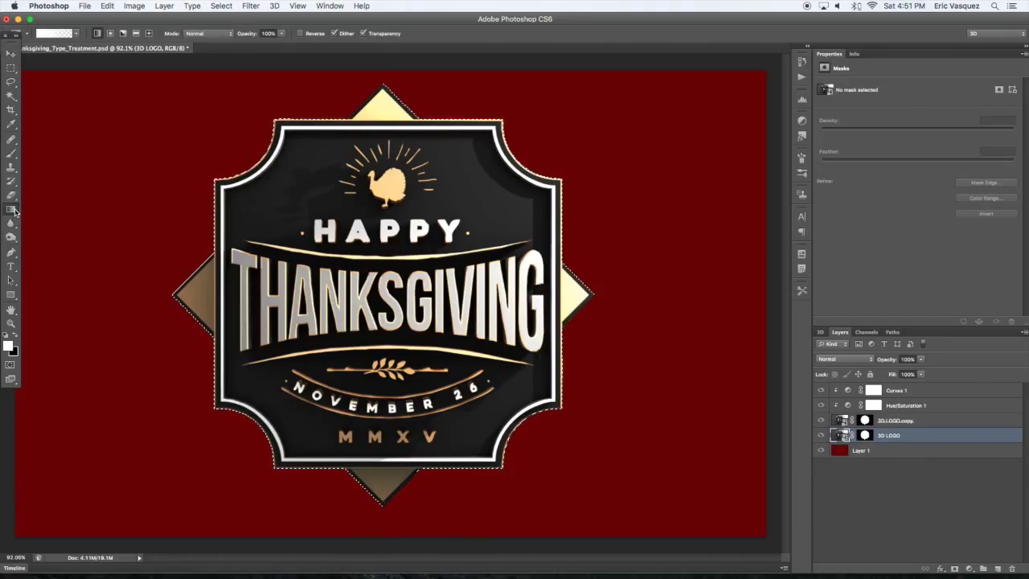
{"action": "left_click", "coordinate": [27, 218]}
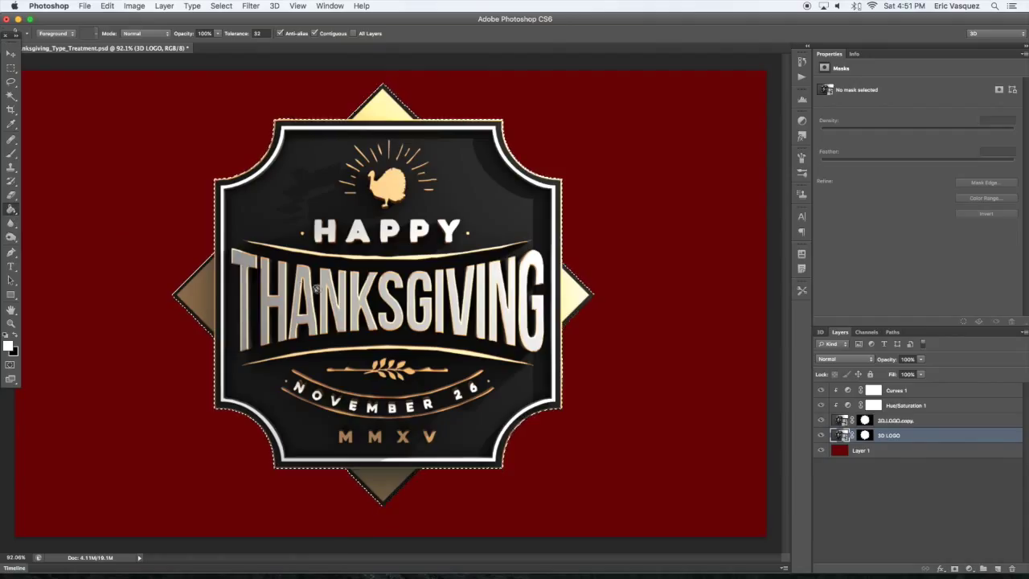
{"action": "left_click", "coordinate": [317, 290]}
{"action": "left_click", "coordinate": [594, 199]}
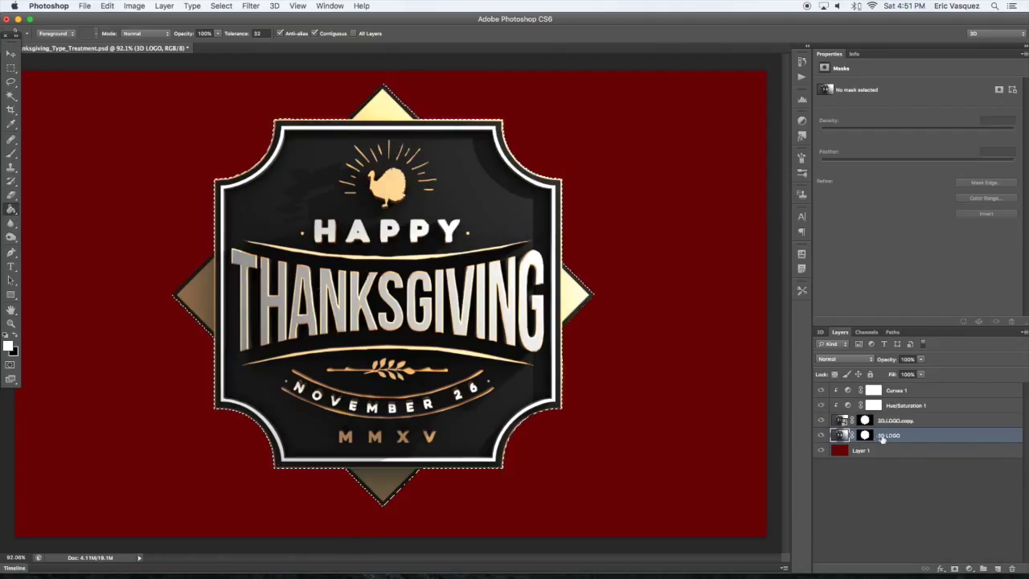
Step: Invert the selection, fill the surroundings on the original 3D LOGO layer's mask with white, and deselect
{"action": "key", "text": "x"}
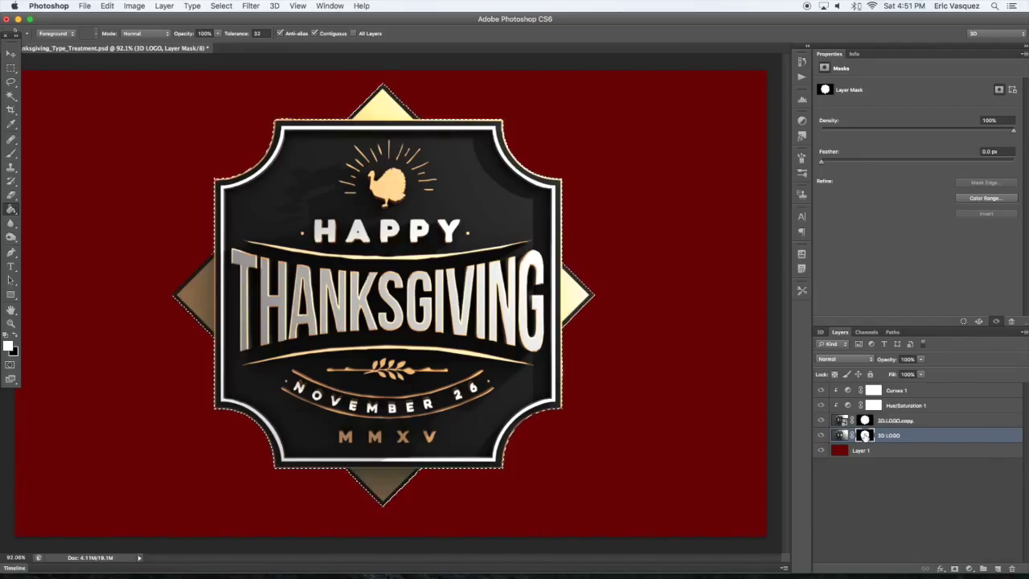
{"action": "key", "text": "super+shift+i"}
{"action": "key", "text": "alt+BackSpace"}
{"action": "key", "text": "super+d"}
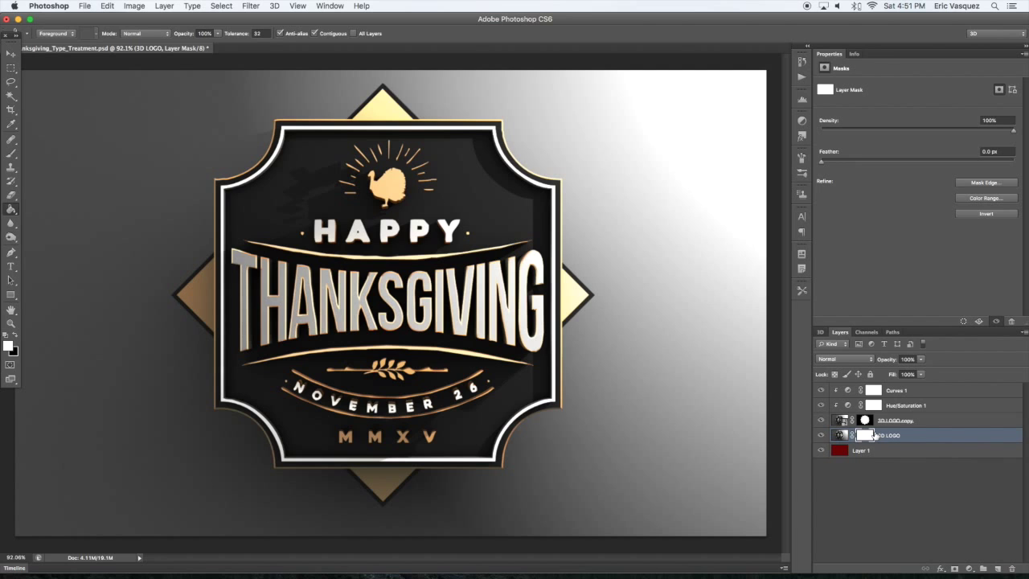
Step: Toggle the visibility of the 3D LOGO and 3D LOGO copy layers to compare the full render with the masked badge
{"action": "left_click", "coordinate": [820, 436]}
{"action": "left_click", "coordinate": [821, 436]}
{"action": "left_click", "coordinate": [821, 435]}
{"action": "left_click", "coordinate": [821, 436]}
{"action": "left_click", "coordinate": [821, 421]}
{"action": "left_click", "coordinate": [821, 421]}
{"action": "left_click", "coordinate": [821, 420]}
{"action": "left_click", "coordinate": [821, 421]}
Step: Move the red layer between the 3D LOGO and 3D LOGO copy layers and set its blend mode to Multiply
{"action": "left_click_drag", "start_coordinate": [881, 452], "coordinate": [906, 433]}
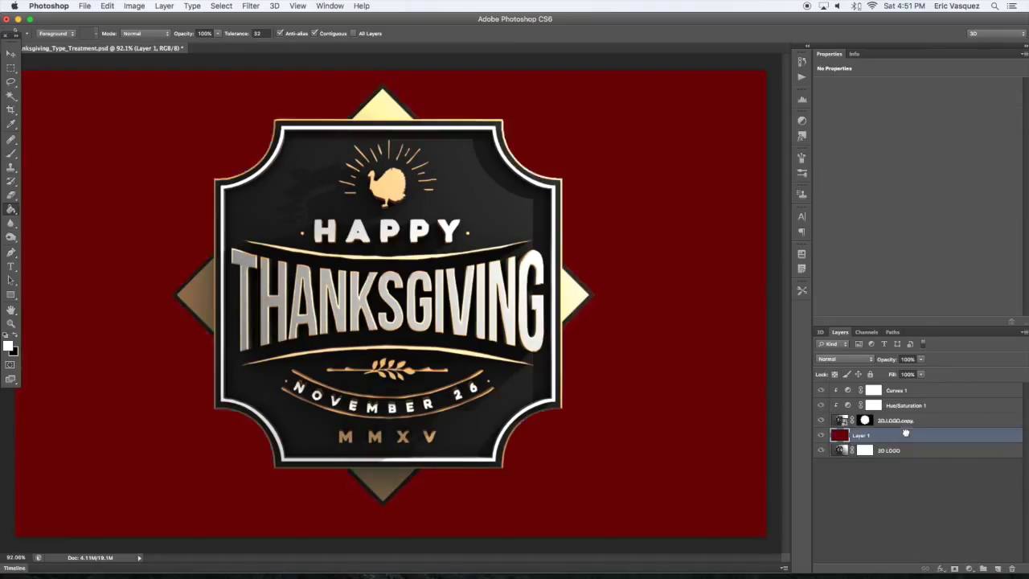
{"action": "left_click", "coordinate": [848, 363]}
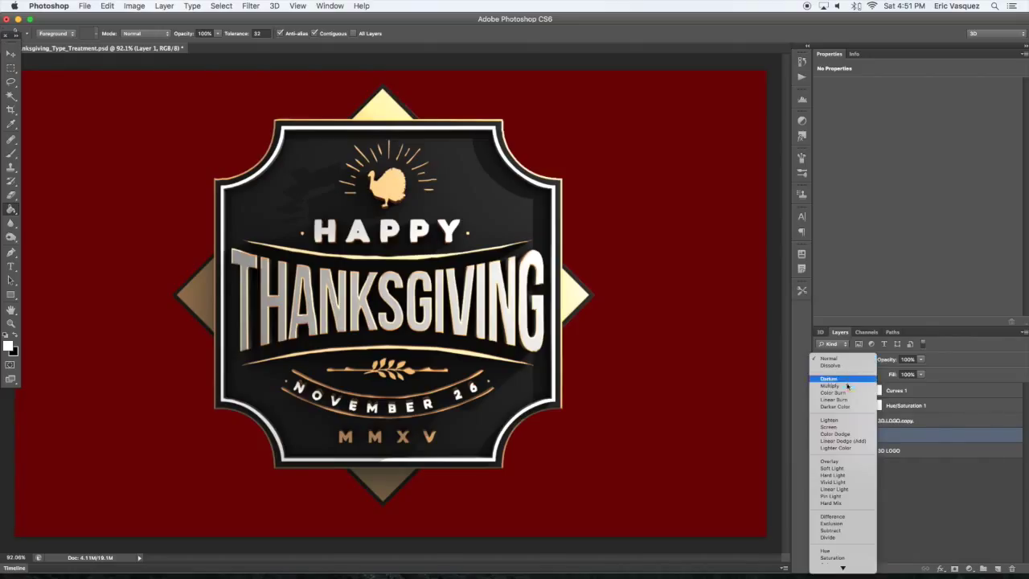
{"action": "left_click", "coordinate": [847, 389]}
{"action": "key", "text": "v"}
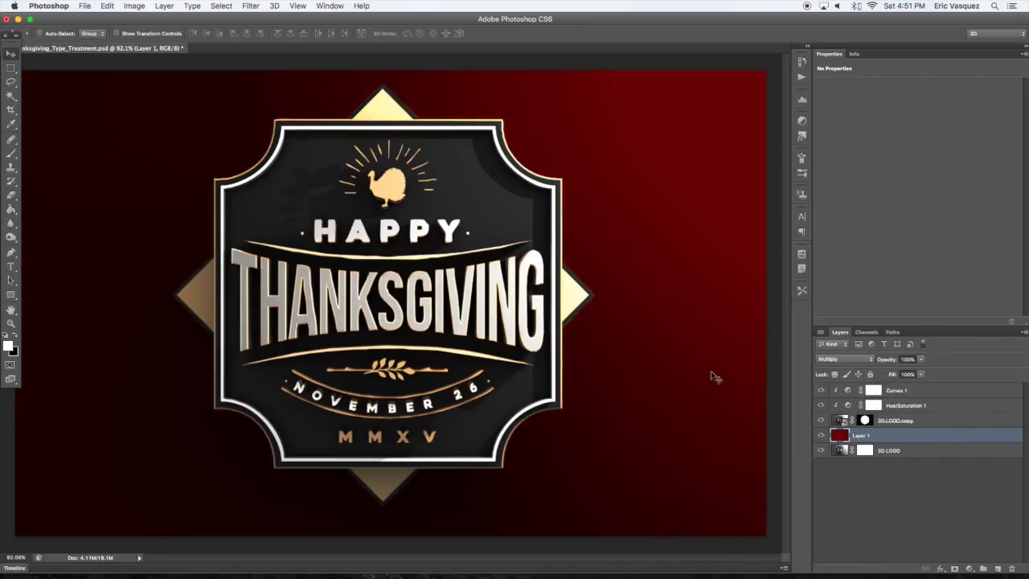
Step: Try the Overlay and Color blend modes on the red layer, and return it to Multiply
{"action": "key", "text": "4"}
{"action": "key", "text": "0"}
{"action": "left_click", "coordinate": [830, 360]}
{"action": "left_click", "coordinate": [832, 435]}
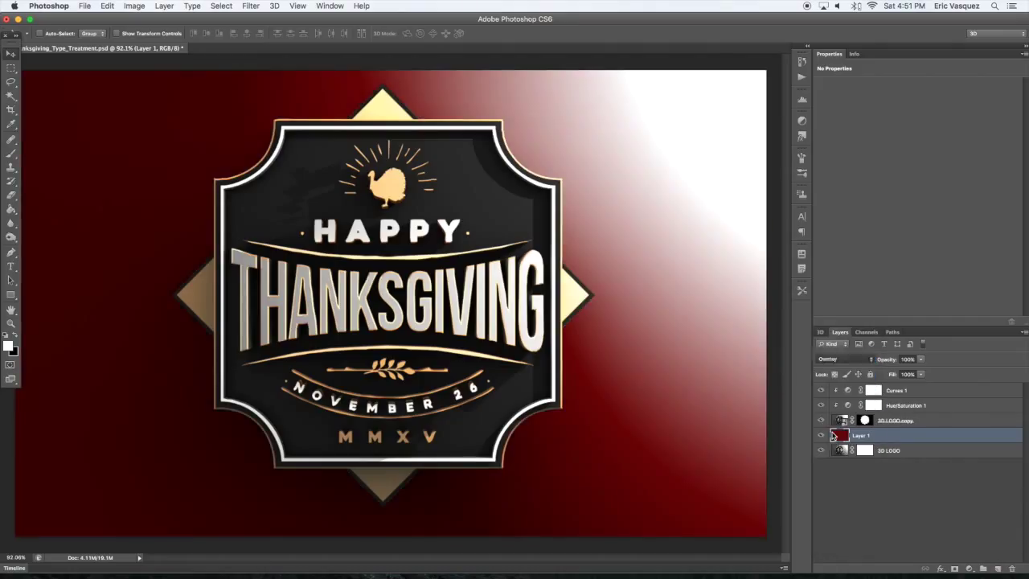
{"action": "left_click", "coordinate": [853, 361]}
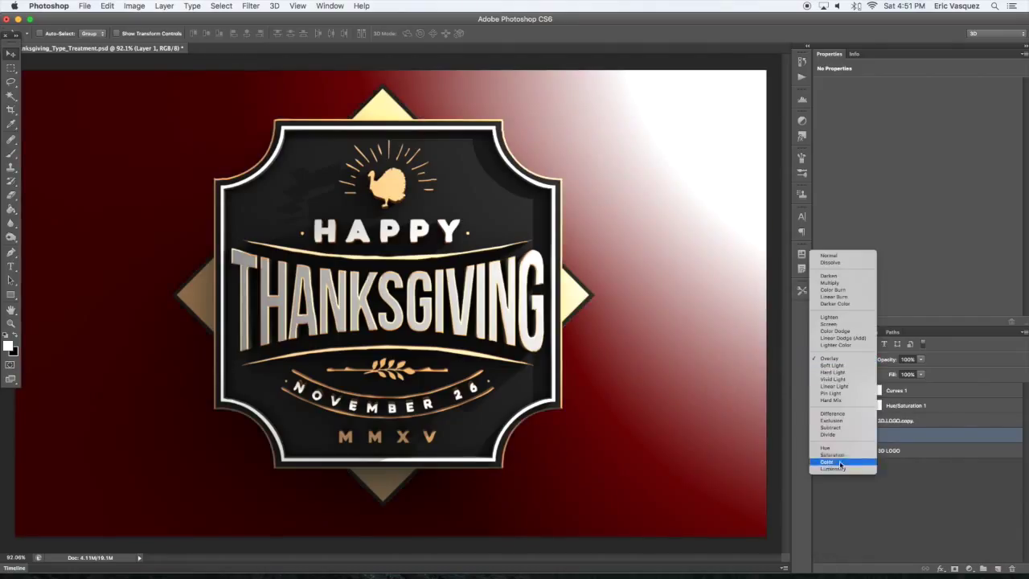
{"action": "left_click", "coordinate": [844, 463]}
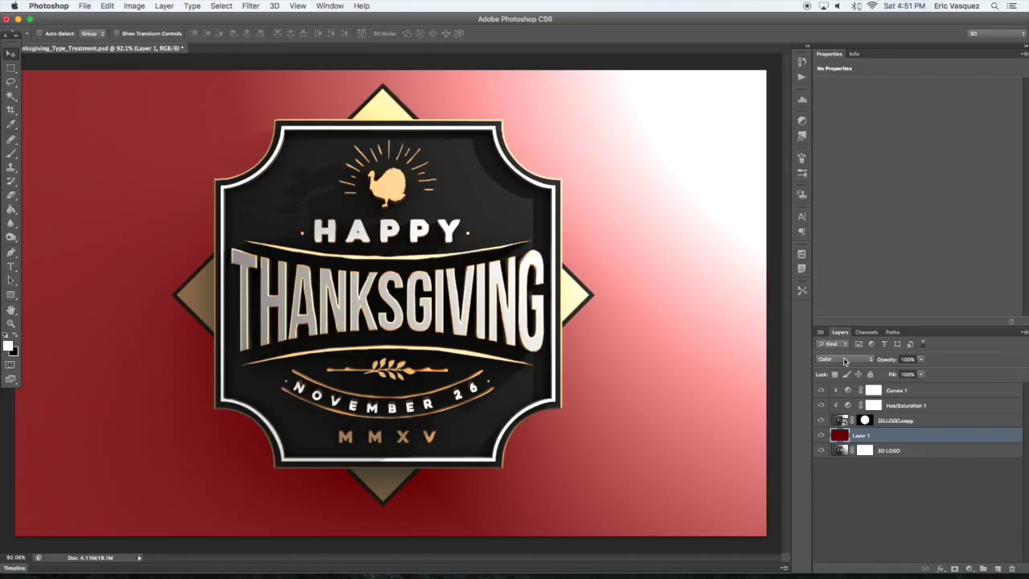
{"action": "left_click", "coordinate": [844, 359]}
{"action": "left_click", "coordinate": [837, 184]}
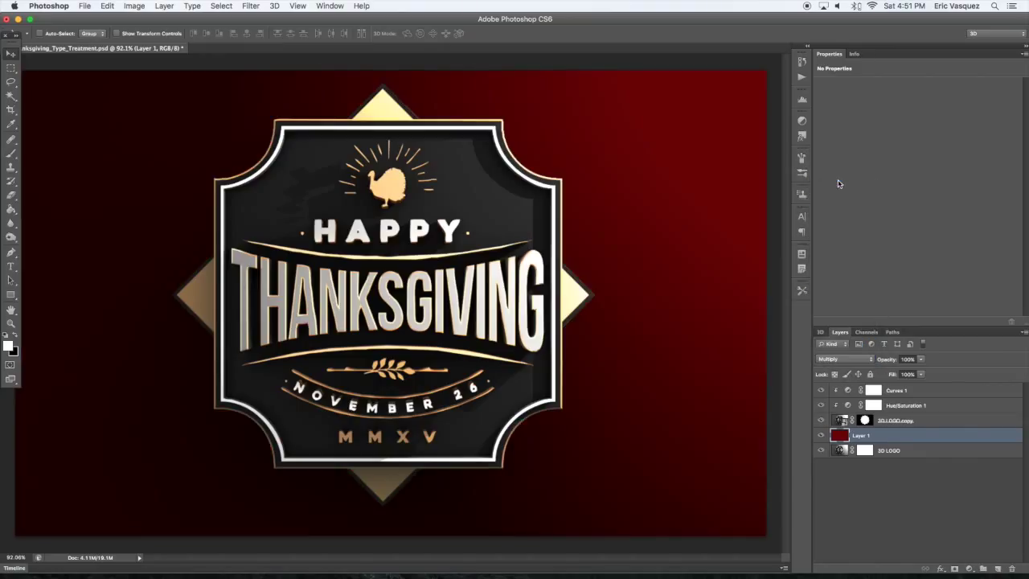
Step: Rename the red layer as MULTIPLY, and add a Hue/Saturation adjustment above it with Hue at -180
{"action": "double_click", "coordinate": [862, 436]}
{"action": "key", "text": "Return"}
{"action": "left_click", "coordinate": [968, 569]}
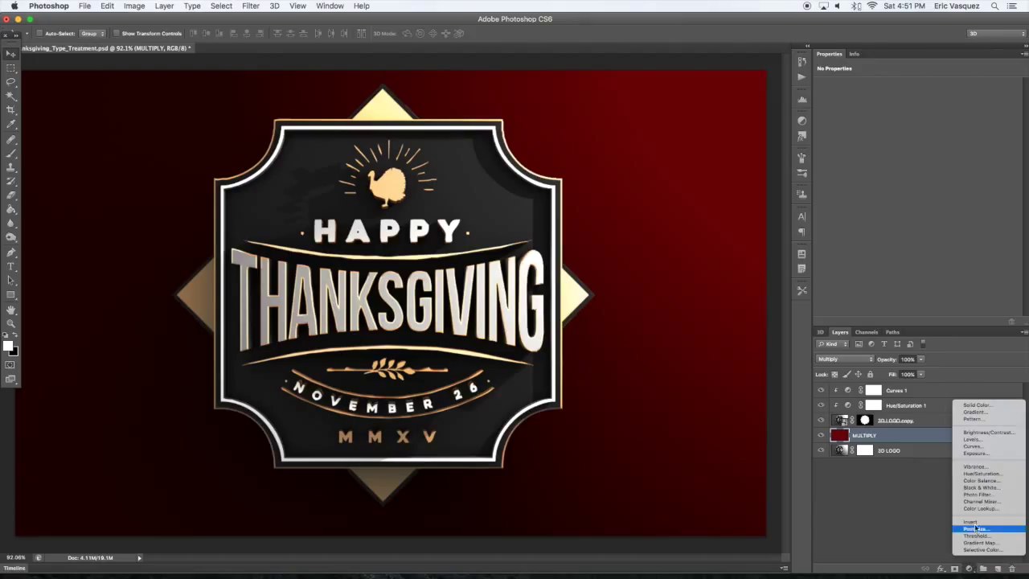
{"action": "left_click", "coordinate": [975, 473]}
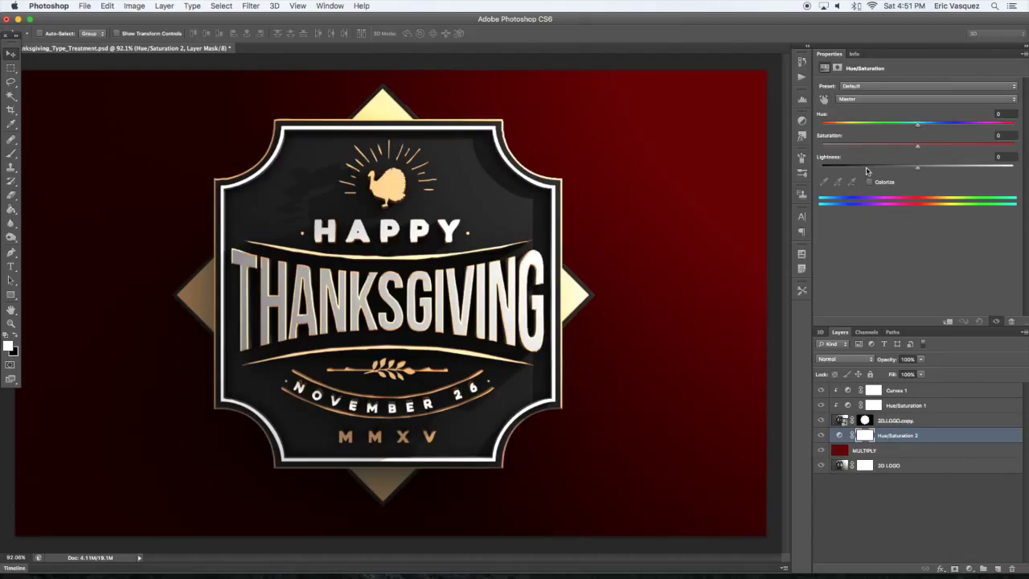
{"action": "left_click_drag", "start_coordinate": [919, 127], "coordinate": [1026, 119]}
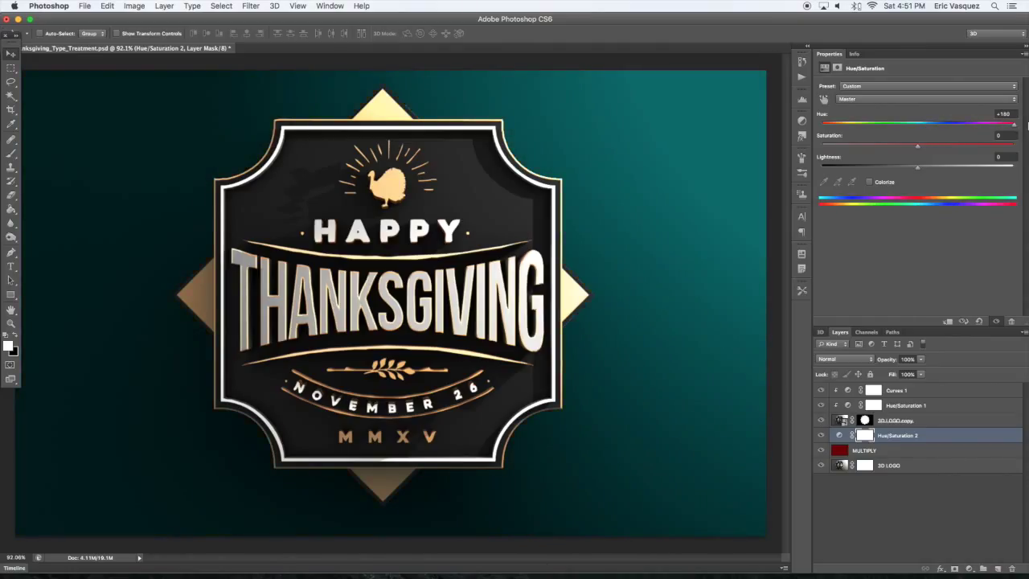
{"action": "key", "text": "super+minus"}
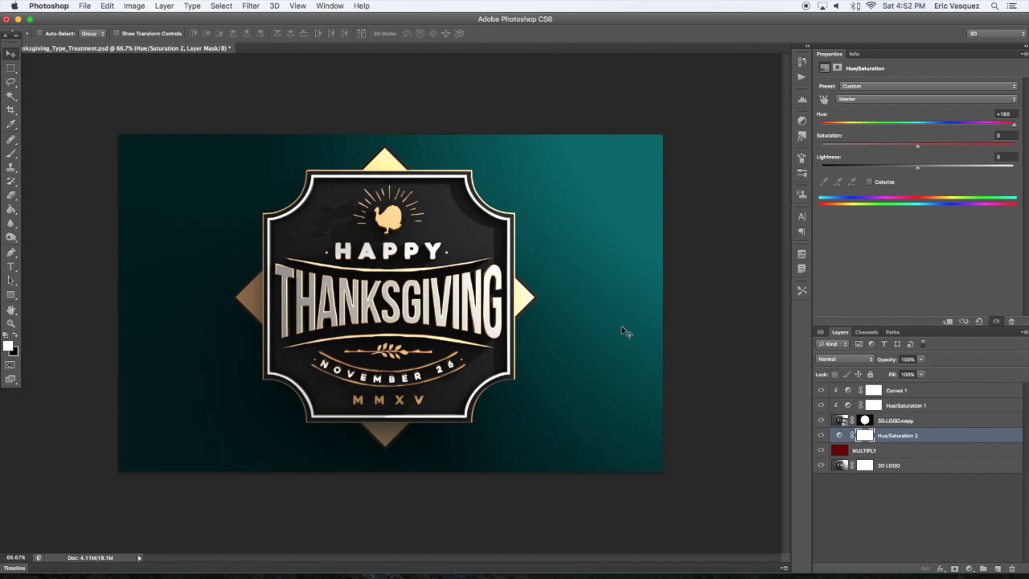
{"action": "left_click_drag", "start_coordinate": [920, 125], "coordinate": [796, 128]}
{"action": "left_click", "coordinate": [822, 435]}
{"action": "left_click", "coordinate": [822, 436]}
Step: Add a Levels adjustment above Hue/Saturation 2 with the black input at 9 and the white input at 153
{"action": "left_click", "coordinate": [971, 570]}
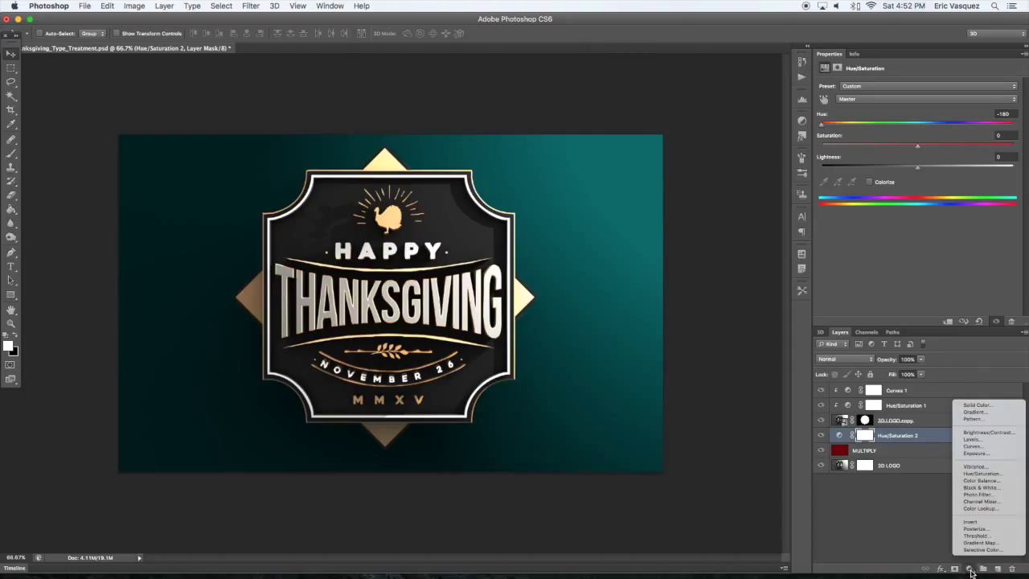
{"action": "left_click", "coordinate": [973, 439]}
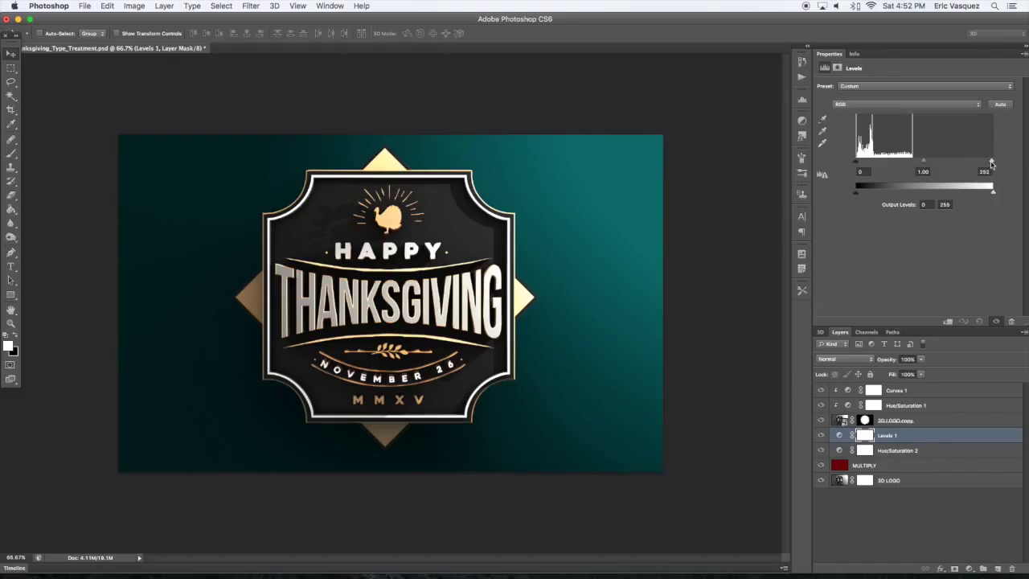
{"action": "left_click_drag", "start_coordinate": [989, 164], "coordinate": [939, 163]}
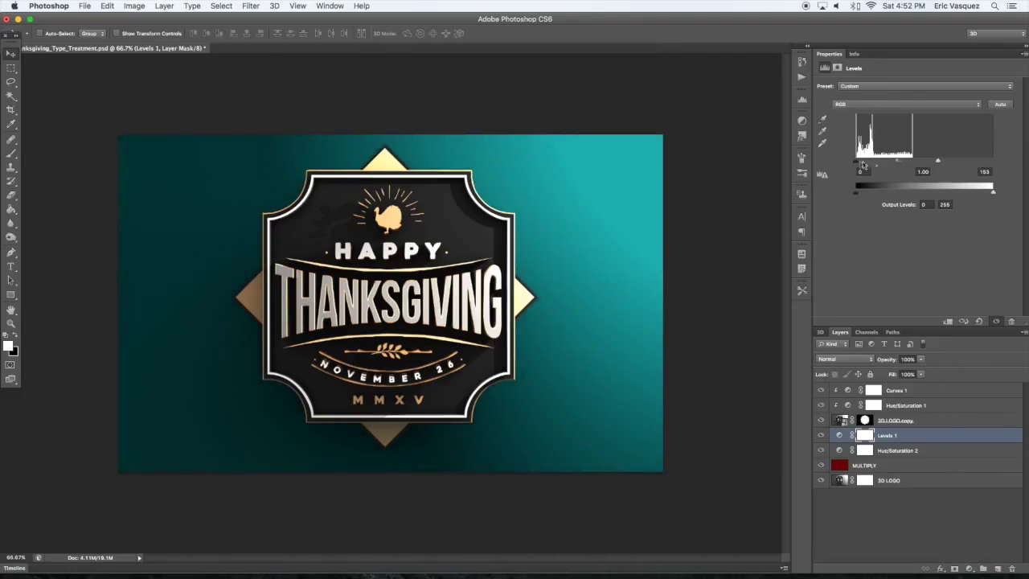
{"action": "left_click_drag", "start_coordinate": [858, 164], "coordinate": [860, 165]}
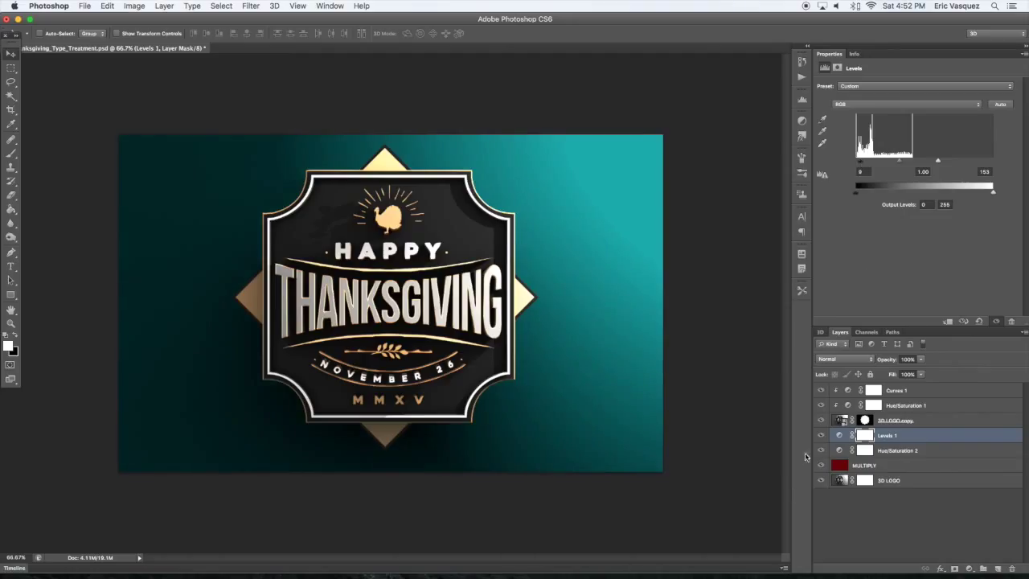
Step: Compare the backdrop with and without the Levels 1 adjustment
{"action": "left_click", "coordinate": [820, 436]}
{"action": "left_click", "coordinate": [820, 436]}
{"action": "left_click", "coordinate": [820, 435]}
{"action": "left_click", "coordinate": [820, 436]}
{"action": "left_click", "coordinate": [820, 436]}
{"action": "left_click", "coordinate": [821, 436]}
{"action": "left_click", "coordinate": [820, 436]}
{"action": "left_click", "coordinate": [820, 436]}
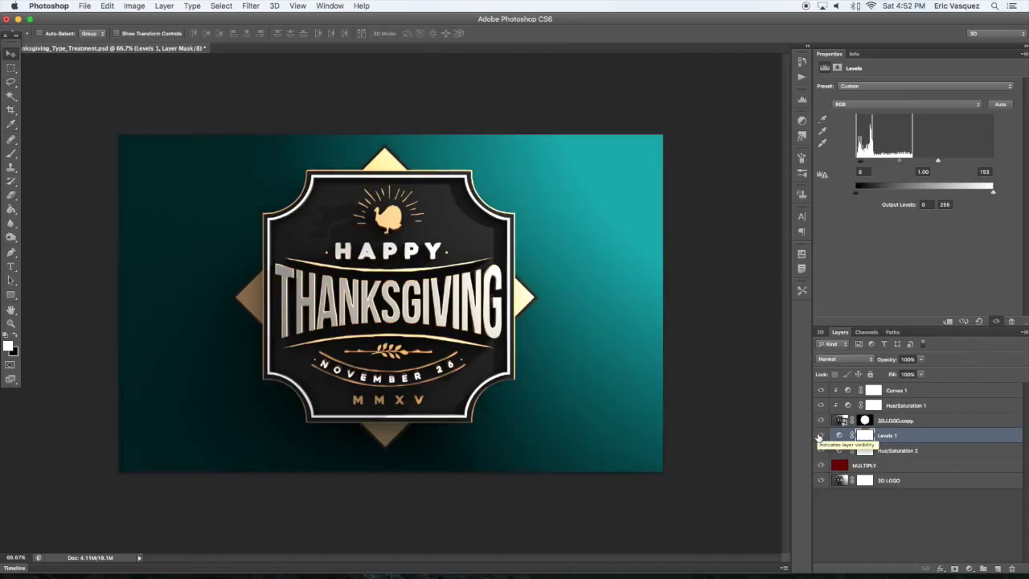
{"action": "left_click", "coordinate": [820, 436]}
{"action": "left_click", "coordinate": [821, 435]}
Step: Try Levels 1 above Curves 1, undo the move, and compare the backdrop with and without Hue/Saturation 2 and Levels 1
{"action": "left_click_drag", "start_coordinate": [901, 437], "coordinate": [905, 388]}
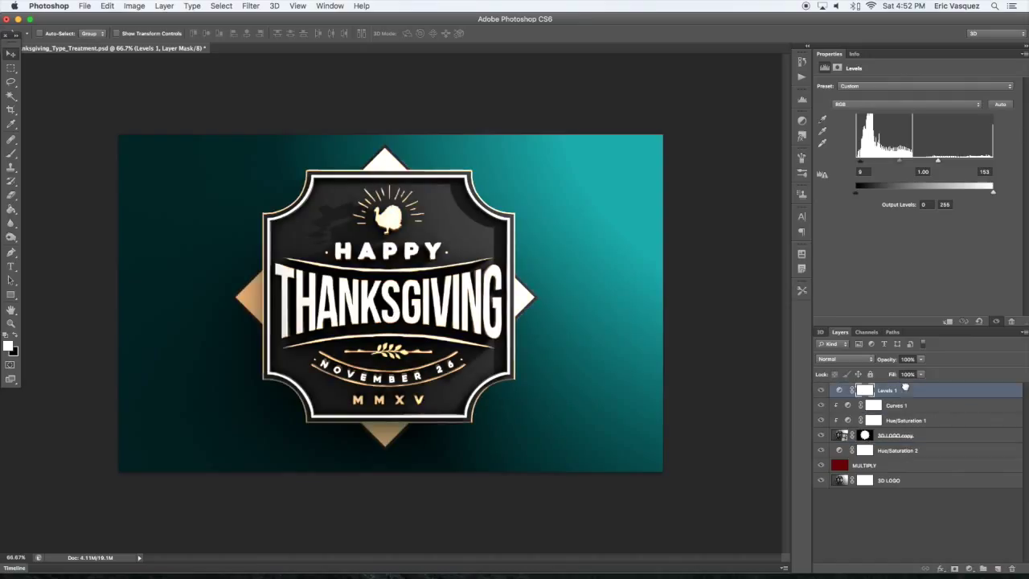
{"action": "key", "text": "ctrl+z"}
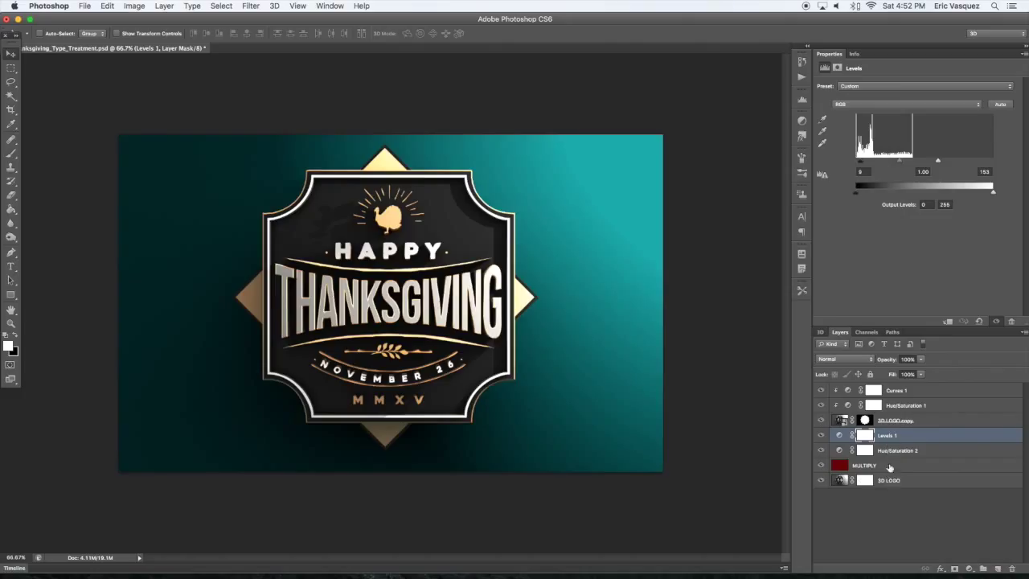
{"action": "left_click", "coordinate": [821, 451]}
{"action": "left_click", "coordinate": [821, 451]}
{"action": "left_click", "coordinate": [821, 436]}
{"action": "left_click", "coordinate": [821, 436]}
Step: Select the faces of all the THANKSGIVING letters on the 3D LOGO copy layer with the Magic Wand
{"action": "key", "text": "super+plus"}
{"action": "left_click_drag", "start_coordinate": [577, 349], "coordinate": [604, 345]}
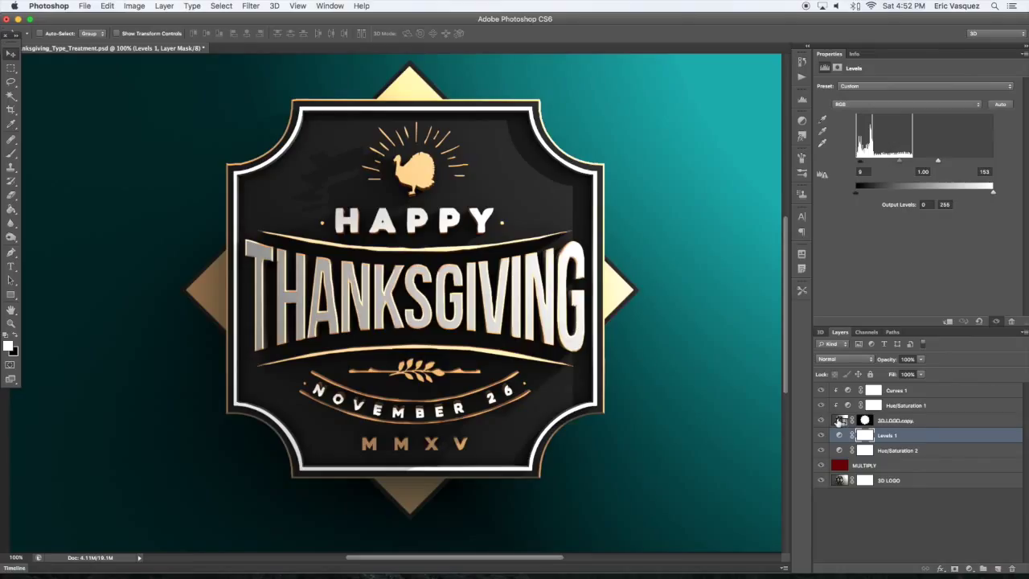
{"action": "left_click", "coordinate": [837, 419]}
{"action": "key", "text": "w"}
{"action": "left_click", "coordinate": [579, 320]}
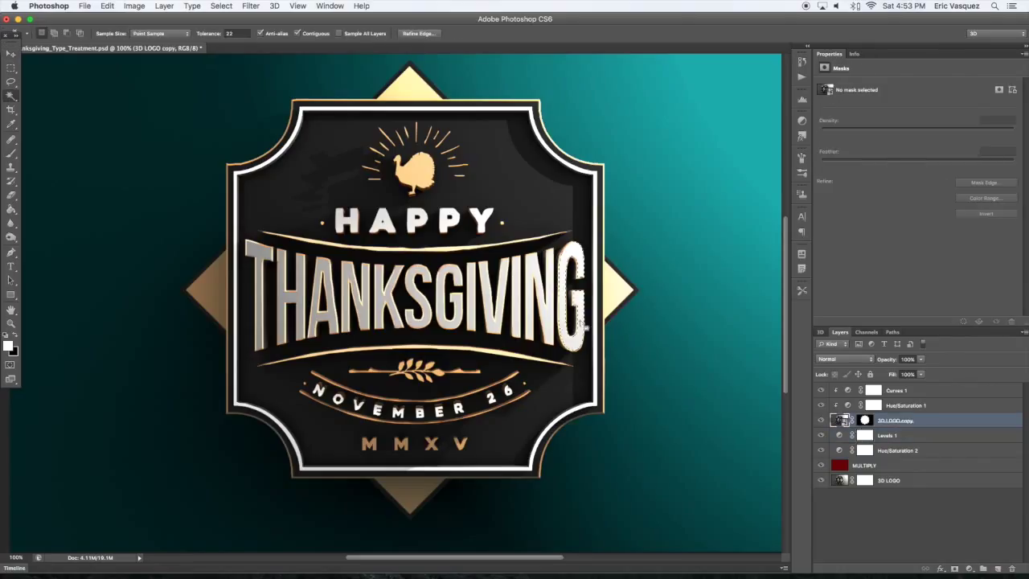
{"action": "left_click", "coordinate": [543, 292], "text": "shift"}
{"action": "left_click", "coordinate": [516, 291], "text": "shift"}
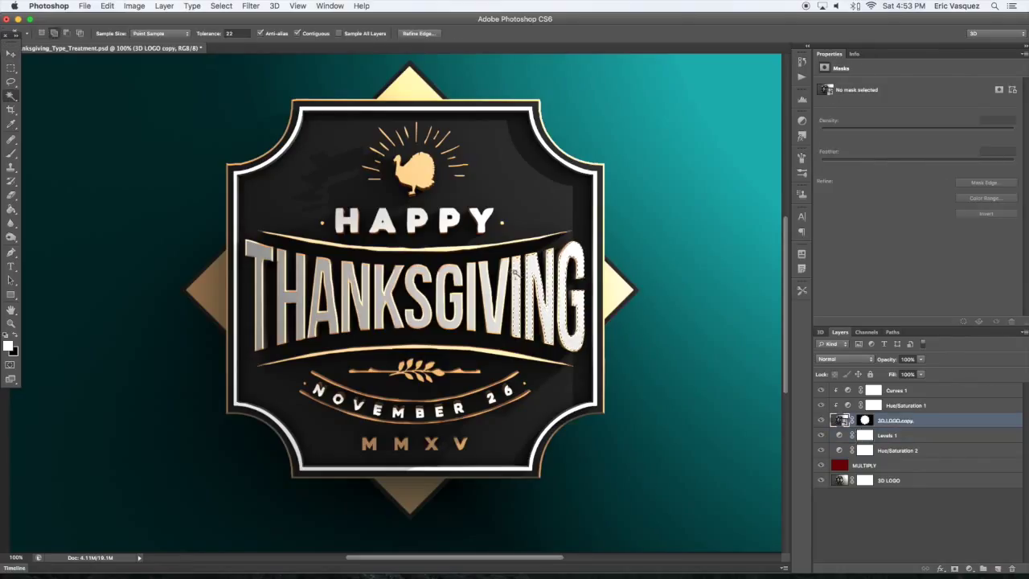
{"action": "left_click", "coordinate": [490, 290], "text": "shift"}
{"action": "left_click", "coordinate": [472, 286], "text": "shift"}
{"action": "left_click", "coordinate": [423, 275], "text": "shift"}
{"action": "left_click", "coordinate": [389, 277], "text": "shift"}
{"action": "left_click", "coordinate": [349, 274], "text": "shift"}
{"action": "left_click", "coordinate": [326, 271], "text": "shift"}
{"action": "left_click", "coordinate": [298, 272], "text": "shift"}
{"action": "left_click", "coordinate": [260, 251], "text": "shift"}
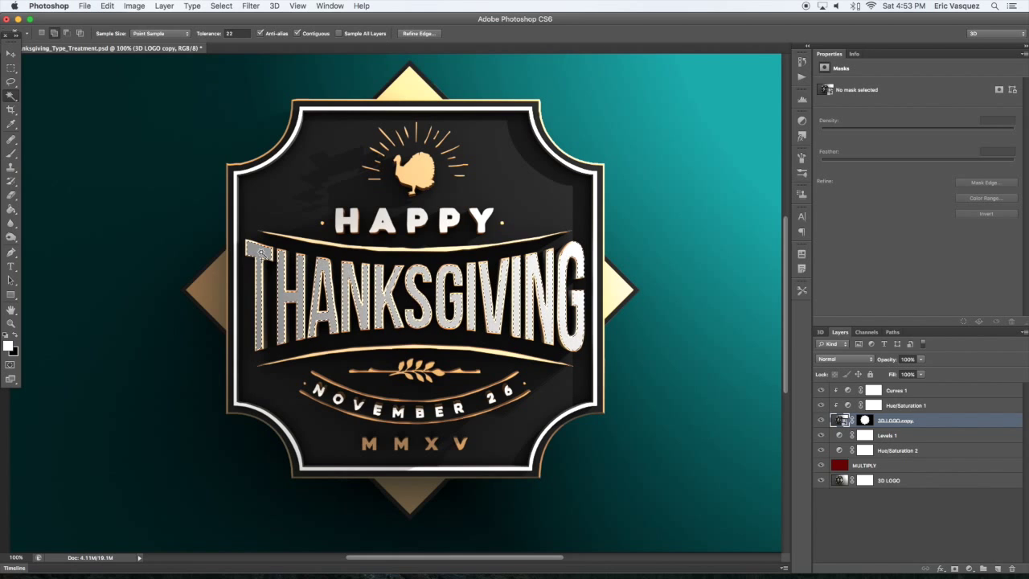
Step: Fill the selected THANKSGIVING letters with black on a new layer above Curves 1, and deselect
{"action": "left_click", "coordinate": [944, 393]}
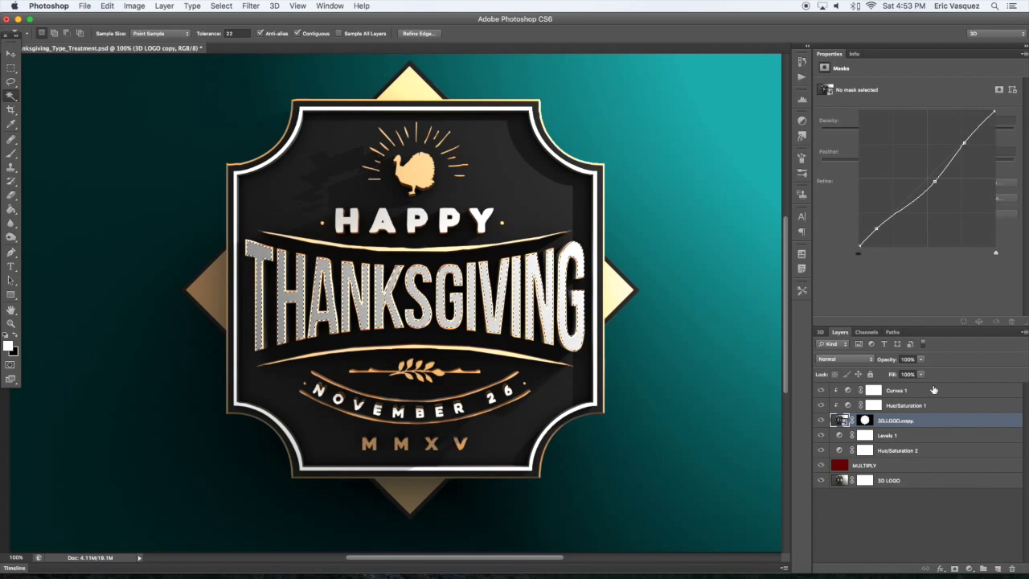
{"action": "left_click", "coordinate": [997, 569]}
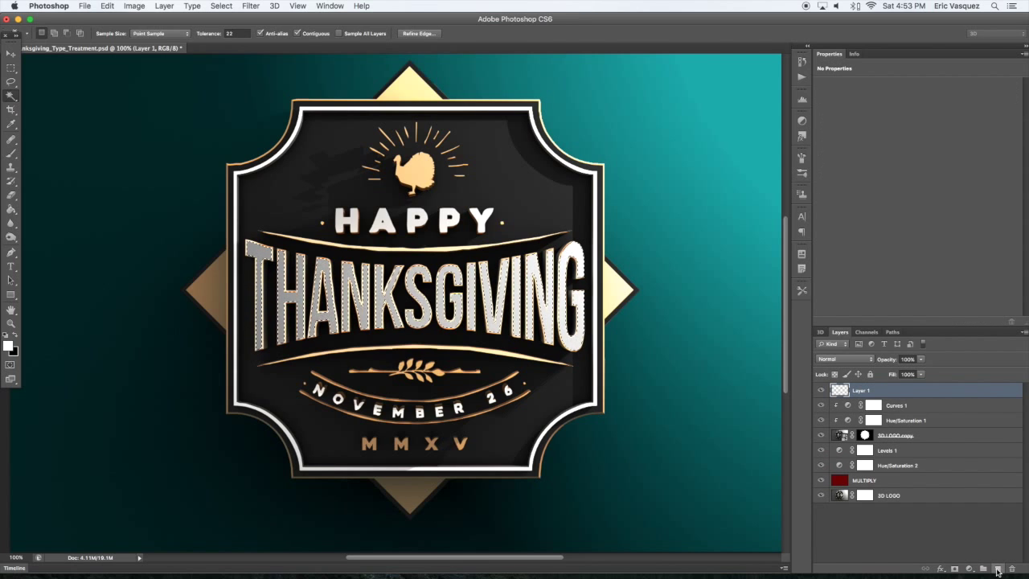
{"action": "key", "text": "x"}
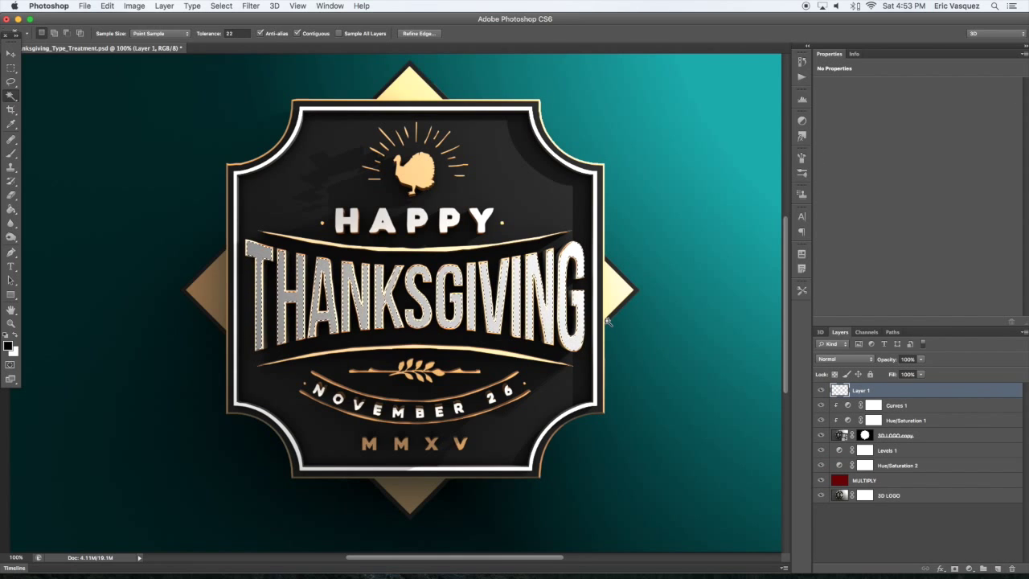
{"action": "key", "text": "alt+BackSpace"}
{"action": "key", "text": "super+d"}
{"action": "key", "text": "v"}
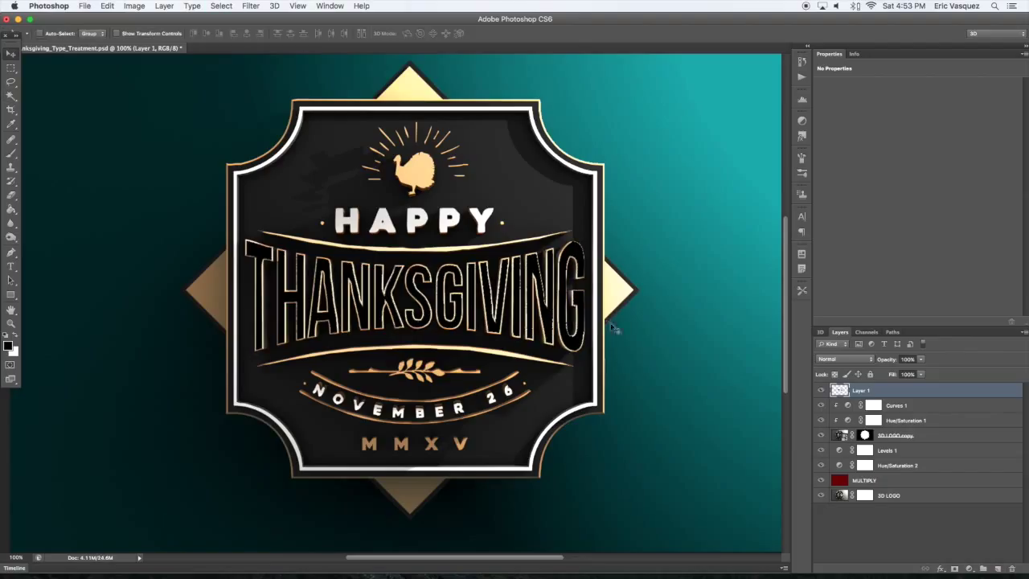
Step: Set Layer 1 to the Overlay blend mode at 50% opacity, and compare the lettering with and without it
{"action": "left_click", "coordinate": [844, 358]}
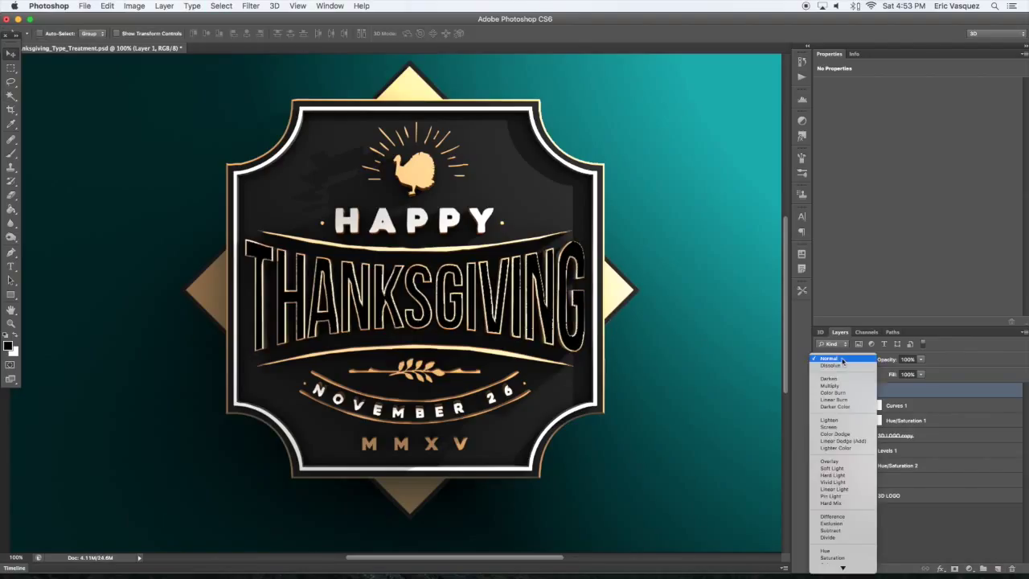
{"action": "left_click", "coordinate": [839, 465]}
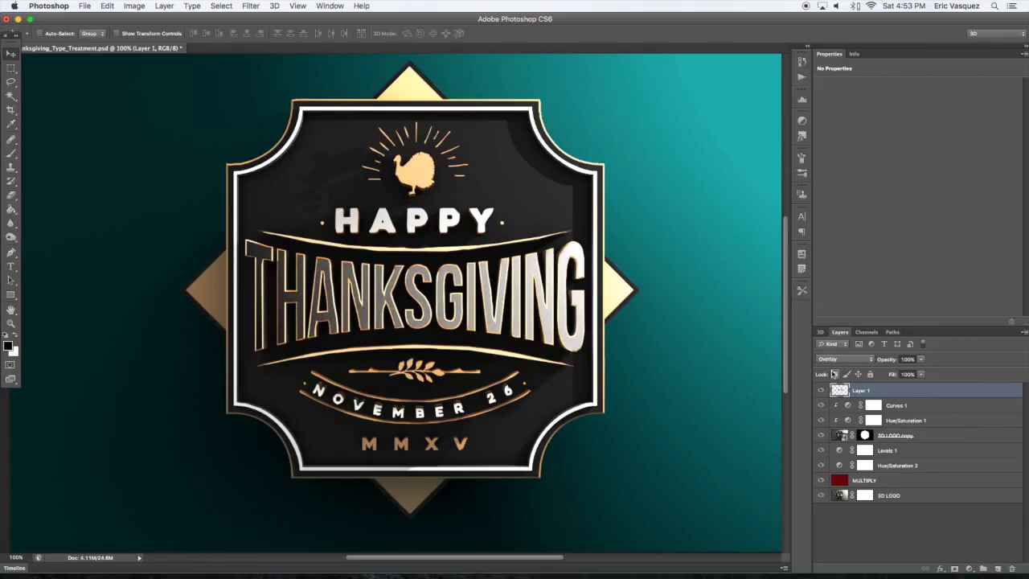
{"action": "left_click", "coordinate": [822, 391]}
{"action": "left_click", "coordinate": [822, 392]}
{"action": "left_click", "coordinate": [823, 392]}
{"action": "left_click", "coordinate": [821, 392]}
{"action": "key", "text": "5"}
{"action": "left_click", "coordinate": [822, 393]}
{"action": "left_click", "coordinate": [822, 393]}
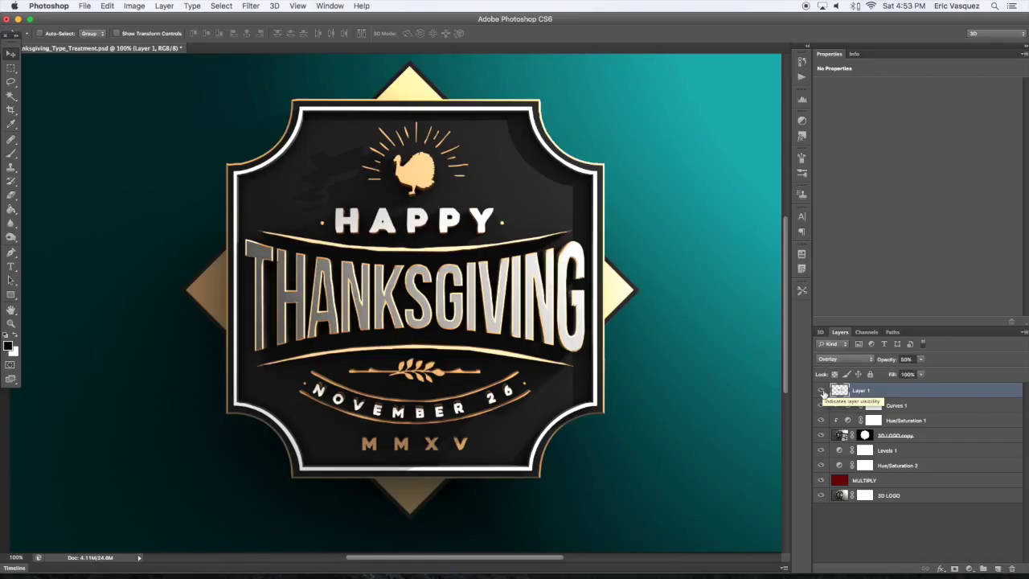
Step: Switch from the Paint Bucket to the Gradient tool
{"action": "left_click", "coordinate": [840, 391], "text": "super"}
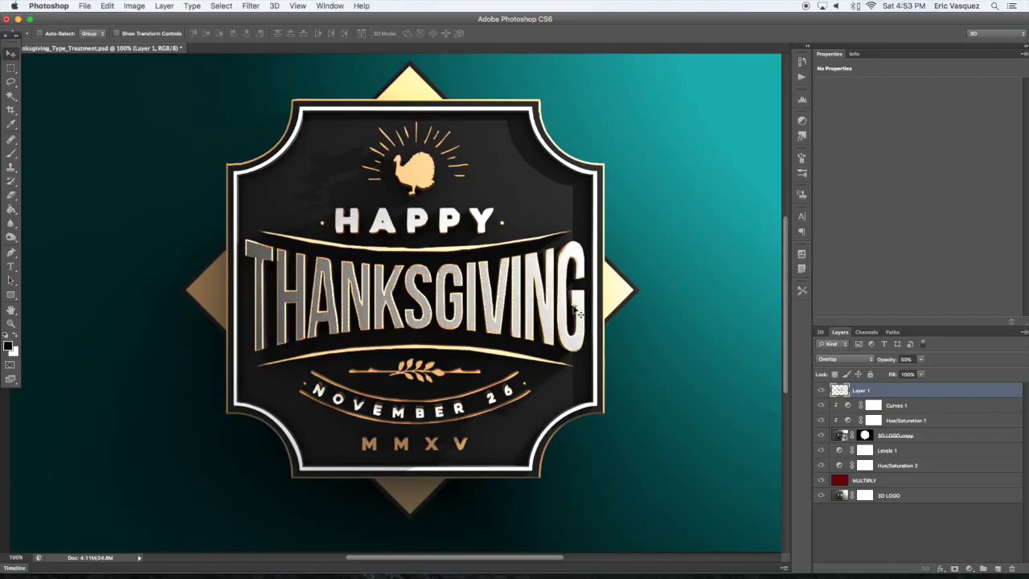
{"action": "key", "text": "m"}
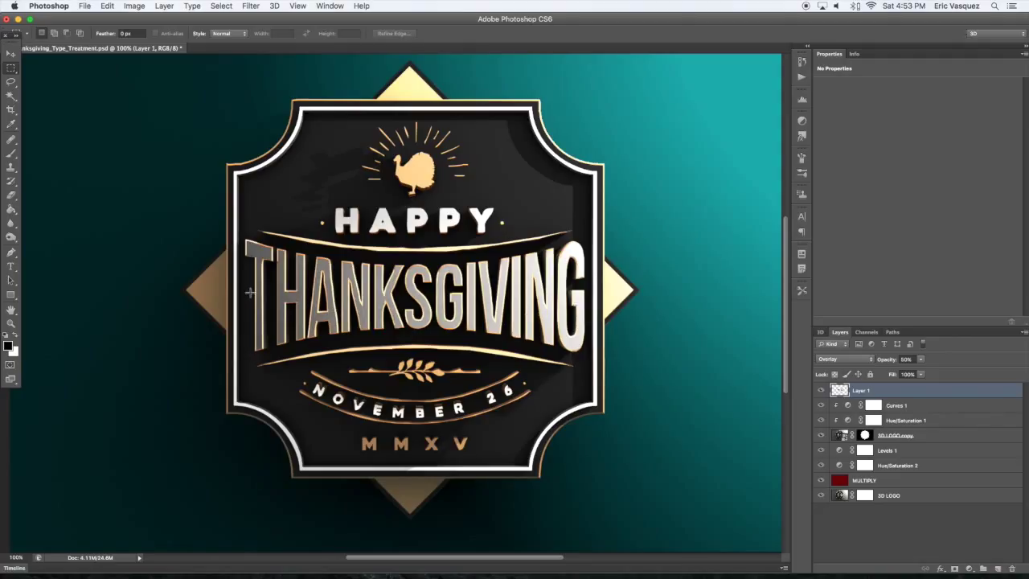
{"action": "left_click", "coordinate": [11, 213]}
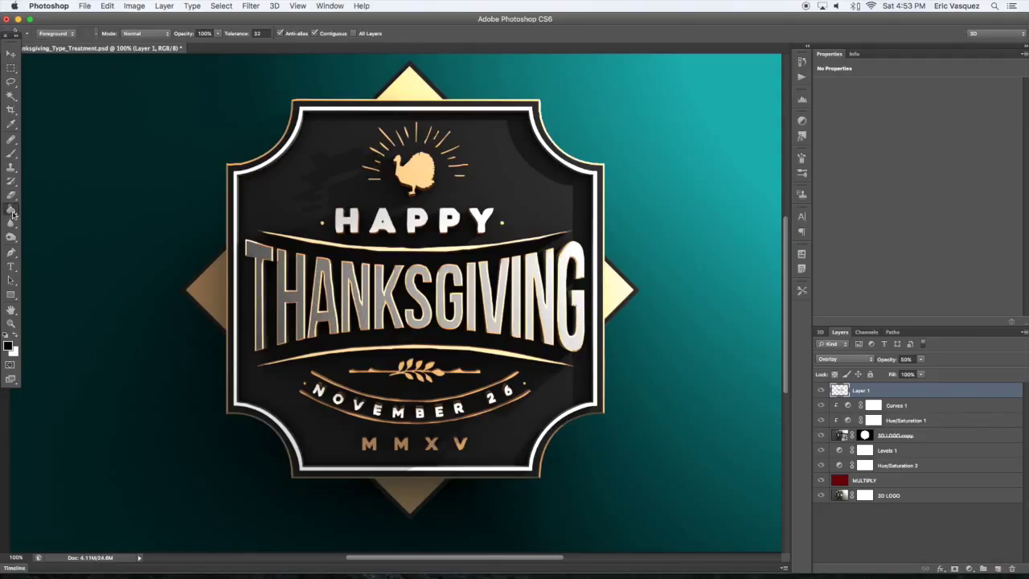
{"action": "left_click", "coordinate": [12, 213]}
{"action": "left_click", "coordinate": [49, 207]}
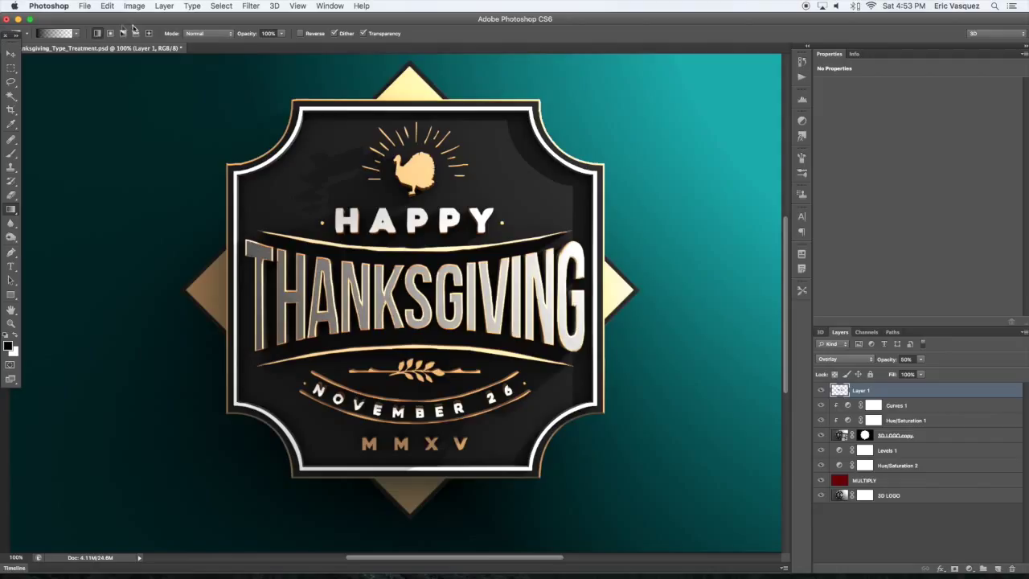
Step: Load Layer 1's lettering as a selection, fill it with black on a new layer above, and deselect
{"action": "left_click", "coordinate": [841, 391], "text": "super"}
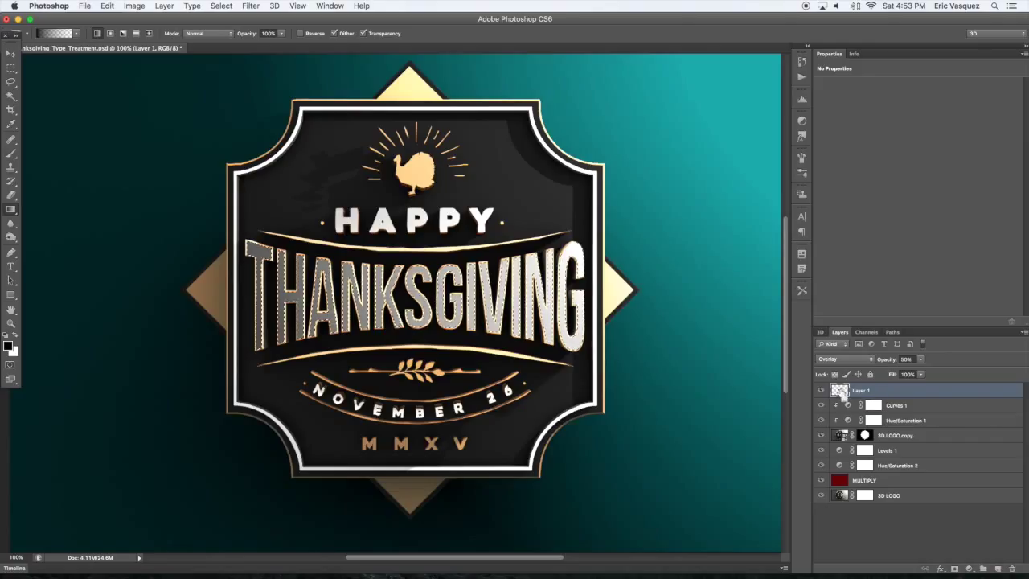
{"action": "left_click", "coordinate": [998, 569]}
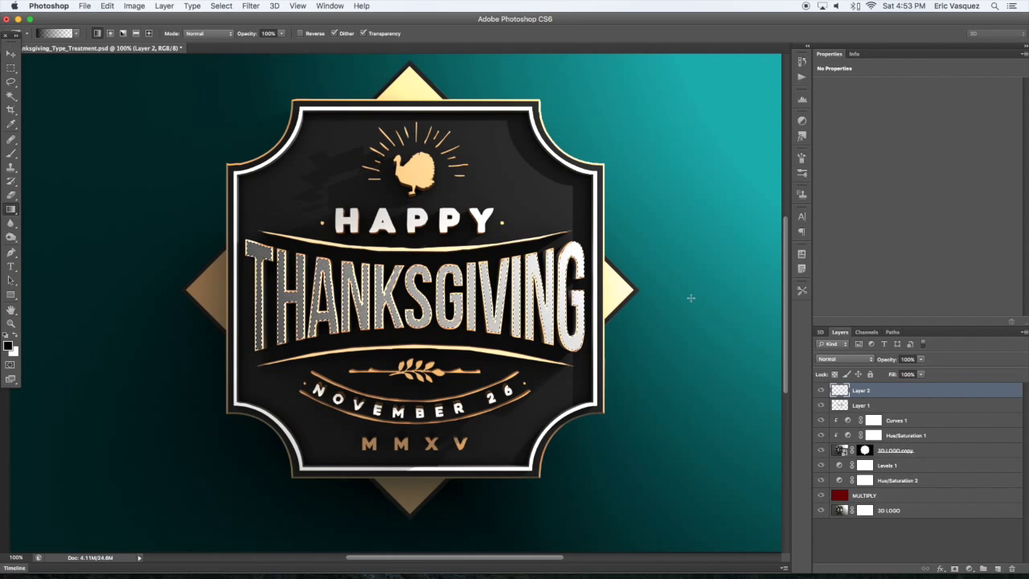
{"action": "key", "text": "alt+BackSpace"}
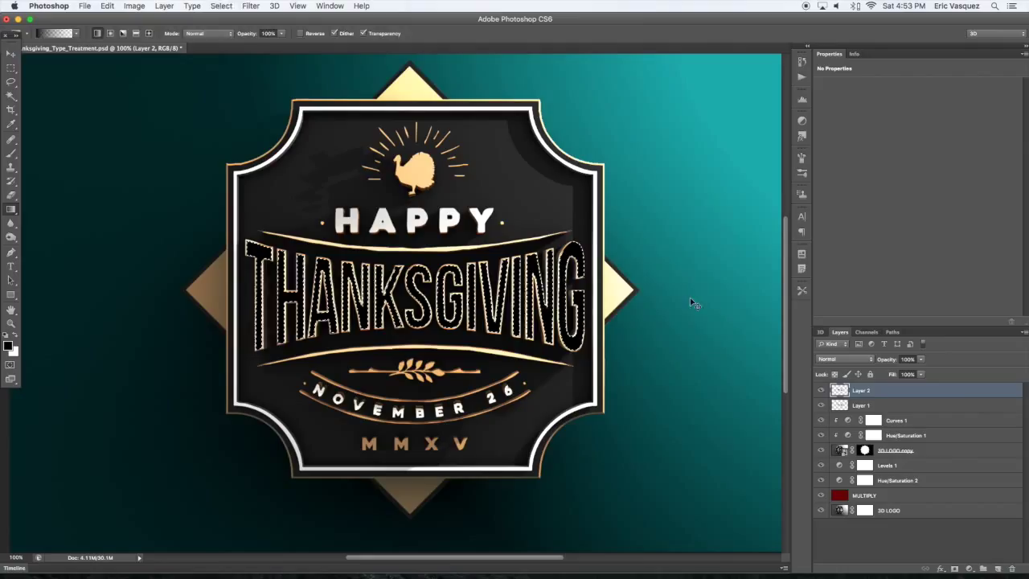
{"action": "key", "text": "ctrl+d"}
{"action": "key", "text": "v"}
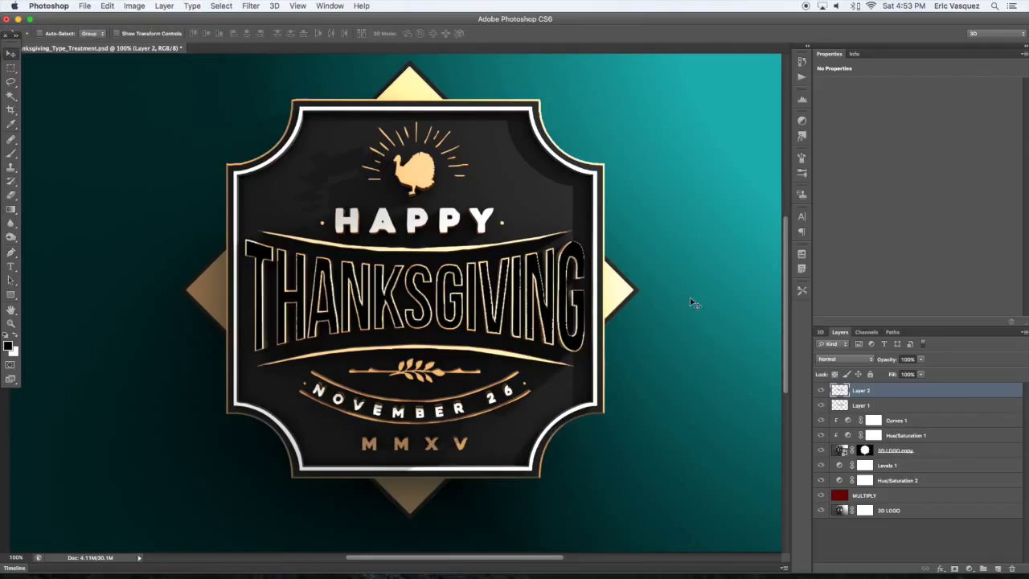
Step: Add a new empty layer above Layer 2 and clip it to Layer 2
{"action": "left_click", "coordinate": [998, 568]}
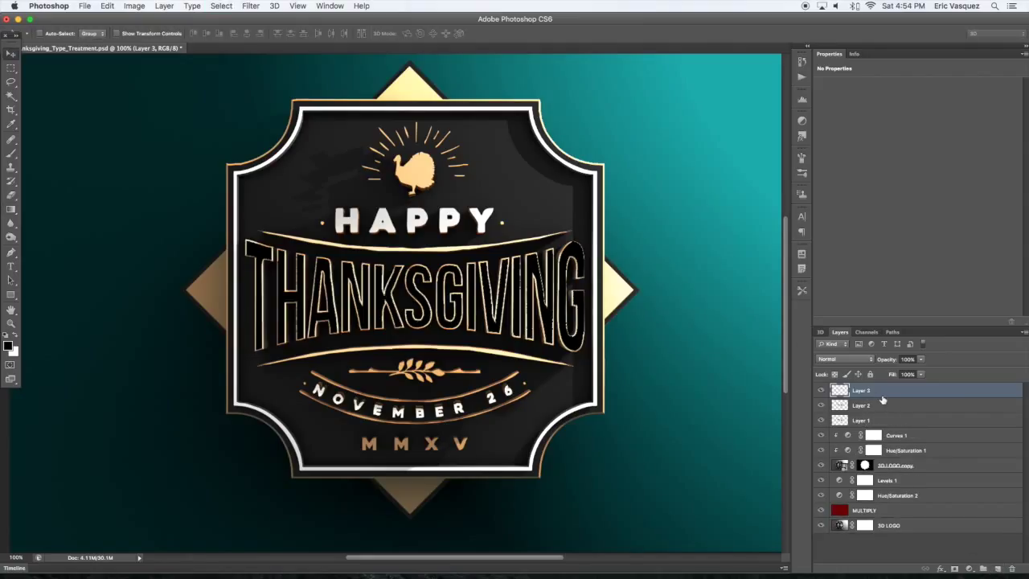
{"action": "left_click_drag", "start_coordinate": [882, 400], "coordinate": [883, 393]}
{"action": "left_click", "coordinate": [882, 396], "text": "alt"}
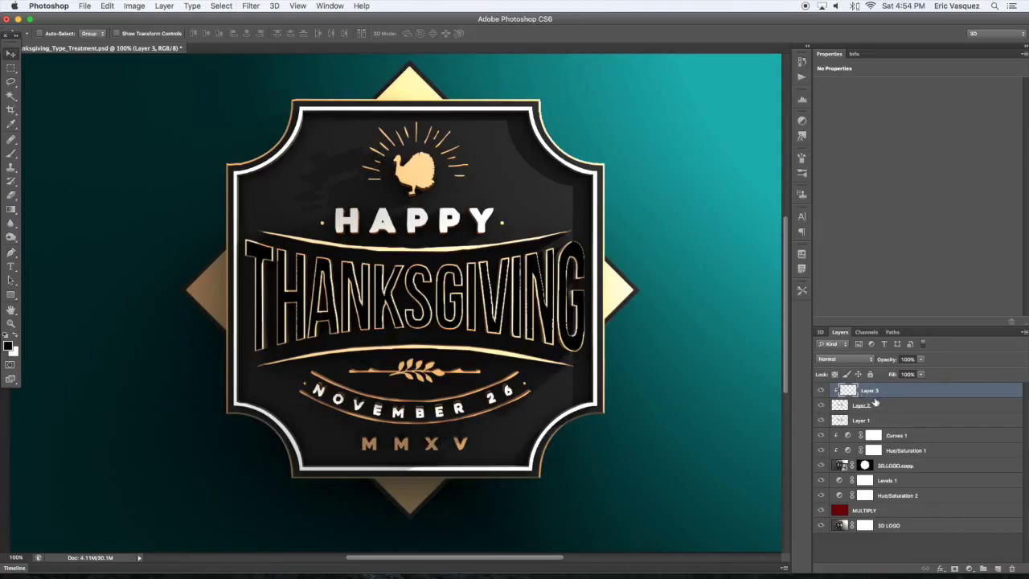
{"action": "key", "text": "m"}
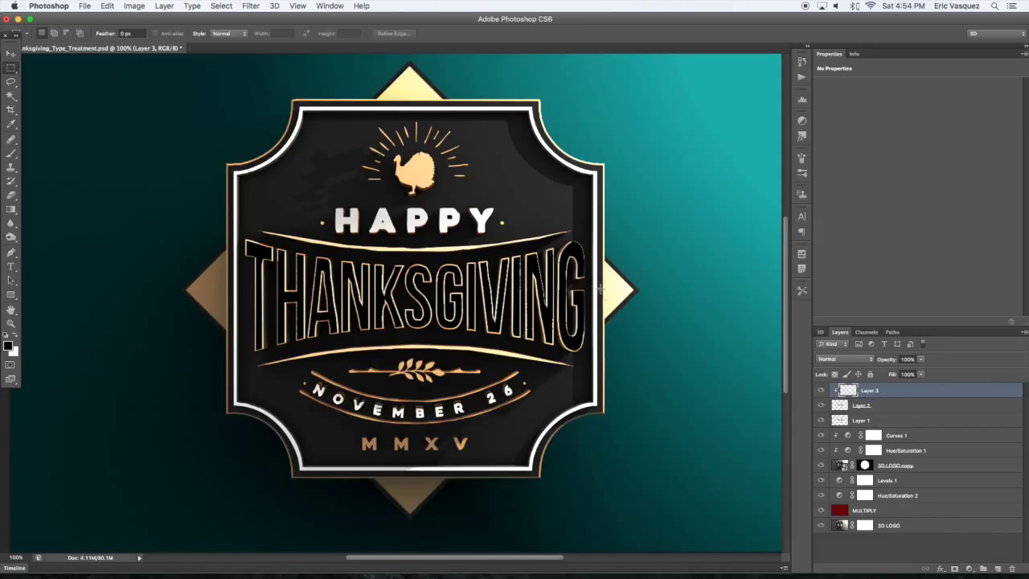
Step: Try lowering Layer 2's opacity until its black fill is fully transparent
{"action": "left_click", "coordinate": [861, 408]}
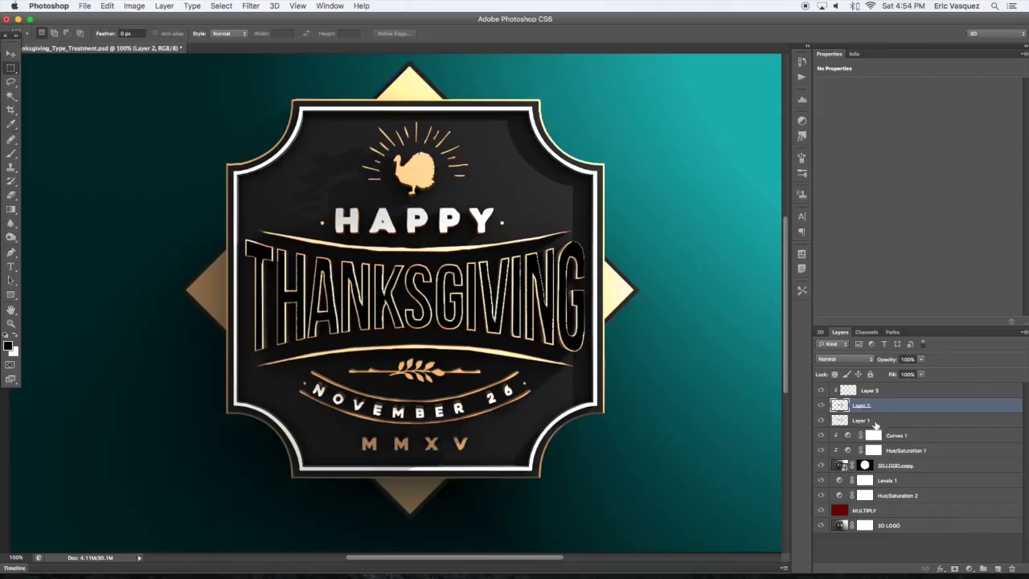
{"action": "left_click", "coordinate": [841, 420]}
{"action": "left_click", "coordinate": [861, 406]}
{"action": "key", "text": "v"}
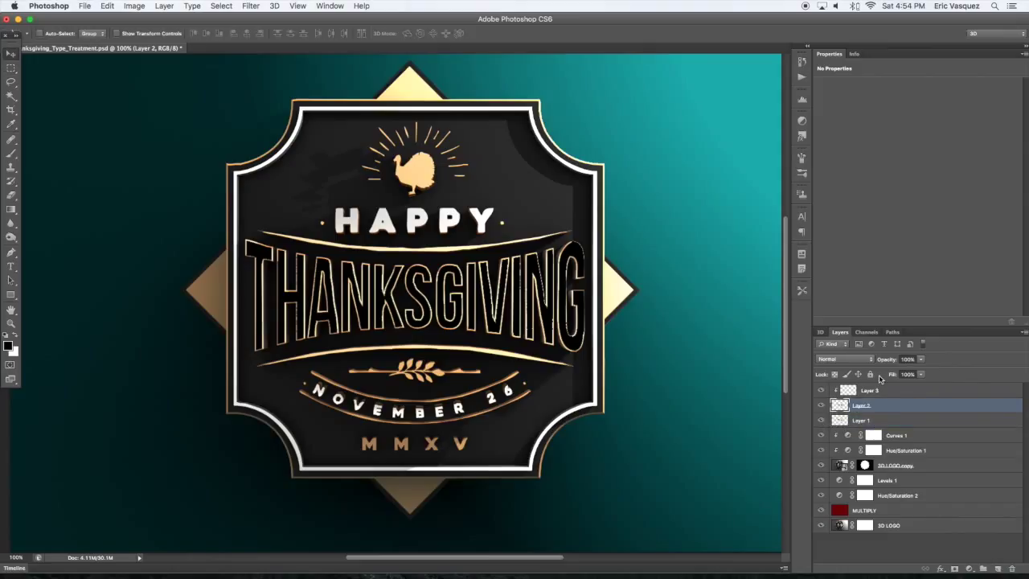
{"action": "left_click", "coordinate": [920, 359]}
{"action": "left_click_drag", "start_coordinate": [924, 370], "coordinate": [855, 376]}
Step: Draw a black-to-transparent linear gradient upward across the THANKSGIVING lettering on the clipped Layer 3
{"action": "left_click", "coordinate": [887, 394]}
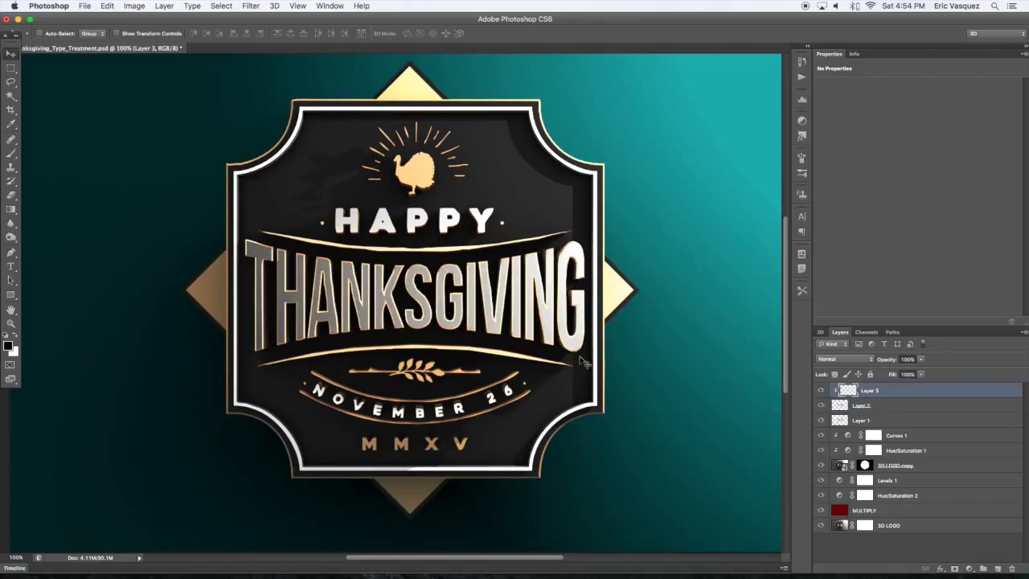
{"action": "key", "text": "g"}
{"action": "left_click_drag", "start_coordinate": [480, 338], "coordinate": [467, 261]}
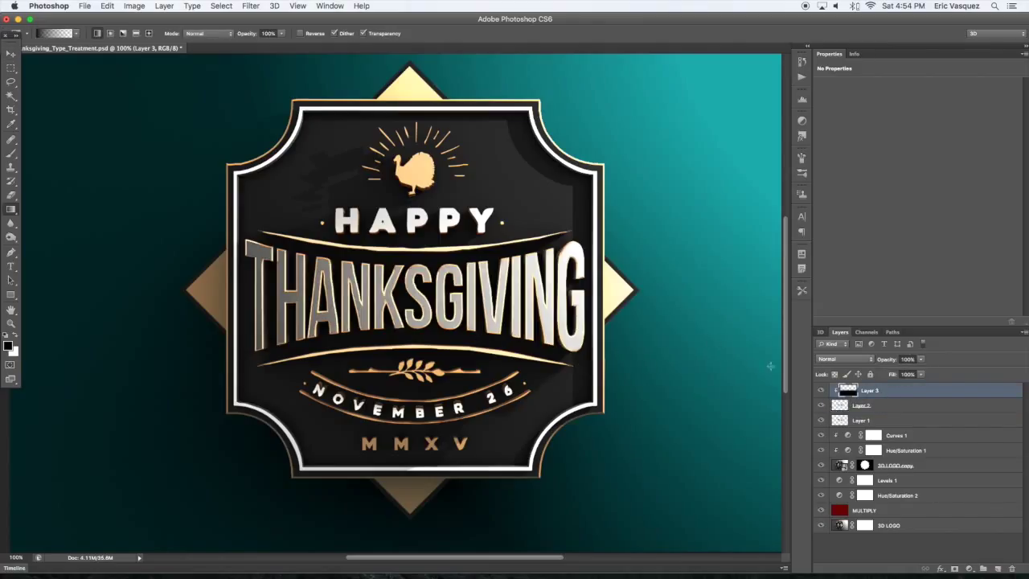
Step: With Layer 1 hidden, set Layer 2 to 100% opacity and the Overlay blend mode
{"action": "left_click", "coordinate": [864, 406]}
{"action": "left_click", "coordinate": [921, 359]}
{"action": "left_click_drag", "start_coordinate": [927, 372], "coordinate": [970, 374]}
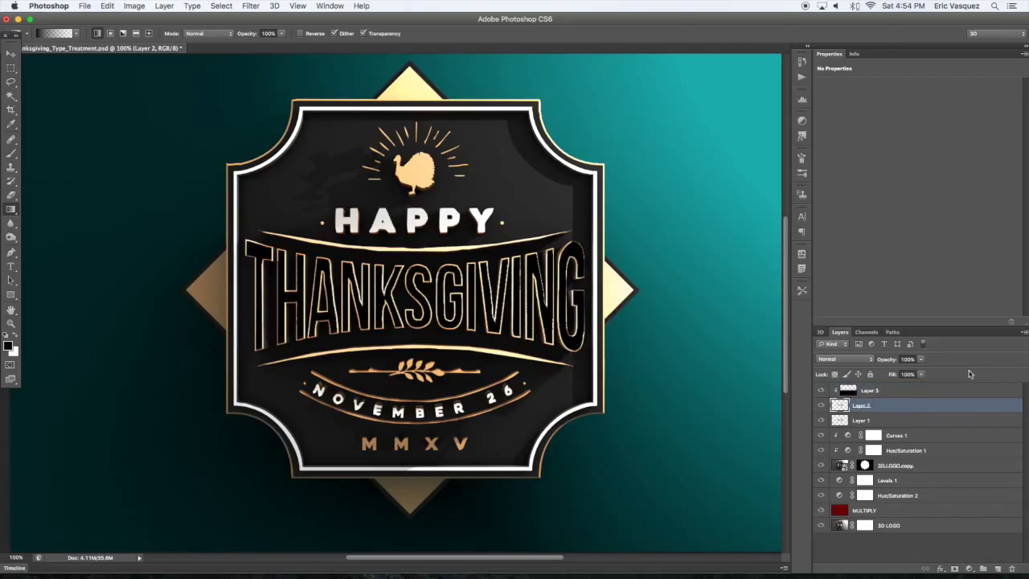
{"action": "left_click", "coordinate": [821, 420]}
{"action": "left_click", "coordinate": [845, 361]}
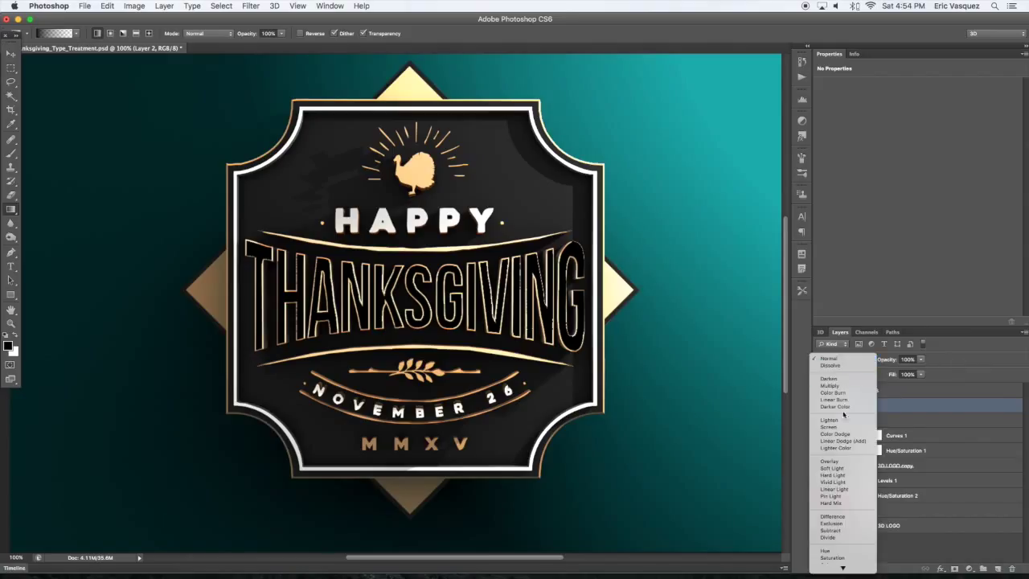
{"action": "left_click", "coordinate": [832, 463]}
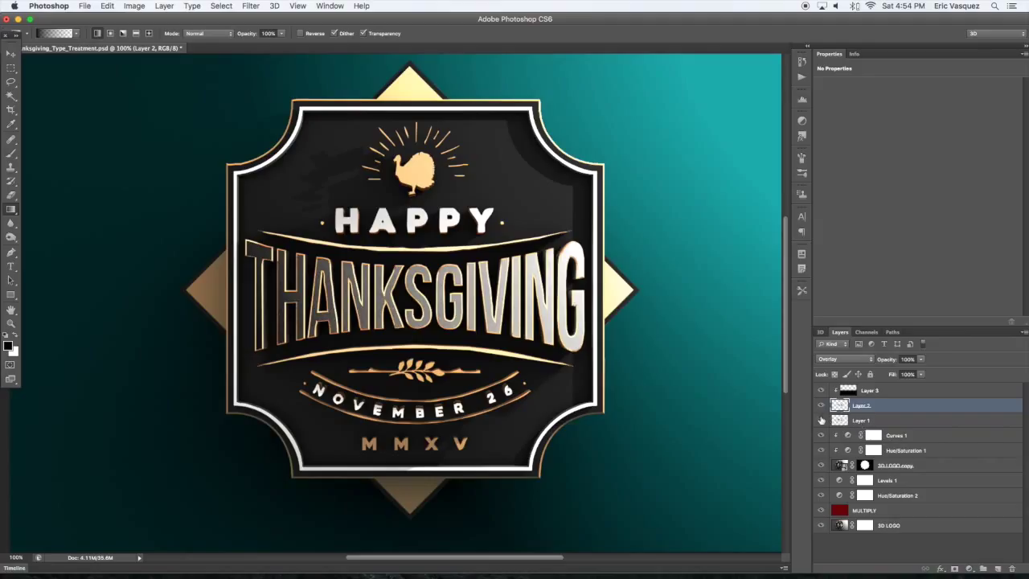
Step: Compare the lettering with and without Layer 1, leave Layer 1 hidden, and select Layer 2
{"action": "left_click", "coordinate": [878, 423]}
{"action": "left_click", "coordinate": [820, 423]}
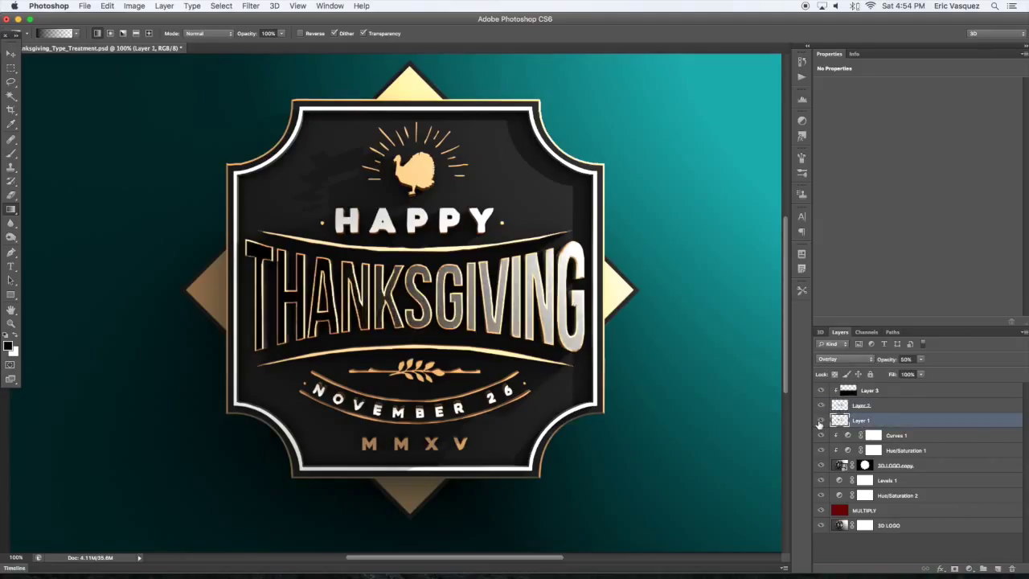
{"action": "left_click", "coordinate": [820, 423]}
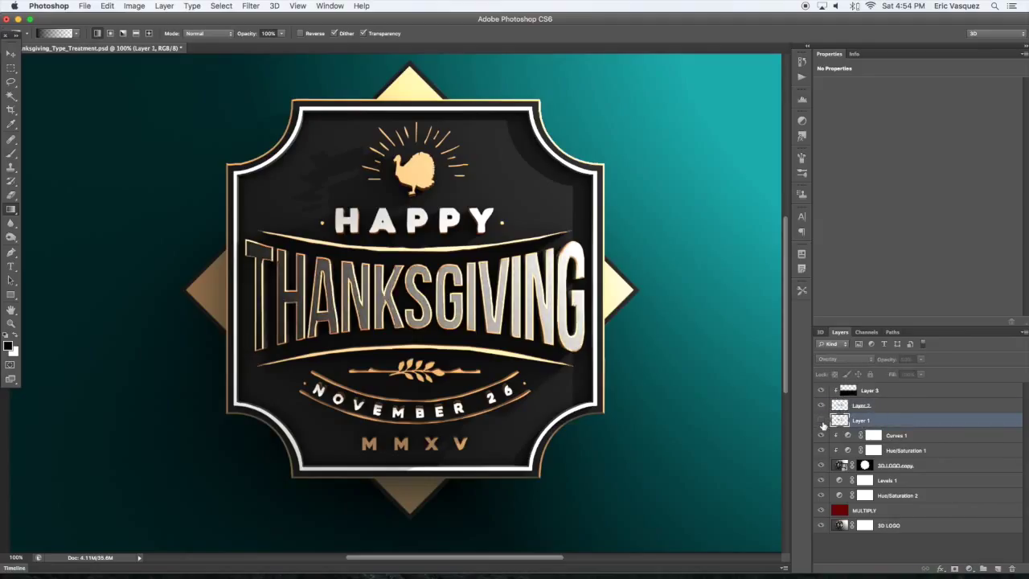
{"action": "left_click", "coordinate": [875, 408]}
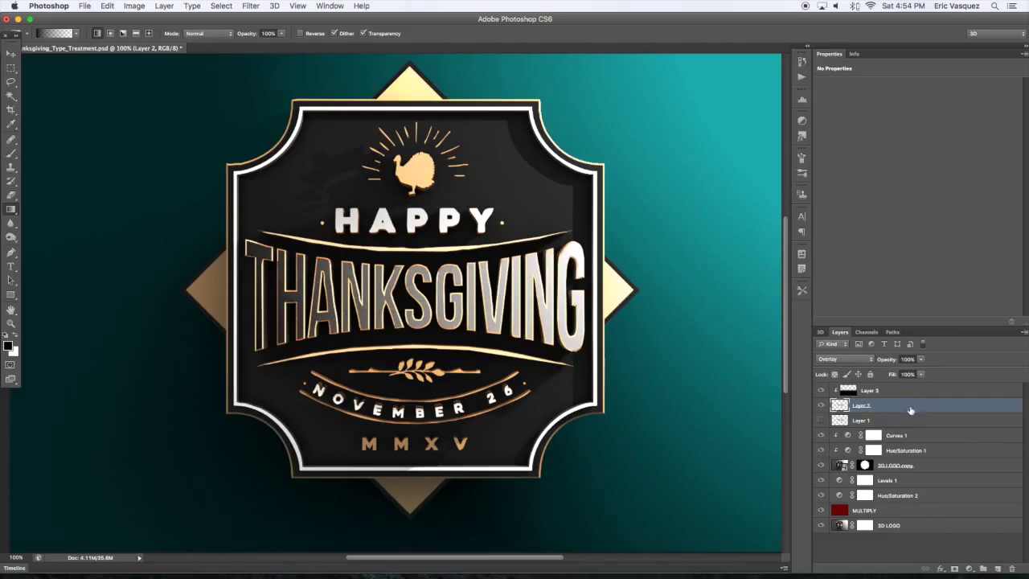
Step: Release Layer 3 from its clipping mask and give it a layer mask made from Layer 2's lettering outline
{"action": "left_click", "coordinate": [839, 405], "text": "ctrl"}
{"action": "left_click", "coordinate": [875, 392]}
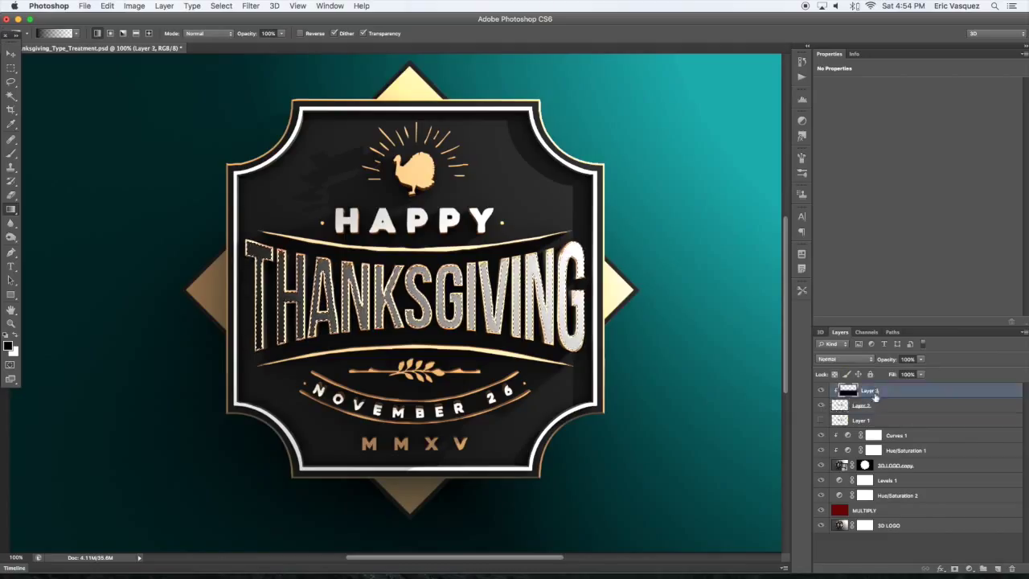
{"action": "left_click", "coordinate": [876, 398], "text": "alt"}
{"action": "key", "text": "super+d"}
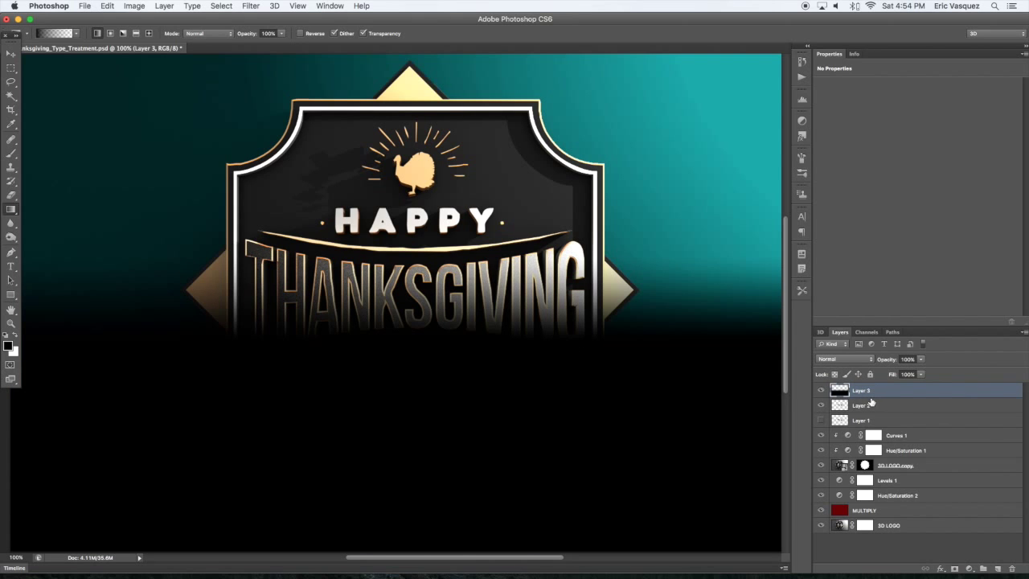
{"action": "left_click", "coordinate": [839, 406], "text": "ctrl"}
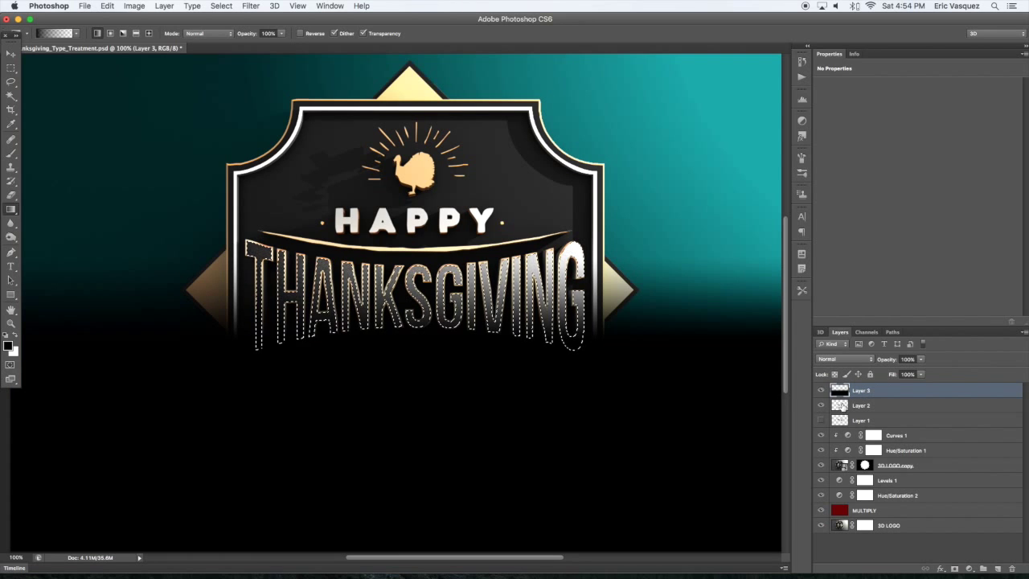
{"action": "left_click", "coordinate": [956, 569]}
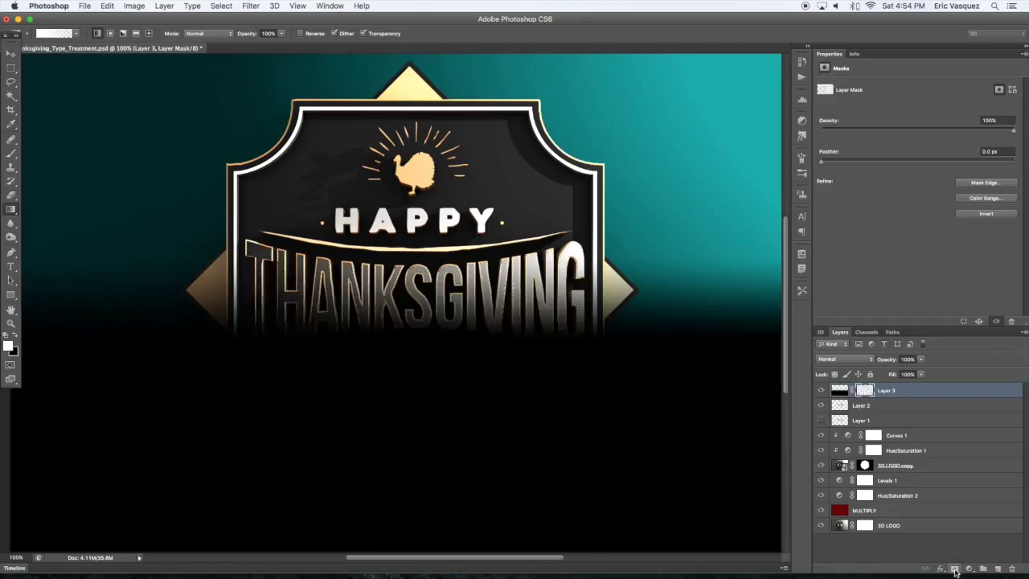
Step: Hide Layer 2, show Layer 1, and compare the lettering with and without Layer 3's gradient
{"action": "left_click", "coordinate": [821, 407]}
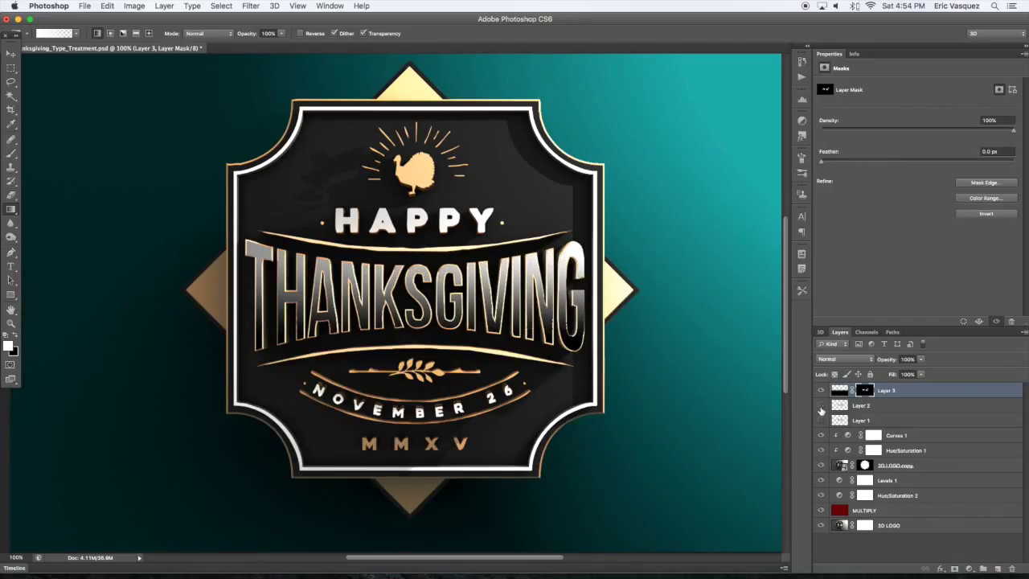
{"action": "left_click", "coordinate": [821, 391]}
{"action": "left_click", "coordinate": [820, 392]}
{"action": "left_click", "coordinate": [821, 392]}
{"action": "left_click", "coordinate": [821, 392]}
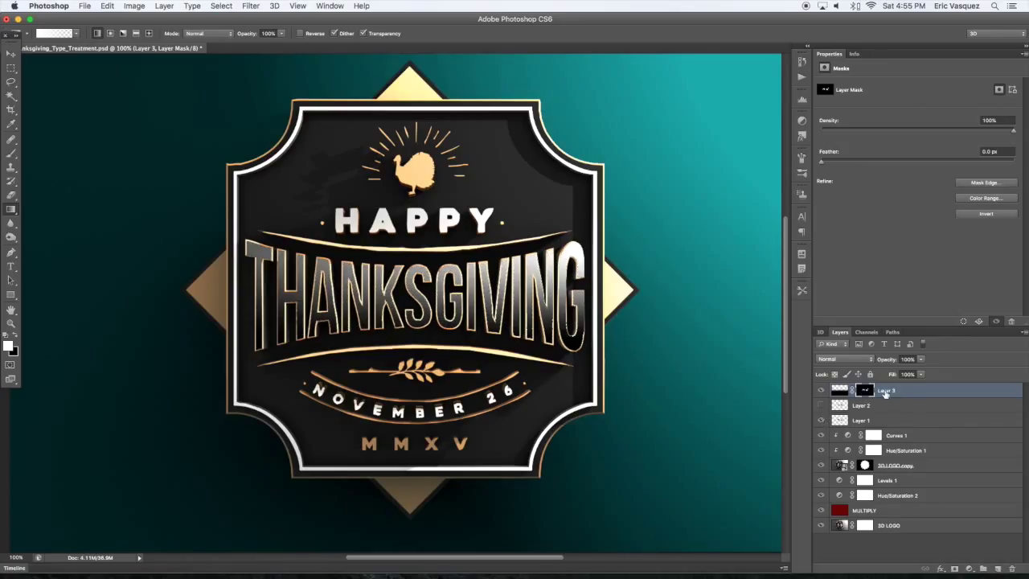
Step: Fill a rectangular selection across the upper half of the THANKSGIVING lettering with black on Layer 3's mask, and deselect
{"action": "key", "text": "m"}
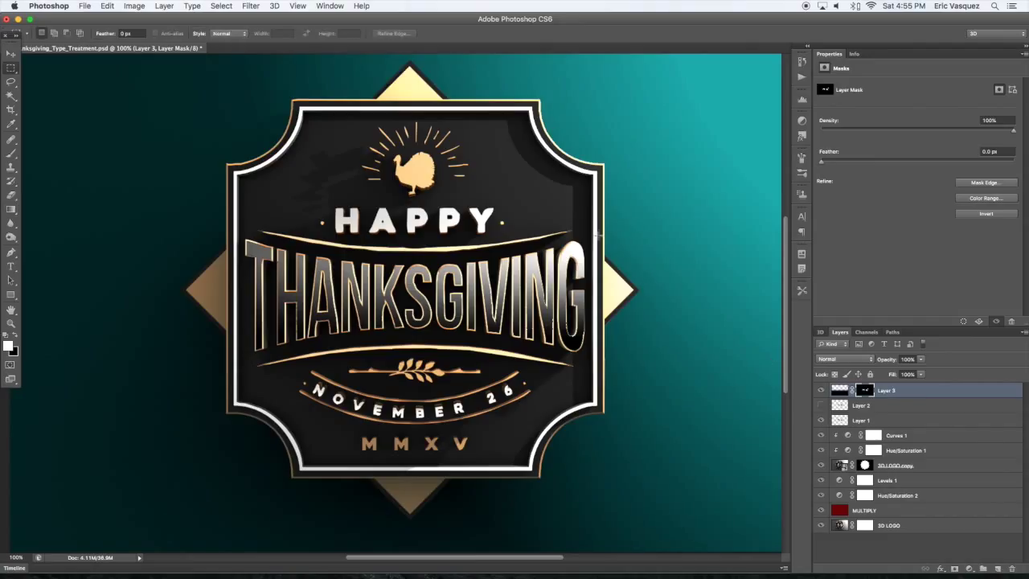
{"action": "left_click_drag", "start_coordinate": [615, 223], "coordinate": [231, 298]}
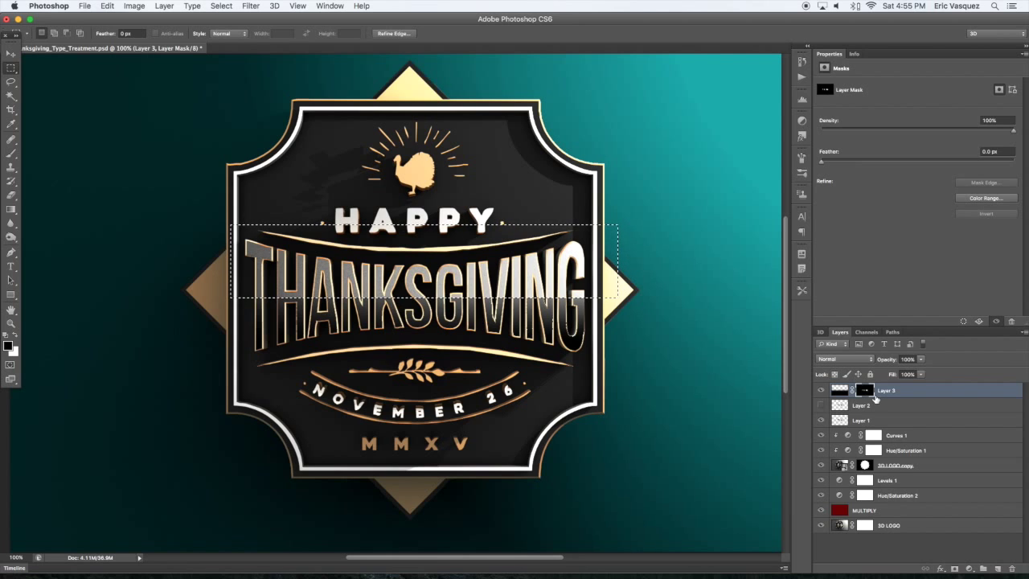
{"action": "key", "text": "super+d"}
Step: Set Layer 3's opacity to 50% and compare the lettering with and without it
{"action": "scroll", "coordinate": [667, 276], "scroll_direction": "left", "scroll_amount": 1}
{"action": "key", "text": "v"}
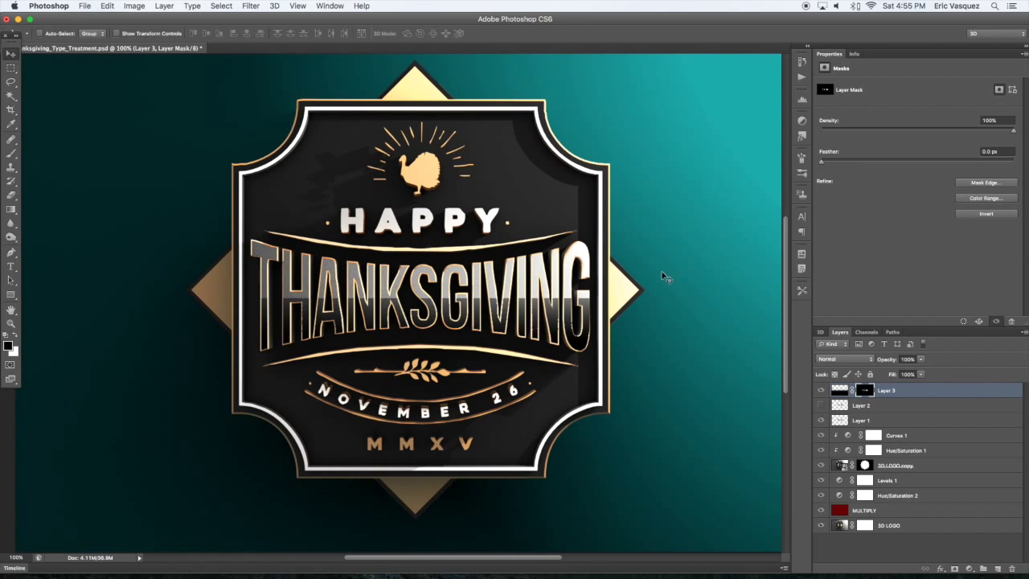
{"action": "key", "text": "5"}
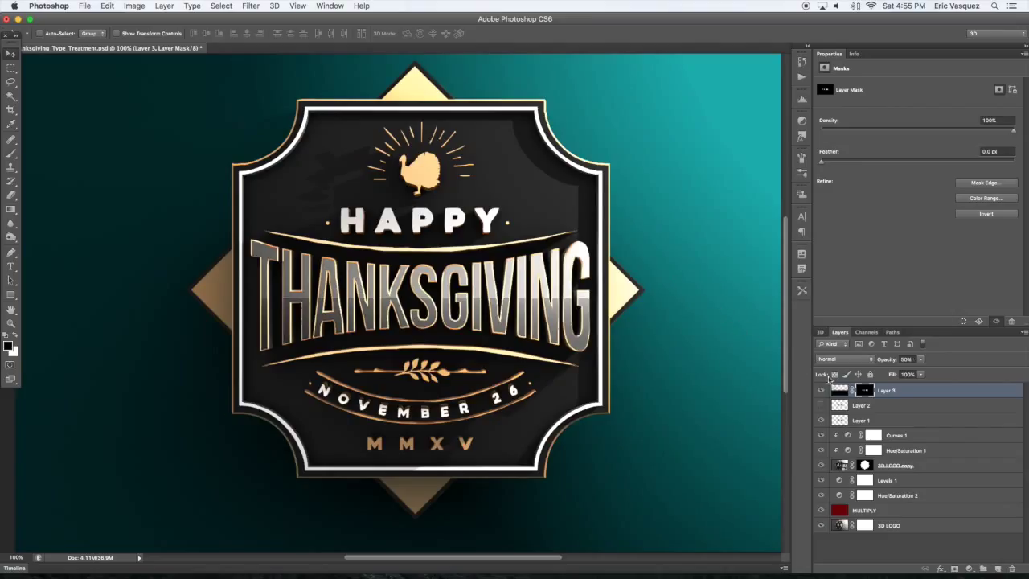
{"action": "left_click", "coordinate": [821, 392]}
{"action": "left_click", "coordinate": [820, 391]}
{"action": "left_click", "coordinate": [820, 392]}
{"action": "left_click", "coordinate": [821, 391]}
Step: Draw a black-to-transparent gradient upward from the base of the lettering on Layer 3's mask and set the layer's opacity to 40%
{"action": "key", "text": "g"}
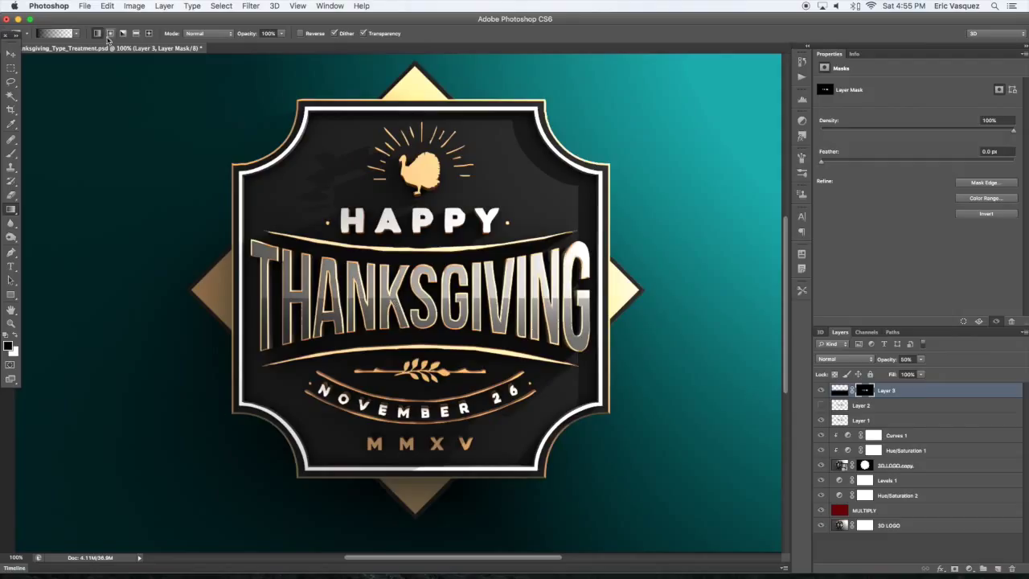
{"action": "mouse_move", "coordinate": [430, 334]}
{"action": "left_mouse_down"}
{"action": "mouse_move", "coordinate": [427, 312]}
{"action": "mouse_move", "coordinate": [443, 329]}
{"action": "left_mouse_up"}
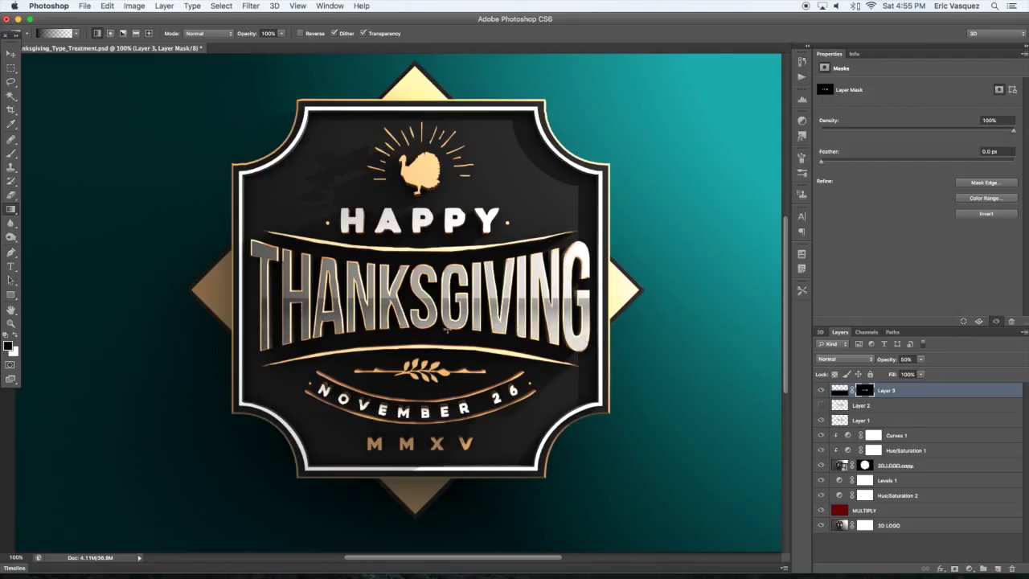
{"action": "key", "text": "v"}
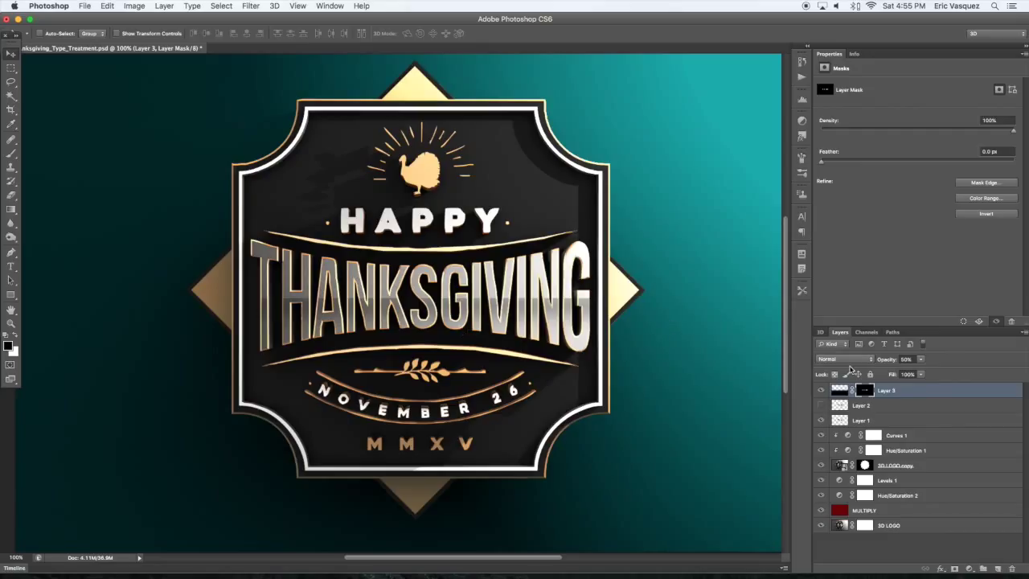
{"action": "key", "text": "3"}
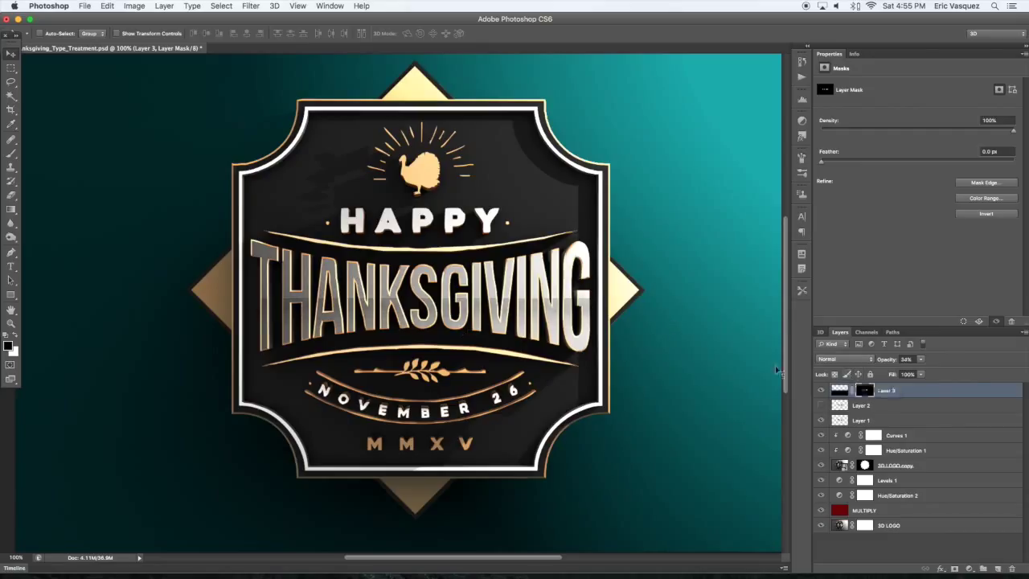
{"action": "key", "text": "5"}
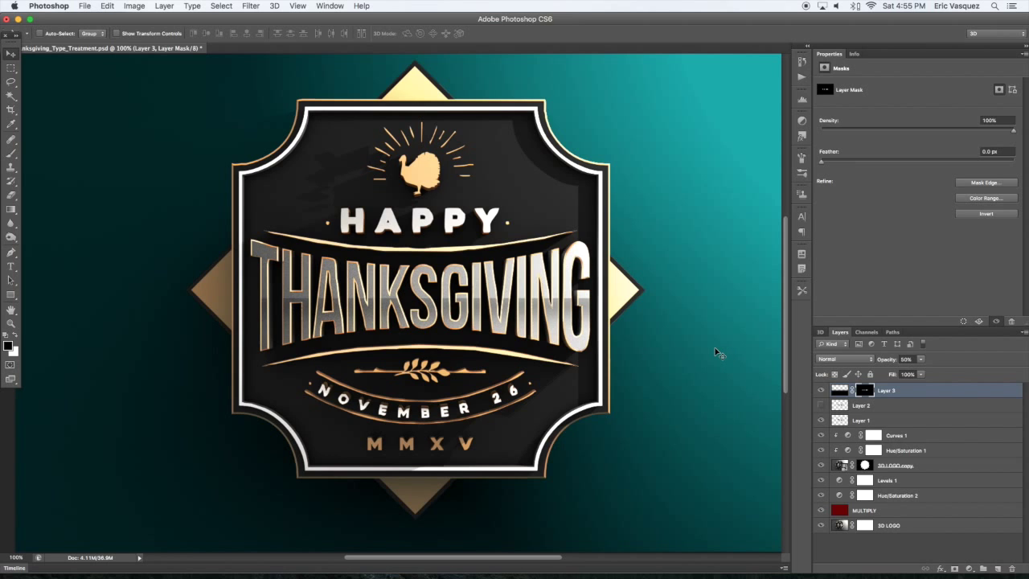
{"action": "key", "text": "4"}
Step: Delete the hidden Layer 2
{"action": "key", "text": "super+minus"}
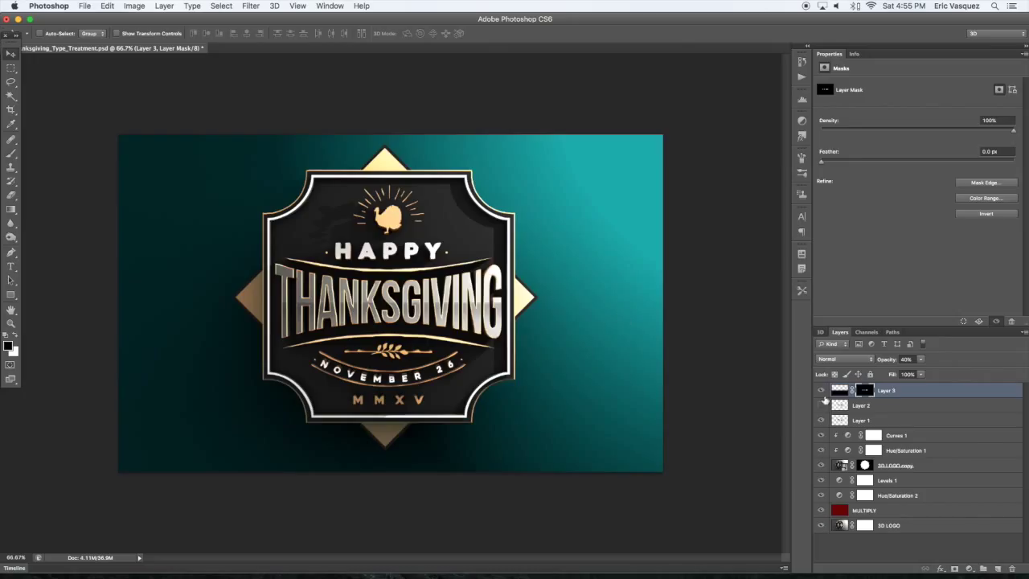
{"action": "left_click", "coordinate": [865, 407]}
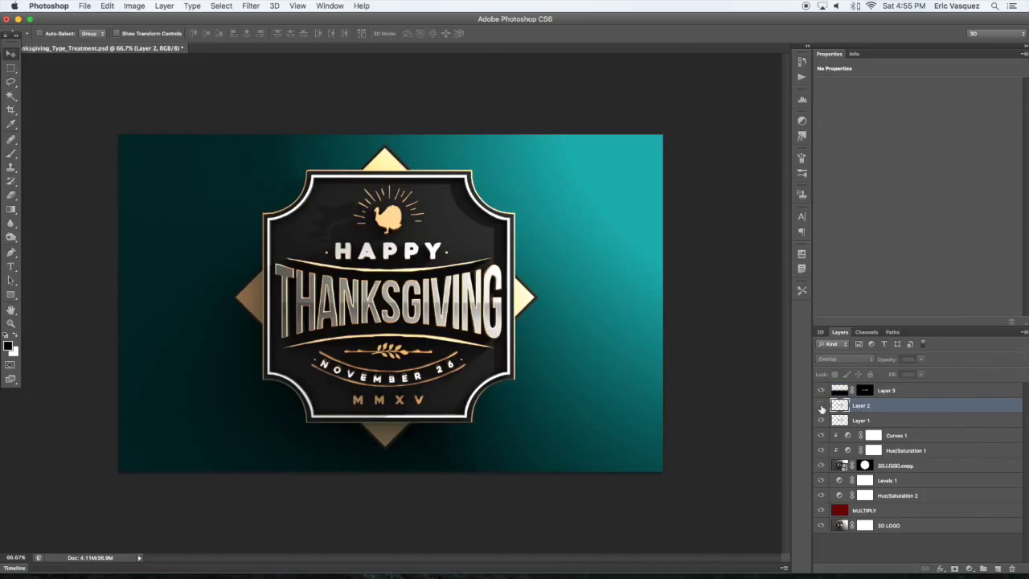
{"action": "key", "text": "super+1"}
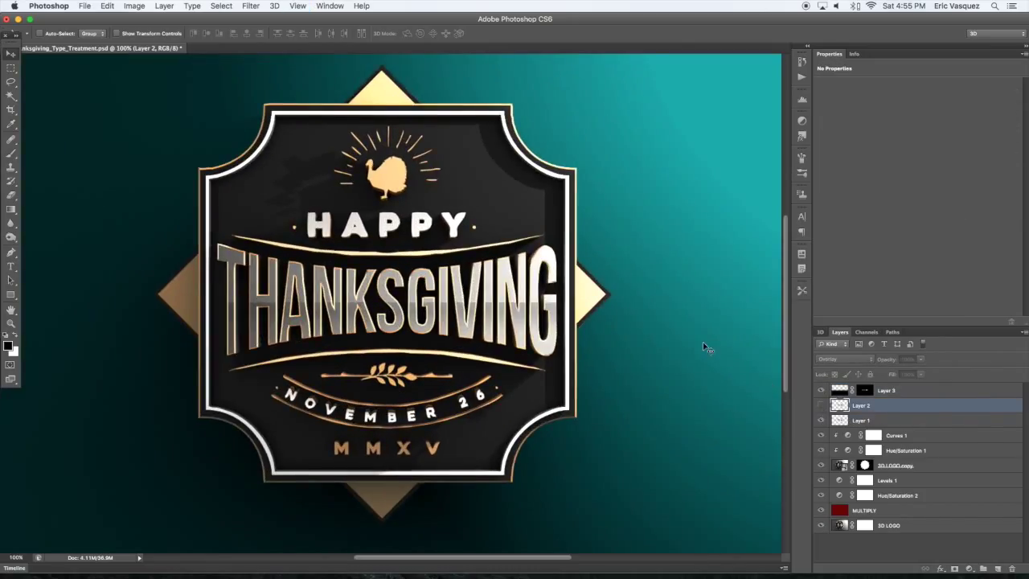
{"action": "left_click_drag", "start_coordinate": [887, 410], "coordinate": [1012, 569]}
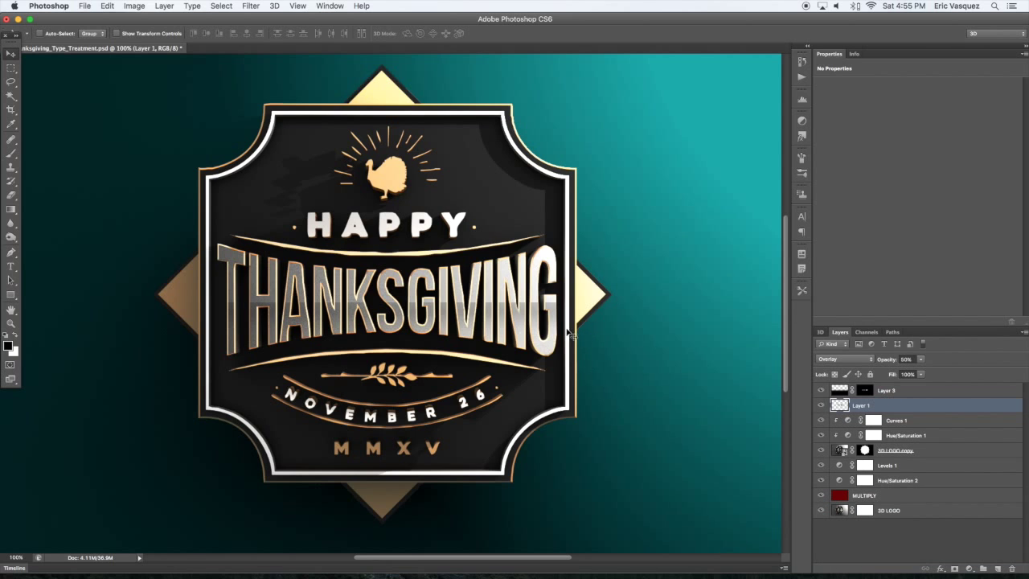
{"action": "left_click_drag", "start_coordinate": [624, 337], "coordinate": [652, 338]}
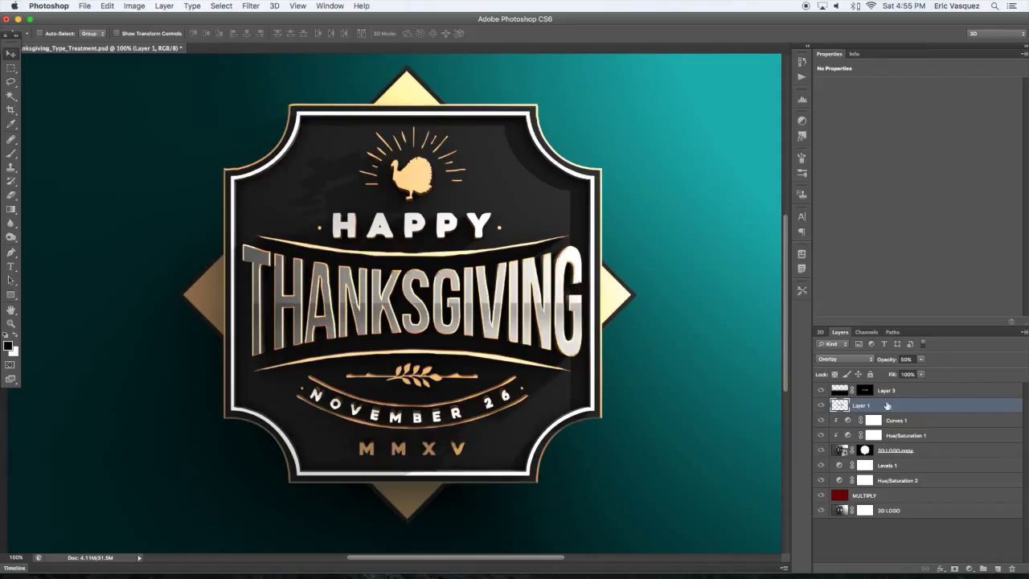
Step: Set Layer 1's opacity to 30%, comparing the lettering with and without it, and select Layer 3 with the whole image in view
{"action": "left_click", "coordinate": [821, 406]}
{"action": "left_click", "coordinate": [821, 407]}
{"action": "left_click", "coordinate": [822, 407]}
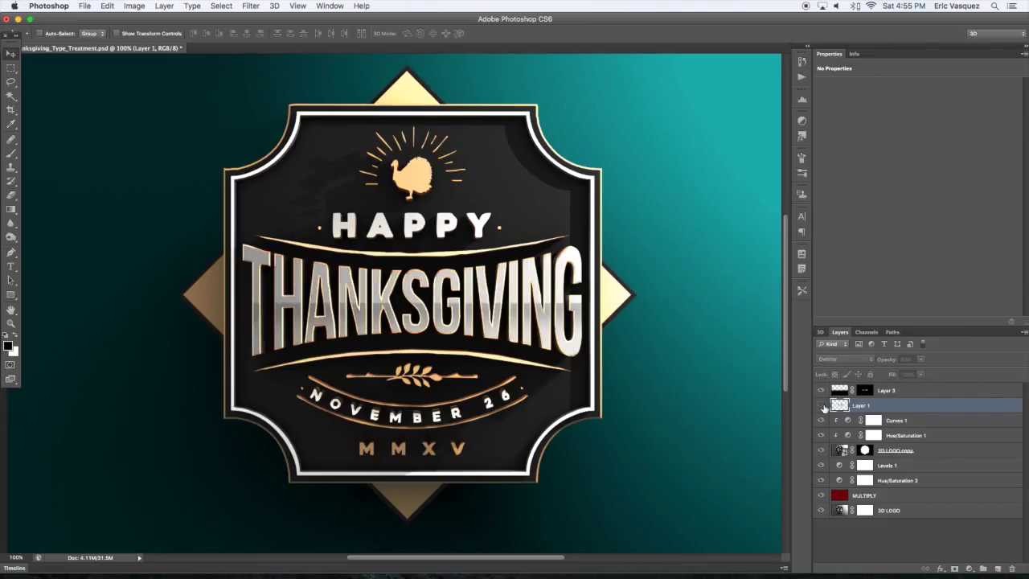
{"action": "left_click", "coordinate": [821, 407]}
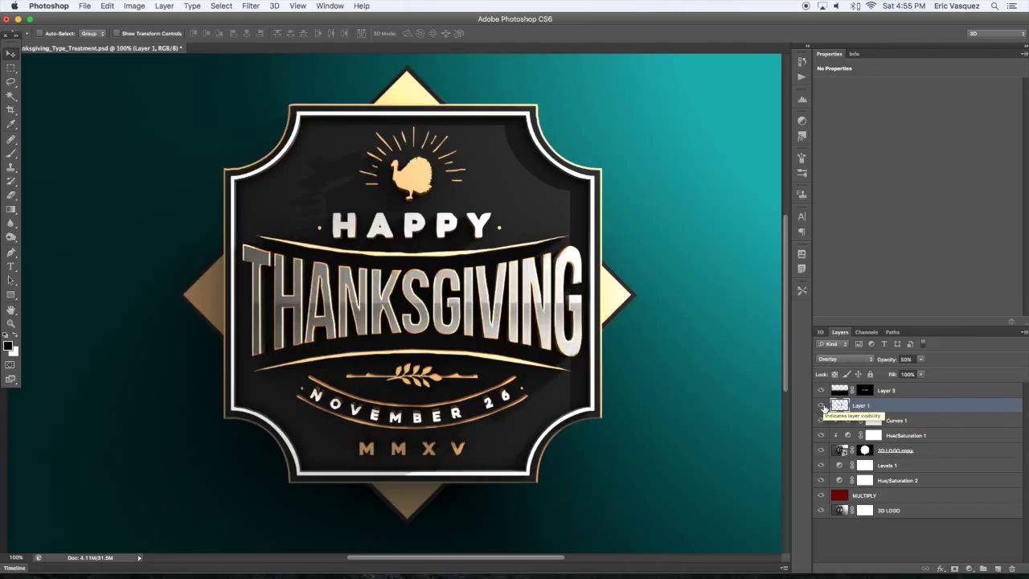
{"action": "key", "text": "3"}
{"action": "left_click", "coordinate": [822, 408]}
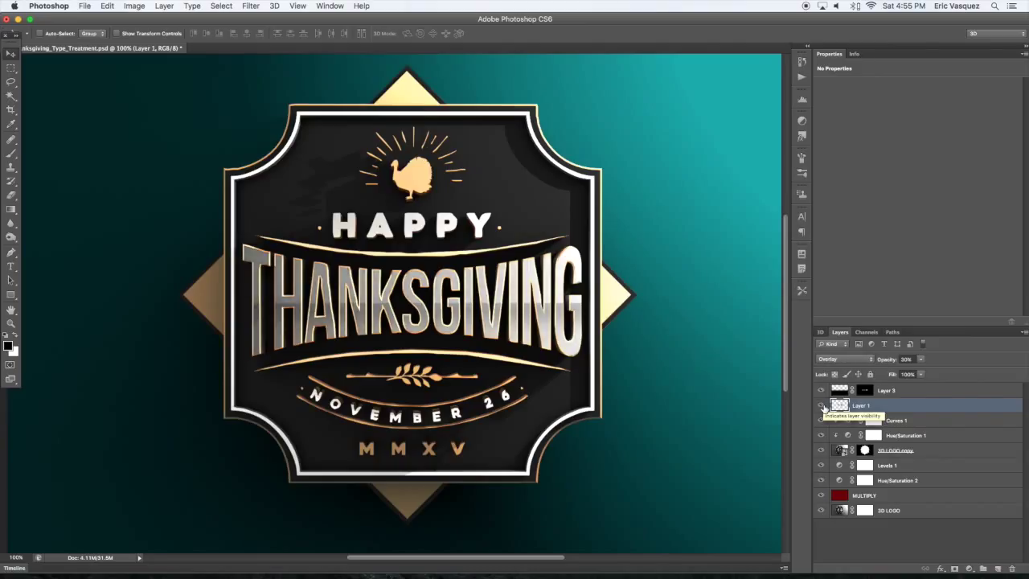
{"action": "left_click", "coordinate": [823, 408]}
{"action": "left_click", "coordinate": [922, 392]}
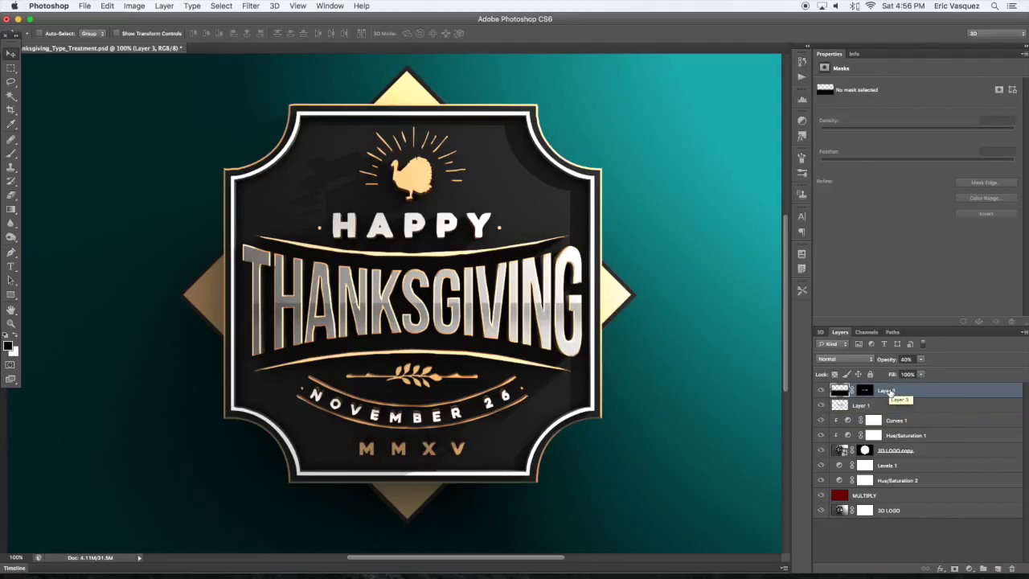
{"action": "key", "text": "super+0"}
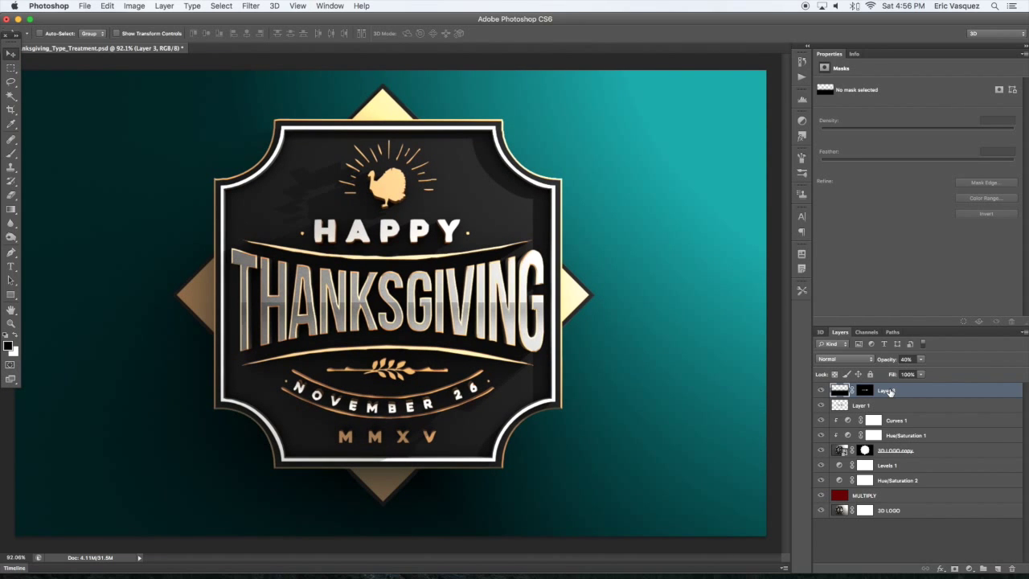